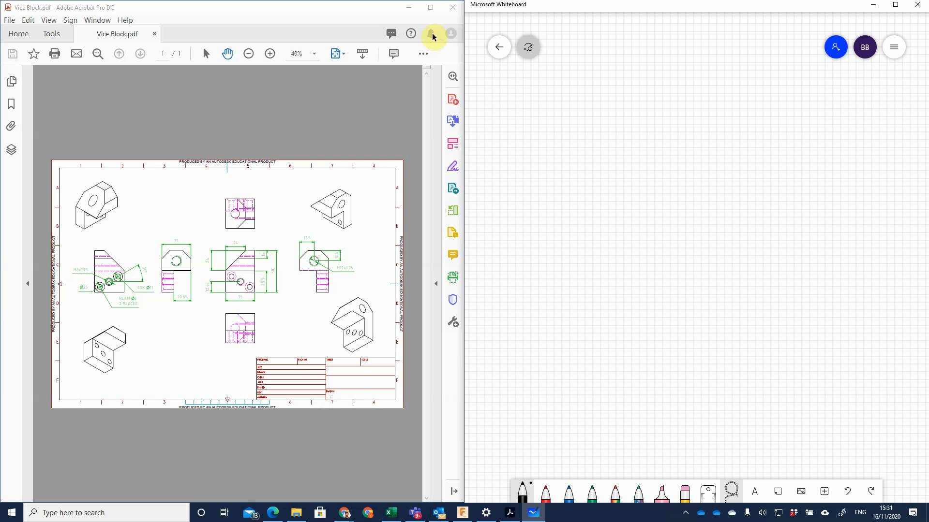
Mark the front, side and top viewing directions on the PDF's first isometric view with arrows labelled F, S and T.
{"action": "double_click", "coordinate": [431, 7]}
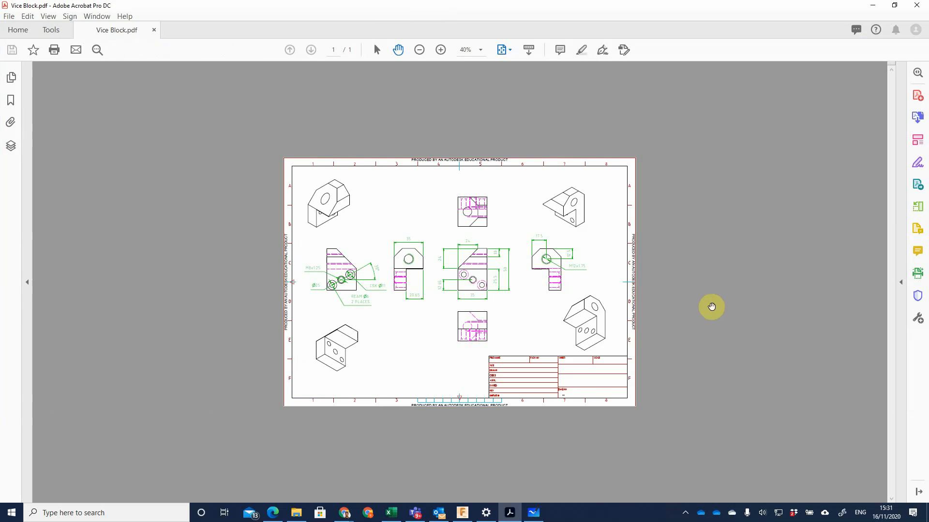
{"action": "scroll", "coordinate": [480, 304], "scroll_direction": "up", "scroll_amount": 5, "text": "ctrl"}
{"action": "scroll", "coordinate": [480, 304], "scroll_direction": "down", "scroll_amount": 2, "text": "ctrl"}
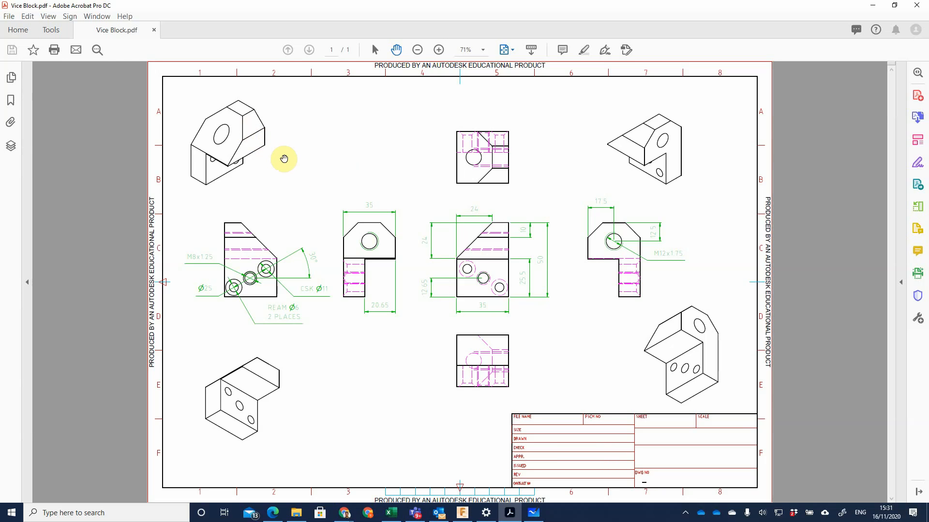
{"action": "mouse_move", "coordinate": [171, 190]}
{"action": "left_mouse_down"}
{"action": "mouse_move", "coordinate": [198, 165]}
{"action": "mouse_move", "coordinate": [185, 219]}
{"action": "mouse_move", "coordinate": [187, 207]}
{"action": "left_mouse_up"}
{"action": "mouse_move", "coordinate": [255, 195]}
{"action": "left_mouse_down"}
{"action": "mouse_move", "coordinate": [222, 185]}
{"action": "mouse_move", "coordinate": [226, 195]}
{"action": "mouse_move", "coordinate": [268, 186]}
{"action": "mouse_move", "coordinate": [262, 202]}
{"action": "left_mouse_up"}
{"action": "left_click_drag", "start_coordinate": [221, 83], "coordinate": [222, 114]}
{"action": "left_click_drag", "start_coordinate": [227, 100], "coordinate": [222, 114]}
{"action": "left_click_drag", "start_coordinate": [193, 86], "coordinate": [206, 83]}
{"action": "left_click_drag", "start_coordinate": [198, 85], "coordinate": [201, 94]}
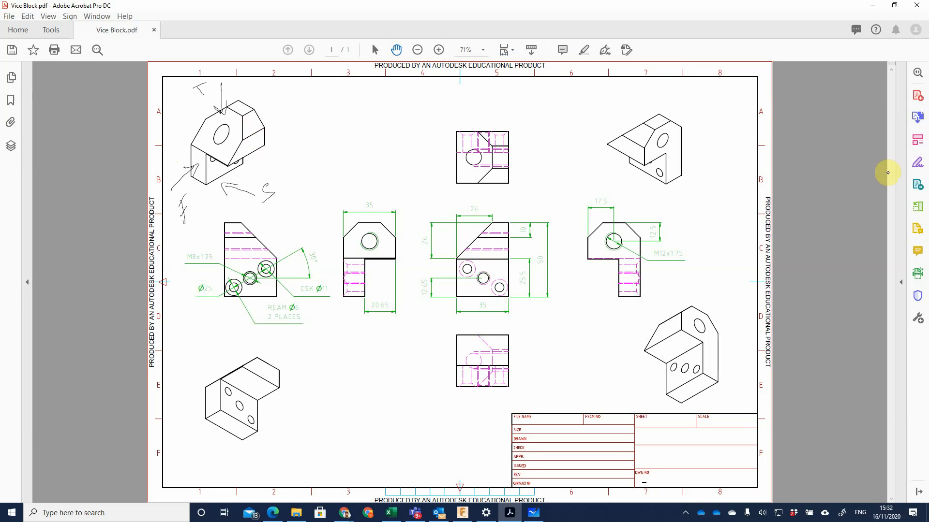
Circle the existing plan view and sketch a freehand top view with a central hole above the 35 mm wide front view.
{"action": "mouse_move", "coordinate": [493, 110]}
{"action": "left_mouse_down"}
{"action": "mouse_move", "coordinate": [459, 183]}
{"action": "mouse_move", "coordinate": [494, 113]}
{"action": "left_mouse_up"}
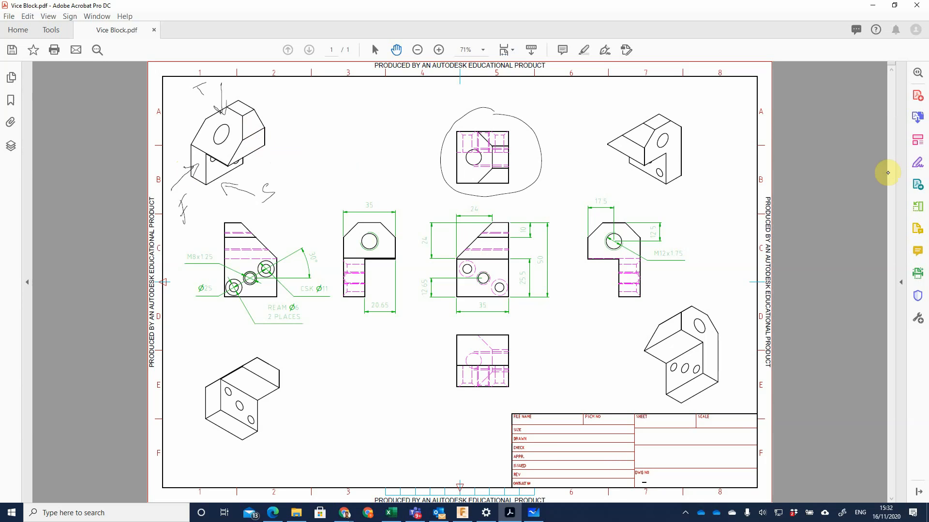
{"action": "mouse_move", "coordinate": [341, 125]}
{"action": "left_mouse_down"}
{"action": "mouse_move", "coordinate": [345, 156]}
{"action": "mouse_move", "coordinate": [386, 163]}
{"action": "mouse_move", "coordinate": [397, 112]}
{"action": "mouse_move", "coordinate": [335, 120]}
{"action": "mouse_move", "coordinate": [355, 130]}
{"action": "mouse_move", "coordinate": [378, 124]}
{"action": "mouse_move", "coordinate": [389, 140]}
{"action": "mouse_move", "coordinate": [364, 148]}
{"action": "mouse_move", "coordinate": [376, 140]}
{"action": "left_mouse_up"}
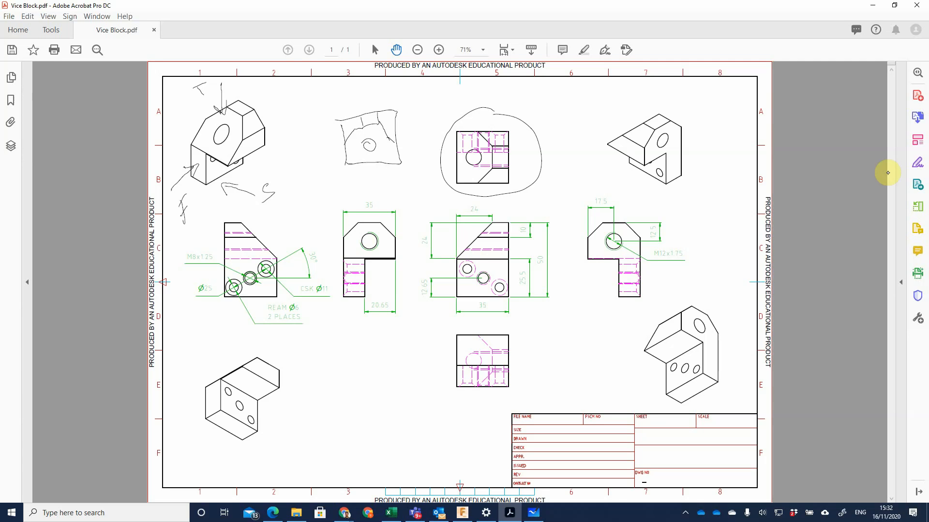
Label the sketched top view T, the front view F and the side view S.
{"action": "left_click_drag", "start_coordinate": [348, 91], "coordinate": [364, 86]}
{"action": "left_click_drag", "start_coordinate": [357, 88], "coordinate": [356, 103]}
{"action": "left_click_drag", "start_coordinate": [331, 217], "coordinate": [325, 237]}
{"action": "left_click_drag", "start_coordinate": [563, 253], "coordinate": [554, 271]}
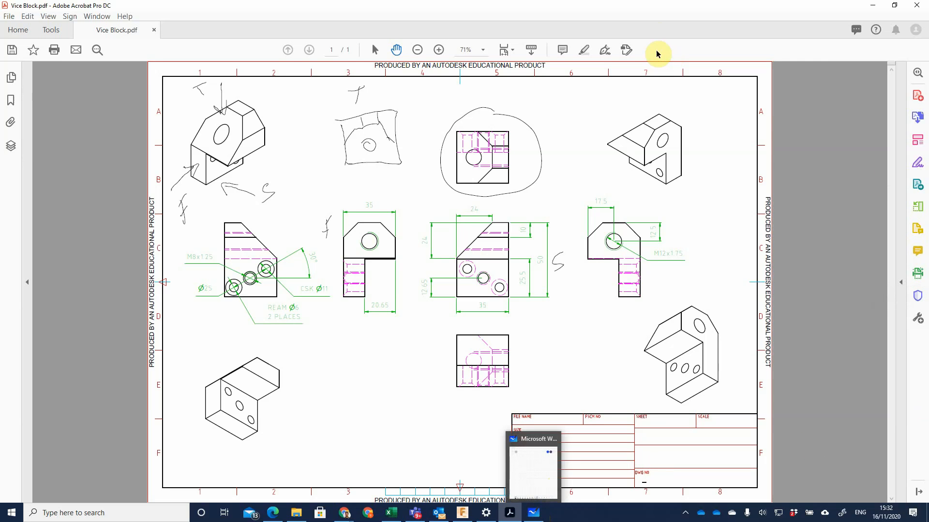
Arrange the Vice Block PDF and Microsoft Whiteboard side by side, each filling half of the screen.
{"action": "left_click_drag", "start_coordinate": [659, 6], "coordinate": [2, 2]}
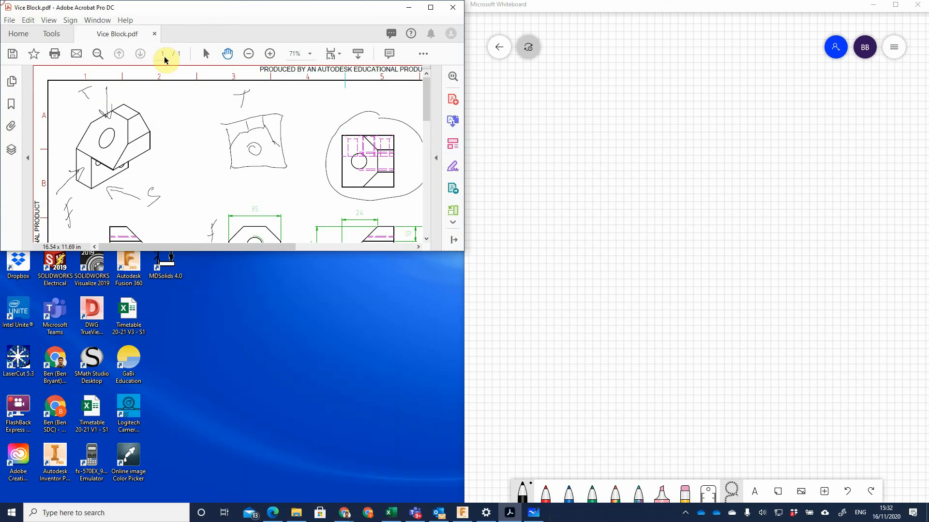
{"action": "left_click", "coordinate": [430, 7]}
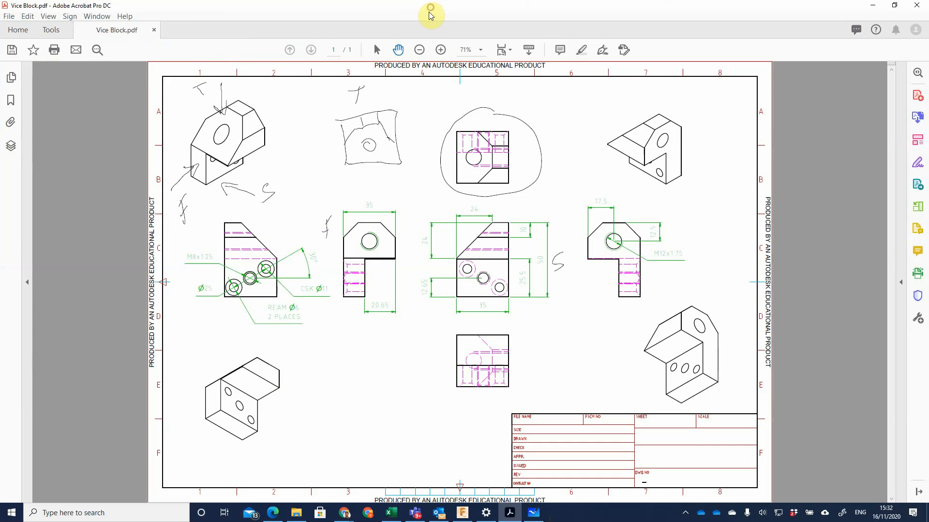
{"action": "left_click_drag", "start_coordinate": [431, 13], "coordinate": [1, 136]}
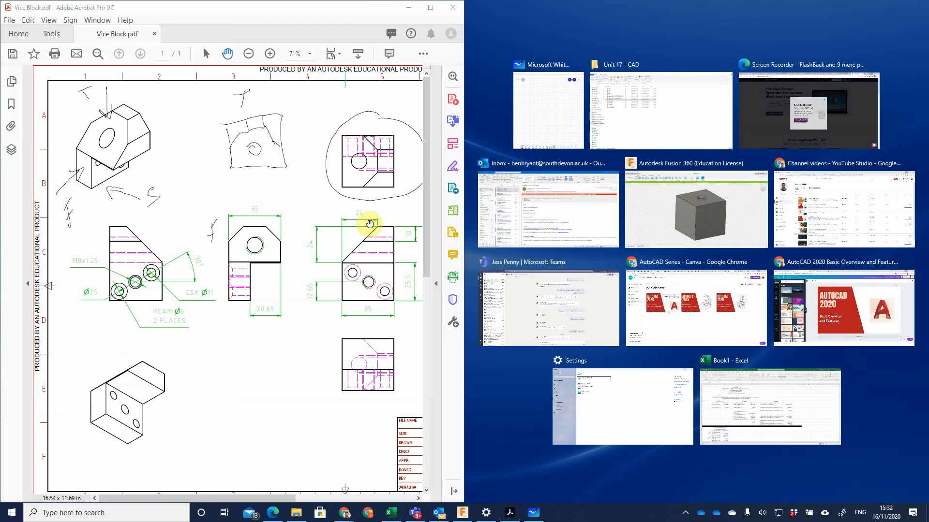
{"action": "left_click", "coordinate": [544, 118]}
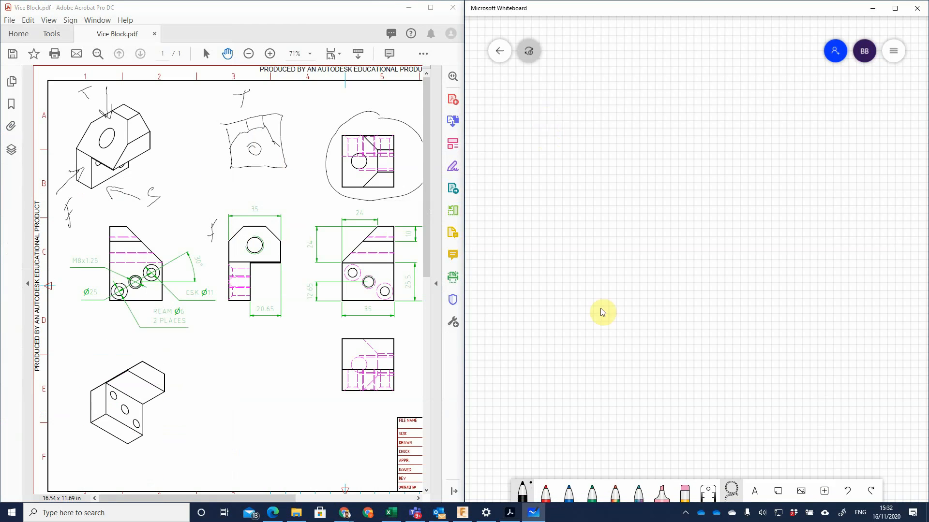
Sketch the top view on the whiteboard in black pen, with its square outline, angled corners, two short edge lines and round hole.
{"action": "left_click", "coordinate": [325, 372]}
{"action": "scroll", "coordinate": [325, 372], "scroll_direction": "up", "scroll_amount": 5, "text": "ctrl"}
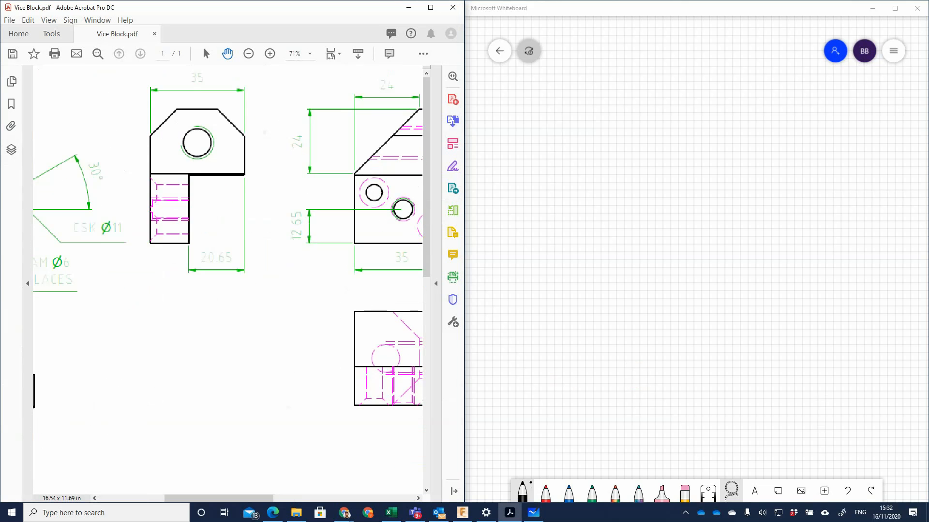
{"action": "scroll", "coordinate": [325, 371], "scroll_direction": "up", "scroll_amount": 5}
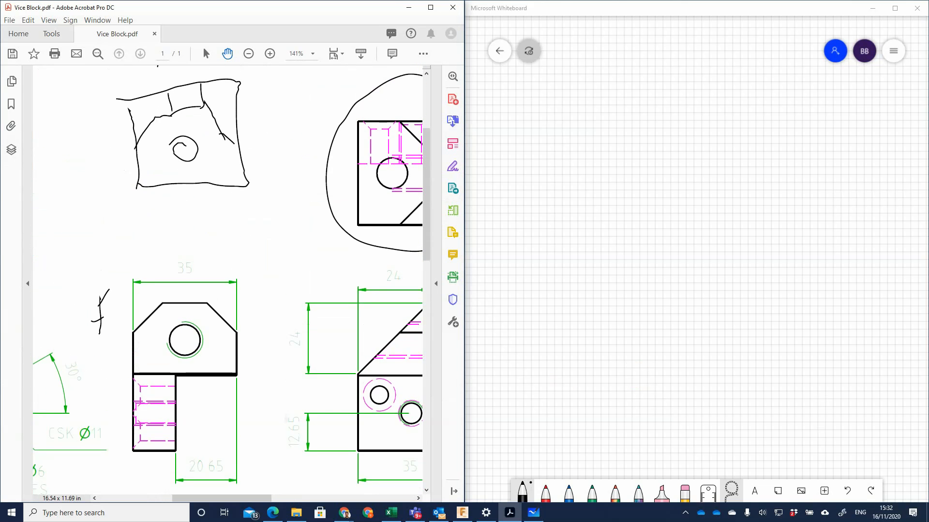
{"action": "scroll", "coordinate": [228, 279], "scroll_direction": "down", "scroll_amount": 1}
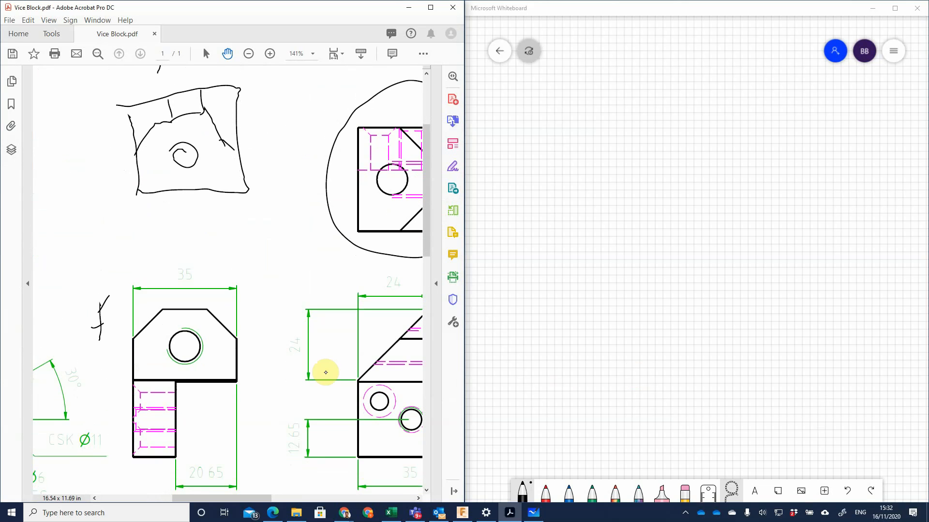
{"action": "left_click_drag", "start_coordinate": [535, 109], "coordinate": [535, 161]}
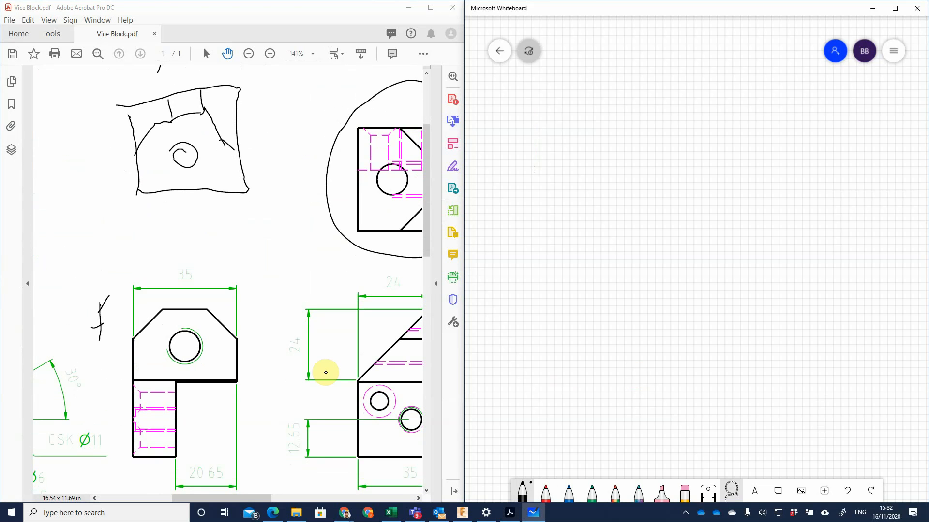
{"action": "left_click", "coordinate": [522, 492]}
{"action": "mouse_move", "coordinate": [544, 115]}
{"action": "left_mouse_down"}
{"action": "mouse_move", "coordinate": [545, 179]}
{"action": "mouse_move", "coordinate": [661, 178]}
{"action": "mouse_move", "coordinate": [658, 89]}
{"action": "mouse_move", "coordinate": [540, 94]}
{"action": "mouse_move", "coordinate": [540, 120]}
{"action": "mouse_move", "coordinate": [643, 122]}
{"action": "mouse_move", "coordinate": [653, 137]}
{"action": "left_mouse_up"}
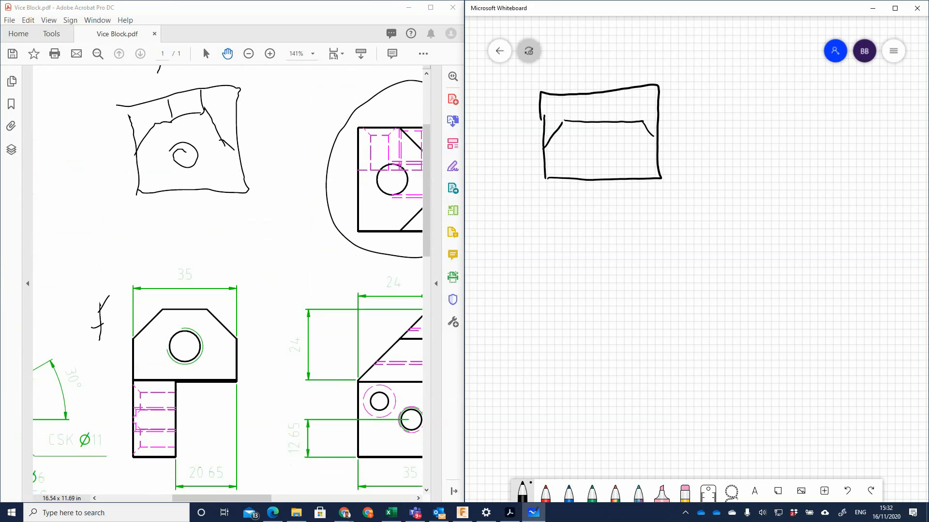
{"action": "left_click_drag", "start_coordinate": [221, 498], "coordinate": [236, 498]}
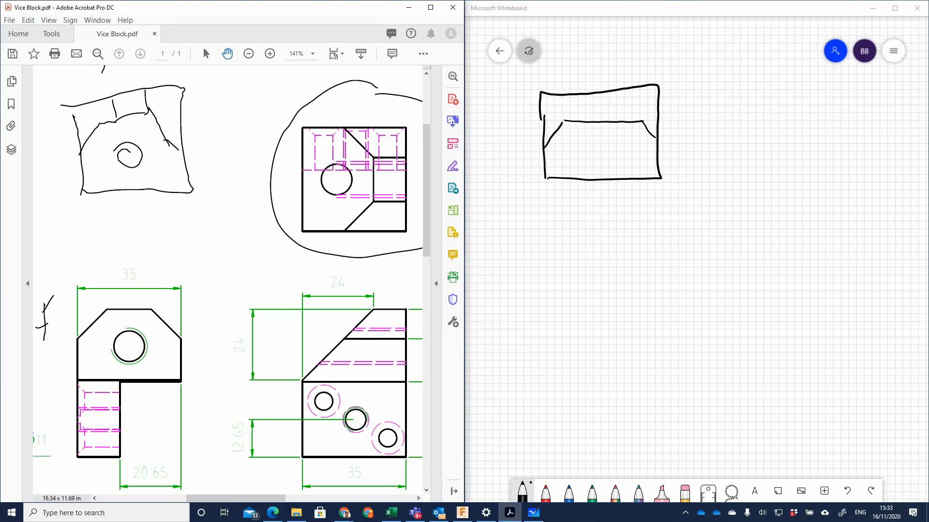
{"action": "mouse_move", "coordinate": [570, 95]}
{"action": "left_mouse_down"}
{"action": "mouse_move", "coordinate": [565, 109]}
{"action": "mouse_move", "coordinate": [567, 95]}
{"action": "left_mouse_up"}
{"action": "mouse_move", "coordinate": [633, 92]}
{"action": "left_mouse_down"}
{"action": "mouse_move", "coordinate": [633, 118]}
{"action": "mouse_move", "coordinate": [587, 148]}
{"action": "mouse_move", "coordinate": [596, 139]}
{"action": "left_mouse_up"}
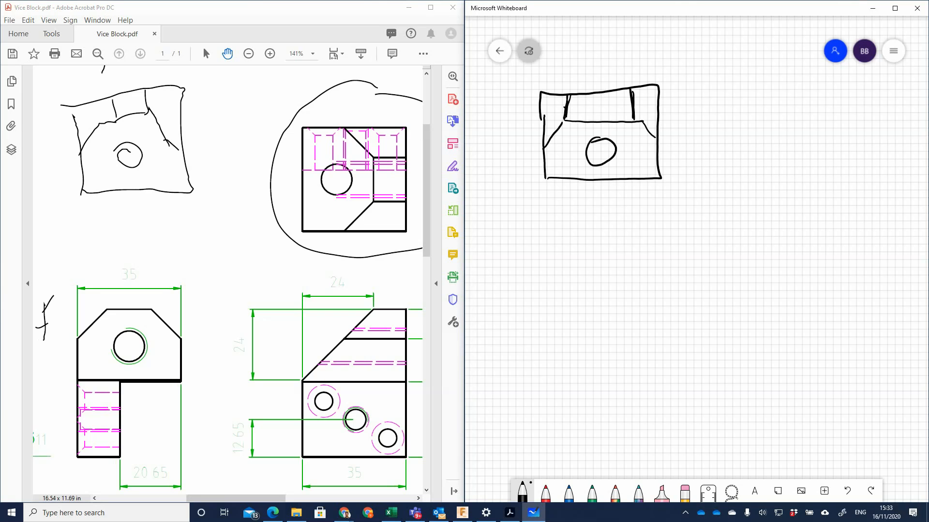
Sketch the front view below the top view, with its chamfered head, narrow leg, round hole and horizontal edge line.
{"action": "mouse_move", "coordinate": [546, 296]}
{"action": "left_mouse_down"}
{"action": "mouse_move", "coordinate": [569, 260]}
{"action": "mouse_move", "coordinate": [637, 253]}
{"action": "mouse_move", "coordinate": [672, 295]}
{"action": "left_mouse_up"}
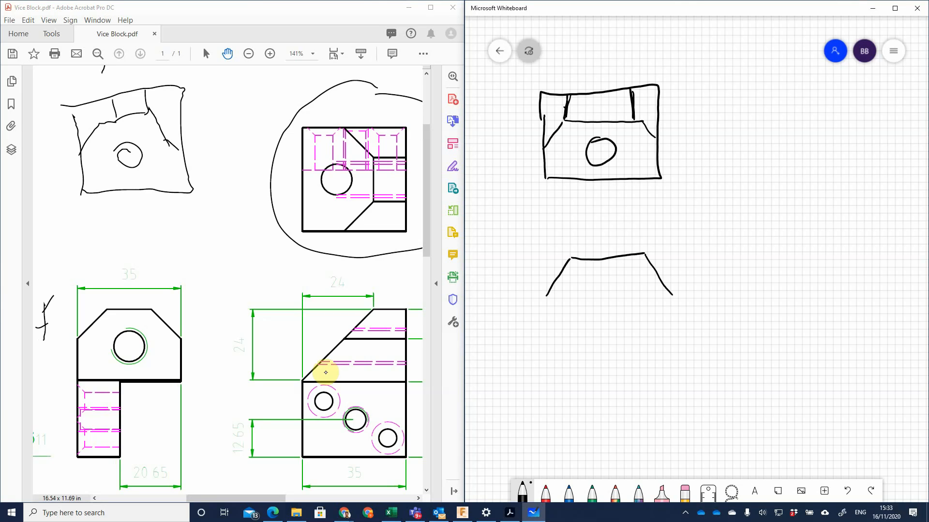
{"action": "left_click_drag", "start_coordinate": [692, 339], "coordinate": [700, 276]}
{"action": "mouse_move", "coordinate": [554, 233]}
{"action": "left_mouse_down"}
{"action": "mouse_move", "coordinate": [560, 370]}
{"action": "mouse_move", "coordinate": [606, 377]}
{"action": "mouse_move", "coordinate": [605, 277]}
{"action": "mouse_move", "coordinate": [659, 279]}
{"action": "mouse_move", "coordinate": [681, 230]}
{"action": "left_mouse_up"}
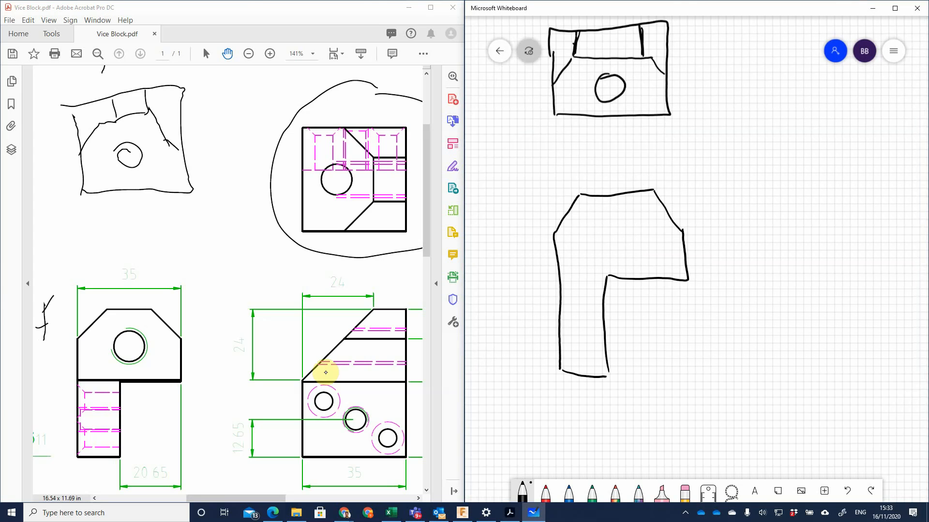
{"action": "mouse_move", "coordinate": [614, 221]}
{"action": "left_mouse_down"}
{"action": "mouse_move", "coordinate": [617, 246]}
{"action": "mouse_move", "coordinate": [613, 221]}
{"action": "left_mouse_up"}
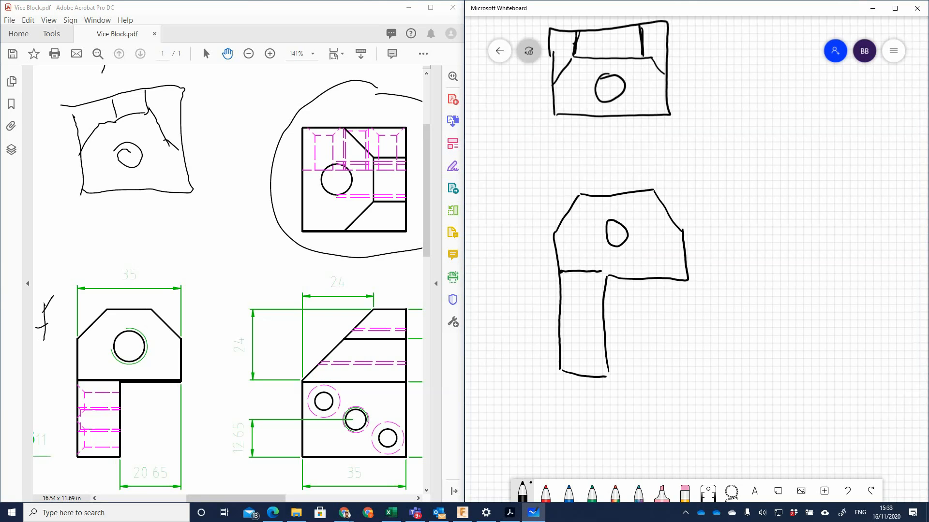
{"action": "left_click_drag", "start_coordinate": [601, 271], "coordinate": [673, 268]}
Sketch the side view beside the front view, with its sloped face, two horizontal edges and three holes of concentric circles.
{"action": "left_click_drag", "start_coordinate": [726, 290], "coordinate": [694, 291]}
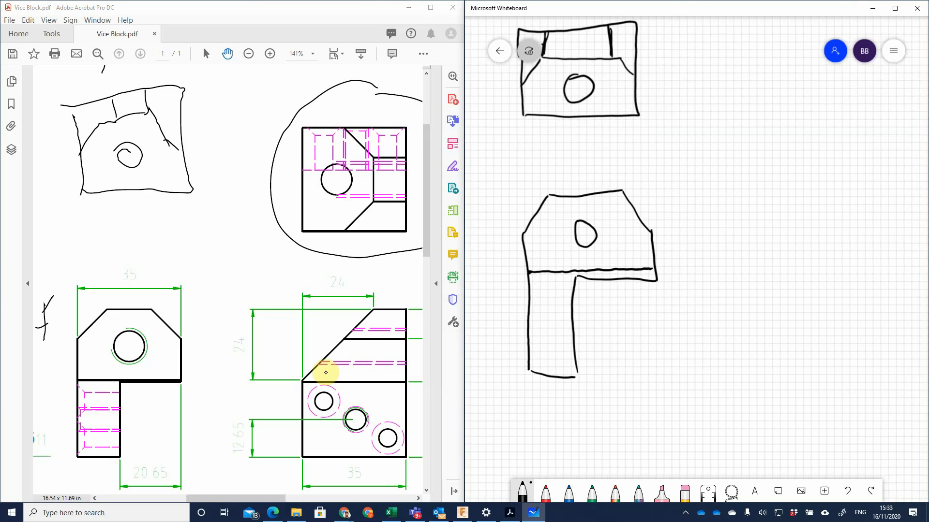
{"action": "mouse_move", "coordinate": [770, 285]}
{"action": "left_mouse_down"}
{"action": "mouse_move", "coordinate": [860, 206]}
{"action": "mouse_move", "coordinate": [902, 201]}
{"action": "mouse_move", "coordinate": [901, 338]}
{"action": "left_mouse_up"}
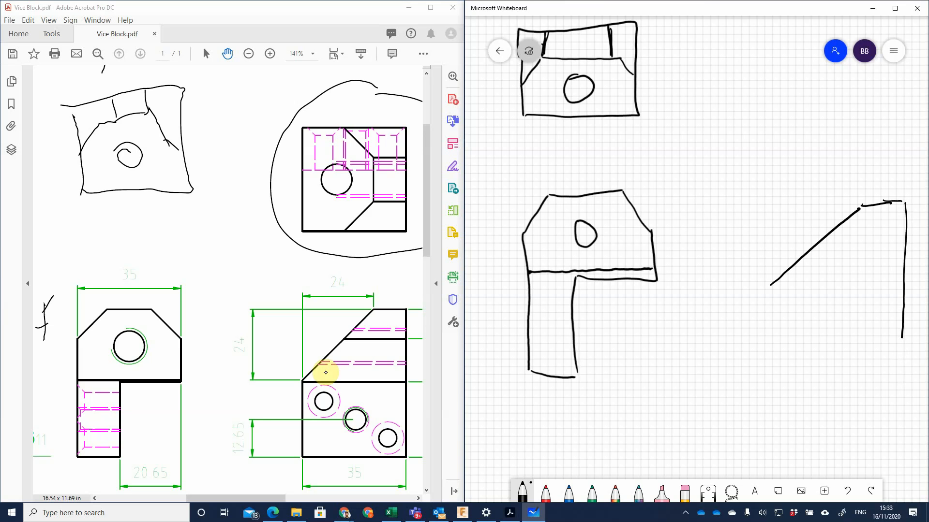
{"action": "mouse_move", "coordinate": [768, 286]}
{"action": "left_mouse_down"}
{"action": "mouse_move", "coordinate": [771, 375]}
{"action": "mouse_move", "coordinate": [878, 370]}
{"action": "mouse_move", "coordinate": [902, 357]}
{"action": "mouse_move", "coordinate": [902, 337]}
{"action": "left_mouse_up"}
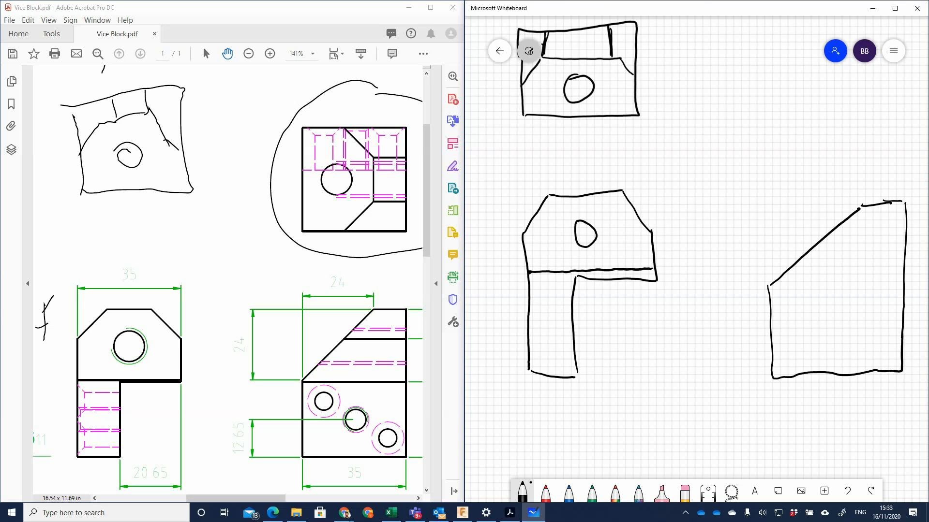
{"action": "left_click_drag", "start_coordinate": [825, 234], "coordinate": [899, 233]}
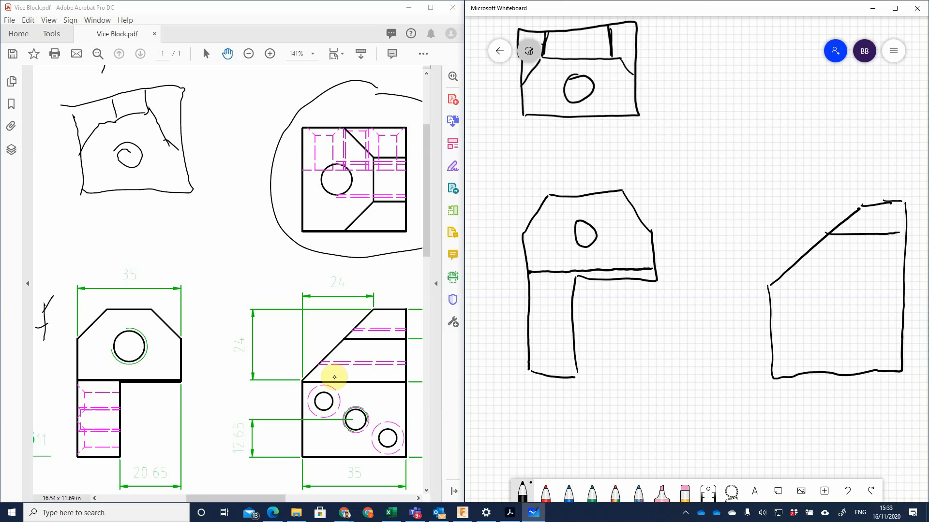
{"action": "left_click_drag", "start_coordinate": [769, 289], "coordinate": [903, 282]}
{"action": "mouse_move", "coordinate": [795, 300]}
{"action": "left_mouse_down"}
{"action": "mouse_move", "coordinate": [787, 329]}
{"action": "mouse_move", "coordinate": [796, 301]}
{"action": "mouse_move", "coordinate": [800, 314]}
{"action": "mouse_move", "coordinate": [847, 345]}
{"action": "mouse_move", "coordinate": [842, 317]}
{"action": "left_mouse_up"}
{"action": "mouse_move", "coordinate": [834, 335]}
{"action": "left_mouse_down"}
{"action": "mouse_move", "coordinate": [837, 329]}
{"action": "mouse_move", "coordinate": [833, 337]}
{"action": "mouse_move", "coordinate": [860, 353]}
{"action": "mouse_move", "coordinate": [870, 333]}
{"action": "mouse_move", "coordinate": [871, 353]}
{"action": "left_mouse_up"}
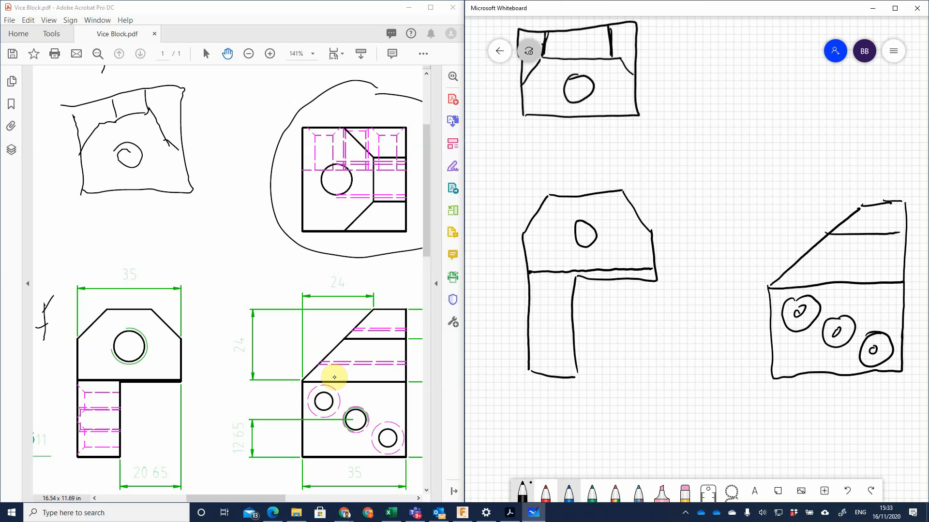
Dimension the front view's overall width as 35 in blue pen and cross off that dimension in the PDF.
{"action": "left_click", "coordinate": [569, 492]}
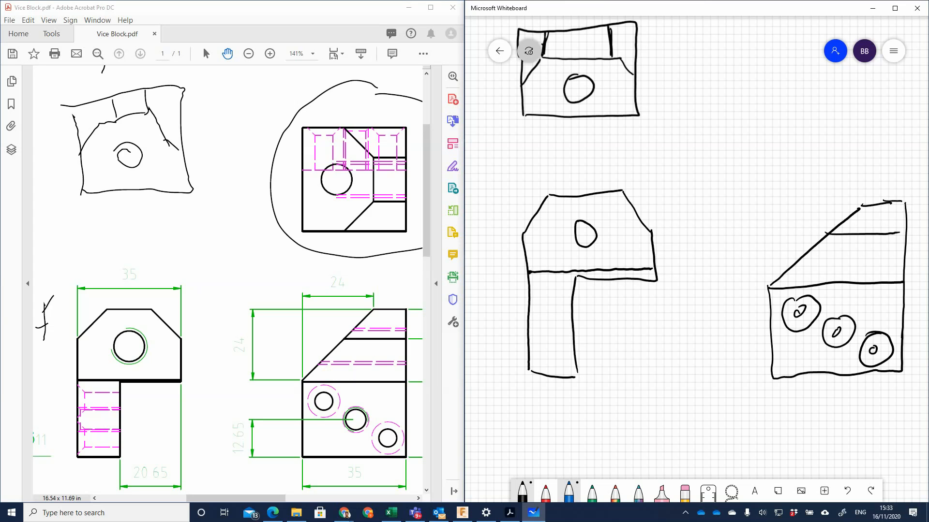
{"action": "left_click_drag", "start_coordinate": [518, 164], "coordinate": [520, 218]}
{"action": "mouse_move", "coordinate": [521, 183]}
{"action": "left_mouse_down"}
{"action": "mouse_move", "coordinate": [652, 186]}
{"action": "mouse_move", "coordinate": [651, 219]}
{"action": "left_mouse_up"}
{"action": "mouse_move", "coordinate": [566, 160]}
{"action": "left_mouse_down"}
{"action": "mouse_move", "coordinate": [571, 175]}
{"action": "mouse_move", "coordinate": [583, 175]}
{"action": "left_mouse_up"}
{"action": "mouse_move", "coordinate": [130, 251]}
{"action": "left_mouse_down"}
{"action": "mouse_move", "coordinate": [126, 301]}
{"action": "mouse_move", "coordinate": [120, 252]}
{"action": "mouse_move", "coordinate": [115, 293]}
{"action": "left_mouse_up"}
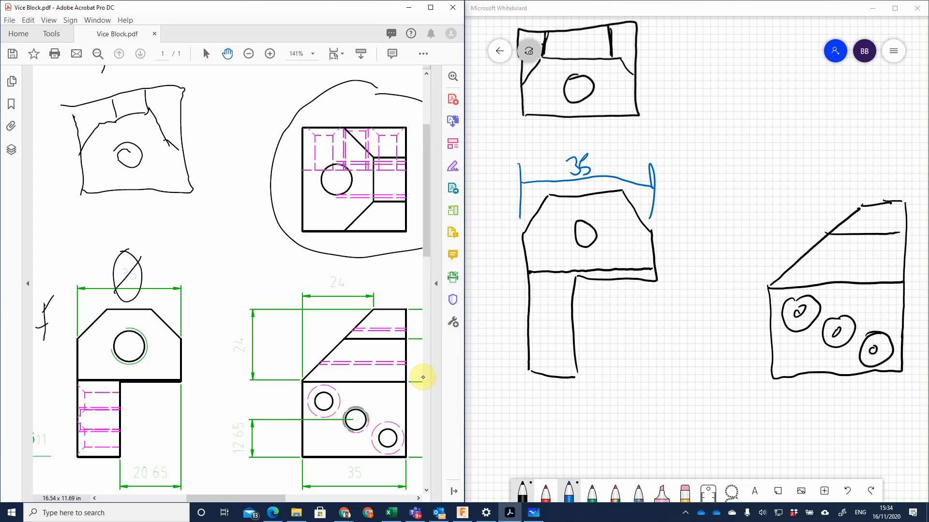
Add the 20.65 dimension below the front view's overhang and cross it off in the PDF.
{"action": "mouse_move", "coordinate": [579, 383]}
{"action": "left_mouse_down"}
{"action": "mouse_move", "coordinate": [580, 402]}
{"action": "mouse_move", "coordinate": [668, 382]}
{"action": "mouse_move", "coordinate": [668, 372]}
{"action": "left_mouse_up"}
{"action": "left_click_drag", "start_coordinate": [669, 371], "coordinate": [669, 396]}
{"action": "mouse_move", "coordinate": [613, 406]}
{"action": "left_mouse_down"}
{"action": "mouse_move", "coordinate": [620, 422]}
{"action": "mouse_move", "coordinate": [627, 406]}
{"action": "left_mouse_up"}
{"action": "left_click", "coordinate": [634, 413]}
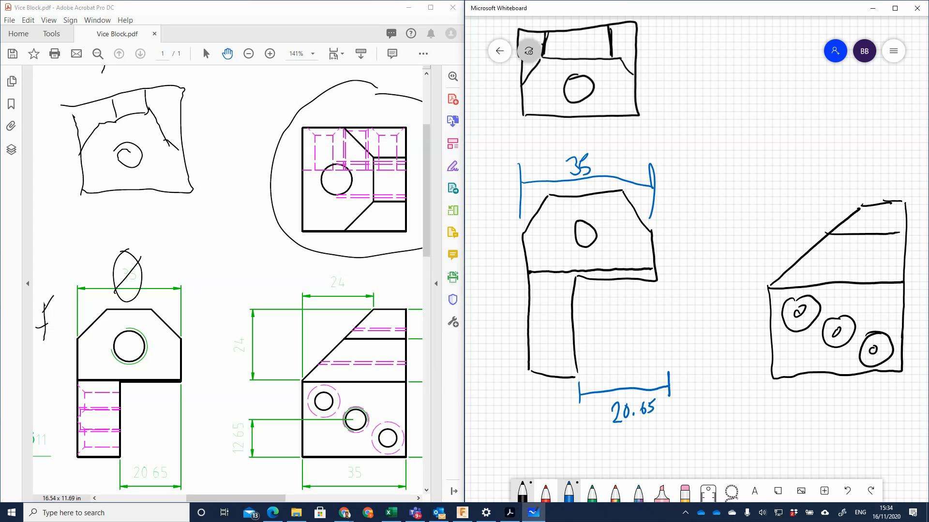
{"action": "left_click", "coordinate": [416, 377]}
{"action": "left_click_drag", "start_coordinate": [148, 461], "coordinate": [154, 462]}
{"action": "left_click_drag", "start_coordinate": [159, 445], "coordinate": [150, 479]}
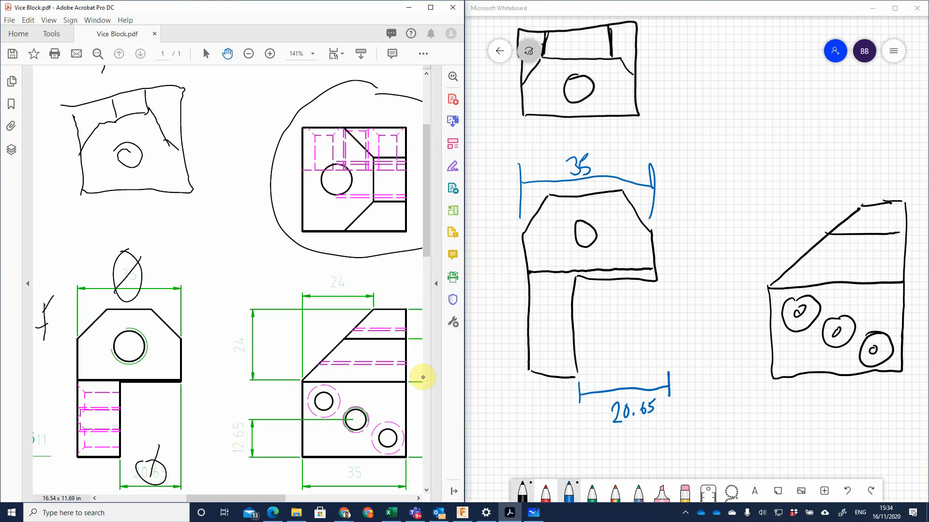
Add the horizontal 24 dimension above the side view's slope and cross it off in the PDF.
{"action": "mouse_move", "coordinate": [856, 180]}
{"action": "left_mouse_down"}
{"action": "mouse_move", "coordinate": [856, 198]}
{"action": "mouse_move", "coordinate": [753, 202]}
{"action": "mouse_move", "coordinate": [756, 212]}
{"action": "left_mouse_up"}
{"action": "left_click_drag", "start_coordinate": [788, 173], "coordinate": [812, 178]}
{"action": "left_click_drag", "start_coordinate": [808, 166], "coordinate": [808, 186]}
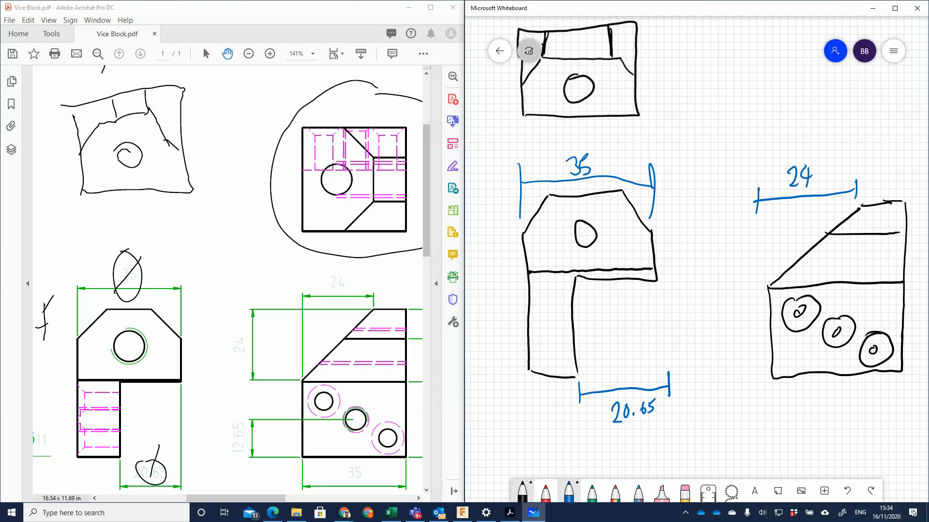
{"action": "left_click_drag", "start_coordinate": [342, 276], "coordinate": [329, 299]}
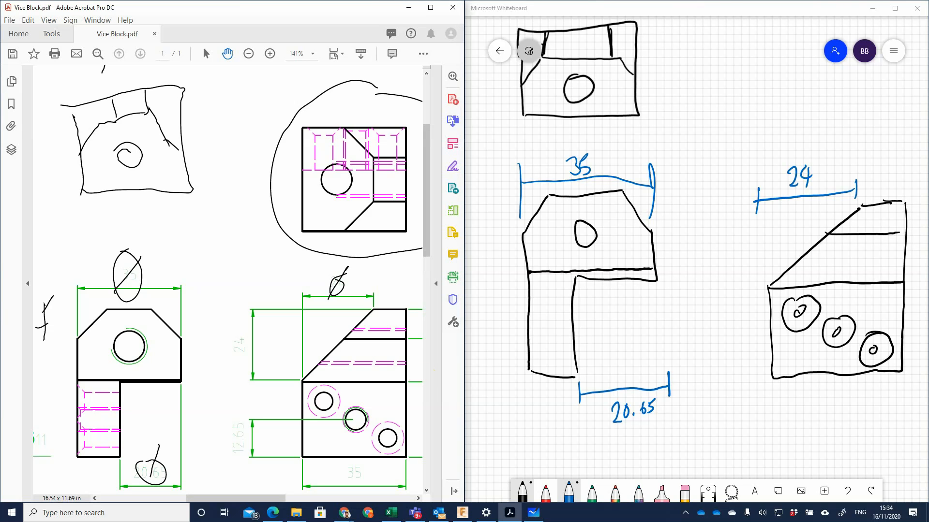
Add the vertical 24 dimension for the height of the side view's sloped section.
{"action": "mouse_move", "coordinate": [740, 200]}
{"action": "left_mouse_down"}
{"action": "mouse_move", "coordinate": [760, 196]}
{"action": "mouse_move", "coordinate": [748, 235]}
{"action": "mouse_move", "coordinate": [760, 286]}
{"action": "left_mouse_up"}
{"action": "left_click_drag", "start_coordinate": [725, 234], "coordinate": [725, 242]}
{"action": "left_click_drag", "start_coordinate": [737, 233], "coordinate": [739, 253]}
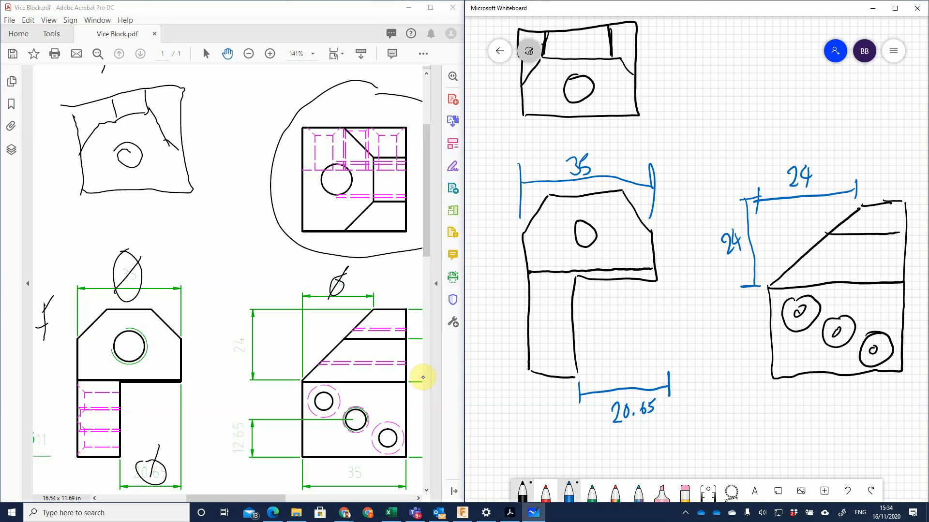
Dimension the side view's middle hole 12.65 above the base, using a dotted extension line from its centre.
{"action": "mouse_move", "coordinate": [746, 334]}
{"action": "left_mouse_down"}
{"action": "mouse_move", "coordinate": [762, 334]}
{"action": "mouse_move", "coordinate": [754, 380]}
{"action": "mouse_move", "coordinate": [773, 336]}
{"action": "left_mouse_up"}
{"action": "left_click_drag", "start_coordinate": [777, 335], "coordinate": [789, 337]}
{"action": "left_click_drag", "start_coordinate": [795, 336], "coordinate": [797, 336]}
{"action": "left_click_drag", "start_coordinate": [801, 336], "coordinate": [814, 335]}
{"action": "left_click_drag", "start_coordinate": [824, 334], "coordinate": [828, 335]}
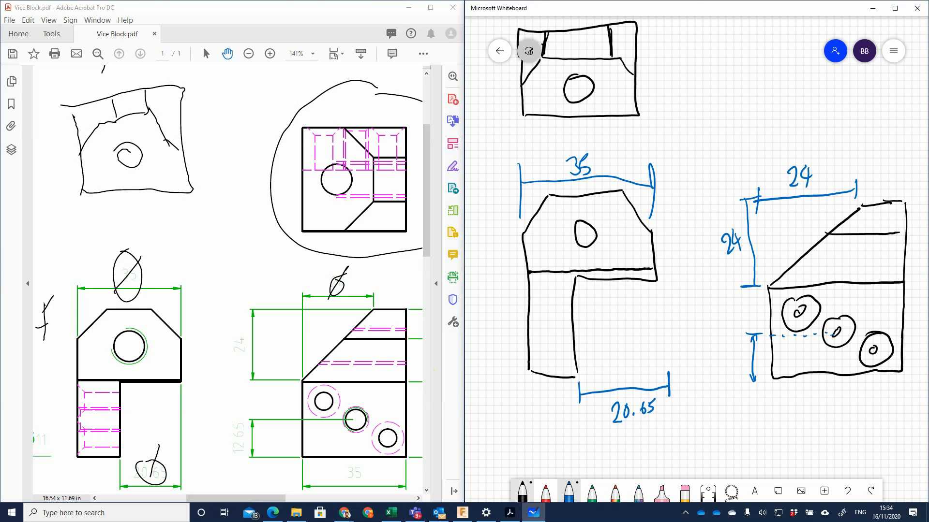
{"action": "mouse_move", "coordinate": [724, 357]}
{"action": "left_mouse_down"}
{"action": "mouse_move", "coordinate": [722, 366]}
{"action": "mouse_move", "coordinate": [732, 360]}
{"action": "left_mouse_up"}
{"action": "left_click_drag", "start_coordinate": [735, 360], "coordinate": [745, 344]}
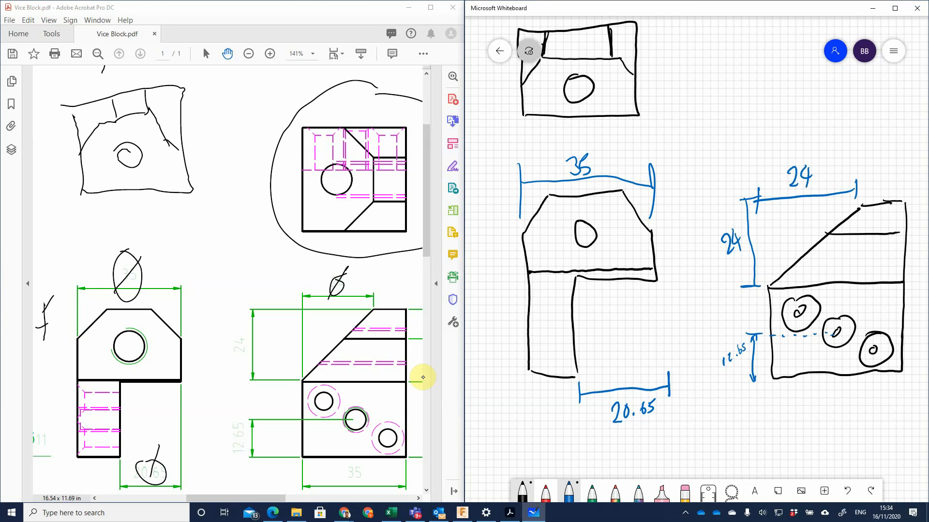
Cross off the 12.65 and vertical 24 dimensions beside the side view in the PDF.
{"action": "left_click_drag", "start_coordinate": [236, 420], "coordinate": [231, 442]}
{"action": "left_click_drag", "start_coordinate": [240, 331], "coordinate": [241, 334]}
{"action": "left_click_drag", "start_coordinate": [247, 325], "coordinate": [232, 355]}
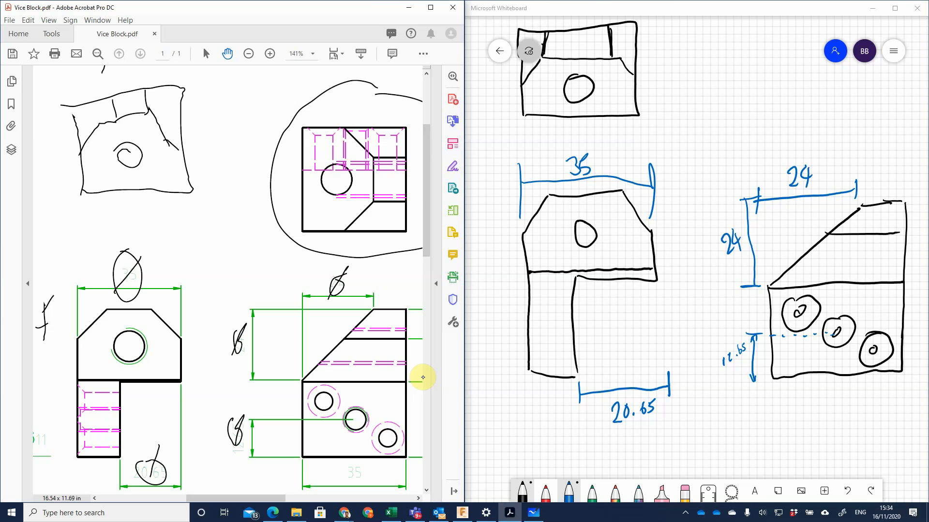
Add the 35 width dimension below the whiteboard side view and cross off the matching dimension in the PDF.
{"action": "left_click_drag", "start_coordinate": [780, 429], "coordinate": [901, 421]}
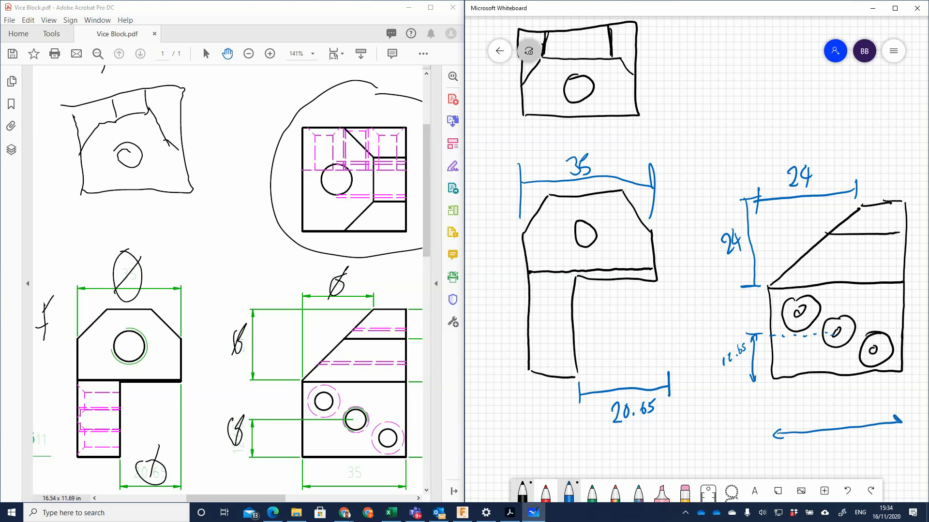
{"action": "mouse_move", "coordinate": [830, 441]}
{"action": "left_mouse_down"}
{"action": "mouse_move", "coordinate": [831, 459]}
{"action": "mouse_move", "coordinate": [850, 440]}
{"action": "mouse_move", "coordinate": [841, 458]}
{"action": "left_mouse_up"}
{"action": "left_click", "coordinate": [419, 375]}
{"action": "left_click_drag", "start_coordinate": [358, 465], "coordinate": [350, 480]}
{"action": "left_click_drag", "start_coordinate": [362, 462], "coordinate": [345, 487]}
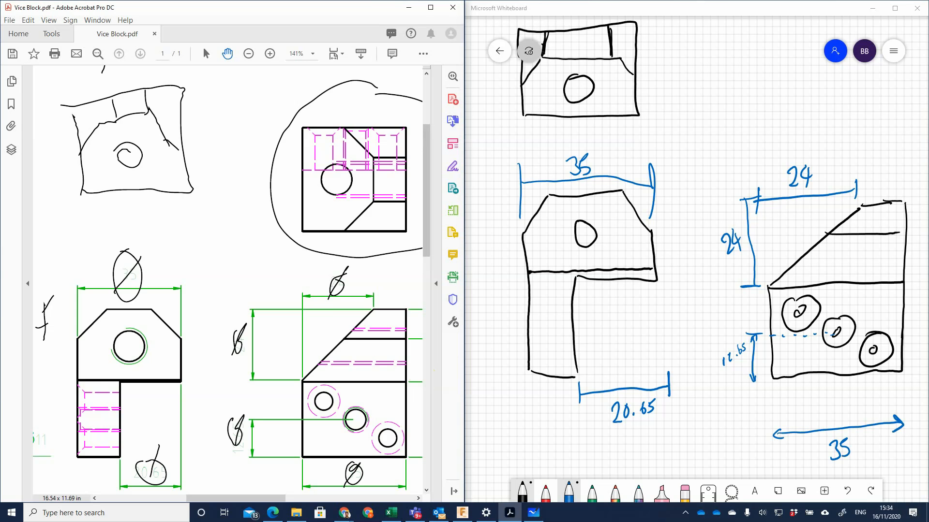
Add the 10 height dimension beside the upper end of the whiteboard side view, between its top edge and the short horizontal line.
{"action": "scroll", "coordinate": [227, 284], "scroll_direction": "right", "scroll_amount": 4}
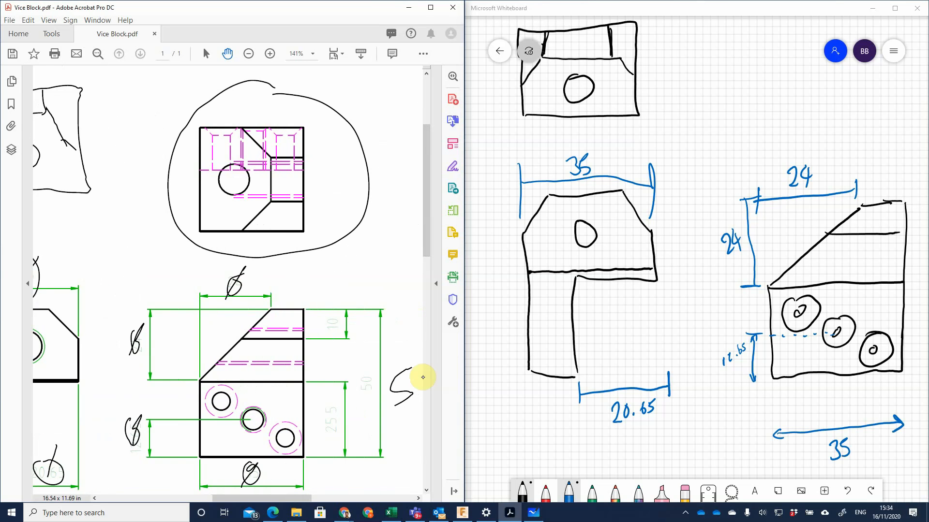
{"action": "scroll", "coordinate": [697, 271], "scroll_direction": "right", "scroll_amount": 1}
{"action": "left_click_drag", "start_coordinate": [880, 234], "coordinate": [900, 231]}
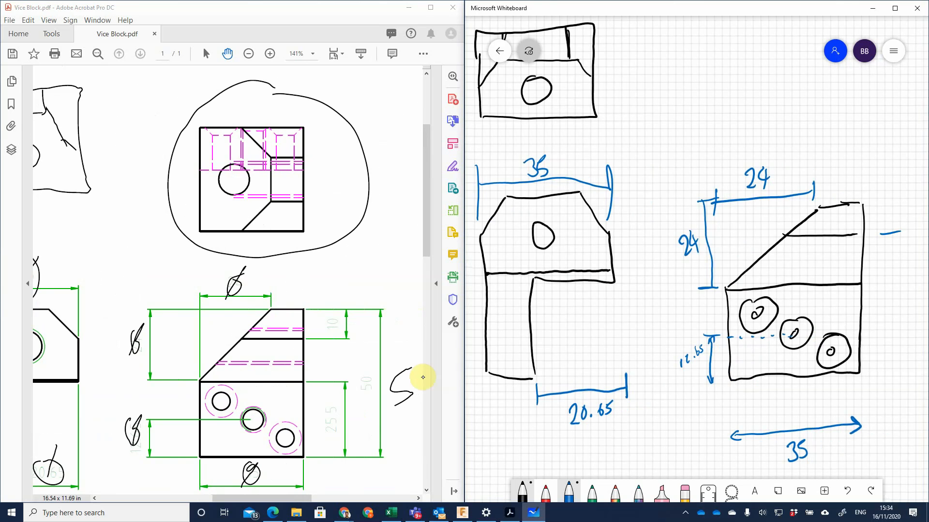
{"action": "mouse_move", "coordinate": [881, 201]}
{"action": "left_mouse_down"}
{"action": "mouse_move", "coordinate": [895, 199]}
{"action": "mouse_move", "coordinate": [889, 220]}
{"action": "left_mouse_up"}
{"action": "left_click_drag", "start_coordinate": [893, 213], "coordinate": [892, 213]}
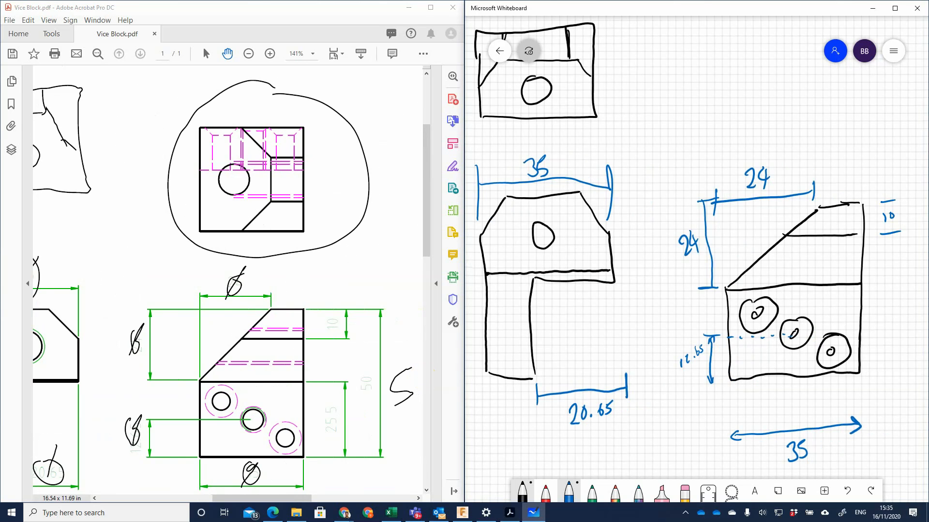
Split the front view's top width dimension into 10, 15 and 10 segments at the chamfer corners.
{"action": "left_click_drag", "start_coordinate": [609, 218], "coordinate": [611, 189]}
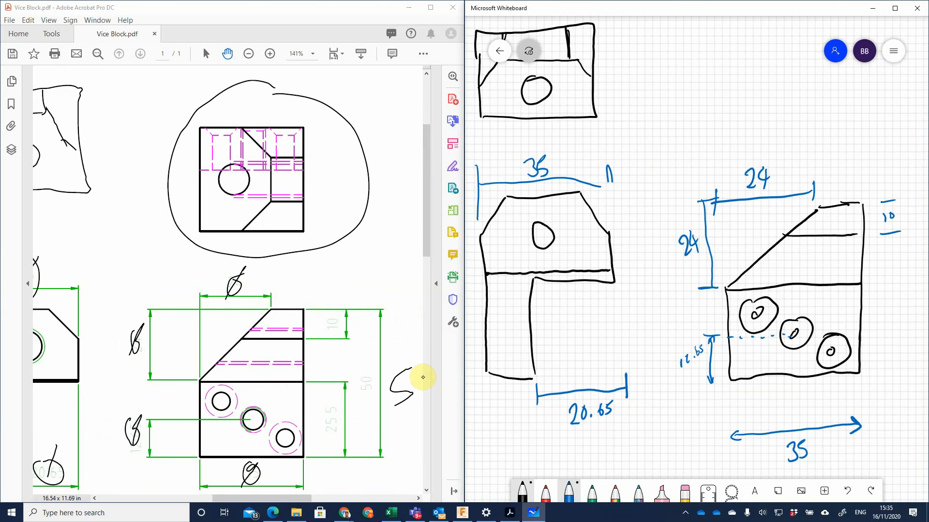
{"action": "mouse_move", "coordinate": [594, 185]}
{"action": "left_mouse_down"}
{"action": "mouse_move", "coordinate": [608, 170]}
{"action": "mouse_move", "coordinate": [608, 189]}
{"action": "mouse_move", "coordinate": [584, 188]}
{"action": "left_mouse_up"}
{"action": "left_click_drag", "start_coordinate": [586, 148], "coordinate": [586, 157]}
{"action": "left_click_drag", "start_coordinate": [596, 146], "coordinate": [595, 147]}
{"action": "mouse_move", "coordinate": [503, 169]}
{"action": "left_mouse_down"}
{"action": "mouse_move", "coordinate": [505, 194]}
{"action": "mouse_move", "coordinate": [504, 186]}
{"action": "left_mouse_up"}
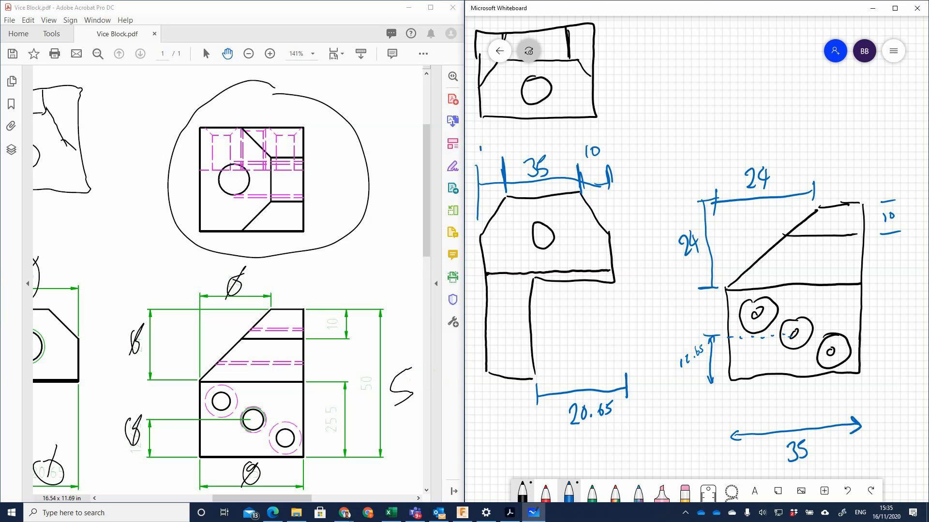
{"action": "left_click_drag", "start_coordinate": [481, 151], "coordinate": [482, 159]}
{"action": "left_click_drag", "start_coordinate": [490, 143], "coordinate": [533, 143]}
Cross off the 10 dimension beside the side view in the PDF.
{"action": "left_click_drag", "start_coordinate": [337, 306], "coordinate": [329, 339]}
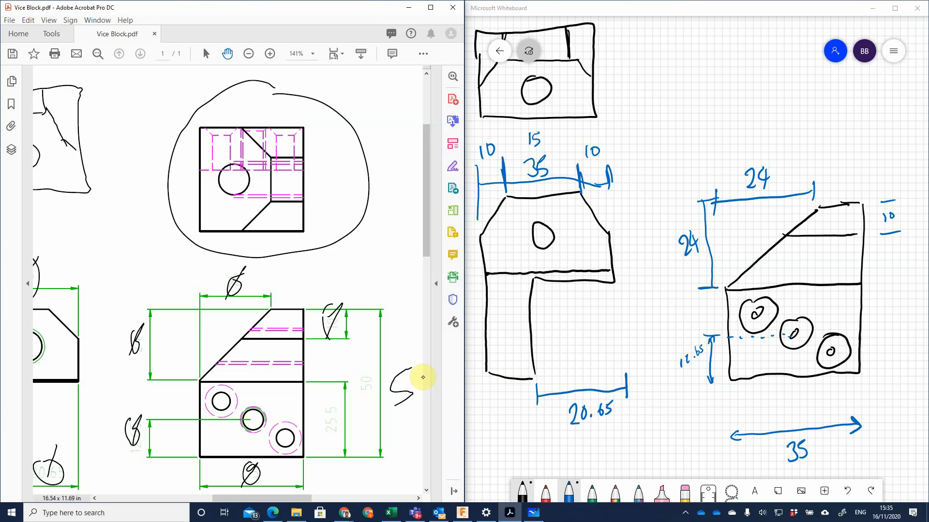
{"action": "left_click_drag", "start_coordinate": [344, 303], "coordinate": [332, 338]}
{"action": "left_click_drag", "start_coordinate": [336, 304], "coordinate": [327, 335]}
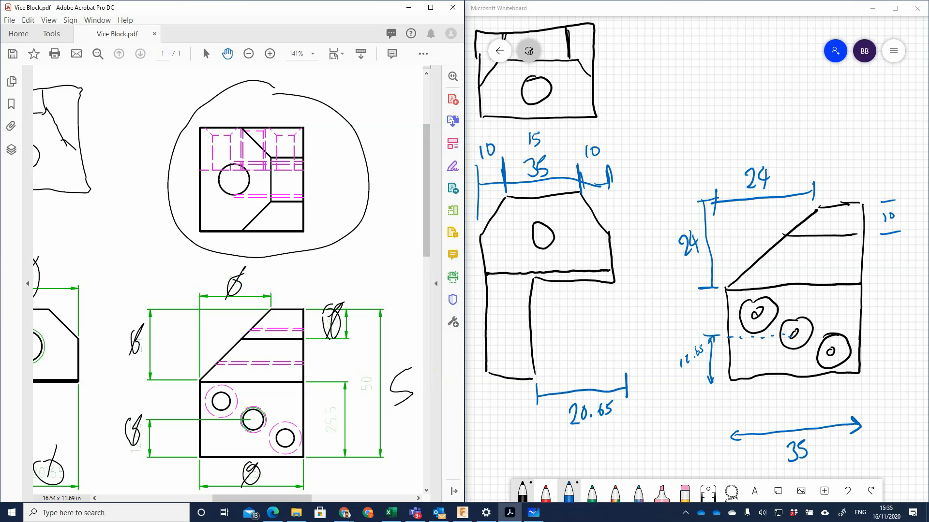
Dimension the height of the side view's lower section as 25.5 and cross it off in the PDF.
{"action": "left_click_drag", "start_coordinate": [908, 281], "coordinate": [878, 373]}
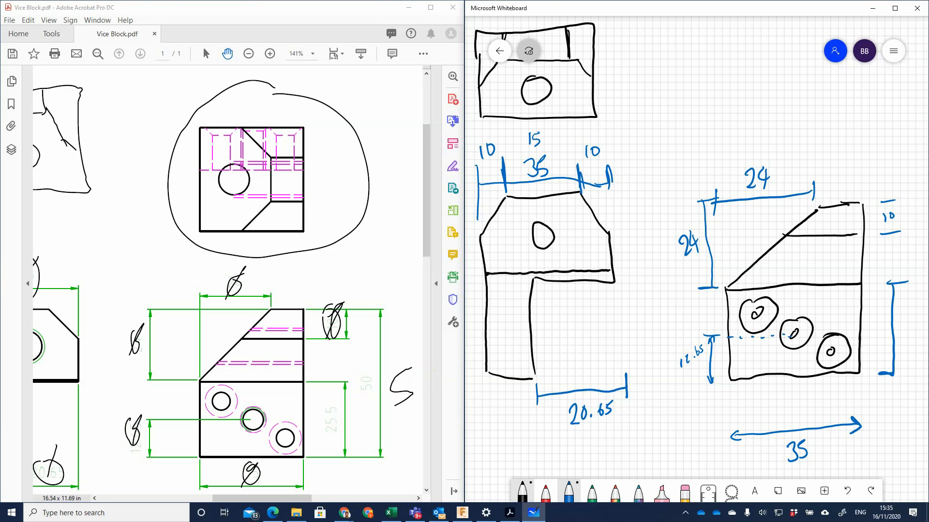
{"action": "mouse_move", "coordinate": [901, 332]}
{"action": "left_mouse_down"}
{"action": "mouse_move", "coordinate": [907, 343]}
{"action": "mouse_move", "coordinate": [916, 329]}
{"action": "mouse_move", "coordinate": [919, 336]}
{"action": "left_mouse_up"}
{"action": "left_click", "coordinate": [921, 325]}
{"action": "mouse_move", "coordinate": [327, 399]}
{"action": "left_mouse_down"}
{"action": "mouse_move", "coordinate": [334, 411]}
{"action": "mouse_move", "coordinate": [321, 426]}
{"action": "left_mouse_up"}
Add the overall height dimension of 50 beside the side view and cross it off in the PDF.
{"action": "left_click_drag", "start_coordinate": [774, 271], "coordinate": [689, 281]}
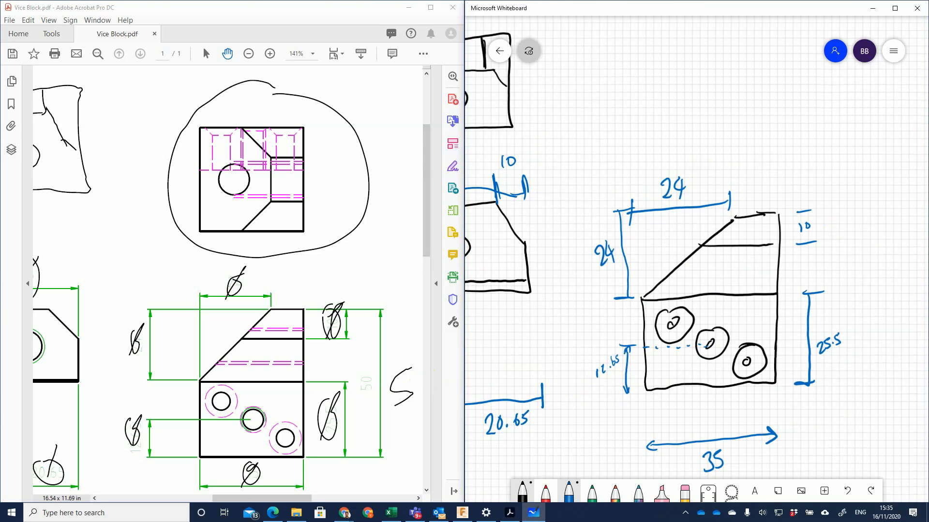
{"action": "mouse_move", "coordinate": [841, 212]}
{"action": "left_mouse_down"}
{"action": "mouse_move", "coordinate": [869, 211]}
{"action": "mouse_move", "coordinate": [849, 313]}
{"action": "mouse_move", "coordinate": [847, 384]}
{"action": "mouse_move", "coordinate": [857, 379]}
{"action": "left_mouse_up"}
{"action": "mouse_move", "coordinate": [871, 290]}
{"action": "left_mouse_down"}
{"action": "mouse_move", "coordinate": [860, 317]}
{"action": "mouse_move", "coordinate": [875, 297]}
{"action": "left_mouse_up"}
{"action": "mouse_move", "coordinate": [361, 367]}
{"action": "left_mouse_down"}
{"action": "mouse_move", "coordinate": [373, 372]}
{"action": "mouse_move", "coordinate": [363, 366]}
{"action": "left_mouse_up"}
{"action": "left_click_drag", "start_coordinate": [372, 359], "coordinate": [362, 401]}
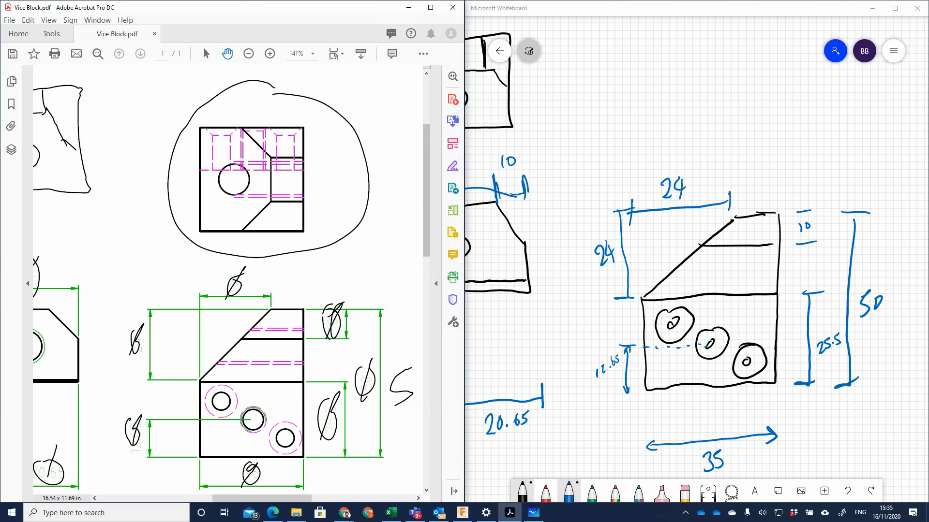
Mark the small gap at the foot of the slope in the PDF side view and label it 0.5.
{"action": "scroll", "coordinate": [227, 281], "scroll_direction": "up", "scroll_amount": 5, "text": "ctrl"}
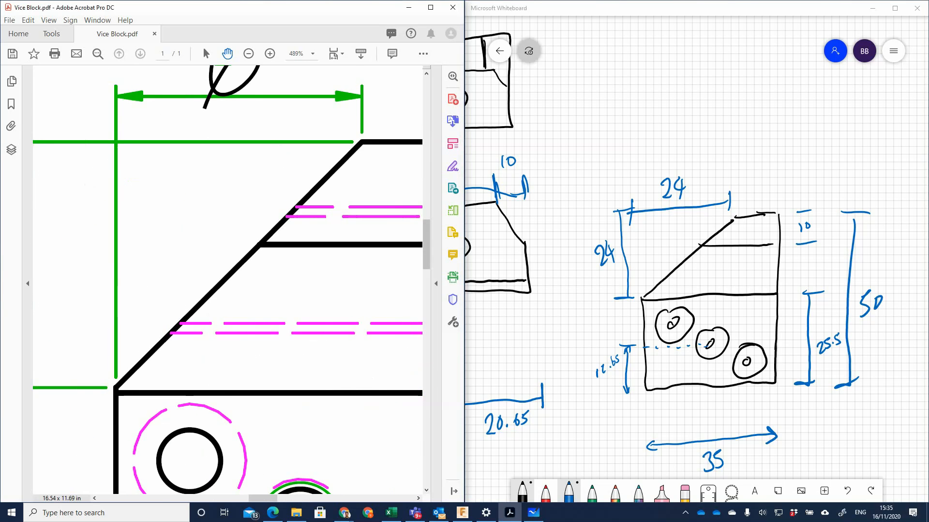
{"action": "left_click_drag", "start_coordinate": [167, 377], "coordinate": [423, 377]}
{"action": "mouse_move", "coordinate": [355, 387]}
{"action": "left_mouse_down"}
{"action": "mouse_move", "coordinate": [387, 382]}
{"action": "mouse_move", "coordinate": [370, 390]}
{"action": "mouse_move", "coordinate": [386, 395]}
{"action": "left_mouse_up"}
{"action": "left_click", "coordinate": [331, 376]}
{"action": "mouse_move", "coordinate": [326, 379]}
{"action": "left_mouse_down"}
{"action": "mouse_move", "coordinate": [323, 387]}
{"action": "mouse_move", "coordinate": [333, 373]}
{"action": "mouse_move", "coordinate": [344, 379]}
{"action": "mouse_move", "coordinate": [340, 404]}
{"action": "mouse_move", "coordinate": [343, 383]}
{"action": "left_mouse_up"}
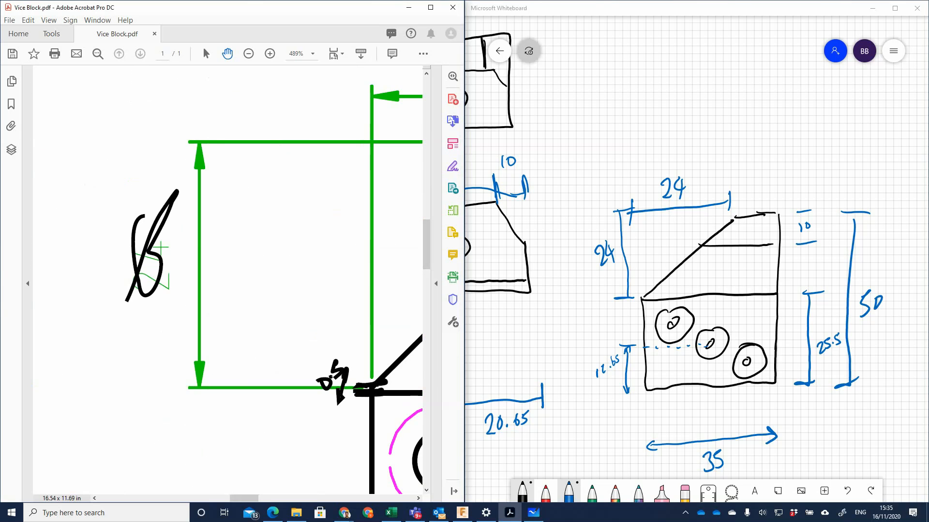
Find the view in the PDF drawing that carries the M12x1.75 hole callout and its position dimensions.
{"action": "scroll", "coordinate": [227, 280], "scroll_direction": "right", "scroll_amount": 4}
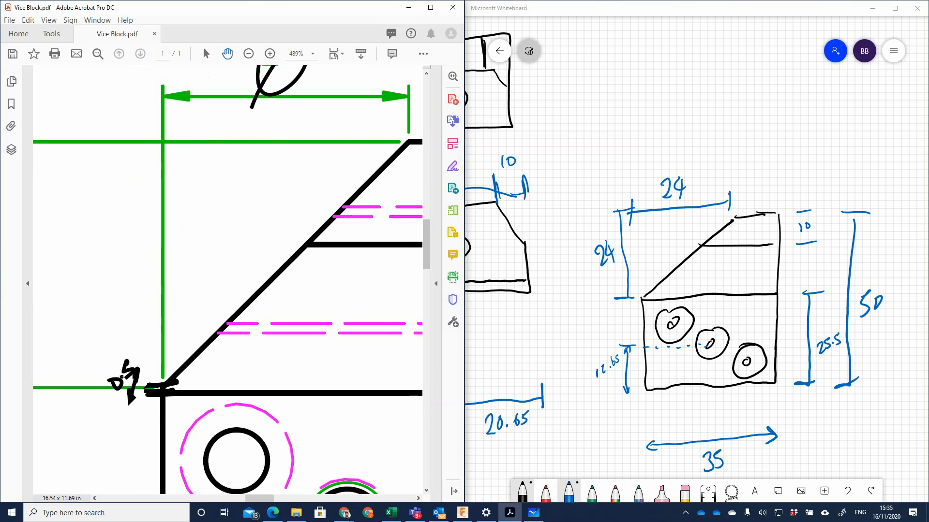
{"action": "scroll", "coordinate": [164, 394], "scroll_direction": "down", "scroll_amount": 5, "text": "ctrl"}
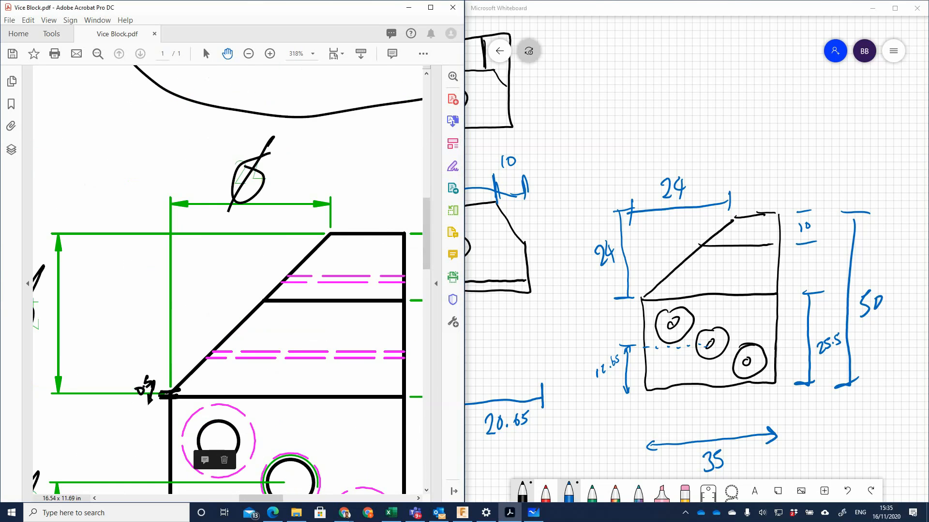
{"action": "scroll", "coordinate": [164, 395], "scroll_direction": "down", "scroll_amount": 4, "text": "ctrl"}
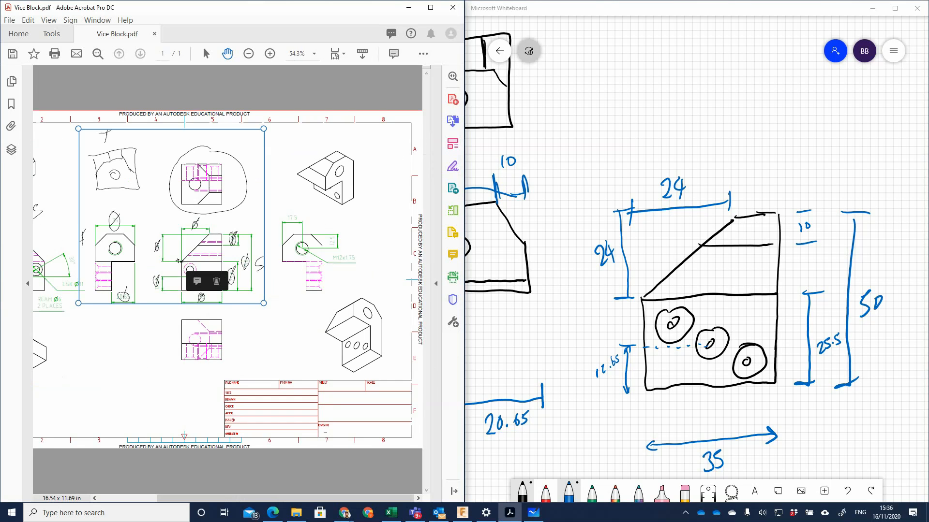
{"action": "double_click", "coordinate": [180, 447]}
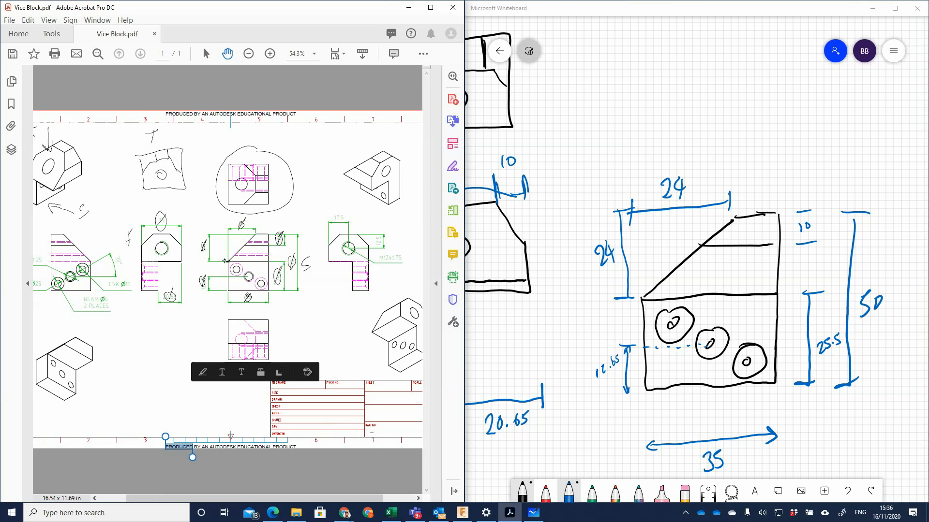
{"action": "left_click", "coordinate": [146, 375]}
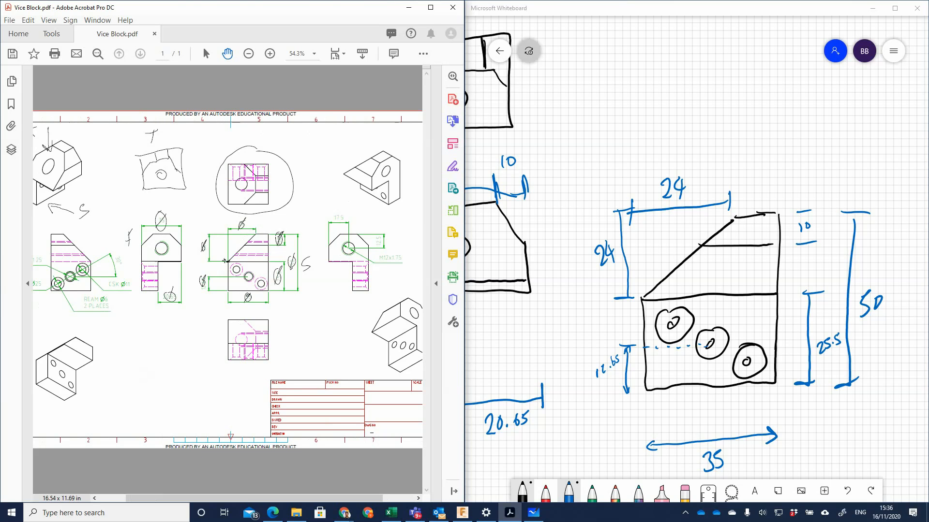
{"action": "scroll", "coordinate": [224, 261], "scroll_direction": "up", "scroll_amount": 3, "text": "ctrl"}
{"action": "left_click_drag", "start_coordinate": [224, 261], "coordinate": [347, 89]}
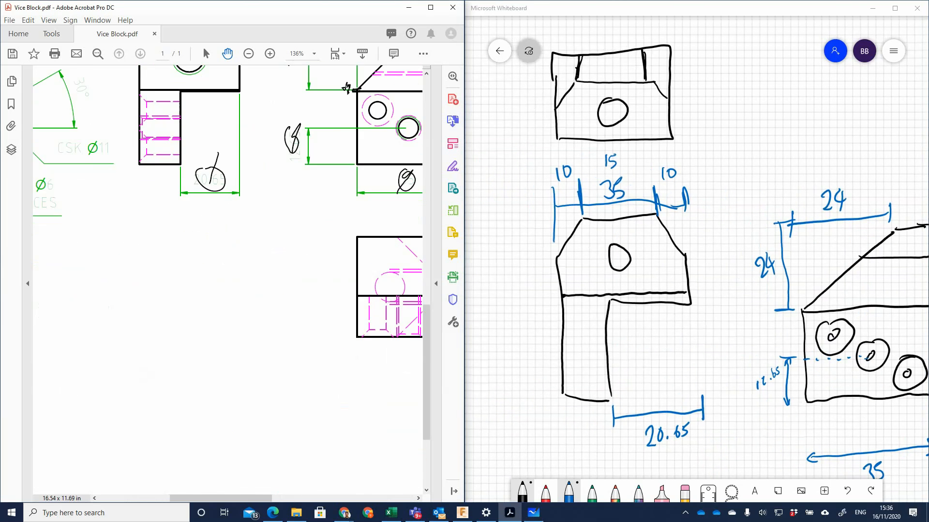
{"action": "scroll", "coordinate": [224, 261], "scroll_direction": "right", "scroll_amount": 9}
{"action": "scroll", "coordinate": [224, 261], "scroll_direction": "up", "scroll_amount": 3}
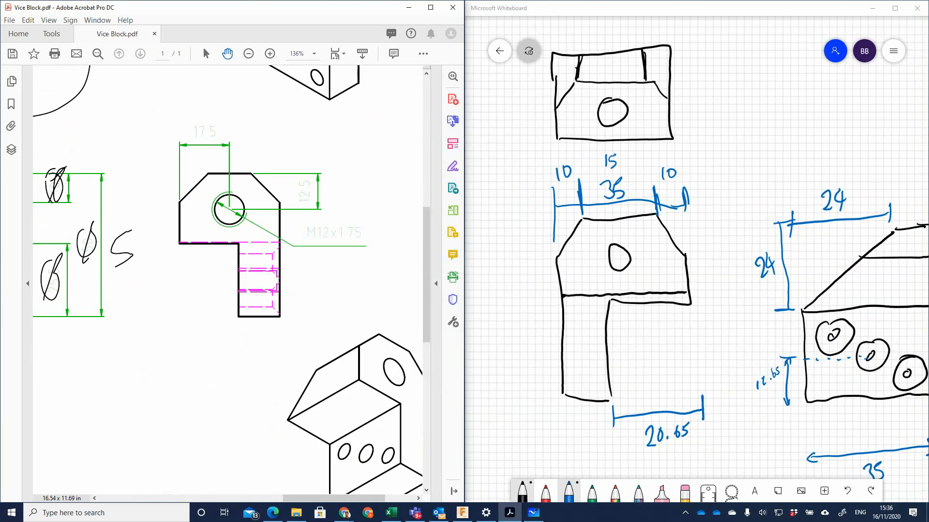
Label the front view's hole M12 x 1.75 with a leader arrow and sketch the thread circle around it.
{"action": "mouse_move", "coordinate": [628, 258]}
{"action": "left_mouse_down"}
{"action": "mouse_move", "coordinate": [699, 226]}
{"action": "mouse_move", "coordinate": [710, 232]}
{"action": "left_mouse_up"}
{"action": "left_click_drag", "start_coordinate": [714, 219], "coordinate": [740, 224]}
{"action": "mouse_move", "coordinate": [740, 209]}
{"action": "left_mouse_down"}
{"action": "mouse_move", "coordinate": [729, 225]}
{"action": "mouse_move", "coordinate": [749, 210]}
{"action": "left_mouse_up"}
{"action": "left_click_drag", "start_coordinate": [751, 199], "coordinate": [758, 207]}
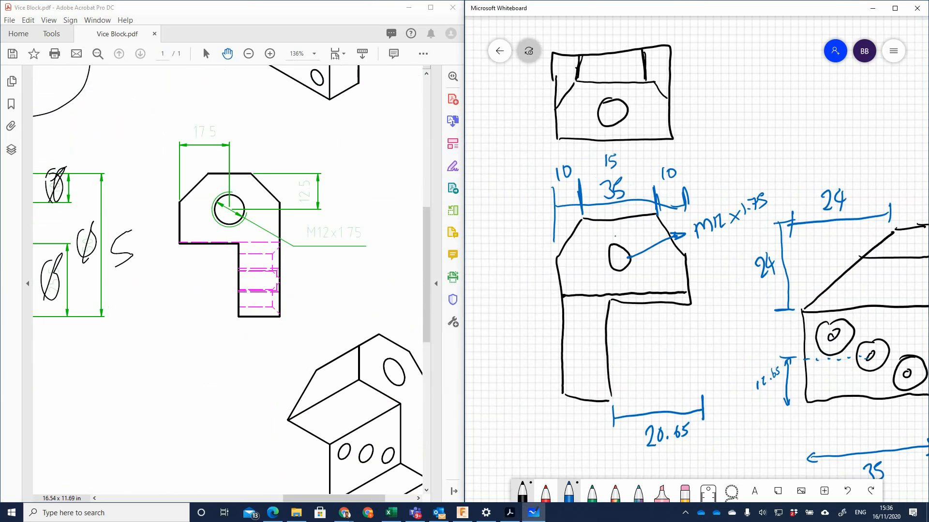
{"action": "mouse_move", "coordinate": [614, 236]}
{"action": "left_mouse_down"}
{"action": "mouse_move", "coordinate": [604, 260]}
{"action": "mouse_move", "coordinate": [619, 272]}
{"action": "mouse_move", "coordinate": [636, 262]}
{"action": "left_mouse_up"}
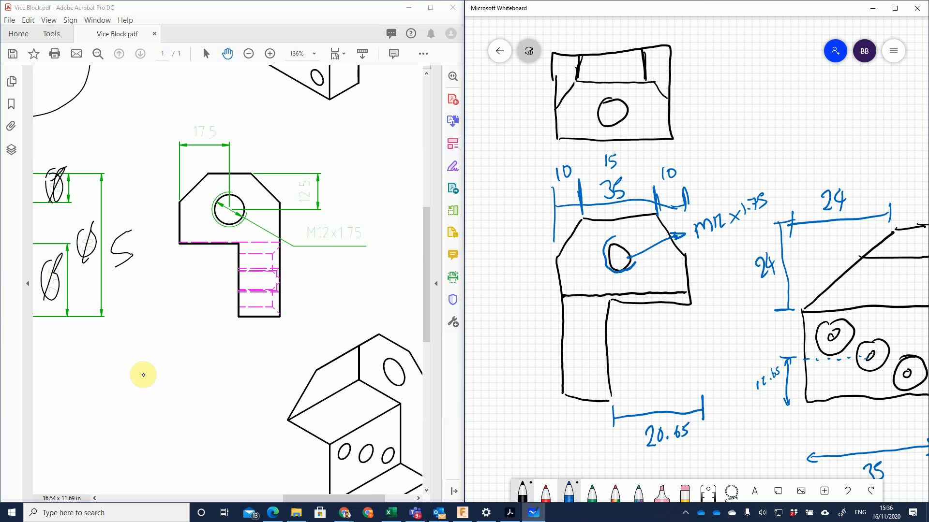
Label the inner circle of the front view's threaded hole with a small arrow and the value 10.2.
{"action": "left_click_drag", "start_coordinate": [624, 250], "coordinate": [633, 247]}
{"action": "mouse_move", "coordinate": [636, 237]}
{"action": "left_mouse_down"}
{"action": "mouse_move", "coordinate": [638, 246]}
{"action": "mouse_move", "coordinate": [642, 234]}
{"action": "mouse_move", "coordinate": [658, 234]}
{"action": "left_mouse_up"}
{"action": "left_click", "coordinate": [647, 237]}
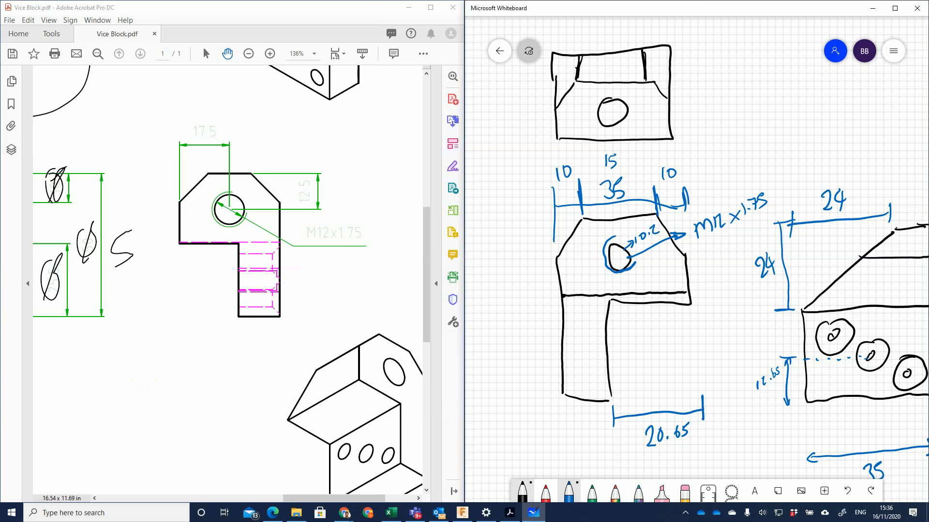
Locate the front view's hole centre with dimensions of 17.5 from the side edge and 12.5 from the top edge.
{"action": "mouse_move", "coordinate": [562, 254]}
{"action": "left_mouse_down"}
{"action": "mouse_move", "coordinate": [554, 261]}
{"action": "mouse_move", "coordinate": [563, 266]}
{"action": "mouse_move", "coordinate": [622, 255]}
{"action": "left_mouse_up"}
{"action": "mouse_move", "coordinate": [611, 251]}
{"action": "left_mouse_down"}
{"action": "mouse_move", "coordinate": [622, 257]}
{"action": "mouse_move", "coordinate": [575, 279]}
{"action": "mouse_move", "coordinate": [585, 279]}
{"action": "left_mouse_up"}
{"action": "left_click_drag", "start_coordinate": [596, 267], "coordinate": [590, 279]}
{"action": "mouse_move", "coordinate": [614, 225]}
{"action": "left_mouse_down"}
{"action": "mouse_move", "coordinate": [618, 253]}
{"action": "mouse_move", "coordinate": [622, 230]}
{"action": "mouse_move", "coordinate": [635, 228]}
{"action": "left_mouse_up"}
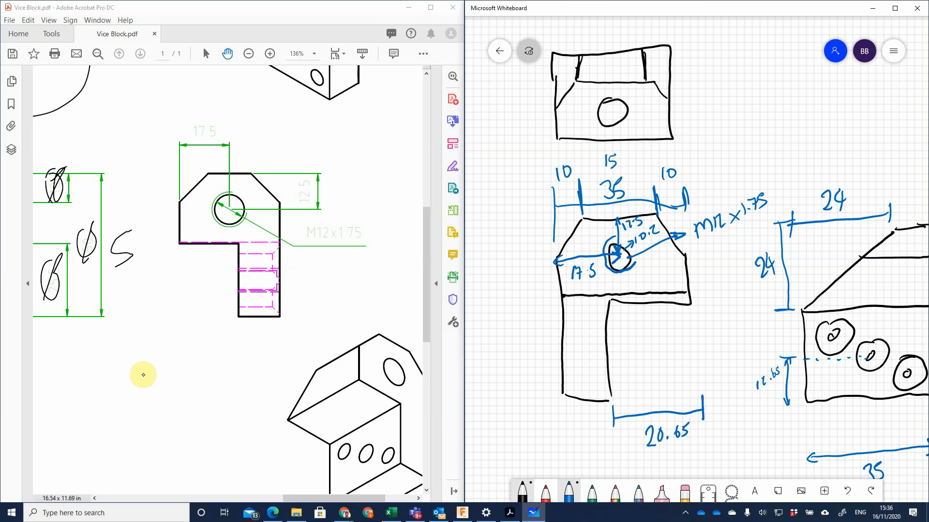
Cross off the 12.5, 17.5 and M12x1.75 annotations in the PDF.
{"action": "mouse_move", "coordinate": [314, 176]}
{"action": "left_mouse_down"}
{"action": "mouse_move", "coordinate": [296, 205]}
{"action": "mouse_move", "coordinate": [306, 209]}
{"action": "left_mouse_up"}
{"action": "mouse_move", "coordinate": [193, 123]}
{"action": "left_mouse_down"}
{"action": "mouse_move", "coordinate": [210, 140]}
{"action": "mouse_move", "coordinate": [192, 164]}
{"action": "left_mouse_up"}
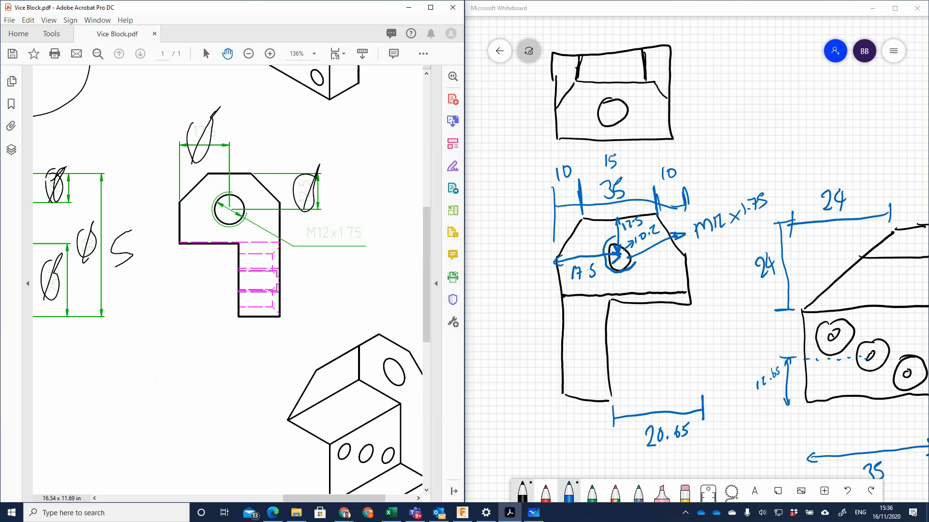
{"action": "left_click_drag", "start_coordinate": [328, 216], "coordinate": [312, 276]}
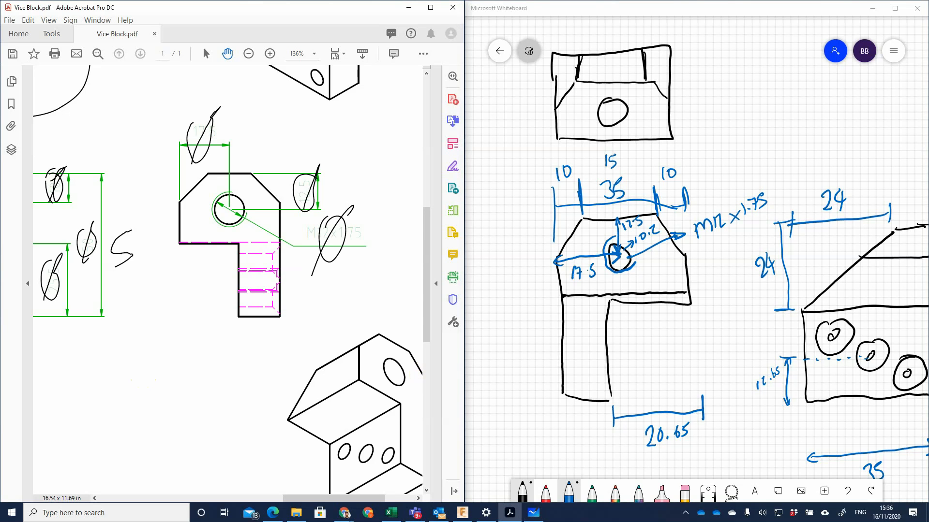
Draw a line through the side view's three hole centres and mark its angle to the base as 30°.
{"action": "left_click_drag", "start_coordinate": [333, 498], "coordinate": [159, 498]}
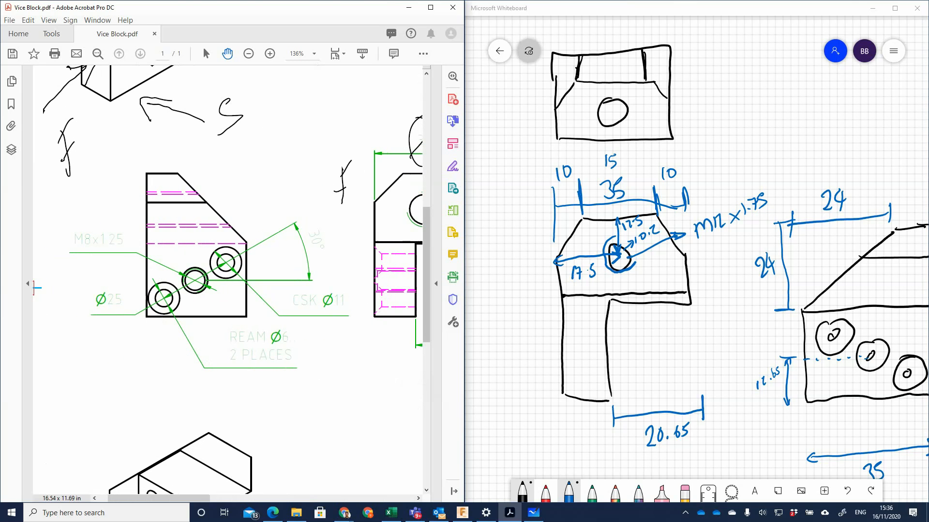
{"action": "left_click_drag", "start_coordinate": [794, 290], "coordinate": [551, 219]}
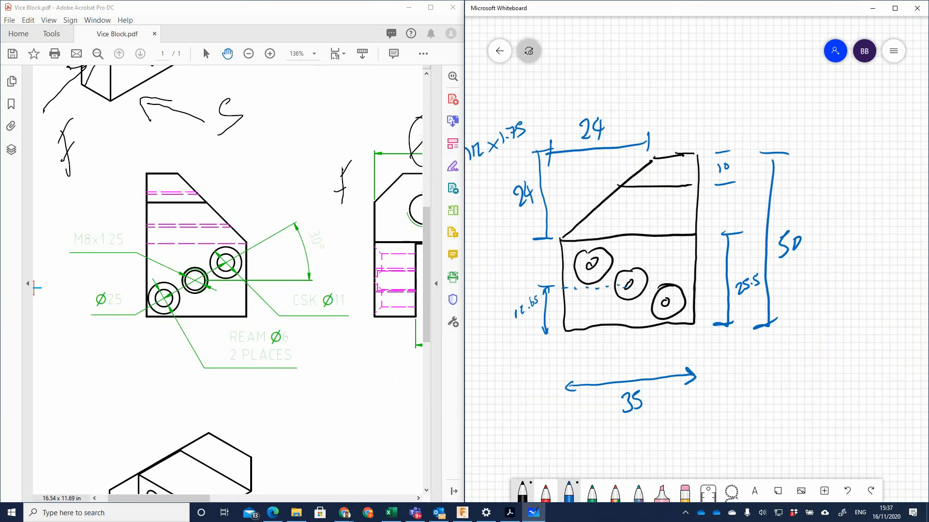
{"action": "left_click_drag", "start_coordinate": [590, 264], "coordinate": [735, 338]}
{"action": "left_click_drag", "start_coordinate": [564, 334], "coordinate": [791, 319]}
{"action": "mouse_move", "coordinate": [640, 295]}
{"action": "left_mouse_down"}
{"action": "mouse_move", "coordinate": [624, 327]}
{"action": "mouse_move", "coordinate": [600, 319]}
{"action": "mouse_move", "coordinate": [613, 301]}
{"action": "left_mouse_up"}
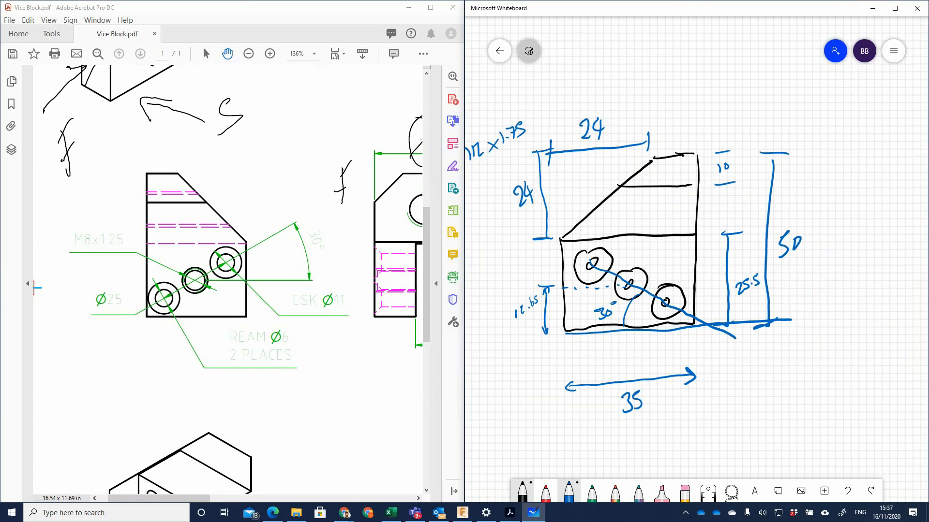
Dimension the distance between the side view's two outer hole centres as 25, with extension lines and arrows.
{"action": "left_click_drag", "start_coordinate": [590, 265], "coordinate": [616, 239]}
{"action": "left_click_drag", "start_coordinate": [666, 303], "coordinate": [680, 277]}
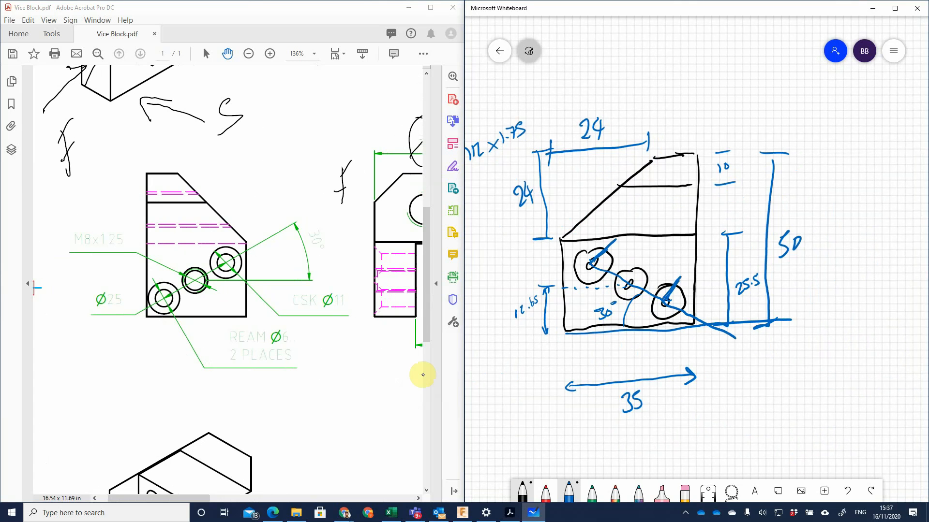
{"action": "left_click_drag", "start_coordinate": [633, 249], "coordinate": [641, 259]}
{"action": "left_click_drag", "start_coordinate": [648, 263], "coordinate": [667, 276]}
{"action": "left_click_drag", "start_coordinate": [615, 244], "coordinate": [623, 245]}
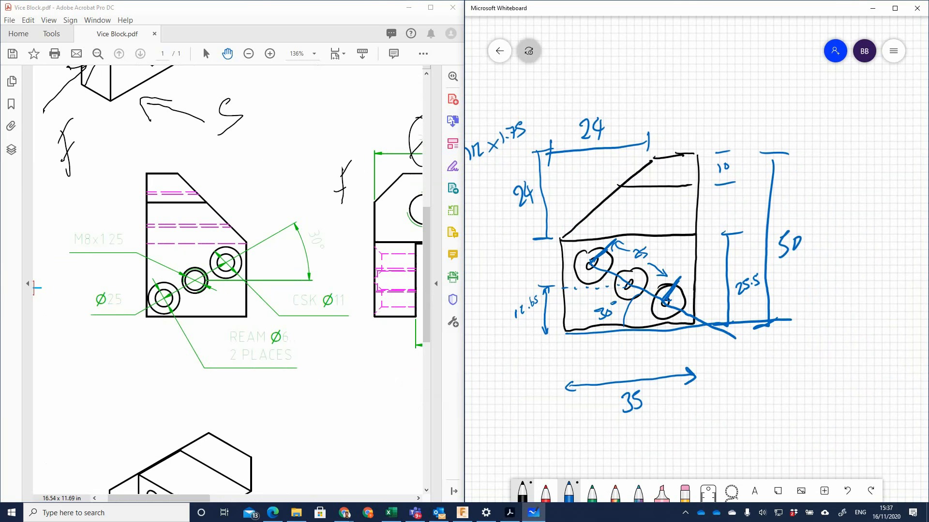
Cross off the 30° angle and the 25 dimension in the PDF.
{"action": "left_click_drag", "start_coordinate": [319, 225], "coordinate": [312, 228]}
{"action": "left_click_drag", "start_coordinate": [282, 269], "coordinate": [322, 224]}
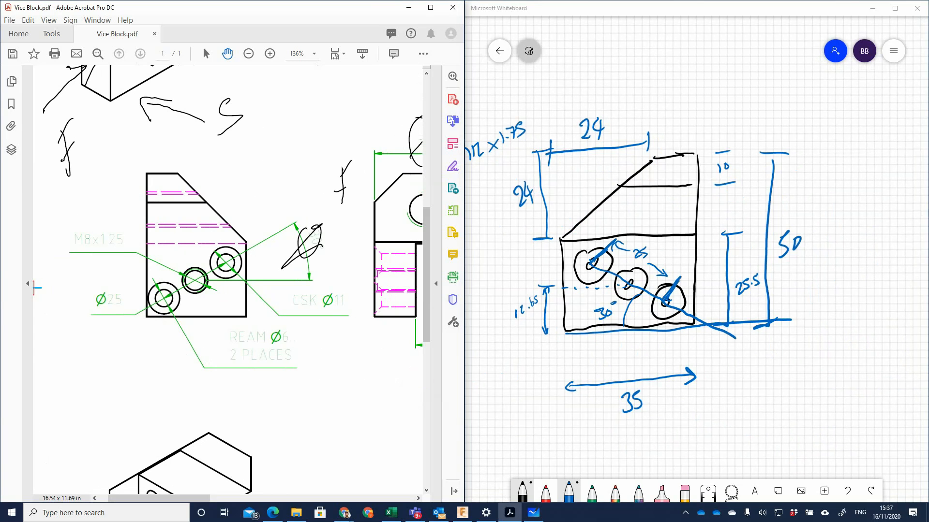
{"action": "left_click_drag", "start_coordinate": [119, 284], "coordinate": [107, 289]}
{"action": "left_click_drag", "start_coordinate": [89, 326], "coordinate": [122, 278]}
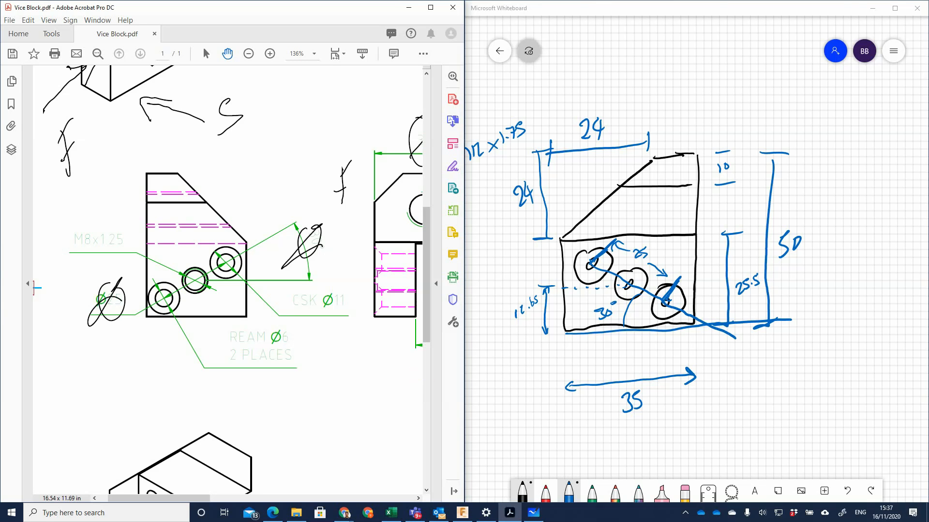
Label the side view's middle hole M8x1.25 with a red leader arrow and cross off that callout in the PDF.
{"action": "left_click", "coordinate": [546, 493]}
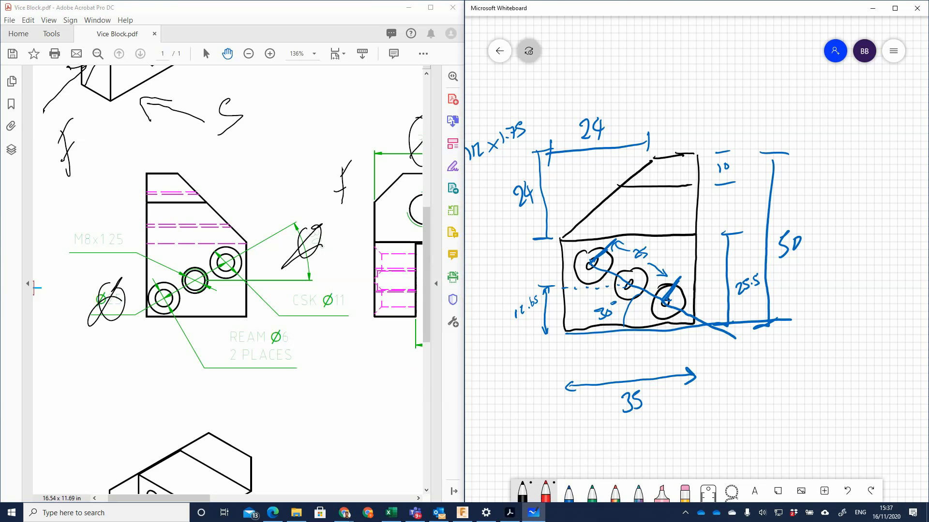
{"action": "left_click_drag", "start_coordinate": [639, 275], "coordinate": [708, 235]}
{"action": "mouse_move", "coordinate": [103, 226]}
{"action": "left_mouse_down"}
{"action": "mouse_move", "coordinate": [91, 243]}
{"action": "mouse_move", "coordinate": [114, 258]}
{"action": "left_mouse_up"}
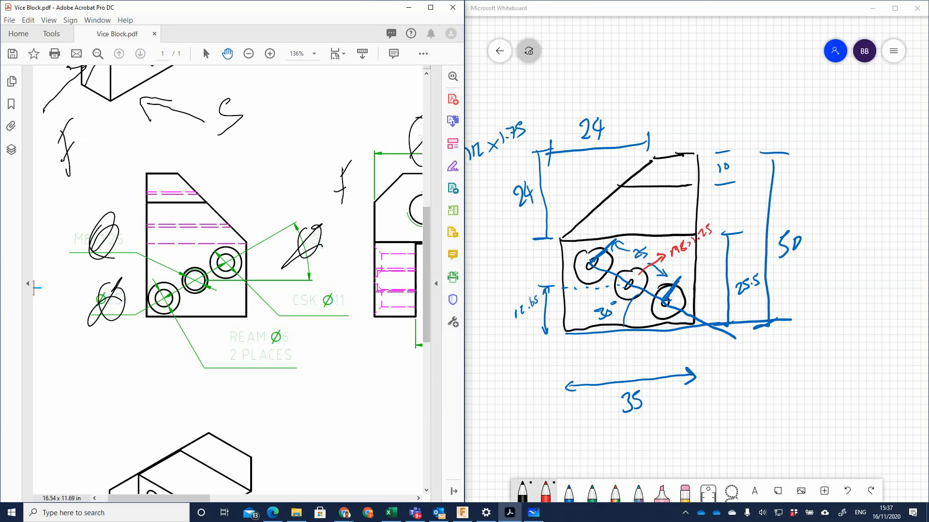
Label the side view's lower outer hole CSK 11 and 6Ø in red with a leader arrow.
{"action": "left_click_drag", "start_coordinate": [666, 317], "coordinate": [665, 349]}
{"action": "mouse_move", "coordinate": [661, 341]}
{"action": "left_mouse_down"}
{"action": "mouse_move", "coordinate": [669, 342]}
{"action": "mouse_move", "coordinate": [661, 369]}
{"action": "mouse_move", "coordinate": [673, 361]}
{"action": "left_mouse_up"}
{"action": "mouse_move", "coordinate": [680, 349]}
{"action": "left_mouse_down"}
{"action": "mouse_move", "coordinate": [679, 361]}
{"action": "mouse_move", "coordinate": [690, 354]}
{"action": "left_mouse_up"}
{"action": "left_click_drag", "start_coordinate": [696, 343], "coordinate": [697, 352]}
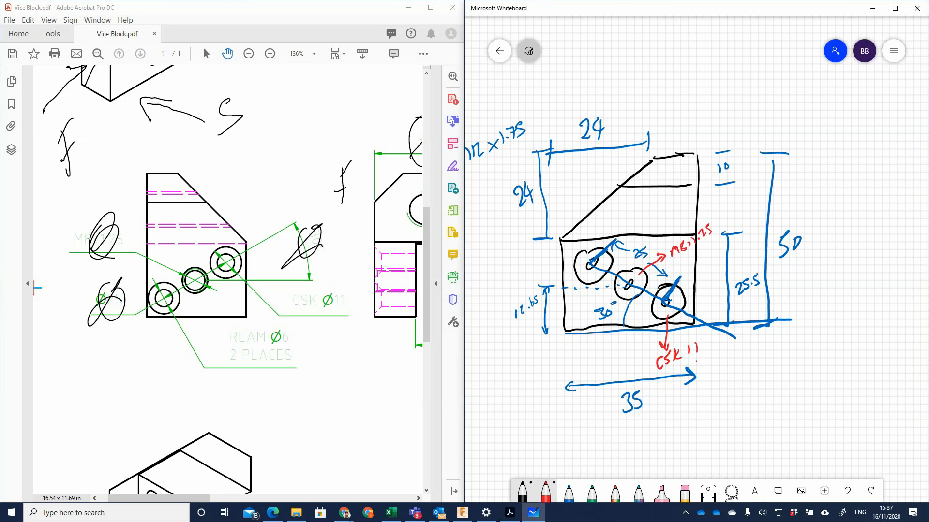
{"action": "mouse_move", "coordinate": [697, 361]}
{"action": "left_mouse_down"}
{"action": "mouse_move", "coordinate": [697, 371]}
{"action": "mouse_move", "coordinate": [711, 356]}
{"action": "mouse_move", "coordinate": [706, 372]}
{"action": "left_mouse_up"}
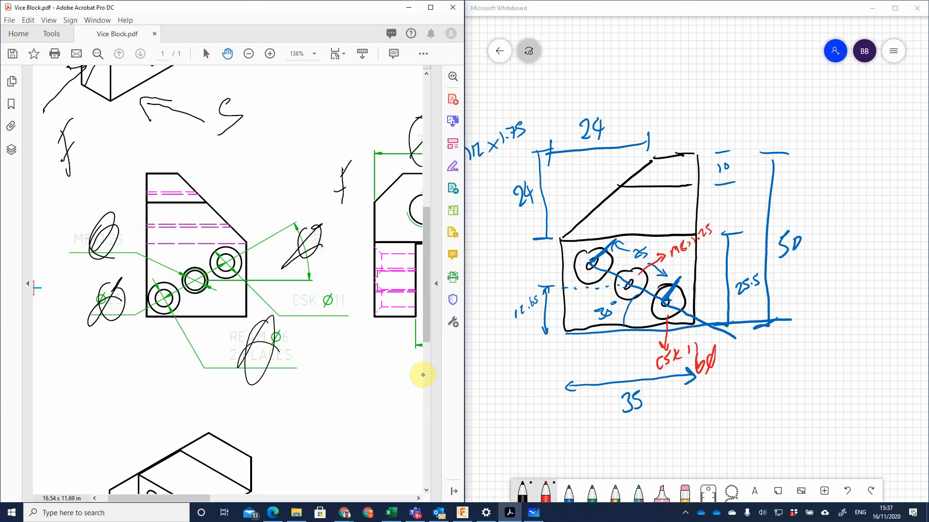
Review the crossed-off PDF drawing as a whole and the sketched views together on the full-screen whiteboard.
{"action": "scroll", "coordinate": [194, 338], "scroll_direction": "down", "scroll_amount": 3, "text": "ctrl"}
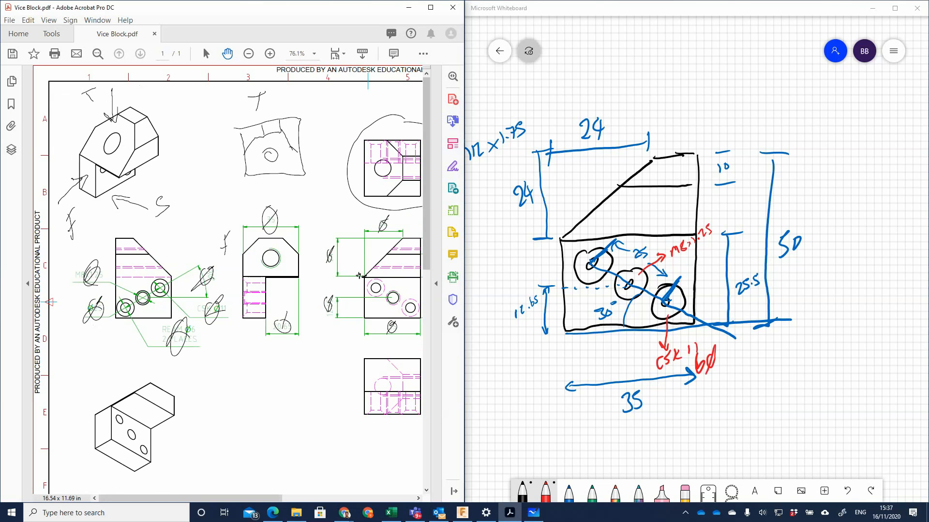
{"action": "left_click_drag", "start_coordinate": [295, 431], "coordinate": [259, 429]}
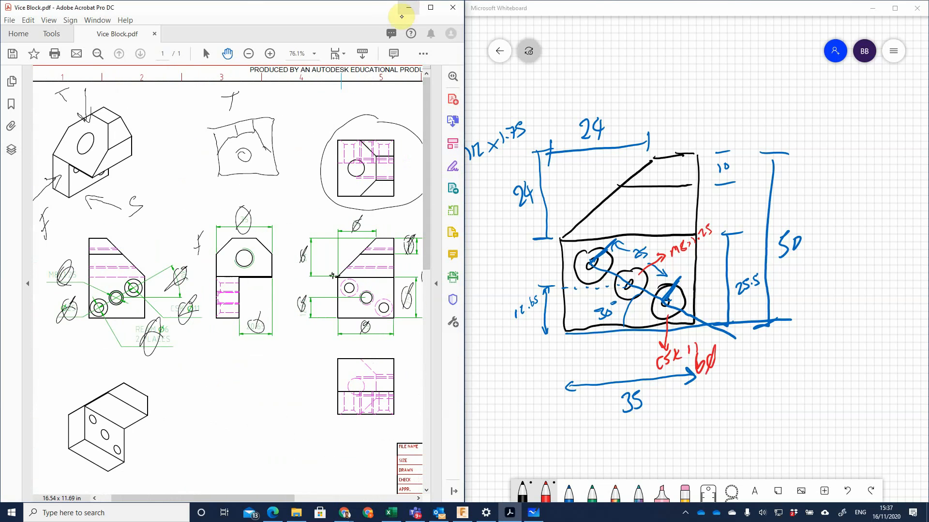
{"action": "left_click", "coordinate": [407, 8]}
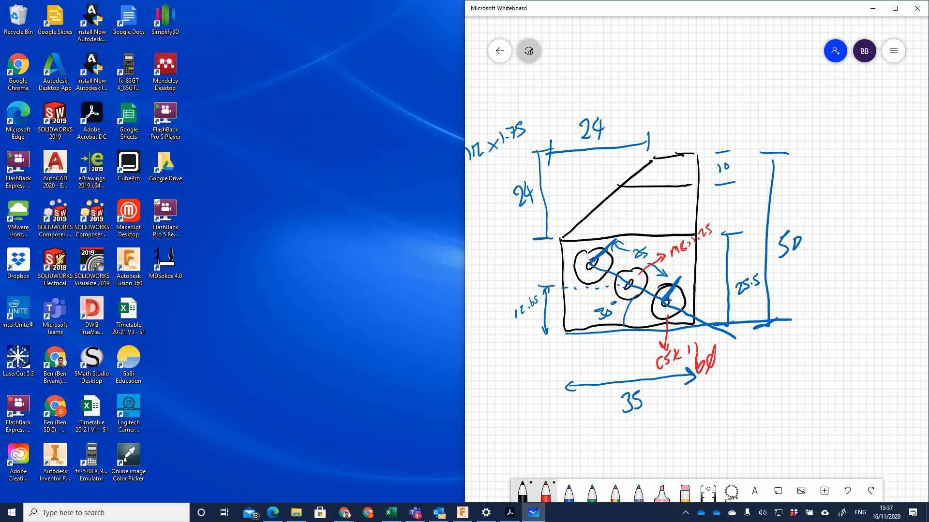
{"action": "left_click", "coordinate": [894, 8]}
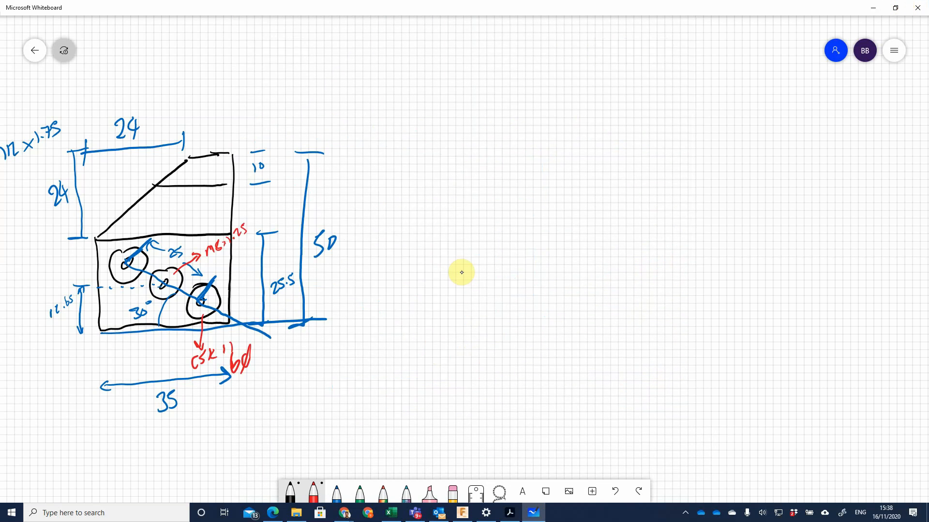
{"action": "mouse_move", "coordinate": [441, 294]}
{"action": "left_mouse_down"}
{"action": "mouse_move", "coordinate": [781, 280]}
{"action": "mouse_move", "coordinate": [871, 354]}
{"action": "mouse_move", "coordinate": [827, 371]}
{"action": "mouse_move", "coordinate": [805, 338]}
{"action": "left_mouse_up"}
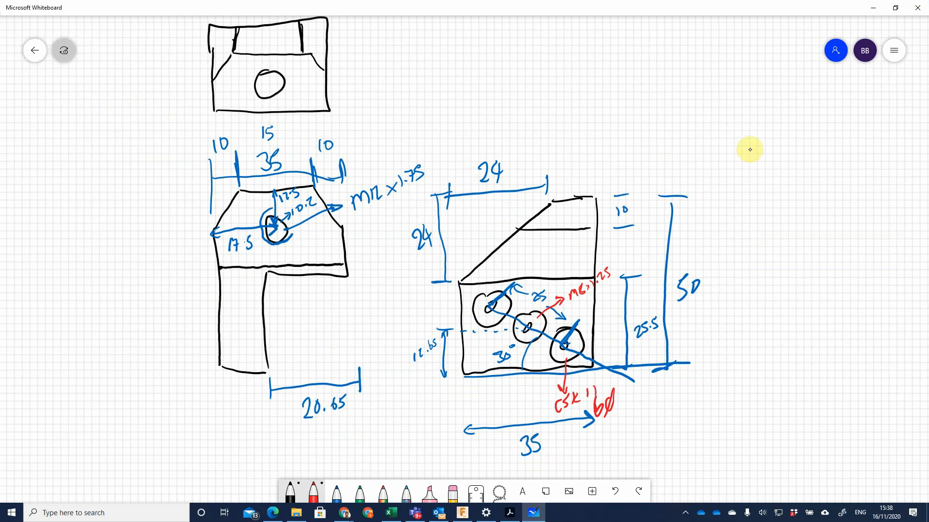
Put the whiteboard away and open AutoCAD by searching for "auto".
{"action": "left_click", "coordinate": [867, 8]}
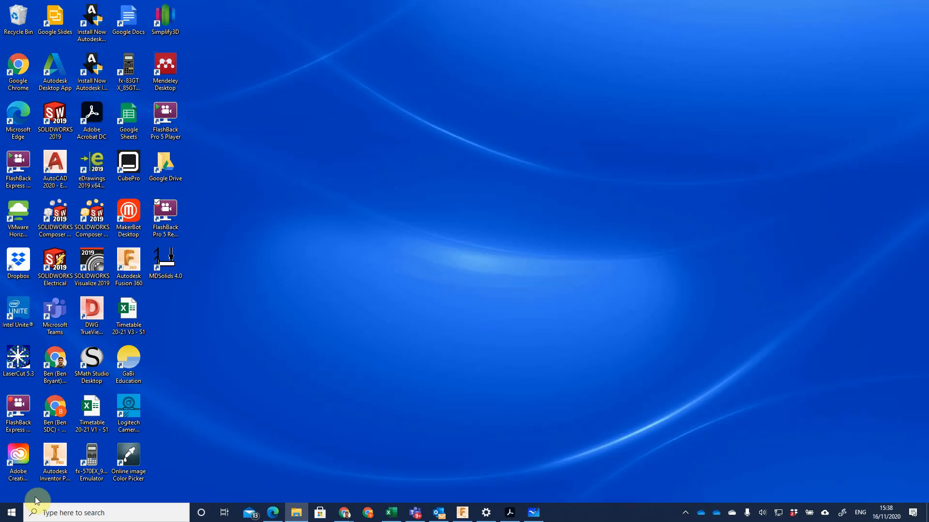
{"action": "left_click", "coordinate": [34, 512]}
{"action": "type", "text": "auto"}
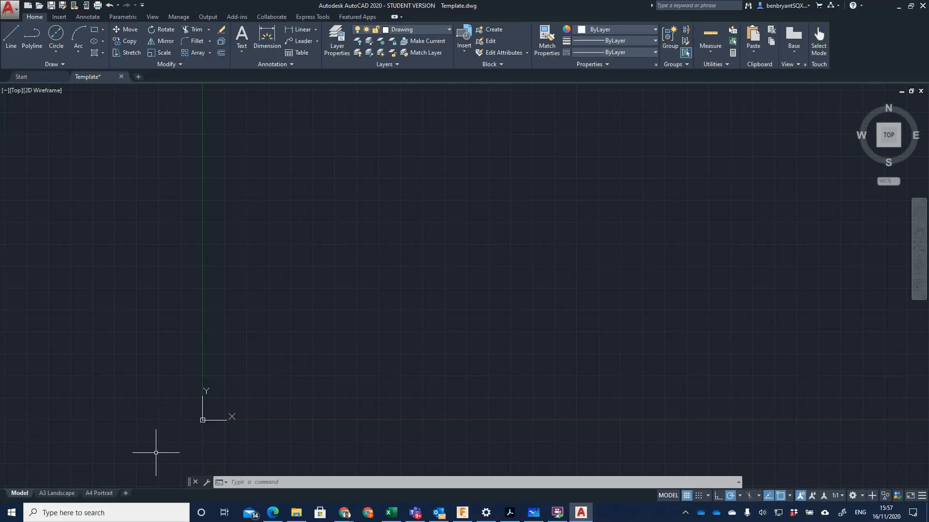
Look through the template's A3 Landscape and A4 Portrait layouts and its layer list, and return to model space.
{"action": "left_click", "coordinate": [42, 495]}
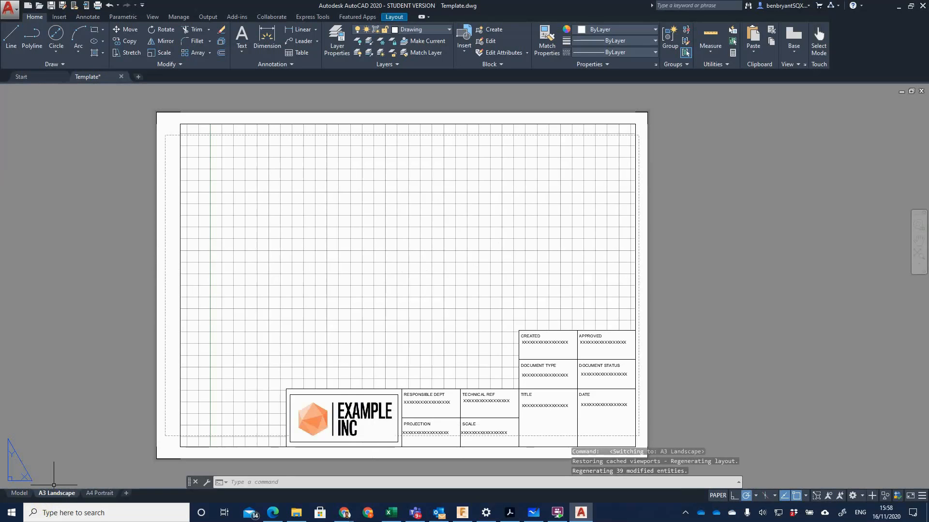
{"action": "left_click", "coordinate": [99, 493]}
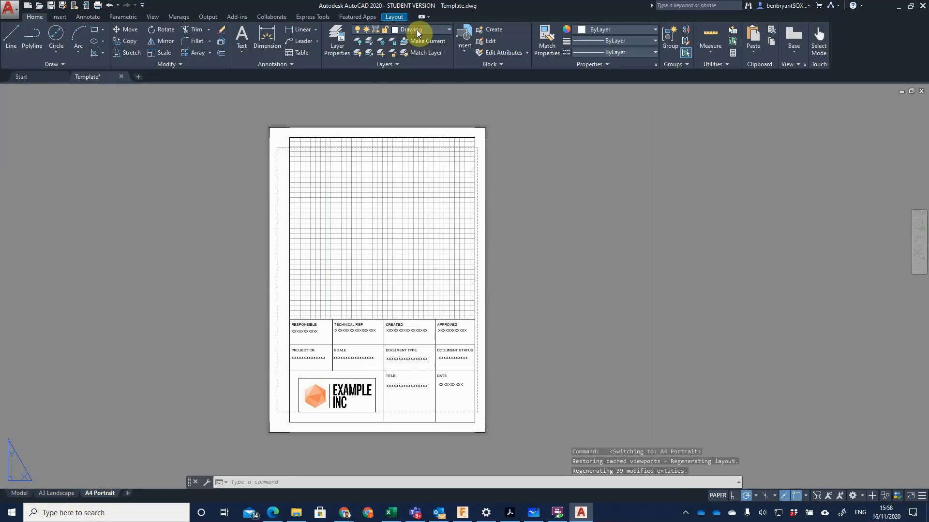
{"action": "left_click", "coordinate": [417, 30]}
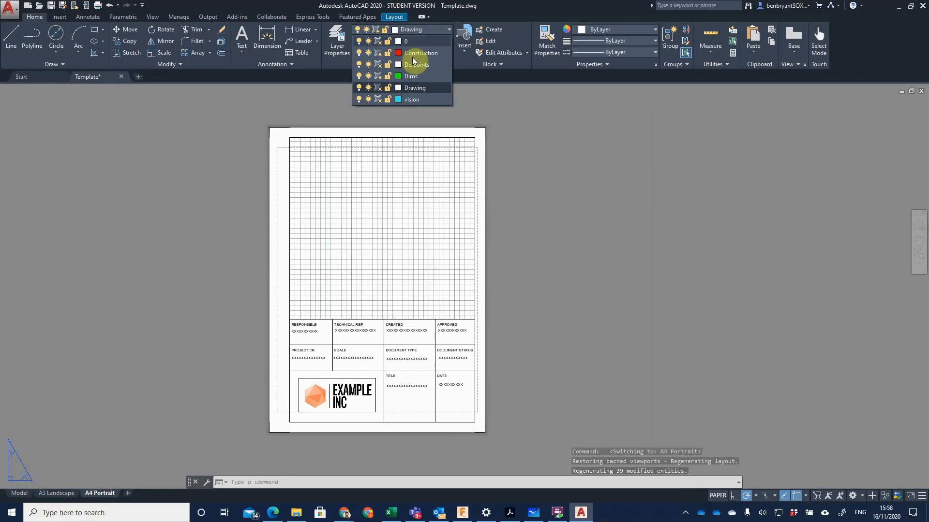
{"action": "left_click", "coordinate": [414, 28]}
{"action": "left_click", "coordinate": [11, 494]}
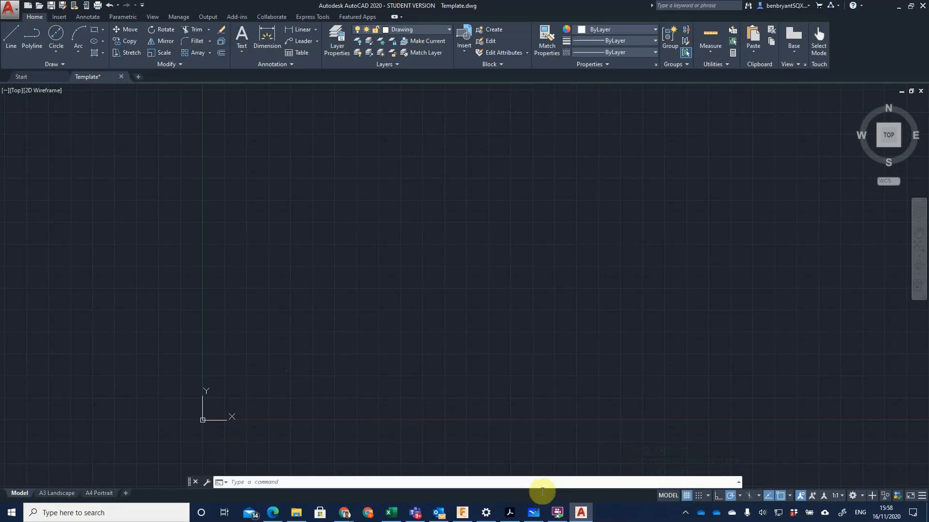
Examine the vice block PDF at full-screen size and compare it with the dimensioned whiteboard sketch.
{"action": "left_click", "coordinate": [510, 514]}
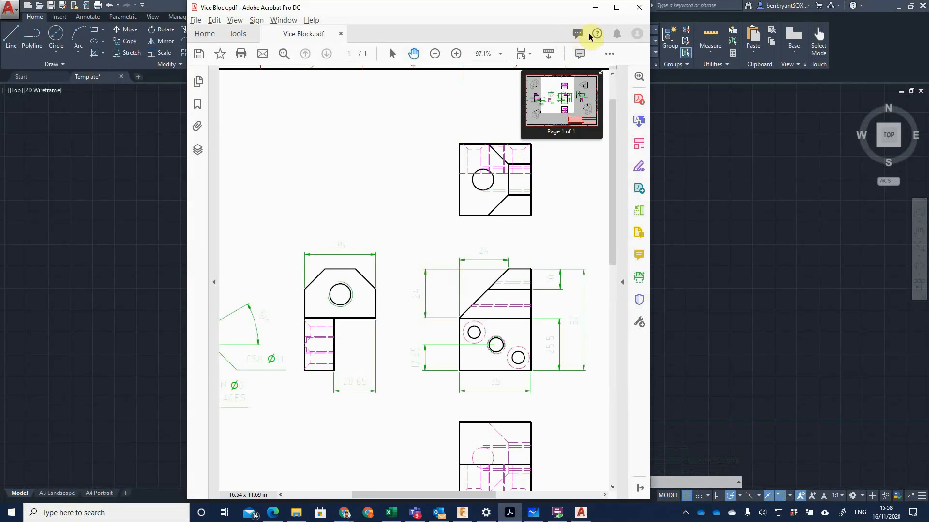
{"action": "left_click", "coordinate": [617, 7]}
{"action": "scroll", "coordinate": [436, 218], "scroll_direction": "down", "scroll_amount": 1}
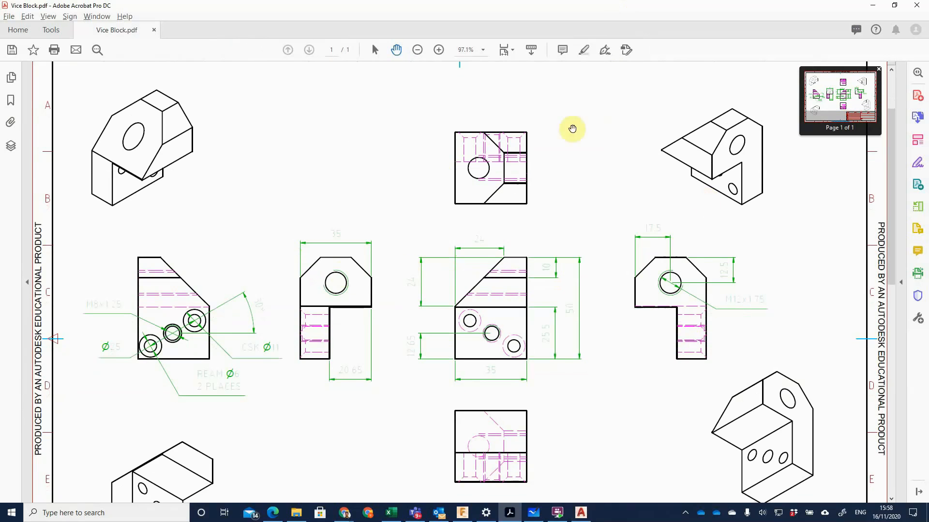
{"action": "left_click", "coordinate": [534, 513]}
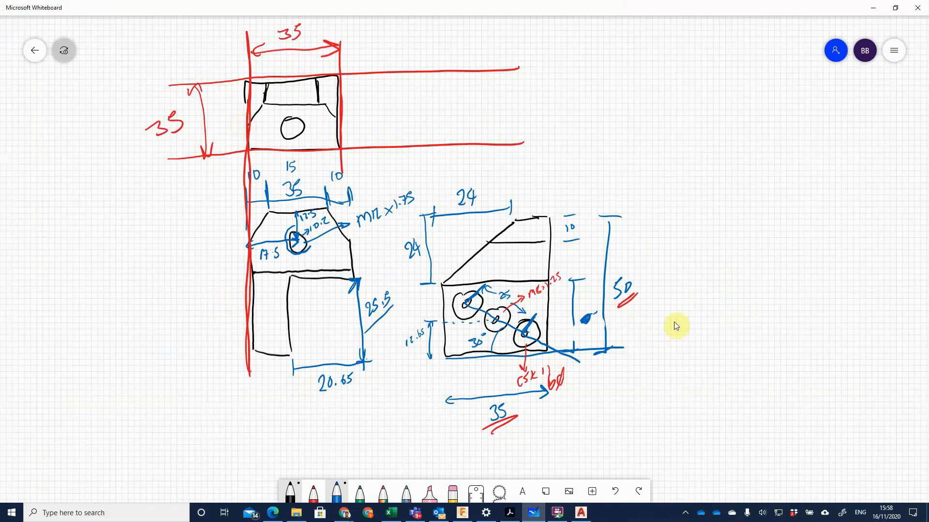
{"action": "left_click", "coordinate": [872, 7]}
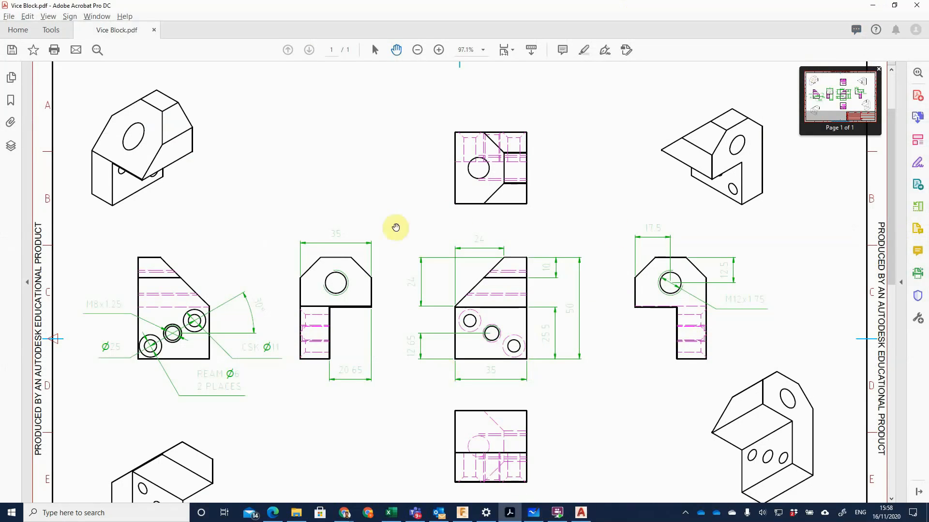
Switch to AutoCAD and draw a 420 by 297 rectangle with its first corner at 0,0 as the sheet boundary.
{"action": "left_click", "coordinate": [580, 513]}
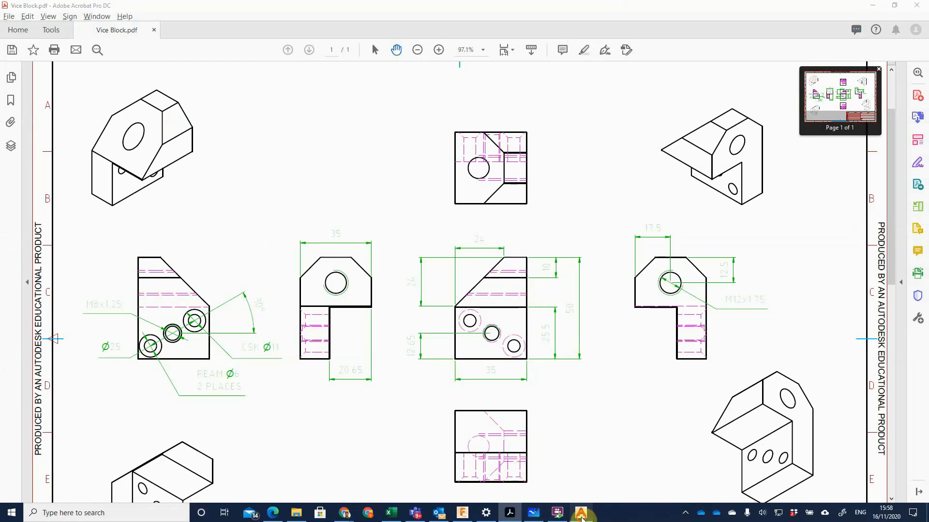
{"action": "type", "text": "rec"}
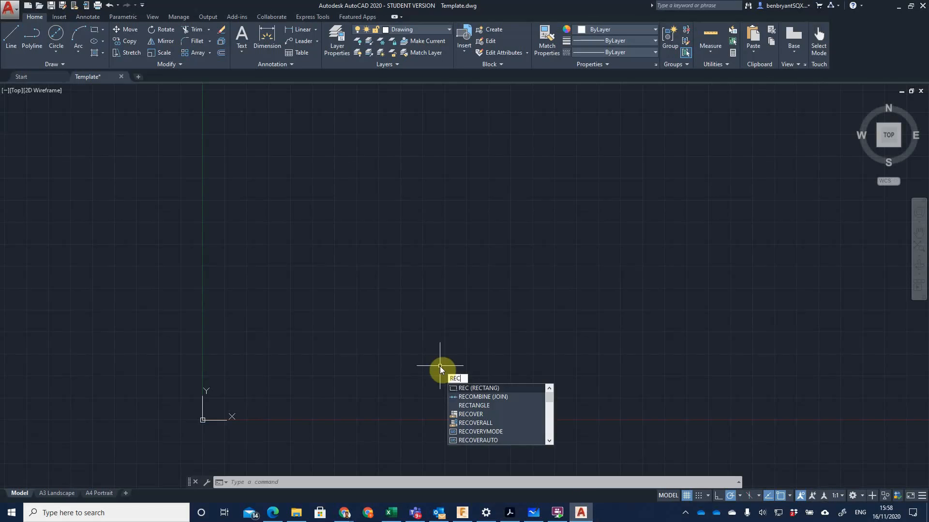
{"action": "key", "text": "Return"}
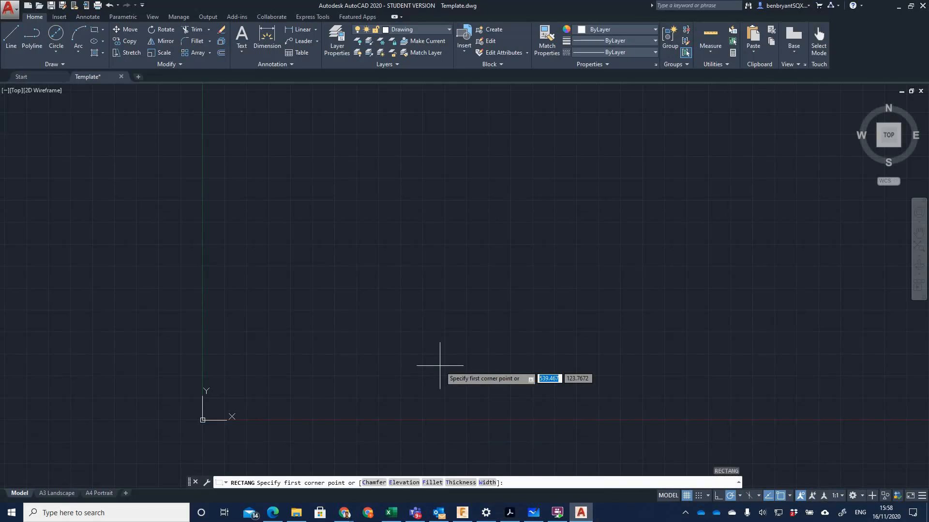
{"action": "type", "text": "0,0"}
{"action": "key", "text": "Return"}
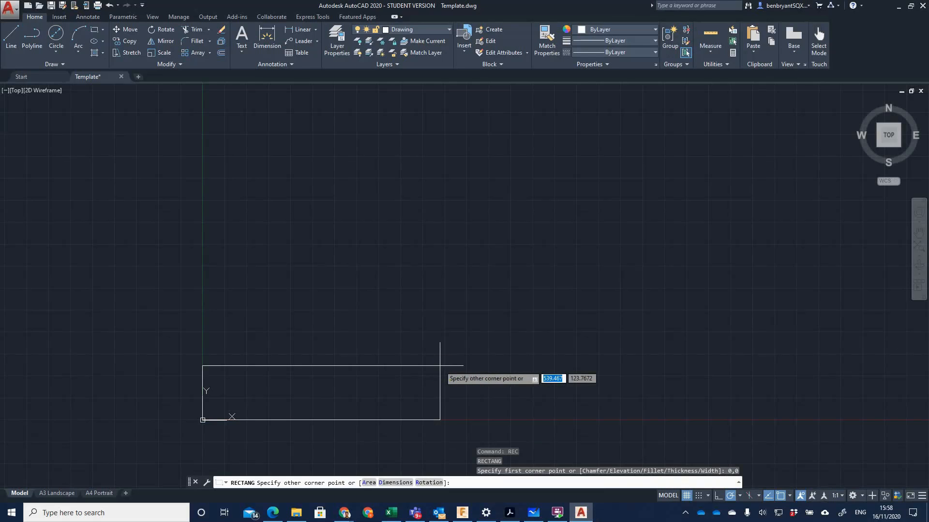
{"action": "type", "text": "420"}
{"action": "key", "text": "Tab"}
{"action": "type", "text": "29"}
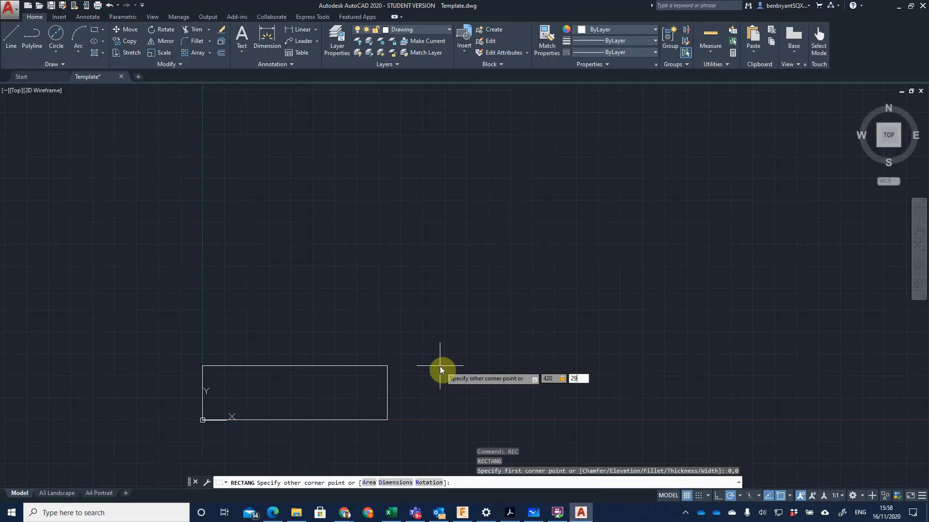
{"action": "key", "text": "Return"}
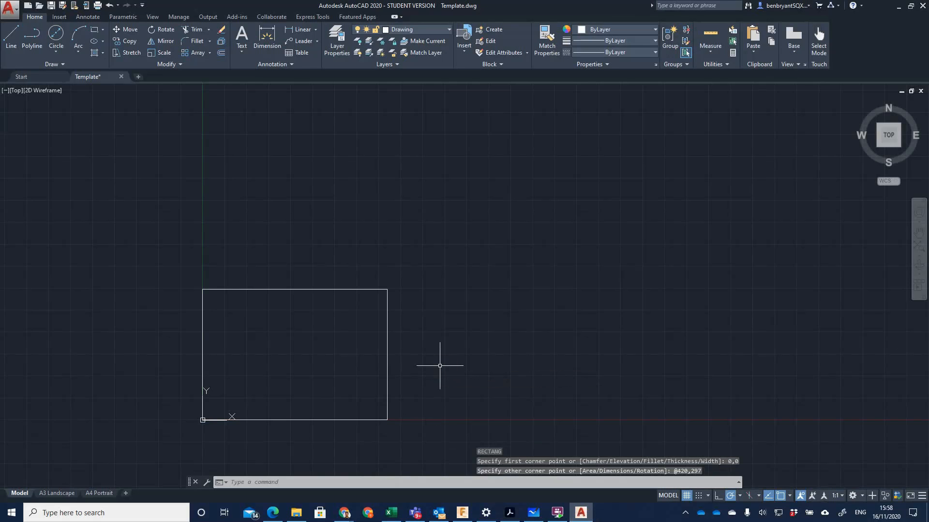
{"action": "scroll", "coordinate": [261, 336], "scroll_direction": "up", "scroll_amount": 4}
{"action": "mouse_move", "coordinate": [263, 333]}
{"action": "middle_mouse_down"}
{"action": "mouse_move", "coordinate": [263, 245]}
{"action": "mouse_move", "coordinate": [284, 232]}
{"action": "mouse_move", "coordinate": [315, 240]}
{"action": "mouse_move", "coordinate": [325, 227]}
{"action": "middle_mouse_up"}
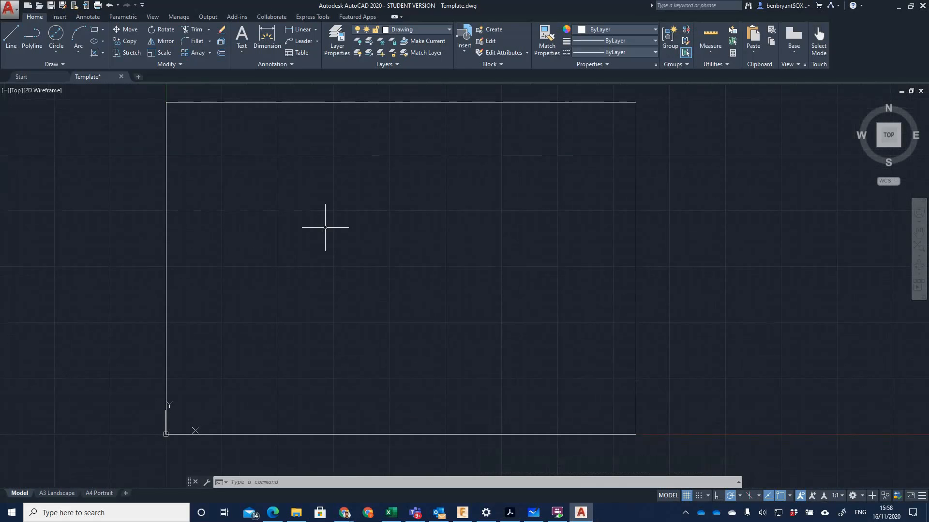
Make the Construction layer current and draw a vertical line about 275 mm long just inside the rectangle's left edge.
{"action": "left_click", "coordinate": [417, 29]}
{"action": "left_click", "coordinate": [412, 54]}
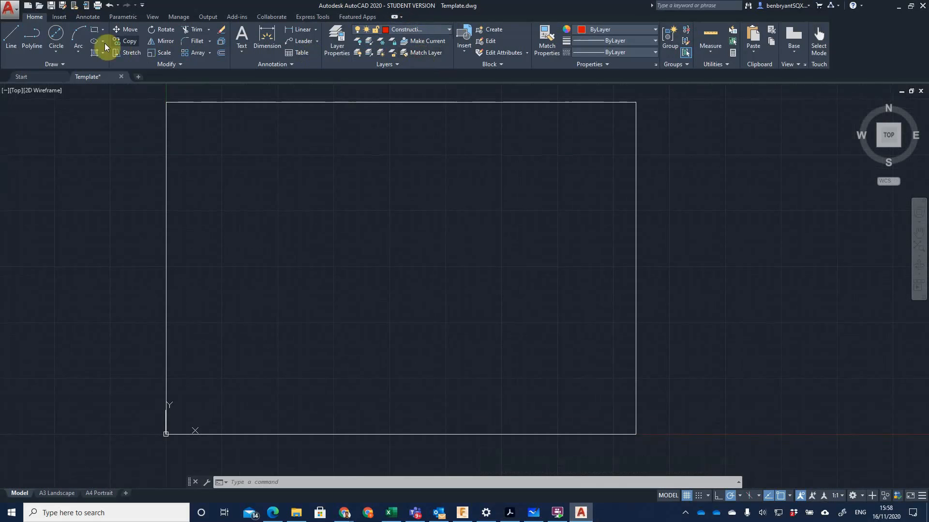
{"action": "left_click", "coordinate": [13, 35]}
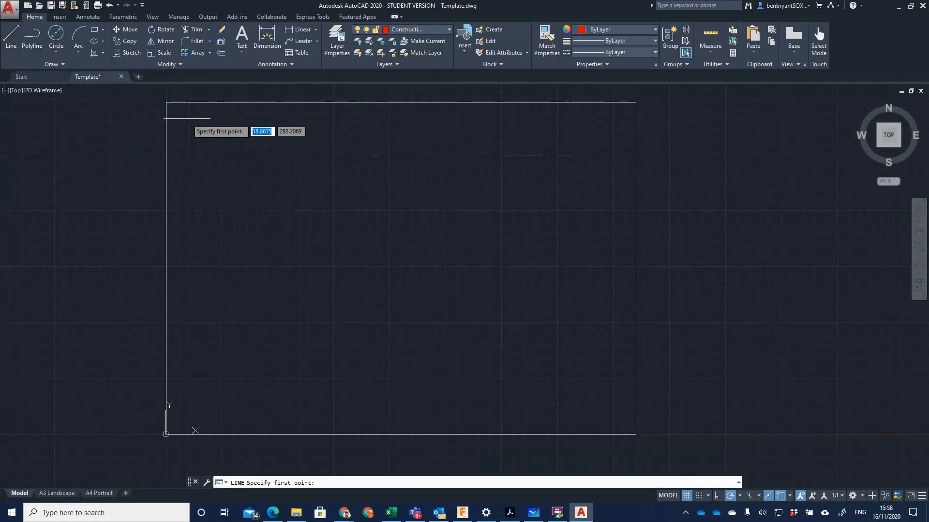
{"action": "key", "text": "F8"}
{"action": "left_click", "coordinate": [185, 115]}
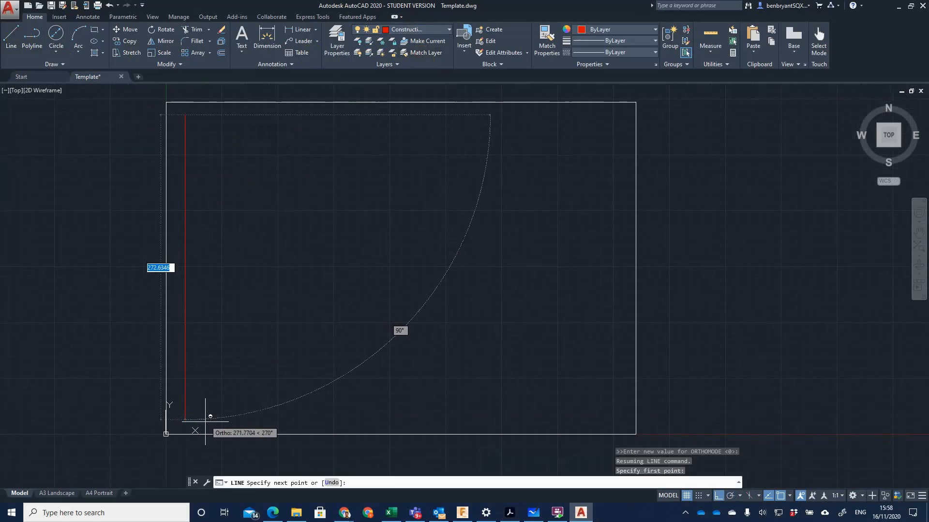
{"action": "left_click", "coordinate": [207, 424]}
{"action": "key", "text": "F10"}
{"action": "key", "text": "Escape"}
Draw a horizontal construction line about 400 mm long just inside the rectangle's top edge, crossing the vertical line.
{"action": "key", "text": "Return"}
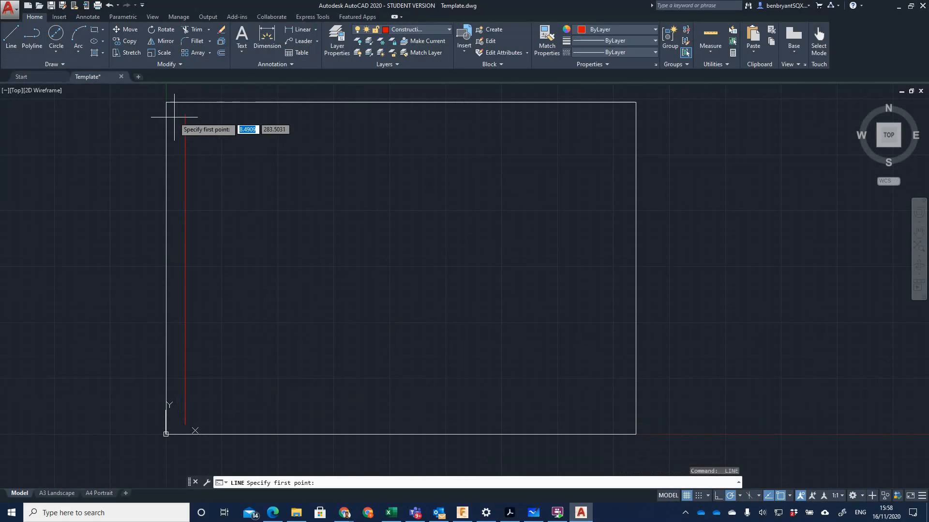
{"action": "left_click", "coordinate": [173, 122]}
{"action": "key", "text": "F8"}
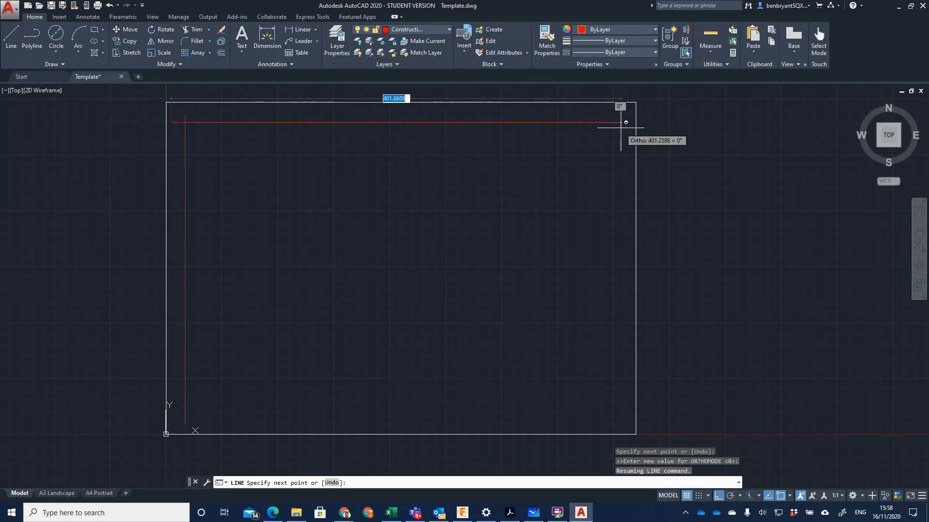
{"action": "left_click", "coordinate": [624, 122]}
{"action": "key", "text": "Escape"}
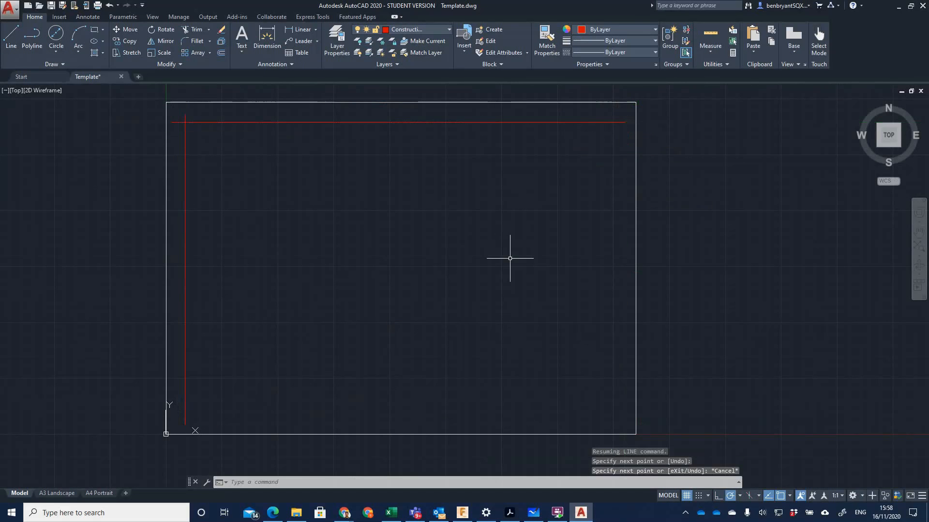
Using the width in the vice block PDF, offset the horizontal construction line 35 mm downward and the vertical one 35 mm to the right.
{"action": "type", "text": "of"}
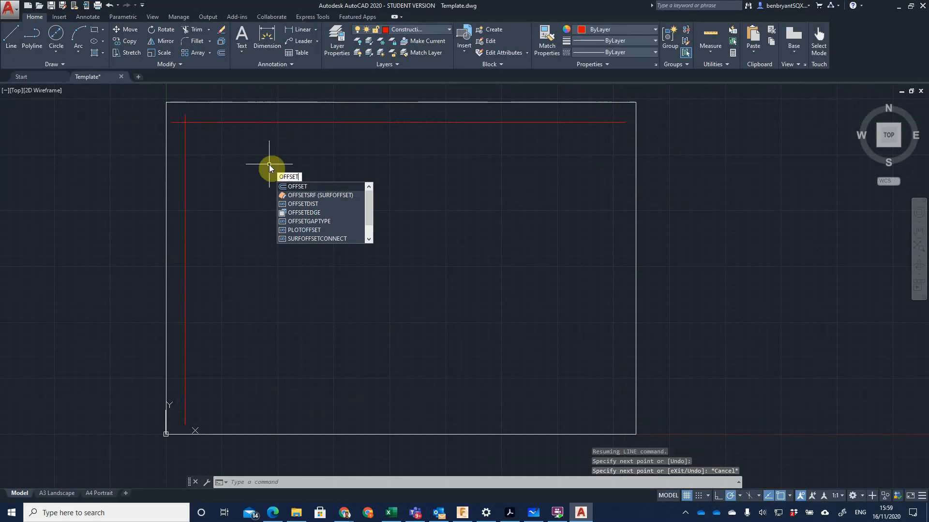
{"action": "key", "text": "Return"}
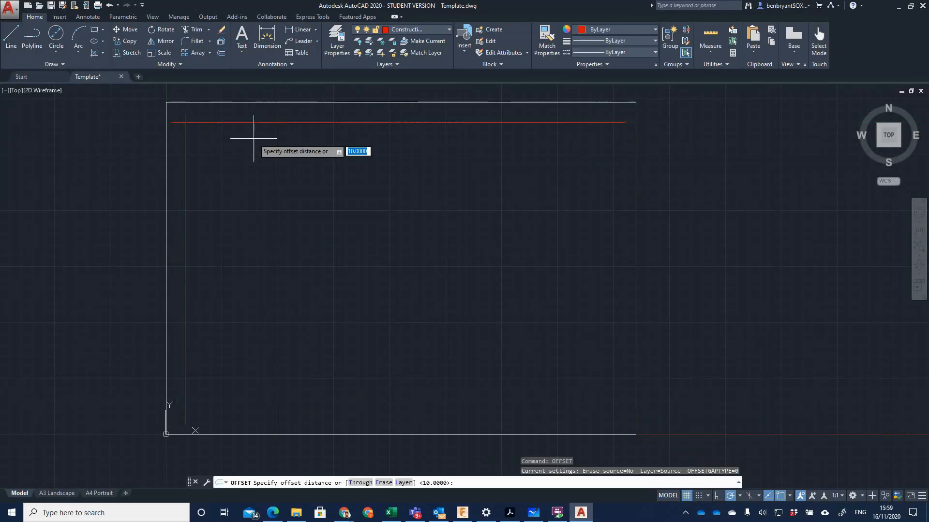
{"action": "left_click", "coordinate": [512, 515]}
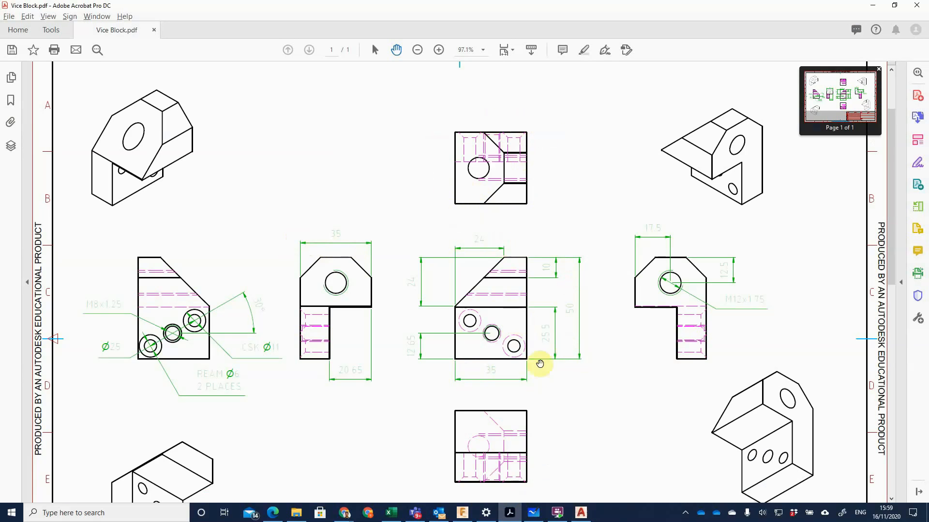
{"action": "key", "text": "alt+Tab"}
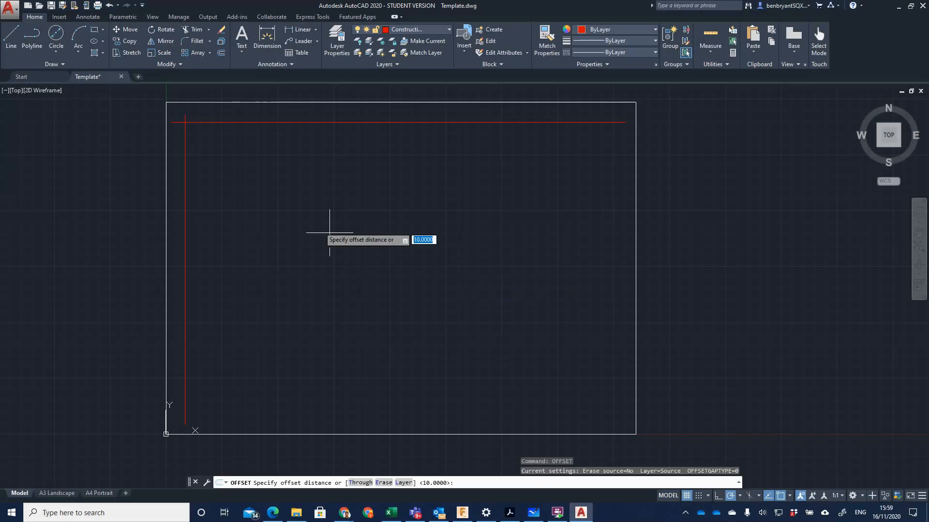
{"action": "type", "text": "35"}
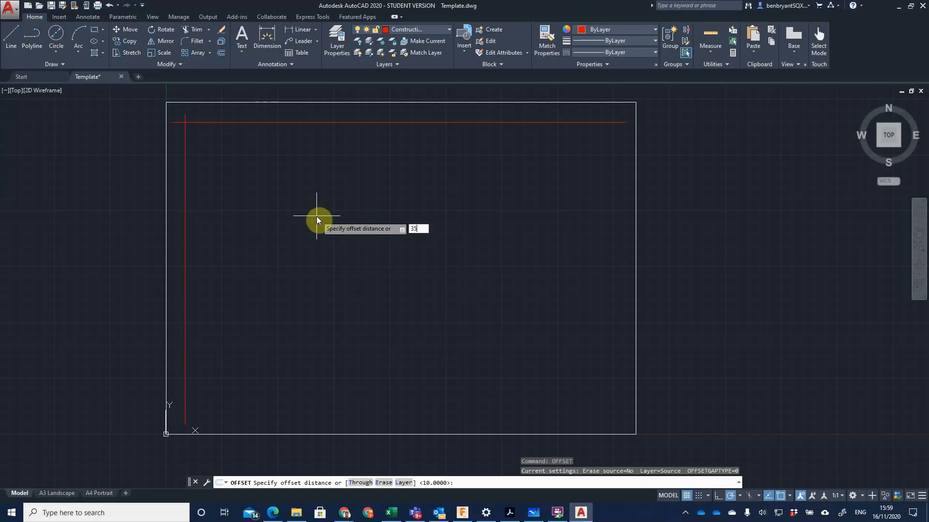
{"action": "key", "text": "Return"}
{"action": "left_click", "coordinate": [286, 122]}
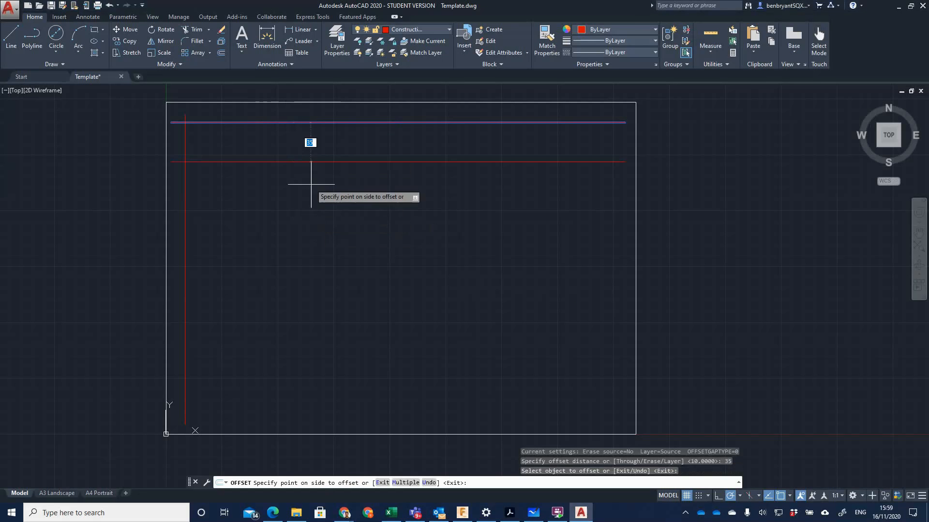
{"action": "left_click", "coordinate": [311, 188]}
{"action": "left_click", "coordinate": [185, 202]}
{"action": "left_click", "coordinate": [314, 203]}
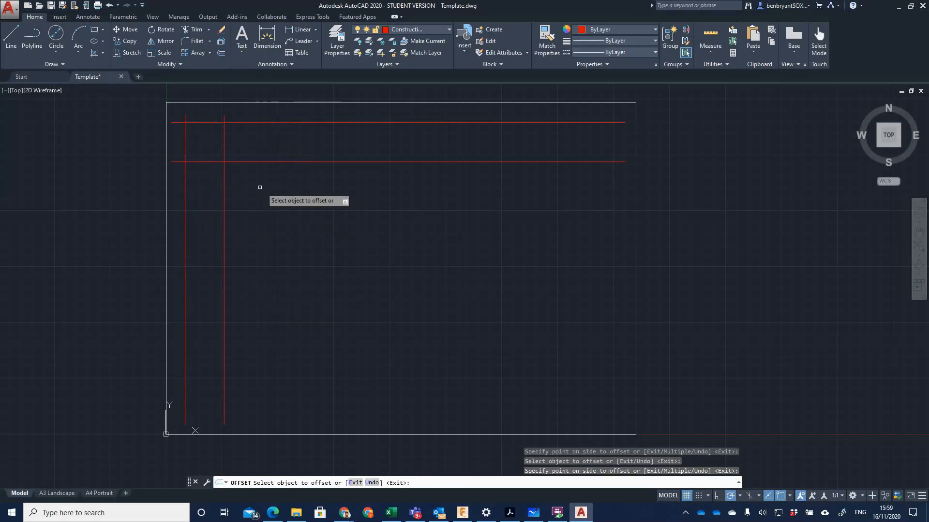
{"action": "key", "text": "Return"}
Offset the lower horizontal line 50 mm downward twice in succession, and the second vertical line 50 mm to the right.
{"action": "key", "text": "Return"}
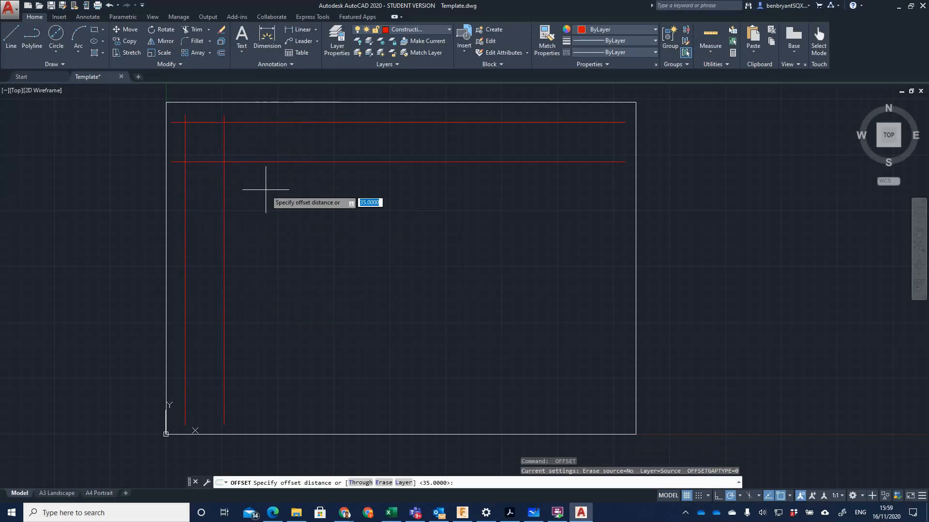
{"action": "key", "text": "Return"}
{"action": "left_click", "coordinate": [280, 162]}
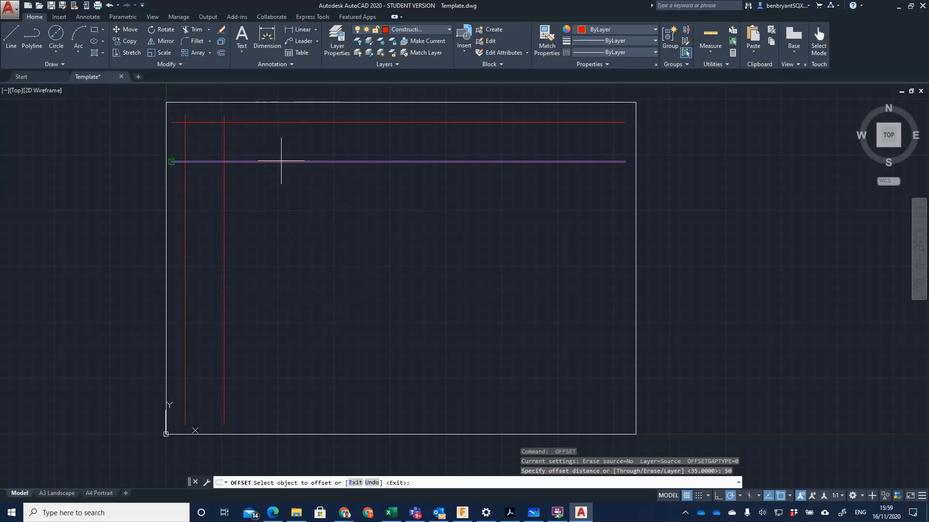
{"action": "left_click", "coordinate": [290, 244]}
{"action": "left_click", "coordinate": [261, 218]}
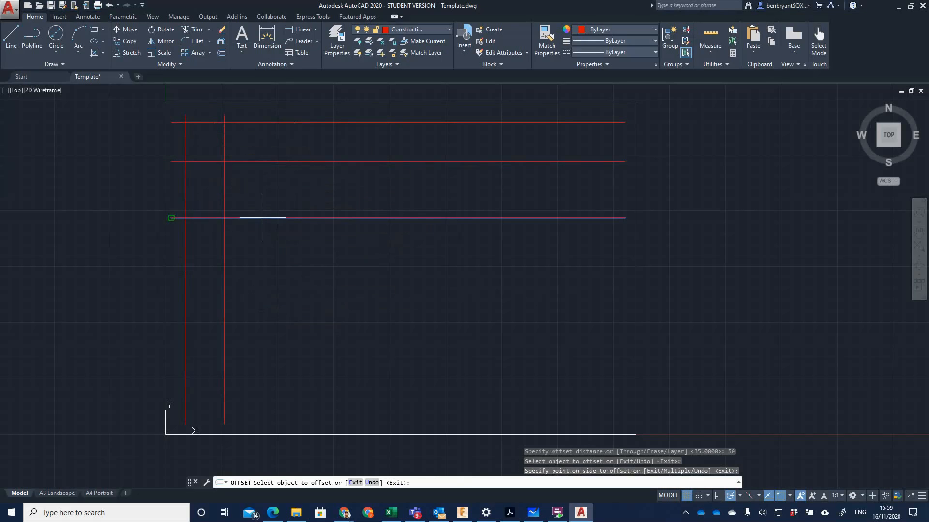
{"action": "left_click", "coordinate": [287, 283]}
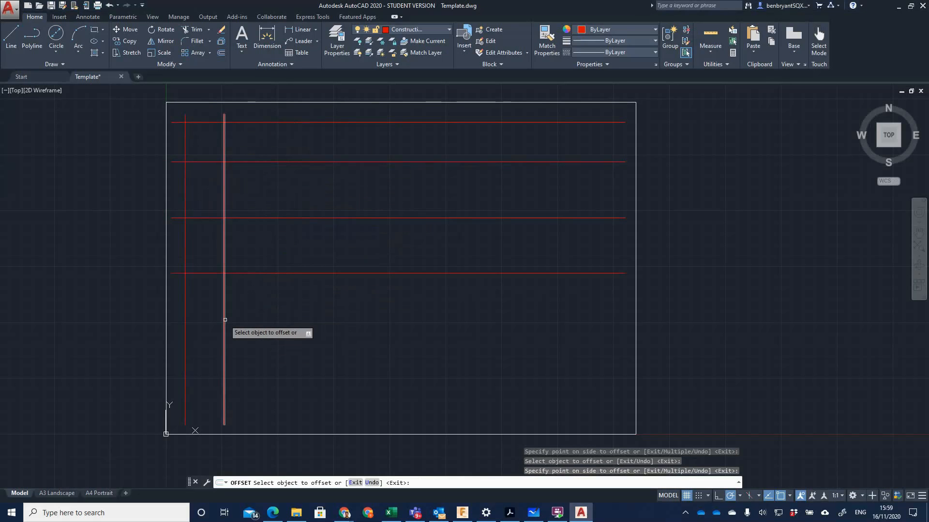
{"action": "left_click", "coordinate": [224, 319]}
{"action": "left_click", "coordinate": [315, 333]}
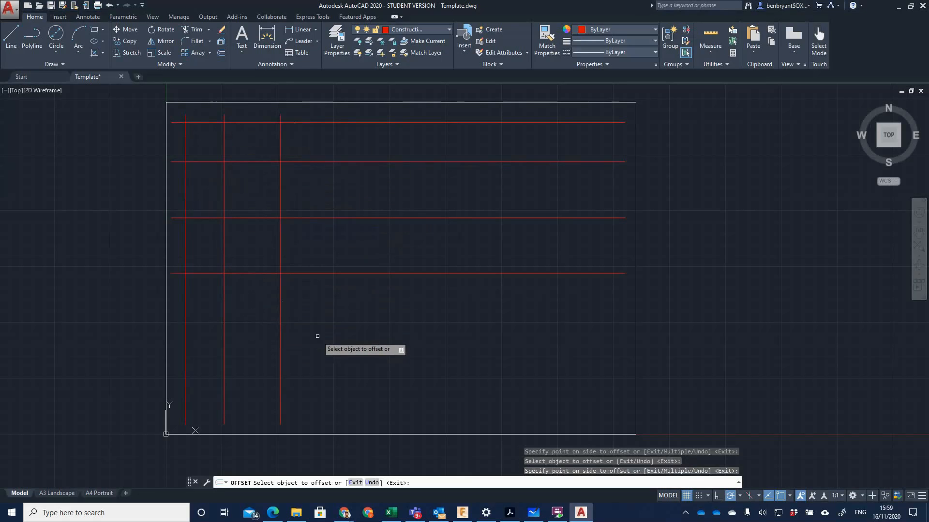
{"action": "key", "text": "Escape"}
Offset the rightmost vertical construction line 35 mm further to the right.
{"action": "key", "text": "Return"}
{"action": "type", "text": "35"}
{"action": "key", "text": "Return"}
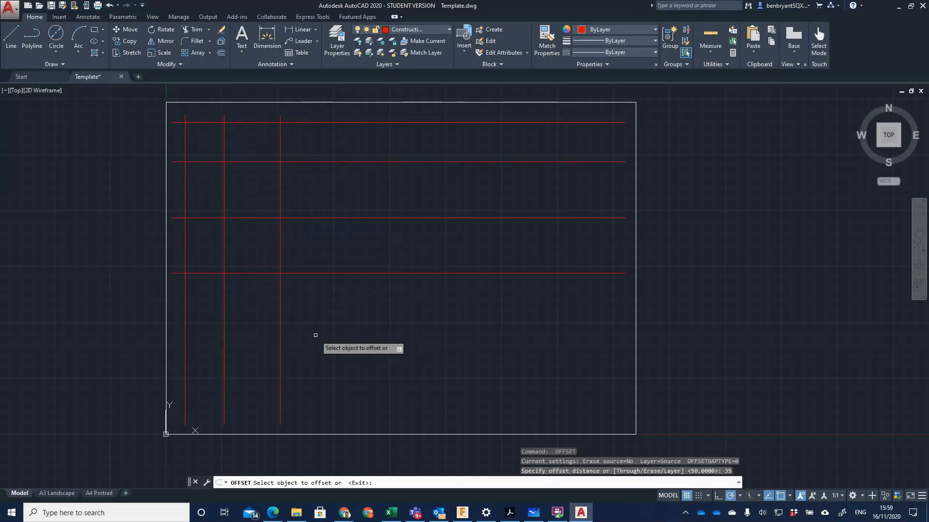
{"action": "left_click", "coordinate": [280, 320]}
{"action": "left_click", "coordinate": [411, 323]}
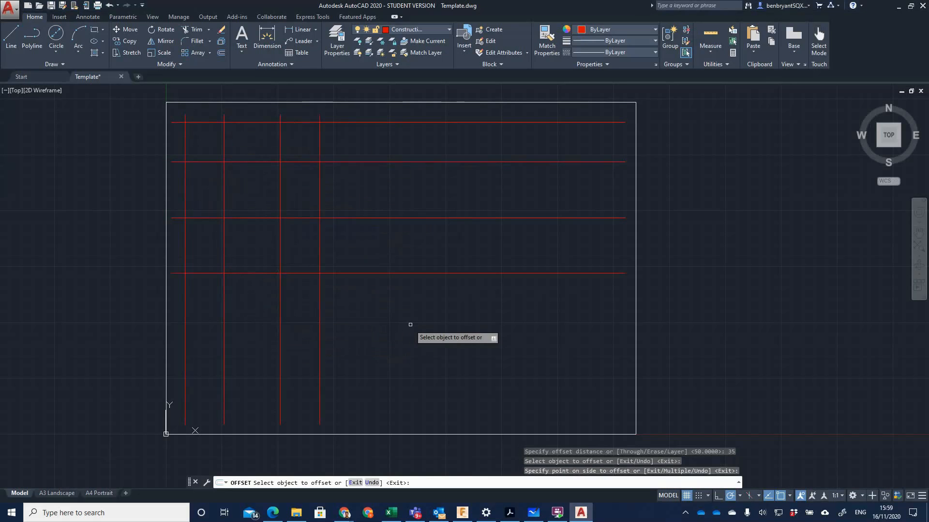
{"action": "scroll", "coordinate": [246, 234], "scroll_direction": "up", "scroll_amount": 2}
{"action": "scroll", "coordinate": [246, 234], "scroll_direction": "up", "scroll_amount": 2}
{"action": "middle_click_drag", "start_coordinate": [249, 239], "coordinate": [331, 335]}
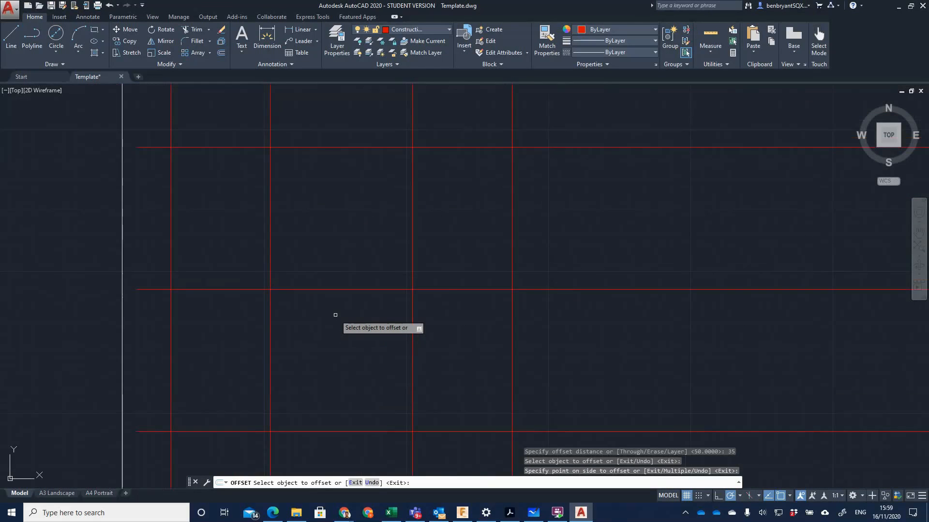
{"action": "scroll", "coordinate": [333, 308], "scroll_direction": "down", "scroll_amount": 2}
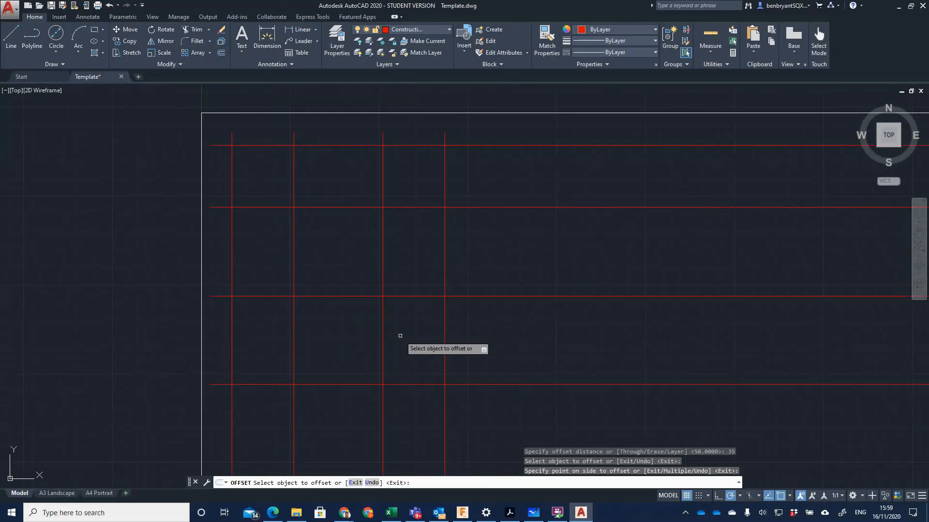
{"action": "key", "text": "Escape"}
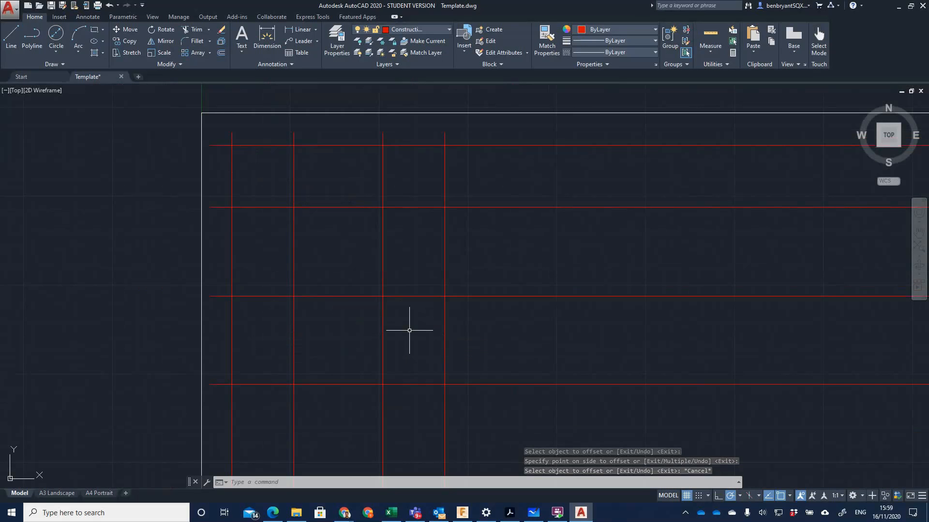
Check the large hole's position in the vice block PDF and offset the leftmost vertical construction line 17.5 mm to the right.
{"action": "scroll", "coordinate": [329, 306], "scroll_direction": "up", "scroll_amount": 1}
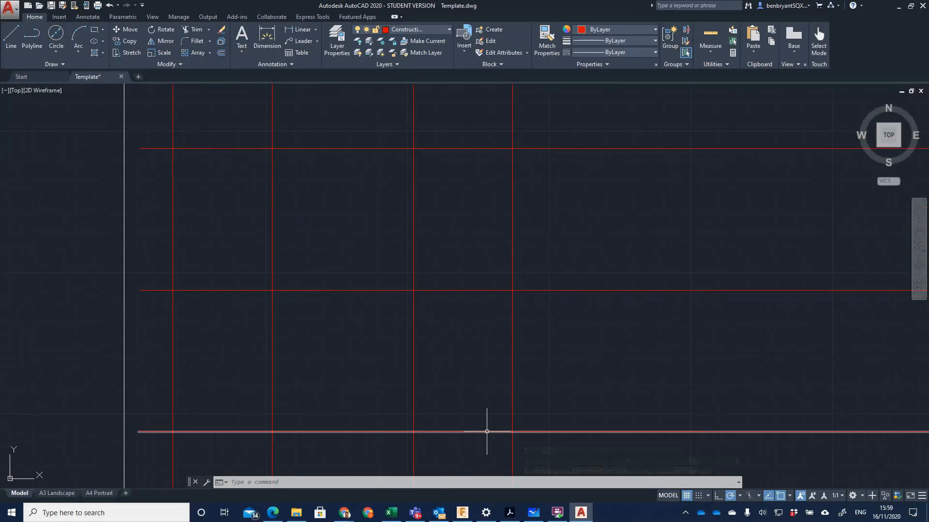
{"action": "left_click", "coordinate": [509, 513]}
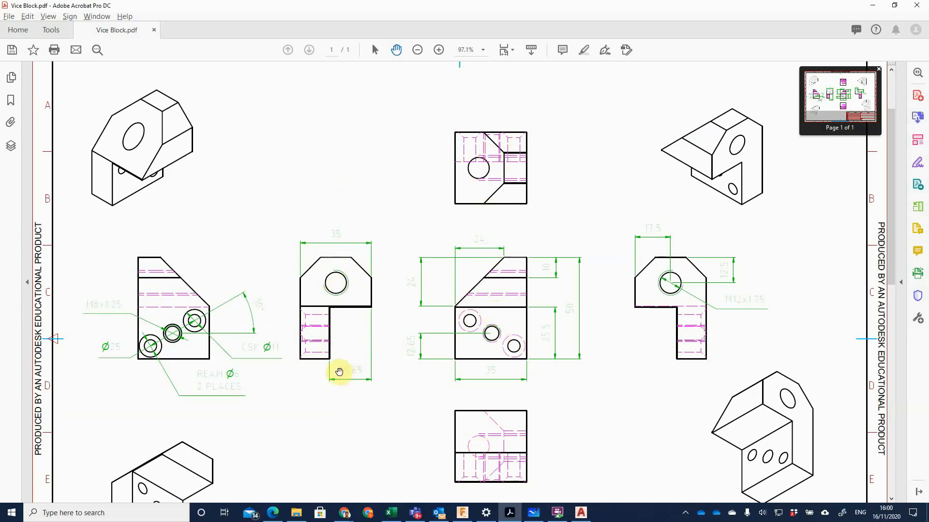
{"action": "scroll", "coordinate": [337, 370], "scroll_direction": "up", "scroll_amount": 1}
{"action": "scroll", "coordinate": [337, 370], "scroll_direction": "down", "scroll_amount": 1}
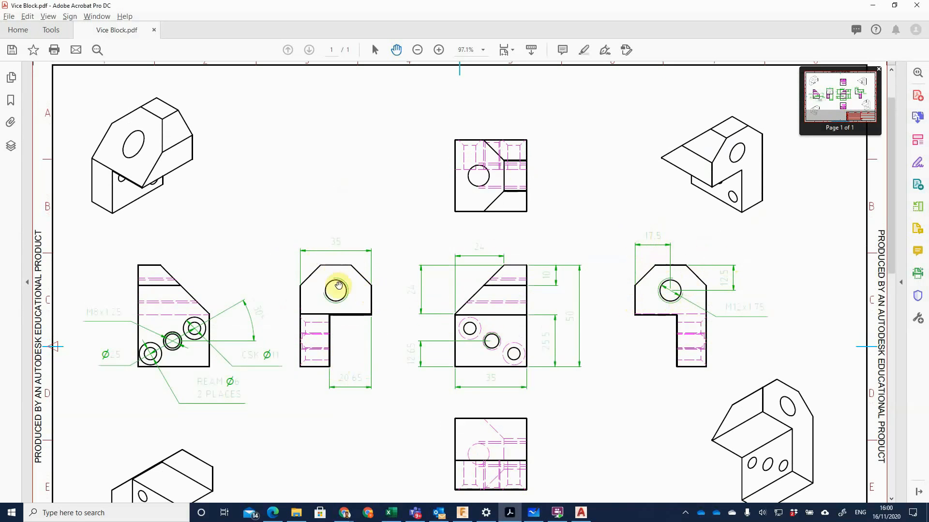
{"action": "key", "text": "alt+Tab"}
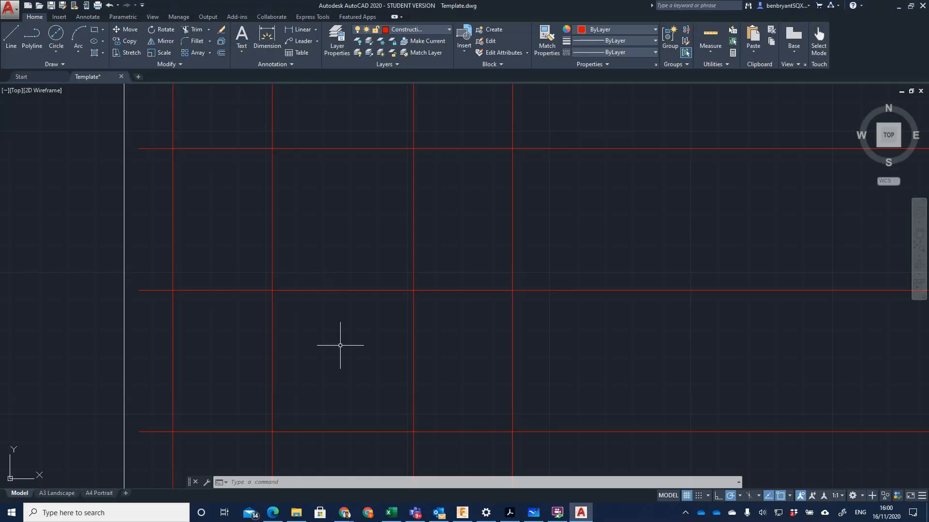
{"action": "type", "text": "offset"}
{"action": "key", "text": "Return"}
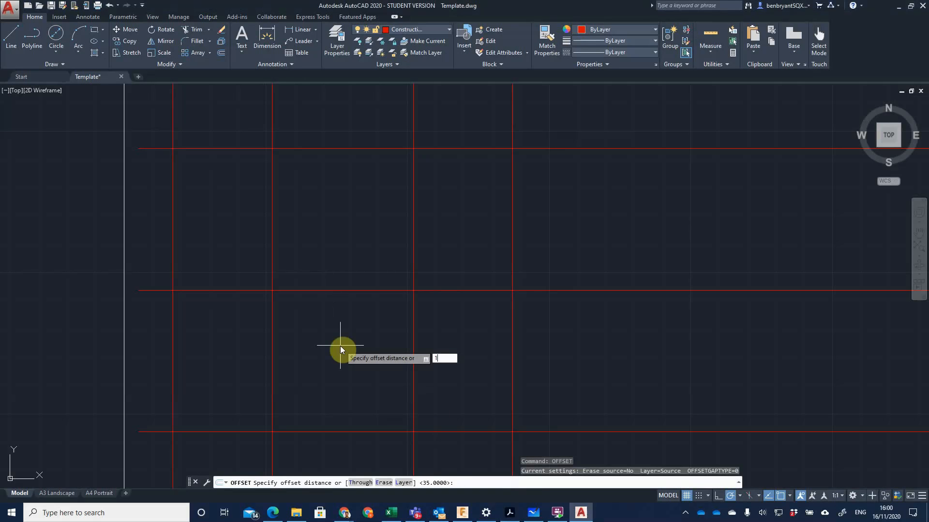
{"action": "type", "text": "17.5"}
{"action": "key", "text": "Return"}
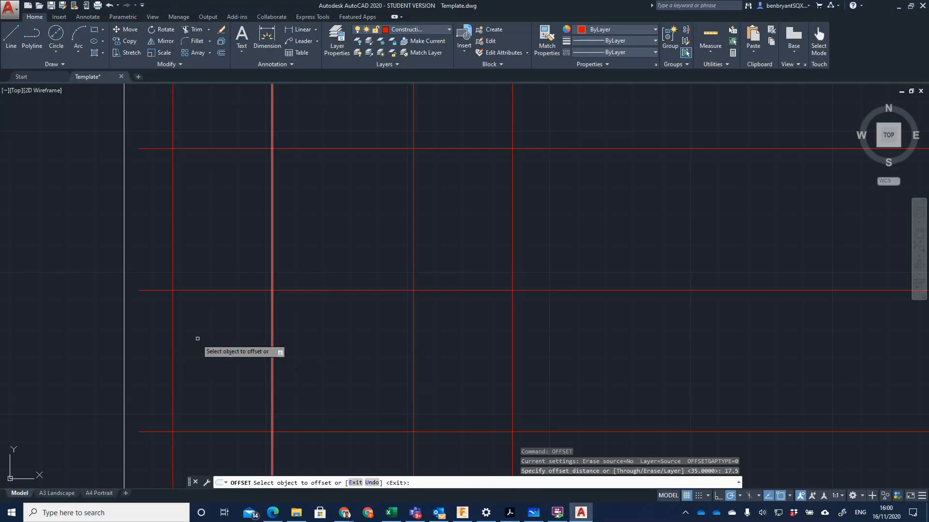
{"action": "left_click", "coordinate": [172, 345]}
{"action": "left_click", "coordinate": [217, 343]}
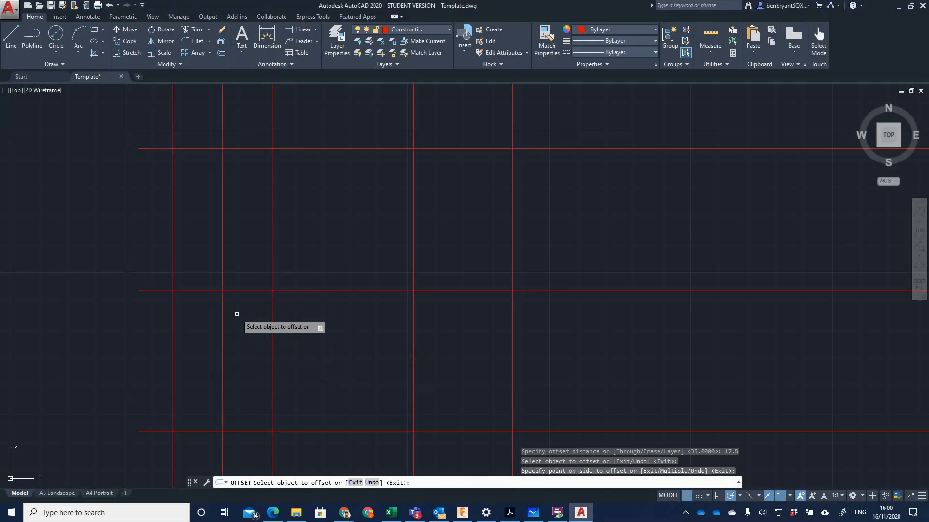
{"action": "key", "text": "Return"}
Offset the third horizontal construction line from the top 12.5 mm downward to locate the hole centre.
{"action": "key", "text": "Return"}
{"action": "type", "text": "12.5"}
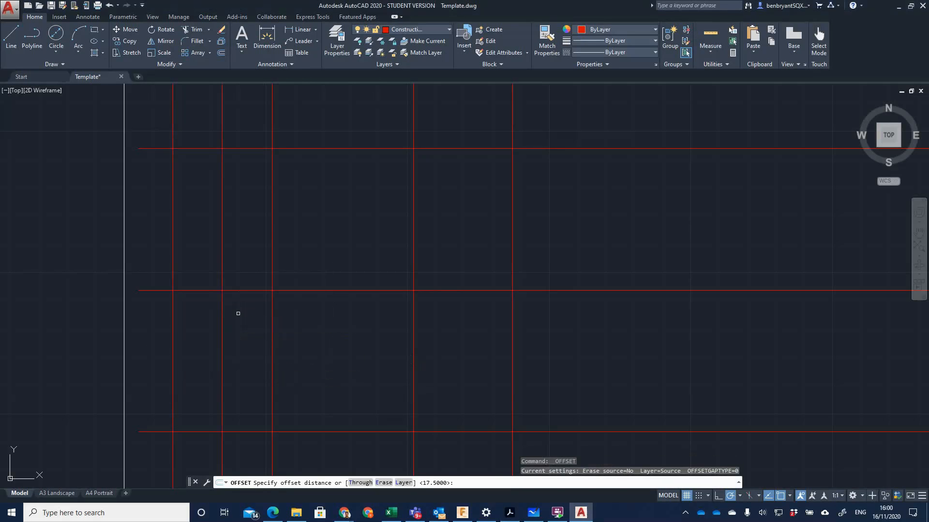
{"action": "key", "text": "Return"}
{"action": "left_click", "coordinate": [234, 291]}
{"action": "left_click", "coordinate": [249, 317]}
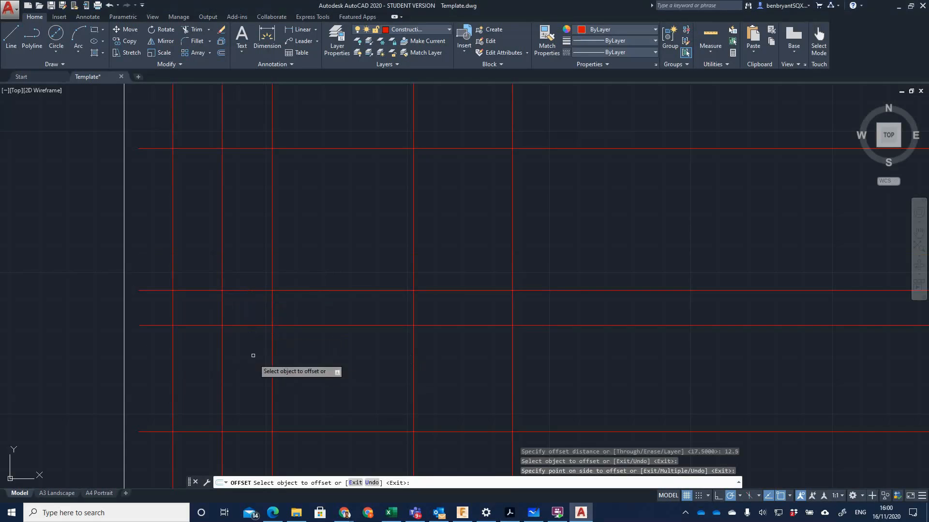
Draw a 12 mm diameter circle centred where the 17.5 mm and 12.5 mm offset lines cross.
{"action": "middle_click_drag", "start_coordinate": [259, 359], "coordinate": [329, 304]}
{"action": "scroll", "coordinate": [322, 303], "scroll_direction": "up", "scroll_amount": 2}
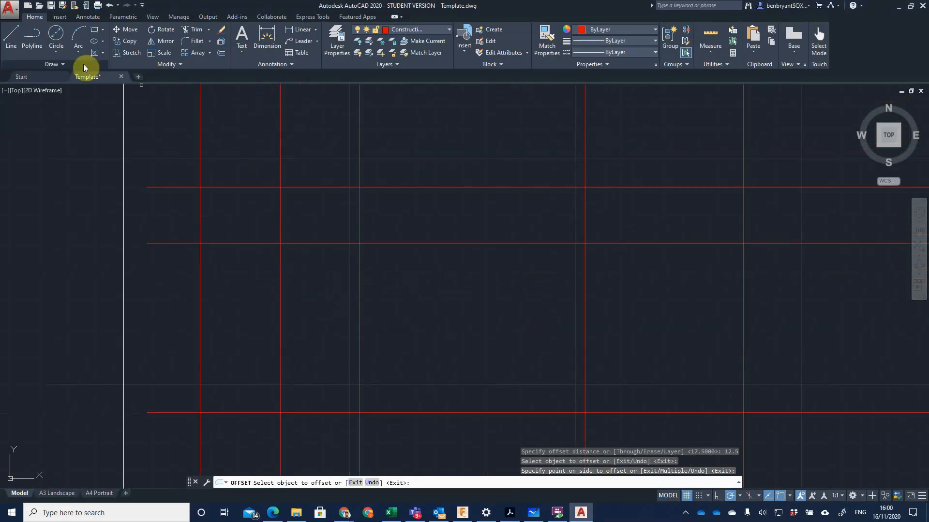
{"action": "left_click", "coordinate": [60, 36]}
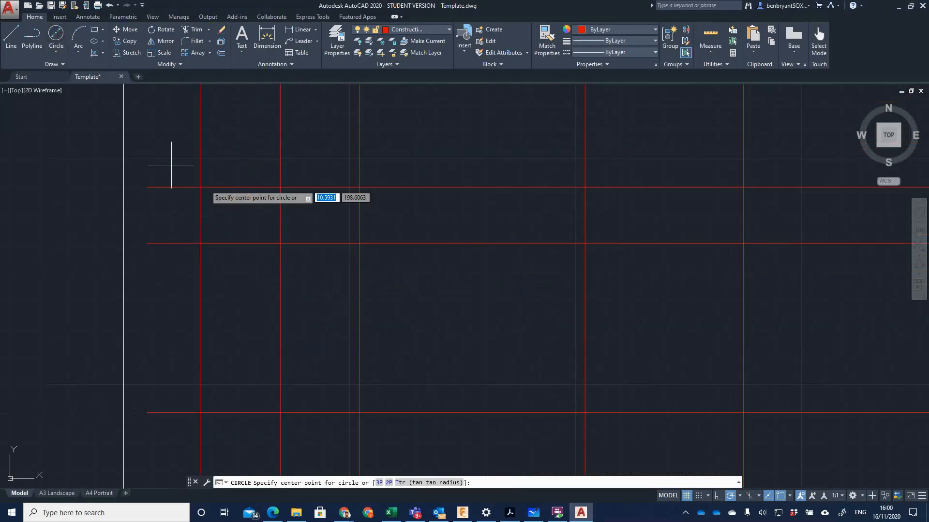
{"action": "left_click", "coordinate": [280, 243]}
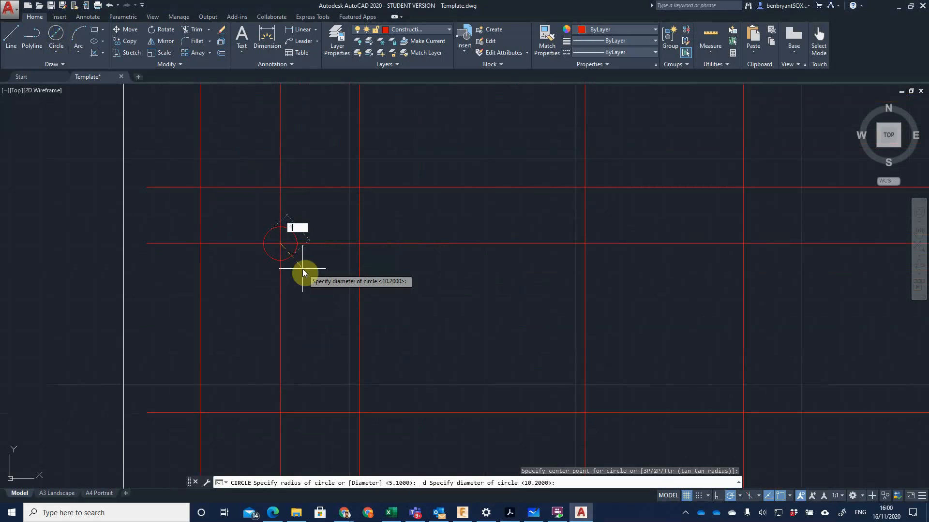
{"action": "key", "text": "Return"}
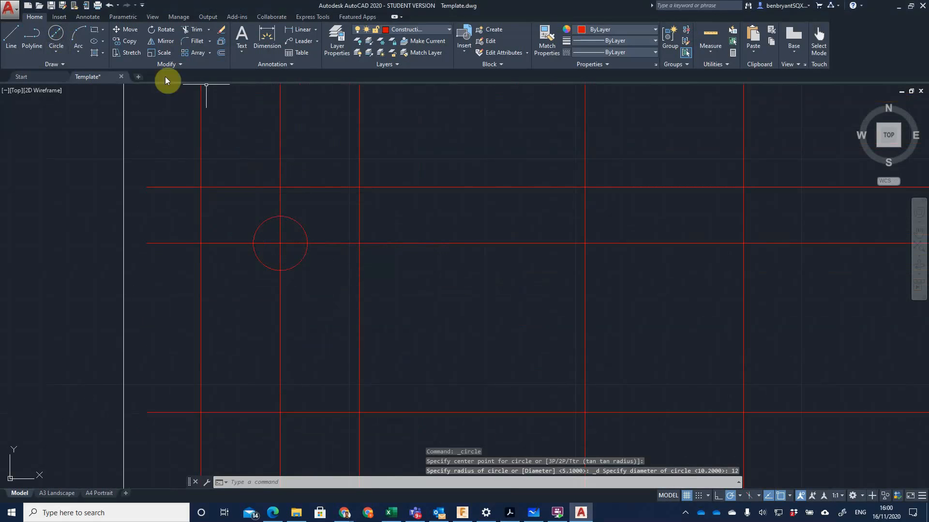
Add a concentric 10.2 mm diameter circle inside the 12 mm circle.
{"action": "left_click", "coordinate": [56, 34]}
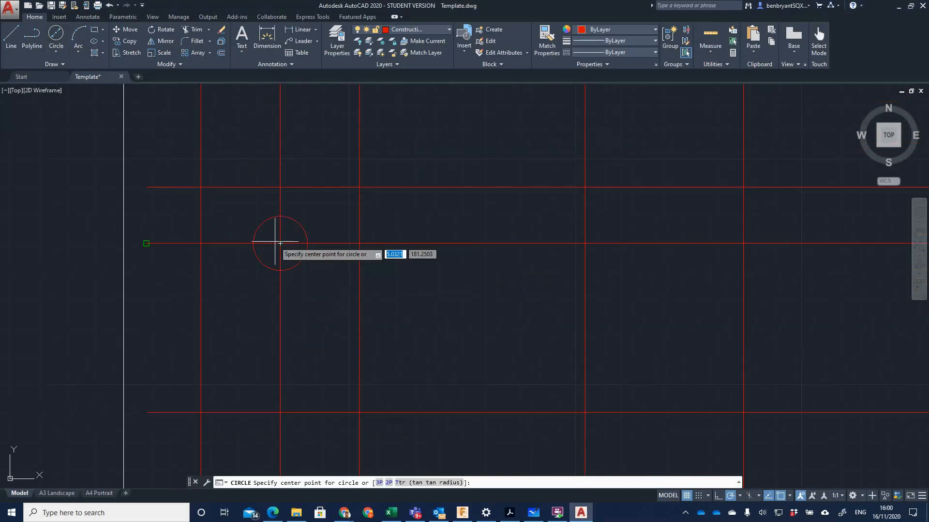
{"action": "left_click", "coordinate": [280, 243]}
{"action": "type", "text": "1"}
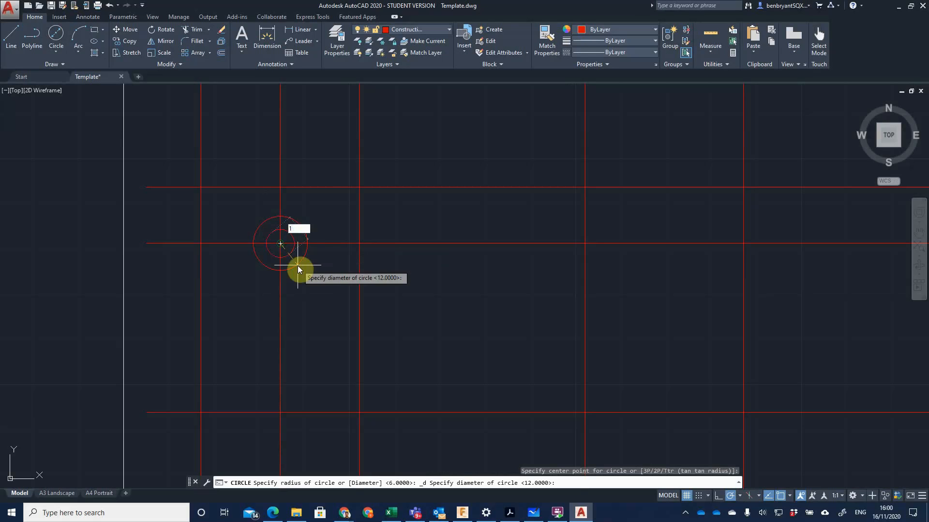
{"action": "type", "text": "0.2"}
{"action": "key", "text": "Return"}
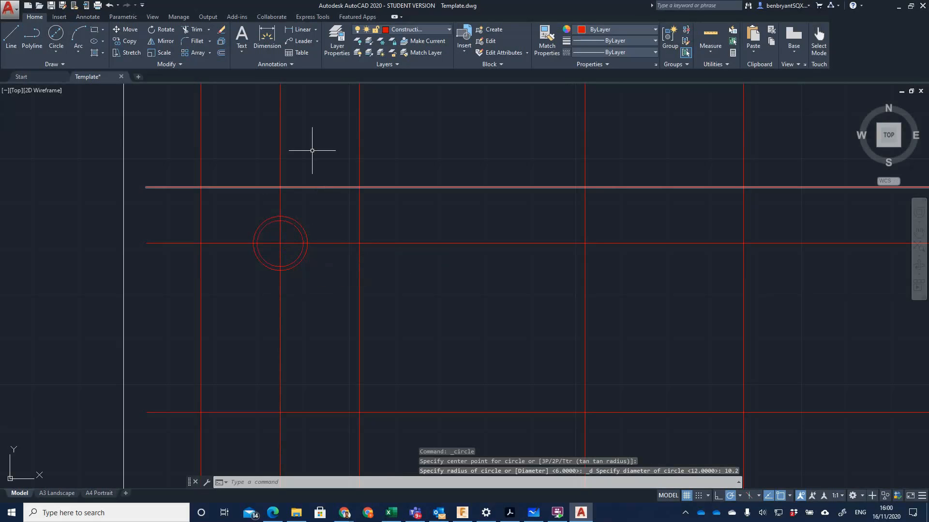
Move the 12 mm and 10.2 mm circles onto the Drawing layer.
{"action": "key", "text": "Return"}
{"action": "left_click", "coordinate": [297, 229]}
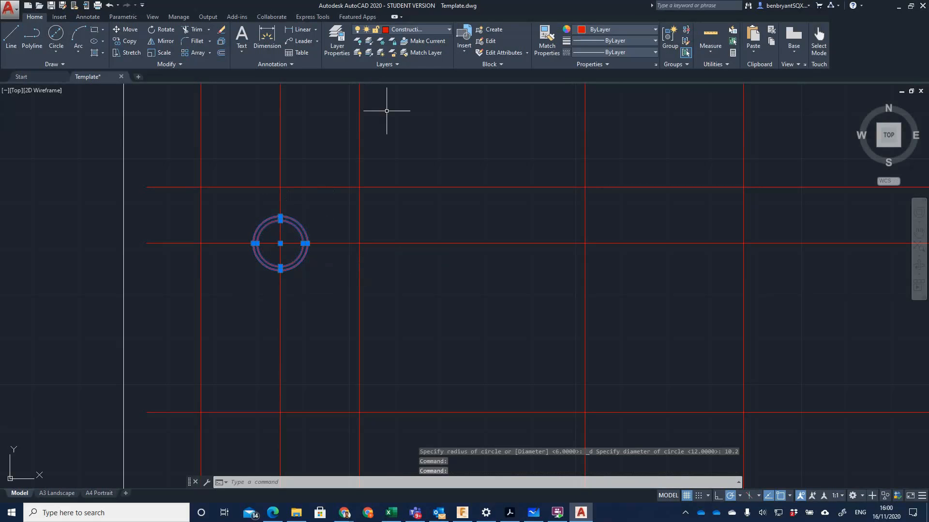
{"action": "left_click", "coordinate": [414, 30]}
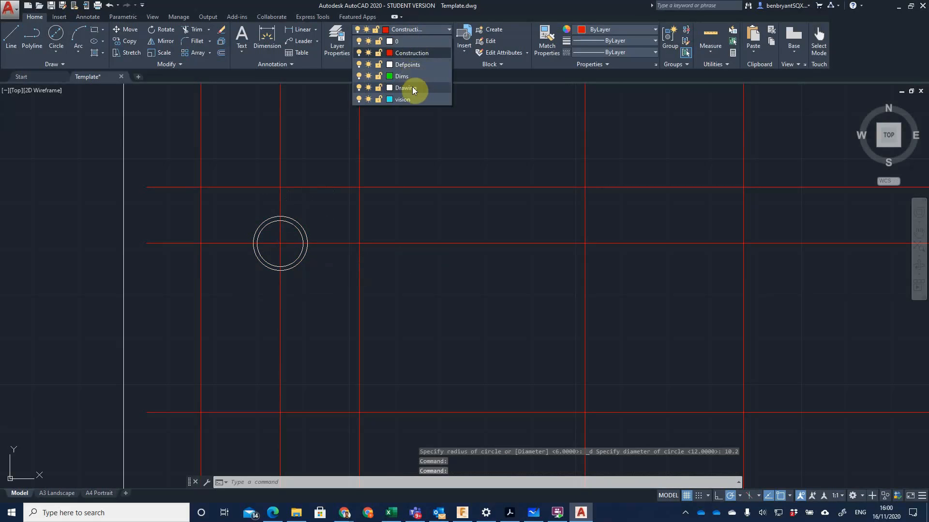
{"action": "left_click", "coordinate": [406, 87]}
{"action": "key", "text": "Escape"}
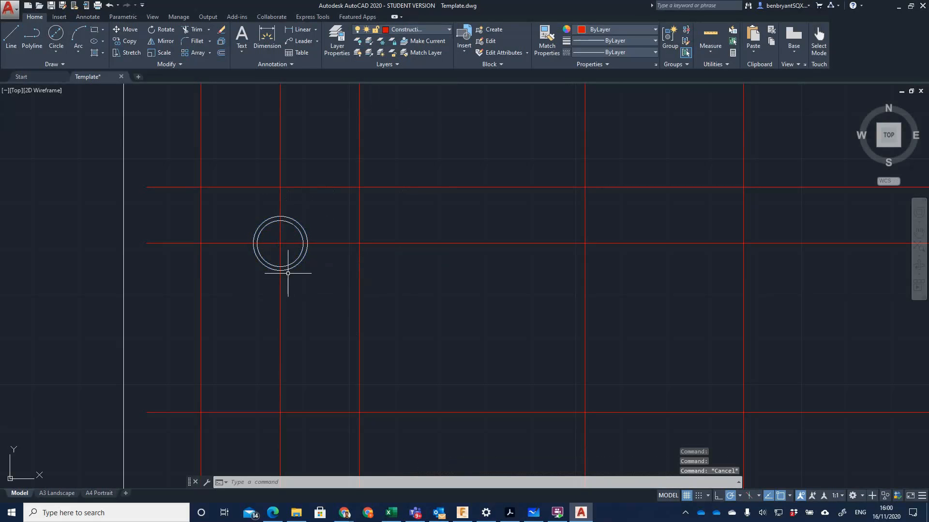
Check the threaded hole symbol in the vice block PDF and trim off the 12 mm circle's upper-right quarter between its two centre lines.
{"action": "scroll", "coordinate": [288, 274], "scroll_direction": "up", "scroll_amount": 3}
{"action": "middle_click_drag", "start_coordinate": [280, 263], "coordinate": [359, 340]}
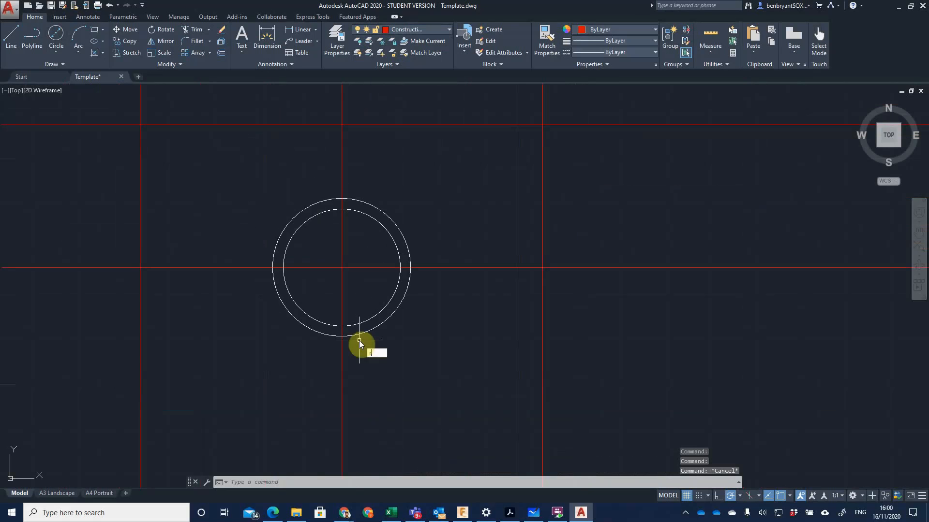
{"action": "type", "text": "trim"}
{"action": "key", "text": "Return"}
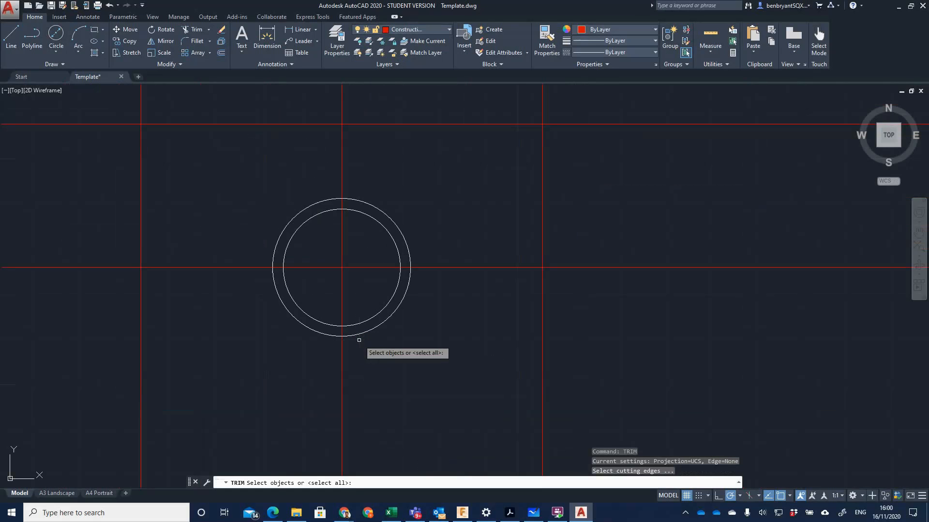
{"action": "left_click", "coordinate": [372, 206]}
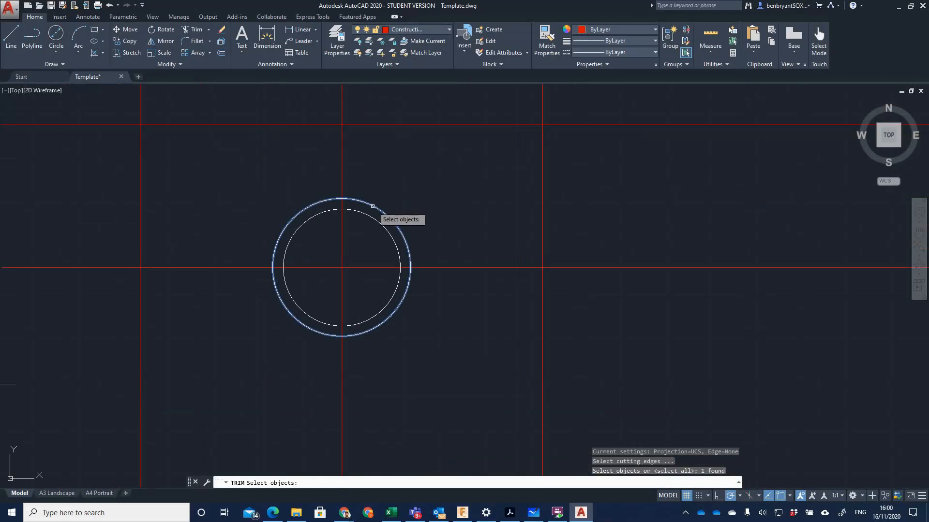
{"action": "left_click", "coordinate": [512, 513]}
{"action": "scroll", "coordinate": [668, 304], "scroll_direction": "up", "scroll_amount": 1}
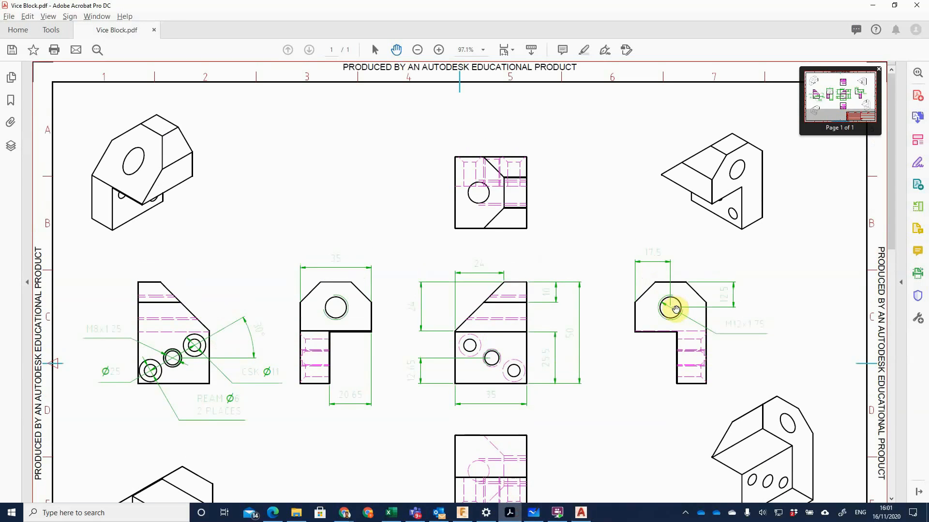
{"action": "scroll", "coordinate": [677, 316], "scroll_direction": "up", "scroll_amount": 7, "text": "ctrl"}
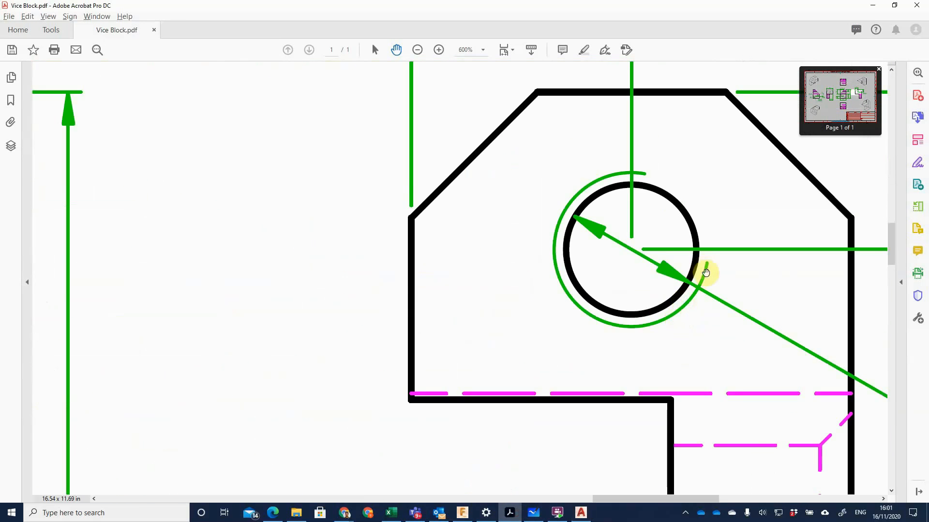
{"action": "scroll", "coordinate": [573, 198], "scroll_direction": "down", "scroll_amount": 5, "text": "ctrl"}
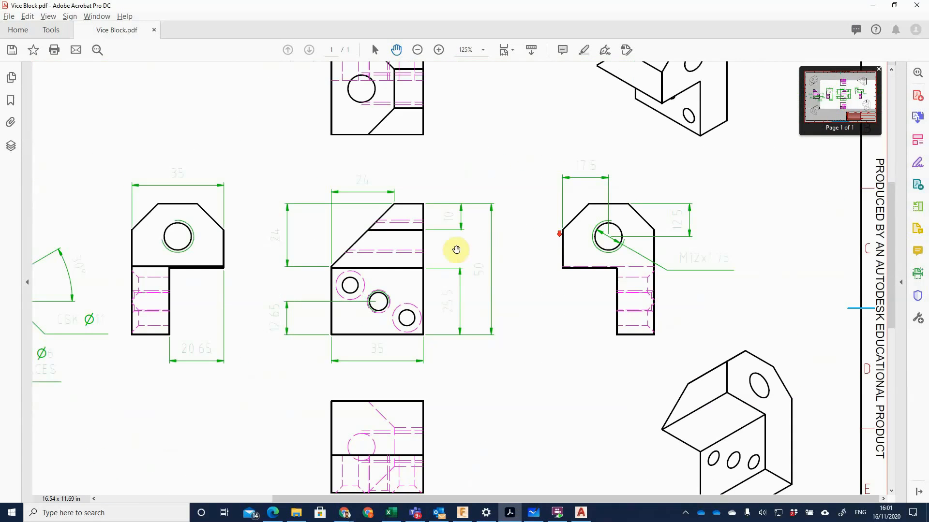
{"action": "key", "text": "alt+Tab"}
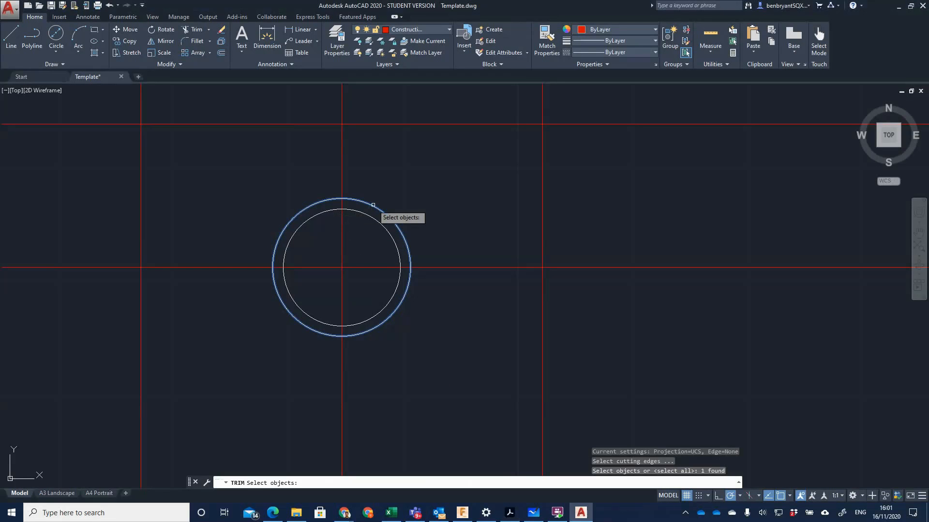
{"action": "left_click", "coordinate": [342, 175]}
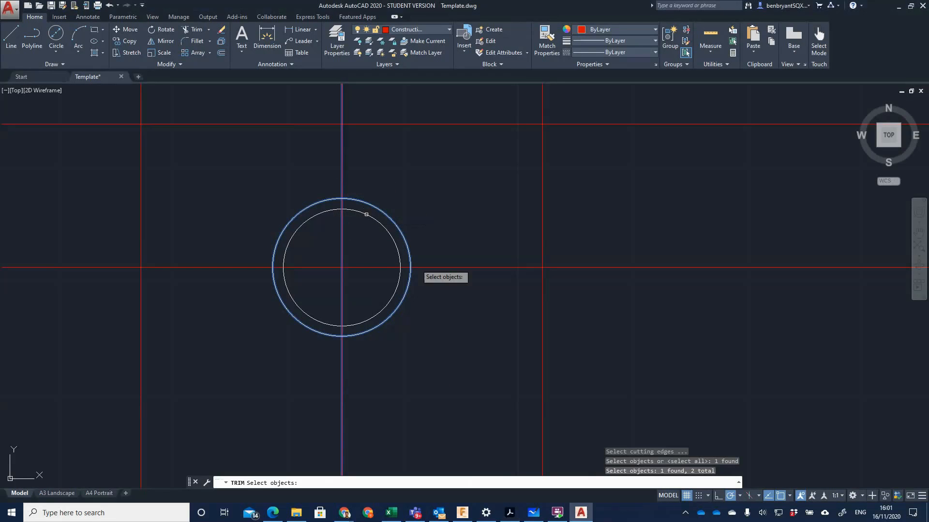
{"action": "left_click", "coordinate": [453, 268]}
{"action": "key", "text": "Return"}
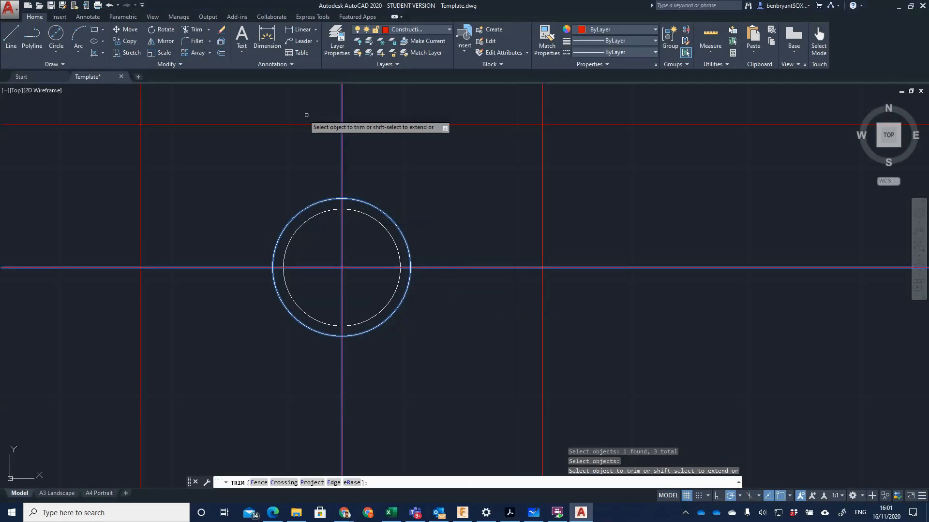
{"action": "left_click", "coordinate": [383, 210]}
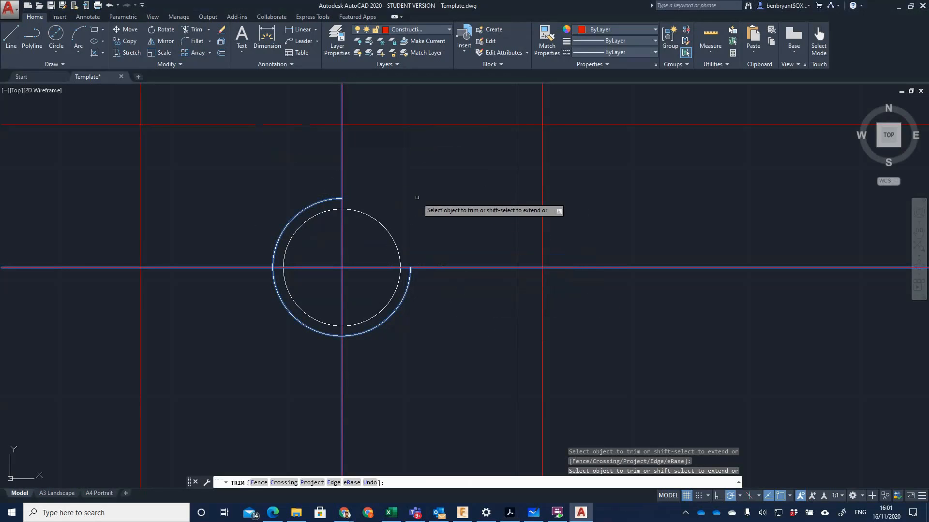
{"action": "key", "text": "Return"}
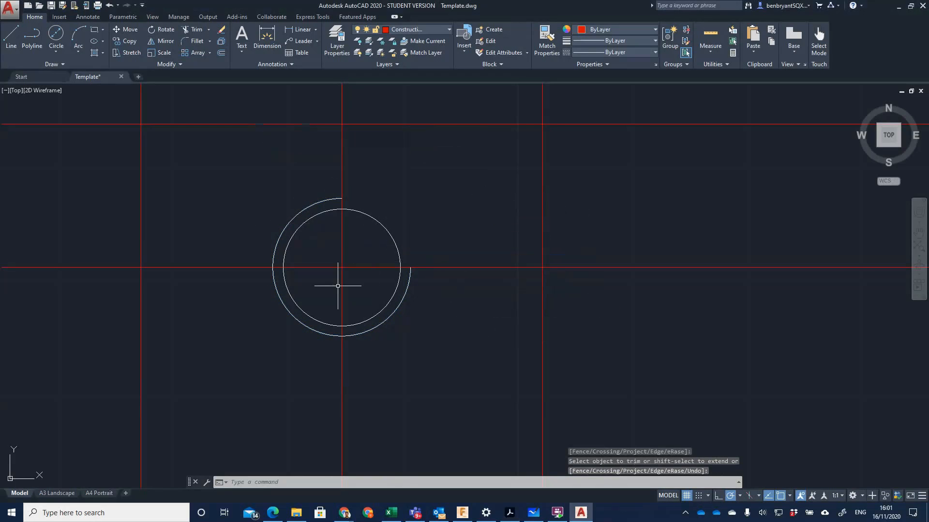
Offset the end view's two outer vertical construction lines 10 mm inward and its top horizontal line 10 mm downward for the chamfers.
{"action": "scroll", "coordinate": [338, 286], "scroll_direction": "down", "scroll_amount": 2}
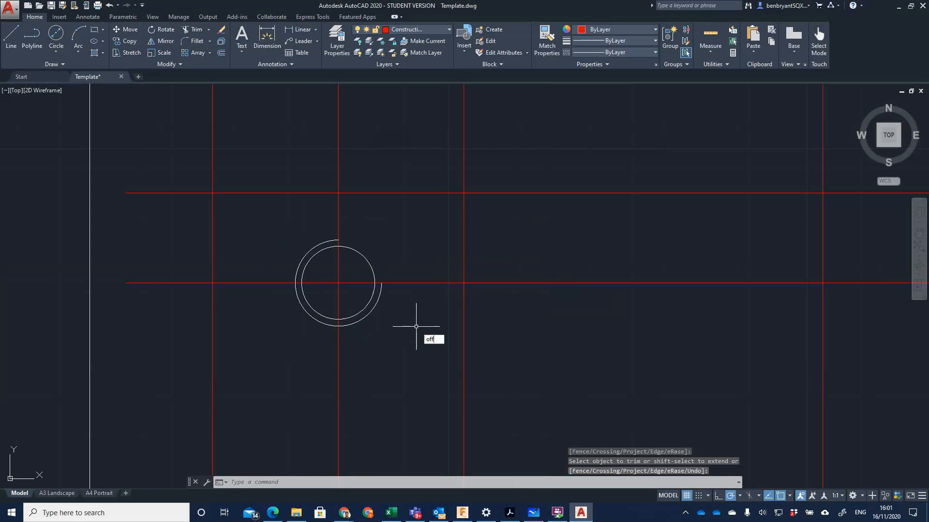
{"action": "type", "text": "offset"}
{"action": "key", "text": "Return"}
{"action": "key", "text": "alt+Tab"}
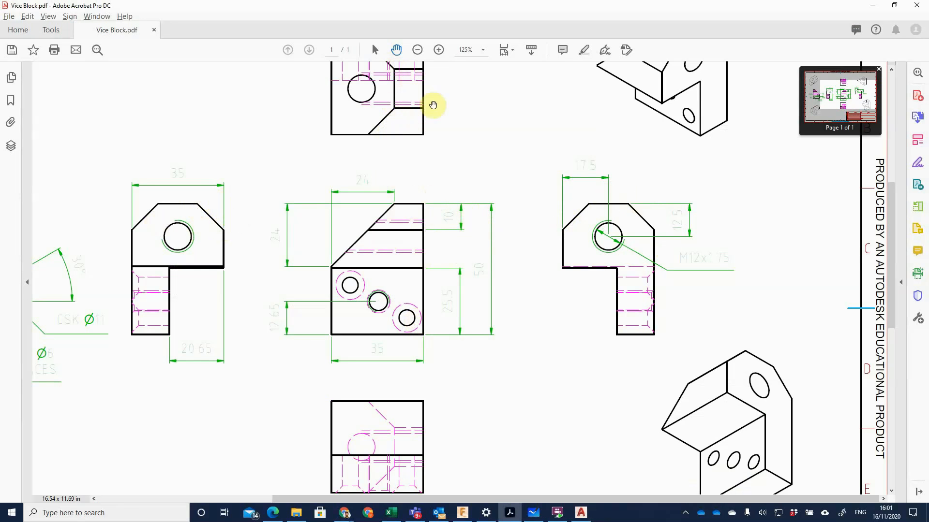
{"action": "key", "text": "alt+Tab"}
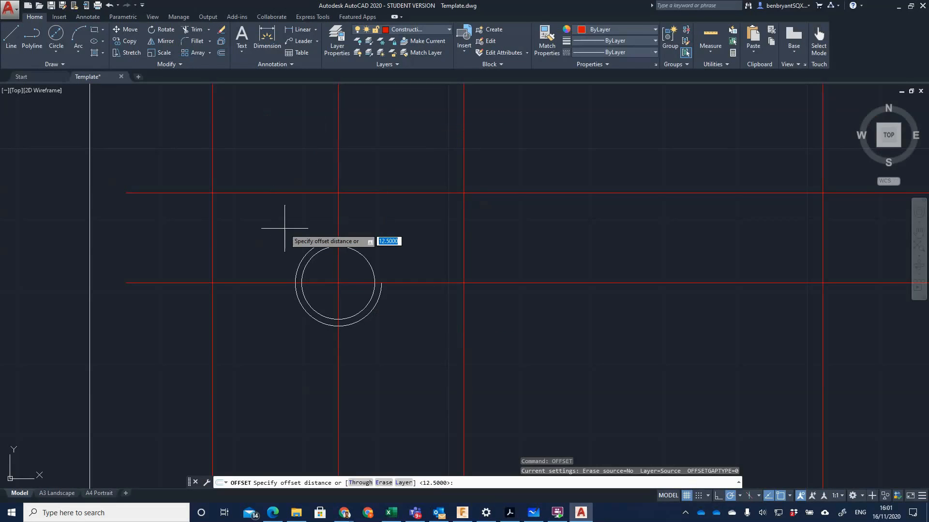
{"action": "key", "text": "Return"}
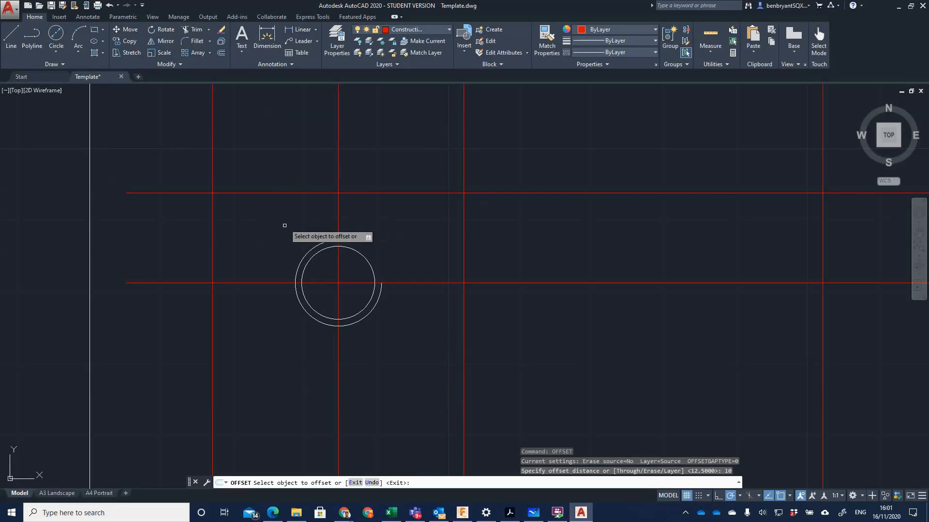
{"action": "left_click", "coordinate": [213, 232]}
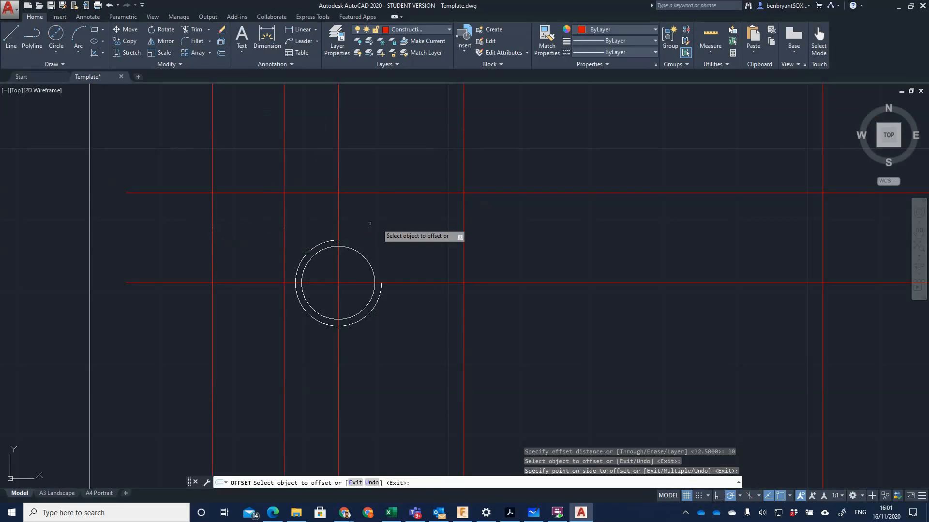
{"action": "left_click", "coordinate": [461, 213]}
{"action": "left_click", "coordinate": [464, 214]}
{"action": "left_click", "coordinate": [413, 213]}
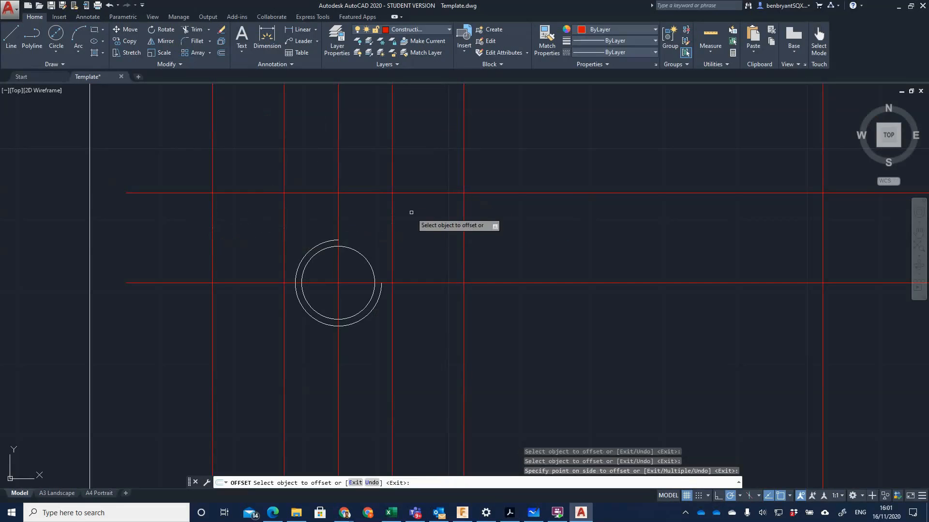
{"action": "left_click", "coordinate": [419, 193]}
{"action": "left_click", "coordinate": [421, 227]}
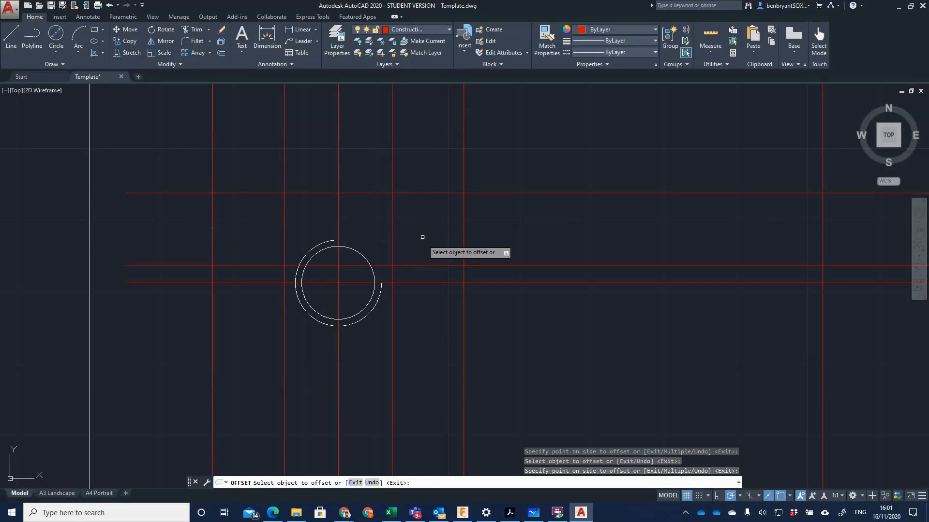
Make the Drawing layer current and draw the left chamfer, top edge and right chamfer through the offset line intersections above the hole.
{"action": "left_click", "coordinate": [424, 29]}
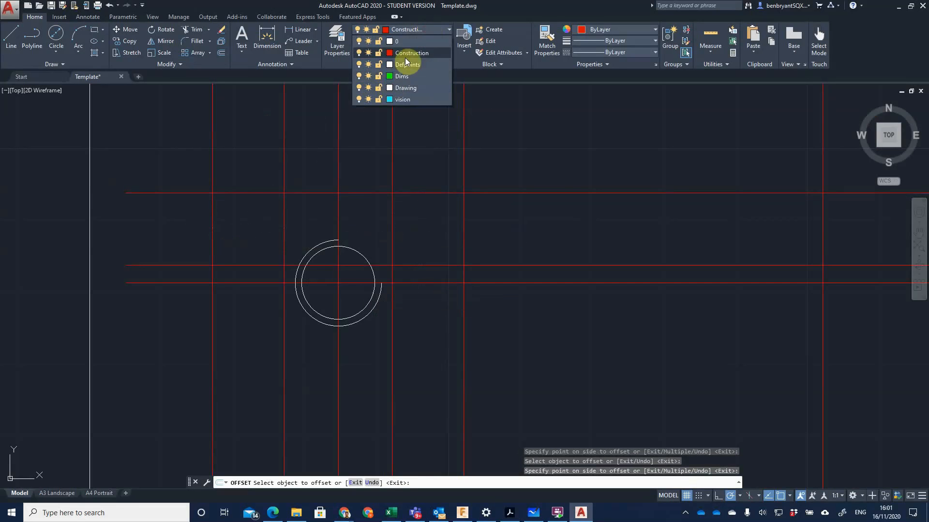
{"action": "left_click", "coordinate": [410, 88]}
{"action": "left_click", "coordinate": [11, 39]}
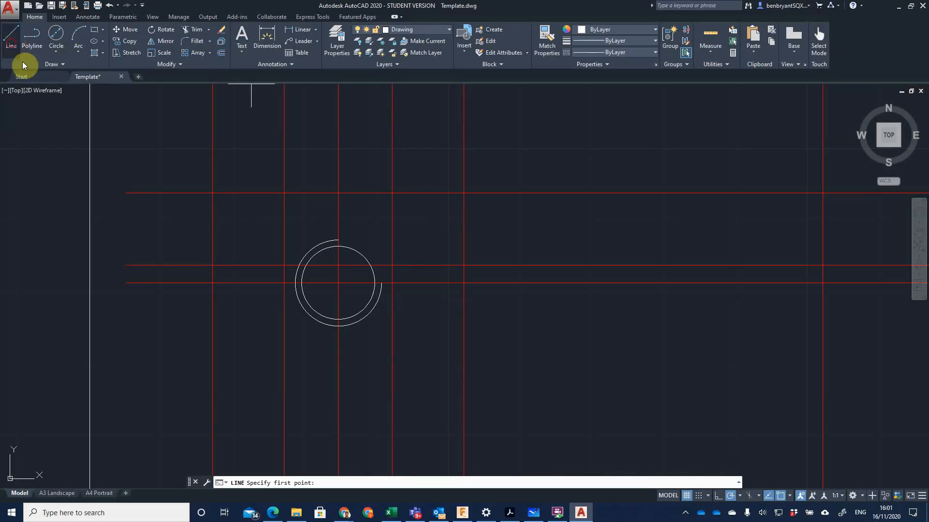
{"action": "left_click", "coordinate": [212, 265]}
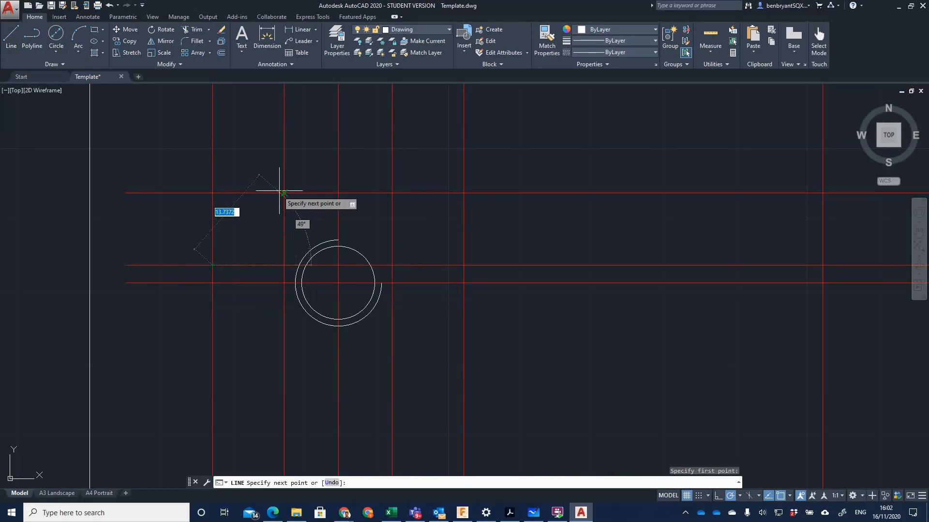
{"action": "left_click", "coordinate": [283, 192]}
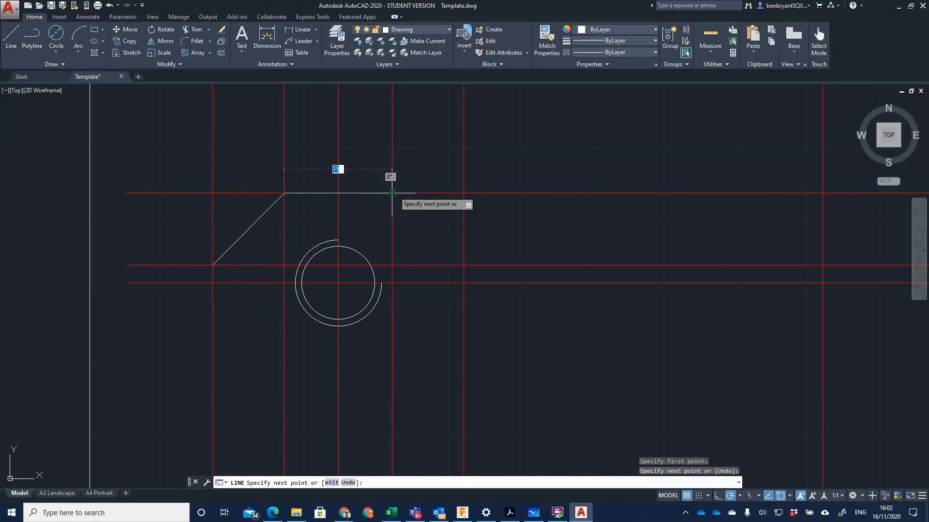
{"action": "left_click", "coordinate": [392, 193]}
{"action": "left_click", "coordinate": [464, 265]}
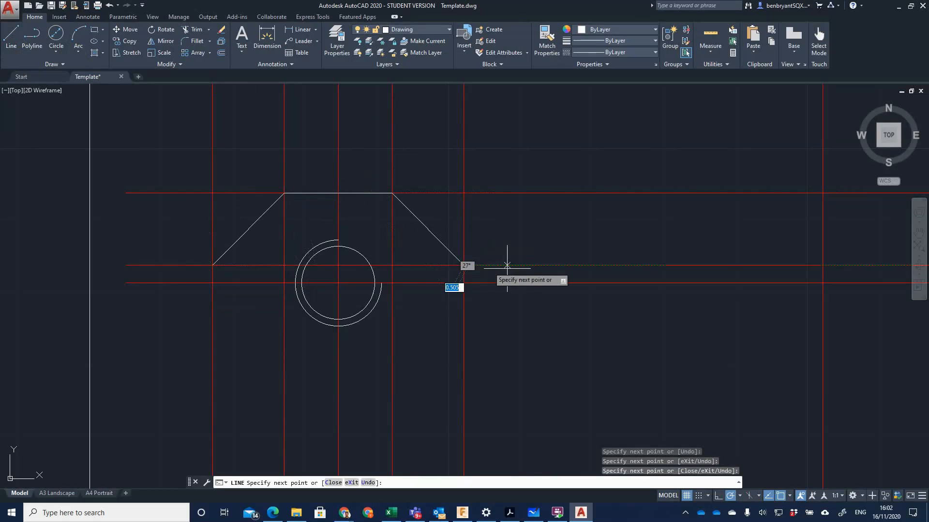
{"action": "key", "text": "Return"}
Offset the topmost horizontal construction line 11 mm downward.
{"action": "scroll", "coordinate": [509, 243], "scroll_direction": "down", "scroll_amount": 4}
{"action": "mouse_move", "coordinate": [503, 243]}
{"action": "middle_mouse_down"}
{"action": "mouse_move", "coordinate": [433, 301]}
{"action": "mouse_move", "coordinate": [356, 322]}
{"action": "mouse_move", "coordinate": [356, 371]}
{"action": "middle_mouse_up"}
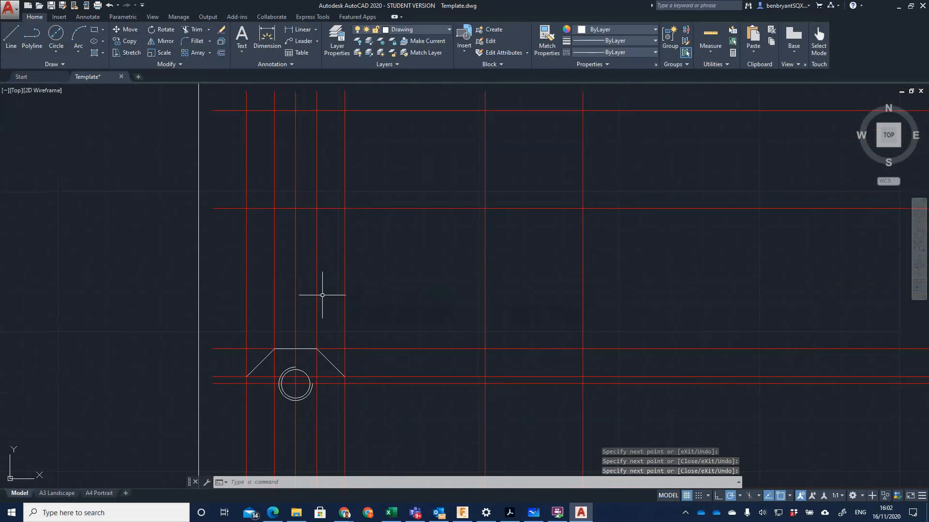
{"action": "type", "text": "o"}
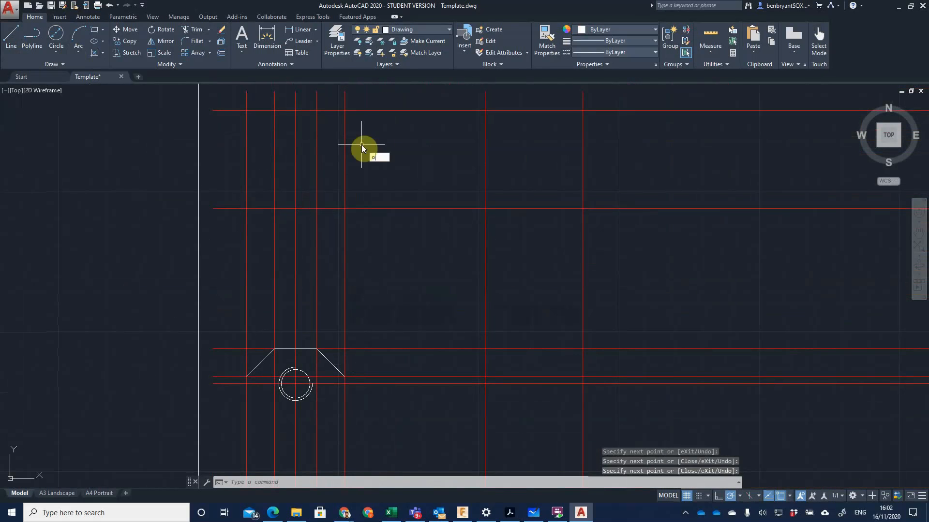
{"action": "key", "text": "Return"}
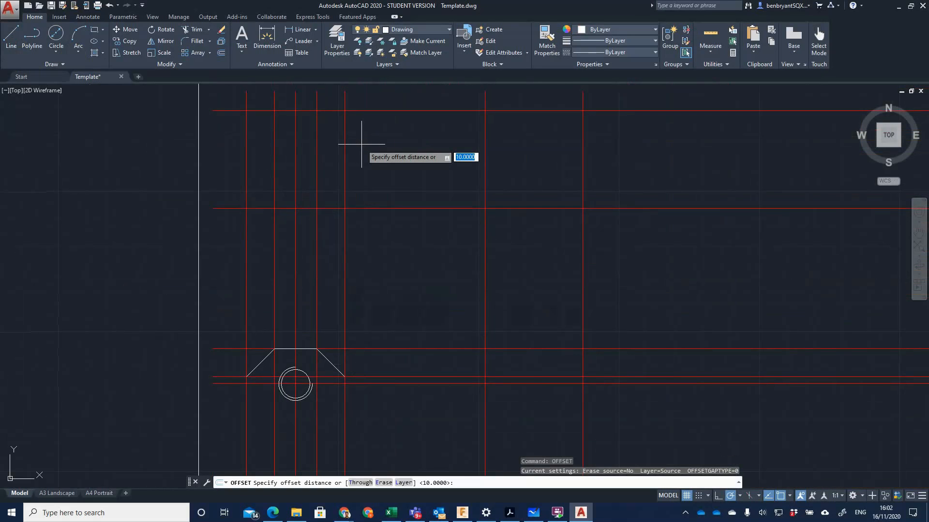
{"action": "type", "text": "11"}
{"action": "key", "text": "Return"}
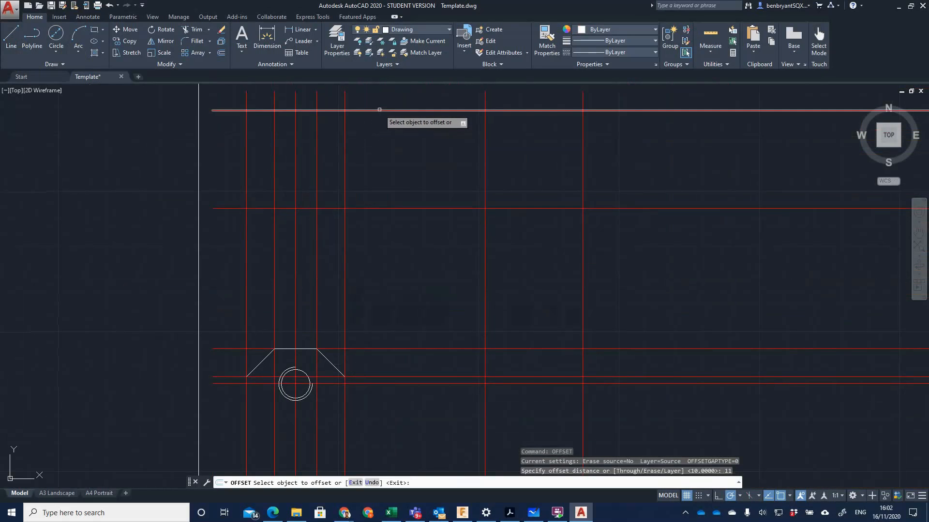
{"action": "left_click", "coordinate": [379, 110]}
{"action": "left_click", "coordinate": [383, 138]}
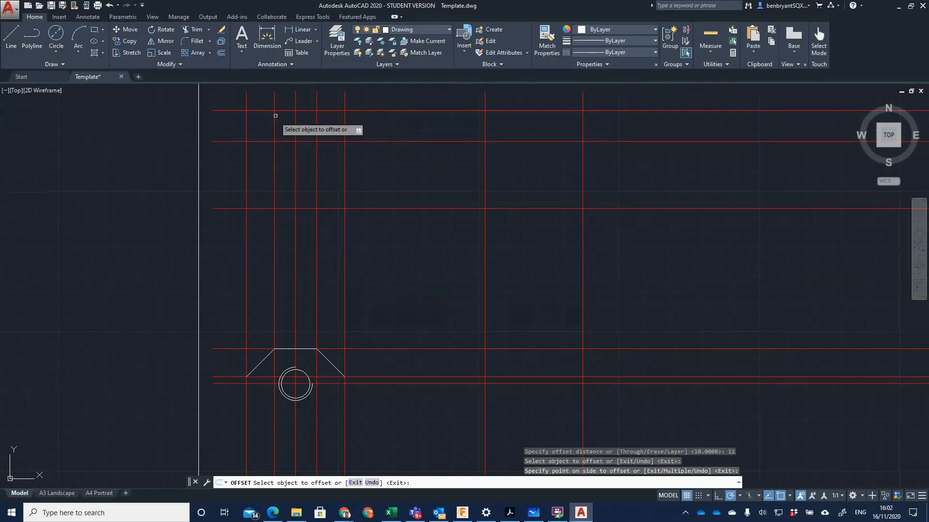
Check the top view in the vice block PDF and offset the second horizontal construction line from the top 10 mm downward.
{"action": "key", "text": "alt+Tab"}
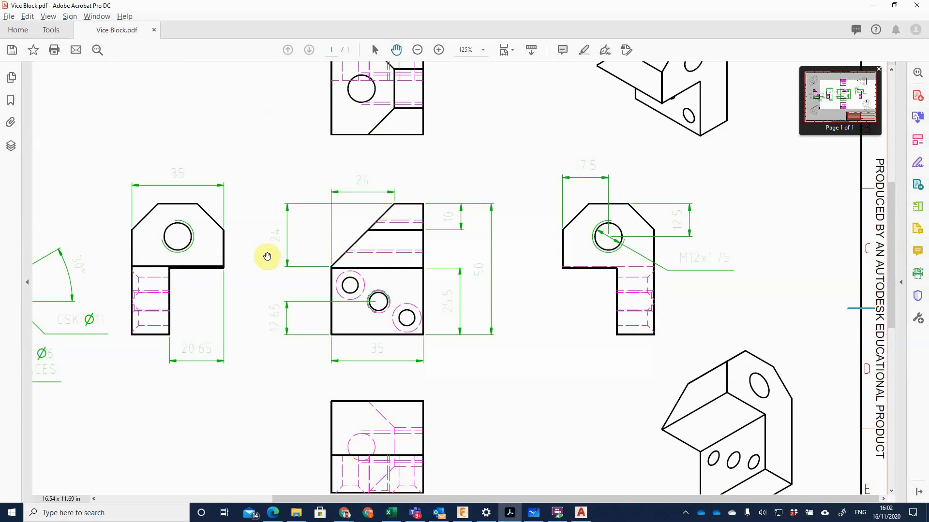
{"action": "scroll", "coordinate": [373, 182], "scroll_direction": "up", "scroll_amount": 2}
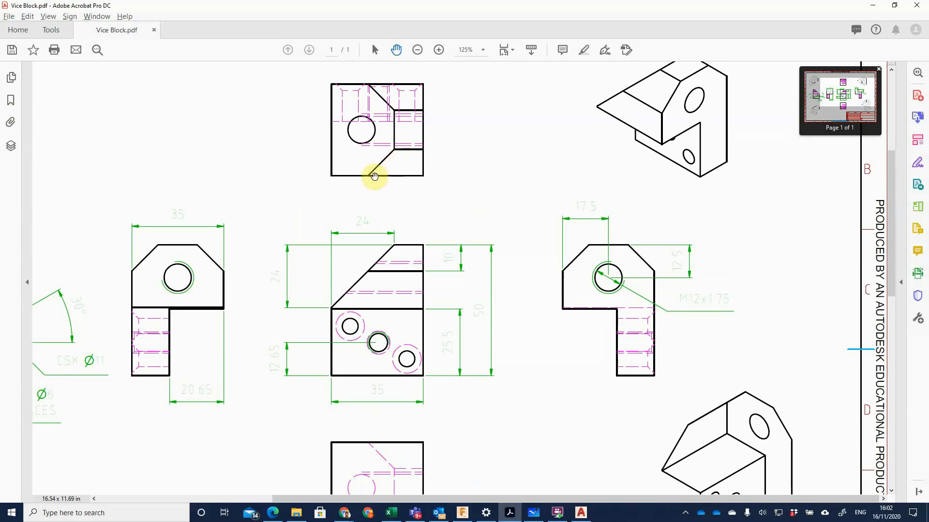
{"action": "key", "text": "alt+Tab"}
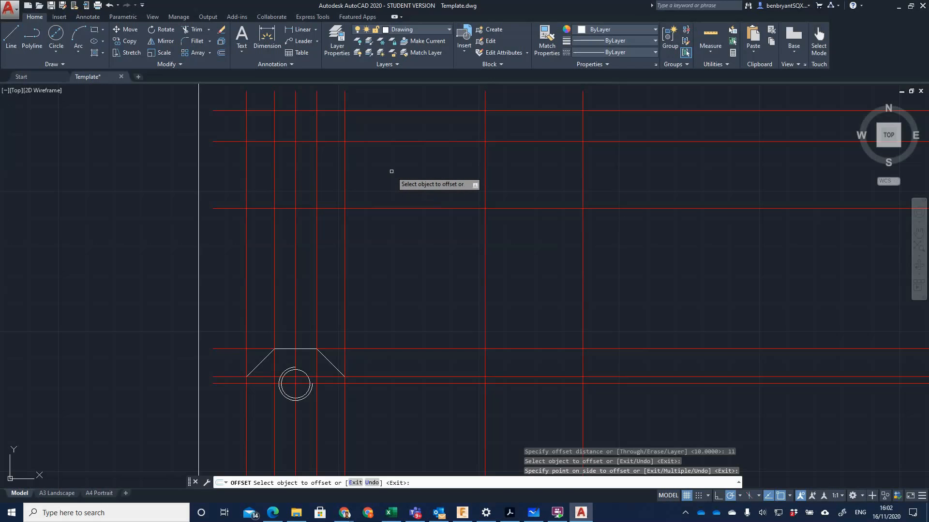
{"action": "left_click", "coordinate": [382, 141]}
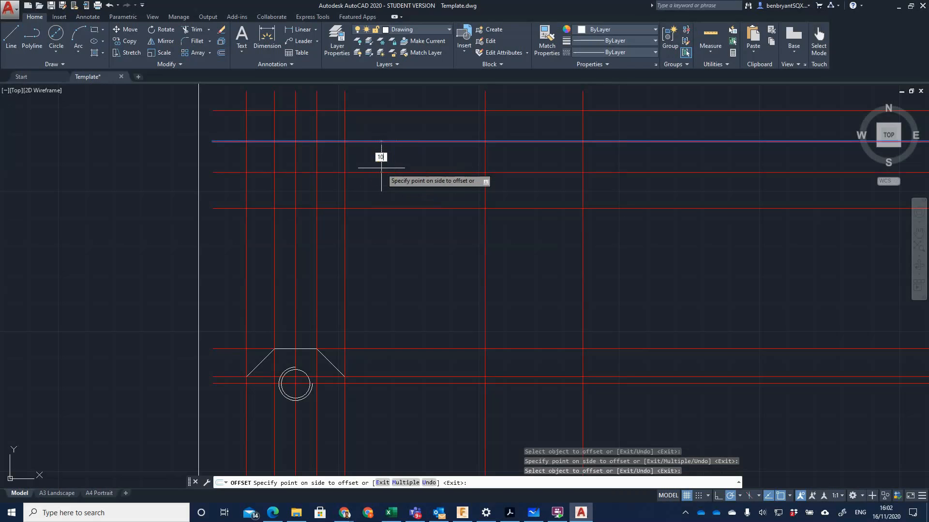
{"action": "type", "text": "10"}
{"action": "key", "text": "Return"}
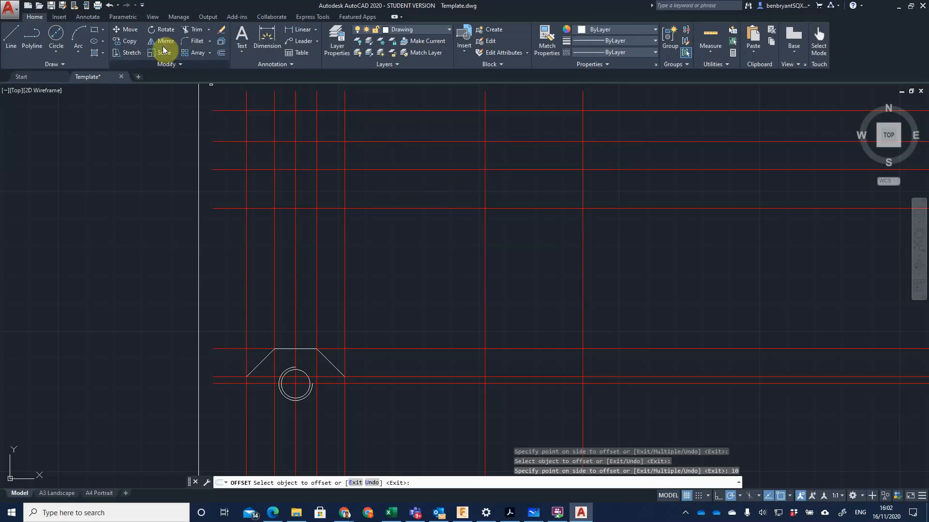
Draw the upper view's left chamfer, short horizontal edge and right chamfer through the construction line intersections.
{"action": "left_click", "coordinate": [10, 39]}
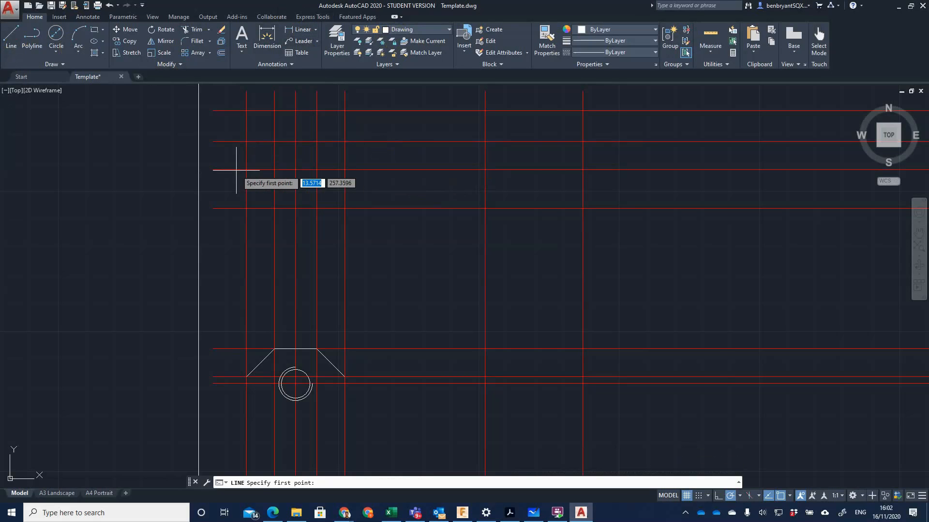
{"action": "left_click", "coordinate": [246, 170]}
{"action": "left_click", "coordinate": [274, 141]}
{"action": "left_click", "coordinate": [317, 141]}
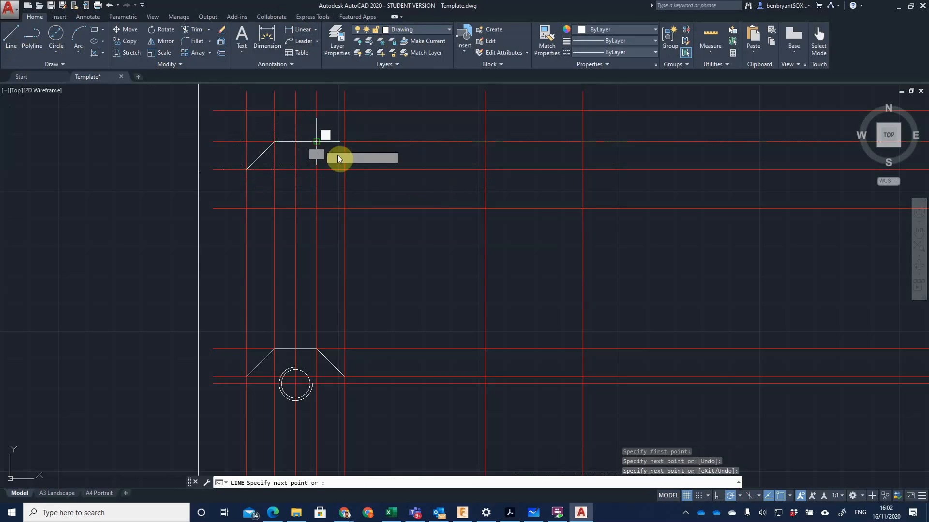
{"action": "left_click", "coordinate": [345, 169]}
{"action": "key", "text": "Return"}
Draw two vertical lines from the upper view's inner chamfer corners up to the topmost construction line.
{"action": "key", "text": "Return"}
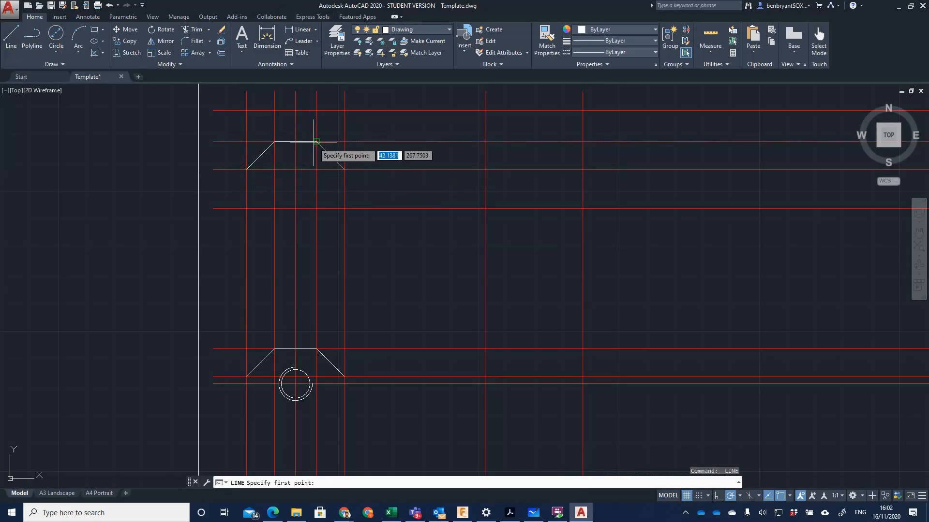
{"action": "left_click", "coordinate": [316, 141]}
{"action": "left_click", "coordinate": [317, 111]}
{"action": "key", "text": "Return"}
{"action": "key", "text": "Return"}
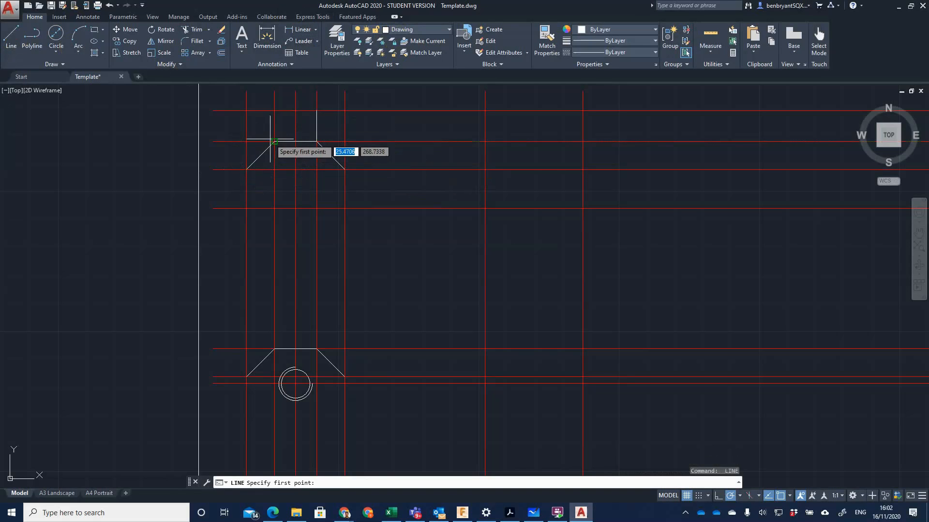
{"action": "left_click", "coordinate": [274, 141]}
{"action": "left_click", "coordinate": [274, 111]}
{"action": "key", "text": "Return"}
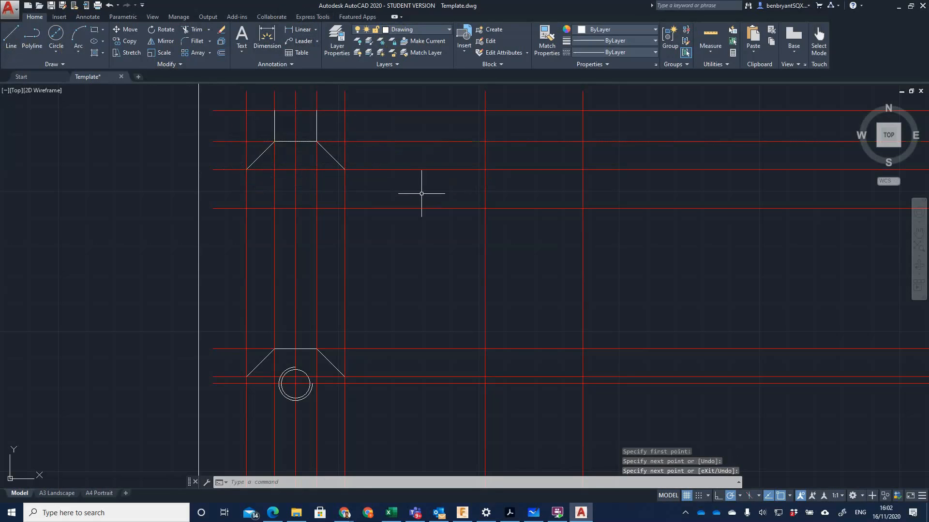
Draw the upper view's square outline along its outer horizontal and vertical construction lines.
{"action": "key", "text": "Return"}
{"action": "left_click", "coordinate": [247, 110]}
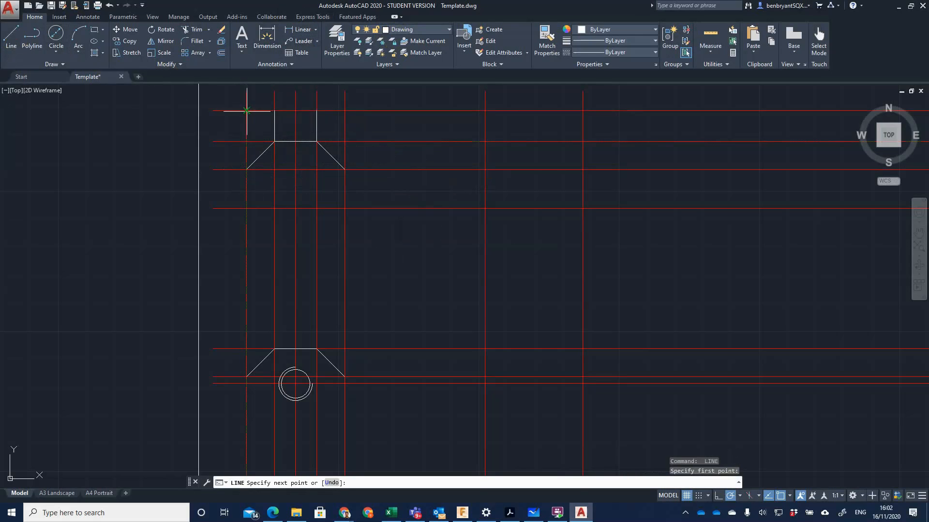
{"action": "left_click", "coordinate": [344, 110]}
{"action": "left_click", "coordinate": [344, 208]}
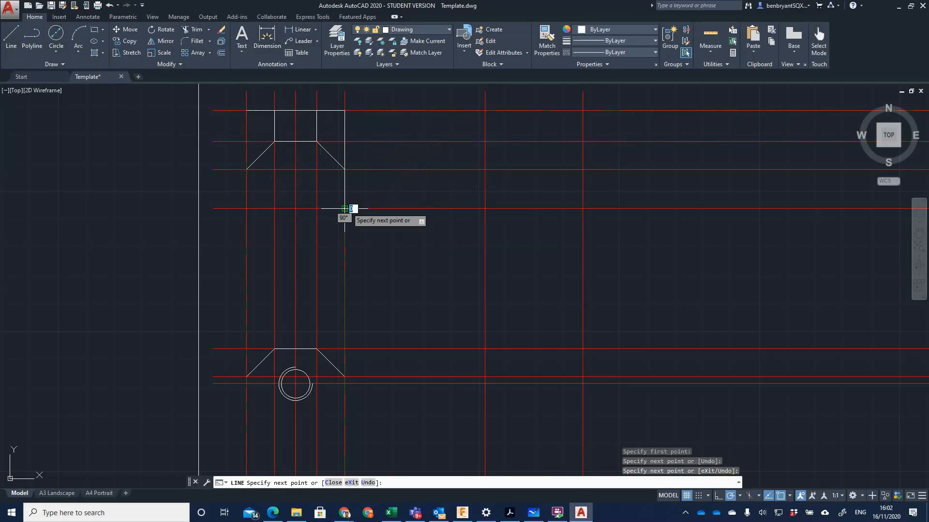
{"action": "left_click", "coordinate": [247, 208]}
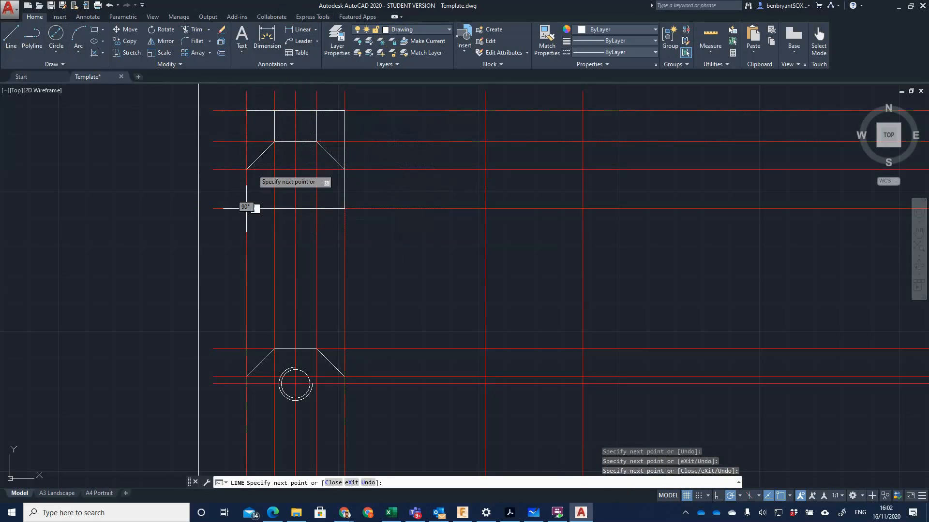
{"action": "left_click", "coordinate": [247, 111]}
{"action": "key", "text": "Return"}
Check the leg dimension in the PDF and offset the end view's right vertical construction line 20.65 mm to the left.
{"action": "middle_click_drag", "start_coordinate": [431, 286], "coordinate": [453, 173]}
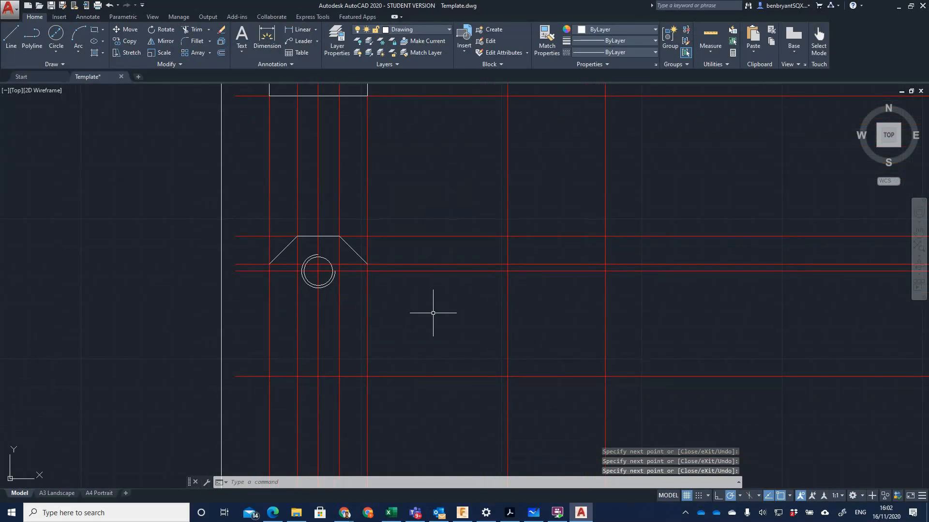
{"action": "type", "text": "offset"}
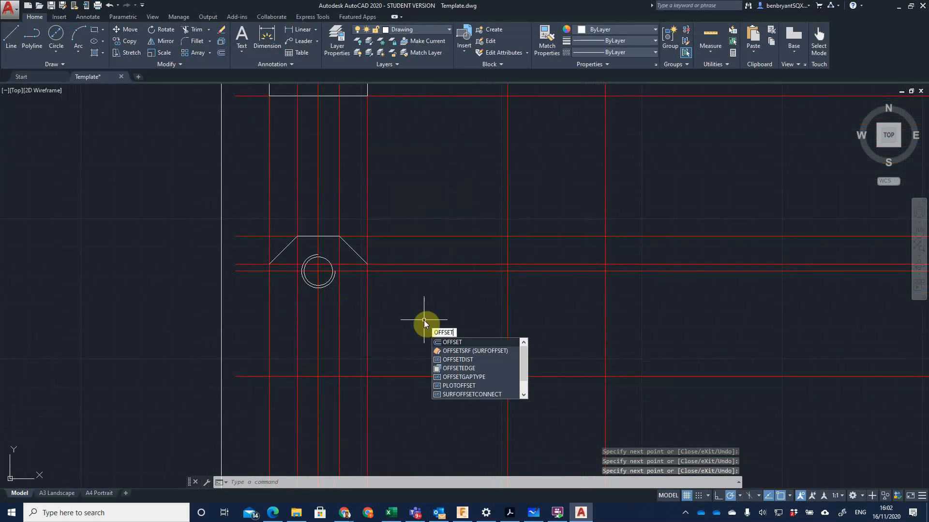
{"action": "key", "text": "Return"}
{"action": "key", "text": "alt+Tab"}
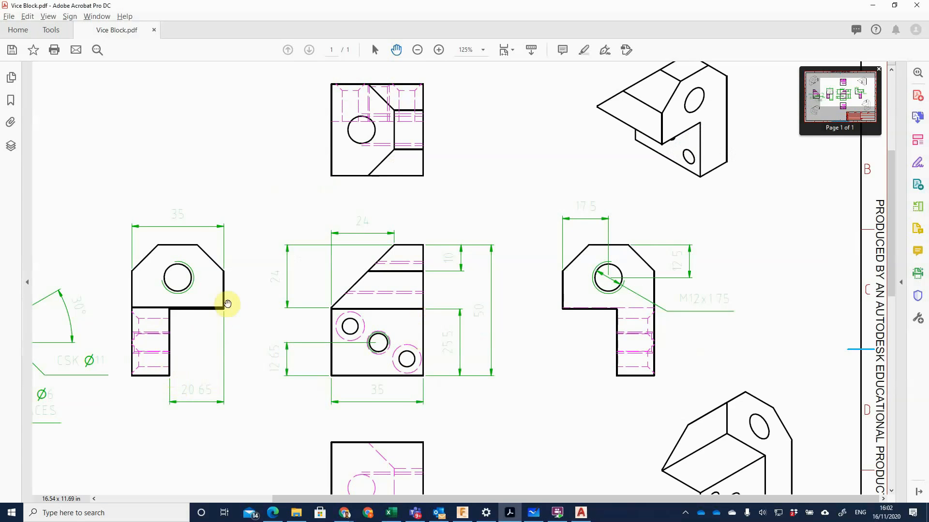
{"action": "key", "text": "alt+Tab"}
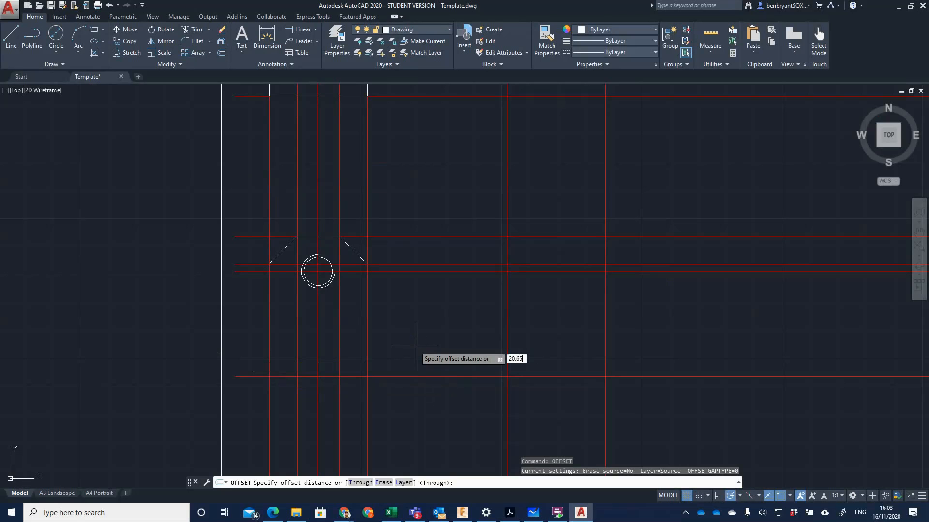
{"action": "key", "text": "Return"}
{"action": "left_click", "coordinate": [368, 322]}
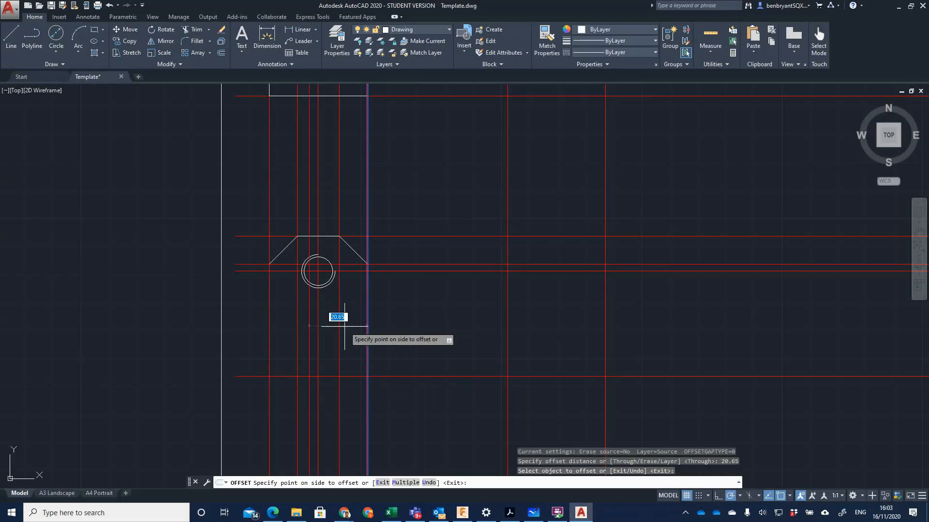
{"action": "left_click", "coordinate": [343, 327]}
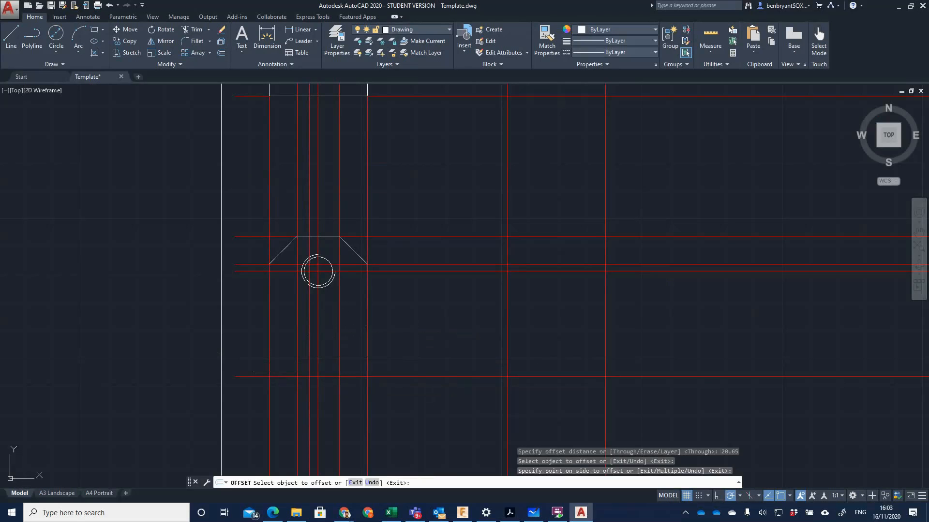
{"action": "key", "text": "Return"}
Change the colour of the new vertical offset line through the end view to yellow.
{"action": "left_click", "coordinate": [308, 322]}
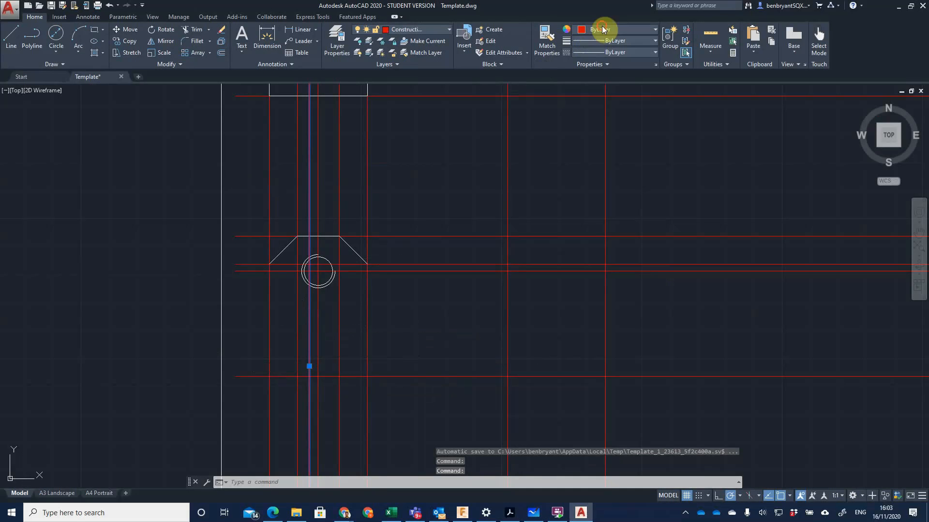
{"action": "left_click", "coordinate": [601, 29]}
{"action": "left_click", "coordinate": [583, 127]}
{"action": "key", "text": "Escape"}
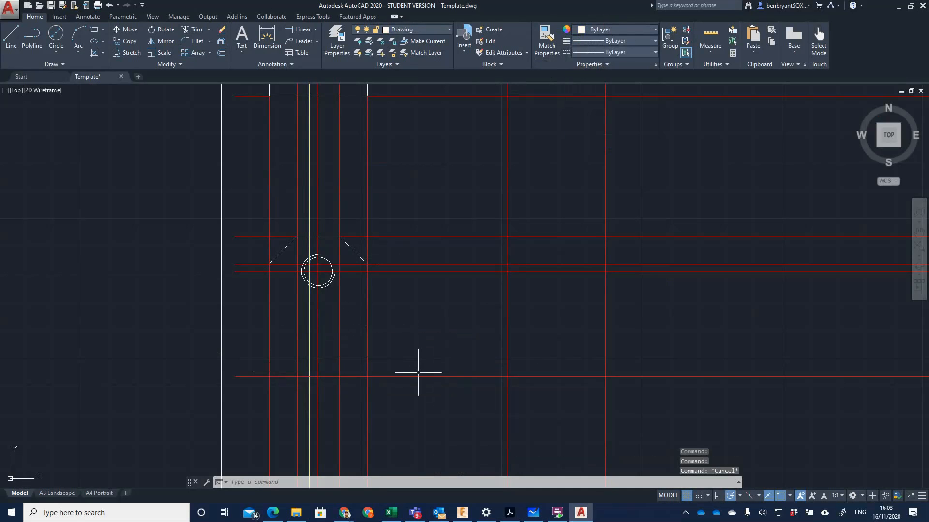
Check the step height in the vice block PDF and offset the end view's bottom horizontal construction line 25.5 mm upward.
{"action": "left_click", "coordinate": [509, 512]}
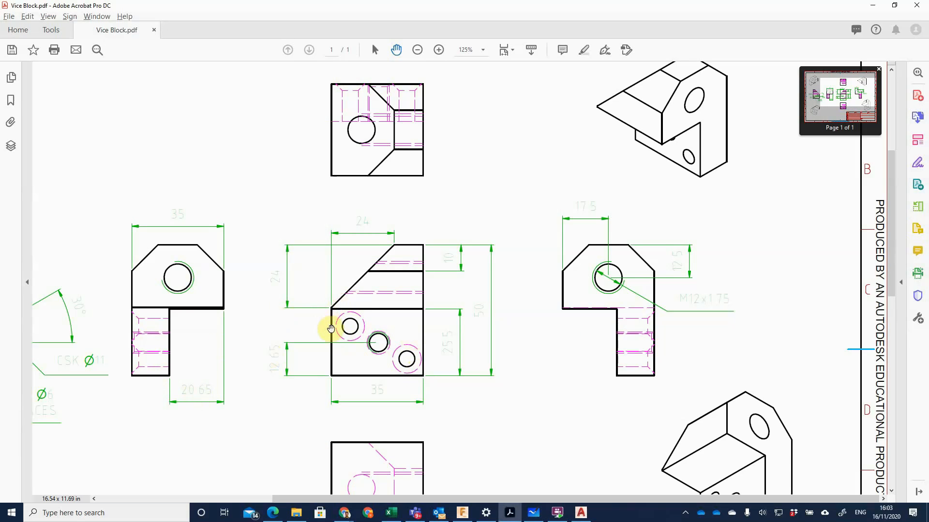
{"action": "scroll", "coordinate": [331, 329], "scroll_direction": "up", "scroll_amount": 5, "text": "ctrl"}
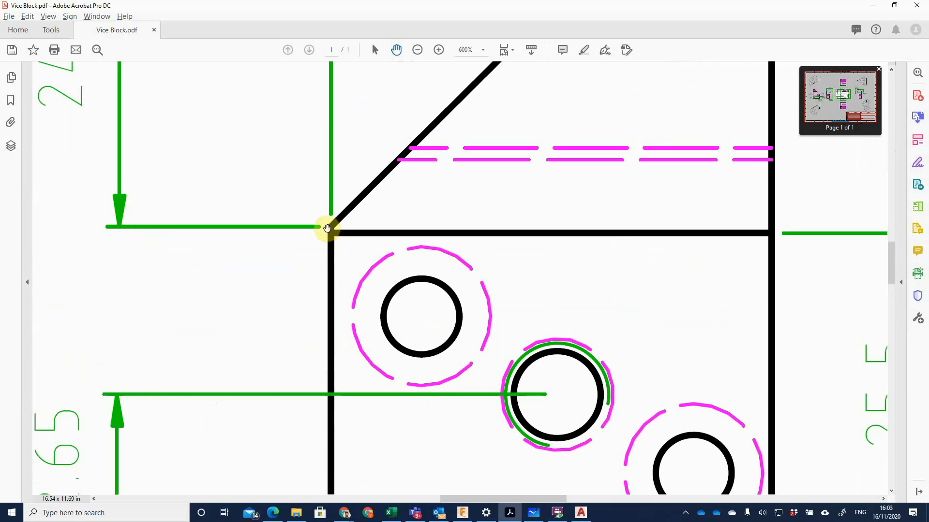
{"action": "scroll", "coordinate": [364, 234], "scroll_direction": "down", "scroll_amount": 2, "text": "ctrl"}
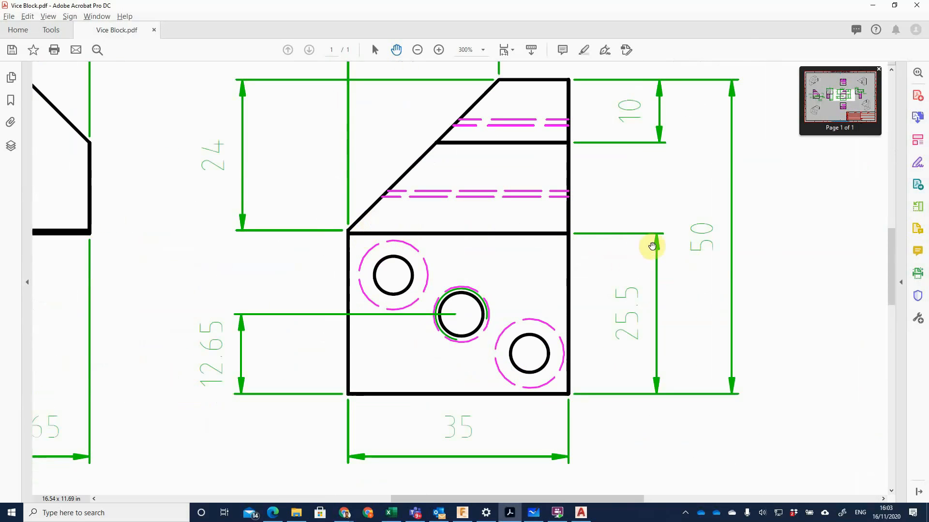
{"action": "key", "text": "alt+Tab"}
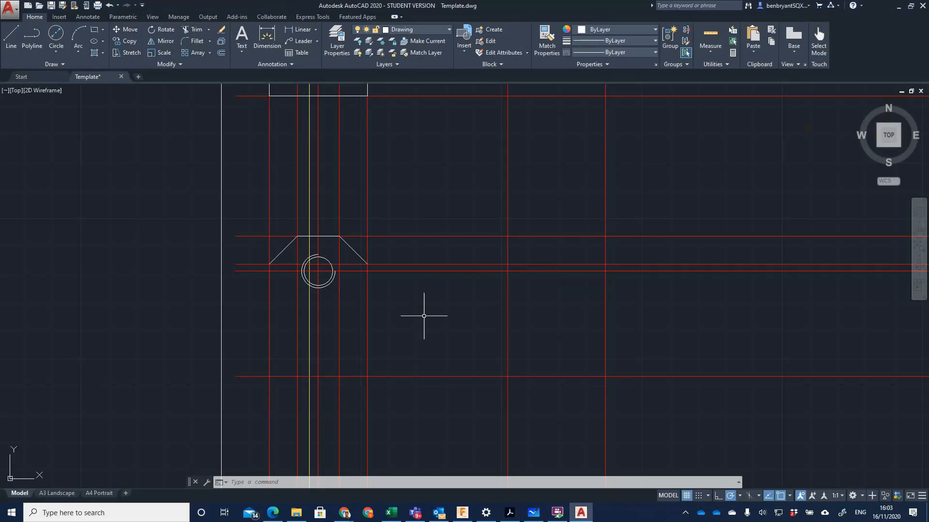
{"action": "type", "text": "offset"}
{"action": "key", "text": "Return"}
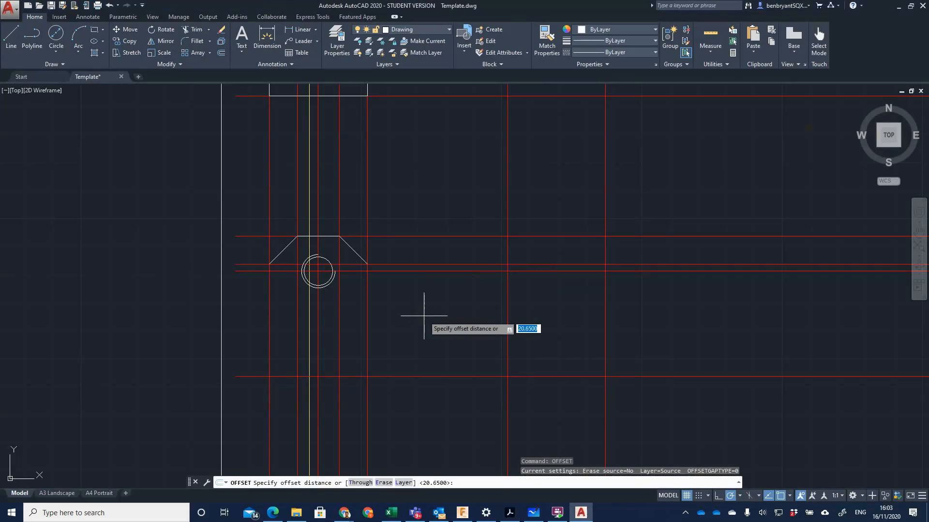
{"action": "type", "text": "25.5"}
{"action": "key", "text": "Return"}
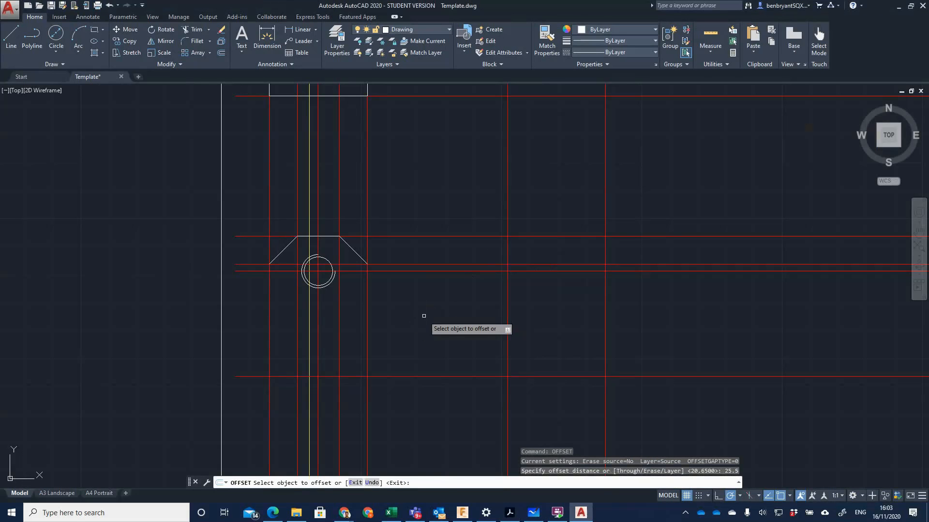
{"action": "left_click", "coordinate": [407, 377]}
{"action": "left_click", "coordinate": [406, 309]}
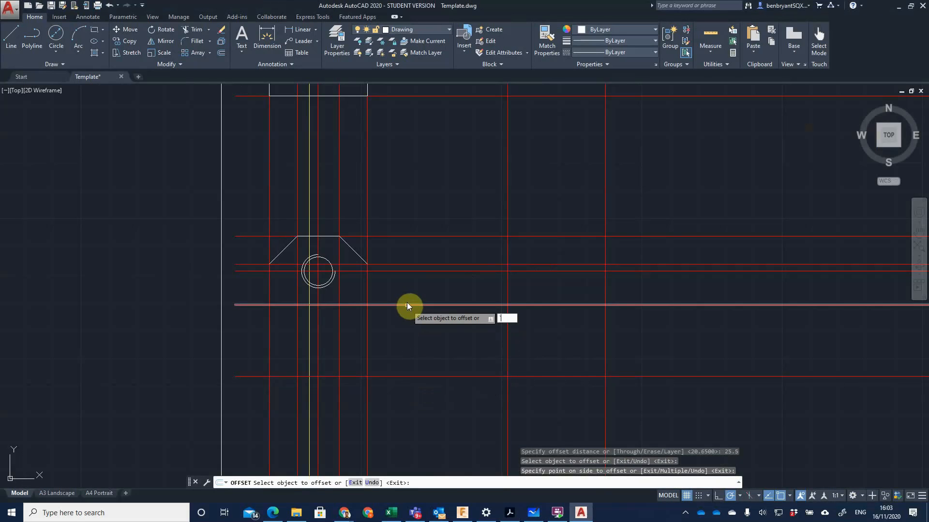
{"action": "key", "text": "Escape"}
Change the colour of the new horizontal offset line below the threaded hole to yellow.
{"action": "left_click", "coordinate": [410, 301]}
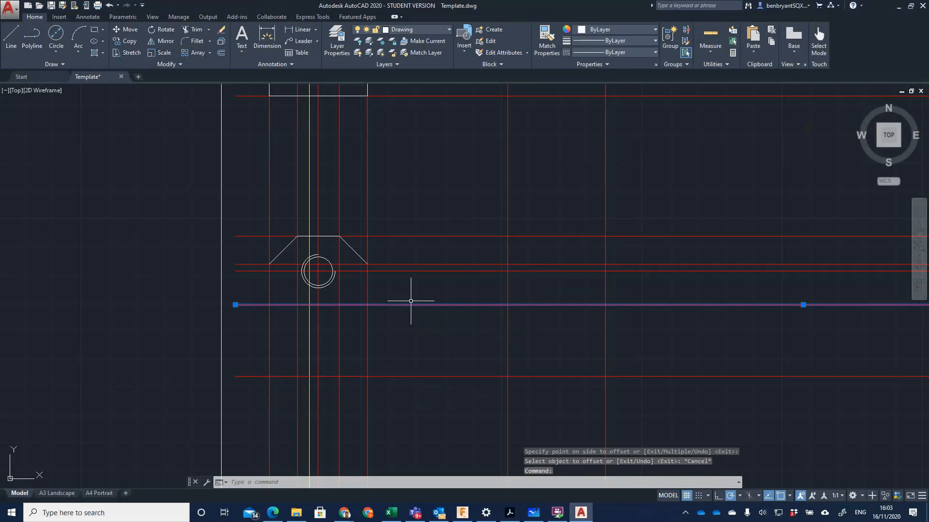
{"action": "left_click", "coordinate": [610, 30]}
{"action": "left_click", "coordinate": [582, 127]}
{"action": "key", "text": "Escape"}
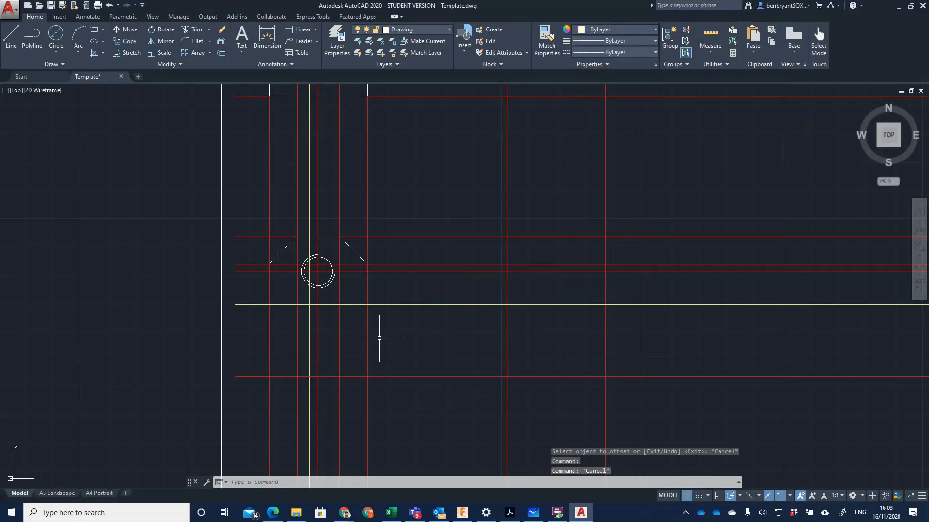
Draw the rest of the end view's stepped outline from the left chamfer, around the leg and shoulder, to the right chamfer.
{"action": "left_click", "coordinate": [10, 36]}
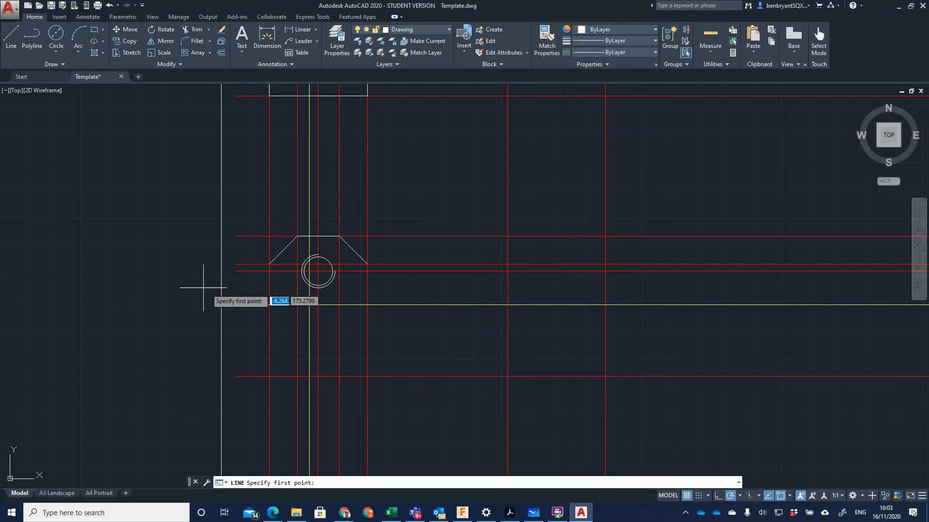
{"action": "left_click", "coordinate": [269, 264]}
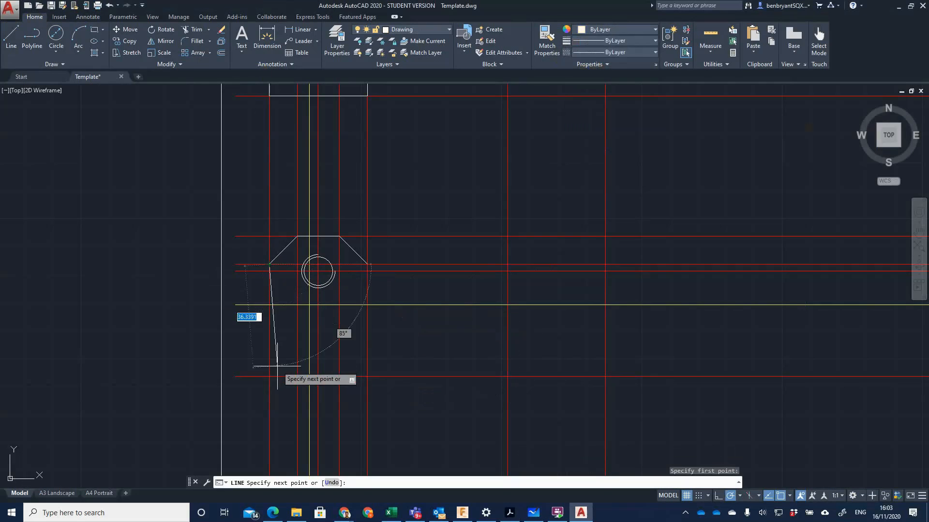
{"action": "left_click", "coordinate": [269, 376]}
{"action": "left_click", "coordinate": [309, 376]}
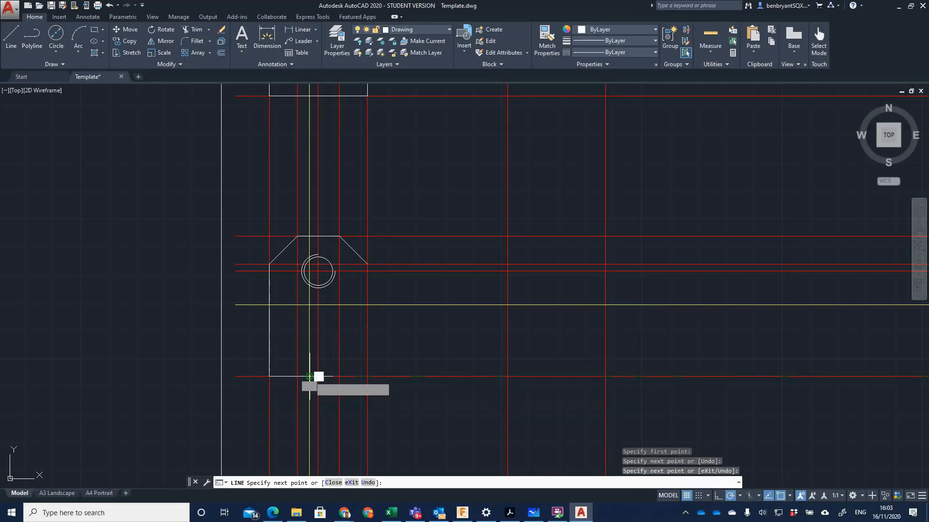
{"action": "left_click", "coordinate": [367, 305]}
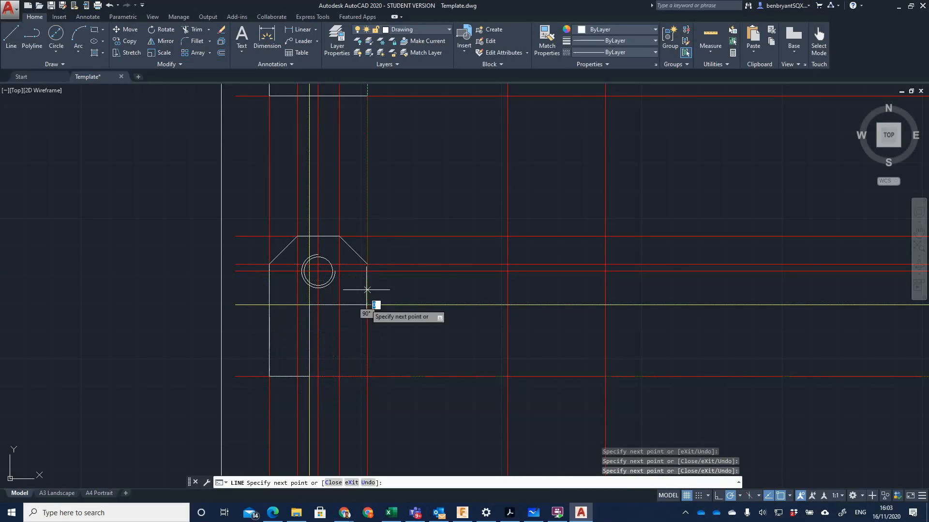
{"action": "left_click", "coordinate": [367, 265]}
{"action": "key", "text": "Escape"}
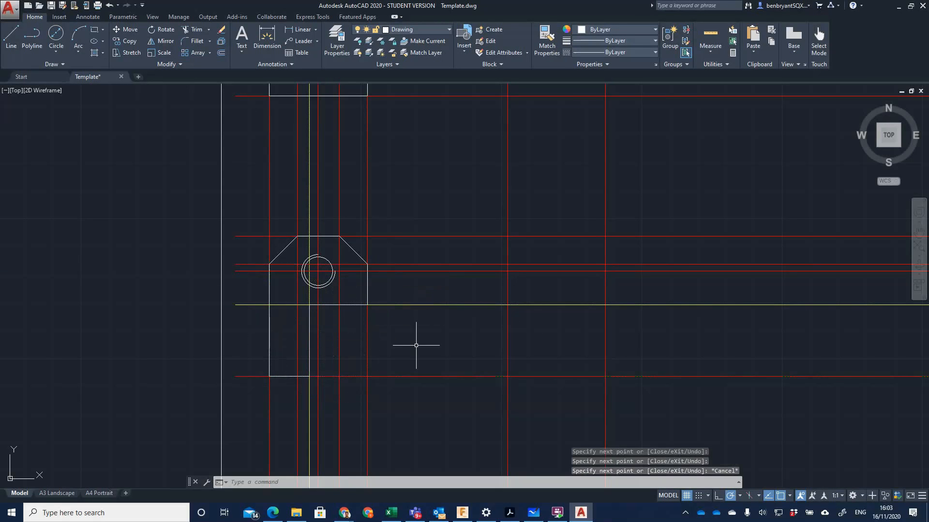
Reset the colour of the end view's two yellow construction lines to ByLayer.
{"action": "left_click", "coordinate": [412, 305]}
{"action": "left_click", "coordinate": [309, 387]}
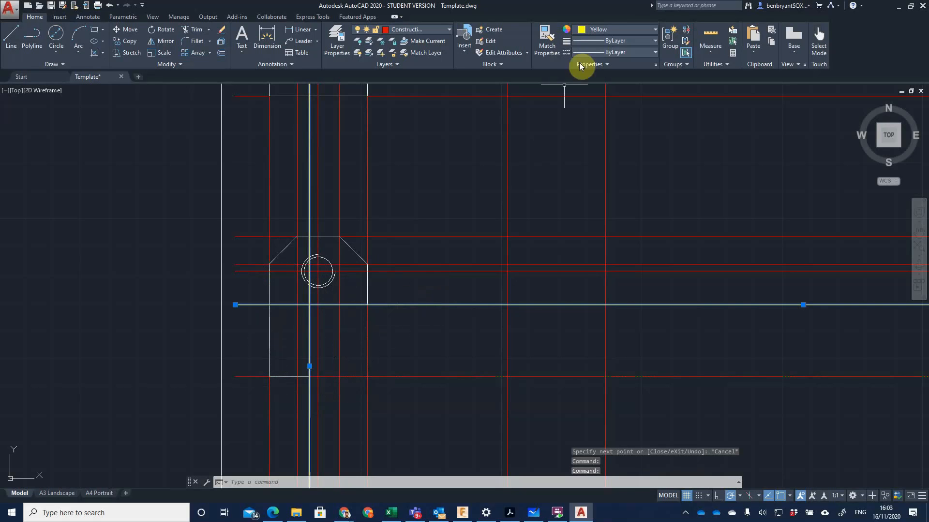
{"action": "left_click", "coordinate": [602, 29]}
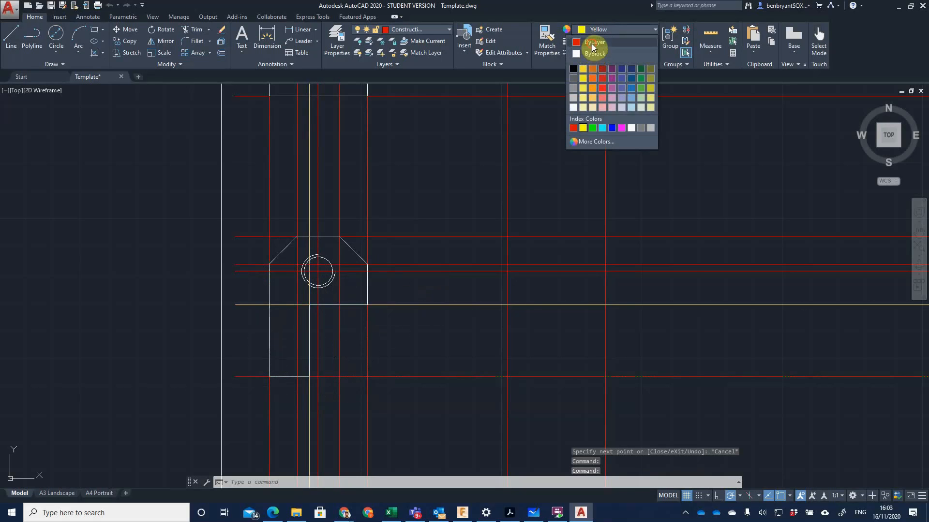
{"action": "left_click", "coordinate": [591, 43]}
{"action": "key", "text": "Escape"}
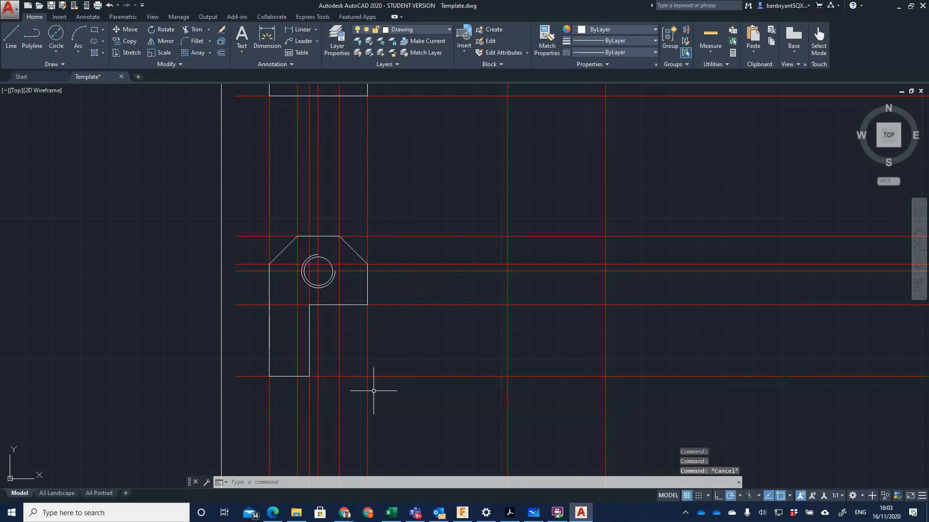
Examine the sloped view in the vice block PDF for the dimensions that locate its angled corner.
{"action": "key", "text": "alt+Tab"}
{"action": "scroll", "coordinate": [400, 266], "scroll_direction": "down", "scroll_amount": 2}
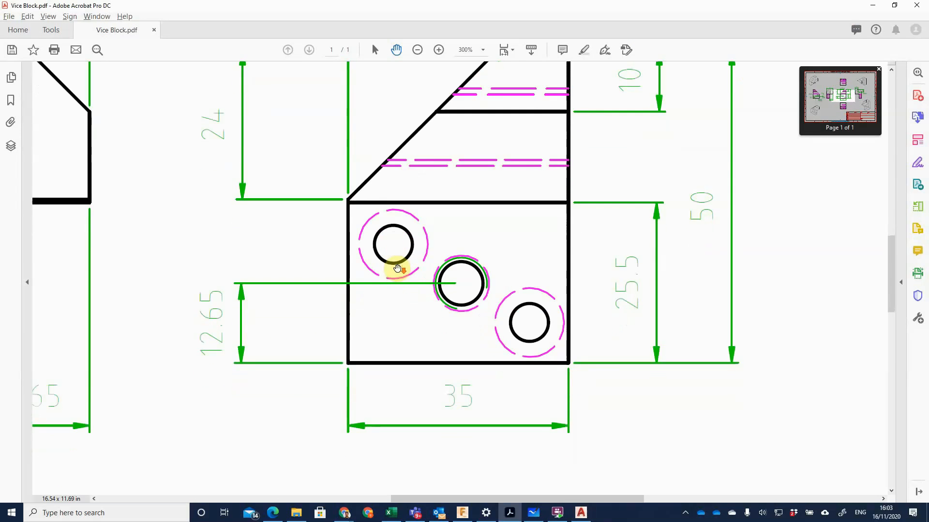
{"action": "scroll", "coordinate": [400, 267], "scroll_direction": "up", "scroll_amount": 1}
{"action": "scroll", "coordinate": [397, 268], "scroll_direction": "down", "scroll_amount": 5, "text": "ctrl"}
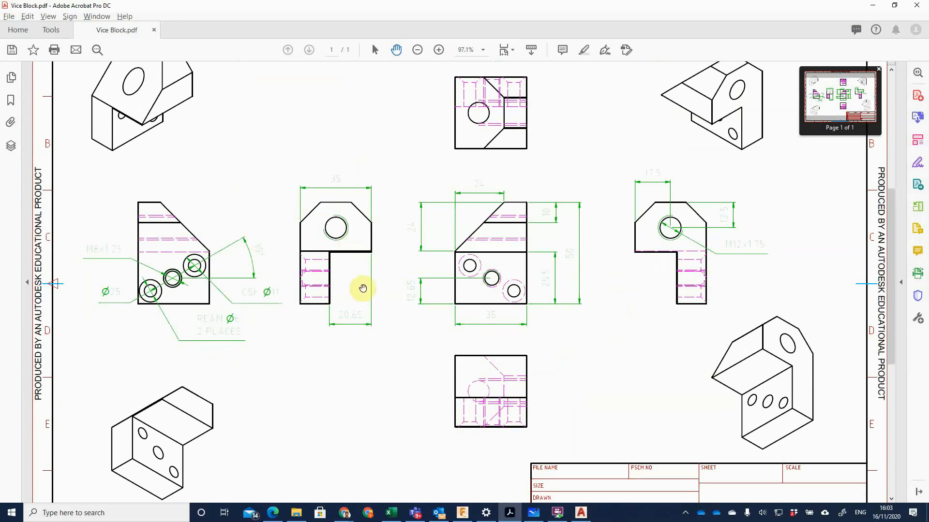
{"action": "scroll", "coordinate": [332, 253], "scroll_direction": "up", "scroll_amount": 1}
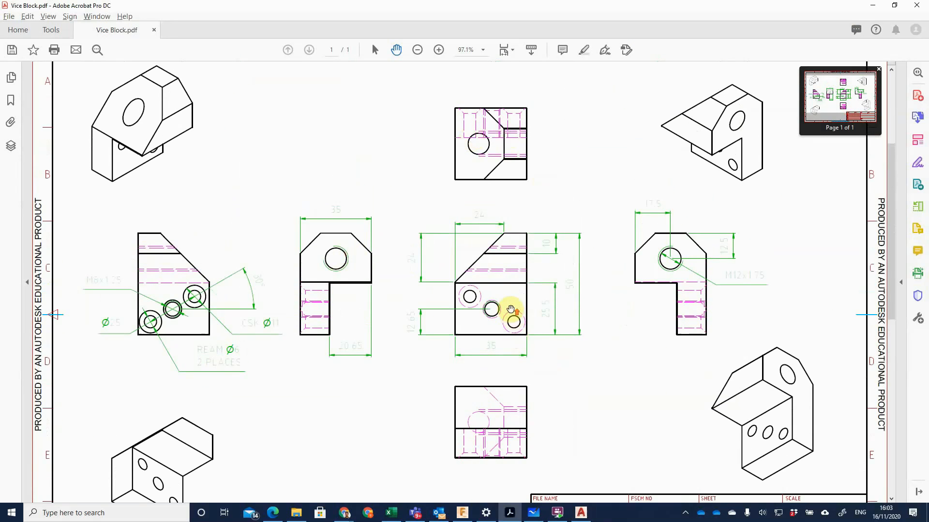
{"action": "scroll", "coordinate": [508, 312], "scroll_direction": "up", "scroll_amount": 3, "text": "ctrl"}
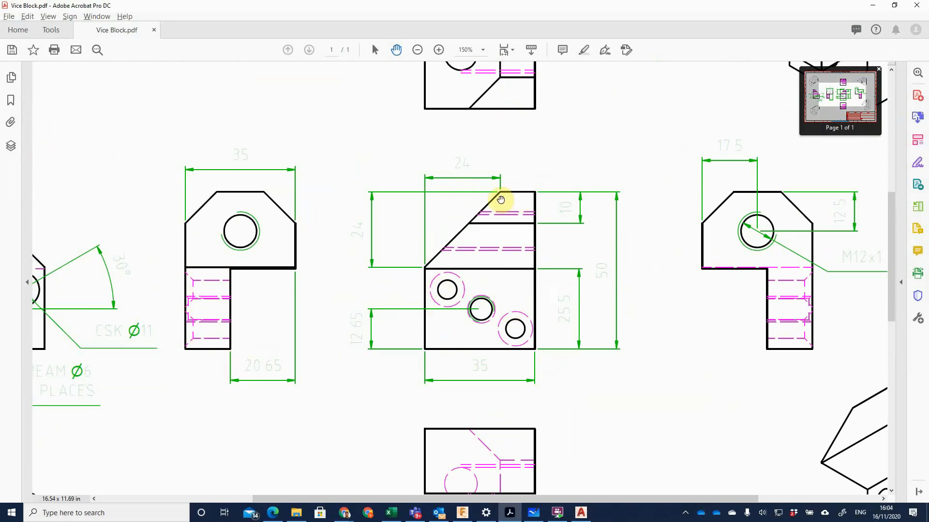
{"action": "key", "text": "alt"}
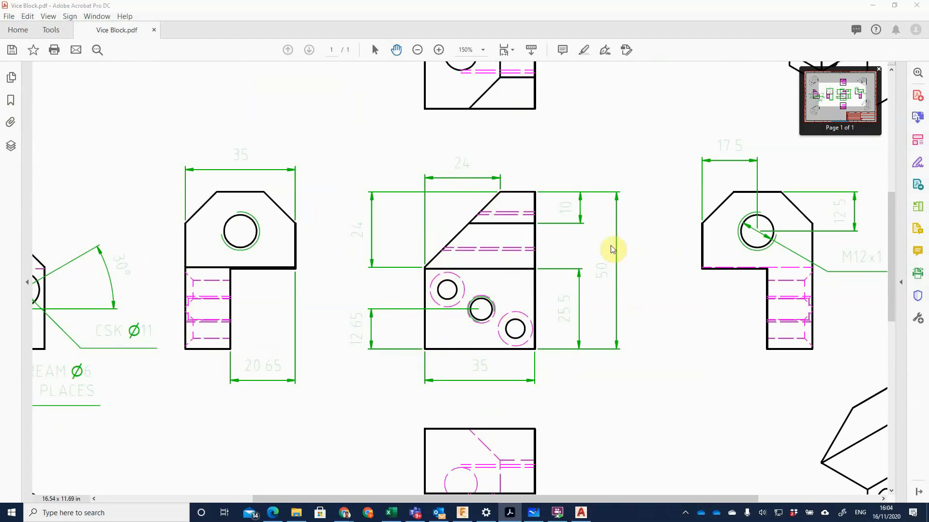
{"action": "left_click", "coordinate": [581, 512]}
{"action": "middle_click_drag", "start_coordinate": [565, 339], "coordinate": [460, 320]}
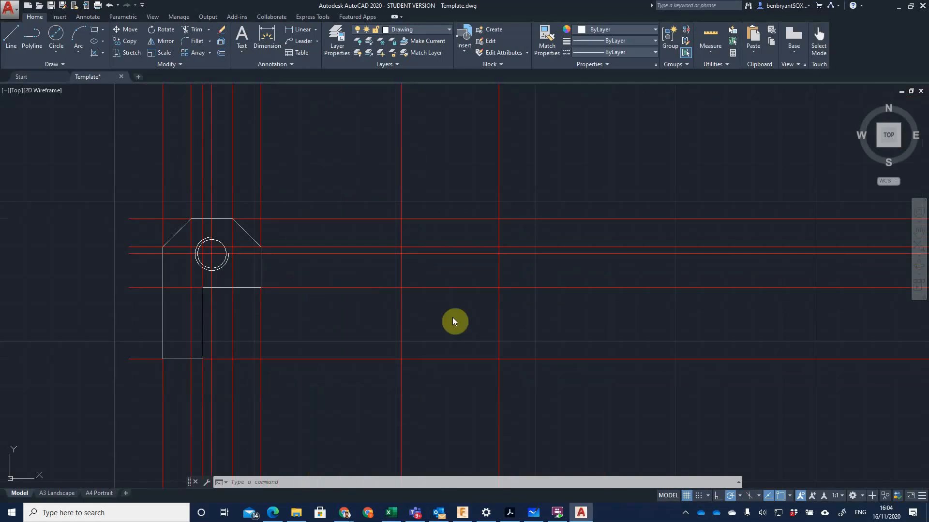
{"action": "key", "text": "alt+Tab"}
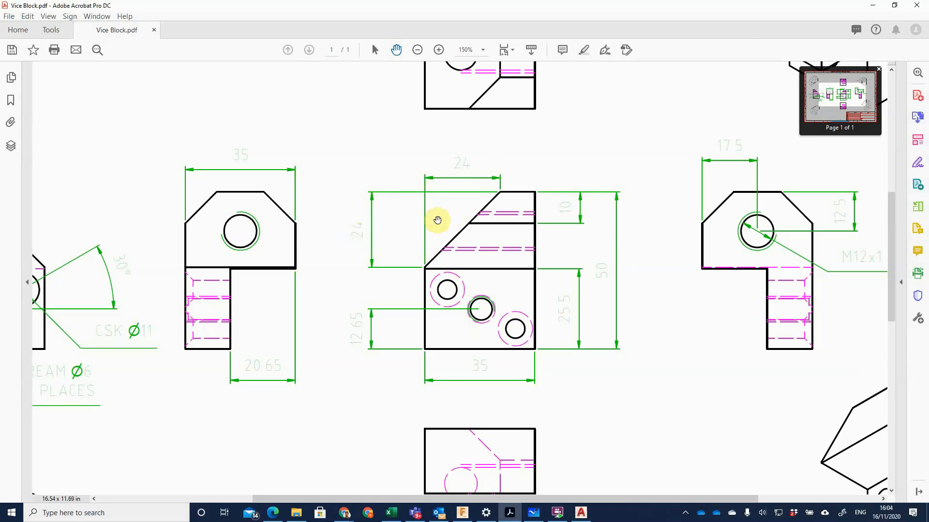
{"action": "key", "text": "alt+Tab"}
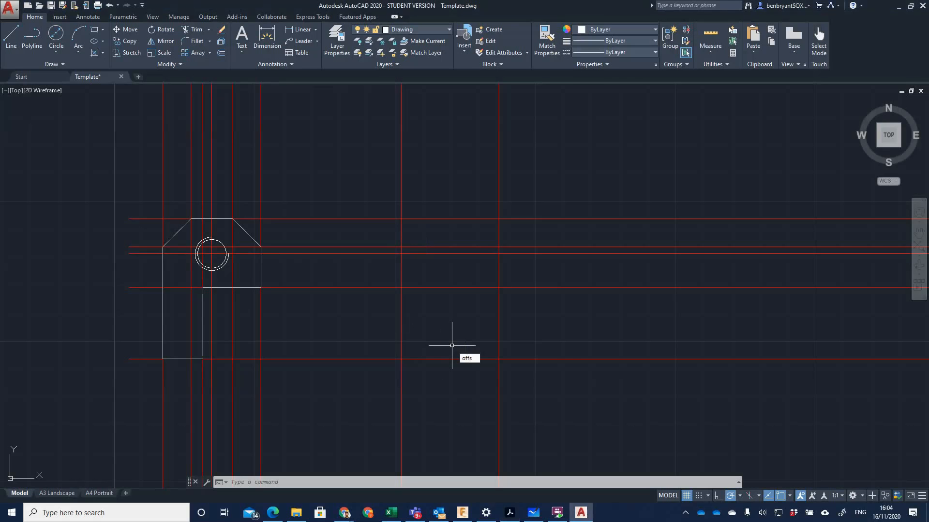
Offset the right-hand view's left vertical construction line 24 mm to the right and the top horizontal construction line 24 mm downward.
{"action": "type", "text": "offset"}
{"action": "key", "text": "Return"}
{"action": "type", "text": "24"}
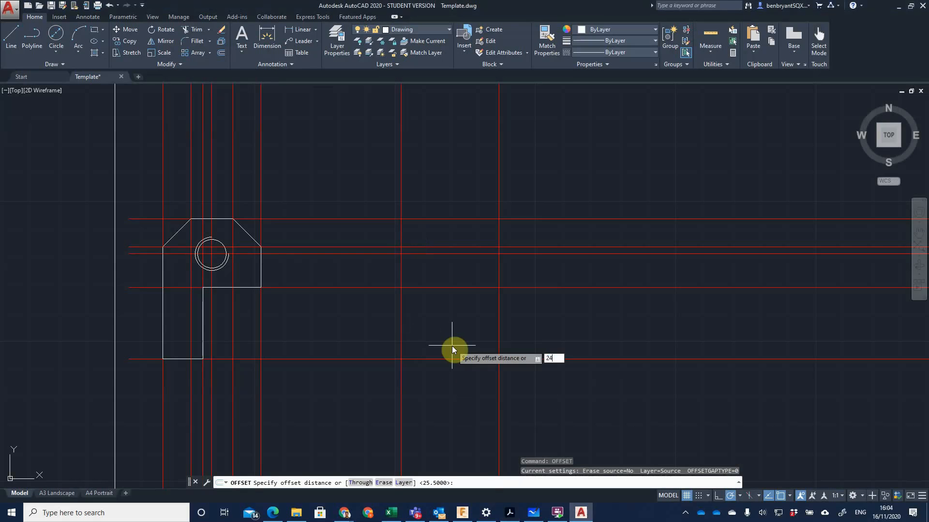
{"action": "key", "text": "Return"}
{"action": "left_click", "coordinate": [401, 316]}
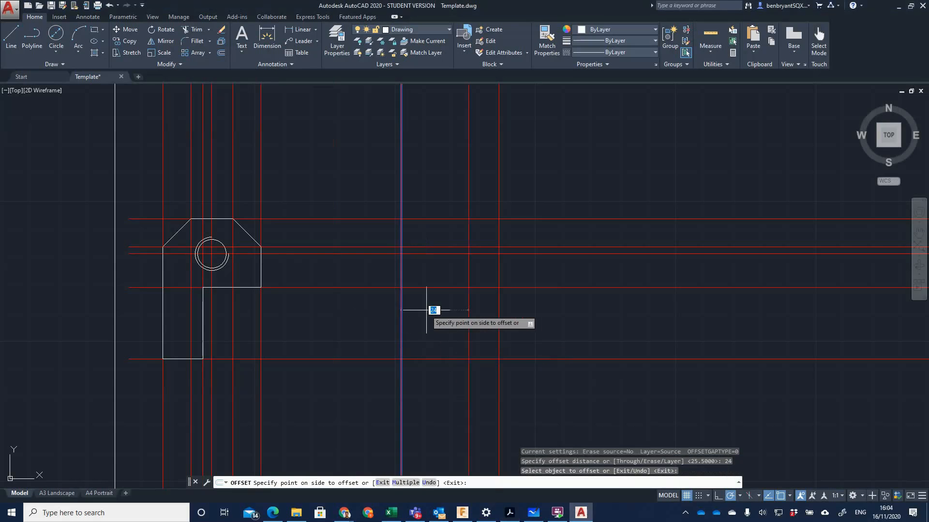
{"action": "left_click", "coordinate": [430, 306]}
{"action": "left_click", "coordinate": [455, 217]}
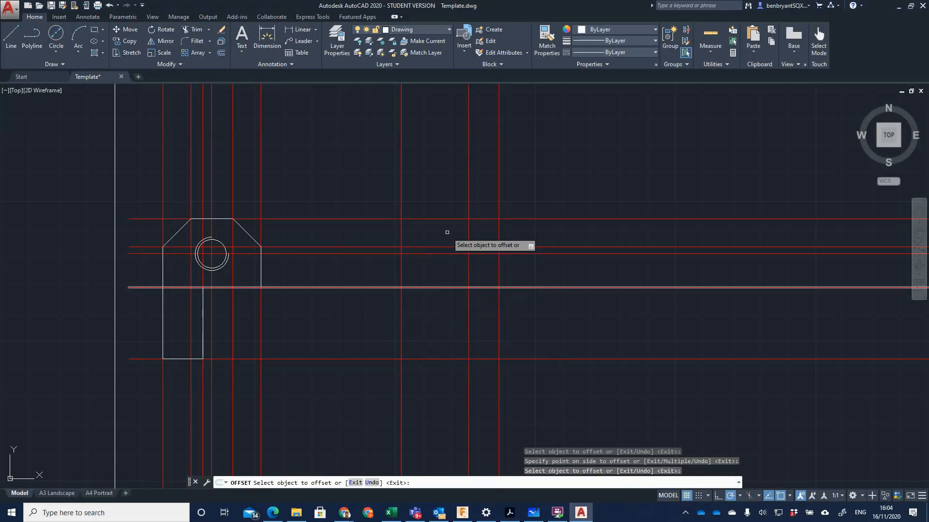
{"action": "left_click", "coordinate": [448, 219]}
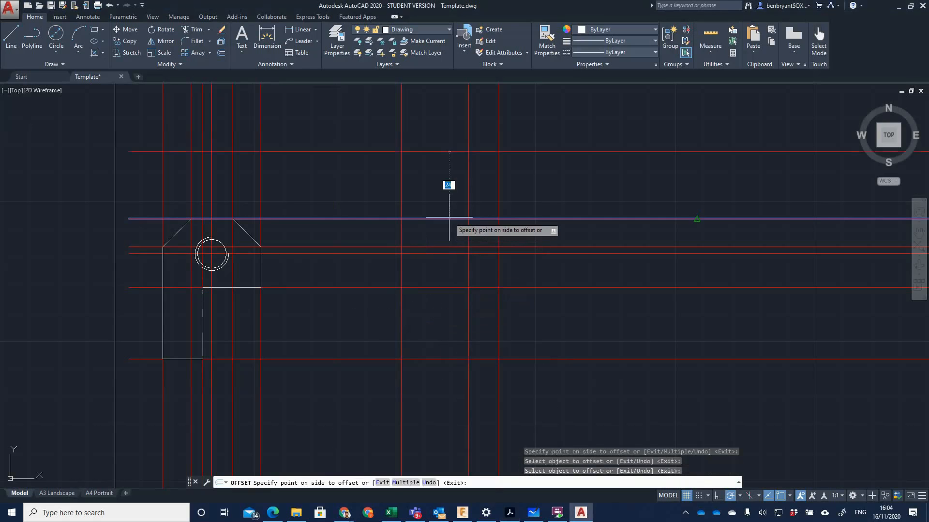
{"action": "left_click", "coordinate": [438, 303]}
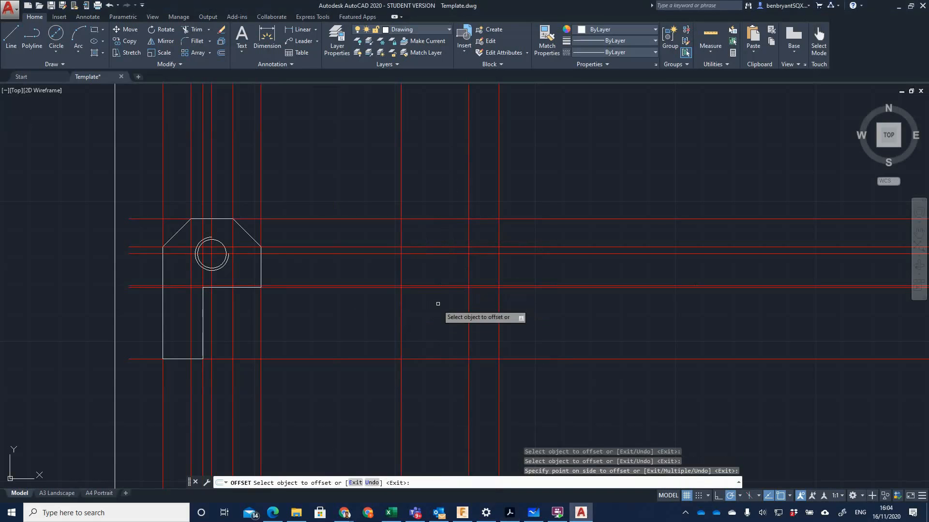
{"action": "key", "text": "Escape"}
Change the colour of the two new 24 mm offset lines, one vertical and one horizontal, to yellow.
{"action": "left_click", "coordinate": [469, 304]}
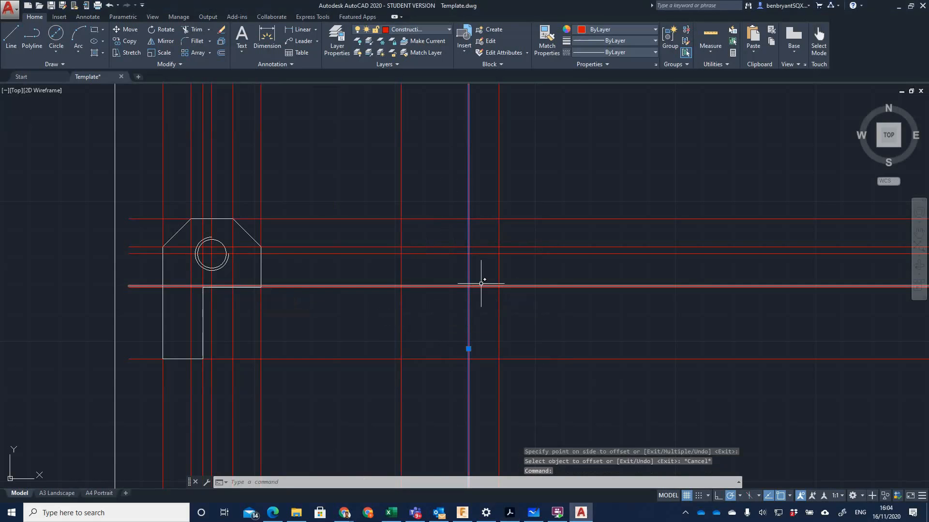
{"action": "left_click", "coordinate": [481, 286]}
{"action": "left_click", "coordinate": [480, 288]}
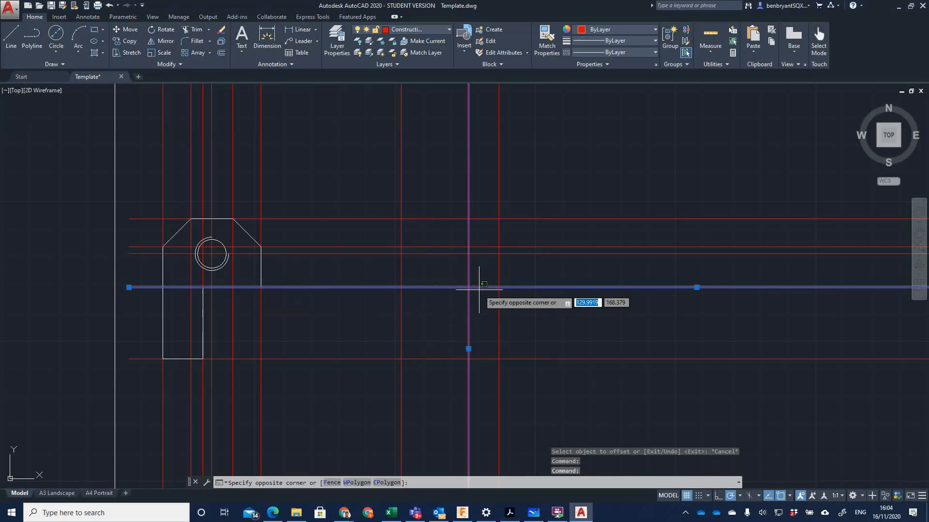
{"action": "key", "text": "Escape"}
{"action": "left_click", "coordinate": [479, 288], "text": "shift"}
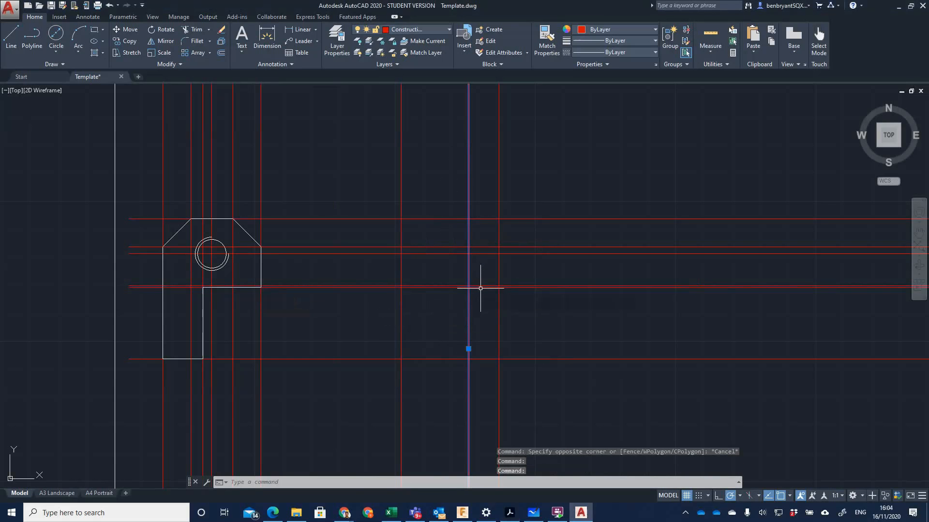
{"action": "left_click", "coordinate": [482, 286]}
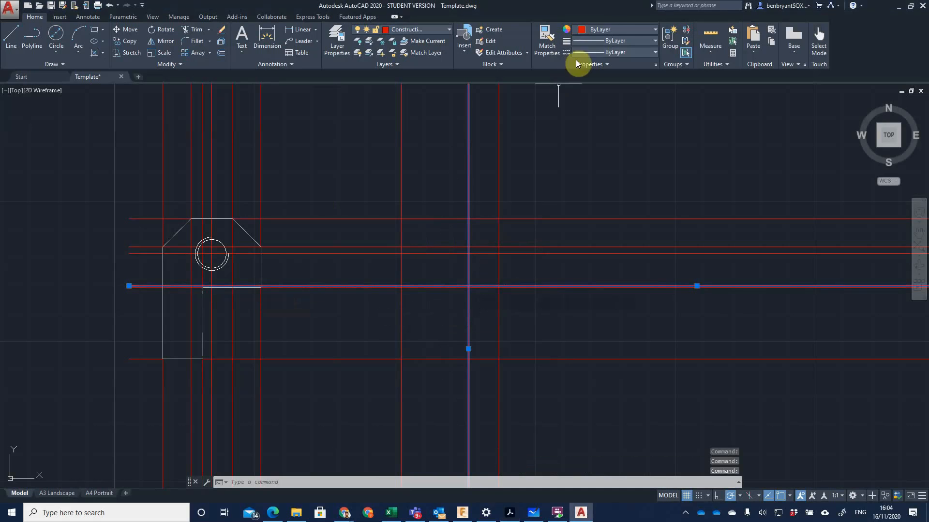
{"action": "left_click", "coordinate": [598, 25]}
{"action": "left_click", "coordinate": [584, 127]}
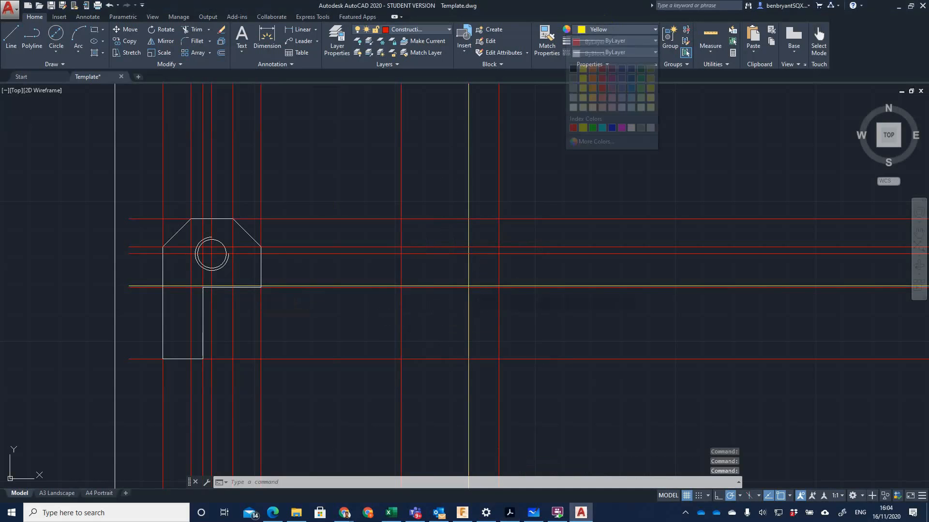
{"action": "key", "text": "Escape"}
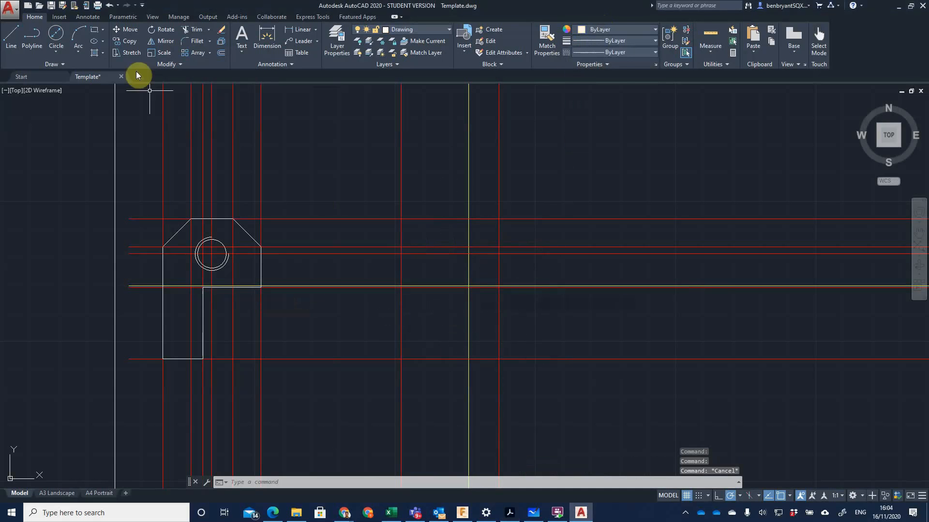
Draw the right-hand view's closed outline from the top of the slope, down the left edge, along the base and back around.
{"action": "left_click", "coordinate": [13, 35]}
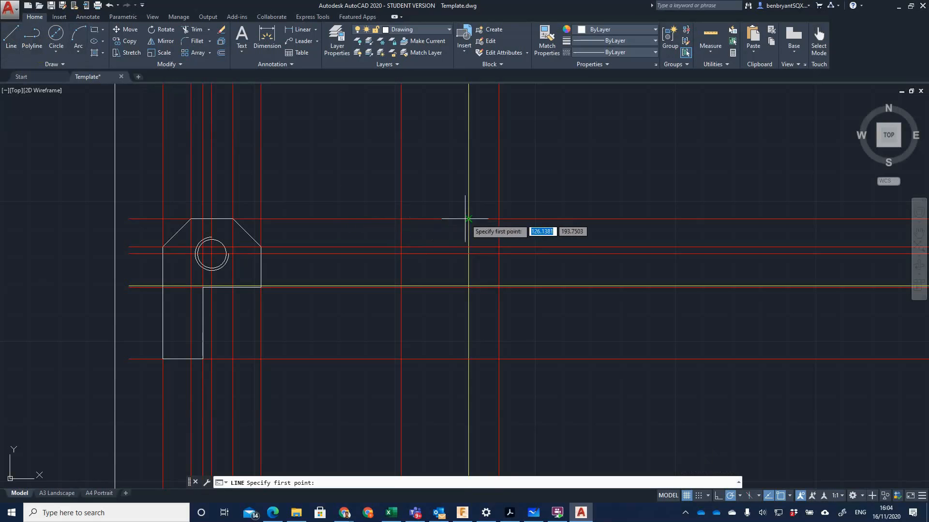
{"action": "left_click", "coordinate": [468, 219]}
{"action": "scroll", "coordinate": [400, 286], "scroll_direction": "up", "scroll_amount": 6}
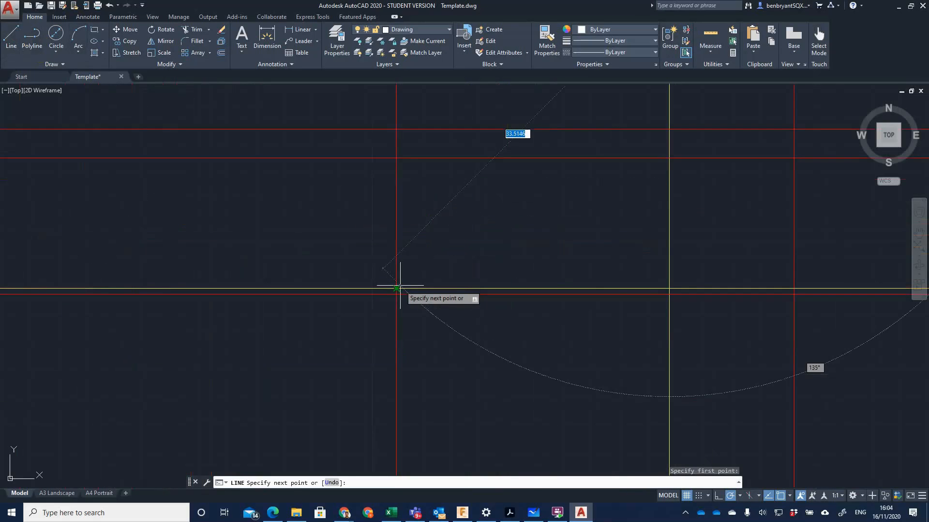
{"action": "scroll", "coordinate": [400, 287], "scroll_direction": "down", "scroll_amount": 4}
{"action": "left_click", "coordinate": [396, 289]}
{"action": "middle_click_drag", "start_coordinate": [440, 322], "coordinate": [400, 260]}
{"action": "scroll", "coordinate": [400, 260], "scroll_direction": "down", "scroll_amount": 3}
{"action": "left_click", "coordinate": [371, 347]}
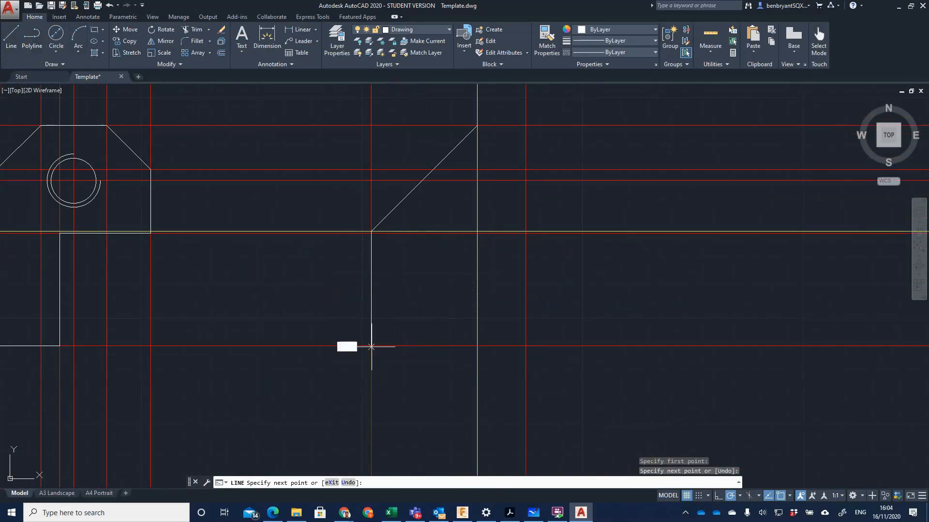
{"action": "left_click", "coordinate": [526, 346]}
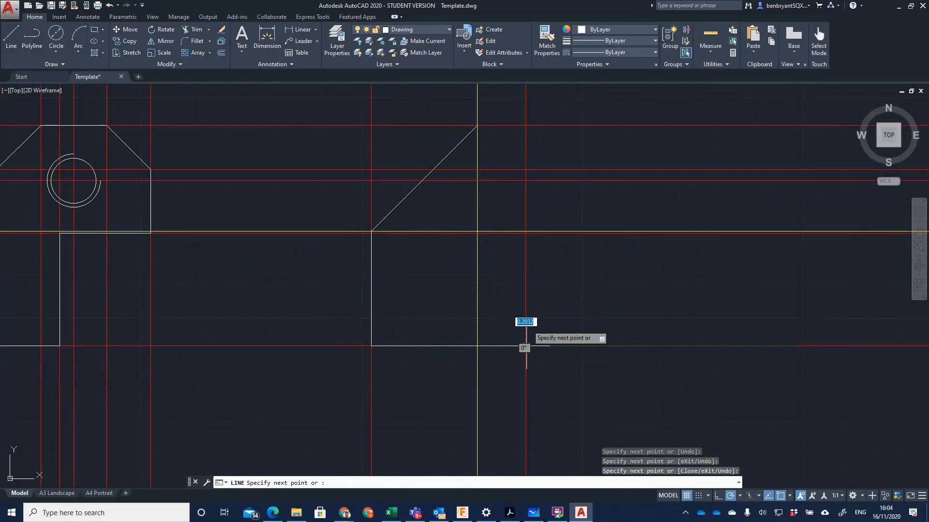
{"action": "left_click", "coordinate": [525, 125]}
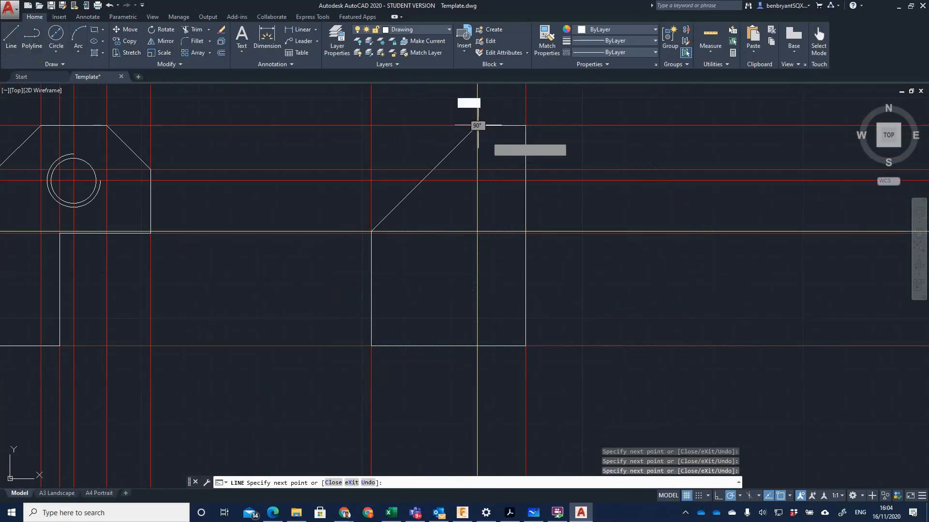
{"action": "key", "text": "Escape"}
Draw a horizontal line across the end view from its left edge to its right edge along the yellow construction line.
{"action": "middle_click_drag", "start_coordinate": [319, 294], "coordinate": [478, 306]}
{"action": "key", "text": "Return"}
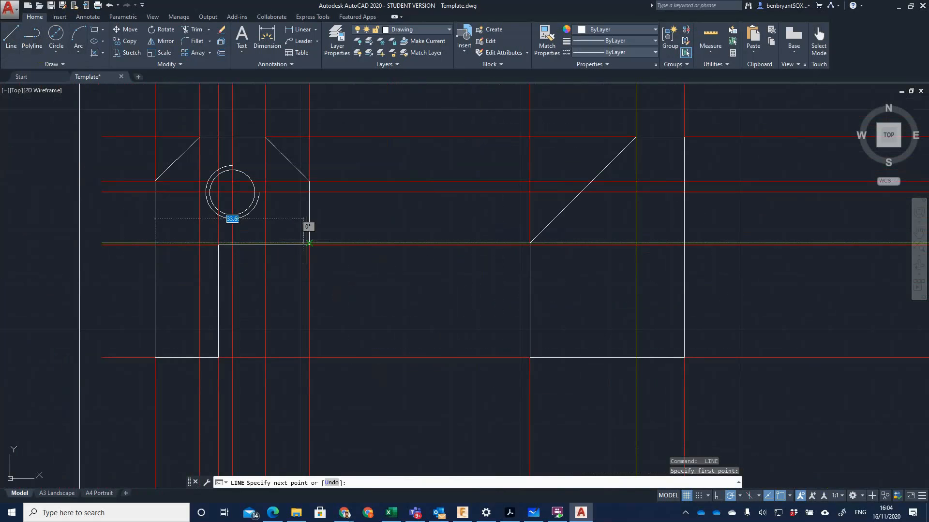
{"action": "left_click", "coordinate": [310, 244]}
{"action": "key", "text": "Escape"}
{"action": "middle_click_drag", "start_coordinate": [470, 289], "coordinate": [349, 287]}
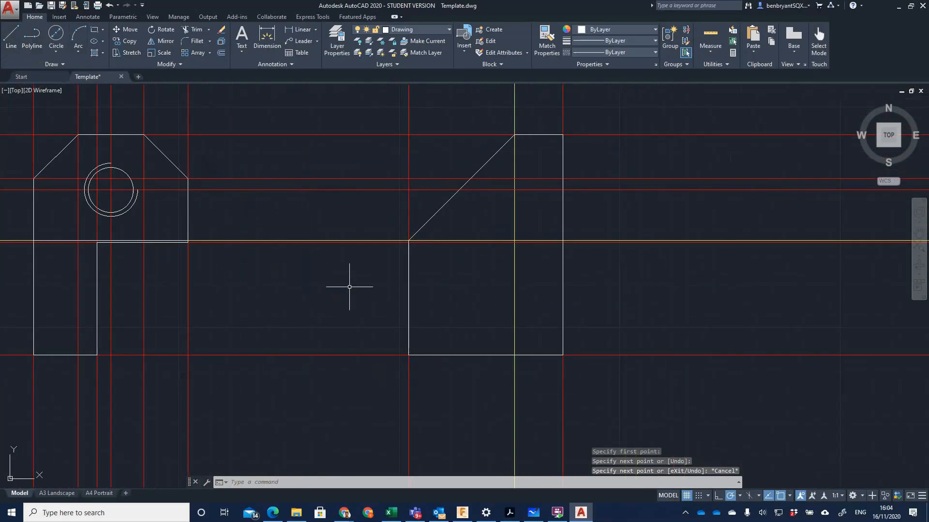
Check the middle hole's height in the vice block PDF and offset the bottom horizontal construction line 12.65 mm upward.
{"action": "key", "text": "alt+Tab"}
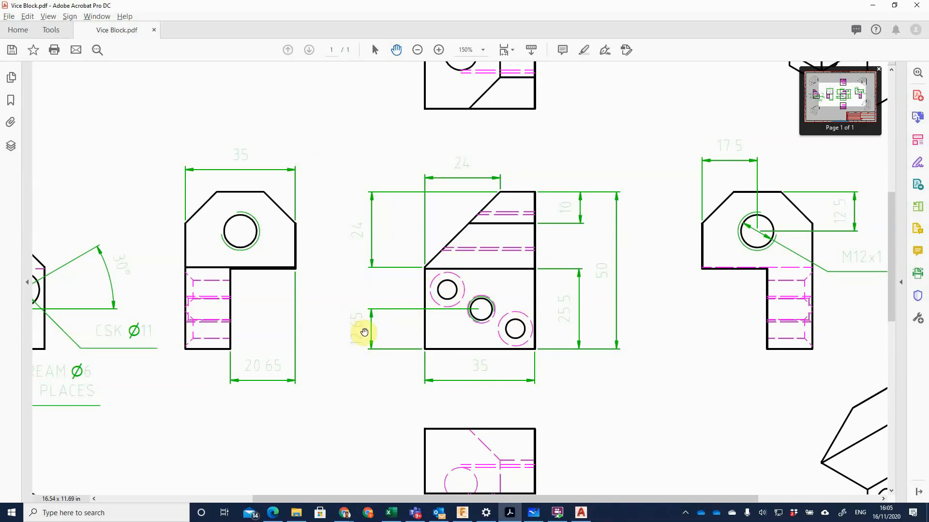
{"action": "key", "text": "alt+Tab"}
{"action": "type", "text": "offse"}
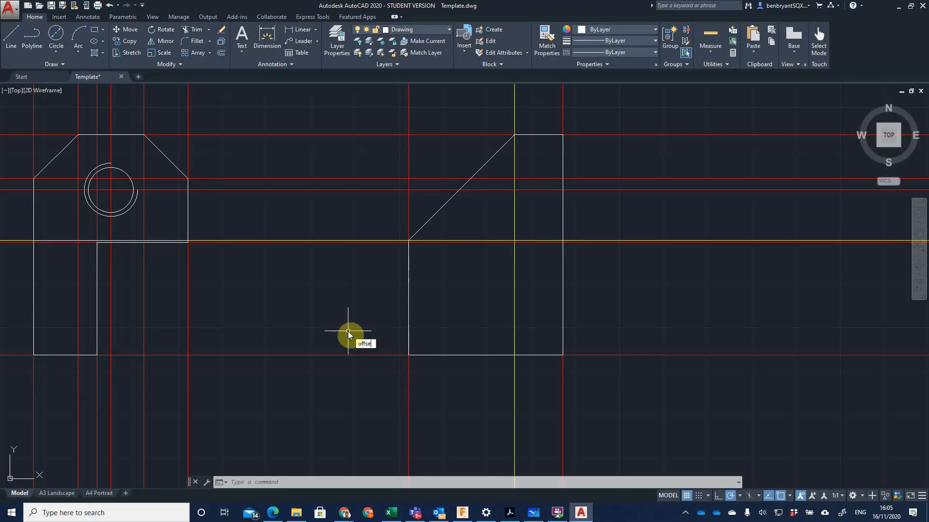
{"action": "type", "text": "t"}
{"action": "key", "text": "Return"}
{"action": "type", "text": "12.65"}
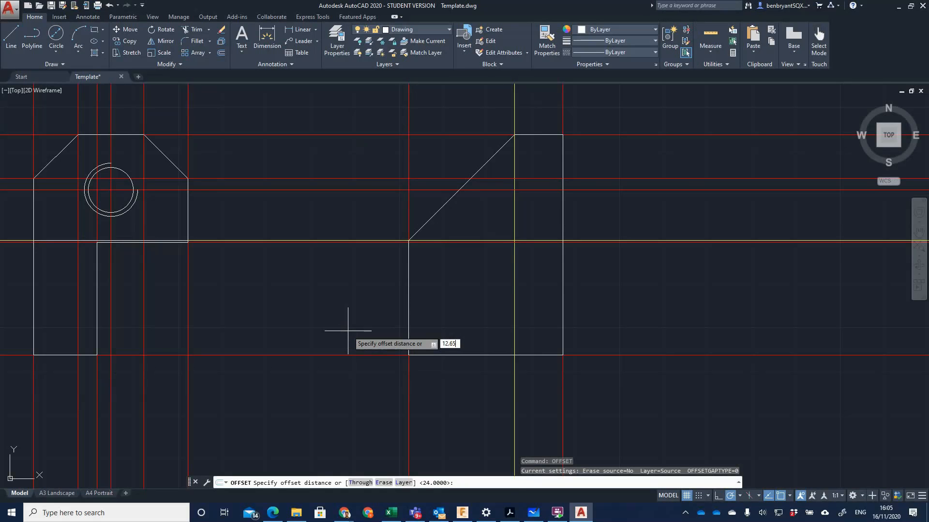
{"action": "key", "text": "Return"}
{"action": "left_click", "coordinate": [339, 355]}
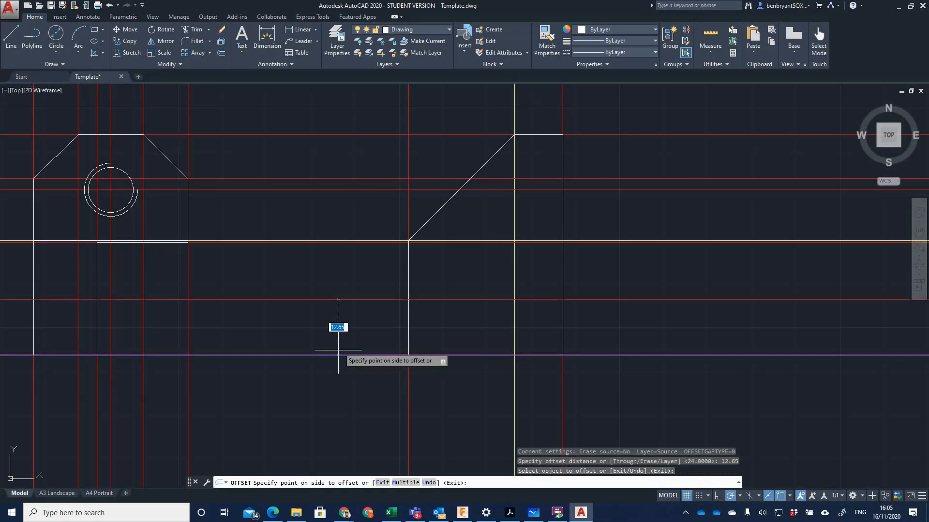
{"action": "left_click", "coordinate": [345, 308]}
{"action": "key", "text": "alt+Tab"}
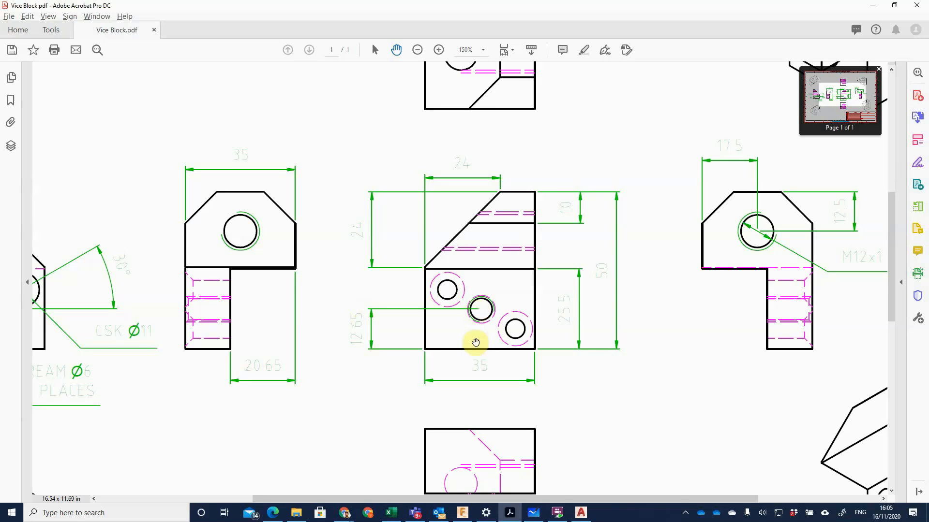
{"action": "key", "text": "alt+Tab"}
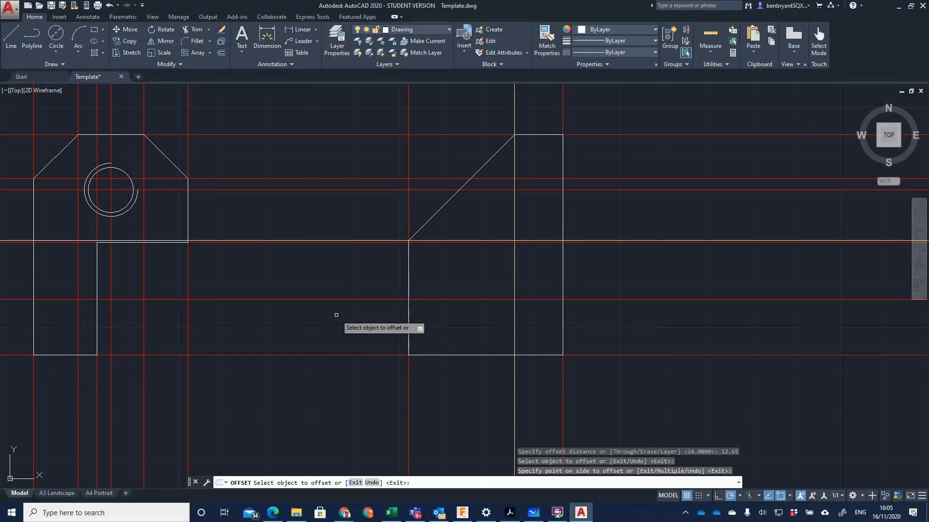
Offset the end view's left vertical construction line 17.5 mm toward the inside of the view.
{"action": "key", "text": "Return"}
{"action": "key", "text": "Return"}
{"action": "type", "text": "17.5"}
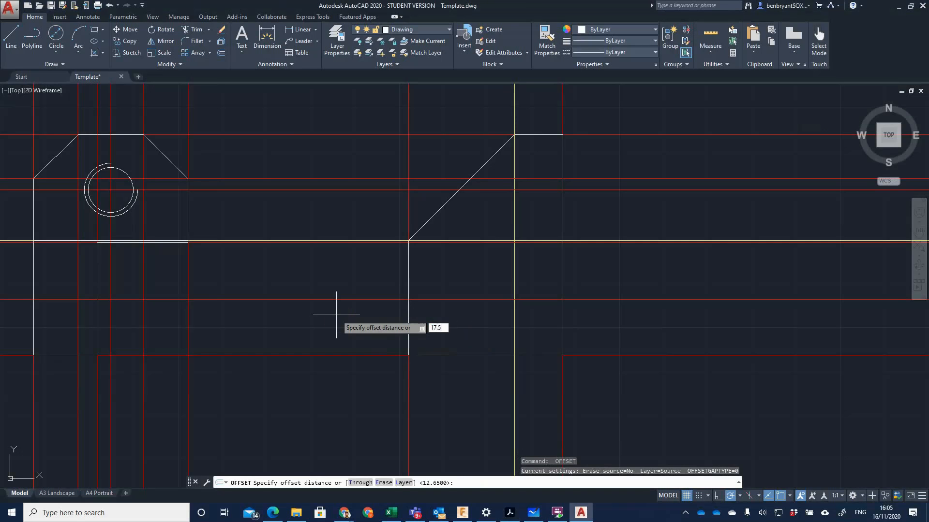
{"action": "key", "text": "Return"}
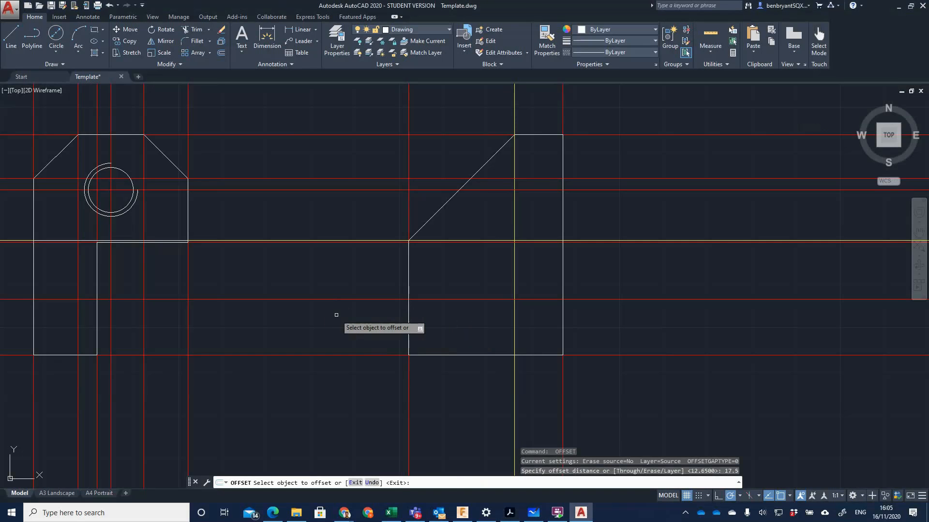
{"action": "left_click", "coordinate": [409, 380]}
{"action": "left_click", "coordinate": [496, 383]}
{"action": "key", "text": "Escape"}
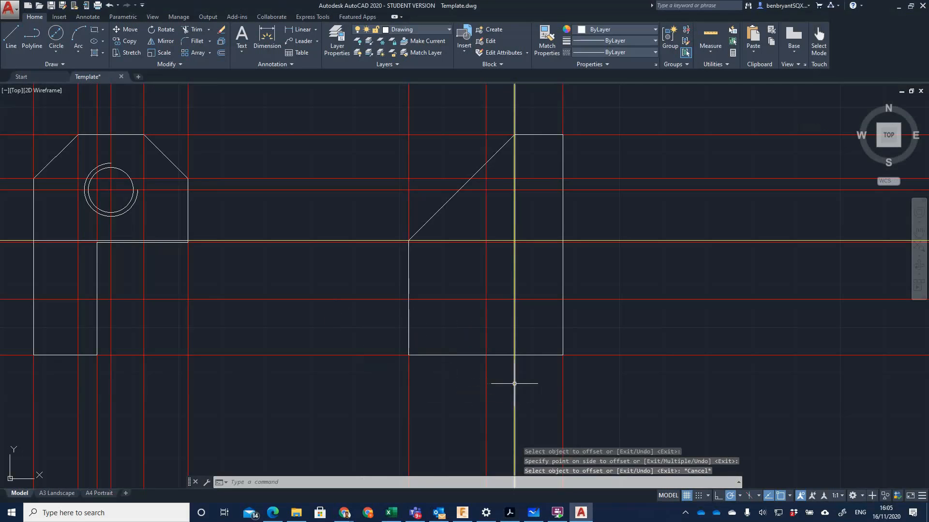
Set the colour of the two yellow construction lines, one vertical and one horizontal, back to ByLayer.
{"action": "left_click", "coordinate": [516, 382]}
{"action": "left_click", "coordinate": [515, 383]}
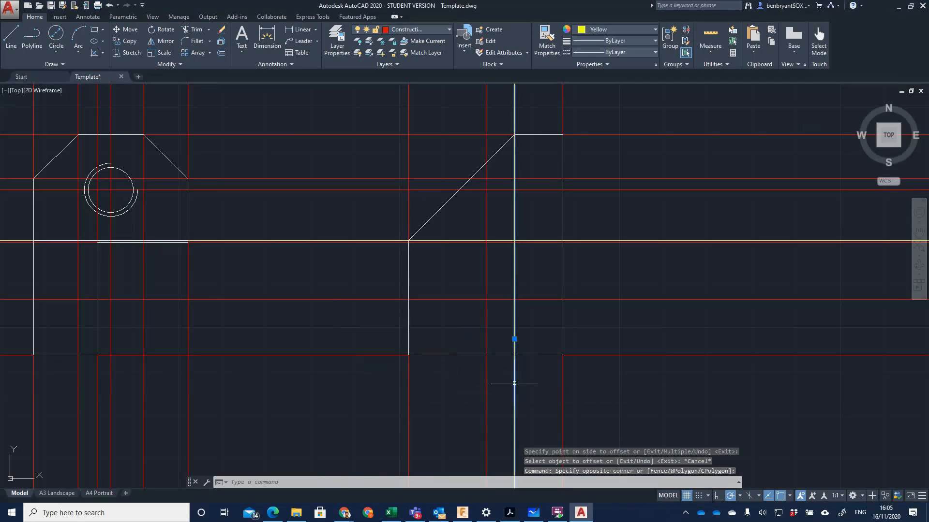
{"action": "left_click", "coordinate": [596, 241]}
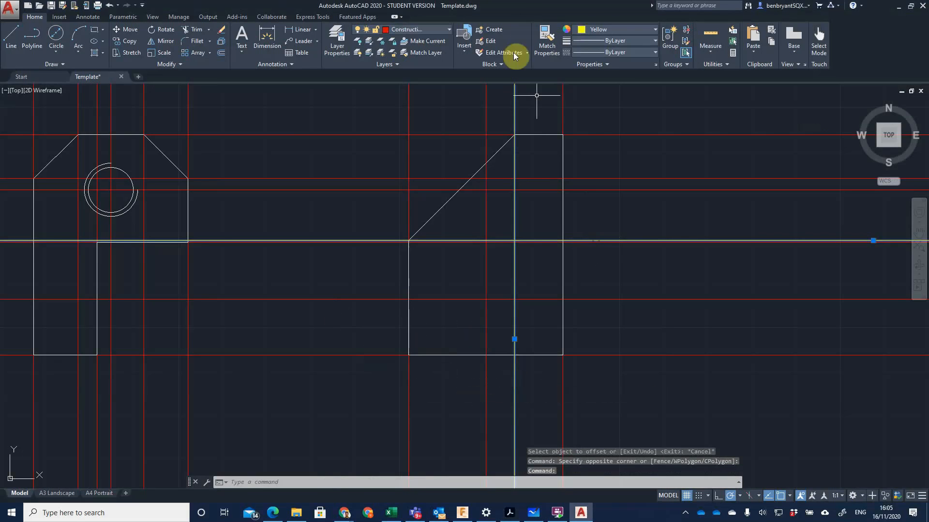
{"action": "left_click", "coordinate": [593, 29]}
{"action": "left_click", "coordinate": [599, 53]}
{"action": "key", "text": "Escape"}
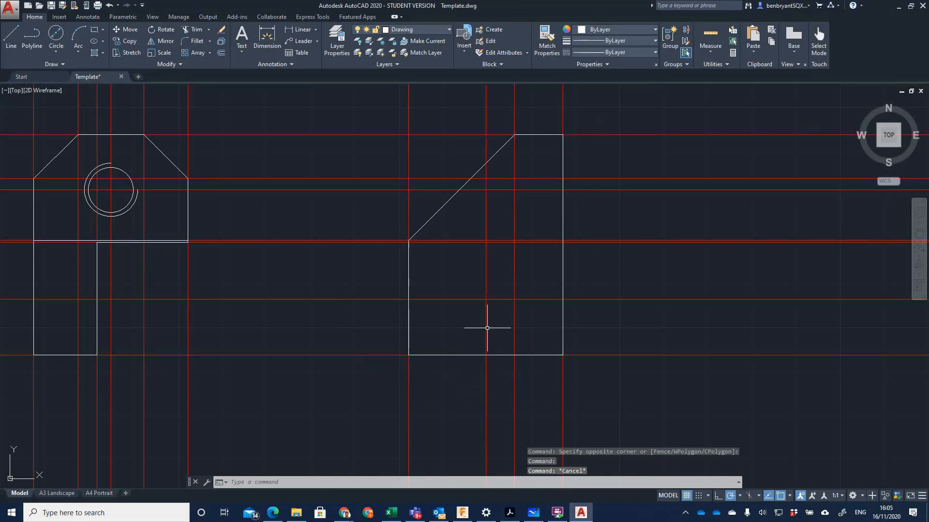
Change the colour of the 17.5 mm vertical and 12.65 mm horizontal offset lines to yellow.
{"action": "left_click", "coordinate": [486, 332]}
{"action": "left_click", "coordinate": [532, 300]}
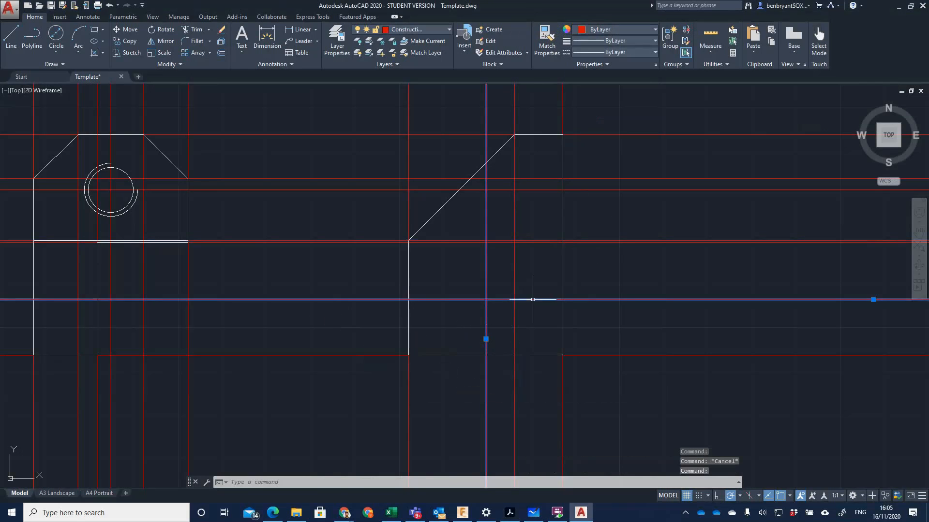
{"action": "left_click", "coordinate": [591, 29]}
{"action": "left_click", "coordinate": [585, 127]}
{"action": "key", "text": "Escape"}
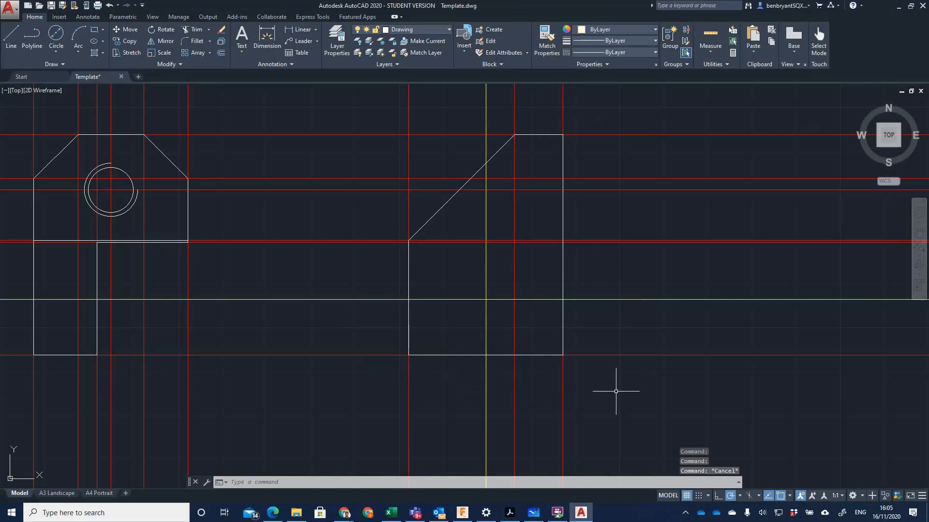
Check the middle hole in the vice block PDF and draw an 8 mm diameter circle where the two yellow lines cross.
{"action": "key", "text": "alt+Tab"}
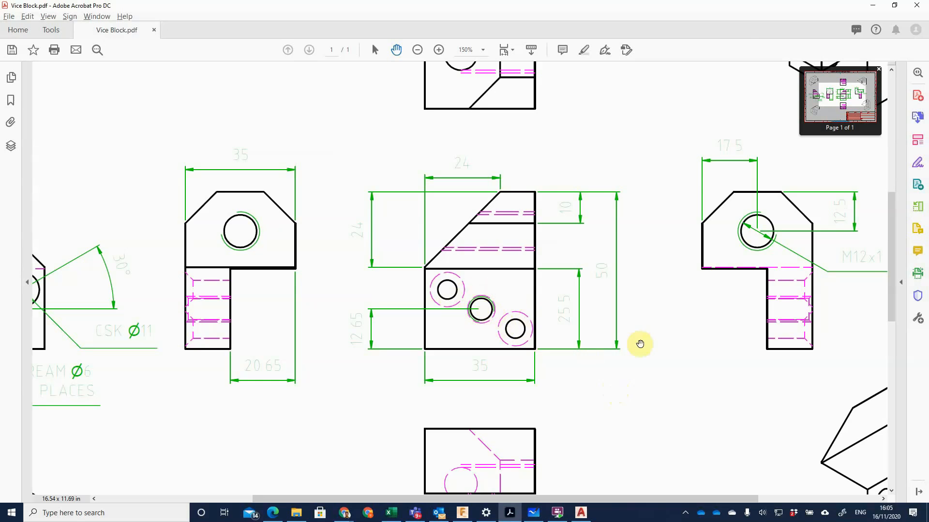
{"action": "key", "text": "alt+Tab"}
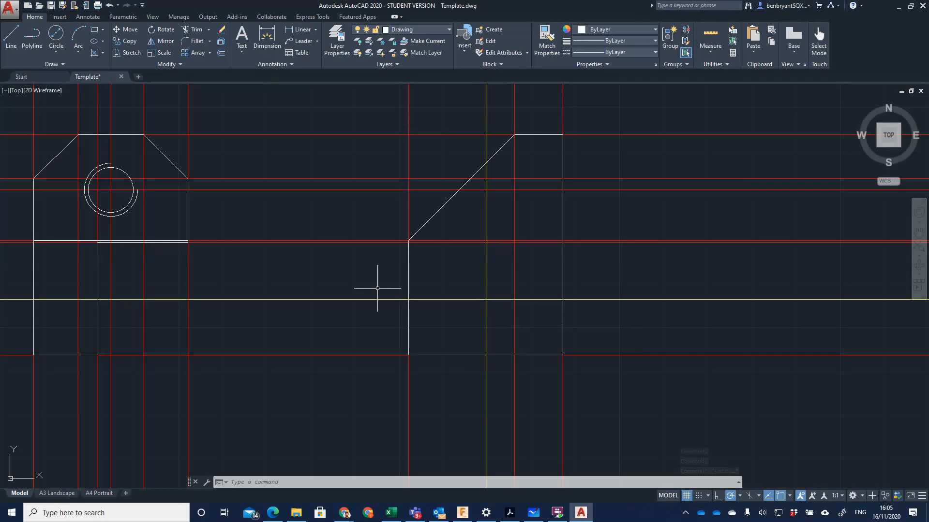
{"action": "left_click", "coordinate": [54, 39]}
{"action": "left_click", "coordinate": [486, 300]}
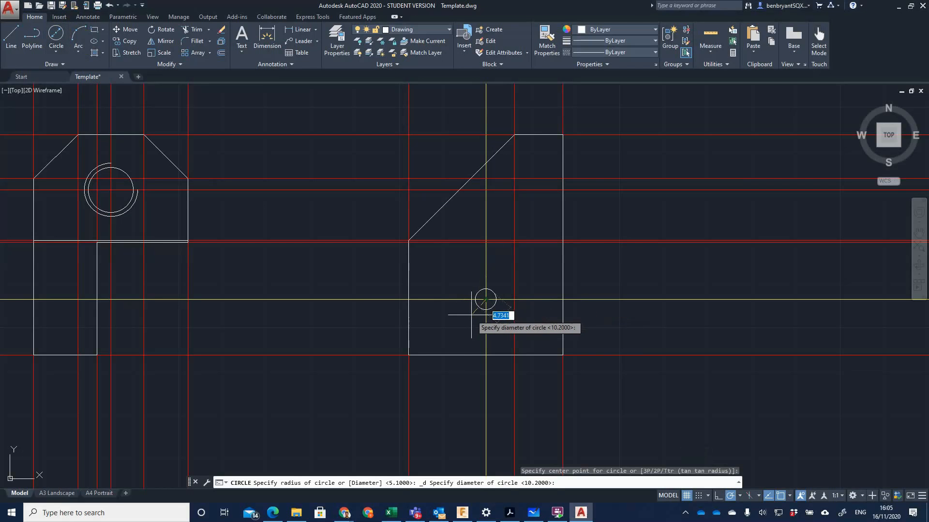
{"action": "type", "text": "8"}
{"action": "key", "text": "Return"}
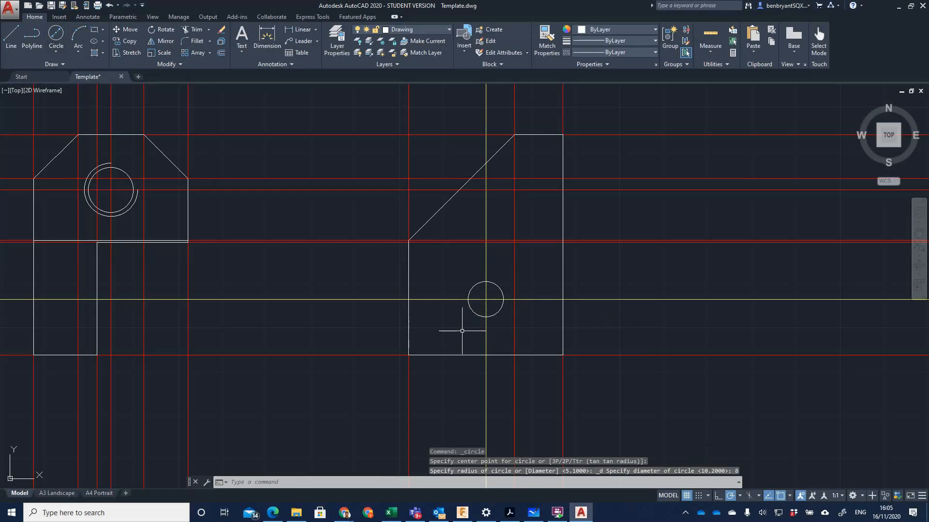
Try a concentric circle with a 7.1 mm radius around the 8 mm circle, and erase it.
{"action": "key", "text": "space"}
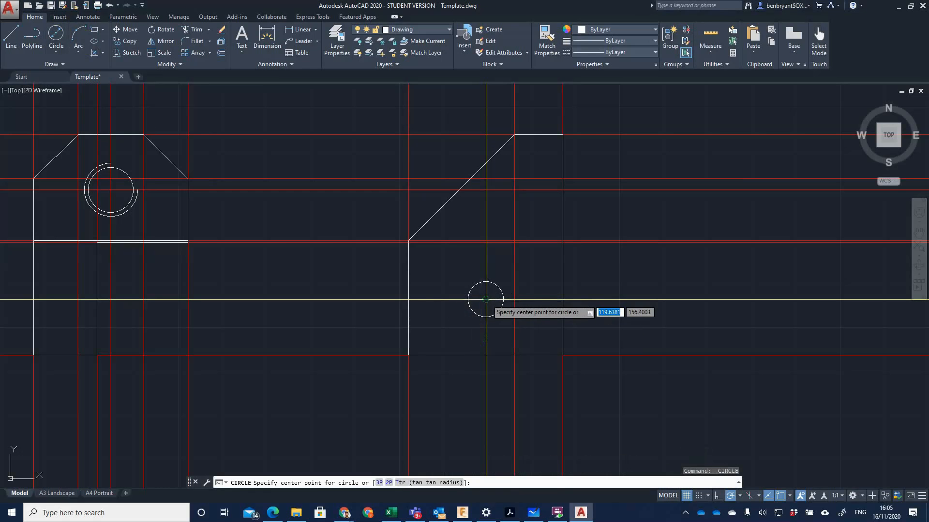
{"action": "left_click", "coordinate": [485, 300]}
{"action": "type", "text": "7.1"}
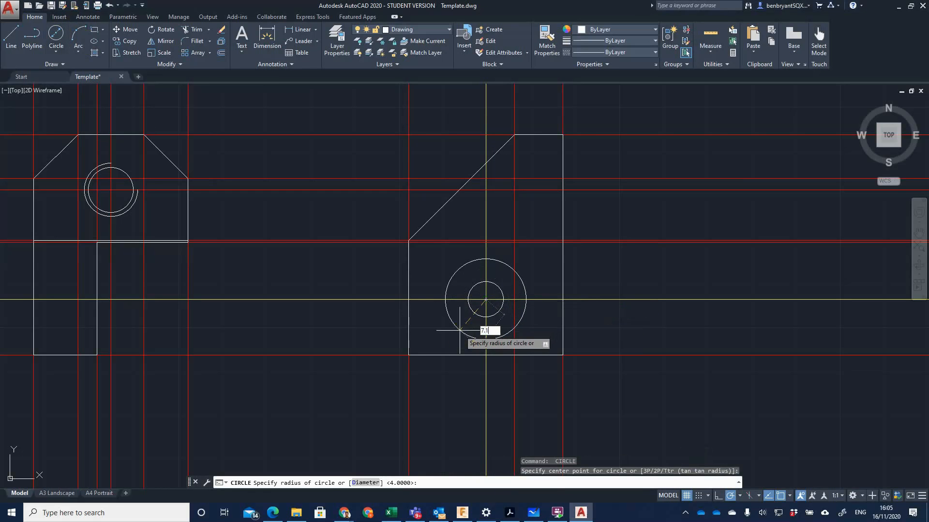
{"action": "key", "text": "Return"}
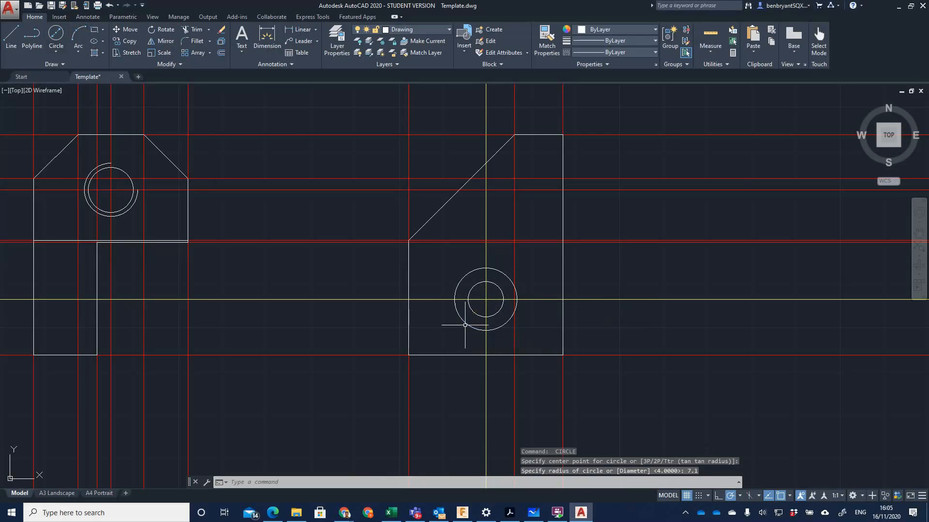
{"action": "left_click", "coordinate": [464, 325]}
{"action": "key", "text": "Delete"}
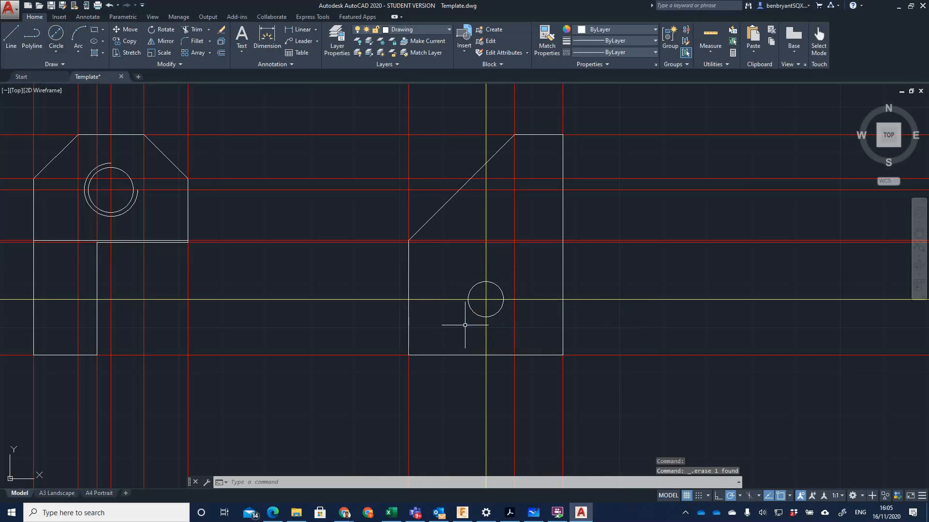
{"action": "type", "text": "c"}
{"action": "key", "text": "Return"}
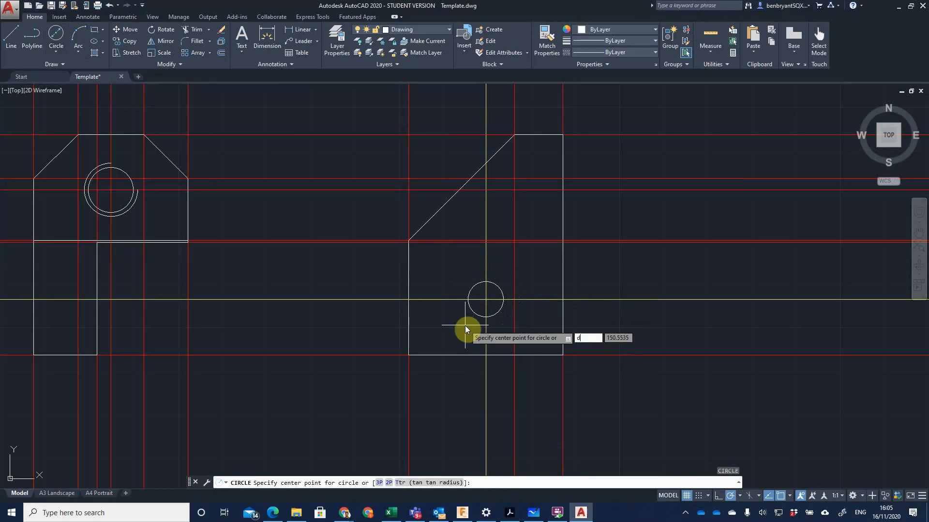
{"action": "key", "text": "BackSpace"}
{"action": "left_click", "coordinate": [498, 300]}
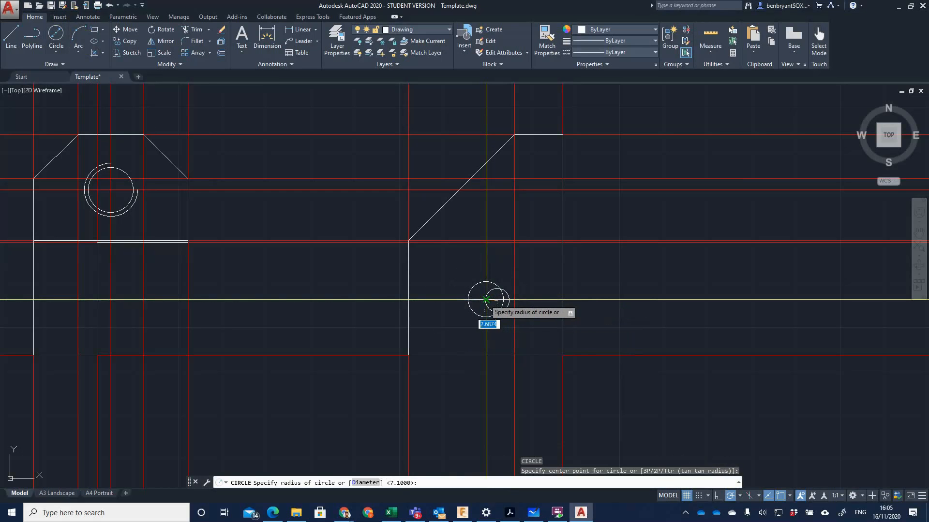
{"action": "key", "text": "Escape"}
Draw a 7.1 mm diameter circle concentric with the 8 mm circle at the yellow lines' intersection.
{"action": "key", "text": "Return"}
{"action": "left_click", "coordinate": [485, 299]}
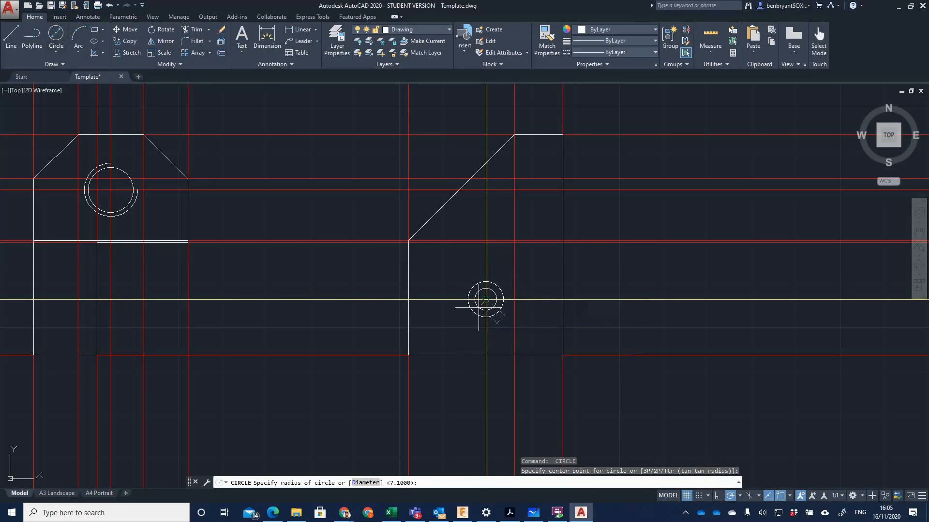
{"action": "type", "text": "d"}
{"action": "key", "text": "Return"}
{"action": "type", "text": "7.1"}
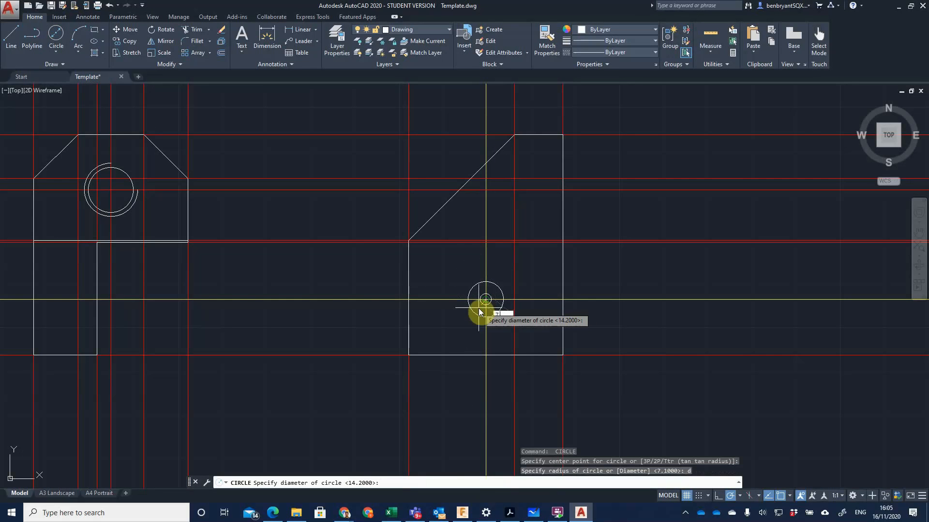
{"action": "key", "text": "Return"}
Trim away the upper-right quarter of the 8 mm circle using the yellow centre lines as cutting edges.
{"action": "scroll", "coordinate": [493, 309], "scroll_direction": "up", "scroll_amount": 4}
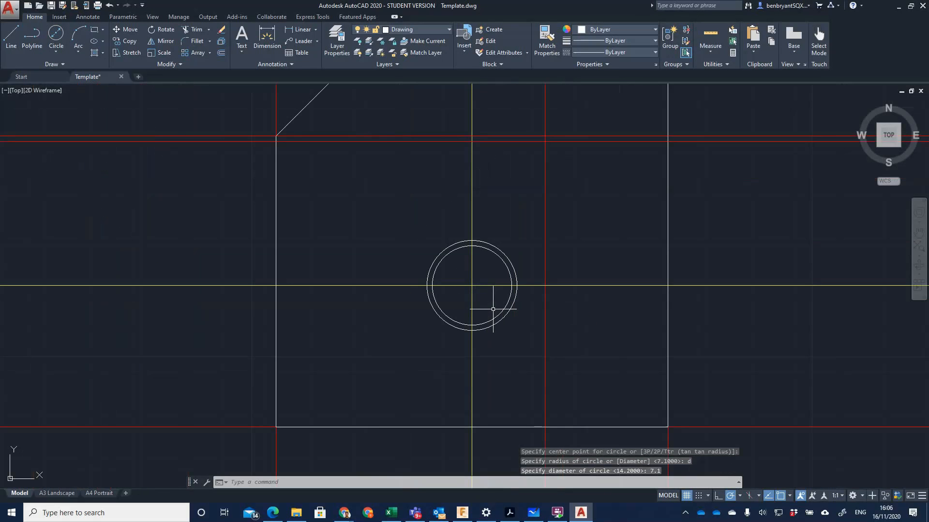
{"action": "type", "text": "tri"}
{"action": "key", "text": "Return"}
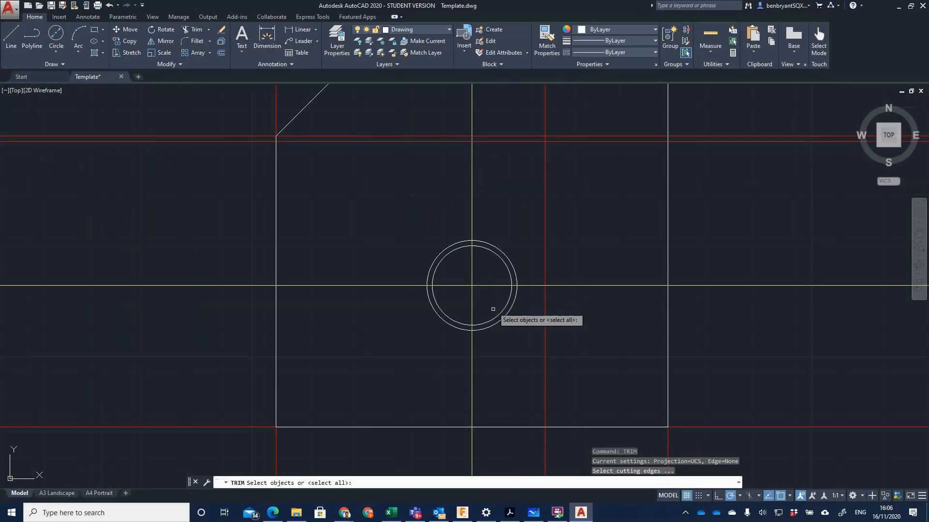
{"action": "left_click", "coordinate": [503, 254]}
{"action": "left_click", "coordinate": [474, 212]}
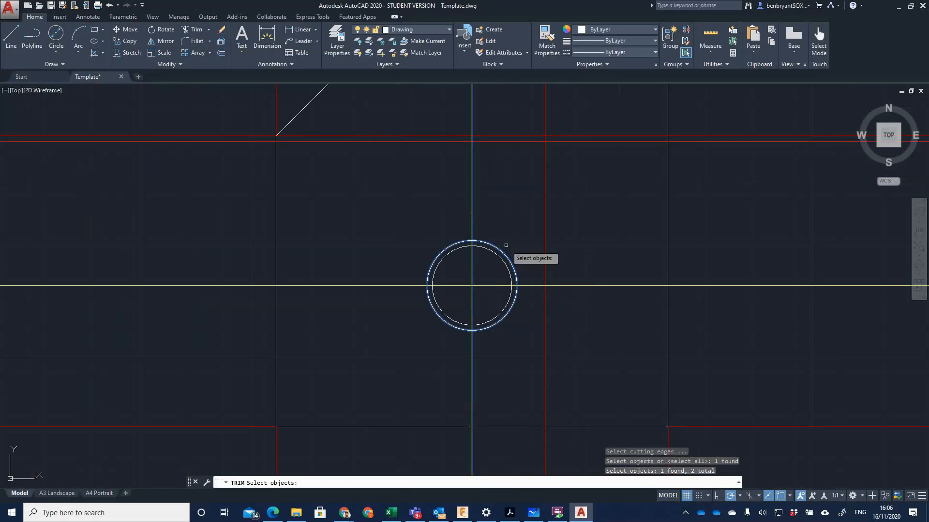
{"action": "left_click", "coordinate": [530, 285]}
{"action": "key", "text": "Return"}
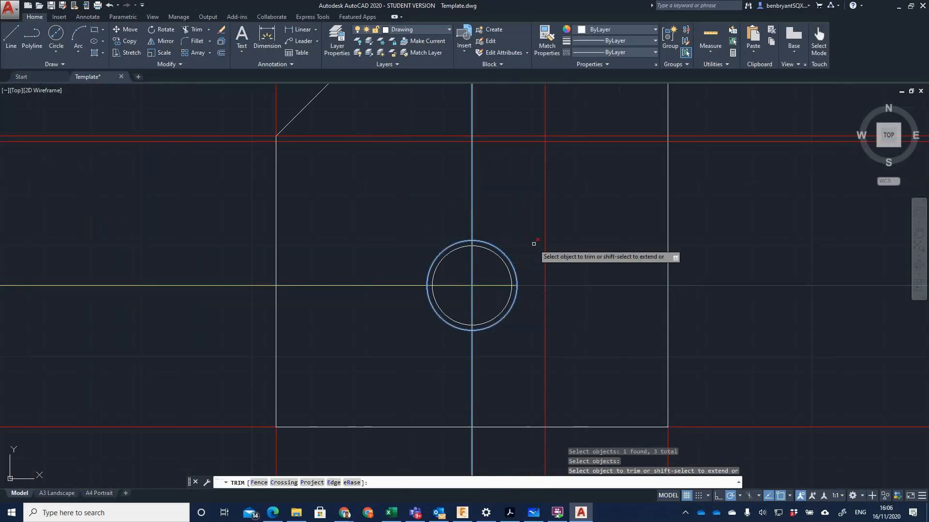
{"action": "left_click", "coordinate": [504, 254]}
{"action": "key", "text": "Return"}
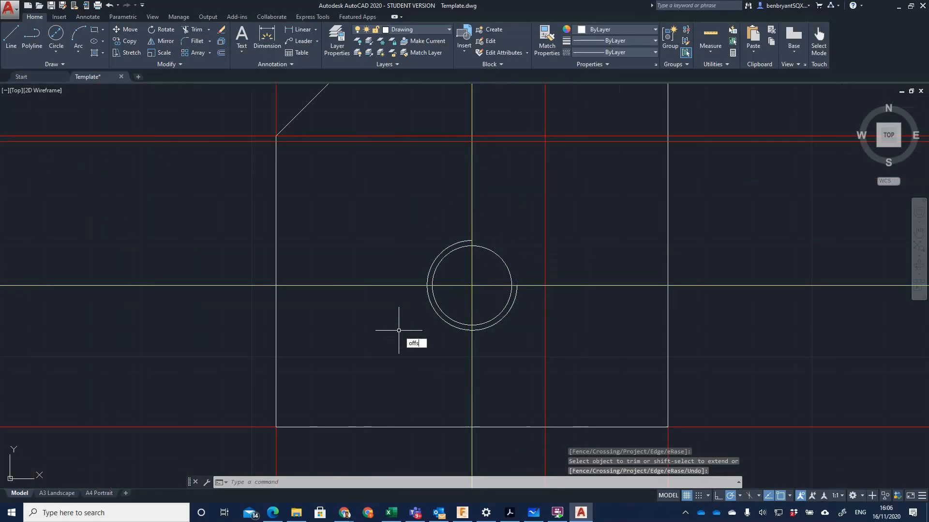
Offset the yellow vertical line through the middle hole 12.5 mm to both sides.
{"action": "type", "text": "offs"}
{"action": "key", "text": "Return"}
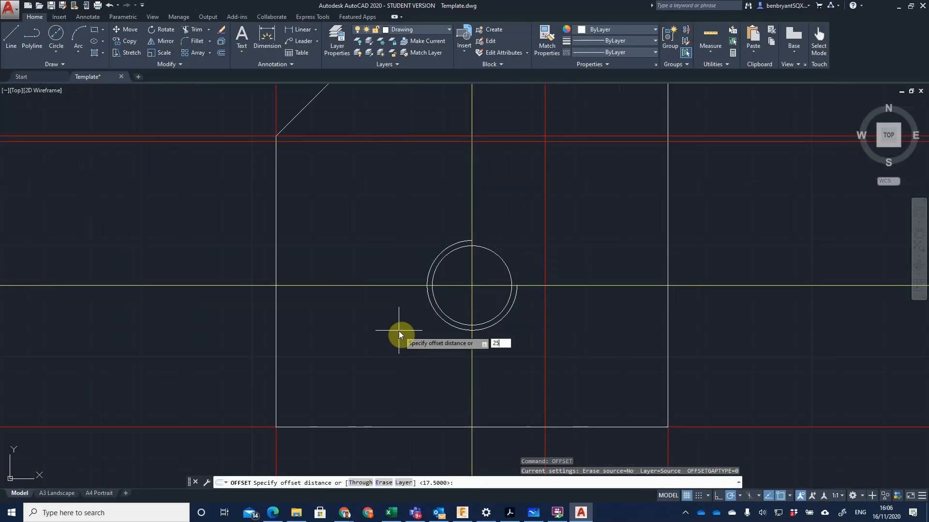
{"action": "key", "text": "BackSpace"}
{"action": "key", "text": "BackSpace"}
{"action": "type", "text": "12.5"}
{"action": "key", "text": "Return"}
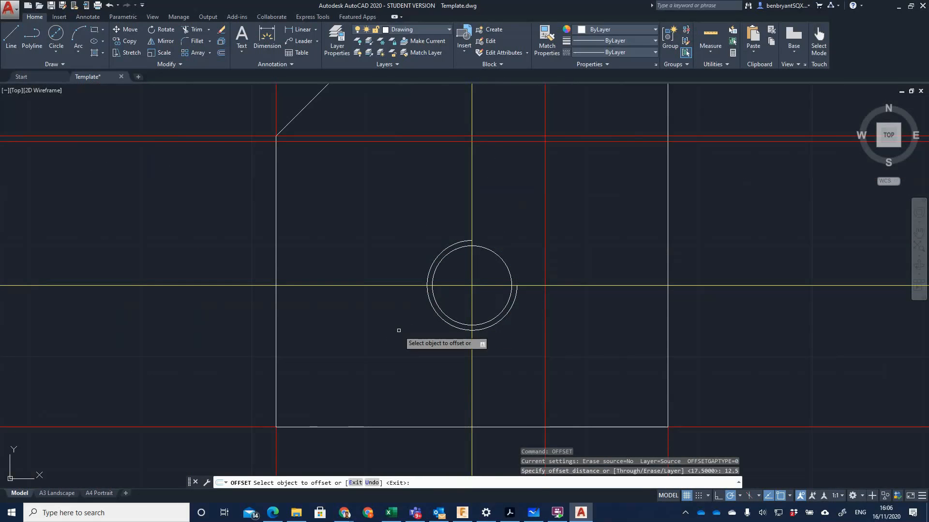
{"action": "left_click", "coordinate": [472, 359]}
{"action": "left_click", "coordinate": [415, 375]}
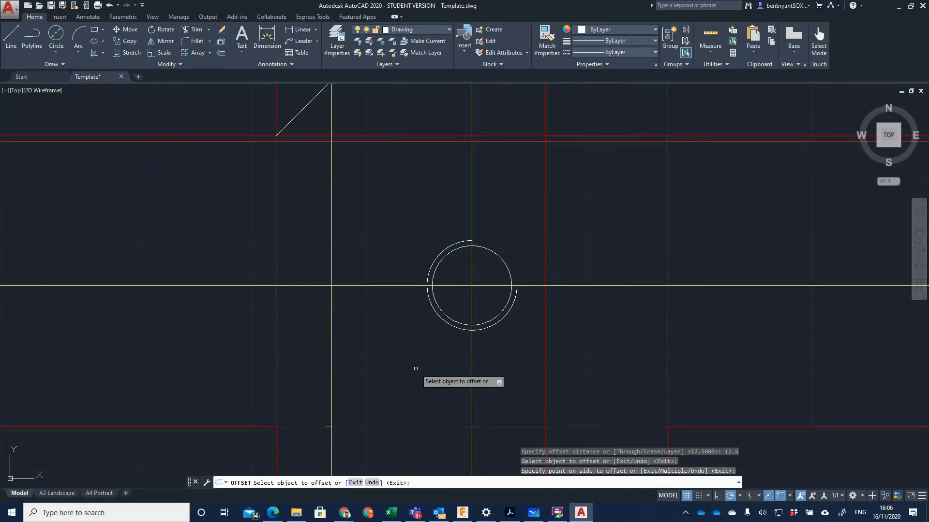
{"action": "left_click", "coordinate": [472, 376]}
{"action": "left_click", "coordinate": [566, 375]}
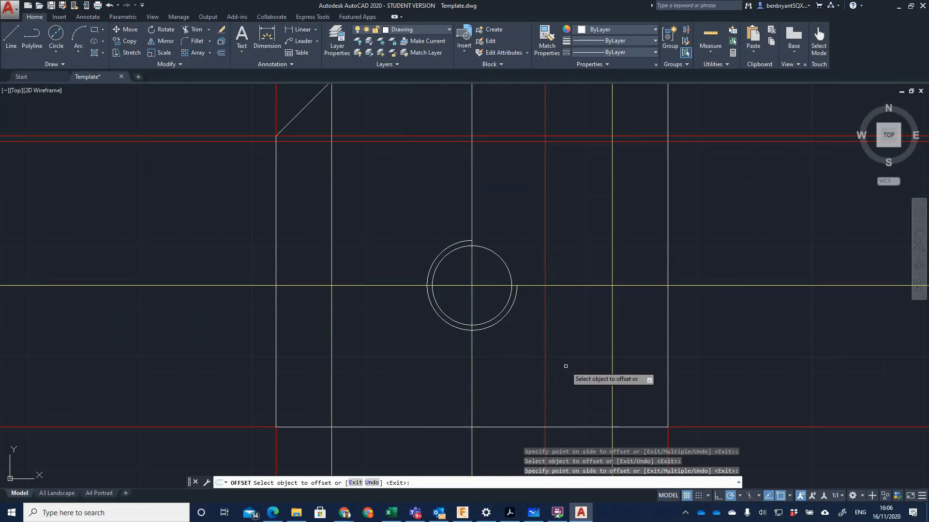
{"action": "key", "text": "Escape"}
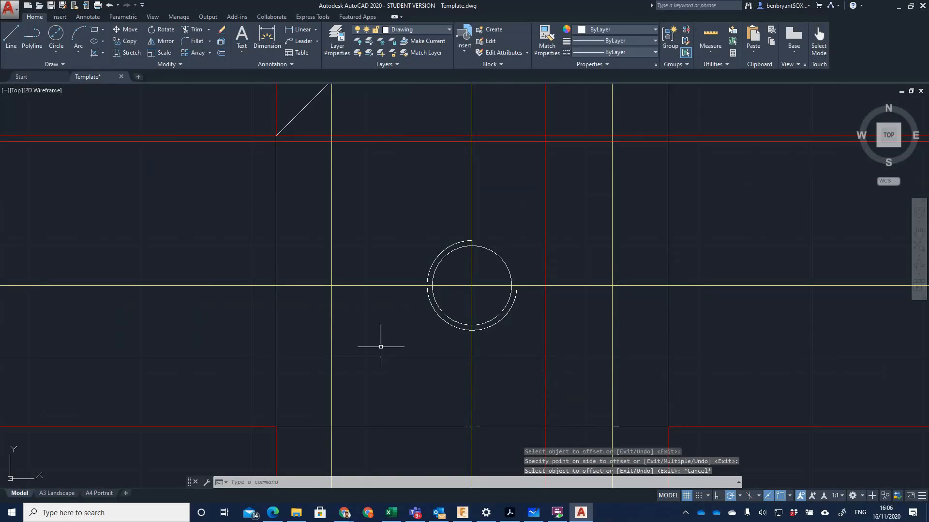
Draw a 25 mm diameter circle centred on the middle hole.
{"action": "type", "text": "cir"}
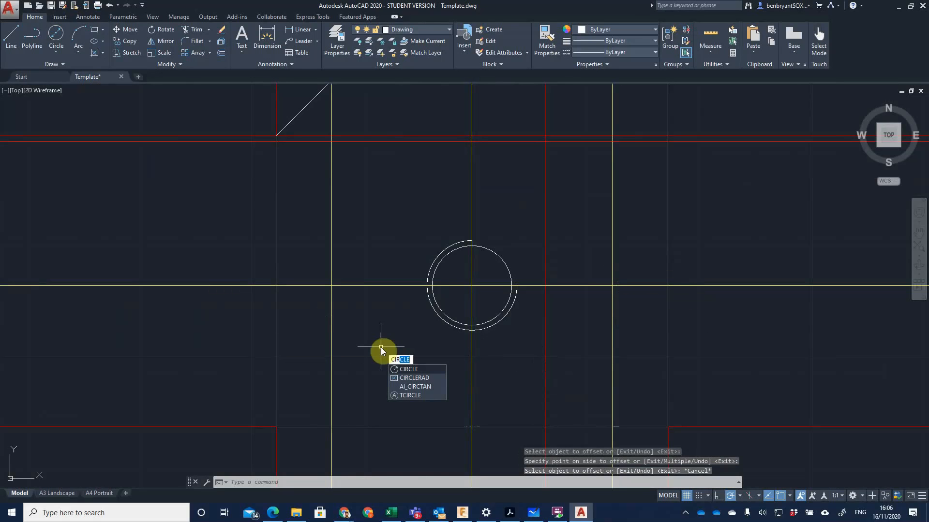
{"action": "key", "text": "Return"}
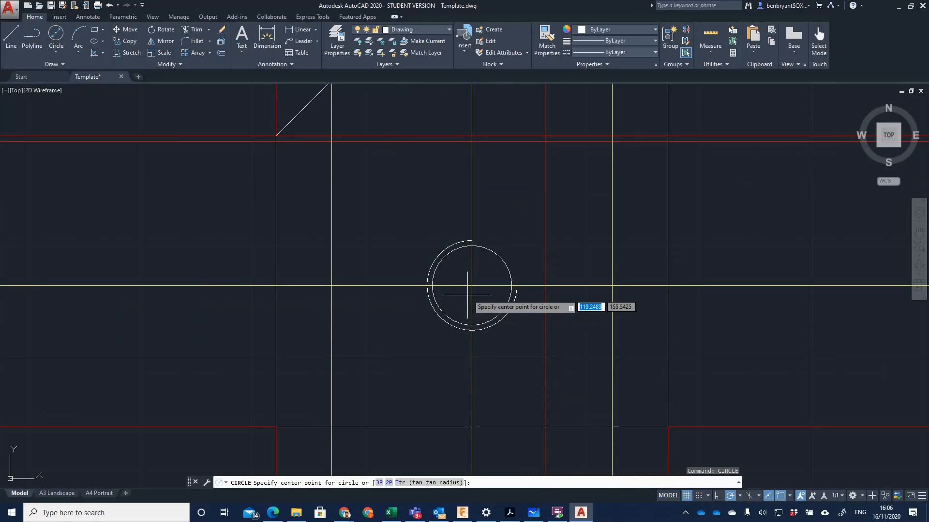
{"action": "left_click", "coordinate": [471, 286]}
{"action": "type", "text": "d"}
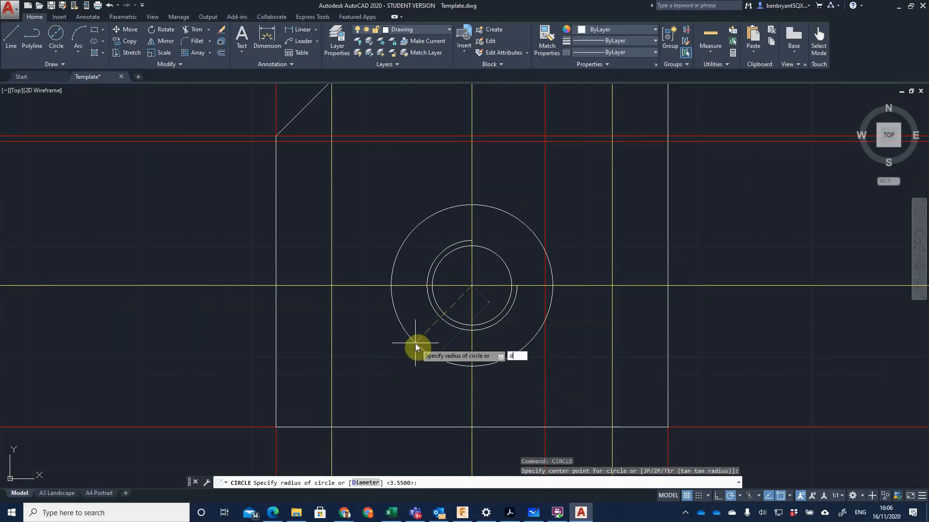
{"action": "key", "text": "Return"}
{"action": "type", "text": "25"}
{"action": "key", "text": "Return"}
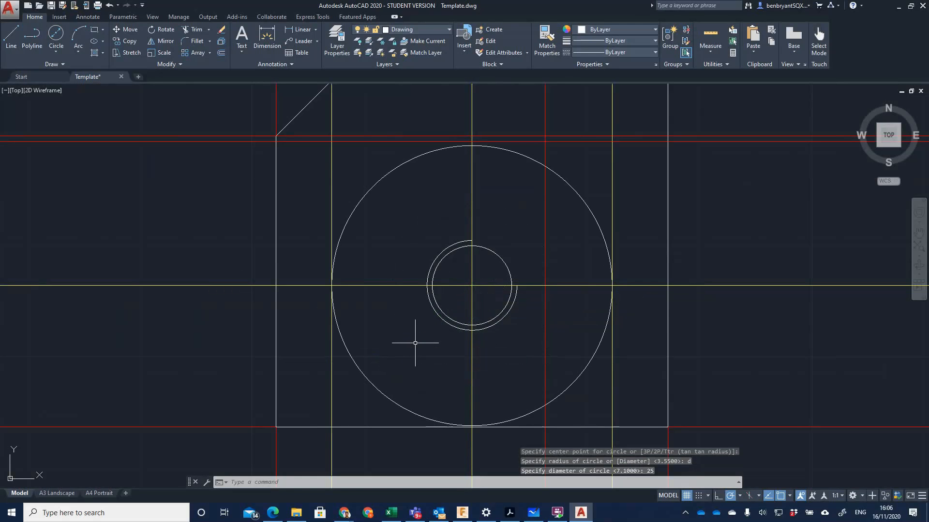
Move the 25 mm diameter circle around the middle hole to the Construction layer.
{"action": "left_click", "coordinate": [489, 146]}
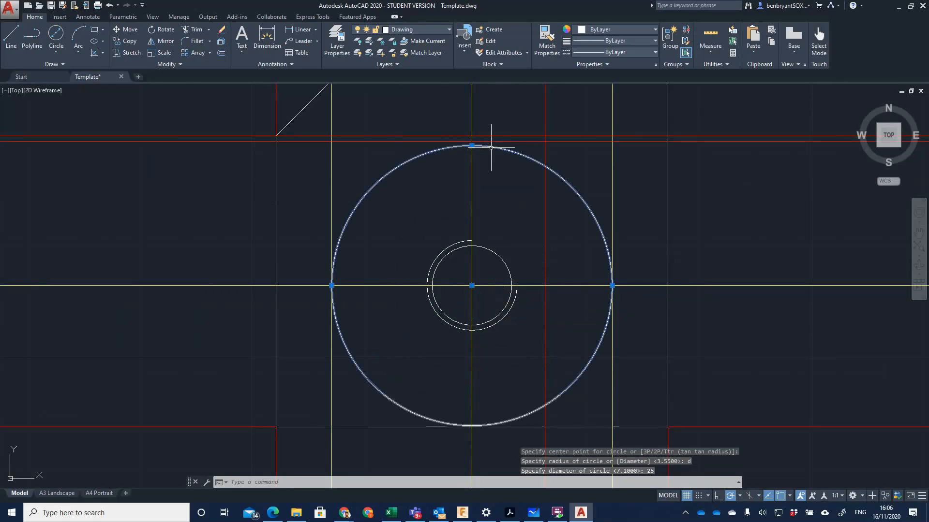
{"action": "left_click", "coordinate": [423, 33]}
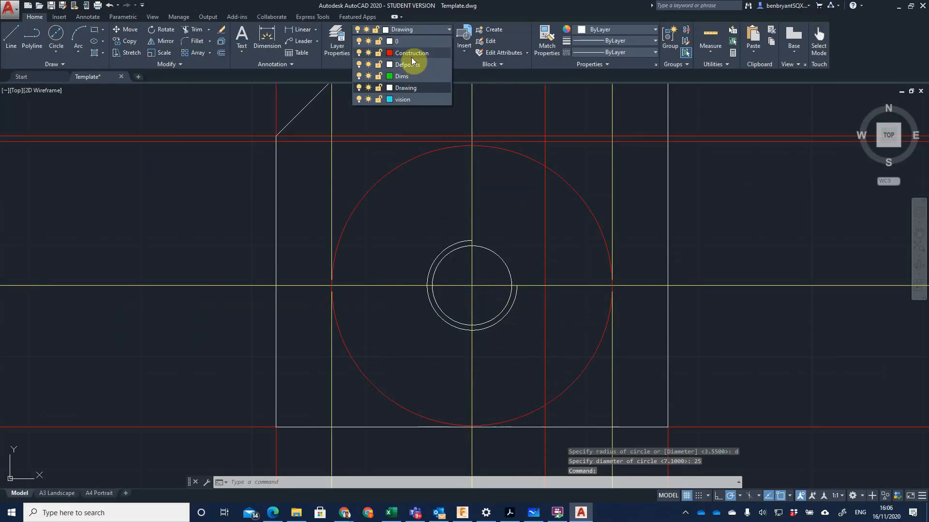
{"action": "left_click", "coordinate": [411, 68]}
{"action": "key", "text": "Escape"}
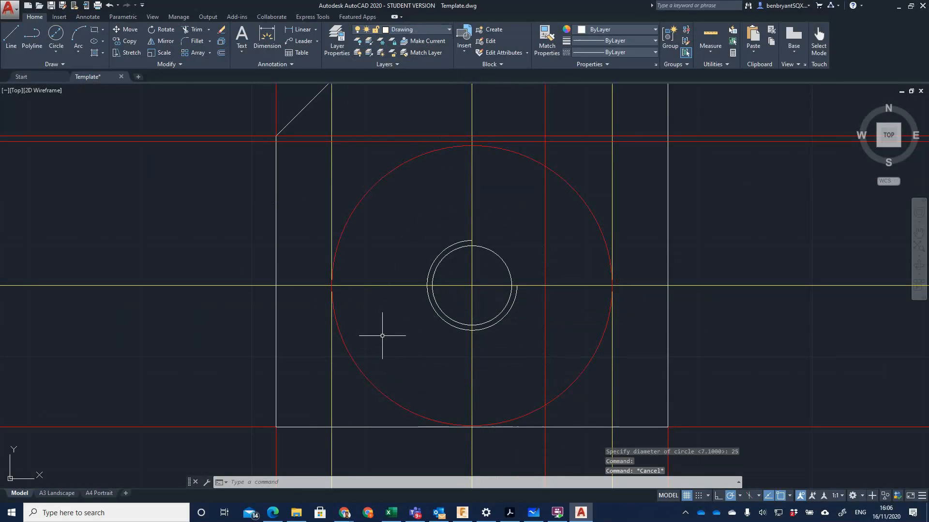
{"action": "type", "text": "cir"}
{"action": "key", "text": "Return"}
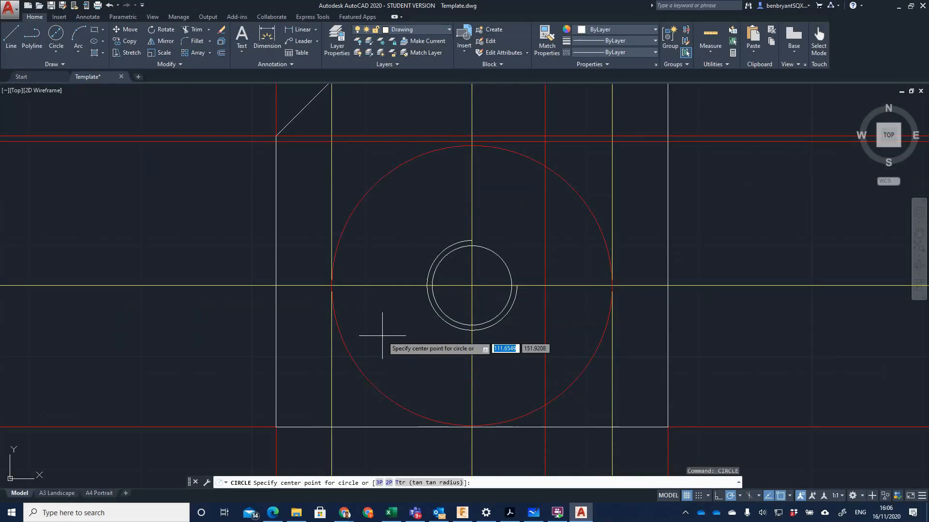
{"action": "left_click", "coordinate": [382, 340]}
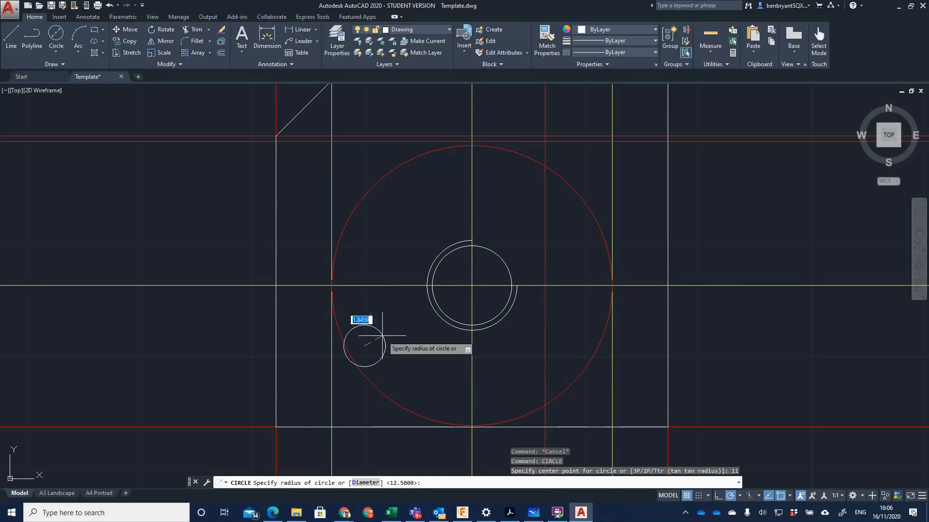
{"action": "key", "text": "Escape"}
Draw two circles of 5.5 mm radius where the outer yellow vertical lines cross the horizontal centre line.
{"action": "key", "text": "space"}
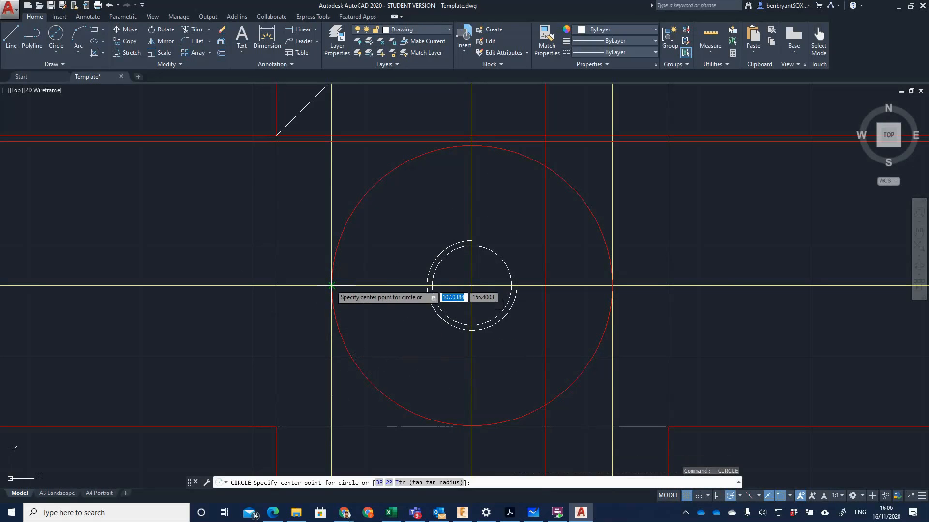
{"action": "left_click", "coordinate": [331, 285]}
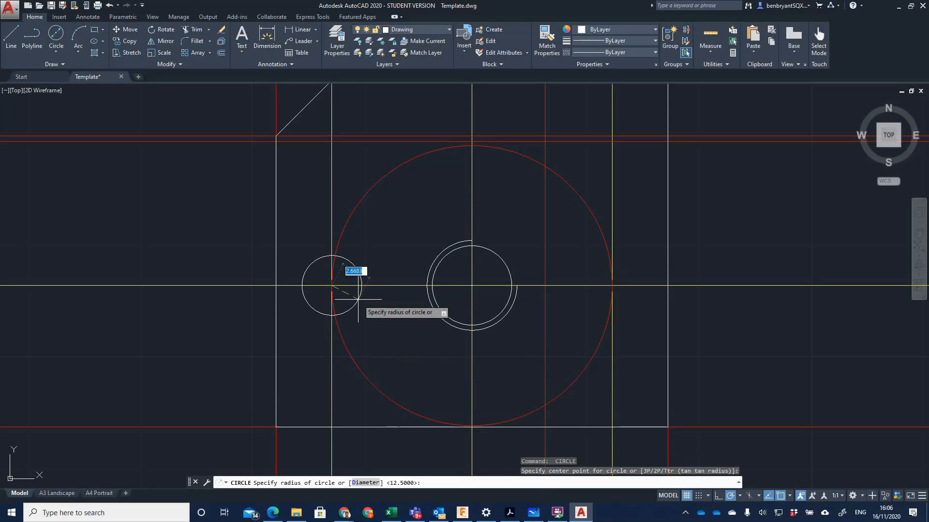
{"action": "type", "text": "5.5"}
{"action": "key", "text": "Return"}
{"action": "key", "text": "space"}
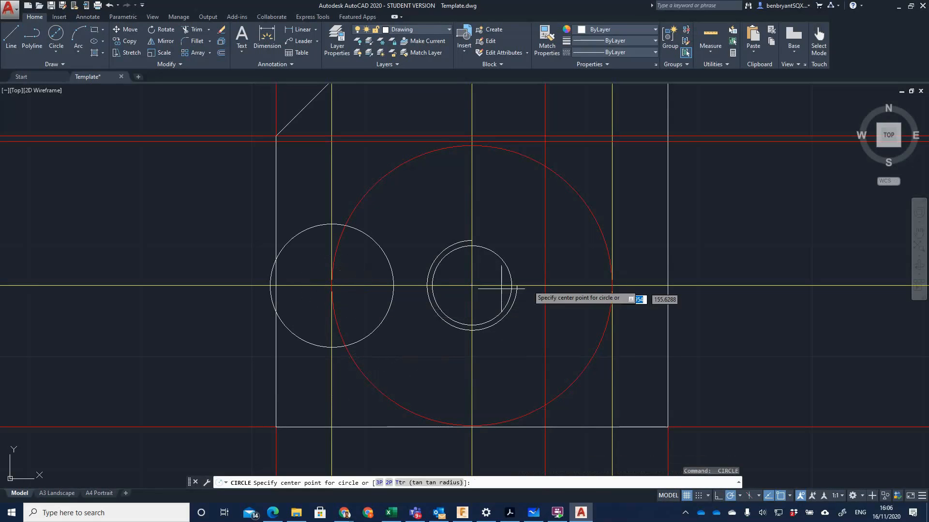
{"action": "left_click", "coordinate": [612, 286]}
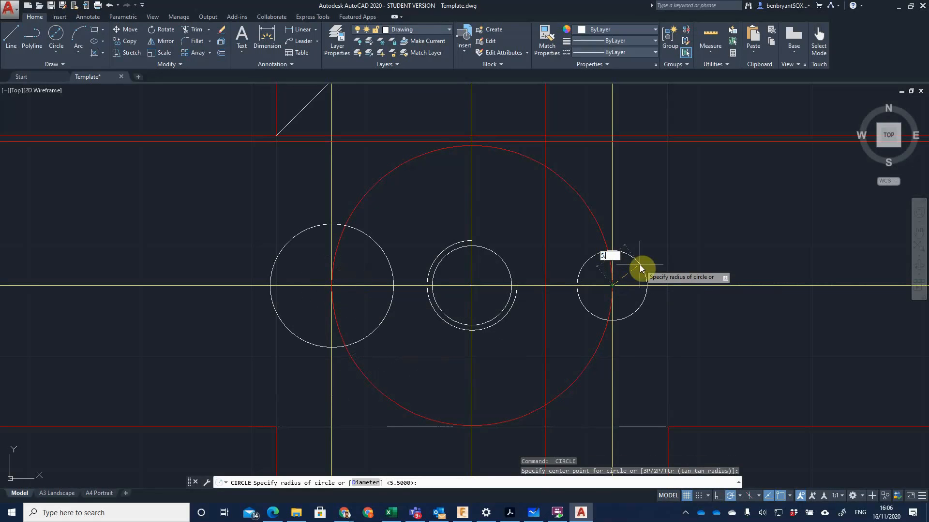
{"action": "type", "text": "5.5"}
{"action": "key", "text": "Return"}
Draw a concentric circle of 3 mm radius inside each of the two outer 5.5 mm radius circles.
{"action": "key", "text": "space"}
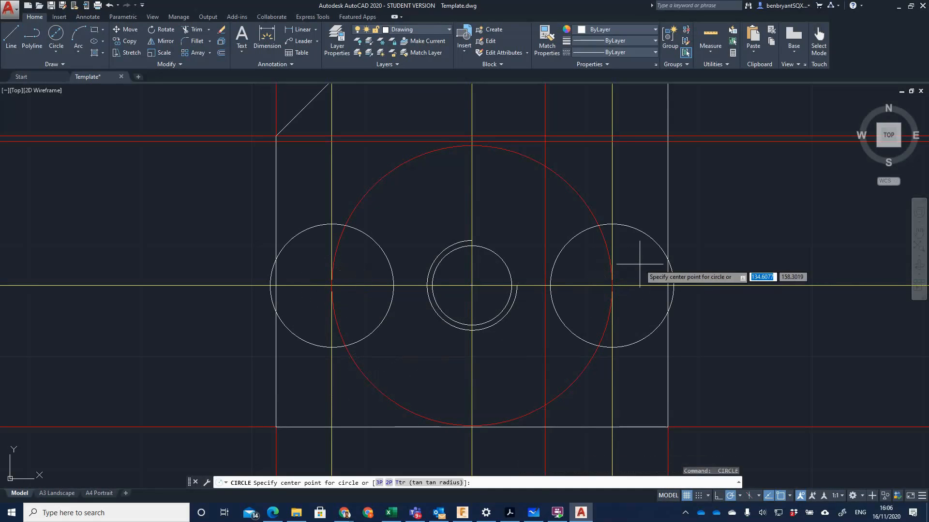
{"action": "left_click", "coordinate": [612, 286]}
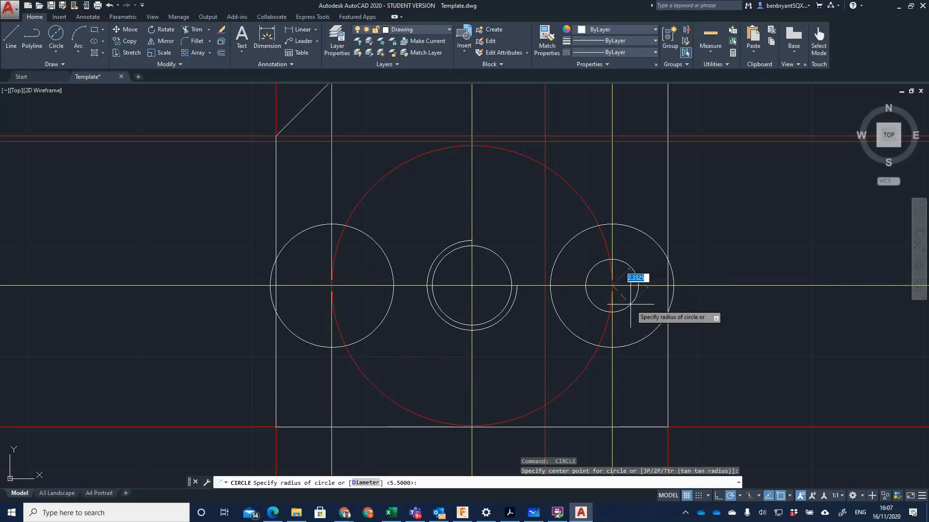
{"action": "type", "text": "3"}
{"action": "key", "text": "Return"}
{"action": "key", "text": "space"}
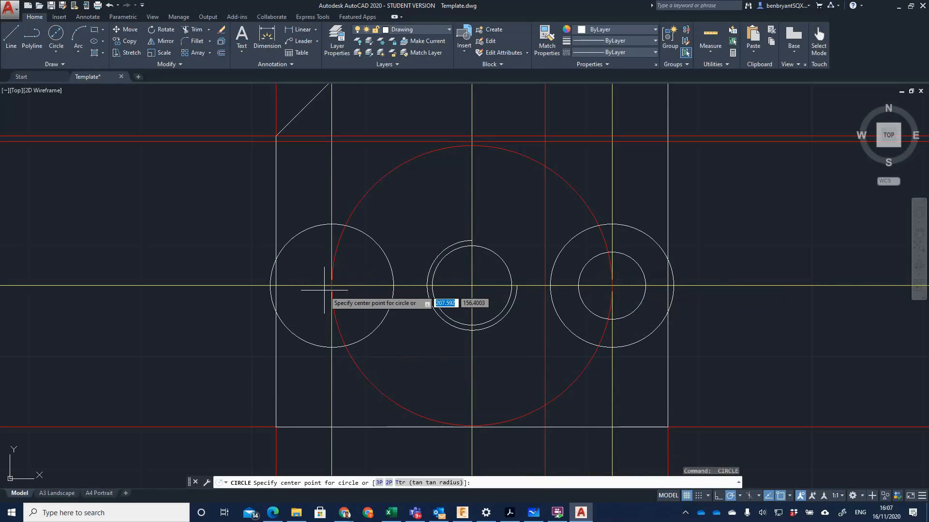
{"action": "left_click", "coordinate": [332, 286]}
{"action": "type", "text": "3"}
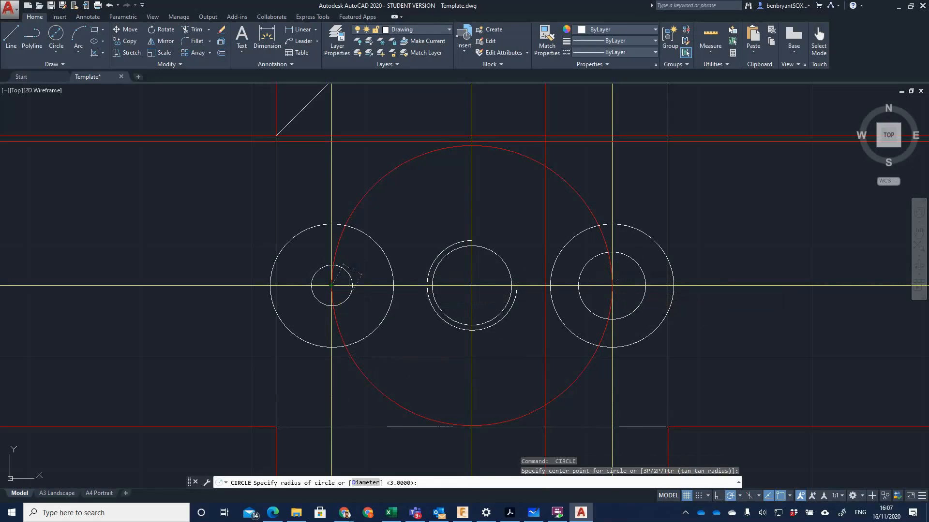
{"action": "key", "text": "Return"}
{"action": "key", "text": "Escape"}
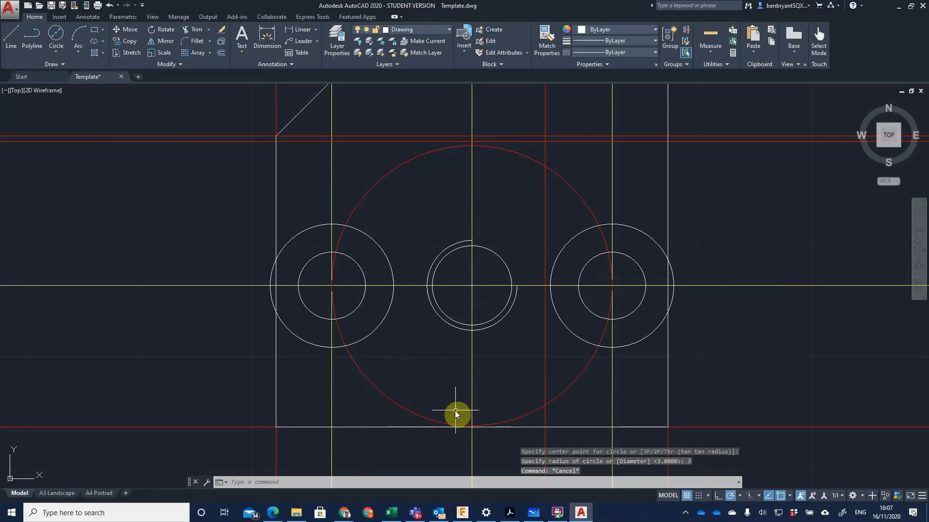
Switch to the Vice Block PDF in Acrobat and examine the angle and orientation of the hole pattern.
{"action": "key", "text": "alt+Tab"}
{"action": "left_click_drag", "start_coordinate": [376, 335], "coordinate": [636, 331]}
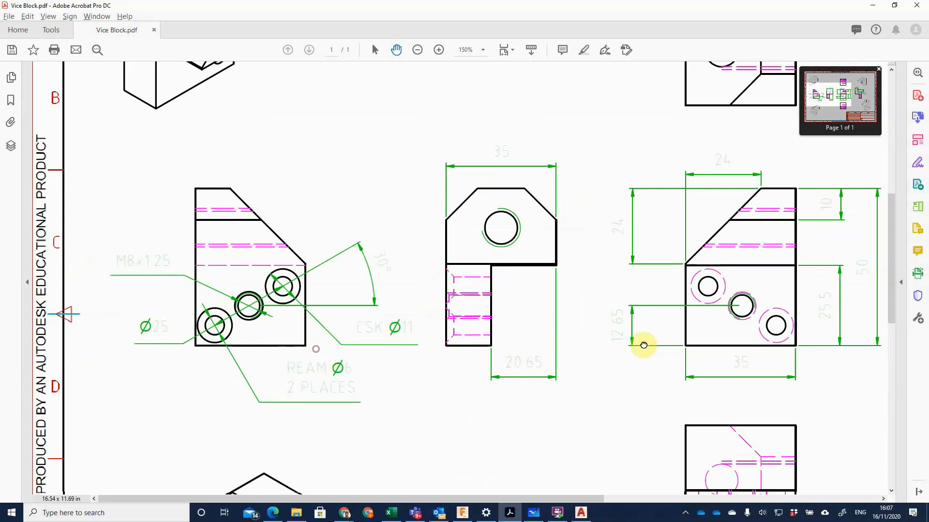
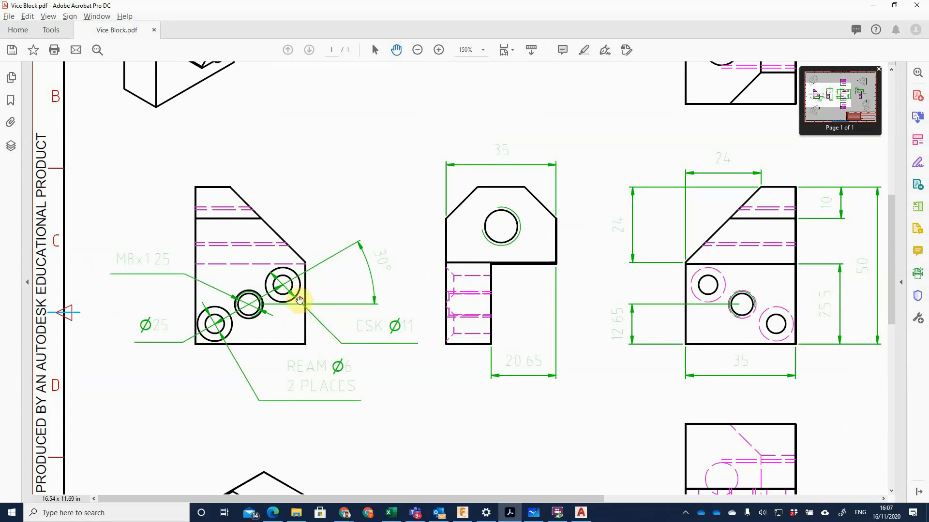
{"action": "key", "text": "alt+Tab"}
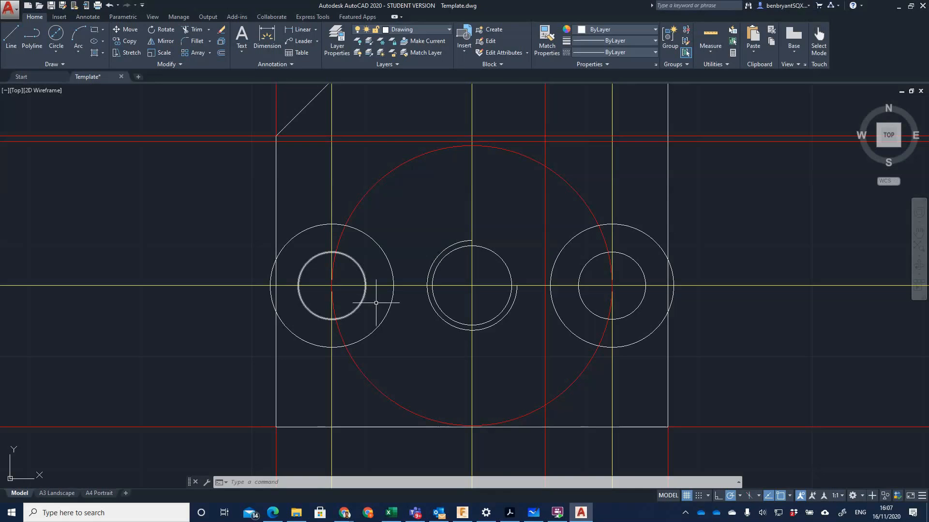
{"action": "scroll", "coordinate": [425, 349], "scroll_direction": "down", "scroll_amount": 6}
{"action": "key", "text": "alt+Tab"}
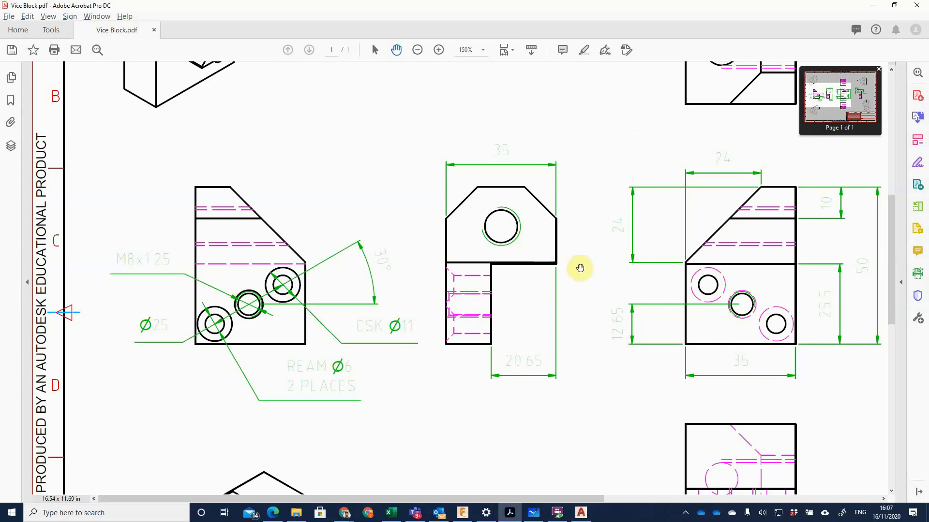
{"action": "key", "text": "alt+Tab"}
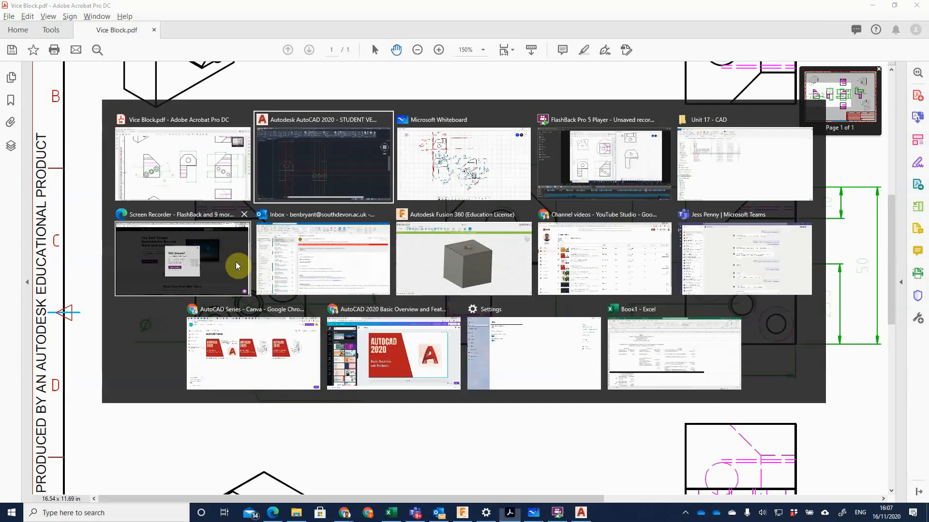
Back in AutoCAD, rotate the red construction circle and both outer pairs of hole circles by -30° about the middle hole's centre.
{"action": "scroll", "coordinate": [436, 356], "scroll_direction": "up", "scroll_amount": 5}
{"action": "scroll", "coordinate": [430, 343], "scroll_direction": "up", "scroll_amount": 4}
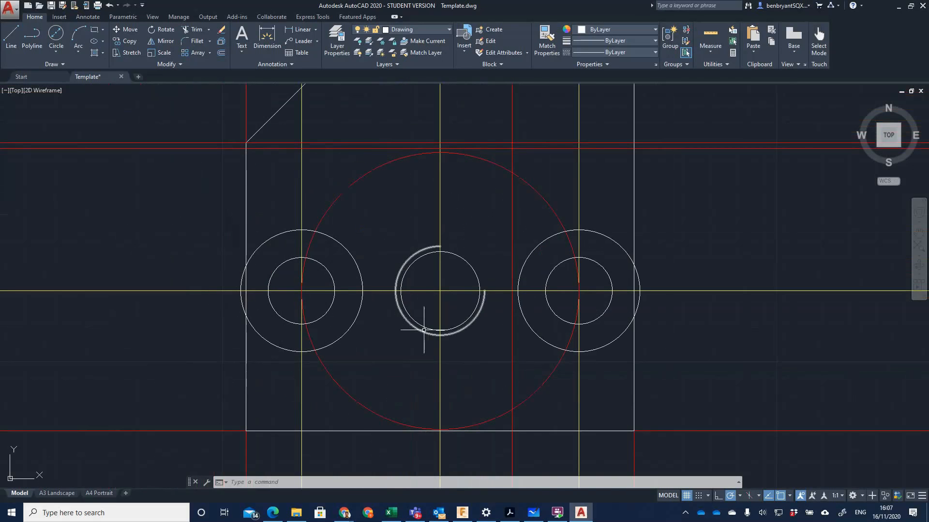
{"action": "key", "text": "Return"}
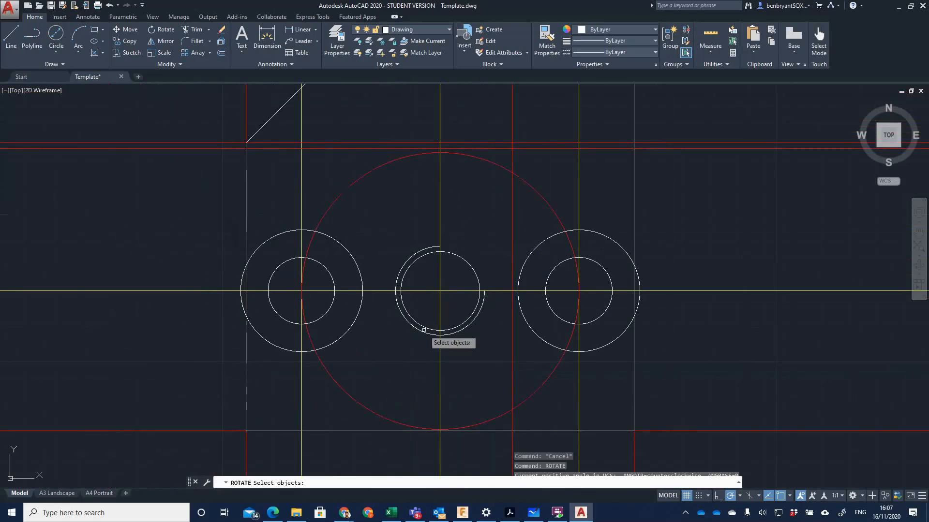
{"action": "left_click", "coordinate": [337, 197]}
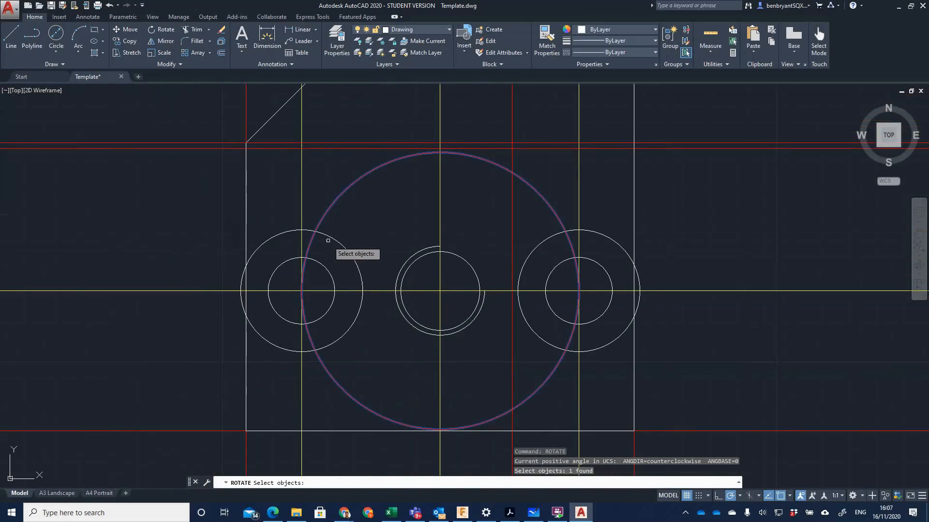
{"action": "left_click", "coordinate": [342, 246]}
{"action": "left_click", "coordinate": [330, 272]}
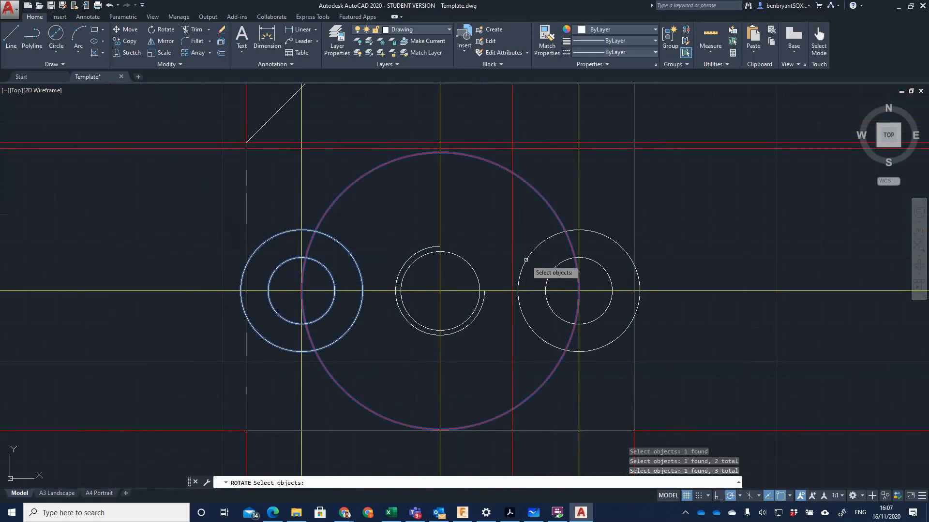
{"action": "left_click", "coordinate": [526, 262]}
{"action": "left_click", "coordinate": [552, 269]}
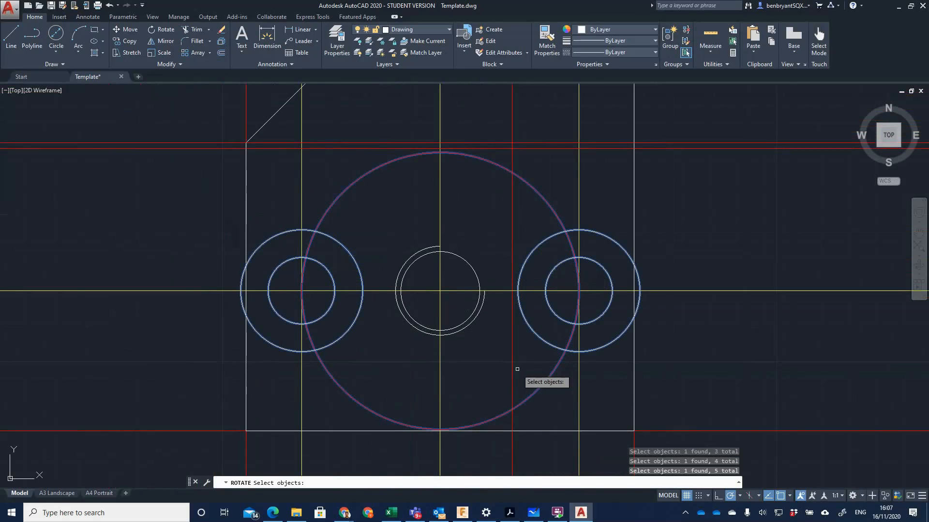
{"action": "key", "text": "Return"}
{"action": "left_click", "coordinate": [440, 290]}
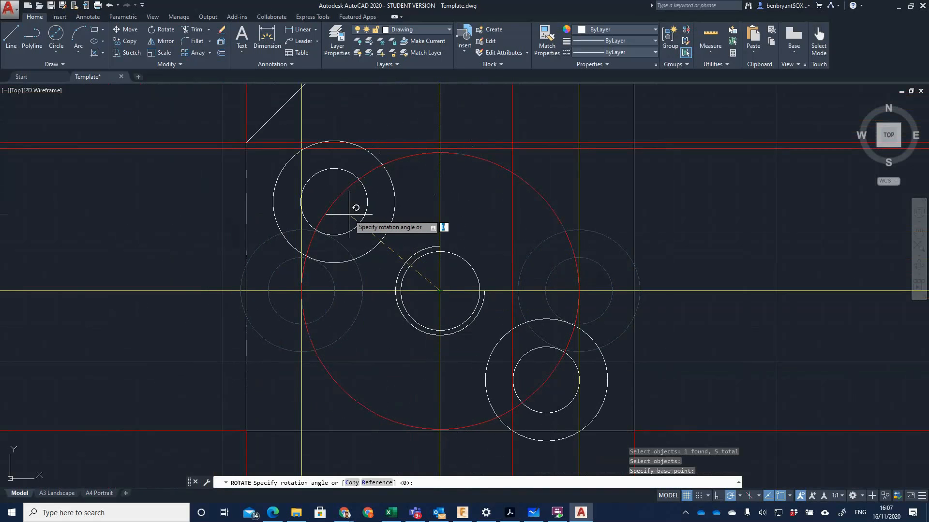
{"action": "key", "text": "Return"}
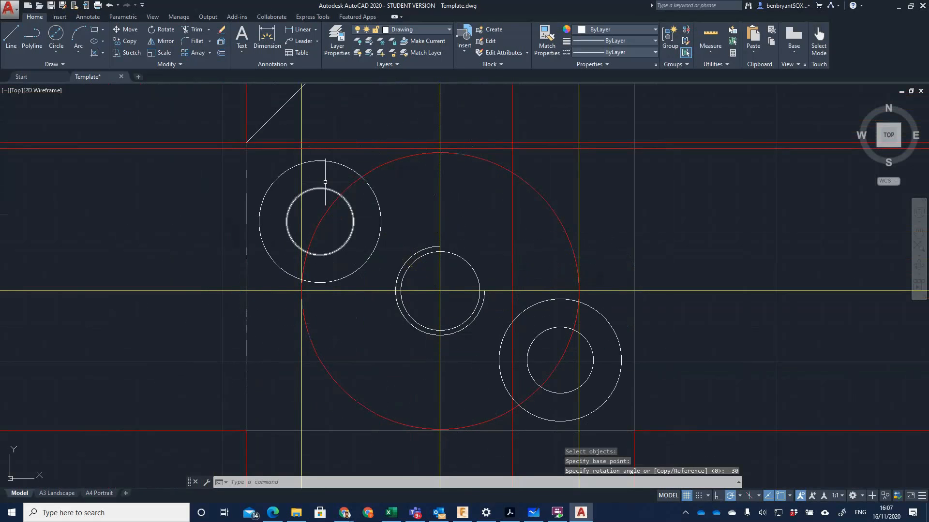
{"action": "left_click", "coordinate": [380, 220]}
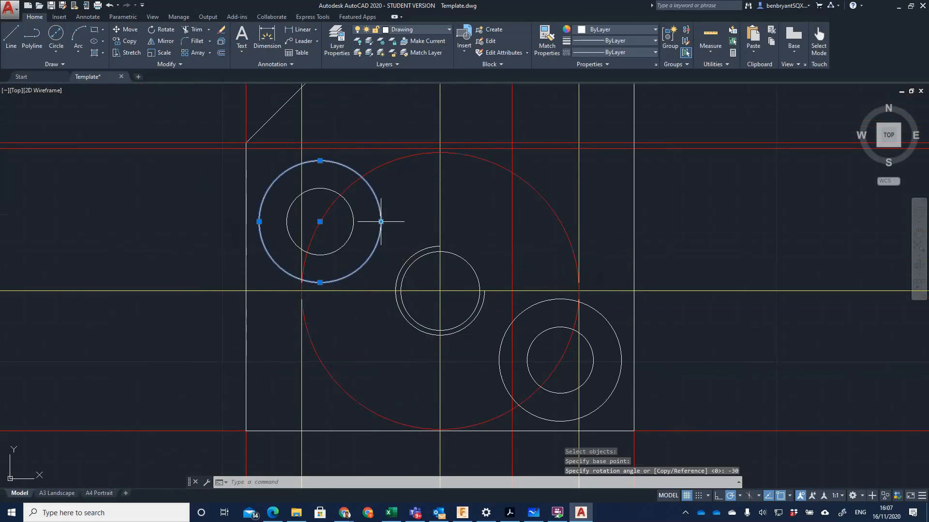
{"action": "left_click", "coordinate": [563, 299]}
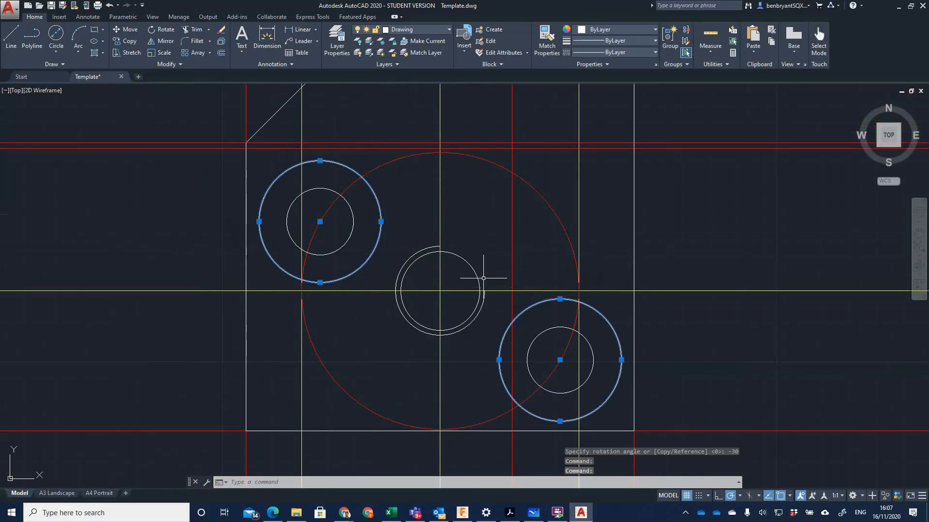
{"action": "left_click", "coordinate": [429, 246]}
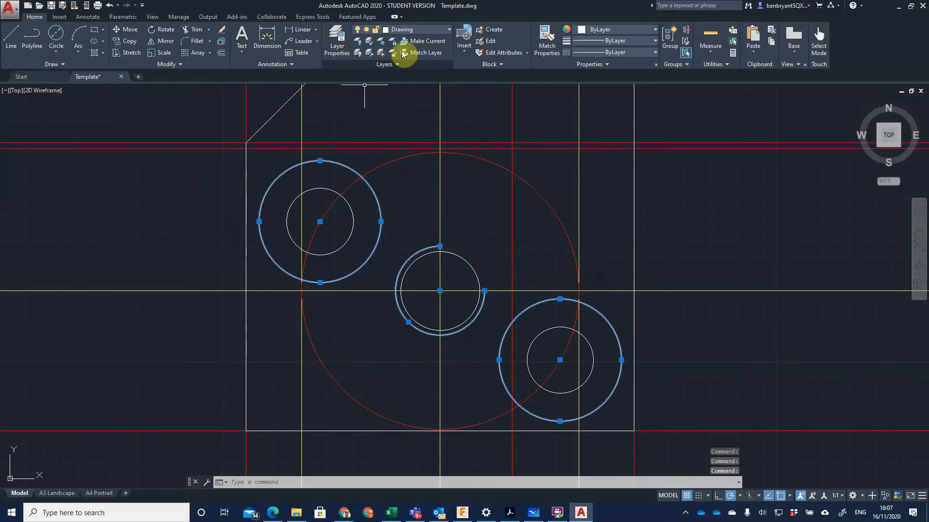
{"action": "left_click", "coordinate": [412, 30]}
{"action": "left_click", "coordinate": [404, 99]}
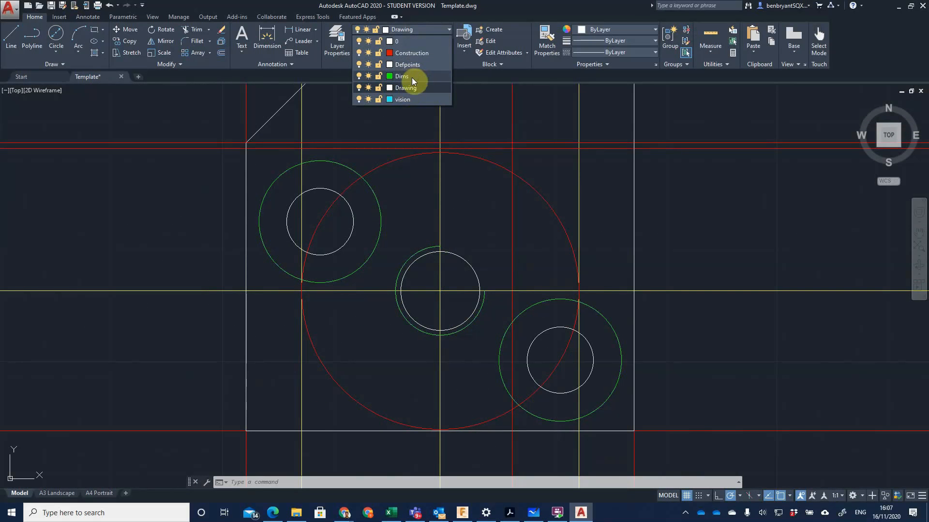
{"action": "key", "text": "Escape"}
Create a new layer named Hidden and set its colour to magenta.
{"action": "left_click", "coordinate": [339, 37]}
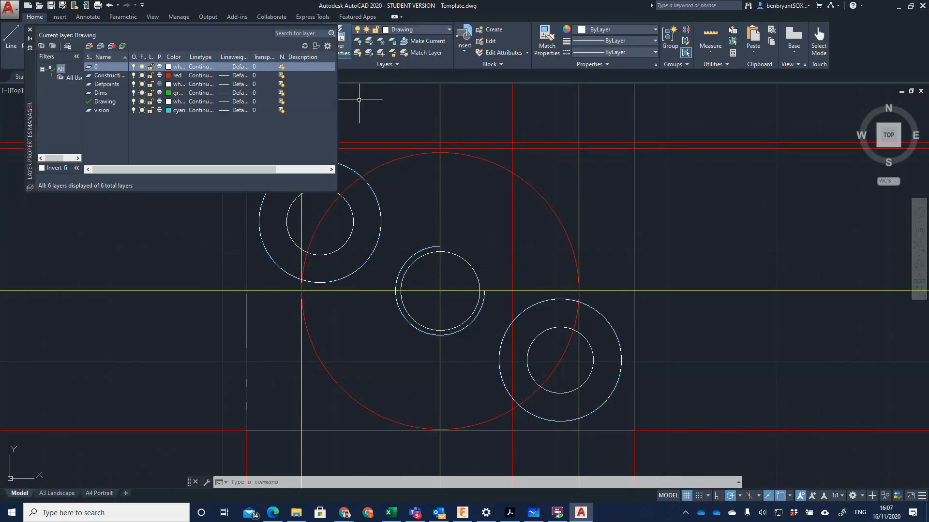
{"action": "left_click", "coordinate": [89, 46]}
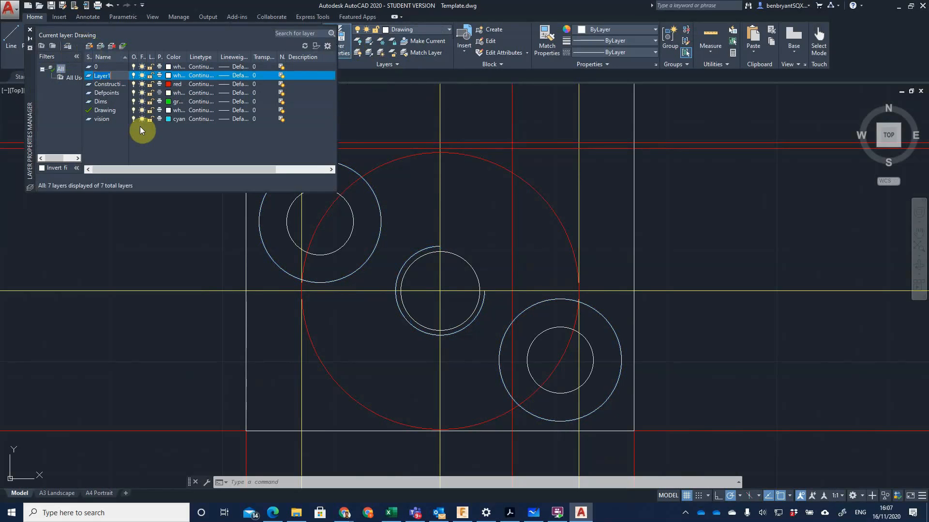
{"action": "type", "text": "Hidden"}
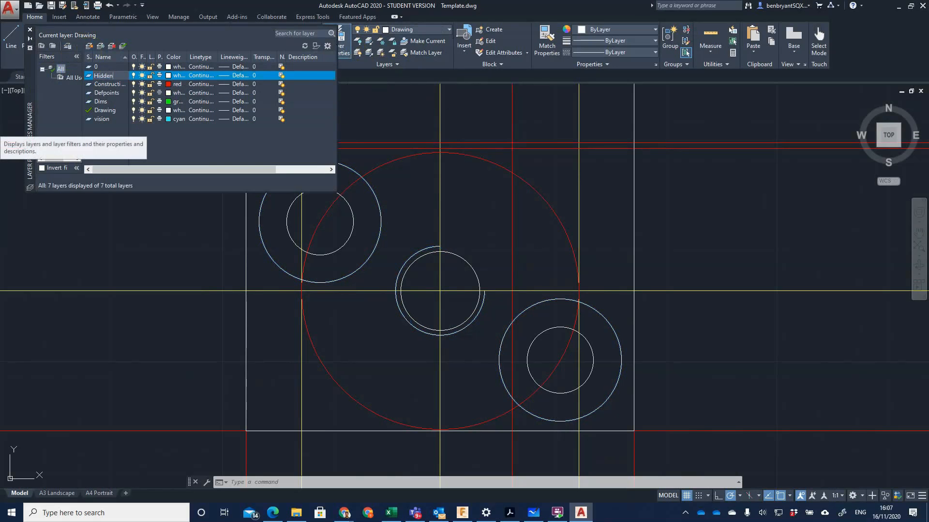
{"action": "left_click", "coordinate": [170, 75]}
{"action": "left_click", "coordinate": [613, 167]}
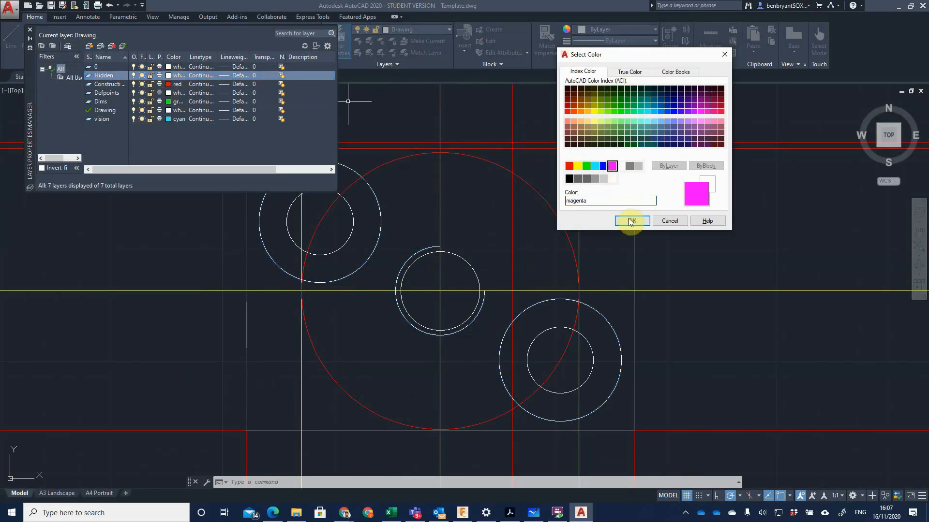
{"action": "left_click", "coordinate": [631, 221]}
Load the HIDDEN linetype from acadiso.lin and assign it to the Hidden layer.
{"action": "left_click", "coordinate": [201, 76]}
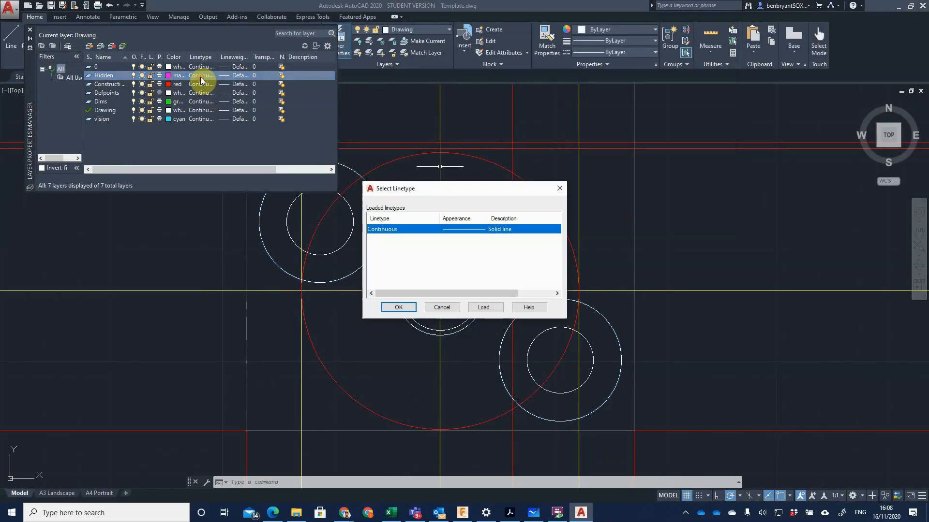
{"action": "left_click", "coordinate": [490, 309]}
{"action": "left_click", "coordinate": [406, 260]}
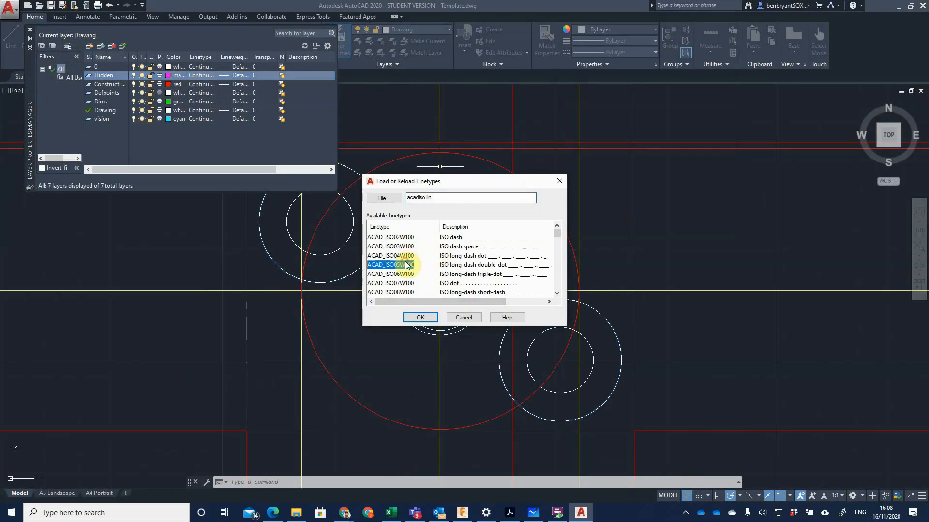
{"action": "key", "text": "h"}
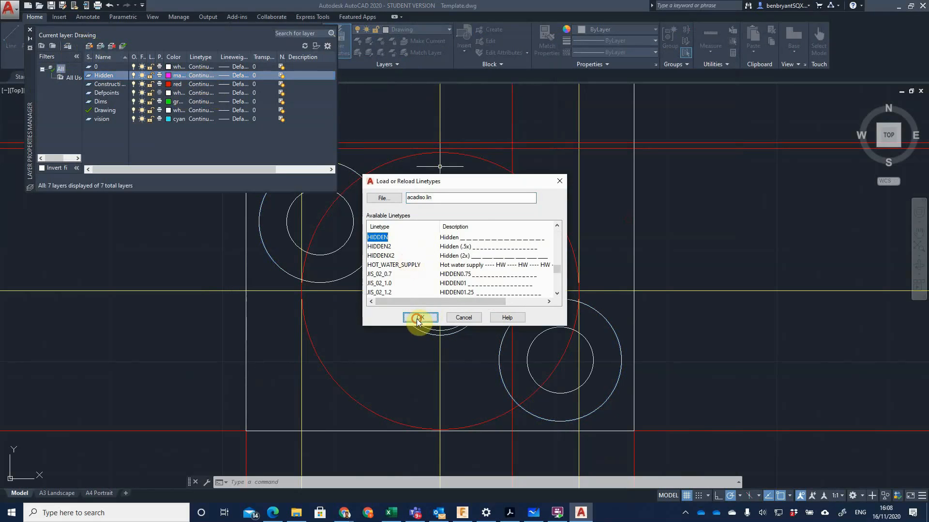
{"action": "left_click", "coordinate": [420, 318]}
{"action": "left_click", "coordinate": [406, 238]}
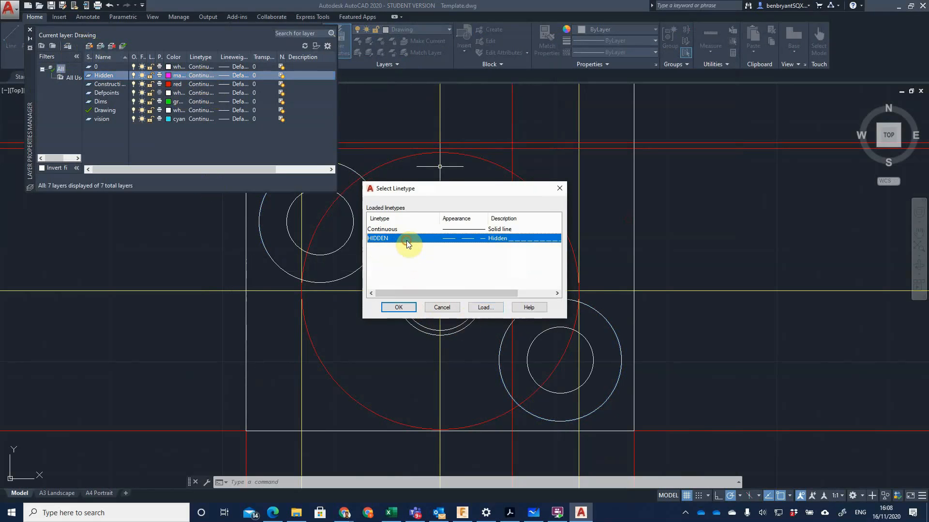
{"action": "left_click", "coordinate": [399, 308]}
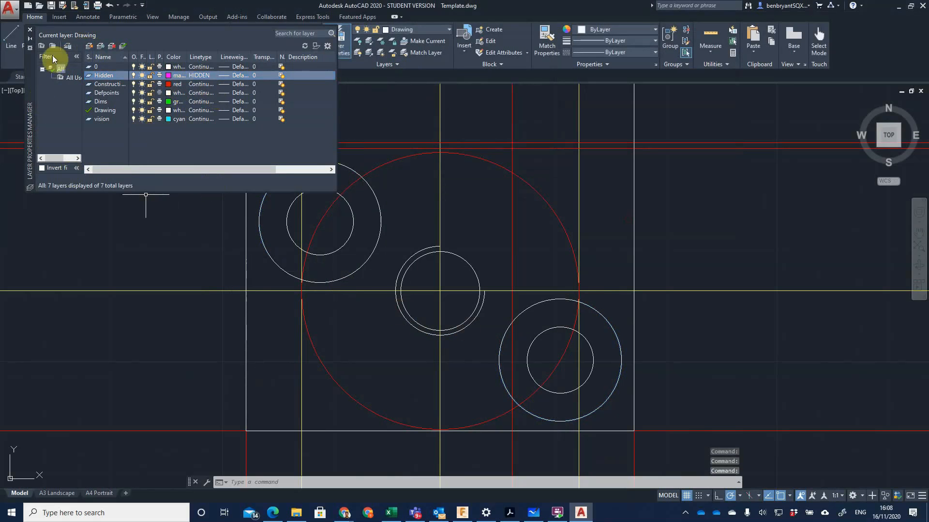
{"action": "left_click", "coordinate": [29, 30]}
Move the outer circles of the two diagonal holes and the thread arc around the central hole onto the Hidden layer.
{"action": "left_click", "coordinate": [341, 165]}
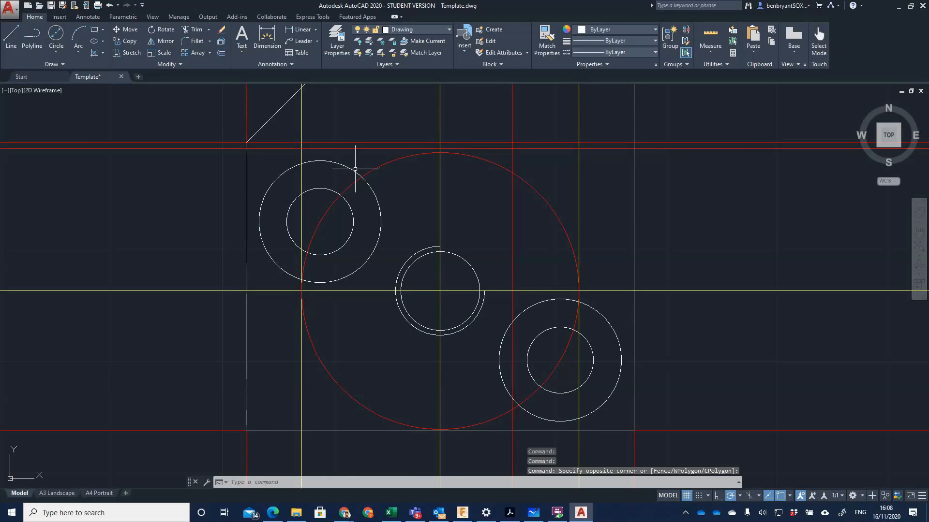
{"action": "left_click", "coordinate": [355, 169]}
{"action": "left_click", "coordinate": [425, 249]}
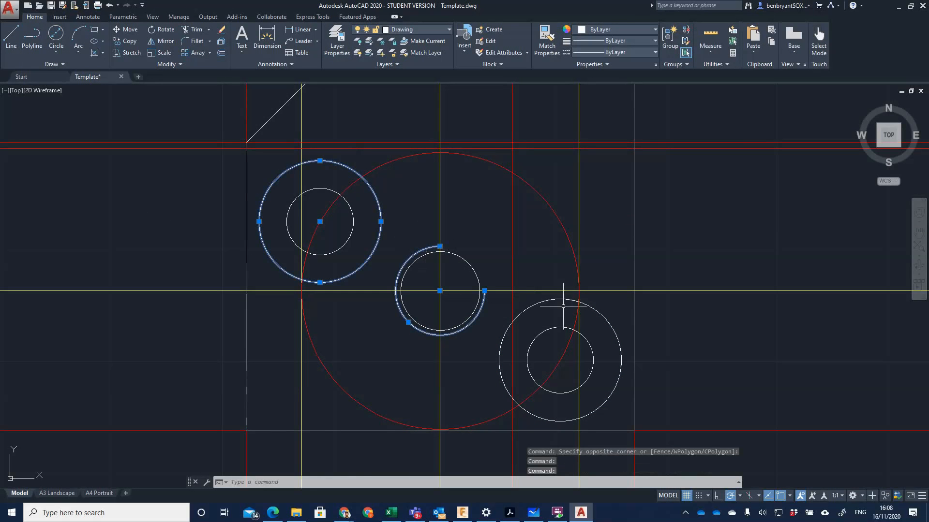
{"action": "left_click", "coordinate": [562, 297]}
{"action": "left_click", "coordinate": [562, 297]}
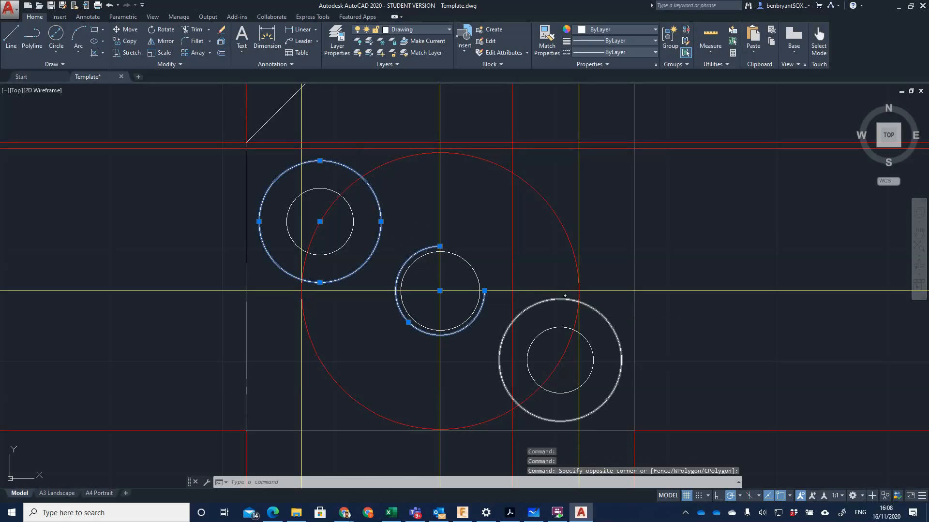
{"action": "double_click", "coordinate": [560, 300]}
{"action": "left_click", "coordinate": [561, 299]}
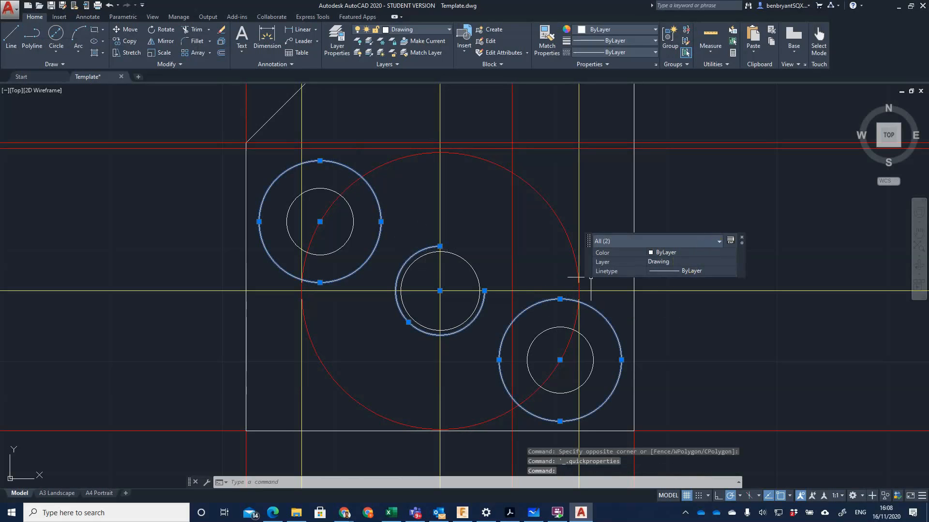
{"action": "left_click", "coordinate": [442, 30]}
{"action": "left_click", "coordinate": [405, 99]}
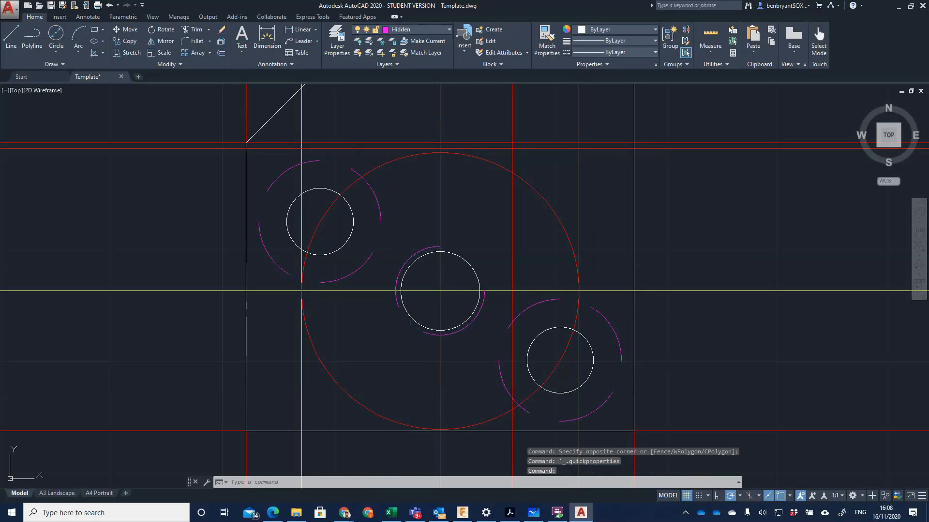
{"action": "key", "text": "Escape"}
Offset the horizontal construction line through the threaded hole's centre in the left-hand view by 6 both above and below.
{"action": "scroll", "coordinate": [494, 359], "scroll_direction": "down", "scroll_amount": 4}
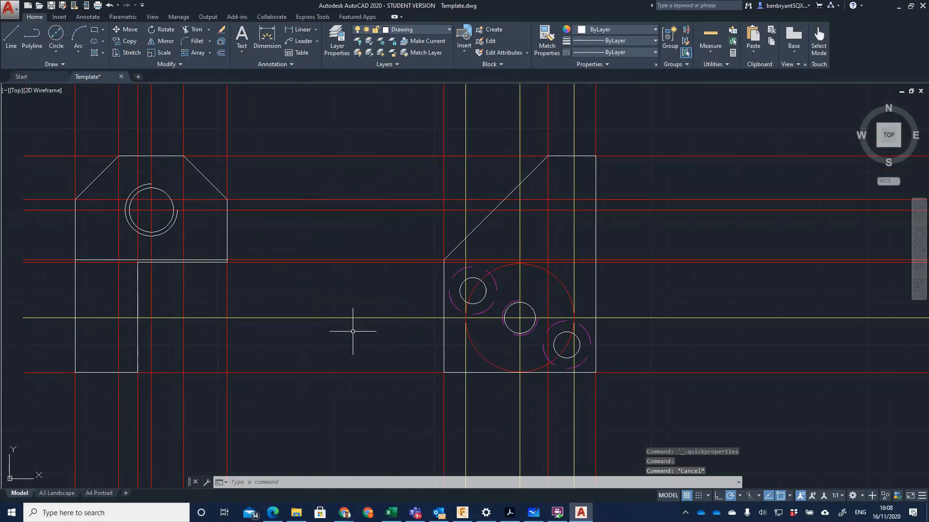
{"action": "key", "text": "Escape"}
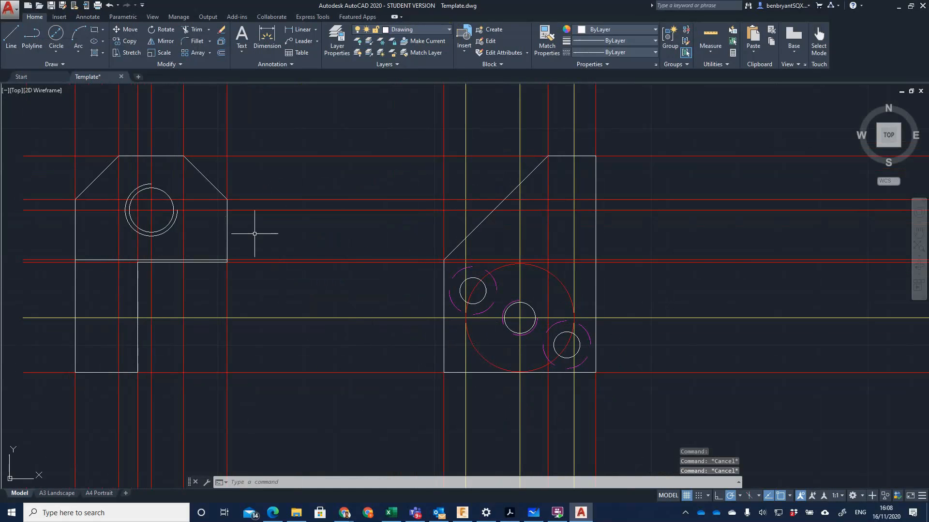
{"action": "type", "text": "f"}
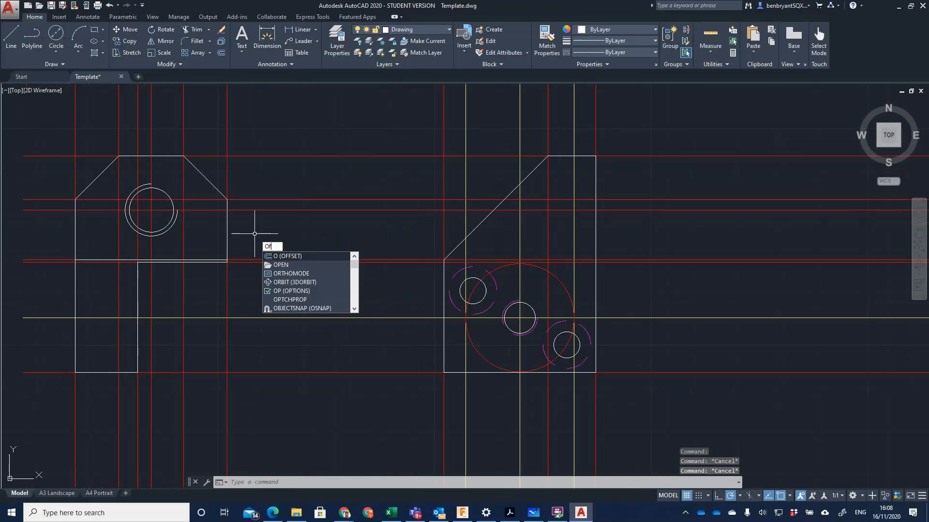
{"action": "key", "text": "Return"}
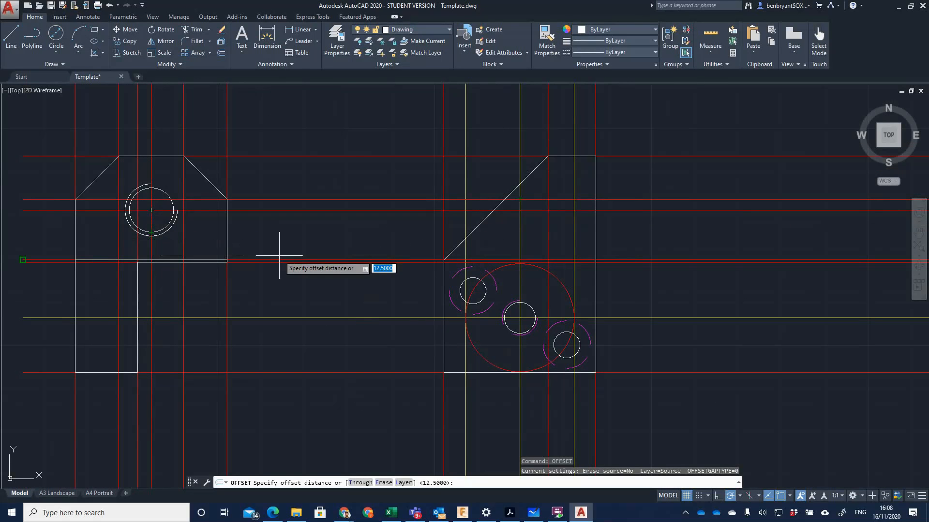
{"action": "key", "text": "Return"}
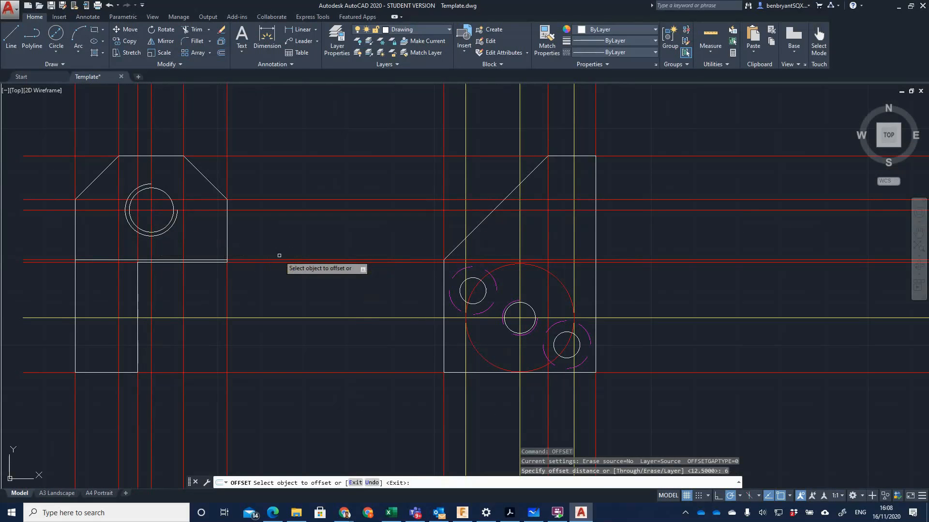
{"action": "left_click", "coordinate": [259, 209]}
{"action": "left_click", "coordinate": [259, 218]}
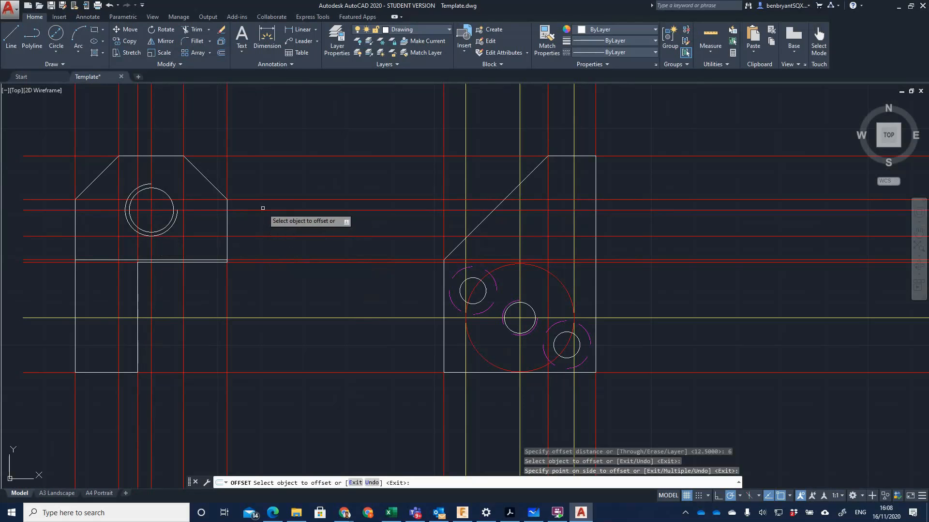
{"action": "left_click", "coordinate": [261, 209]}
{"action": "left_click", "coordinate": [269, 183]}
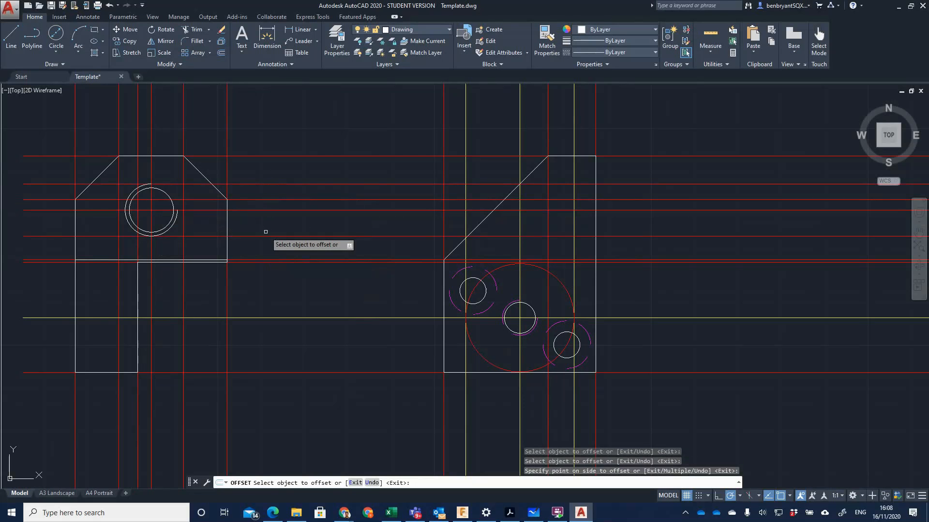
{"action": "key", "text": "Return"}
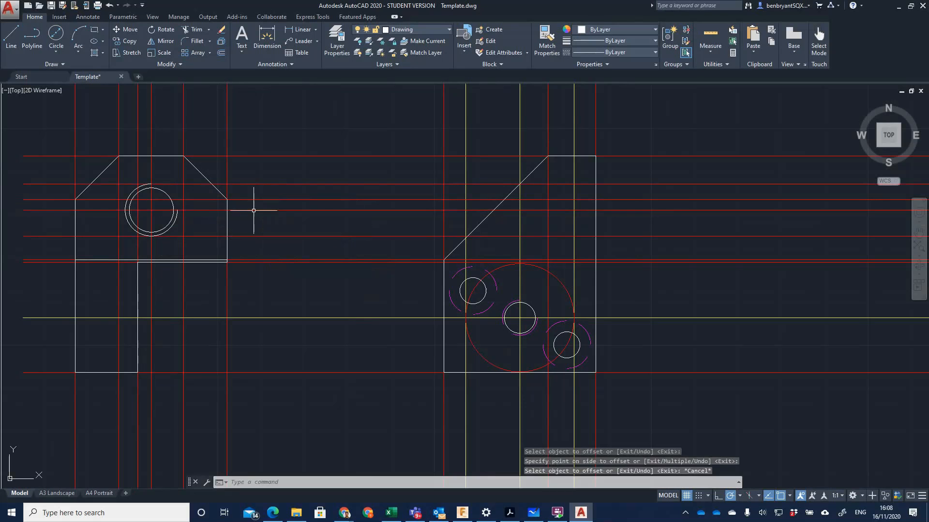
Offset the same horizontal centre construction line of the threaded hole by 5.1 both above and below.
{"action": "key", "text": "Return"}
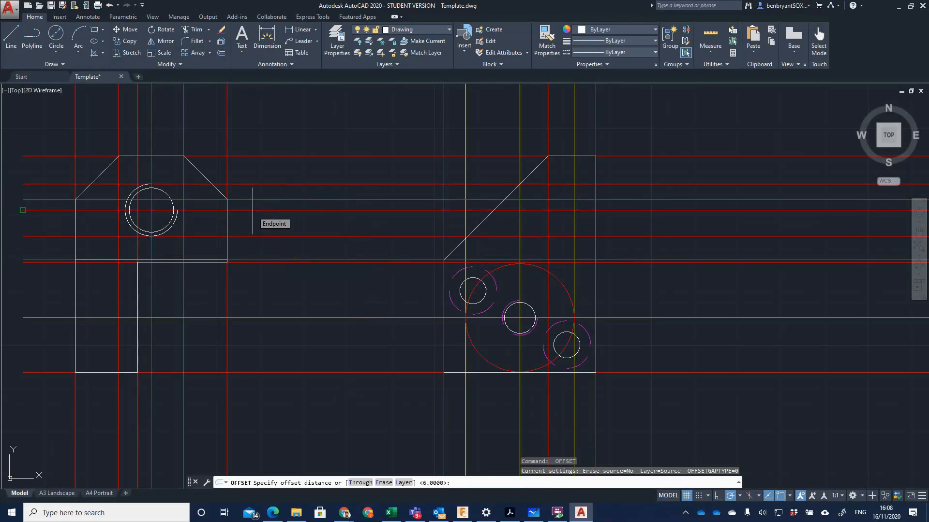
{"action": "type", "text": "5.1"}
{"action": "key", "text": "Return"}
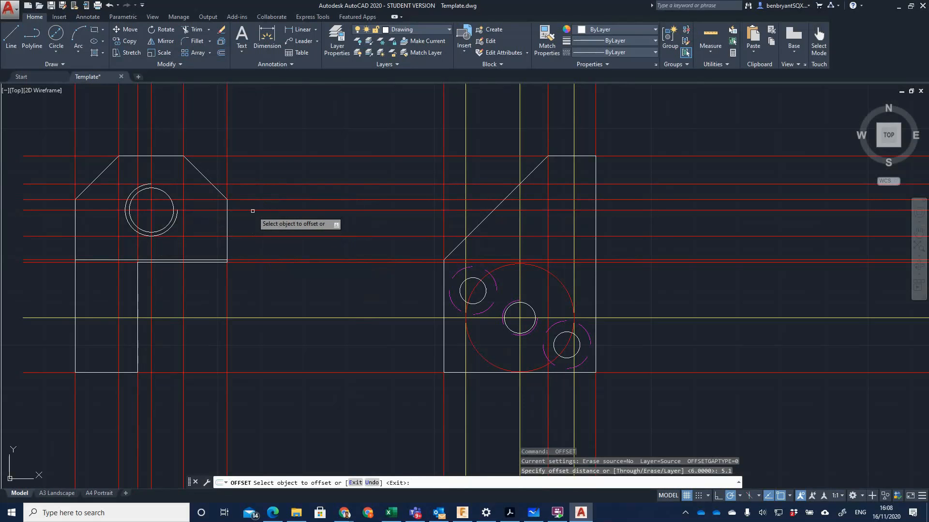
{"action": "left_click", "coordinate": [281, 210]}
{"action": "left_click", "coordinate": [286, 220]}
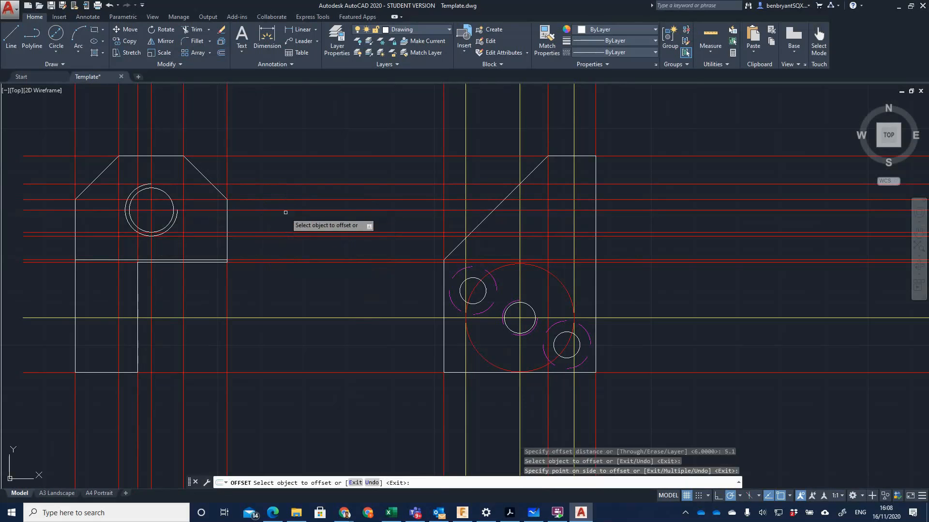
{"action": "left_click", "coordinate": [287, 210]}
{"action": "left_click", "coordinate": [294, 194]}
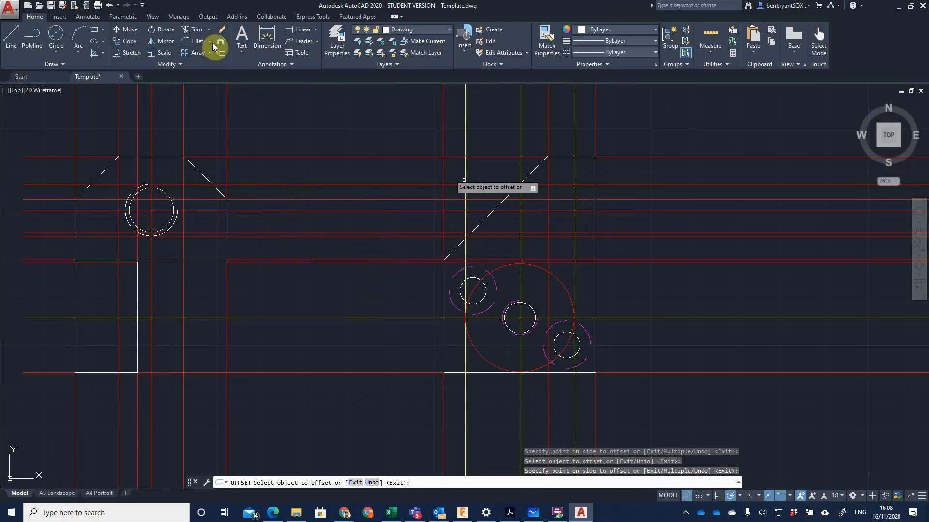
On the Hidden layer, draw a line along the topmost thread construction line from the right-hand view's sloped edge to its right vertical edge.
{"action": "left_click", "coordinate": [438, 28]}
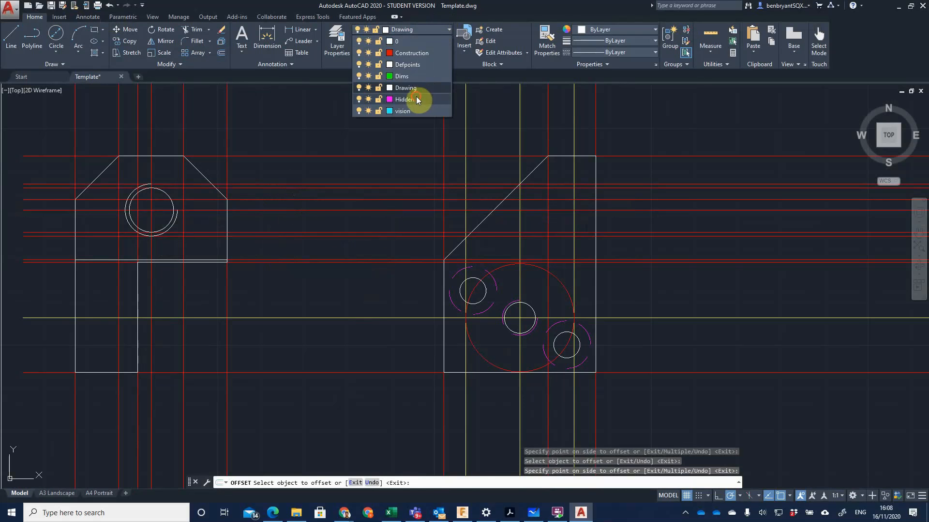
{"action": "left_click", "coordinate": [415, 99]}
{"action": "left_click", "coordinate": [11, 35]}
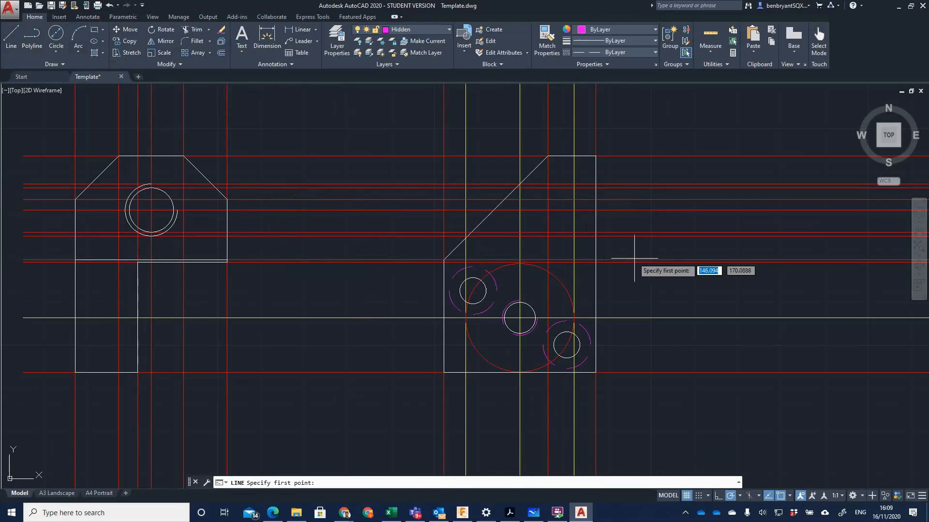
{"action": "middle_click_drag", "start_coordinate": [637, 258], "coordinate": [608, 261]}
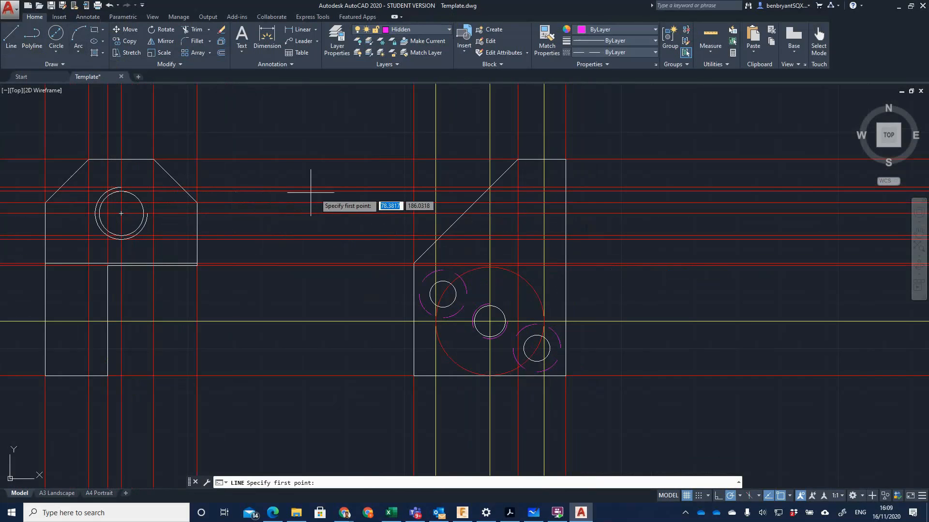
{"action": "left_click", "coordinate": [490, 186]}
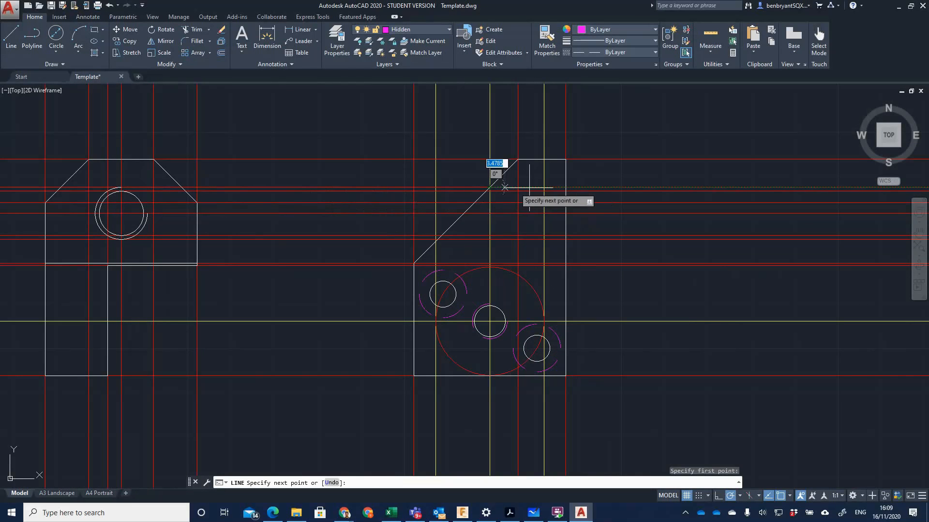
{"action": "key", "text": "Return"}
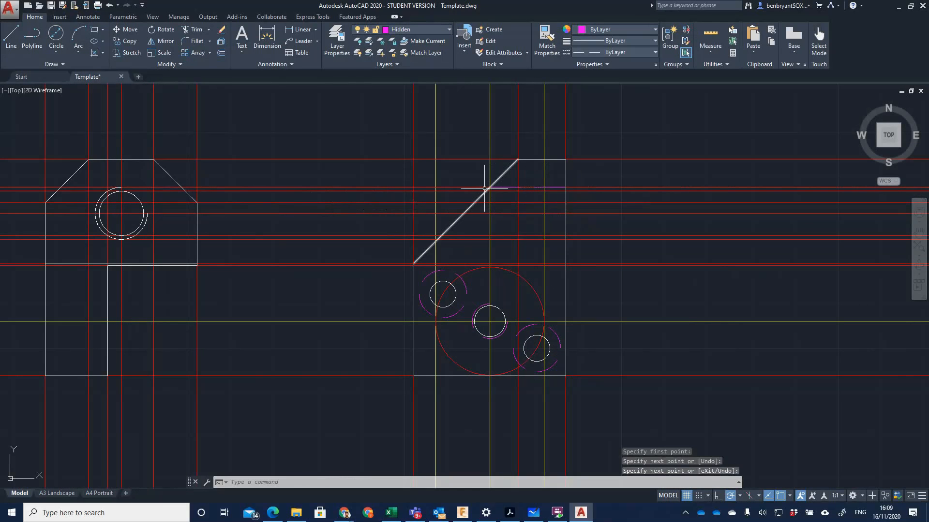
Draw a hidden line along the second thread construction line from the right-hand view's sloped edge to its right vertical edge.
{"action": "key", "text": "Return"}
{"action": "left_click", "coordinate": [485, 191]}
{"action": "left_click", "coordinate": [565, 191]}
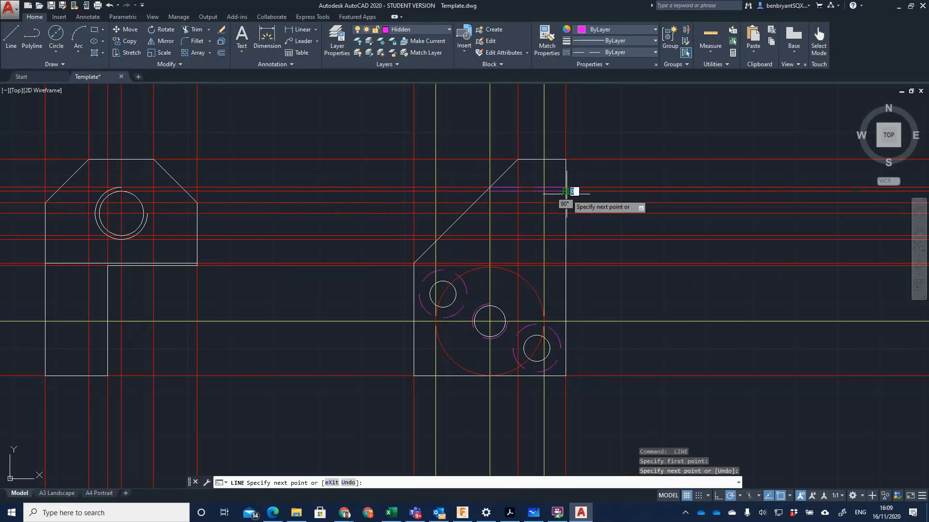
{"action": "key", "text": "Return"}
Draw hidden lines along the two lower thread construction lines from the right-hand view's sloped edge to its right vertical edge.
{"action": "key", "text": "Return"}
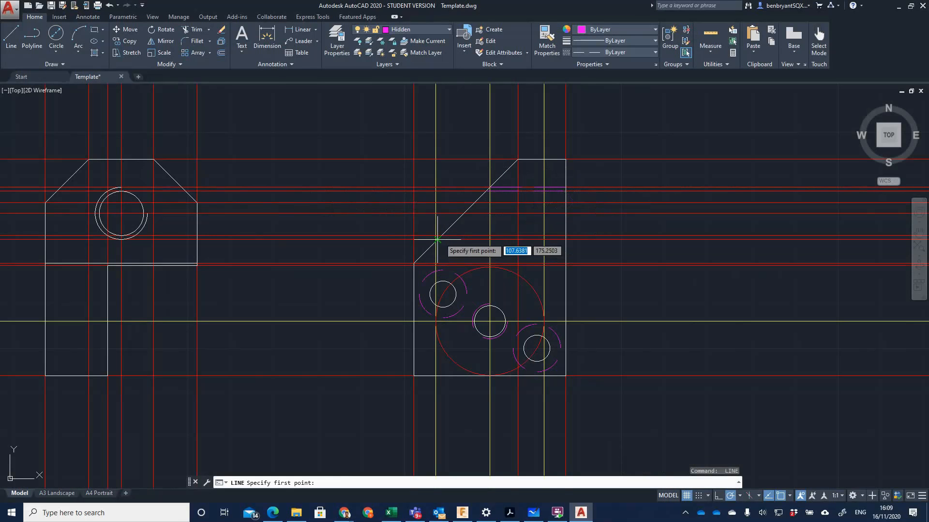
{"action": "left_click", "coordinate": [437, 239]}
{"action": "left_click", "coordinate": [565, 240]}
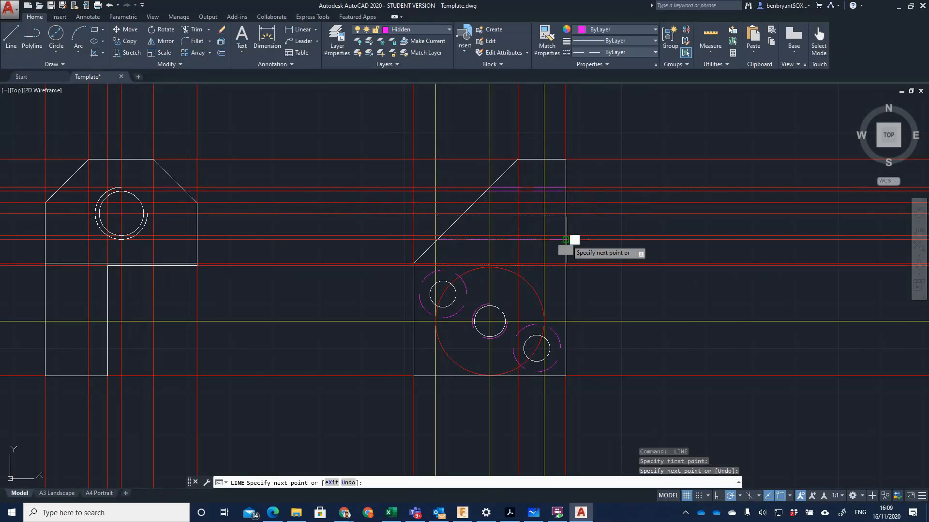
{"action": "key", "text": "Return"}
{"action": "key", "text": "Return"}
{"action": "left_click", "coordinate": [440, 236]}
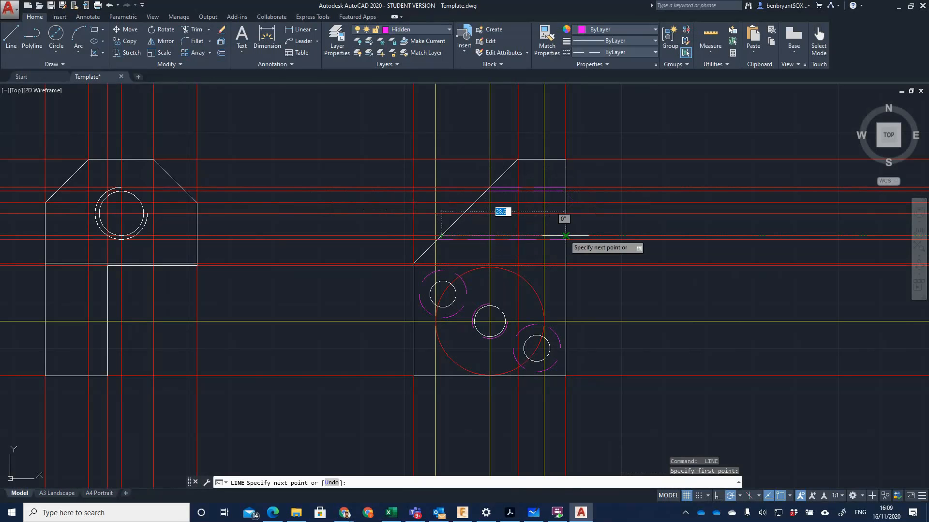
{"action": "left_click", "coordinate": [565, 236]}
{"action": "key", "text": "Return"}
Offset the horizontal centre line through the central small hole by 4 both above and below.
{"action": "middle_click_drag", "start_coordinate": [256, 326], "coordinate": [436, 302]}
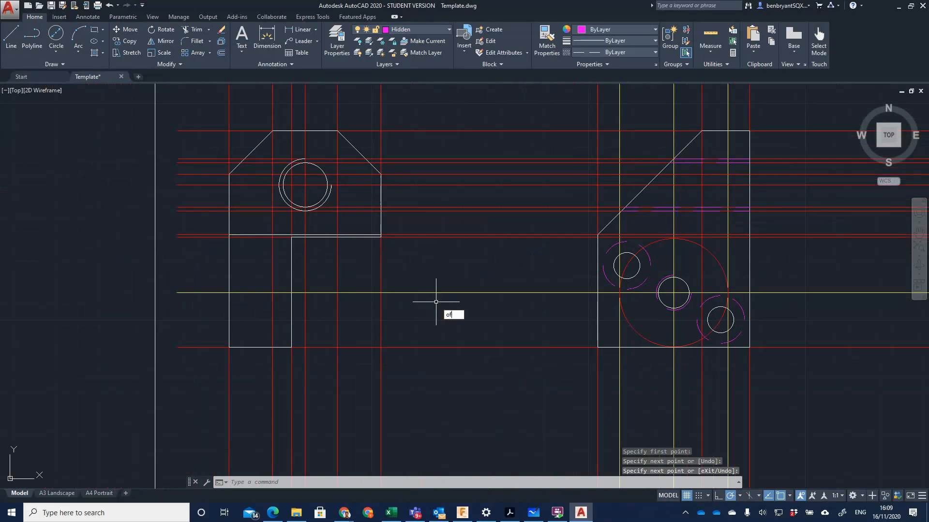
{"action": "type", "text": "ofs"}
{"action": "key", "text": "BackSpace"}
{"action": "type", "text": "fset"}
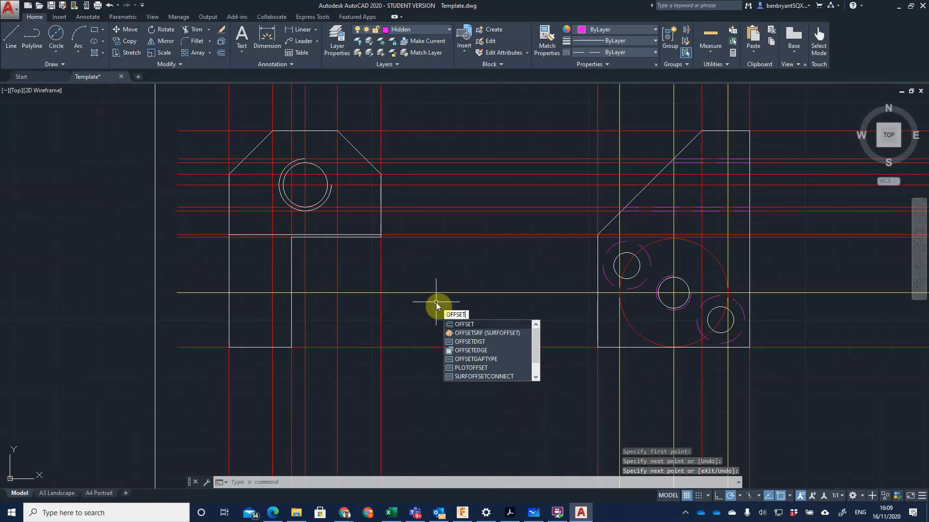
{"action": "key", "text": "Return"}
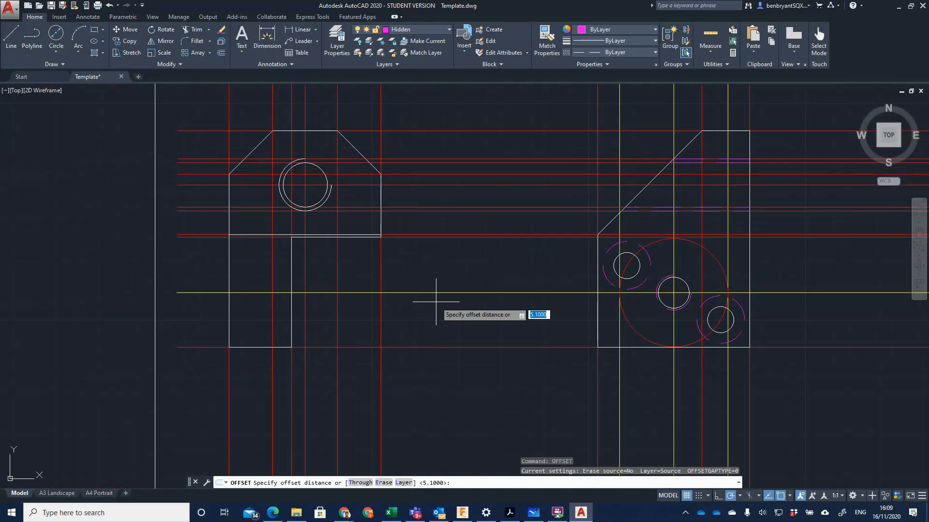
{"action": "type", "text": "4"}
{"action": "key", "text": "Return"}
{"action": "left_click", "coordinate": [424, 292]}
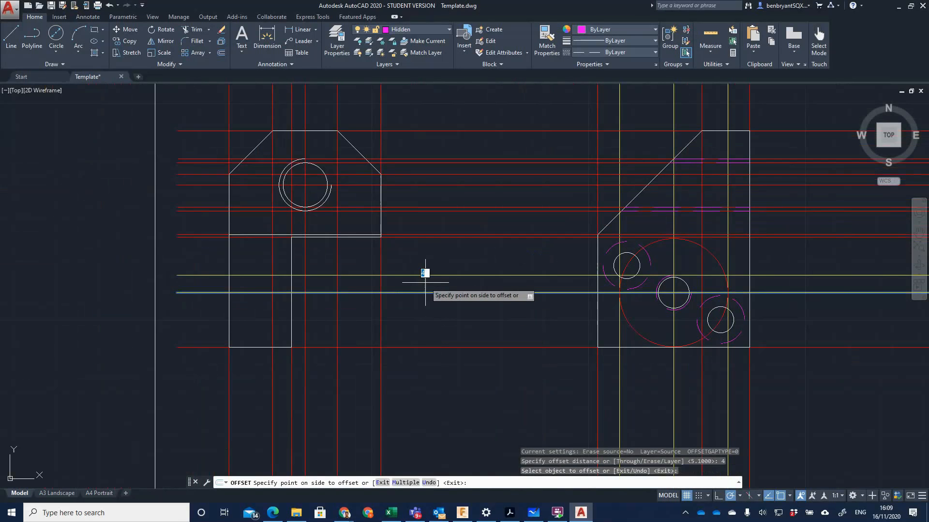
{"action": "left_click", "coordinate": [425, 282]}
{"action": "left_click", "coordinate": [427, 293]}
{"action": "left_click", "coordinate": [428, 300]}
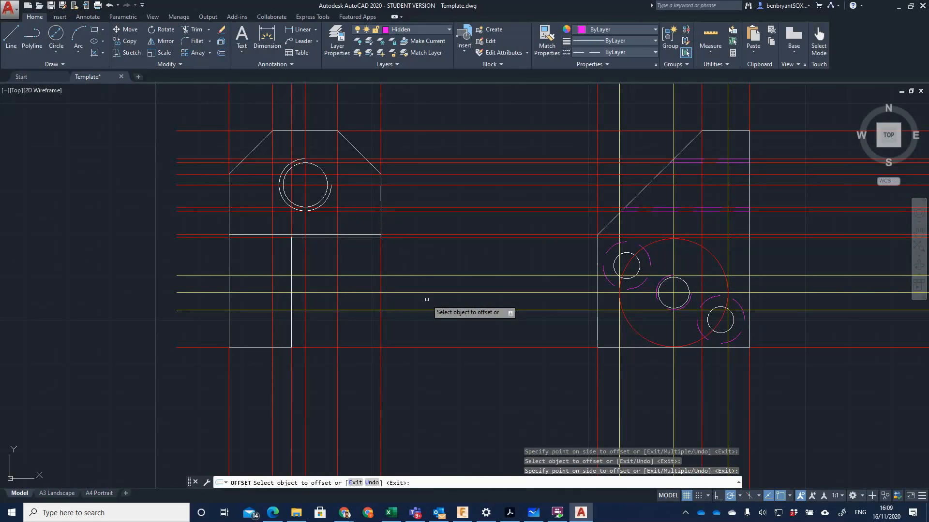
{"action": "key", "text": "Return"}
Offset the same horizontal centre line of the central small hole by 3.55 both above and below.
{"action": "key", "text": "Return"}
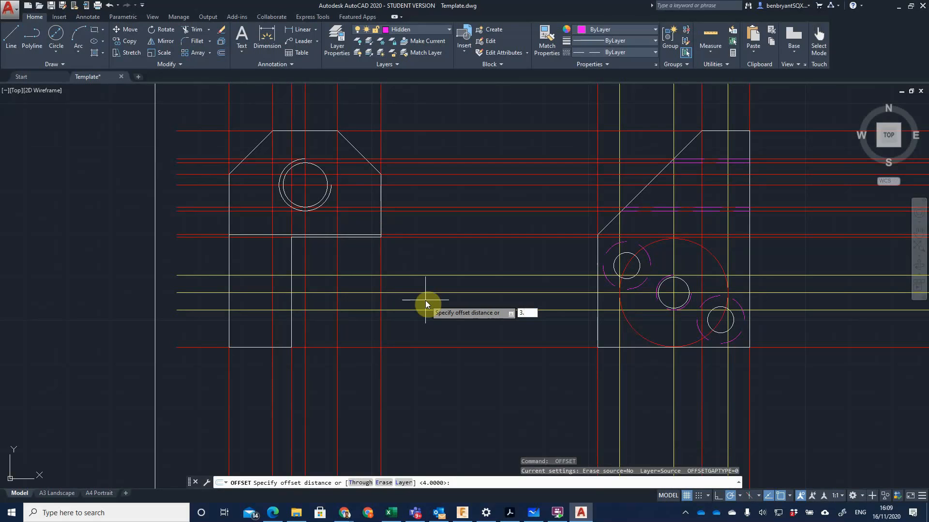
{"action": "type", "text": "3.55"}
{"action": "key", "text": "Return"}
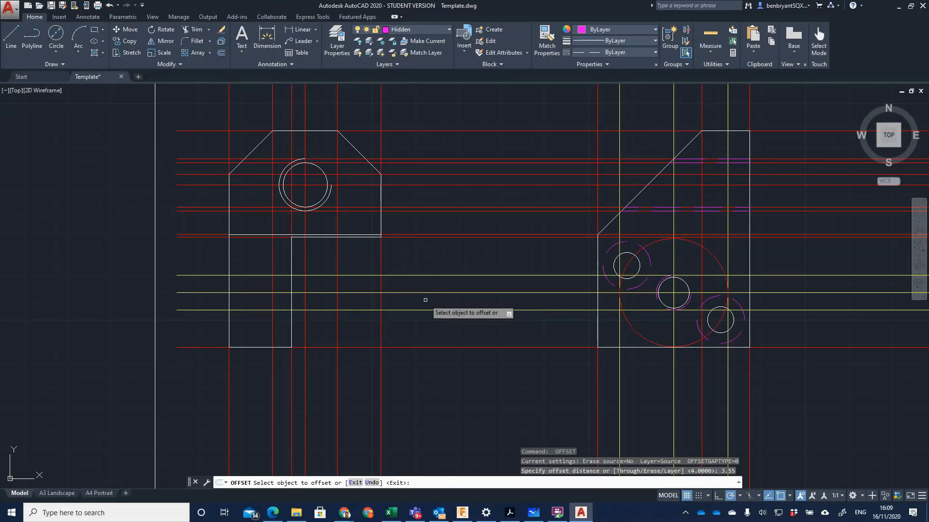
{"action": "left_click", "coordinate": [425, 293]}
{"action": "left_click", "coordinate": [426, 286]}
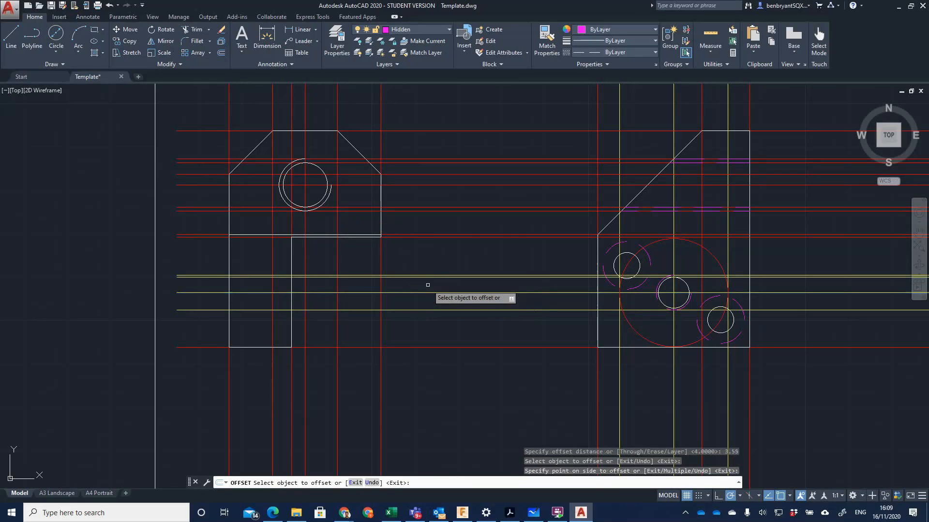
{"action": "left_click", "coordinate": [428, 292]}
{"action": "left_click", "coordinate": [437, 315]}
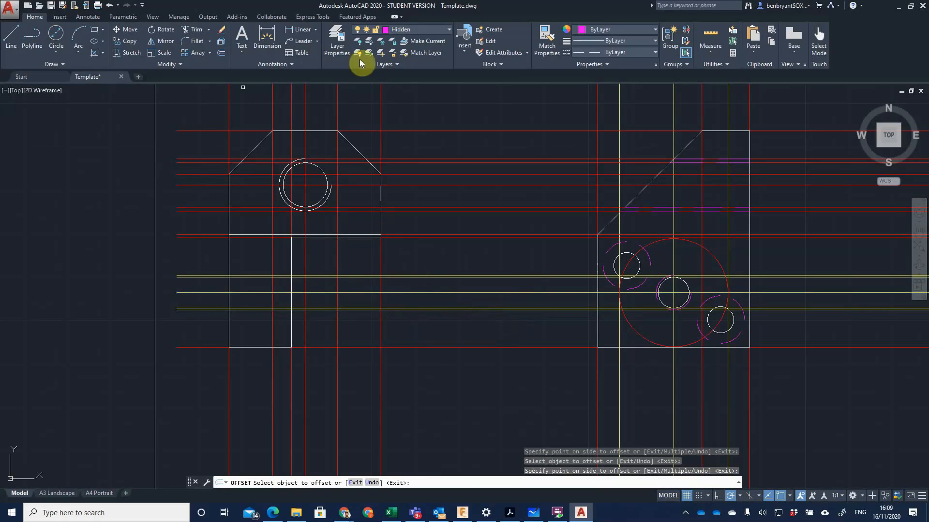
In the left-hand view, draw a hidden line along the topmost new offset line from the left edge to the large hole's vertical centre line.
{"action": "left_click", "coordinate": [14, 45]}
{"action": "scroll", "coordinate": [235, 303], "scroll_direction": "up", "scroll_amount": 5}
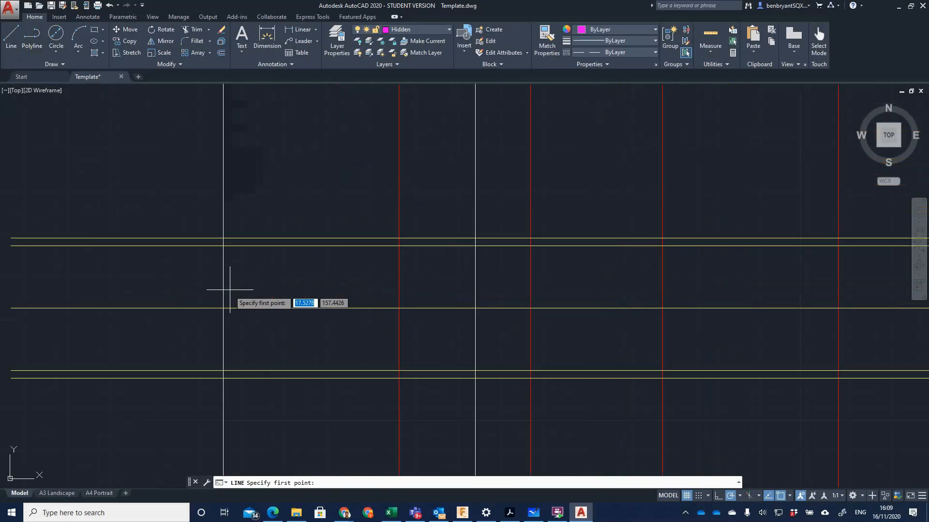
{"action": "left_click", "coordinate": [223, 238]}
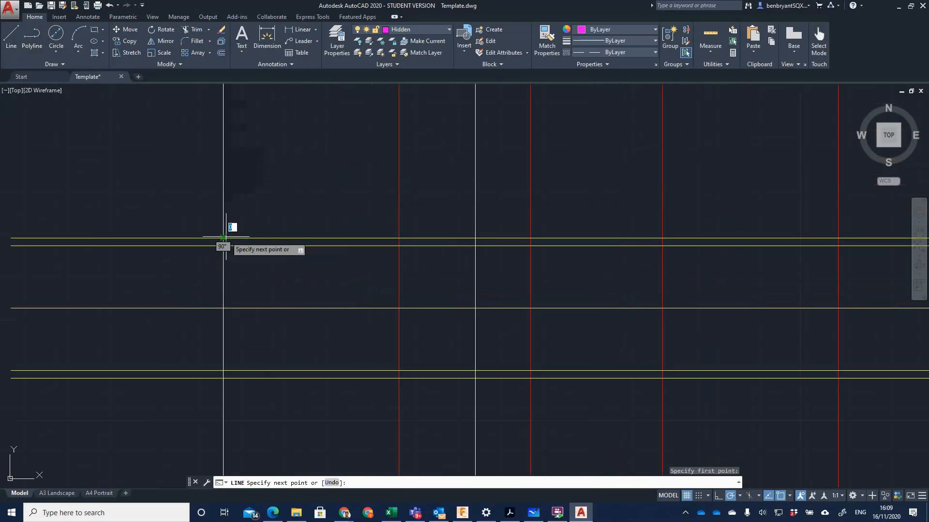
{"action": "left_click", "coordinate": [530, 237]}
{"action": "key", "text": "Return"}
Draw hidden lines along both lower offset lines between the left-hand view's left edge and the large hole's vertical centre line.
{"action": "key", "text": "Return"}
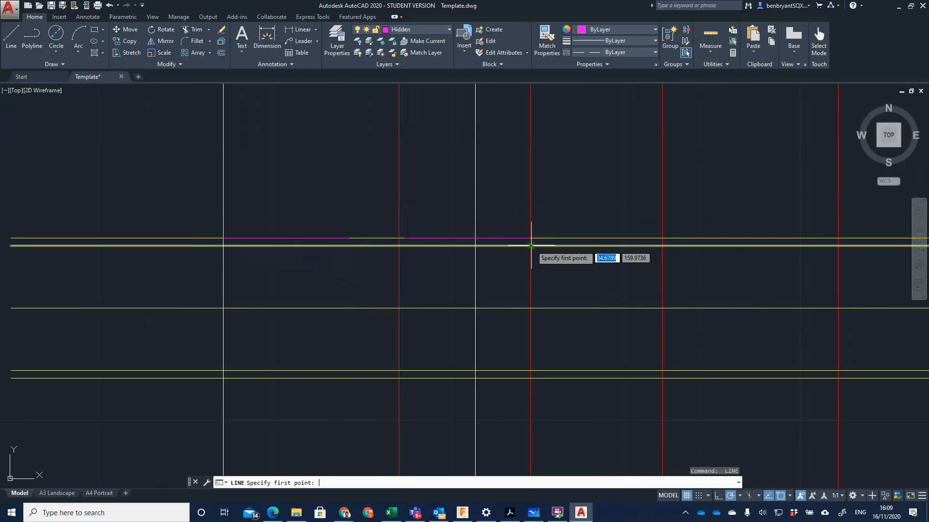
{"action": "left_click", "coordinate": [223, 371]}
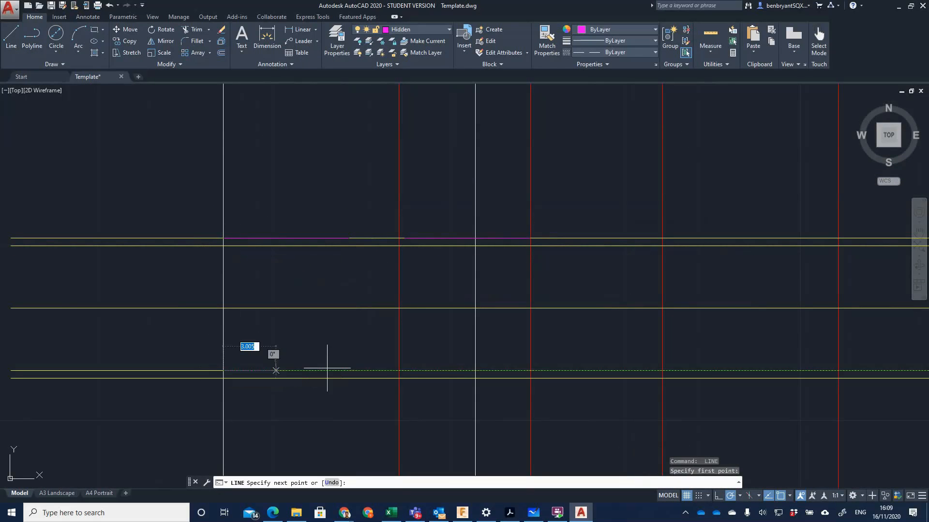
{"action": "left_click", "coordinate": [531, 371]}
{"action": "key", "text": "Return"}
{"action": "key", "text": "Return"}
{"action": "left_click", "coordinate": [530, 378]}
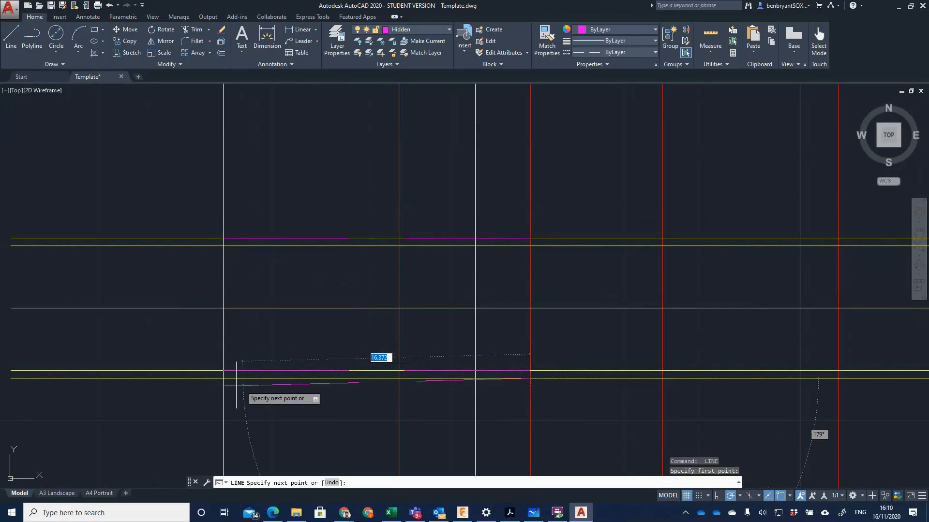
{"action": "left_click", "coordinate": [223, 378]}
{"action": "key", "text": "Return"}
{"action": "scroll", "coordinate": [331, 394], "scroll_direction": "down", "scroll_amount": 3}
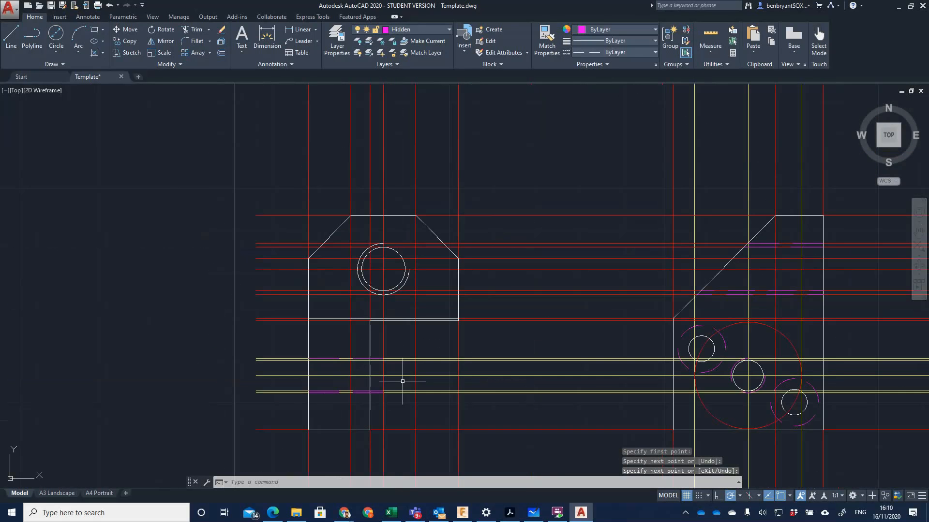
{"action": "scroll", "coordinate": [409, 376], "scroll_direction": "up", "scroll_amount": 2}
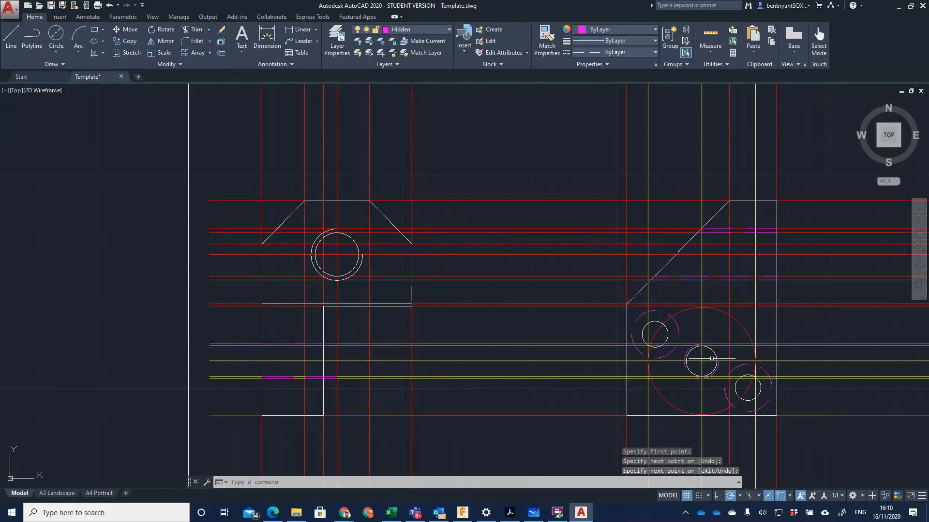
{"action": "scroll", "coordinate": [743, 380], "scroll_direction": "up", "scroll_amount": 3}
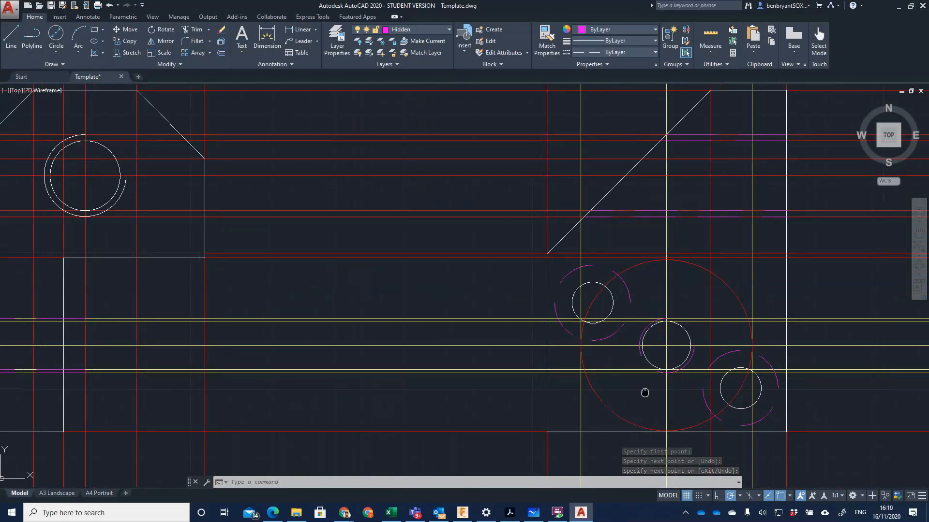
{"action": "middle_click_drag", "start_coordinate": [645, 390], "coordinate": [596, 348]}
{"action": "scroll", "coordinate": [478, 350], "scroll_direction": "down", "scroll_amount": 2}
{"action": "middle_click_drag", "start_coordinate": [447, 353], "coordinate": [494, 345]}
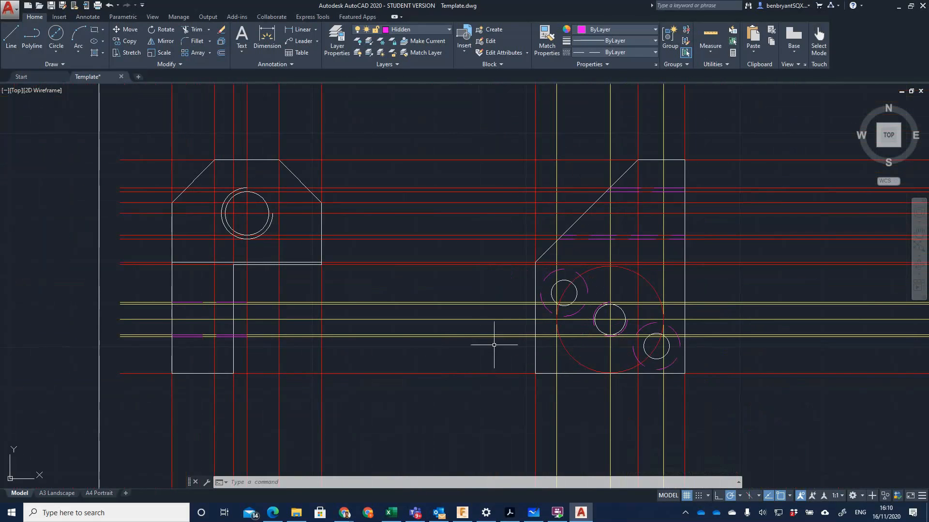
Create a new layer named Con2 and set its colour to green.
{"action": "left_click", "coordinate": [410, 30]}
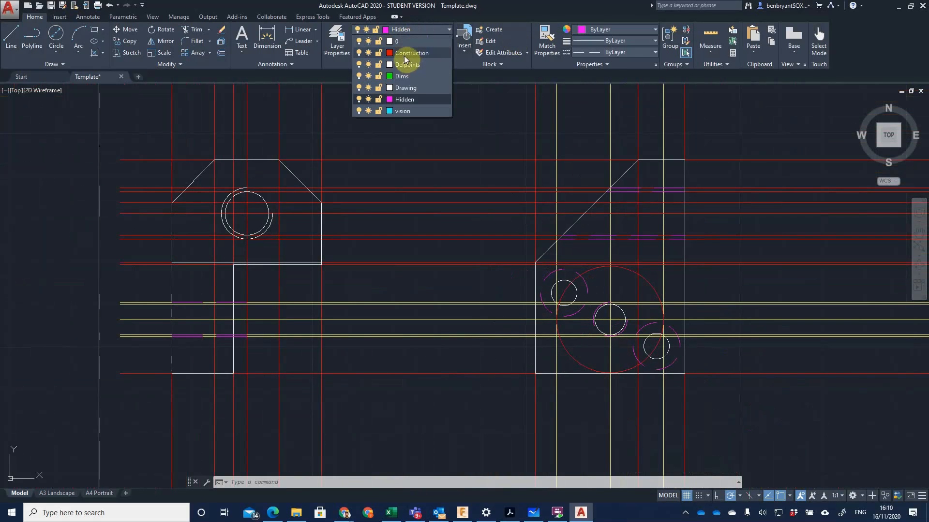
{"action": "left_click", "coordinate": [337, 42]}
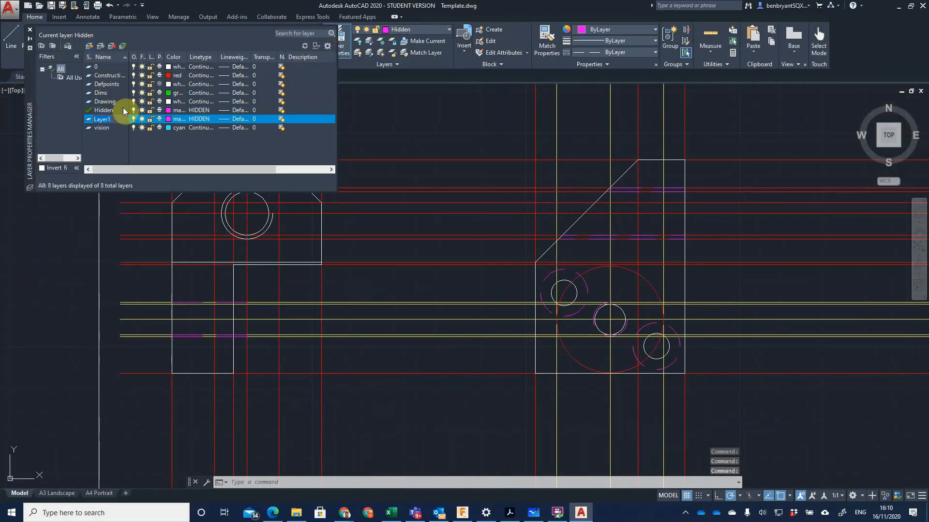
{"action": "type", "text": "Con2"}
{"action": "left_click", "coordinate": [169, 119]}
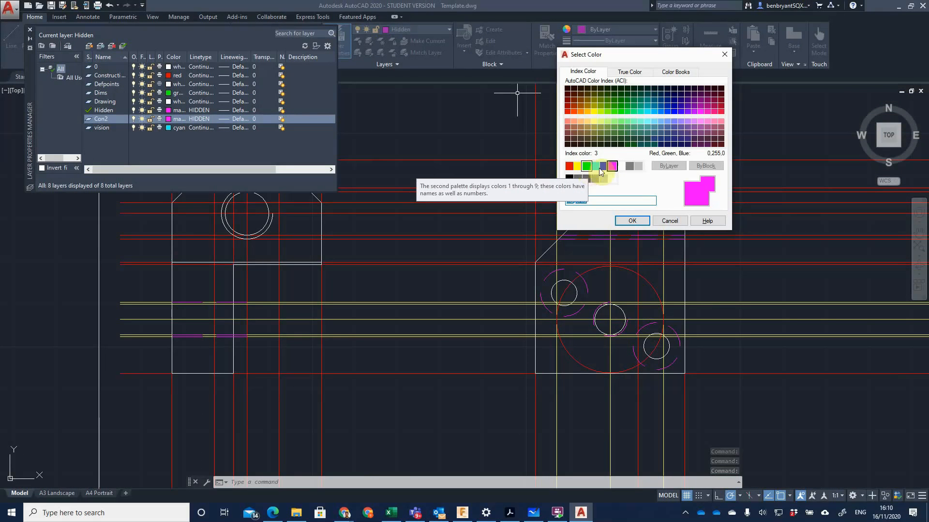
{"action": "left_click", "coordinate": [585, 167]}
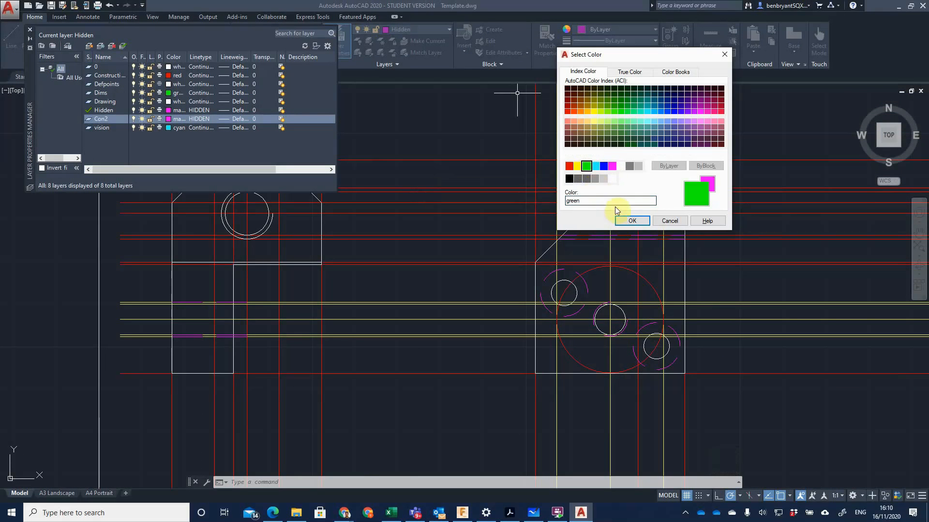
{"action": "left_click", "coordinate": [631, 221]}
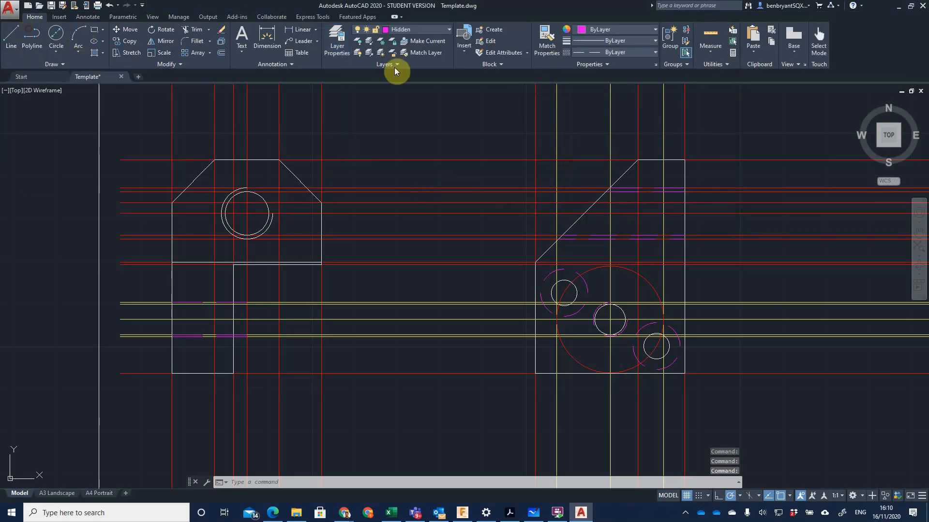
Turn off the Construction layer.
{"action": "left_click", "coordinate": [436, 30]}
{"action": "left_click", "coordinate": [359, 64]}
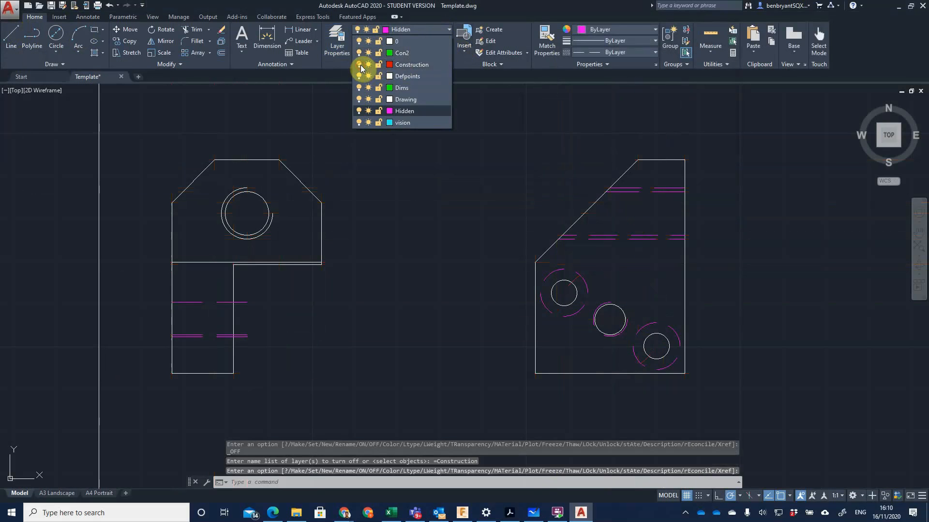
{"action": "left_click", "coordinate": [417, 246]}
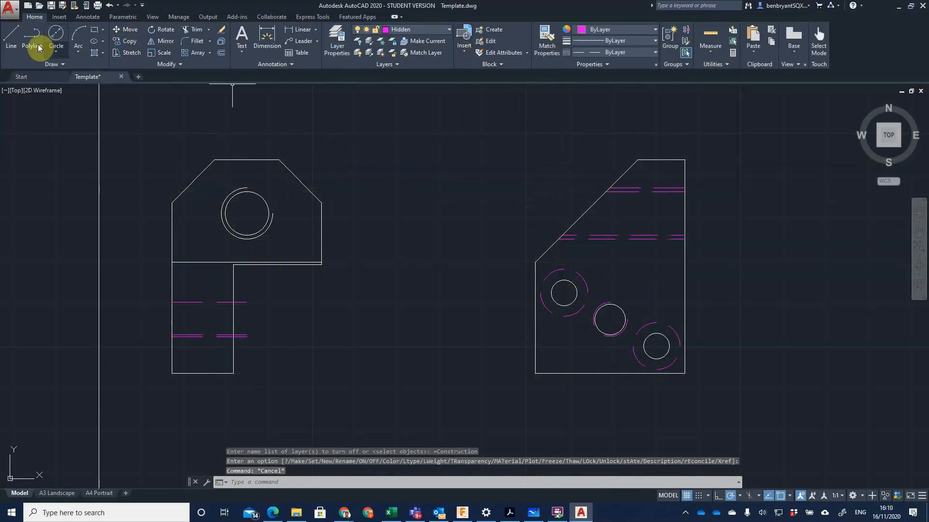
Draw a horizontal projection line from the top of the lower diagonal hole's outer circle across and past the left-hand view.
{"action": "left_click", "coordinate": [14, 43]}
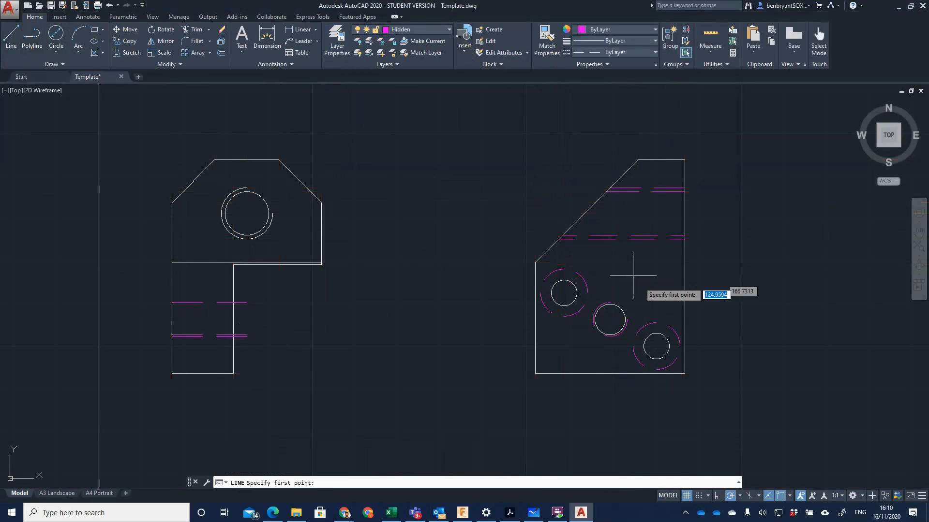
{"action": "left_click", "coordinate": [656, 322]}
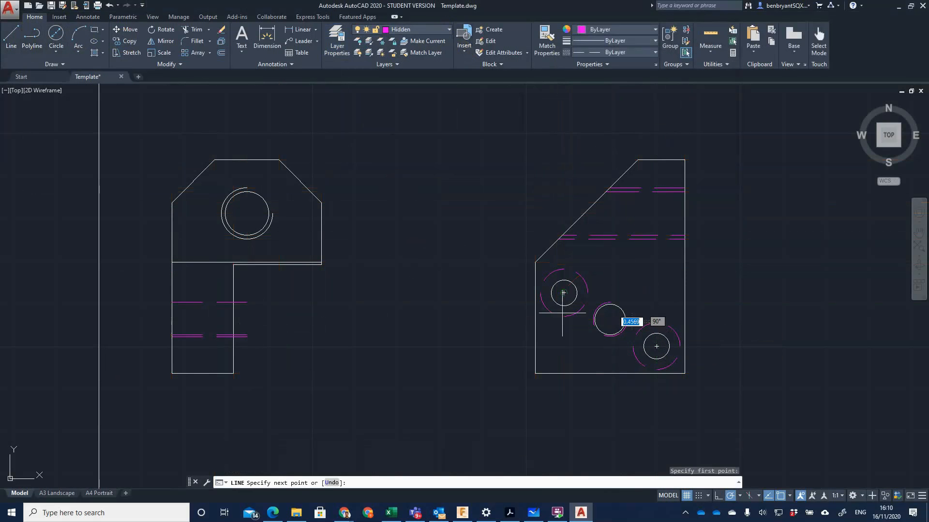
{"action": "left_click", "coordinate": [121, 323]}
{"action": "key", "text": "Escape"}
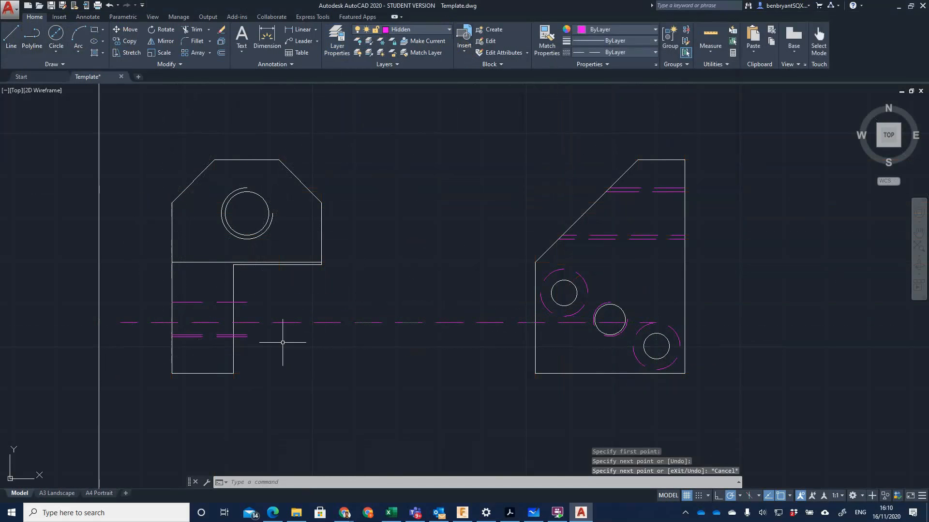
Move the new horizontal projection line onto the Con2 layer and make Con2 the current layer.
{"action": "left_click", "coordinate": [301, 323]}
{"action": "left_click", "coordinate": [409, 30]}
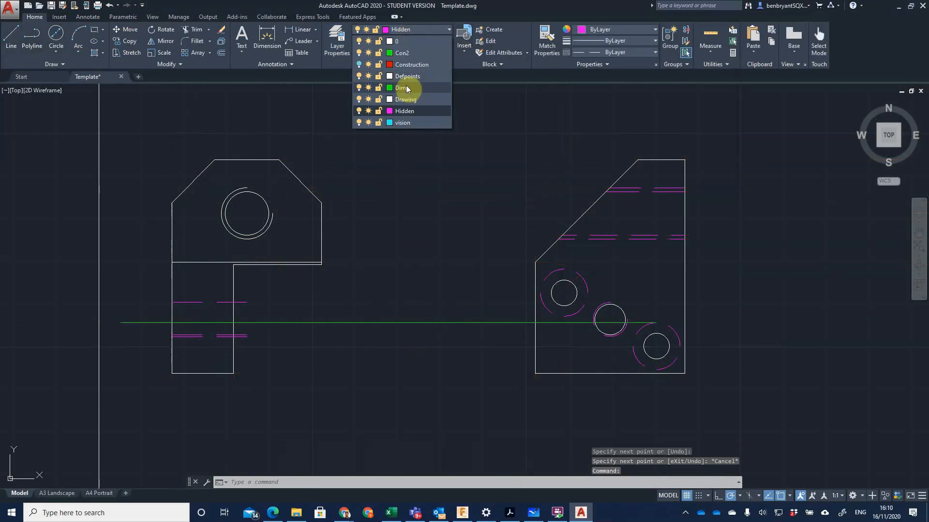
{"action": "left_click", "coordinate": [404, 53]}
{"action": "key", "text": "Escape"}
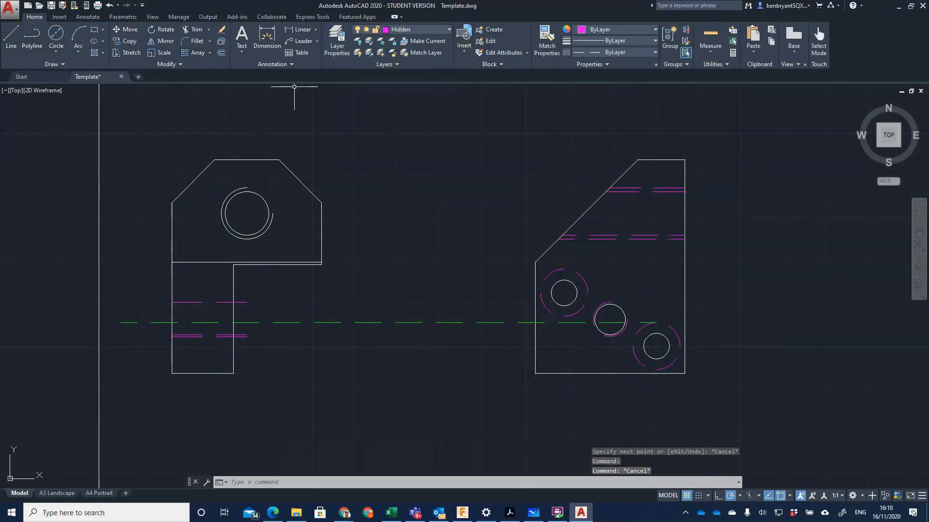
{"action": "left_click", "coordinate": [409, 53]}
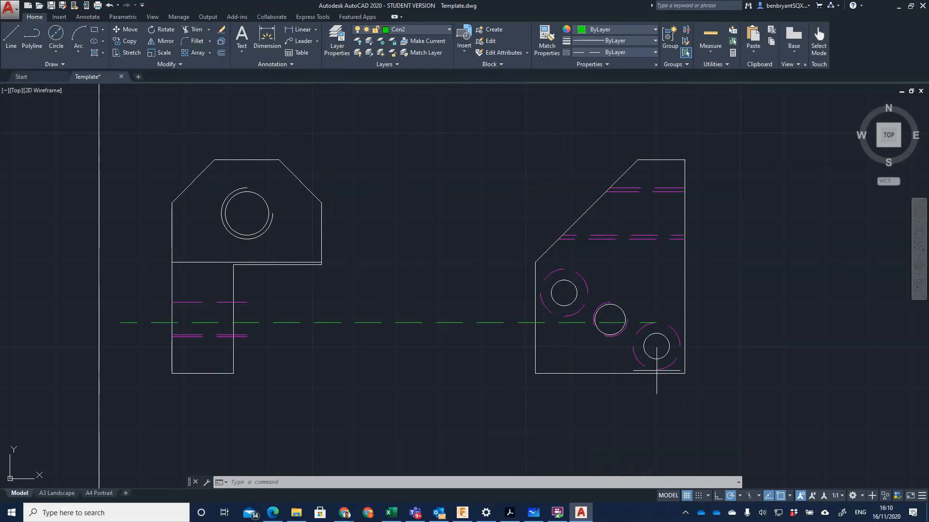
Draw a horizontal projection line from the bottom of the lower diagonal hole's outer circle across and past the left-hand view.
{"action": "type", "text": "l"}
{"action": "key", "text": "Return"}
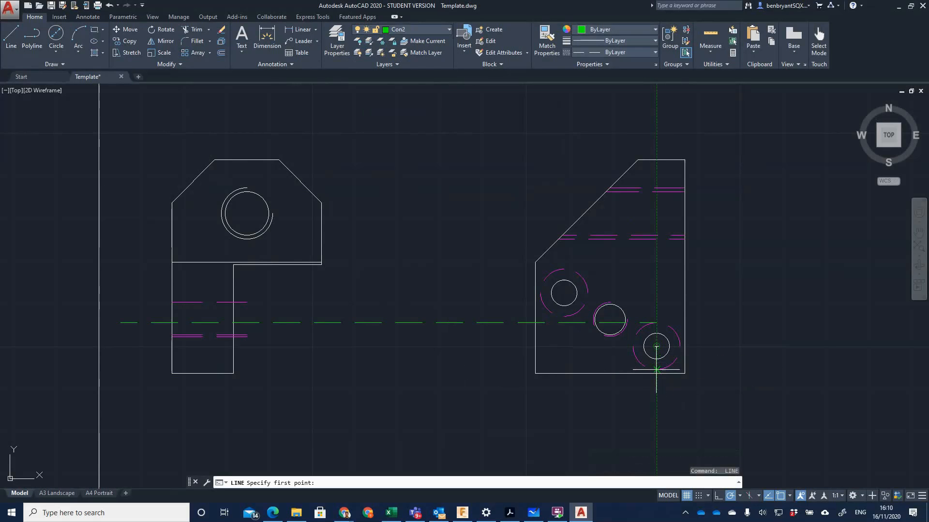
{"action": "left_click", "coordinate": [656, 370]}
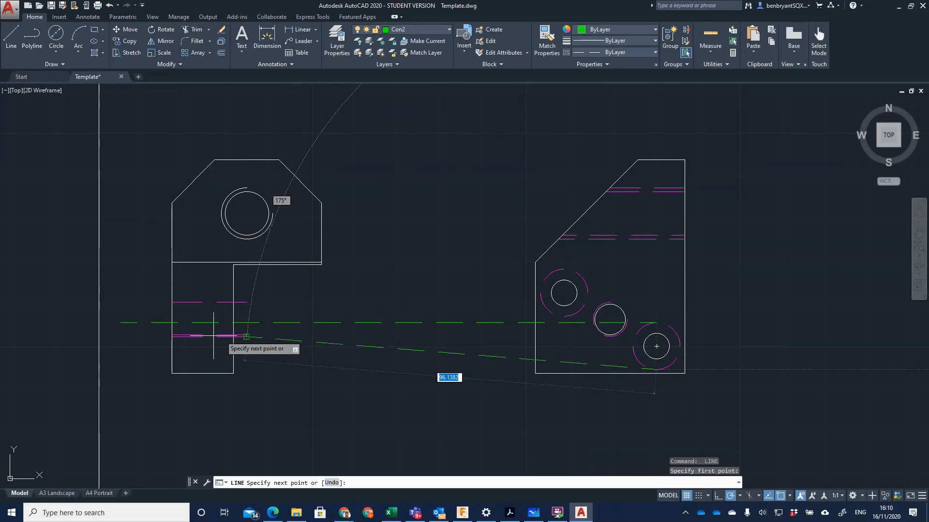
{"action": "left_click", "coordinate": [124, 370]}
{"action": "key", "text": "Return"}
Draw a horizontal projection line from the top of the lower diagonal hole's inner circle past the left-hand view, with Ortho on.
{"action": "key", "text": "Return"}
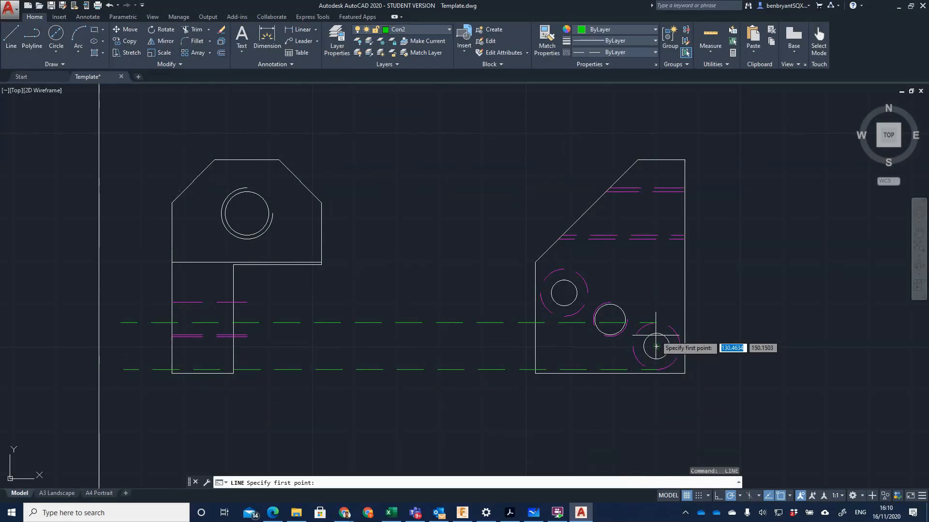
{"action": "left_click", "coordinate": [790, 497]}
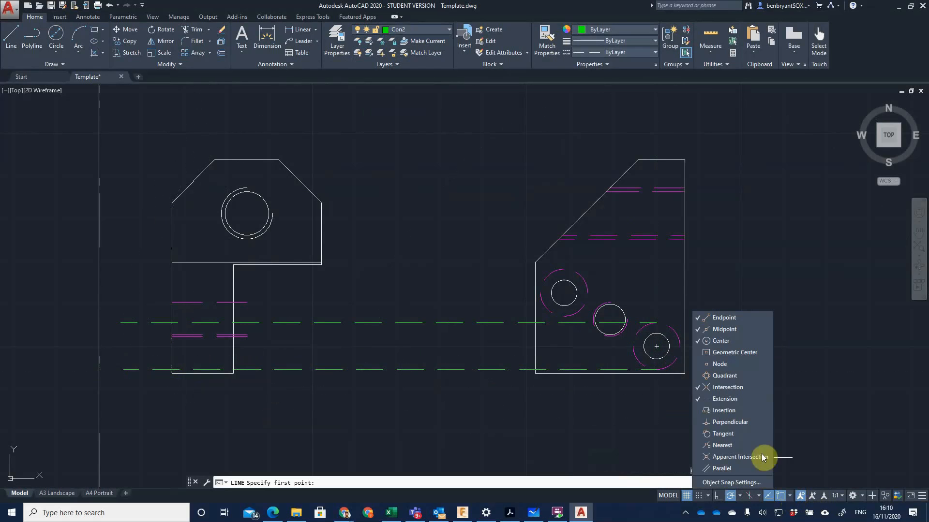
{"action": "left_click", "coordinate": [656, 333]}
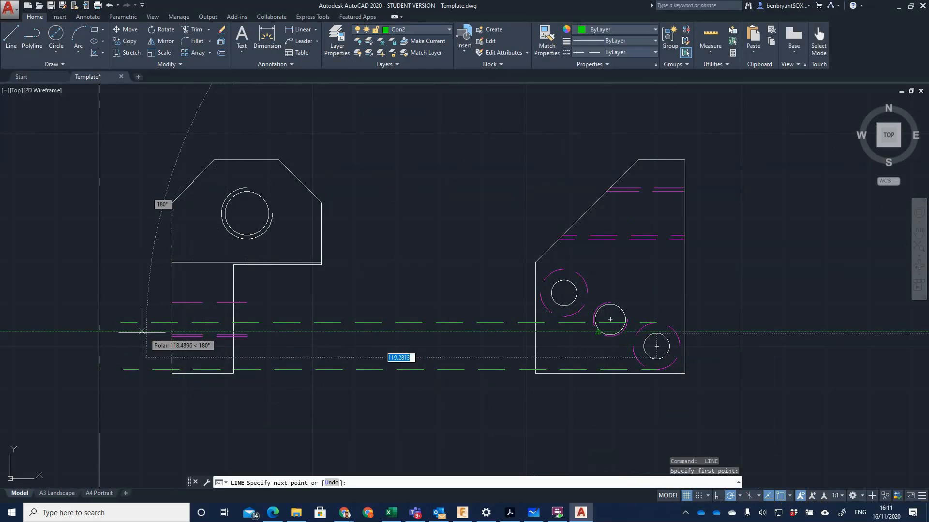
{"action": "key", "text": "F8"}
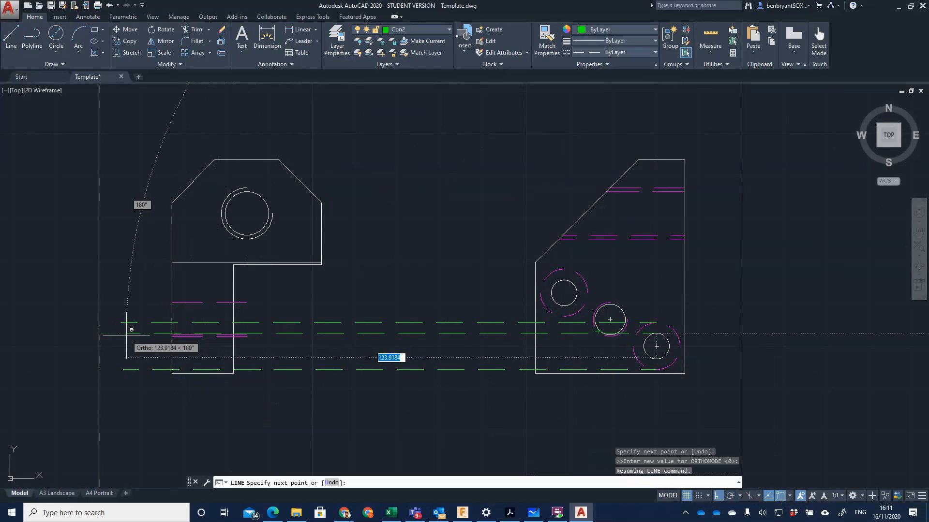
{"action": "left_click", "coordinate": [126, 333]}
{"action": "key", "text": "Escape"}
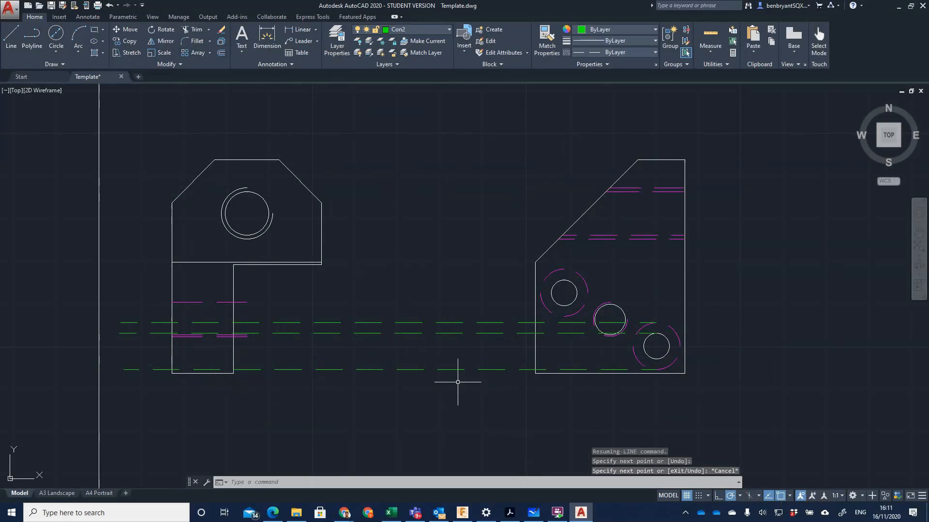
Draw a horizontal projection line from the bottom of the lower diagonal hole's inner circle across and past the left-hand view.
{"action": "key", "text": "Return"}
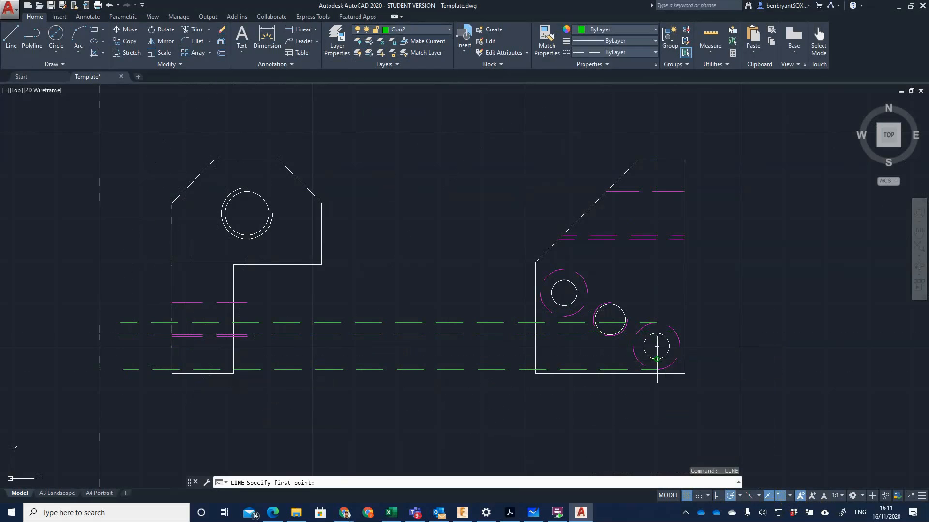
{"action": "left_click", "coordinate": [657, 359]}
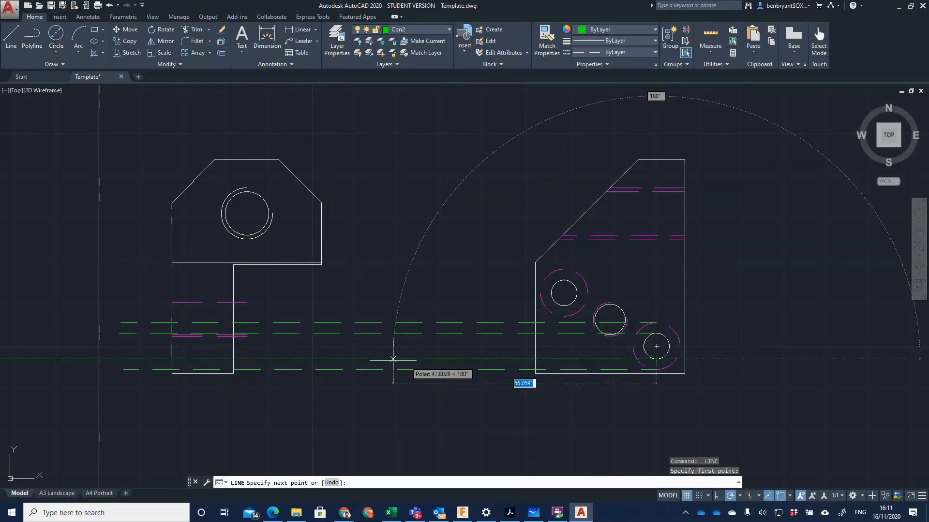
{"action": "left_click", "coordinate": [129, 359]}
{"action": "key", "text": "Escape"}
Try trimming the lower leg's right edge against the four green projection lines in the left-hand view, and undo that cut.
{"action": "scroll", "coordinate": [145, 387], "scroll_direction": "up", "scroll_amount": 4}
{"action": "middle_click_drag", "start_coordinate": [224, 394], "coordinate": [406, 402]}
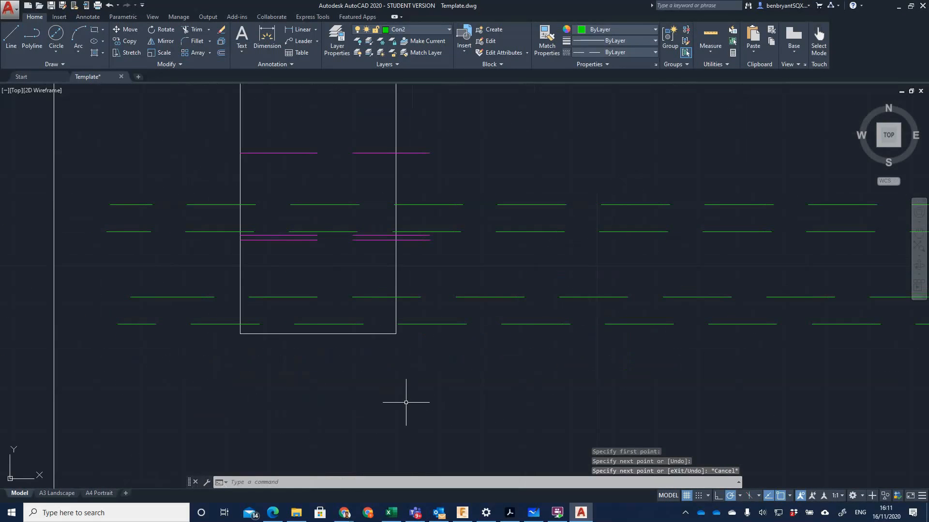
{"action": "type", "text": "tr"}
{"action": "key", "text": "Return"}
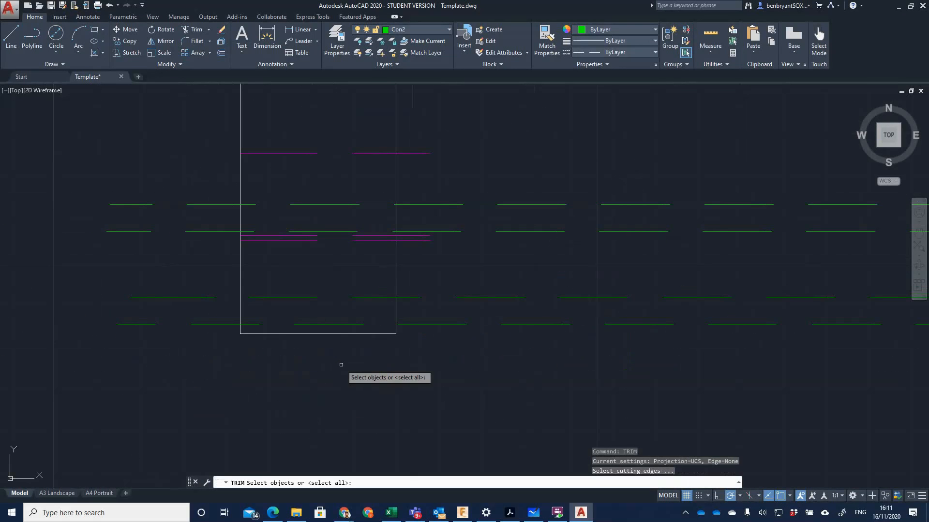
{"action": "left_click", "coordinate": [229, 203]}
{"action": "left_click", "coordinate": [225, 207]}
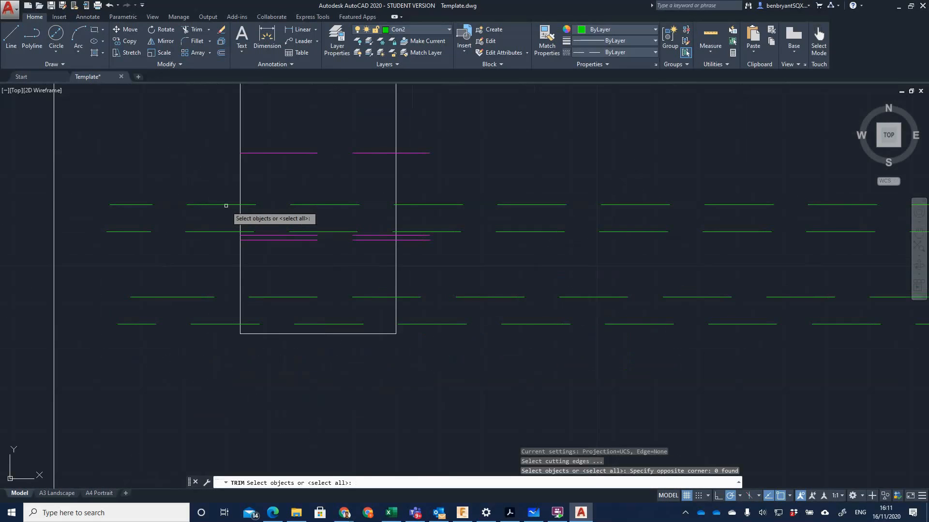
{"action": "left_click", "coordinate": [225, 204]}
{"action": "left_click", "coordinate": [223, 232]}
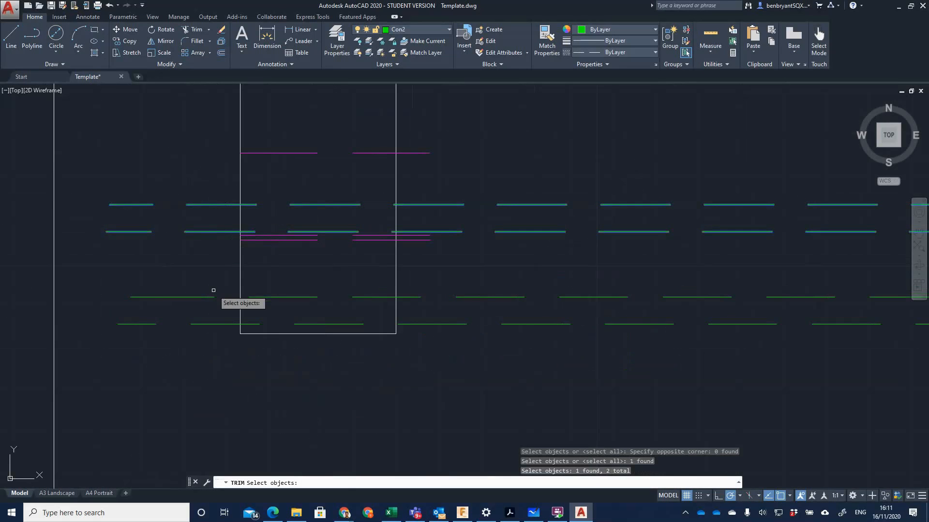
{"action": "left_click", "coordinate": [215, 297]}
{"action": "left_click", "coordinate": [211, 324]}
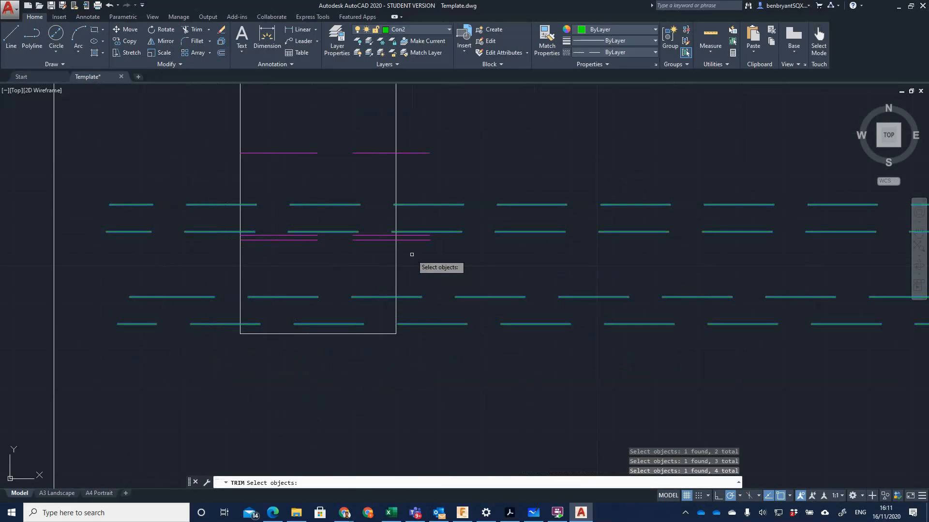
{"action": "key", "text": "Return"}
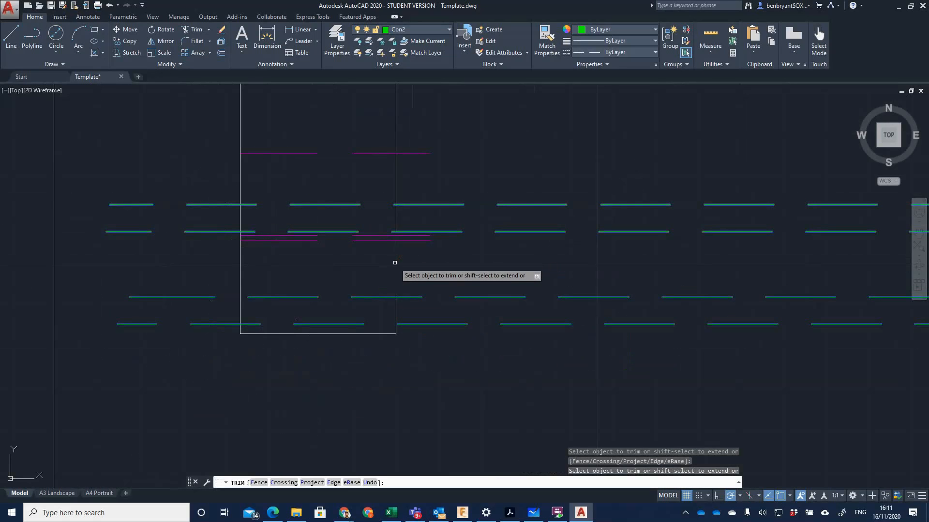
{"action": "key", "text": "Escape"}
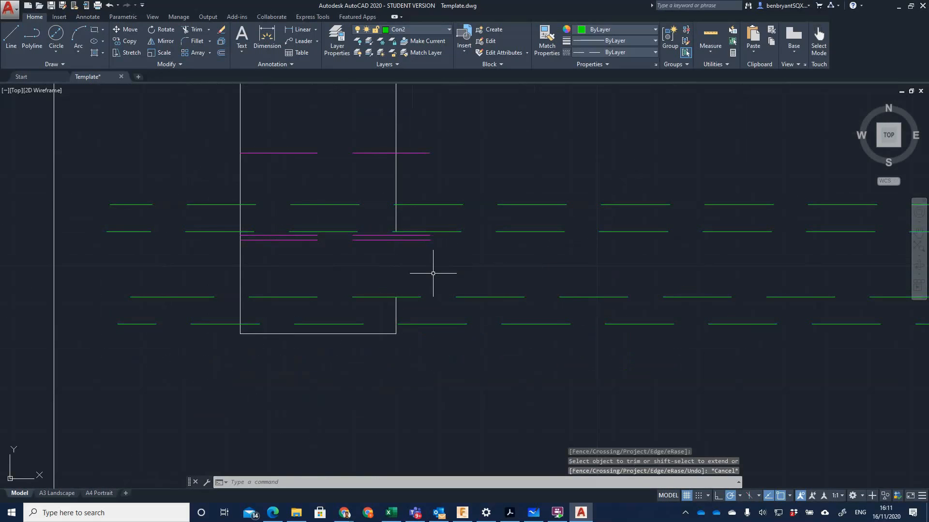
{"action": "key", "text": "Return"}
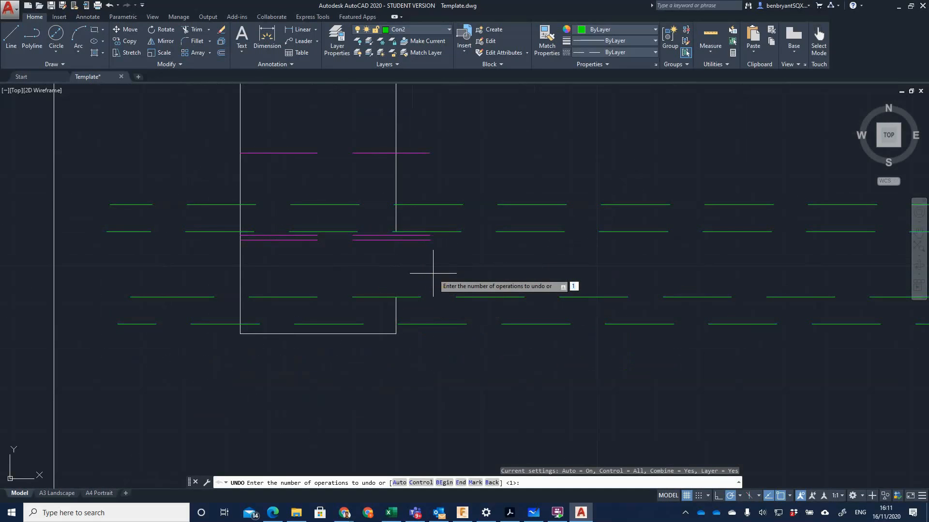
{"action": "key", "text": "Return"}
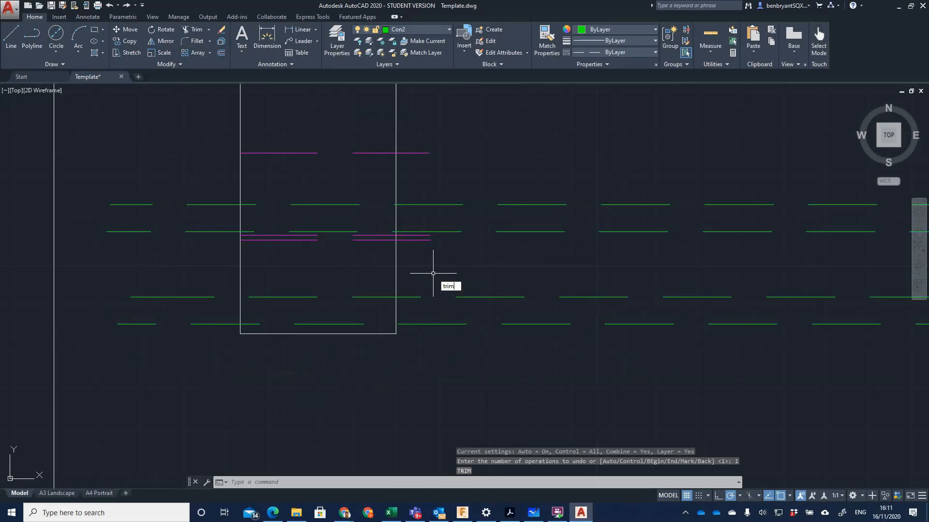
Trim the four projection lines off beyond the lower leg's right edge, using the lines and both vertical leg edges as cutting edges.
{"action": "type", "text": "trim"}
{"action": "key", "text": "Return"}
{"action": "left_click", "coordinate": [209, 205]}
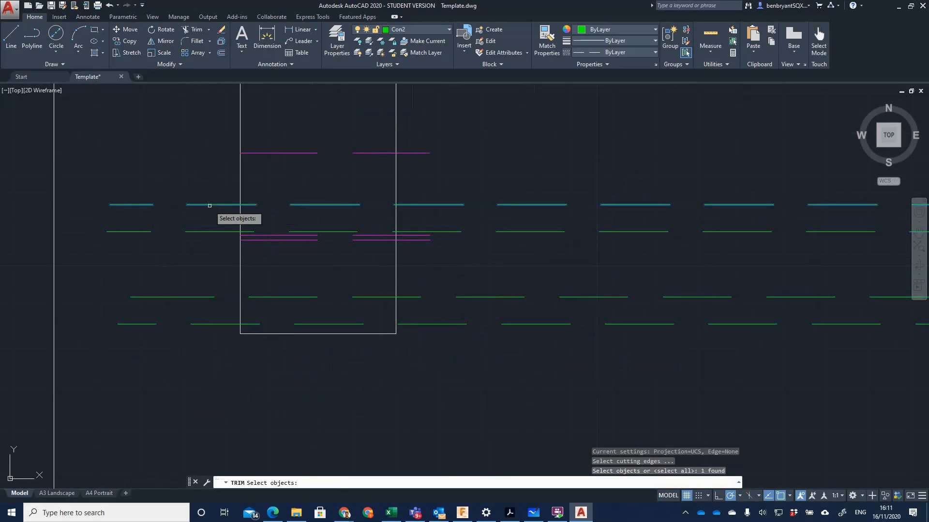
{"action": "left_click", "coordinate": [208, 232]}
{"action": "left_click", "coordinate": [213, 297]}
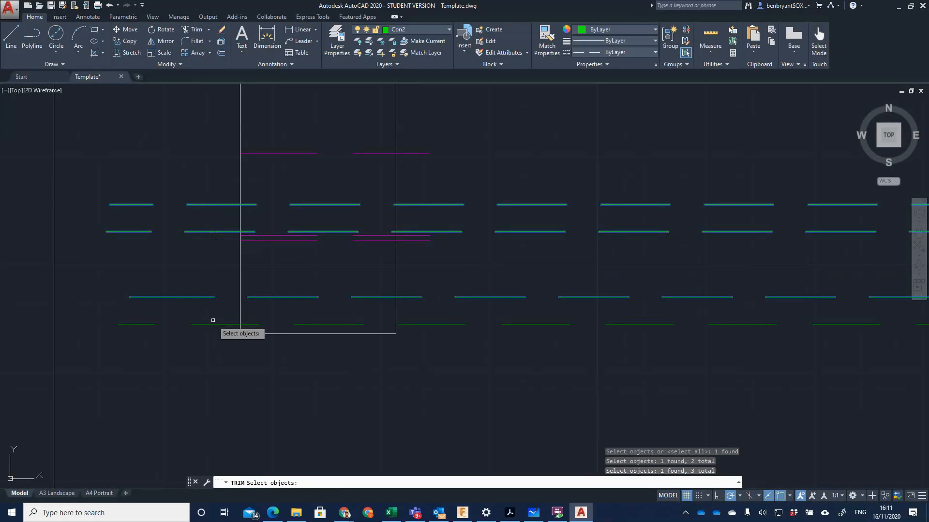
{"action": "left_click", "coordinate": [213, 323]}
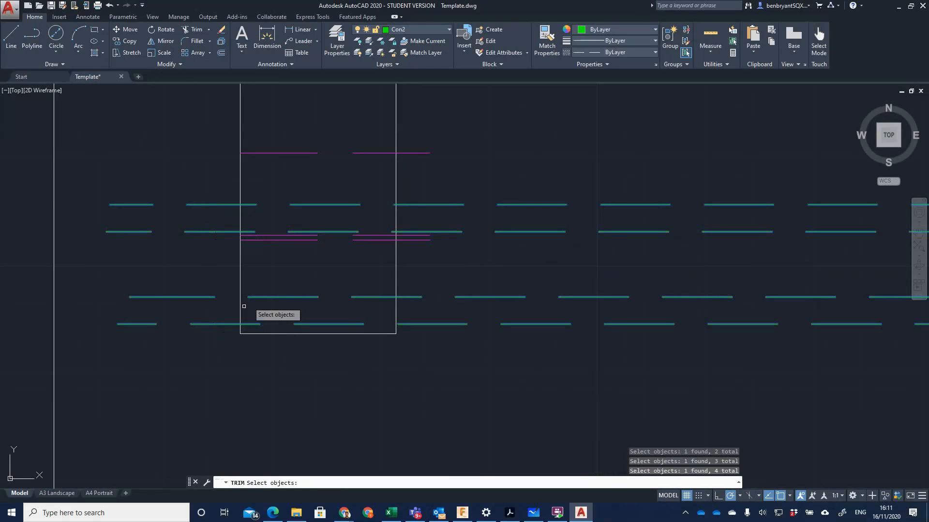
{"action": "left_click", "coordinate": [396, 262]}
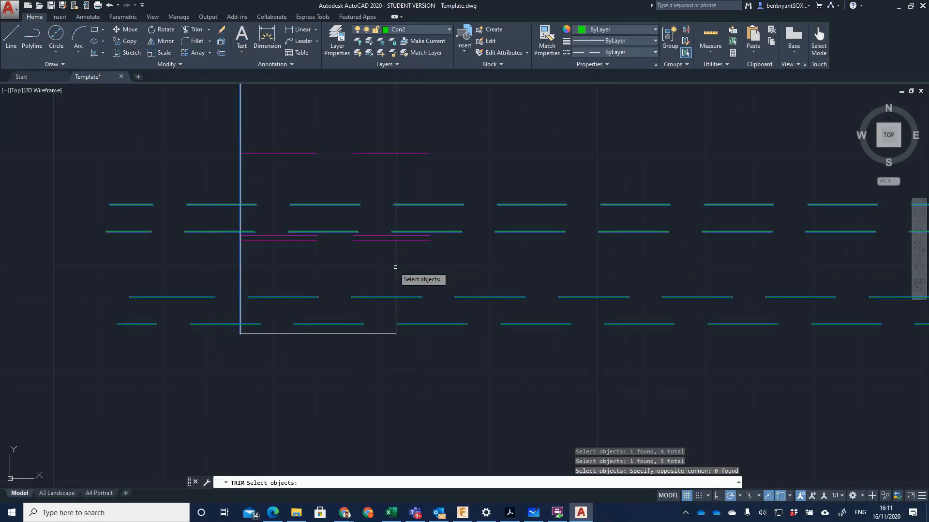
{"action": "left_click", "coordinate": [397, 264]}
{"action": "key", "text": "Return"}
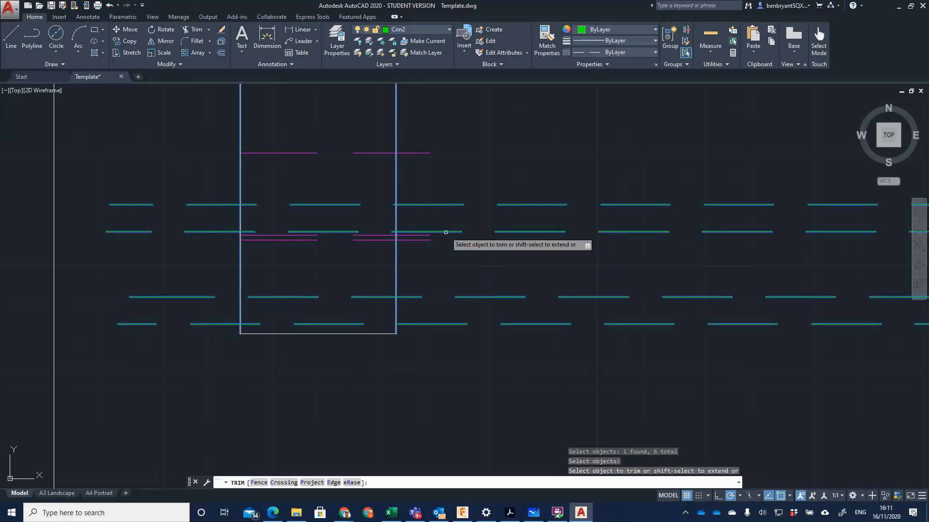
{"action": "left_click", "coordinate": [443, 205]}
{"action": "left_click", "coordinate": [443, 232]}
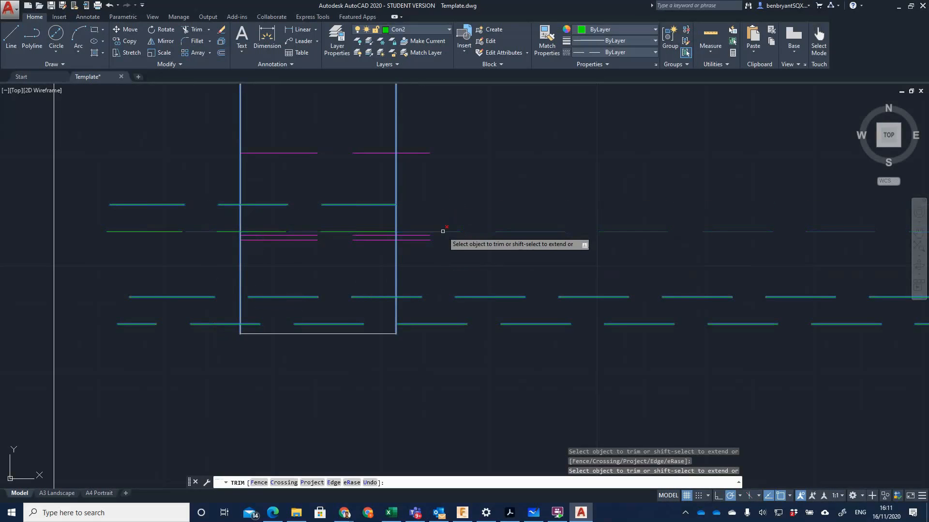
{"action": "left_click", "coordinate": [444, 297]}
{"action": "left_click", "coordinate": [444, 323]}
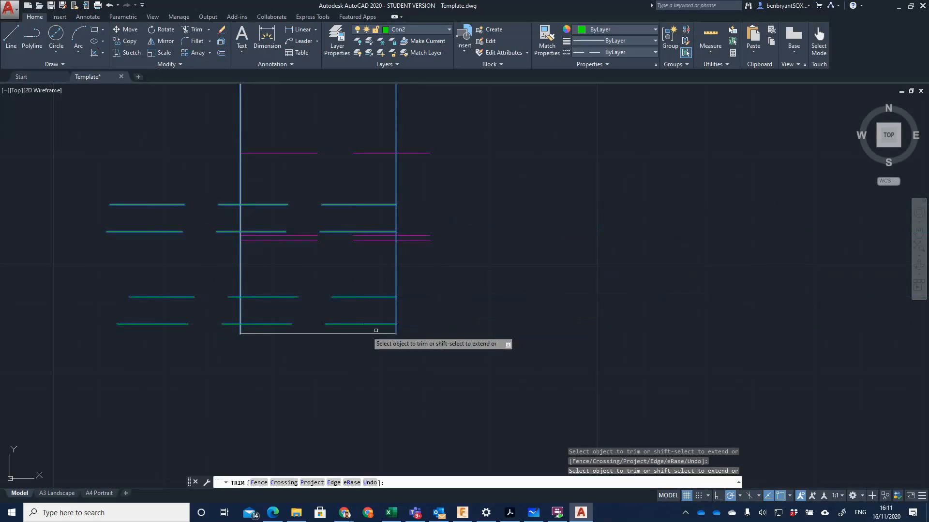
Trim away the parts of the four projection lines that overhang the lower leg's left edge.
{"action": "left_click", "coordinate": [193, 324]}
{"action": "left_click", "coordinate": [188, 298]}
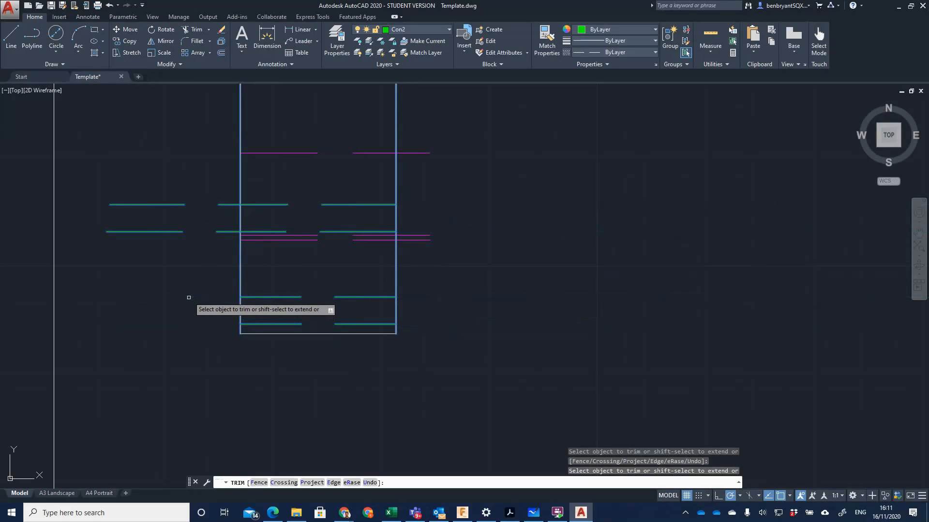
{"action": "left_click", "coordinate": [183, 235]}
{"action": "left_click", "coordinate": [177, 231]}
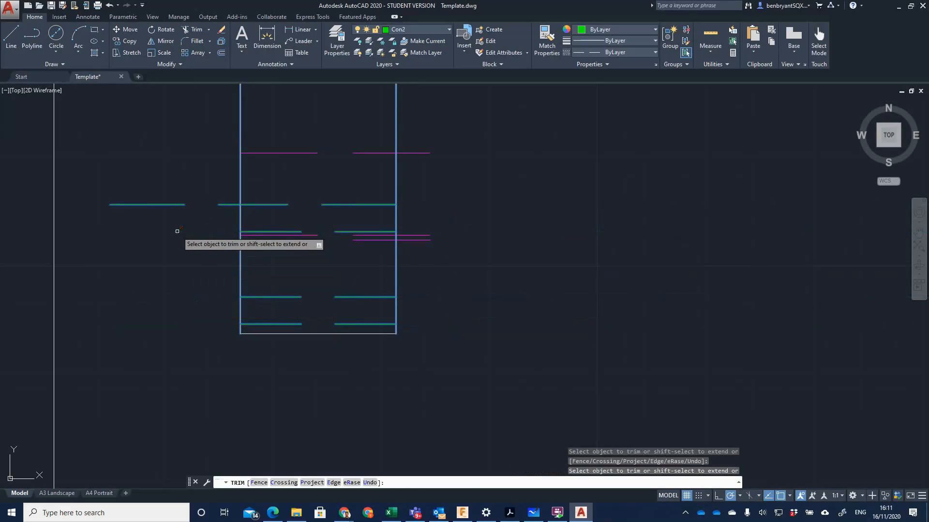
{"action": "left_click", "coordinate": [180, 205]}
{"action": "key", "text": "Return"}
Move the four trimmed green lines in the lower leg onto the Hidden layer.
{"action": "left_click", "coordinate": [273, 206]}
{"action": "left_click", "coordinate": [274, 207]}
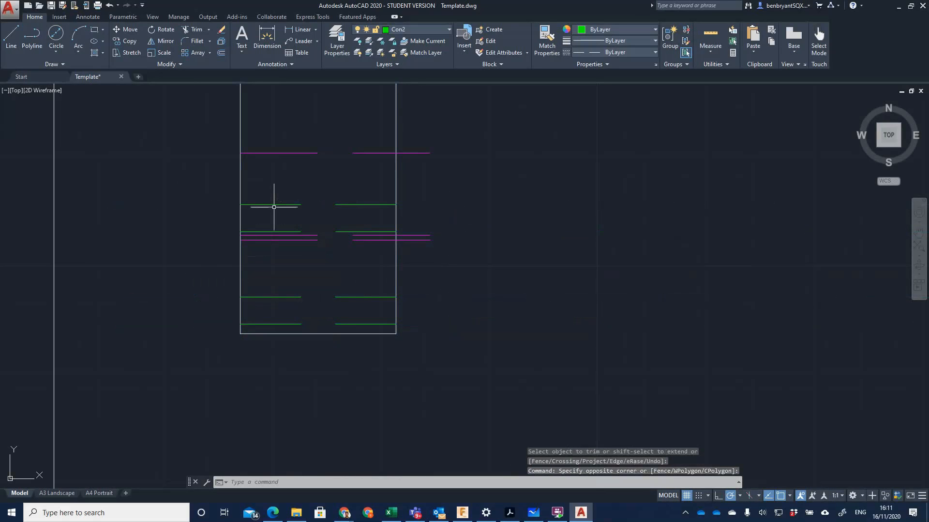
{"action": "left_click", "coordinate": [274, 207]}
{"action": "left_click", "coordinate": [276, 205]}
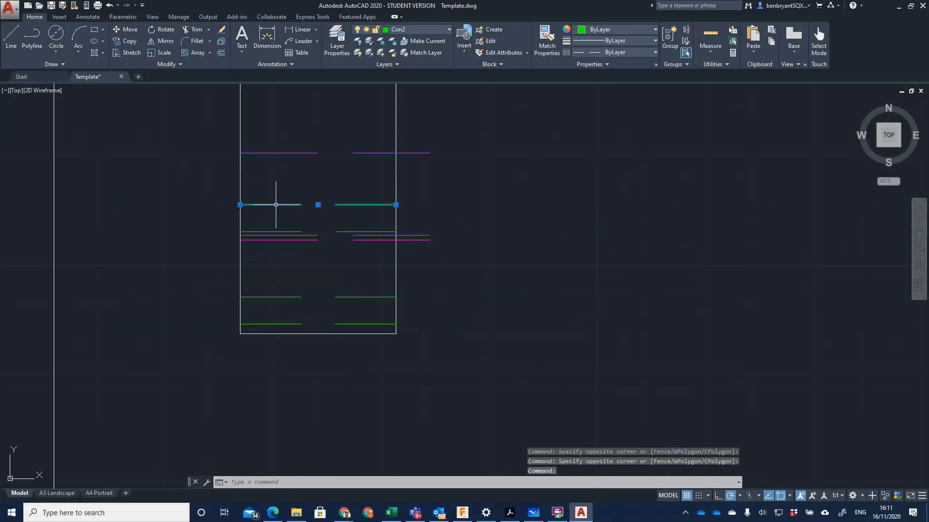
{"action": "left_click", "coordinate": [277, 232]}
{"action": "left_click", "coordinate": [282, 297]}
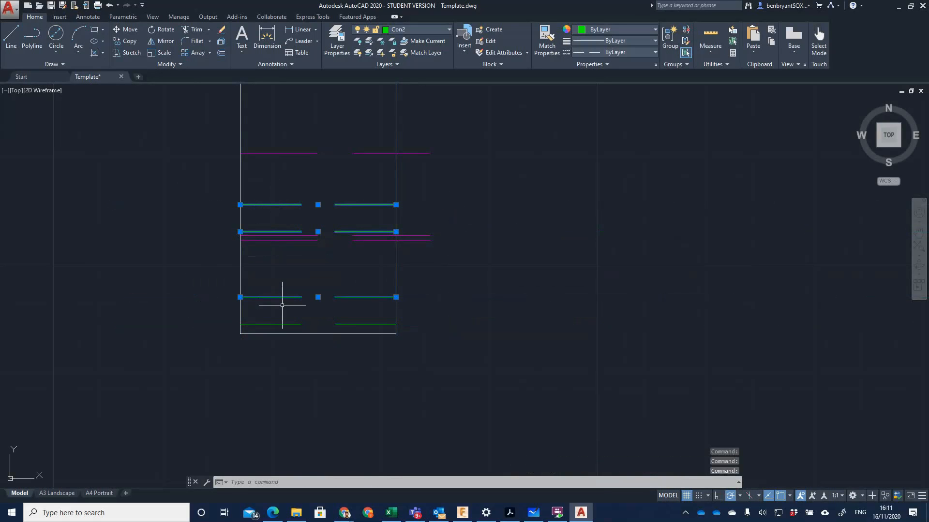
{"action": "left_click", "coordinate": [281, 325]}
{"action": "left_click", "coordinate": [413, 30]}
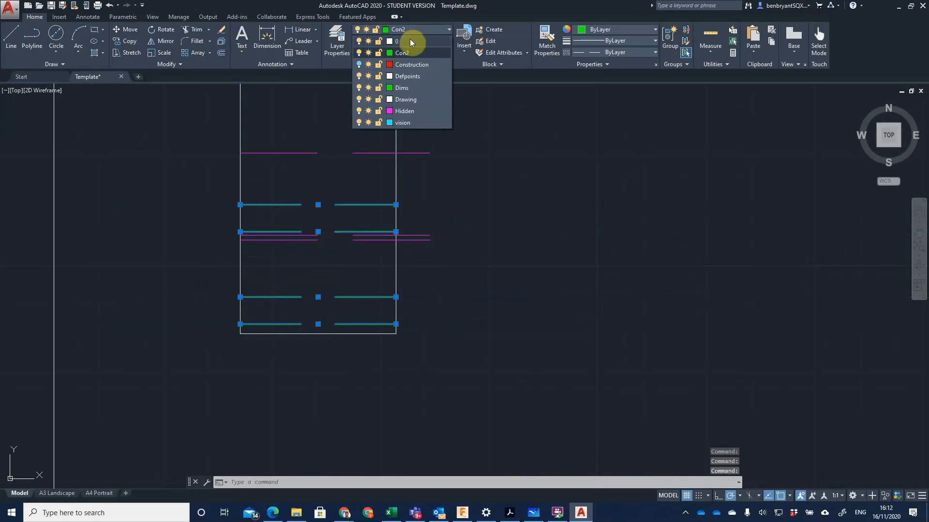
{"action": "left_click", "coordinate": [407, 111]}
{"action": "left_click", "coordinate": [537, 261]}
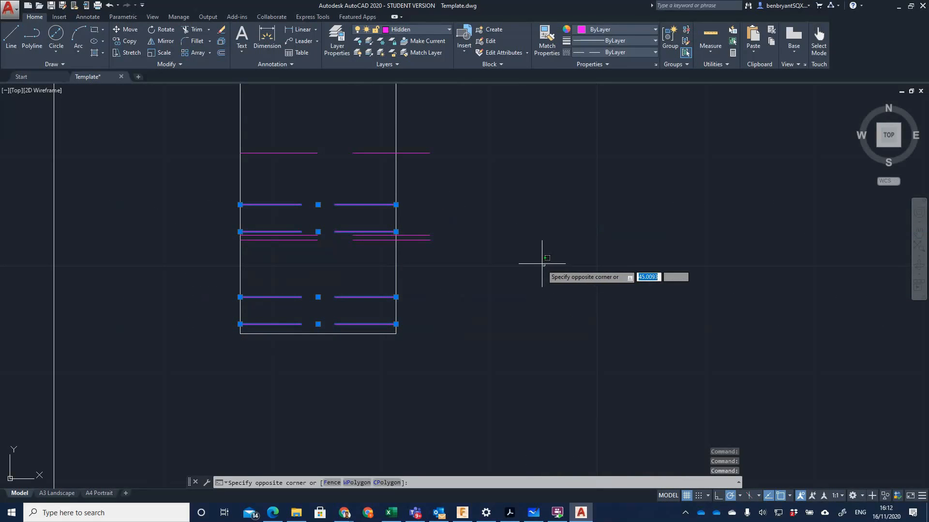
{"action": "key", "text": "Escape"}
{"action": "key", "text": "Escape"}
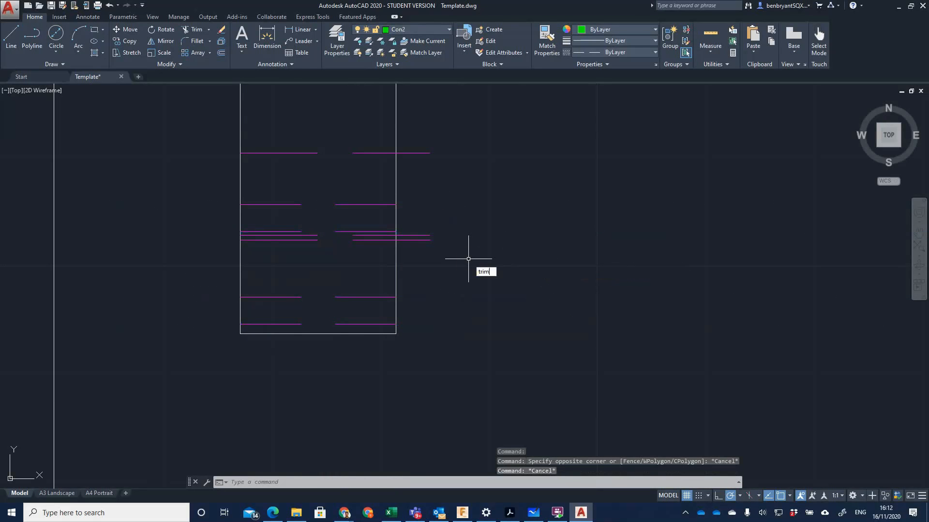
Shorten the three hidden lines that overhang the lower leg's right edge in the left-hand view so they end on that edge.
{"action": "key", "text": "Escape"}
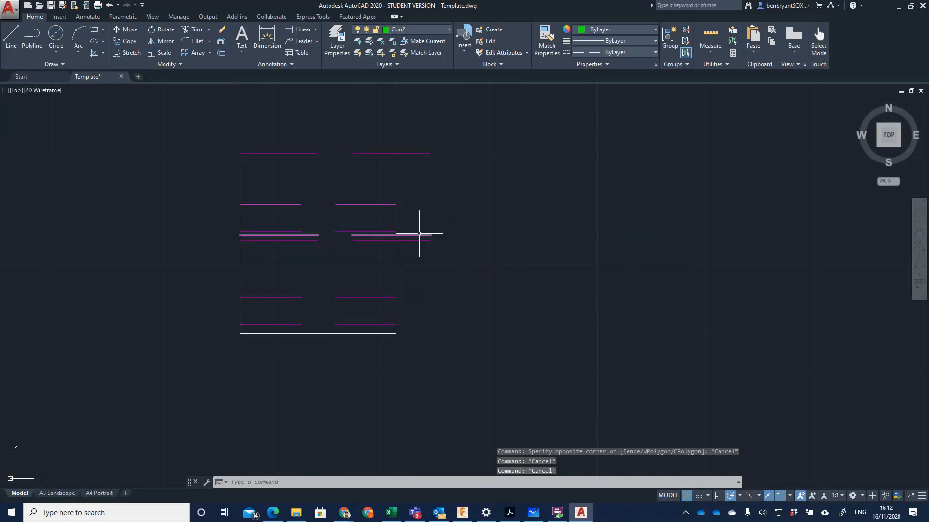
{"action": "left_click", "coordinate": [419, 234]}
{"action": "left_click", "coordinate": [429, 235]}
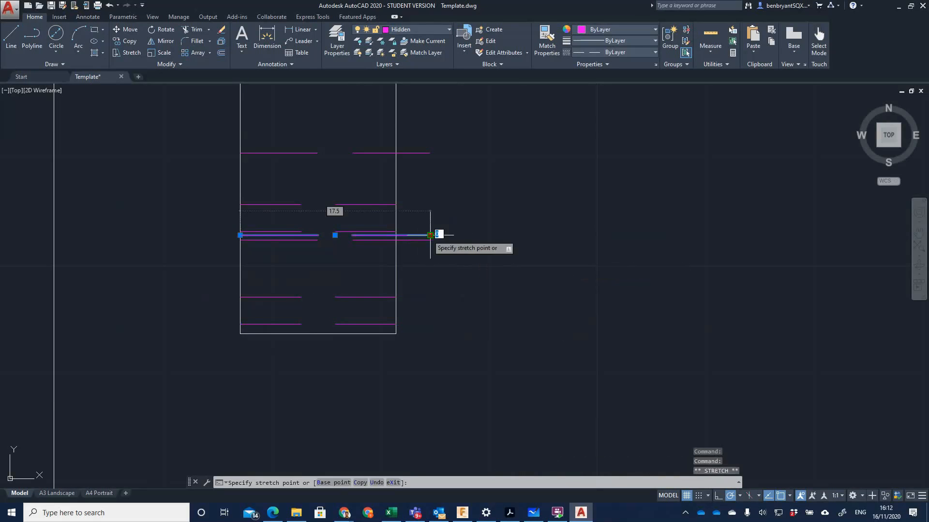
{"action": "left_click", "coordinate": [396, 234]}
{"action": "left_click", "coordinate": [433, 245]}
{"action": "left_click", "coordinate": [430, 240]}
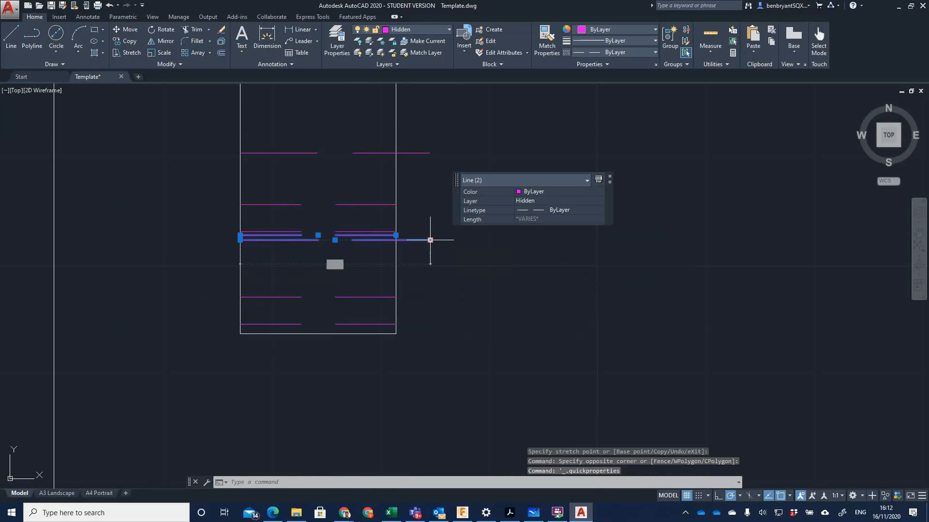
{"action": "left_click", "coordinate": [430, 240]}
{"action": "key", "text": "Escape"}
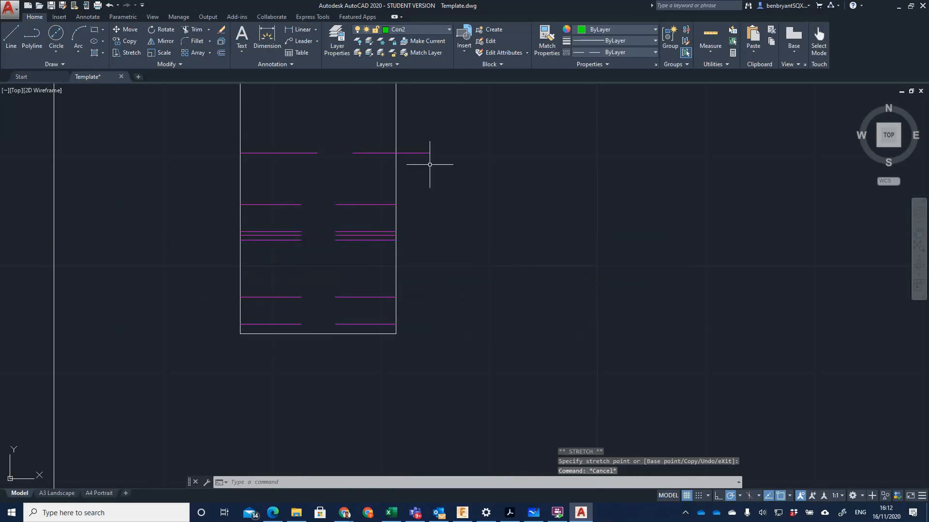
{"action": "left_click", "coordinate": [415, 153]}
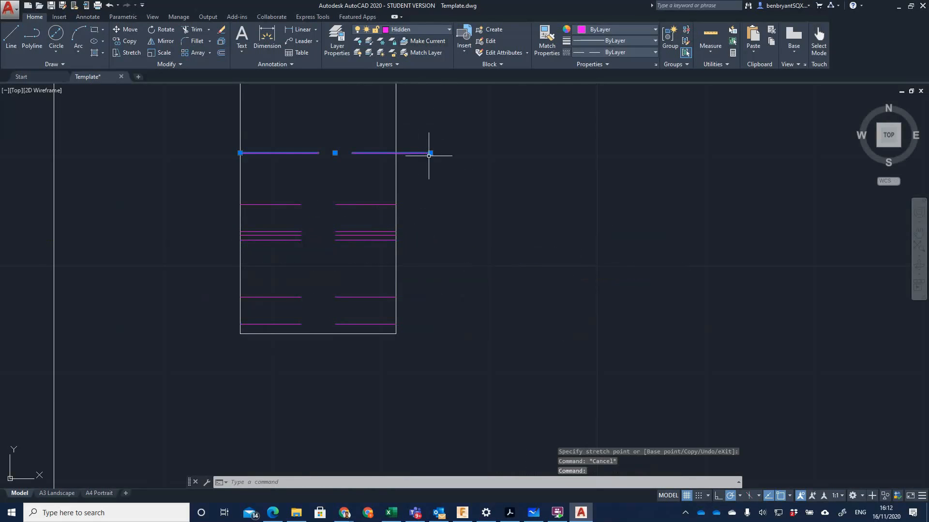
{"action": "left_click", "coordinate": [430, 153]}
{"action": "key", "text": "Escape"}
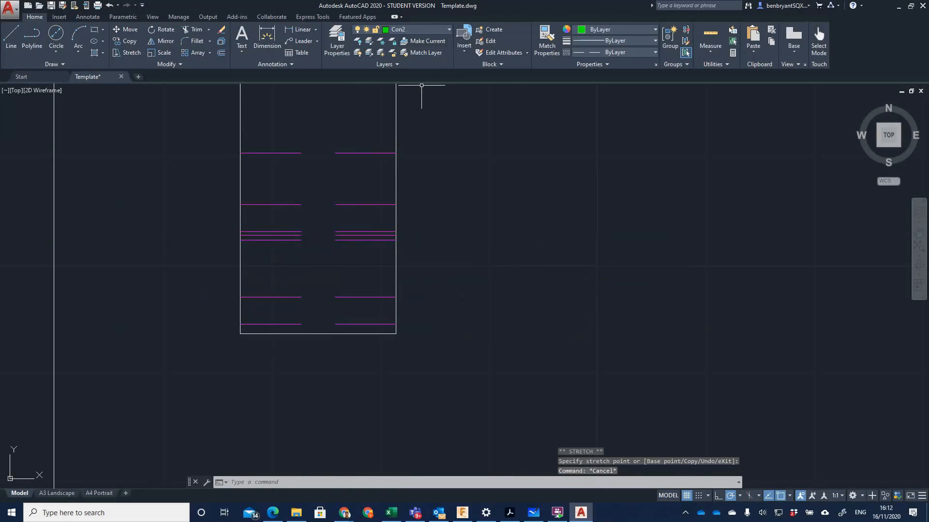
Turn on the Construction layer.
{"action": "left_click", "coordinate": [440, 32]}
{"action": "left_click", "coordinate": [358, 65]}
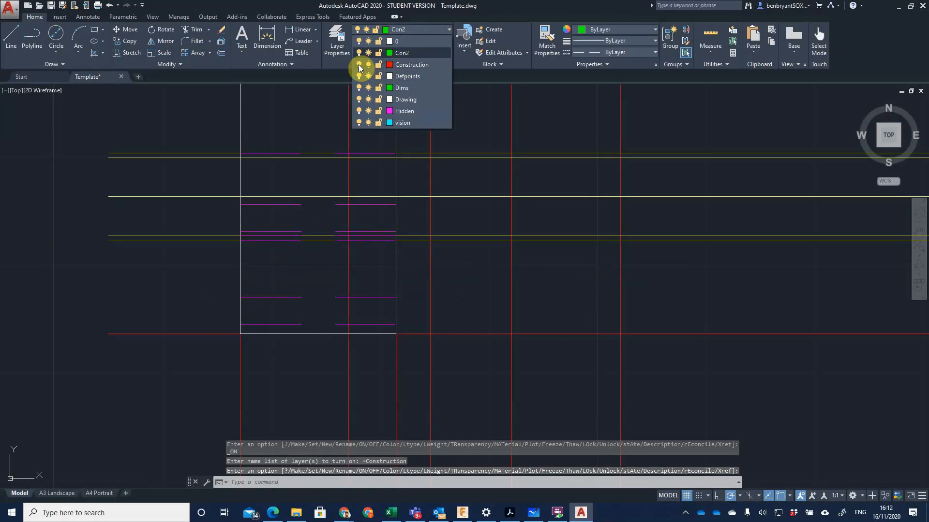
{"action": "left_click", "coordinate": [276, 173]}
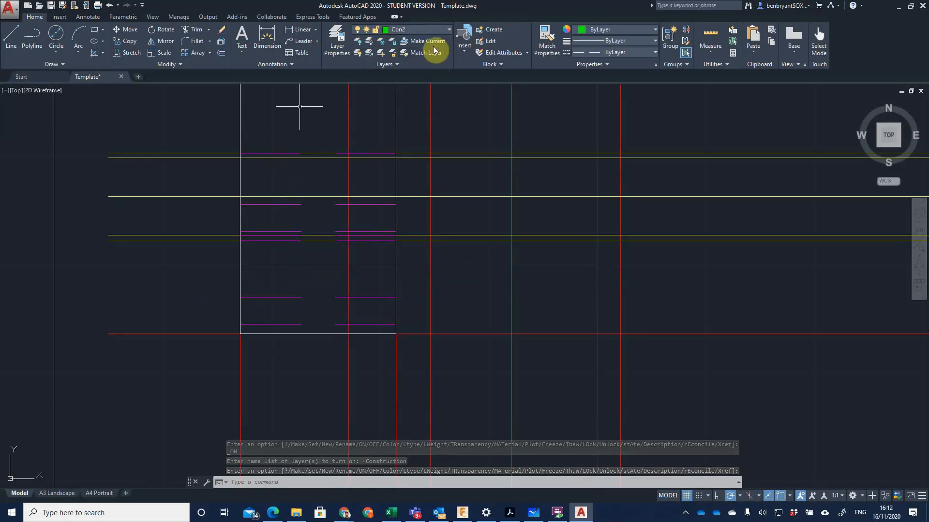
Draw a line on the Hidden layer across the lower leg, edge to edge, along the second-highest yellow construction line.
{"action": "left_click", "coordinate": [426, 30]}
{"action": "left_click", "coordinate": [405, 111]}
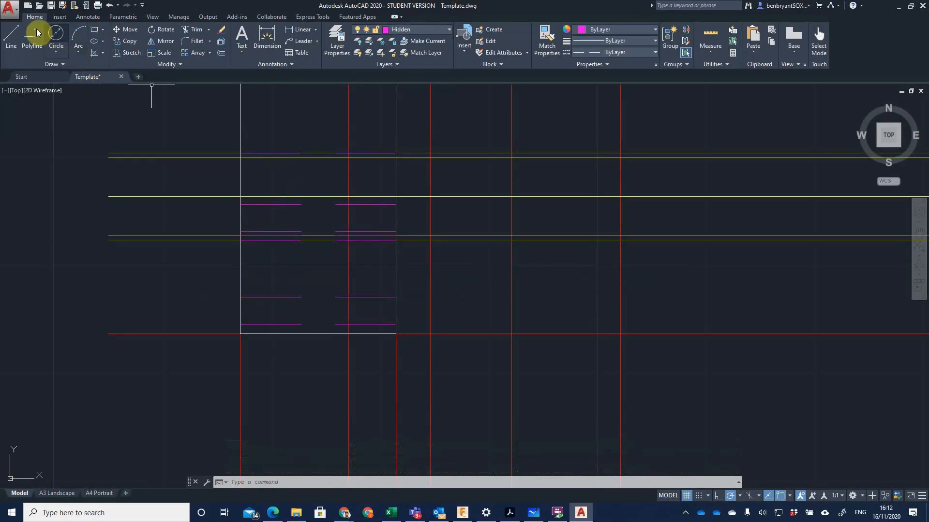
{"action": "left_click", "coordinate": [11, 34]}
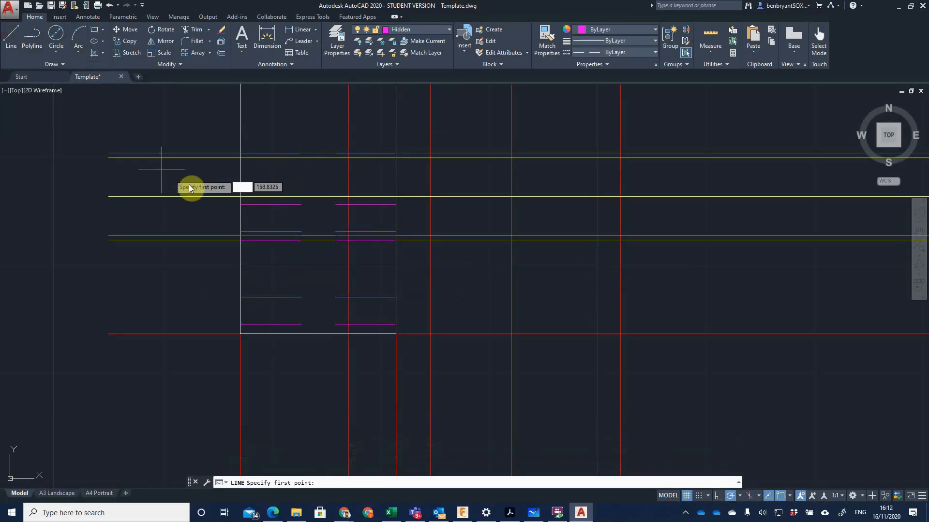
{"action": "left_click", "coordinate": [240, 155]}
{"action": "left_click", "coordinate": [395, 155]}
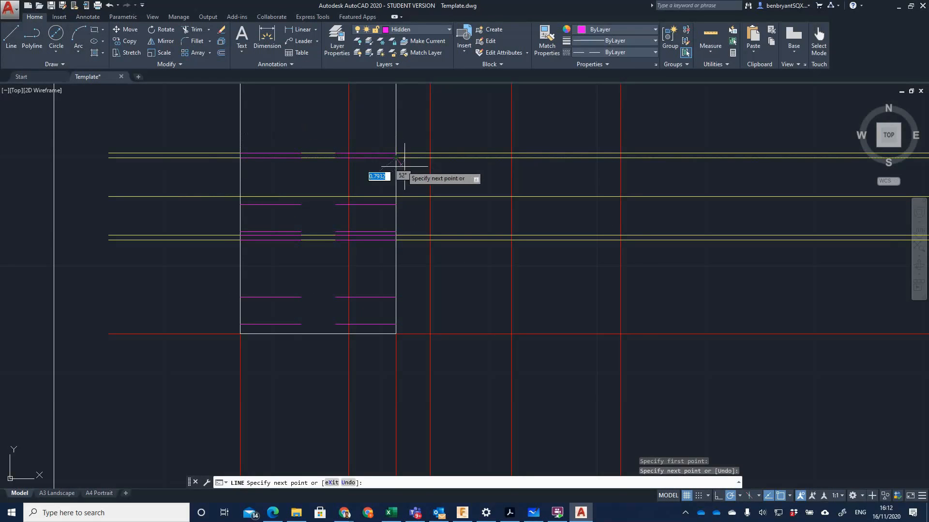
{"action": "key", "text": "Return"}
Turn off the Construction layer.
{"action": "left_click", "coordinate": [428, 30]}
{"action": "left_click", "coordinate": [414, 33]}
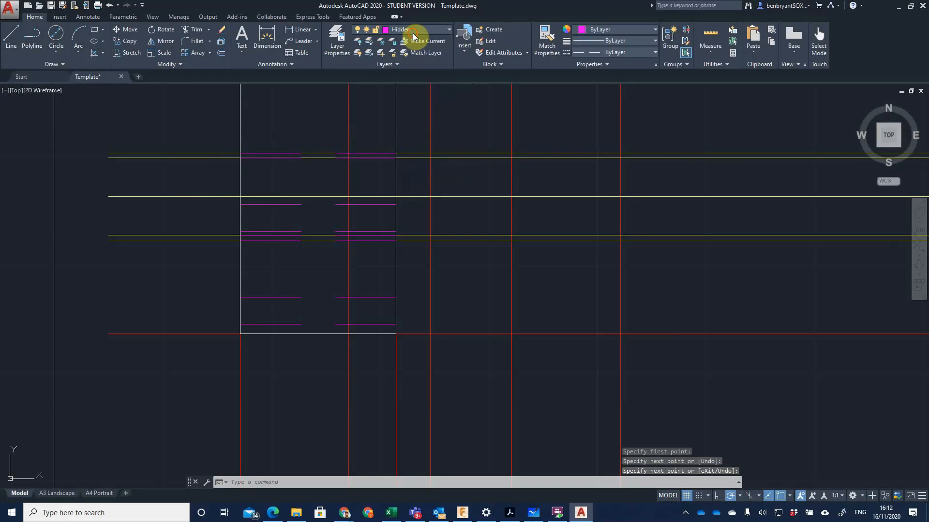
{"action": "key", "text": "Escape"}
{"action": "left_click", "coordinate": [419, 31]}
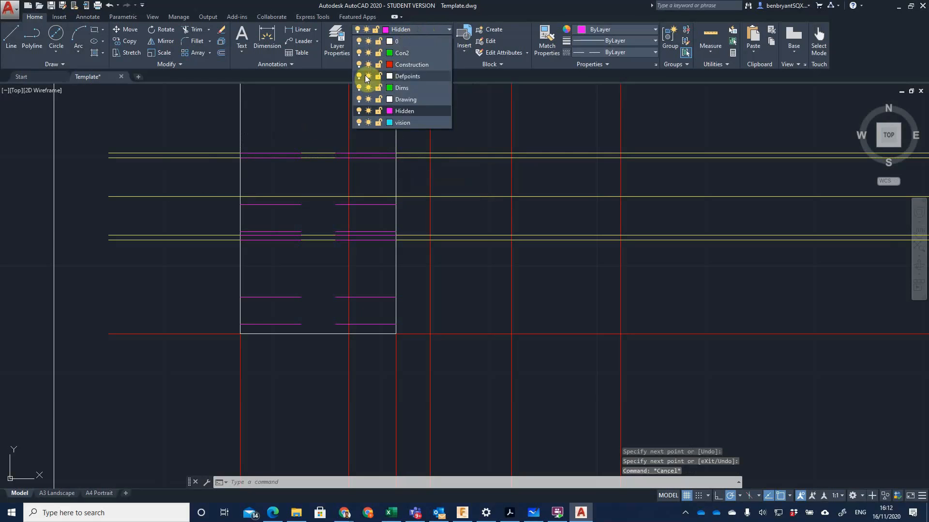
{"action": "left_click", "coordinate": [353, 108]}
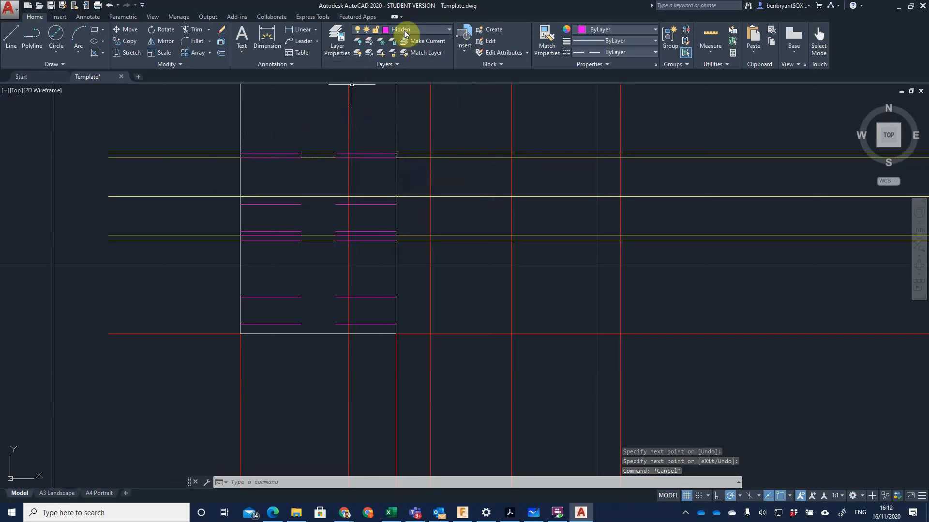
{"action": "left_click", "coordinate": [404, 31]}
{"action": "left_click", "coordinate": [360, 109]}
{"action": "key", "text": "Escape"}
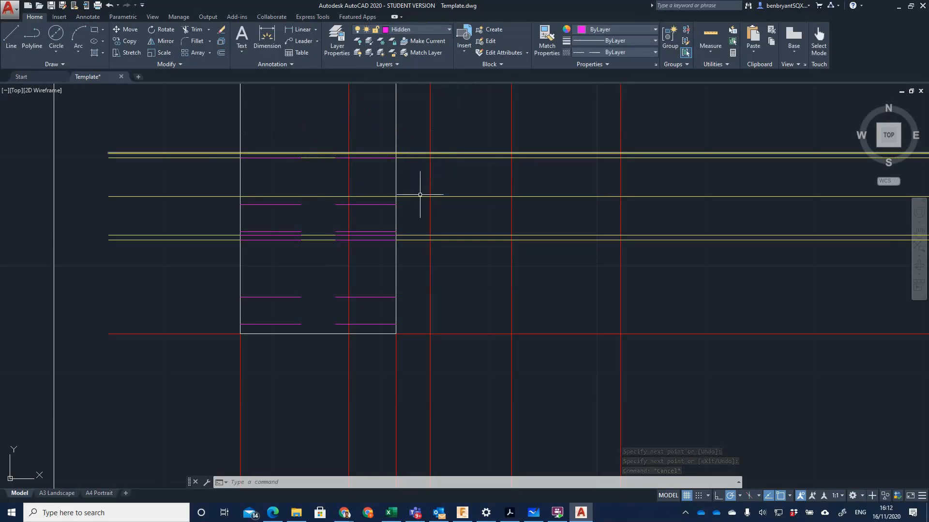
{"action": "left_click", "coordinate": [395, 30]}
{"action": "left_click", "coordinate": [361, 67]}
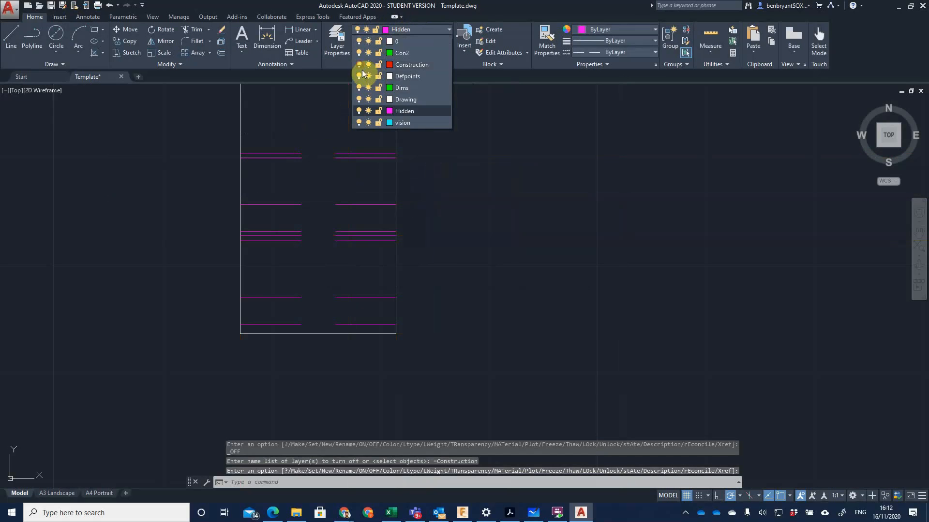
On the Con2 layer, project horizontal lines from the top and bottom of the upper-left hole's dashed counterbore circle past the left-hand view's lower leg.
{"action": "scroll", "coordinate": [589, 186], "scroll_direction": "down", "scroll_amount": 5}
{"action": "middle_click_drag", "start_coordinate": [586, 182], "coordinate": [390, 230]}
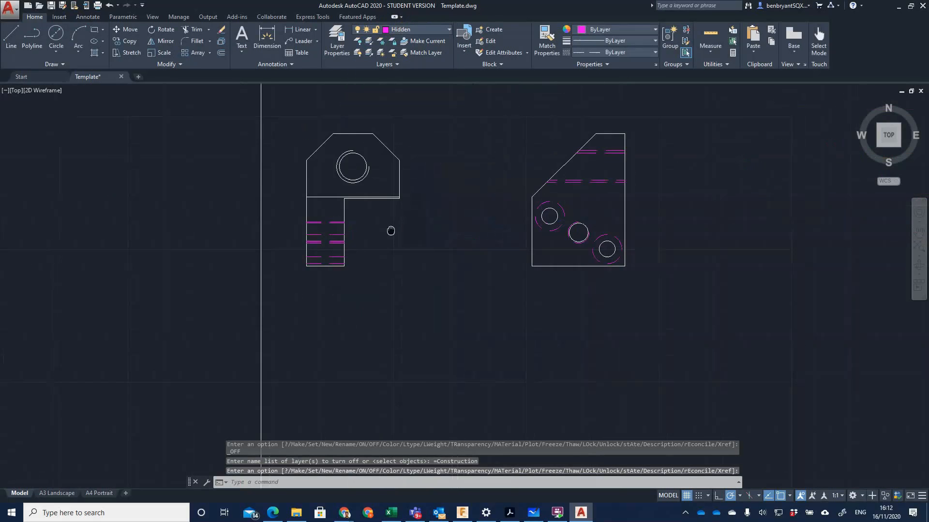
{"action": "scroll", "coordinate": [390, 230], "scroll_direction": "down", "scroll_amount": 4}
{"action": "scroll", "coordinate": [387, 231], "scroll_direction": "up", "scroll_amount": 3}
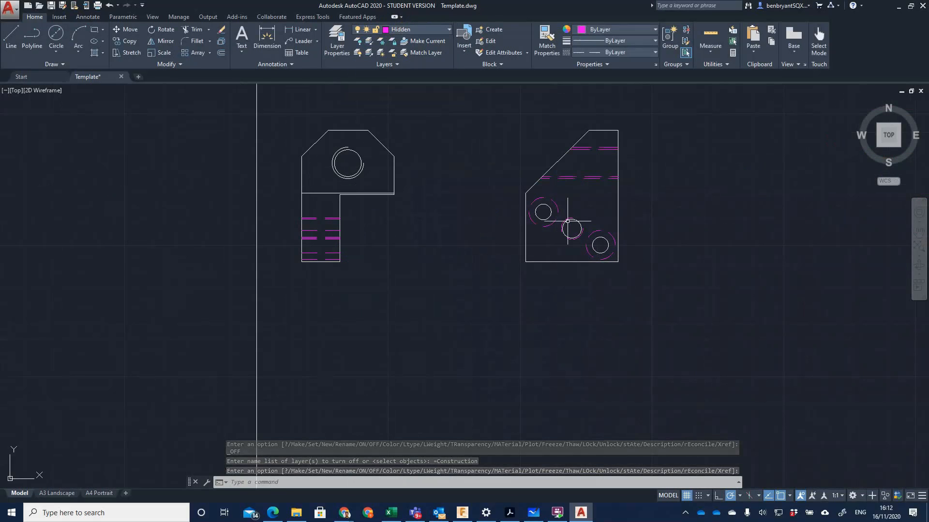
{"action": "scroll", "coordinate": [513, 234], "scroll_direction": "up", "scroll_amount": 4}
{"action": "mouse_move", "coordinate": [414, 223]}
{"action": "middle_mouse_down"}
{"action": "mouse_move", "coordinate": [421, 248]}
{"action": "mouse_move", "coordinate": [517, 269]}
{"action": "middle_mouse_up"}
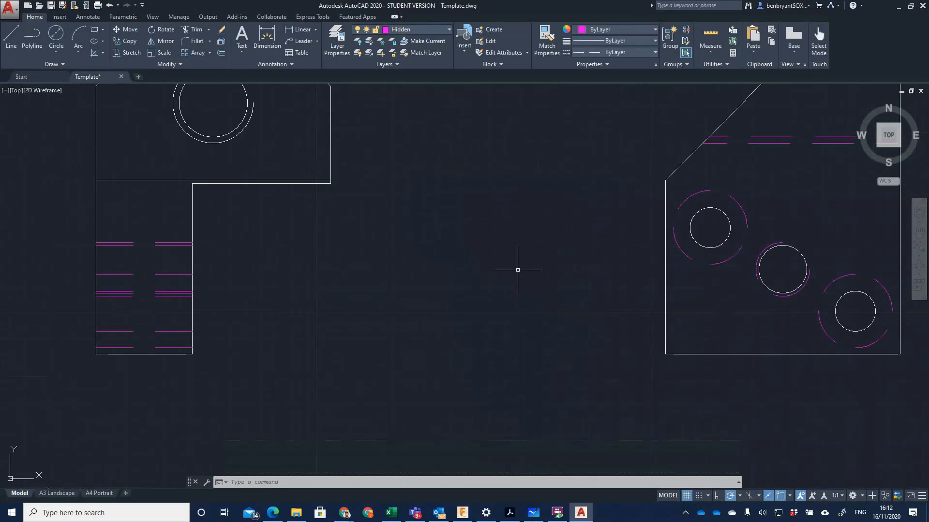
{"action": "left_click", "coordinate": [434, 30]}
{"action": "left_click", "coordinate": [409, 58]}
{"action": "left_click", "coordinate": [13, 47]}
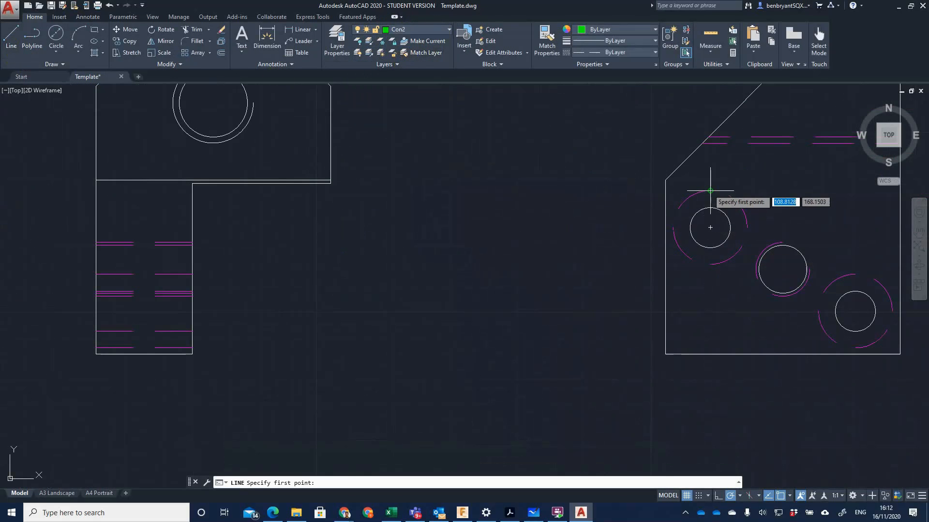
{"action": "left_click", "coordinate": [710, 215]}
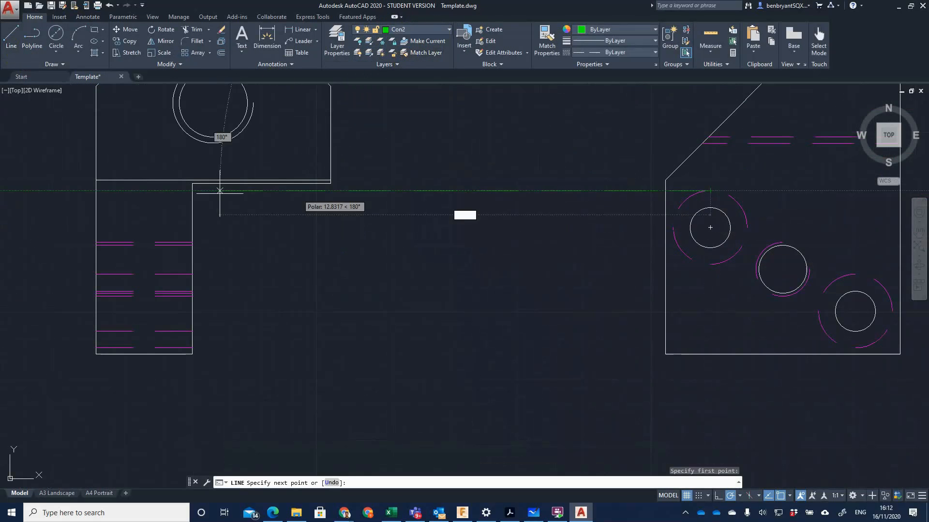
{"action": "left_click", "coordinate": [44, 191]}
{"action": "key", "text": "Return"}
{"action": "key", "text": "Return"}
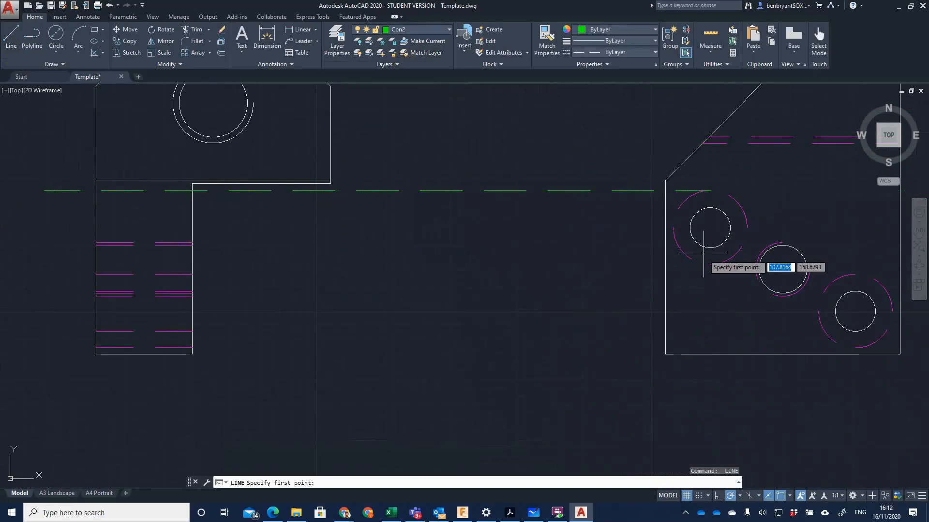
{"action": "left_click", "coordinate": [710, 264]}
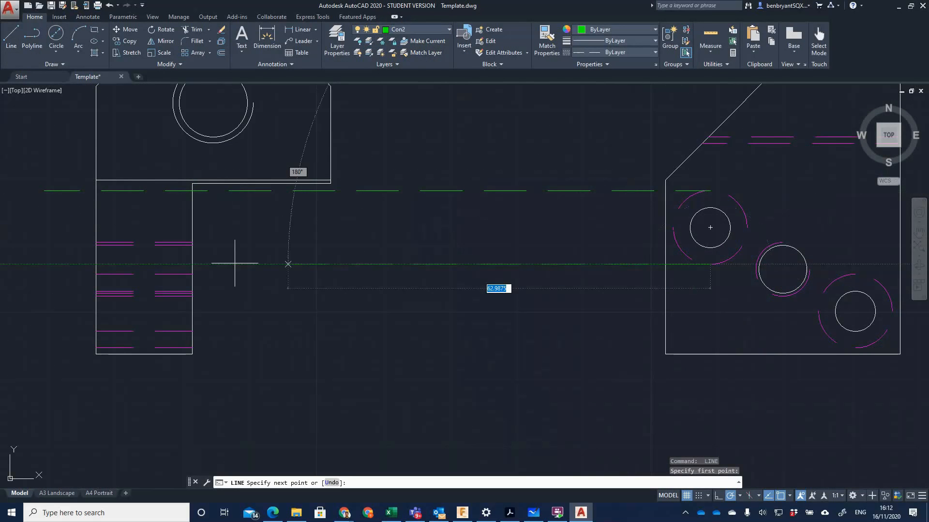
{"action": "left_click", "coordinate": [61, 264]}
{"action": "key", "text": "Return"}
Project horizontal lines from the top and bottom of the upper-left hole's inner circle past the lower leg in the left-hand view.
{"action": "key", "text": "Return"}
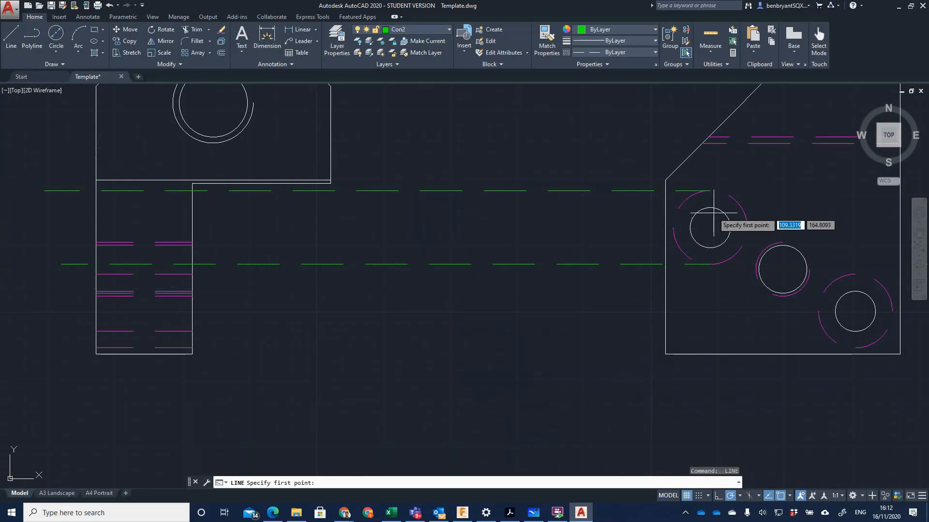
{"action": "left_click", "coordinate": [710, 208]}
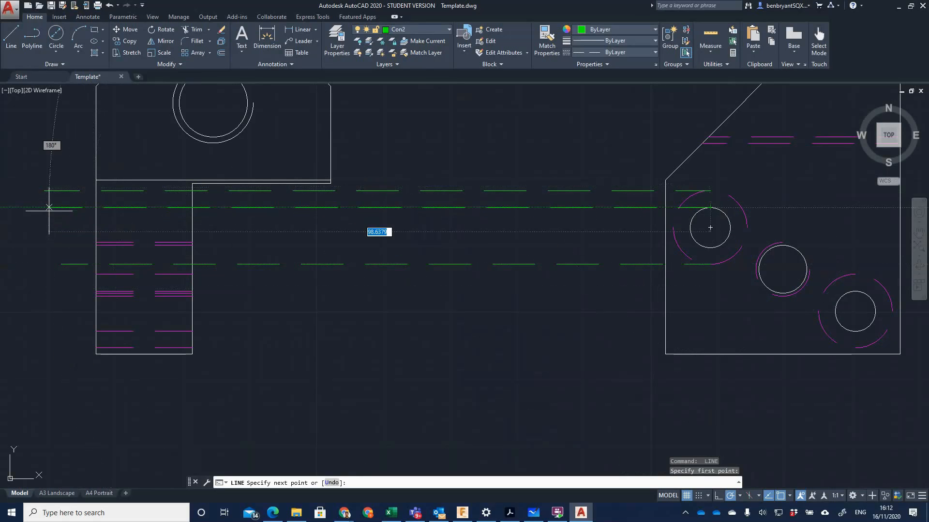
{"action": "left_click", "coordinate": [49, 207]}
{"action": "key", "text": "Return"}
{"action": "key", "text": "Return"}
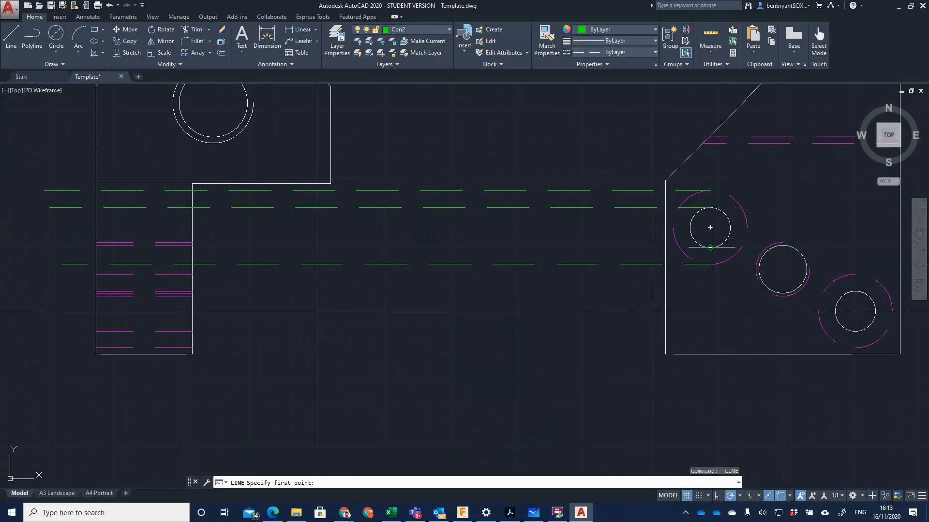
{"action": "left_click", "coordinate": [710, 248]}
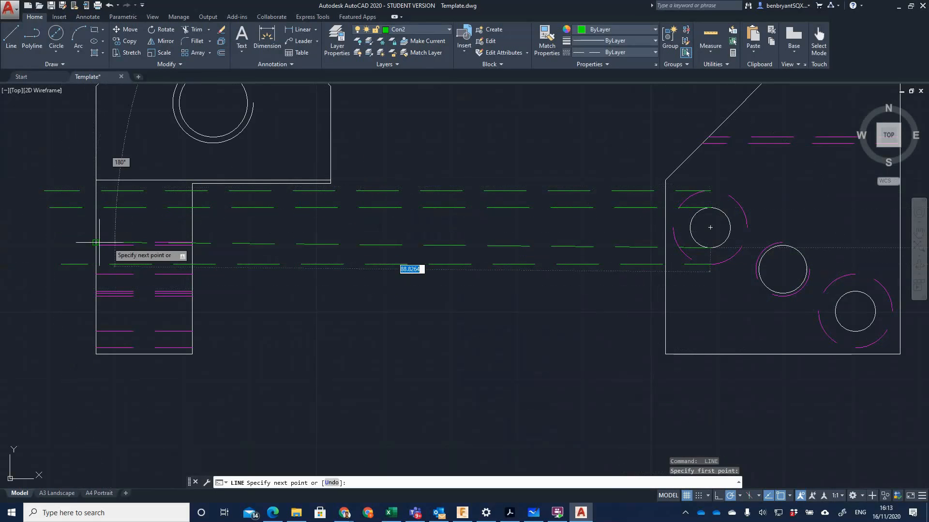
{"action": "left_click", "coordinate": [49, 248]}
{"action": "key", "text": "Return"}
Using both edges of the lower leg as cutting edges, trim the four green projection lines where they overhang its outer side.
{"action": "scroll", "coordinate": [57, 246], "scroll_direction": "up", "scroll_amount": 5}
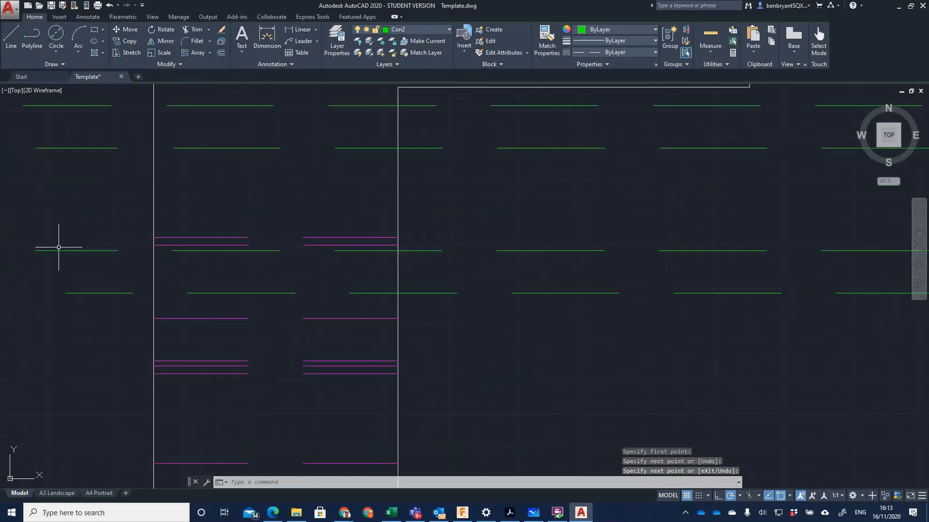
{"action": "scroll", "coordinate": [72, 253], "scroll_direction": "down", "scroll_amount": 5}
{"action": "type", "text": "trim"}
{"action": "key", "text": "Return"}
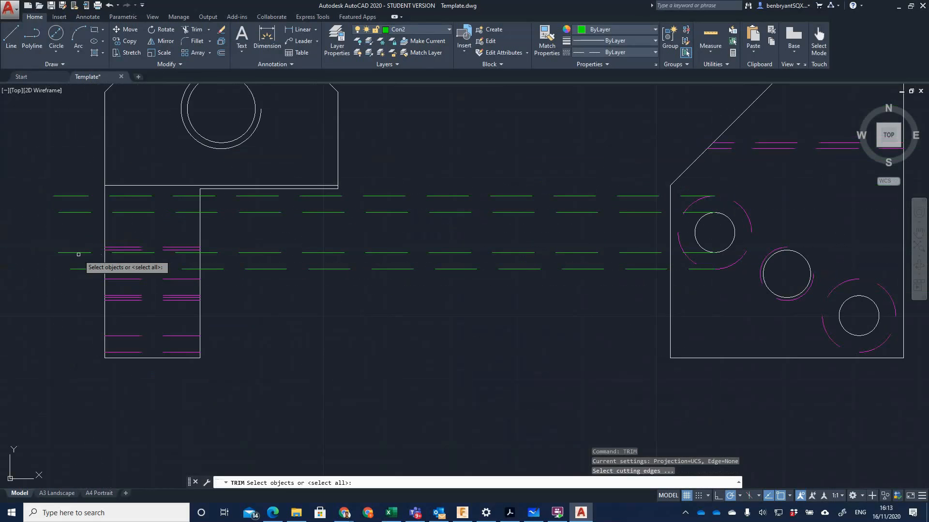
{"action": "left_click", "coordinate": [33, 186]}
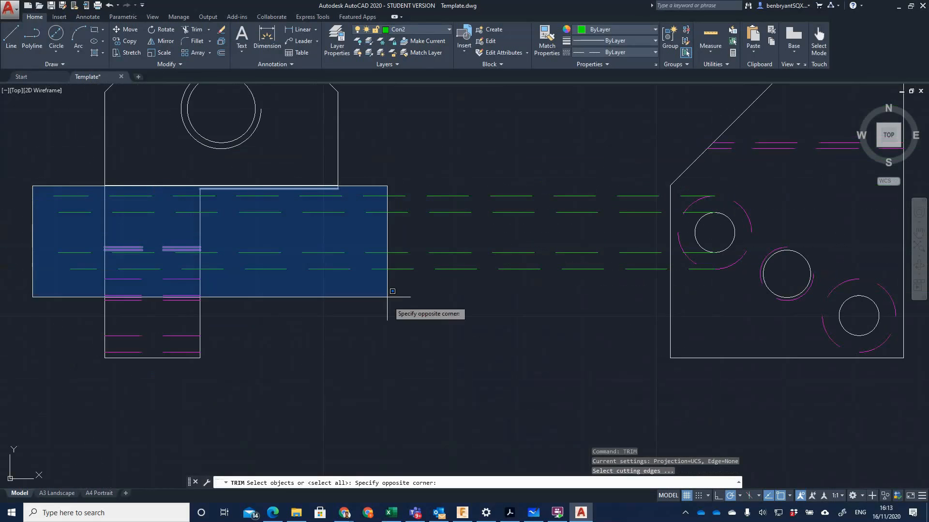
{"action": "left_click", "coordinate": [79, 204]}
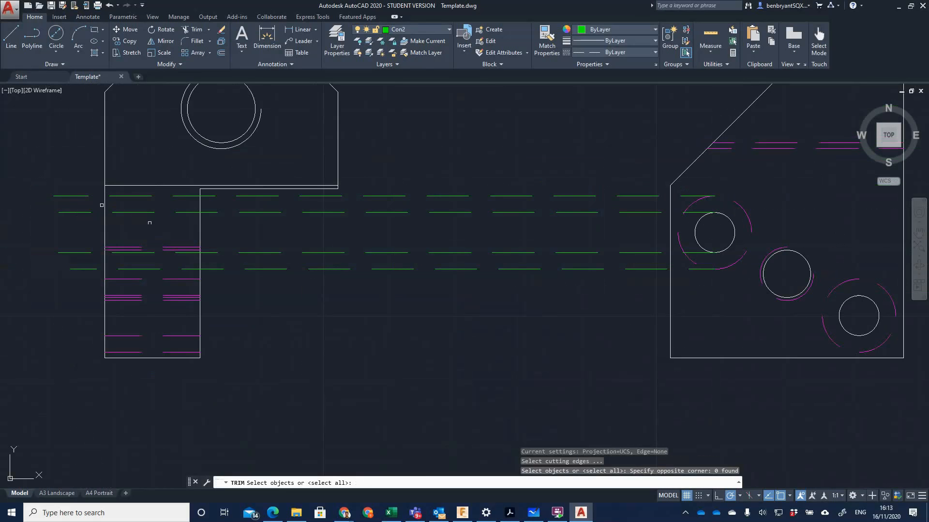
{"action": "left_click", "coordinate": [371, 291]}
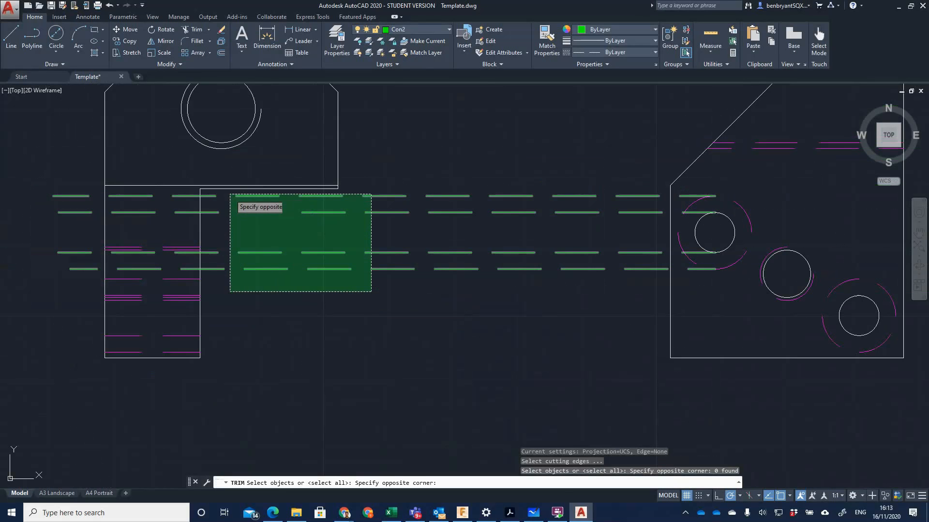
{"action": "left_click", "coordinate": [233, 193]}
{"action": "left_click", "coordinate": [201, 235]}
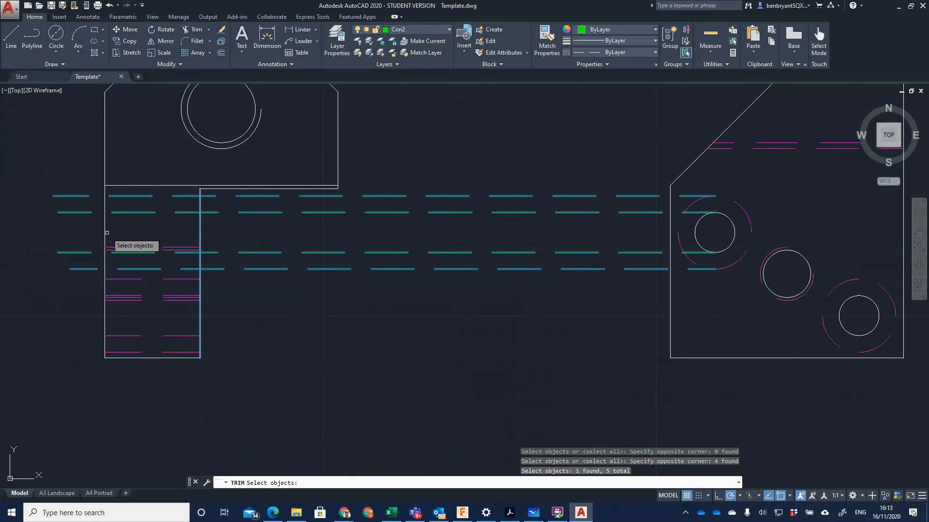
{"action": "left_click", "coordinate": [105, 234]}
{"action": "key", "text": "Return"}
{"action": "left_click", "coordinate": [68, 212]}
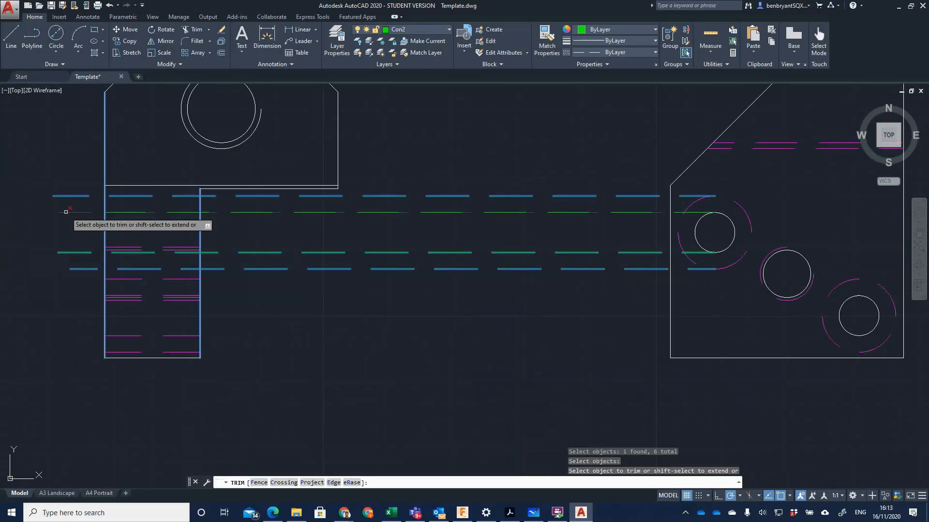
{"action": "left_click", "coordinate": [70, 196]}
{"action": "left_click", "coordinate": [76, 252]}
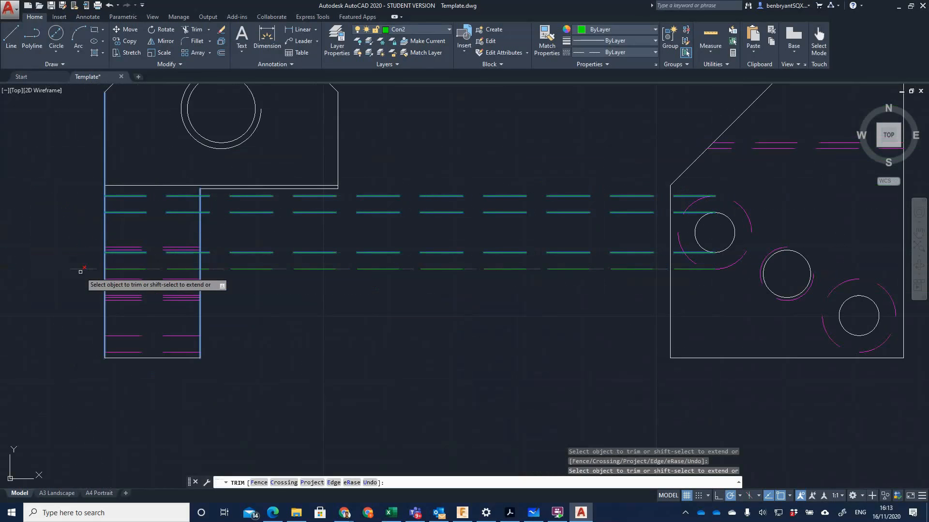
{"action": "left_click", "coordinate": [81, 272]}
{"action": "left_click", "coordinate": [82, 269]}
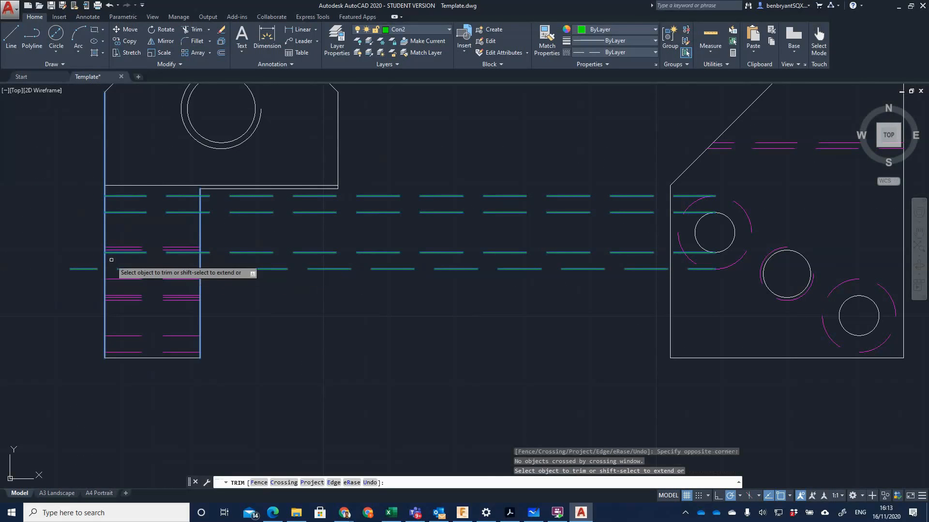
{"action": "left_click", "coordinate": [83, 269]}
Trim away the four green projection lines between the lower leg's inner edge and the right-hand view.
{"action": "left_click", "coordinate": [292, 269]}
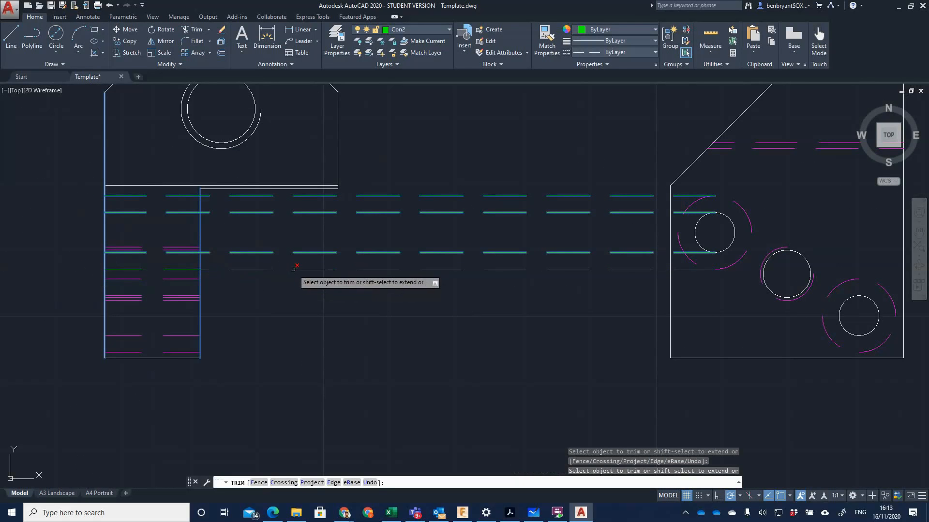
{"action": "left_click", "coordinate": [297, 253]}
{"action": "left_click", "coordinate": [298, 212]}
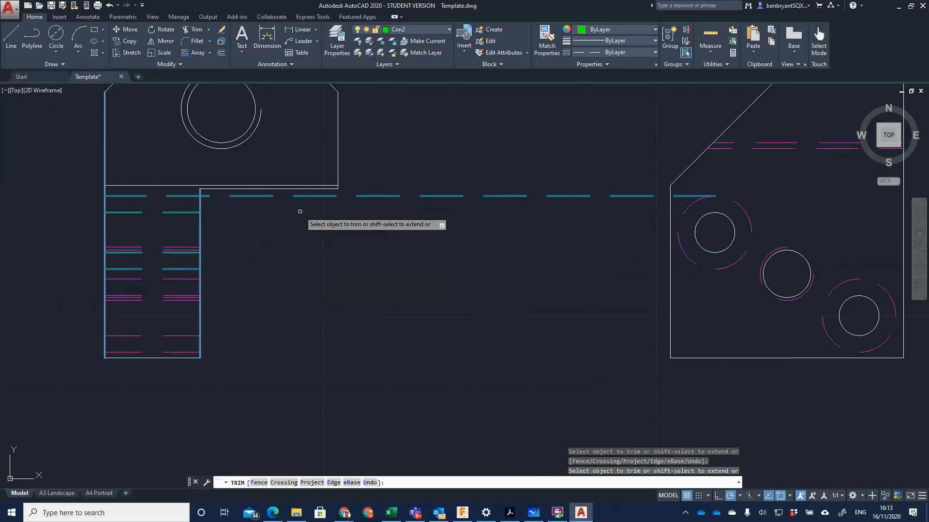
{"action": "left_click", "coordinate": [302, 196]}
{"action": "key", "text": "Return"}
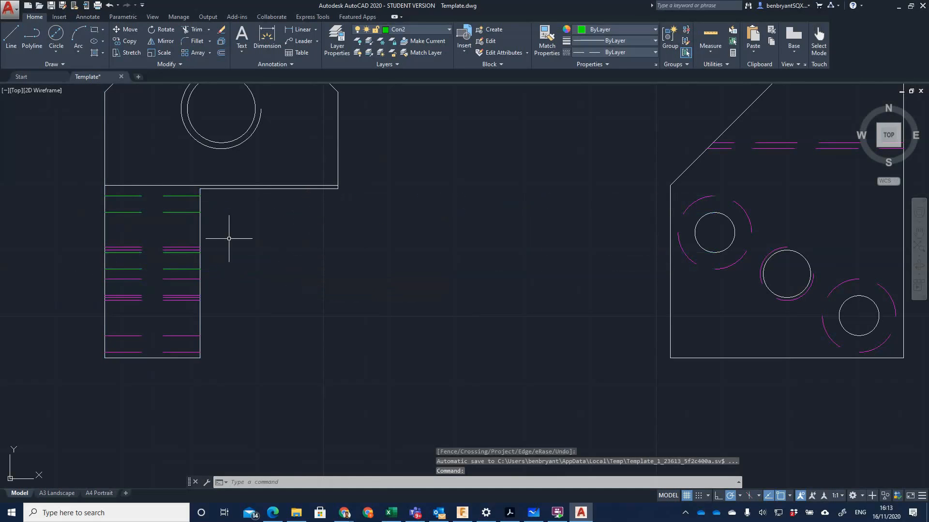
Move the four trimmed green lines inside the lower leg to the Hidden layer.
{"action": "left_click", "coordinate": [199, 265]}
{"action": "left_click", "coordinate": [191, 271]}
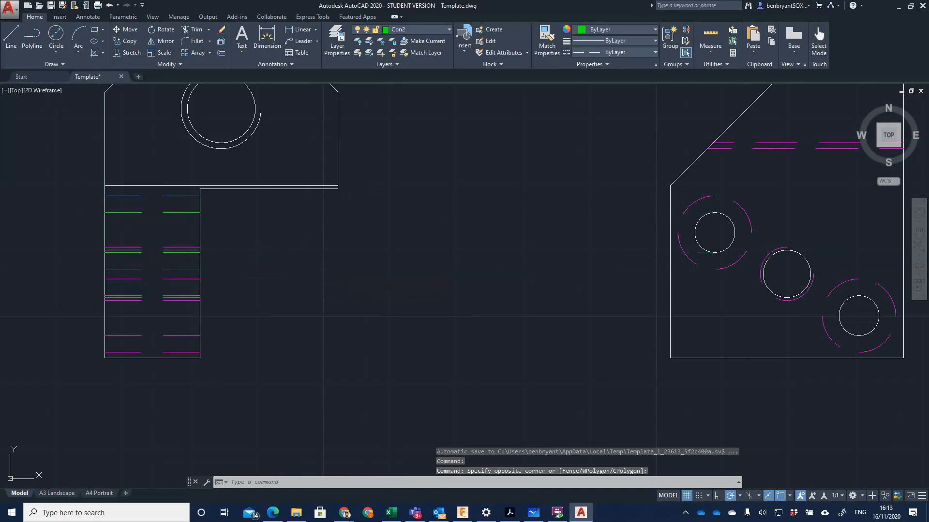
{"action": "left_click", "coordinate": [190, 252]}
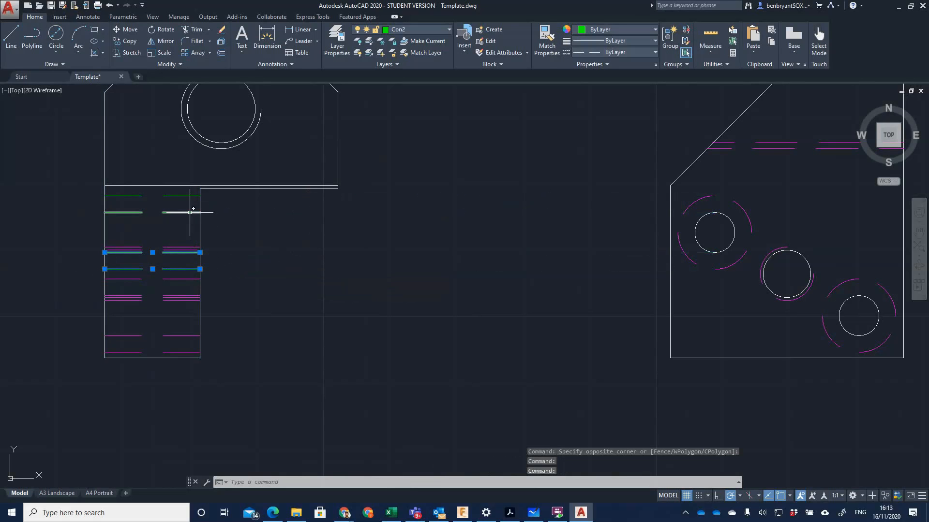
{"action": "left_click", "coordinate": [190, 212]}
{"action": "left_click", "coordinate": [416, 30]}
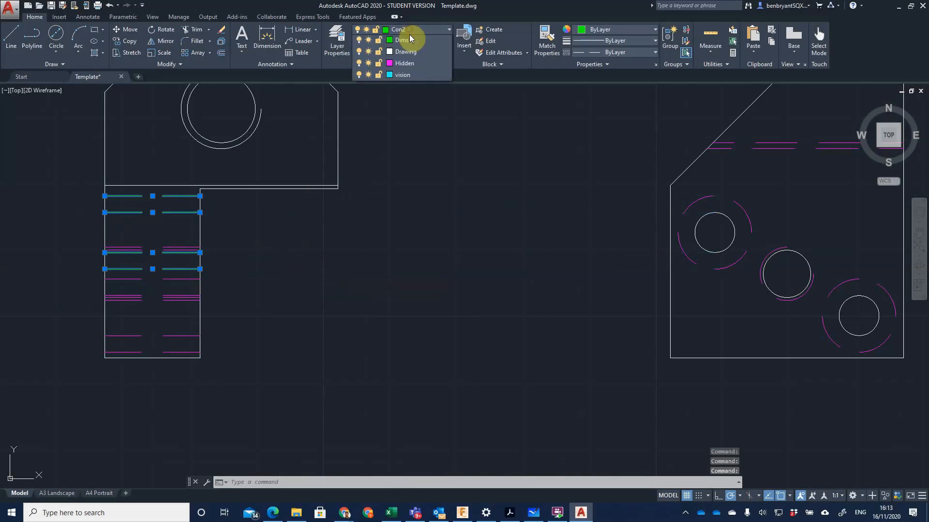
{"action": "left_click", "coordinate": [404, 111]}
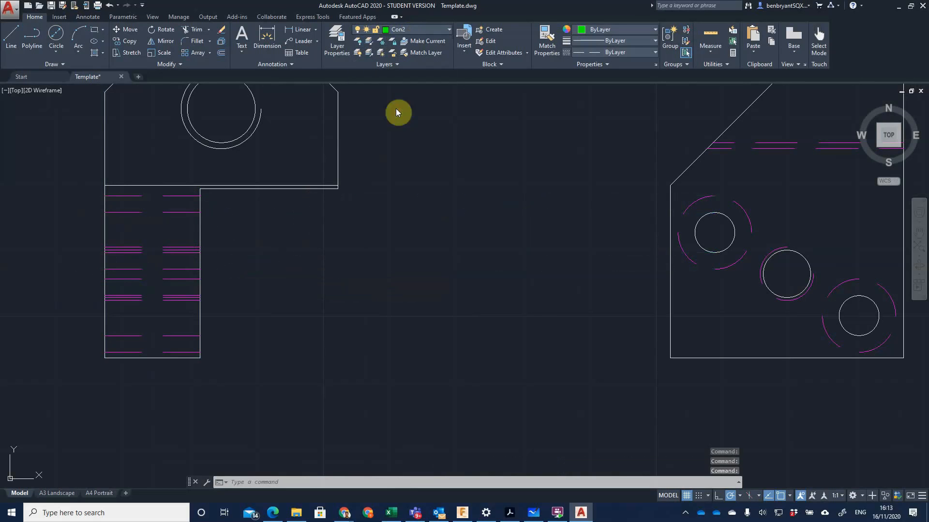
{"action": "key", "text": "Escape"}
{"action": "key", "text": "Escape"}
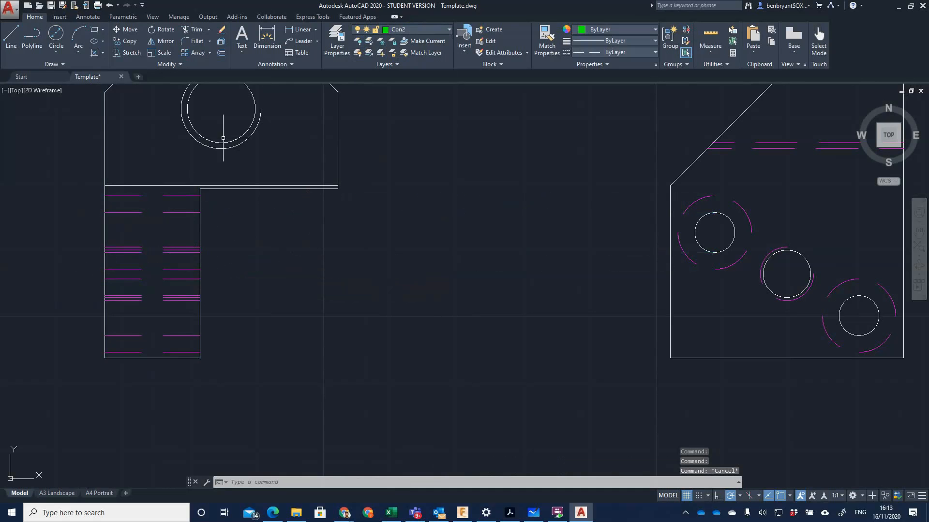
Switch to Vice Block.pdf in Acrobat and examine the countersink hidden lines in the lower leg and the hole callouts.
{"action": "left_click", "coordinate": [510, 513]}
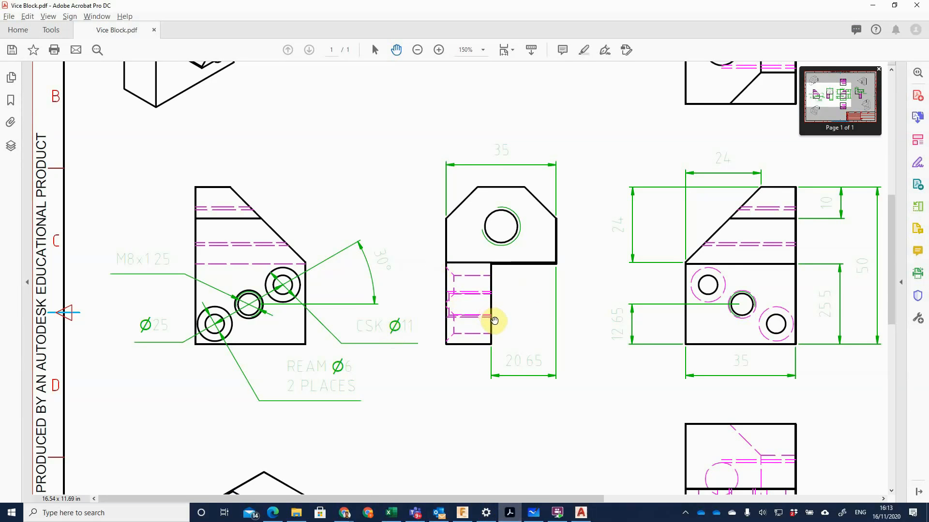
{"action": "scroll", "coordinate": [493, 321], "scroll_direction": "up", "scroll_amount": 4, "text": "ctrl"}
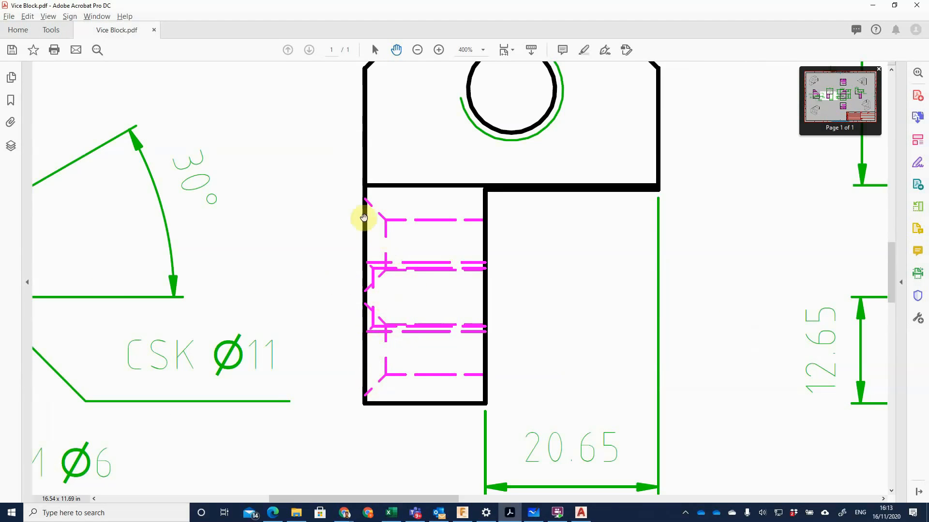
{"action": "mouse_move", "coordinate": [385, 305]}
{"action": "middle_mouse_down"}
{"action": "mouse_move", "coordinate": [450, 313]}
{"action": "mouse_move", "coordinate": [363, 303]}
{"action": "middle_mouse_up"}
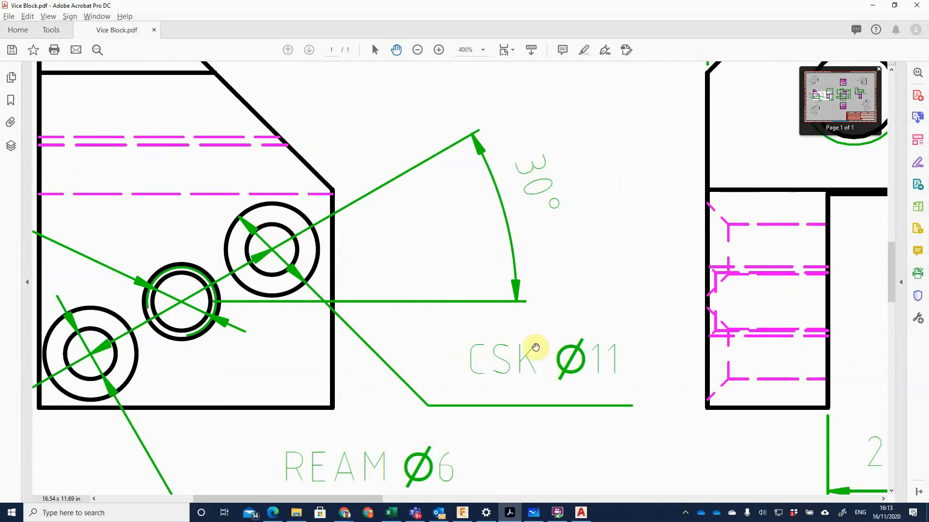
{"action": "mouse_move", "coordinate": [751, 303]}
{"action": "middle_mouse_down"}
{"action": "mouse_move", "coordinate": [766, 304]}
{"action": "mouse_move", "coordinate": [695, 296]}
{"action": "middle_mouse_up"}
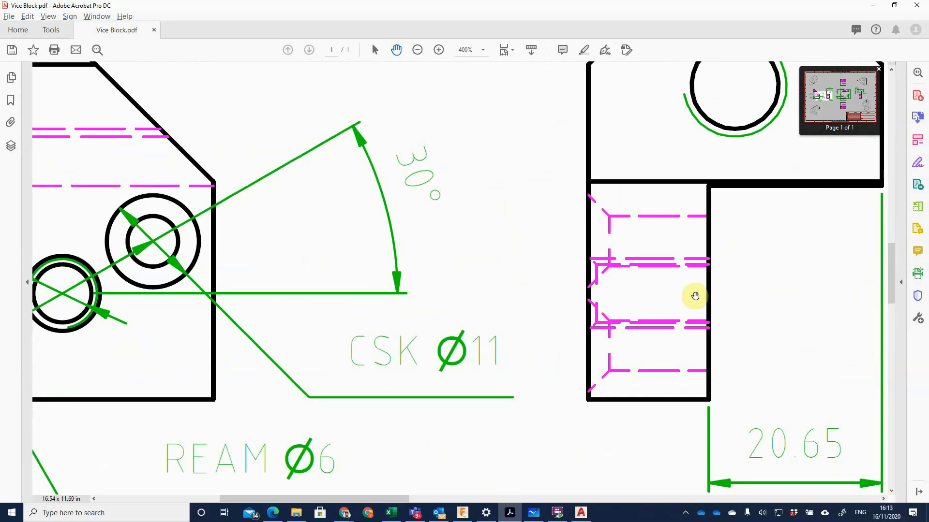
{"action": "key", "text": "alt+Tab"}
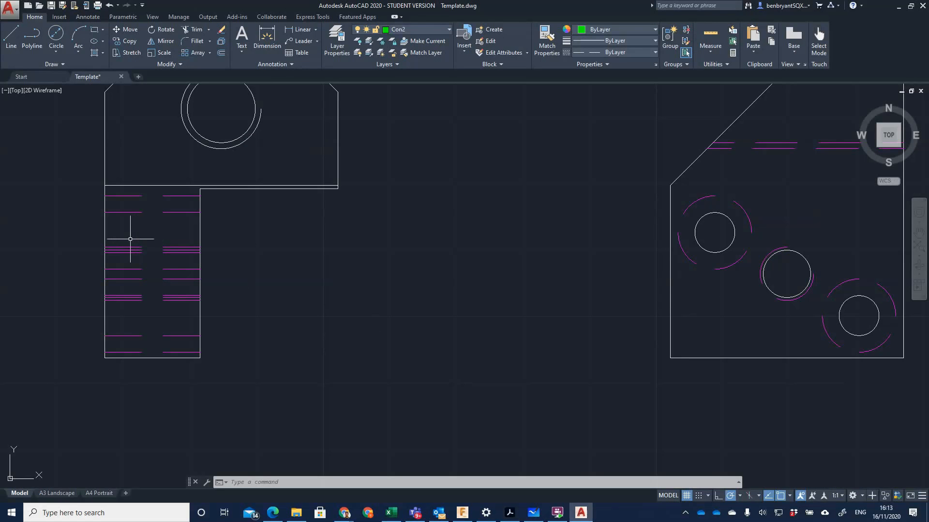
{"action": "key", "text": "alt+Tab"}
{"action": "key", "text": "alt+Tab"}
Make Hidden the current layer and offset the lower leg's outer vertical edge inward by 2.5.
{"action": "scroll", "coordinate": [129, 245], "scroll_direction": "up", "scroll_amount": 5}
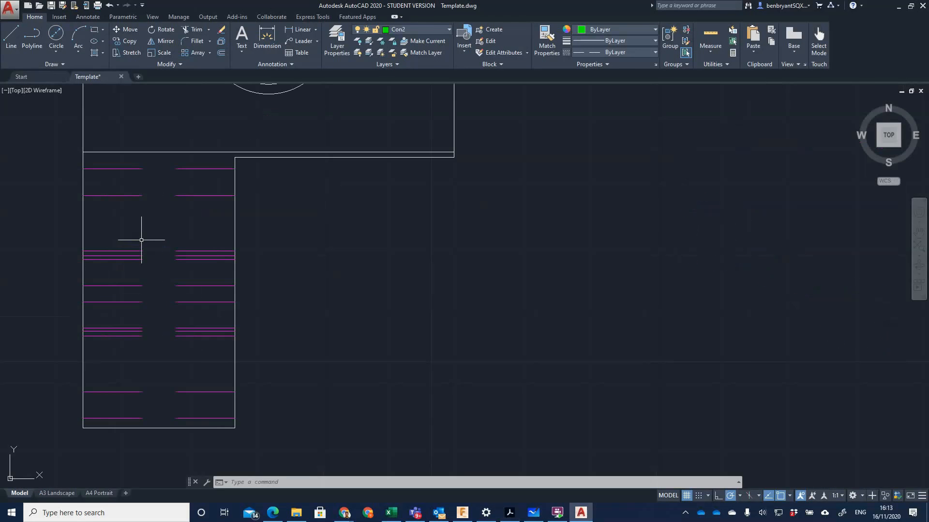
{"action": "middle_click_drag", "start_coordinate": [244, 251], "coordinate": [323, 281]}
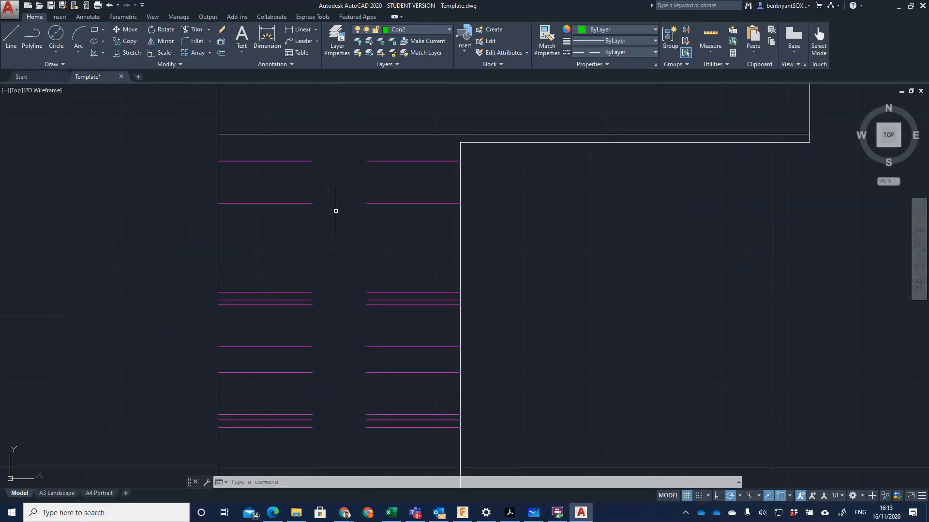
{"action": "left_click", "coordinate": [430, 26]}
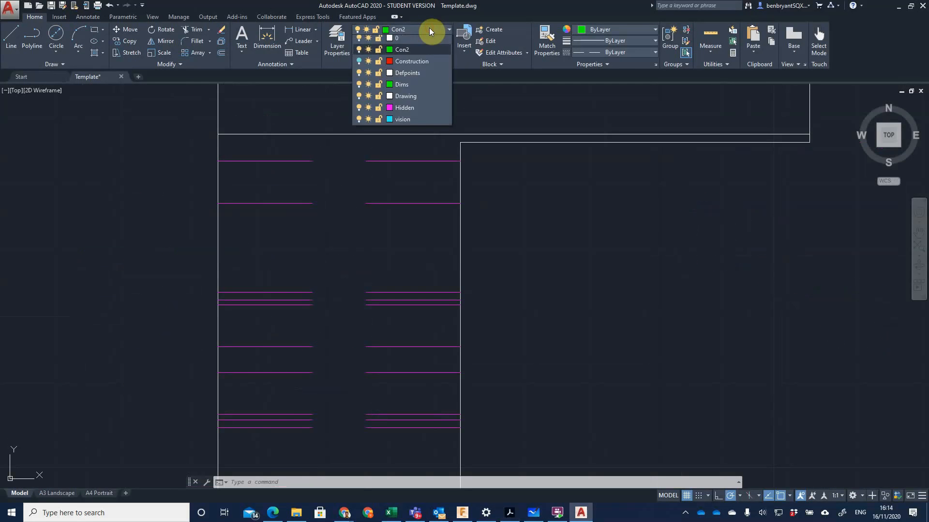
{"action": "left_click", "coordinate": [410, 115]}
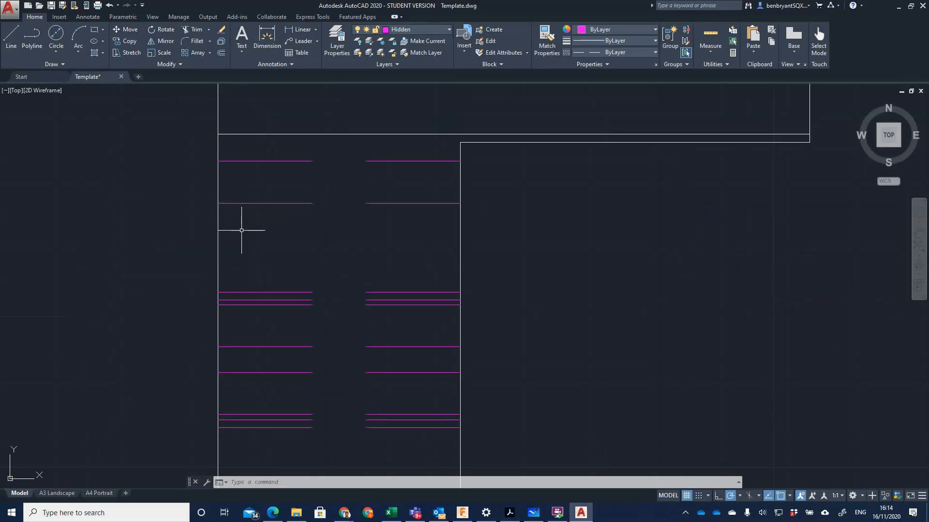
{"action": "type", "text": "o"}
{"action": "key", "text": "Return"}
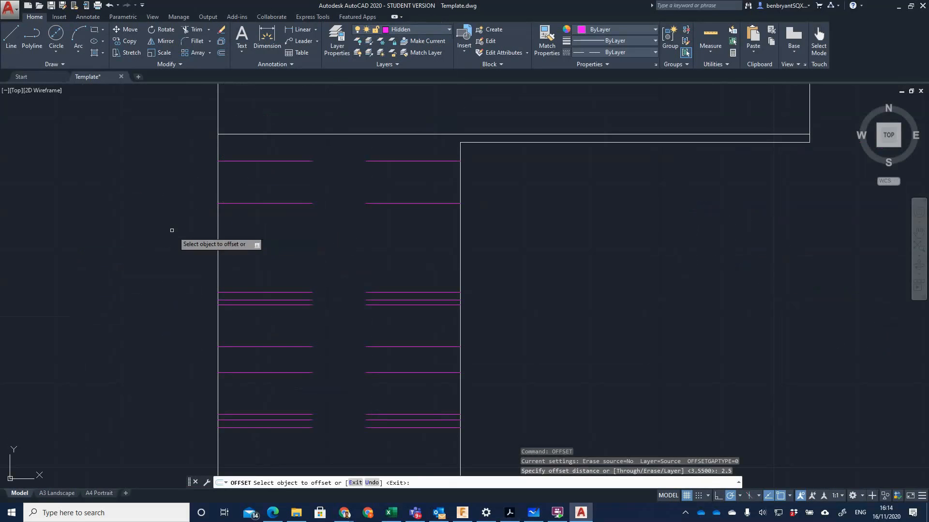
{"action": "left_click", "coordinate": [219, 231]}
{"action": "left_click", "coordinate": [278, 236]}
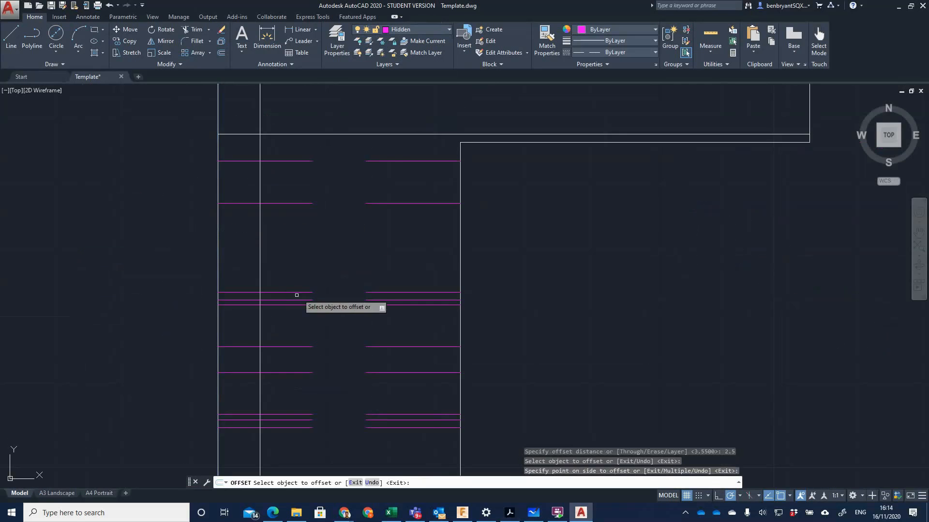
Draw the lowest countersink's diagonal from the bottom hidden line at the outer edge to where the hidden line above meets the offset line.
{"action": "middle_click_drag", "start_coordinate": [296, 297], "coordinate": [352, 244]}
{"action": "mouse_move", "coordinate": [366, 338]}
{"action": "middle_mouse_down"}
{"action": "mouse_move", "coordinate": [375, 246]}
{"action": "mouse_move", "coordinate": [365, 262]}
{"action": "middle_mouse_up"}
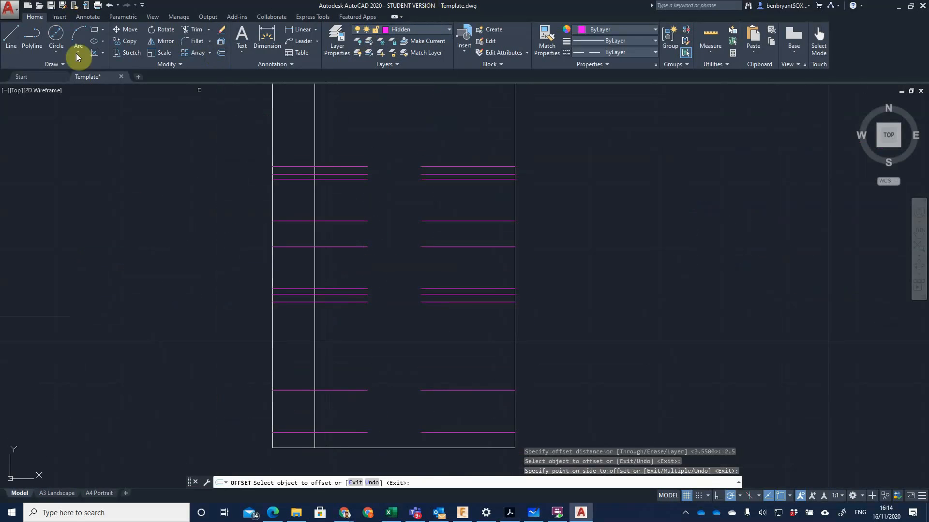
{"action": "left_click", "coordinate": [11, 41]}
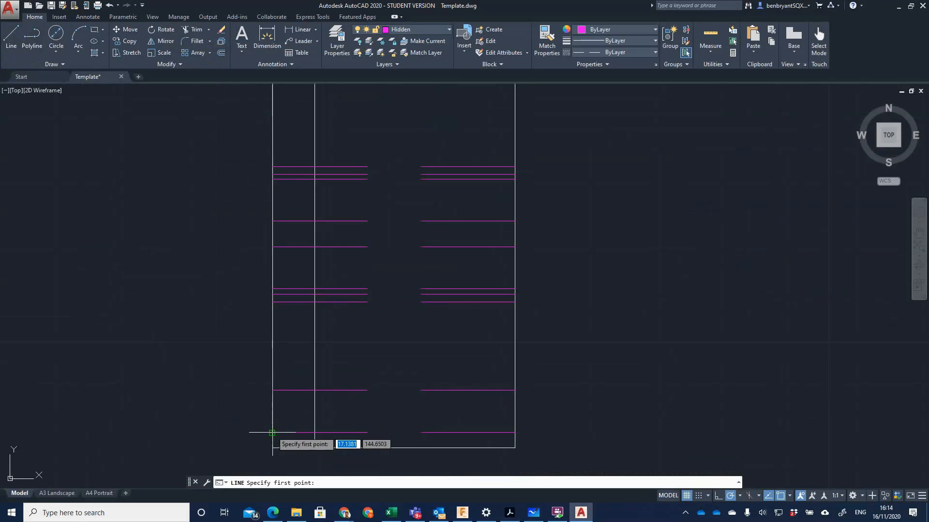
{"action": "left_click", "coordinate": [273, 432]}
{"action": "left_click", "coordinate": [314, 390]}
{"action": "key", "text": "Return"}
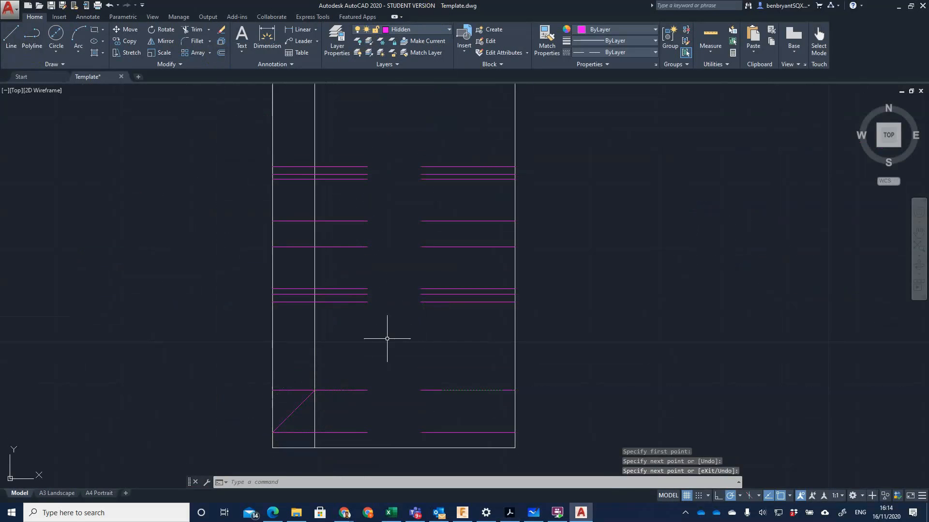
Add a vertical linear dimension across the lower countersink's outermost hidden lines, placed outside the leg's outer edge.
{"action": "left_click", "coordinate": [417, 32]}
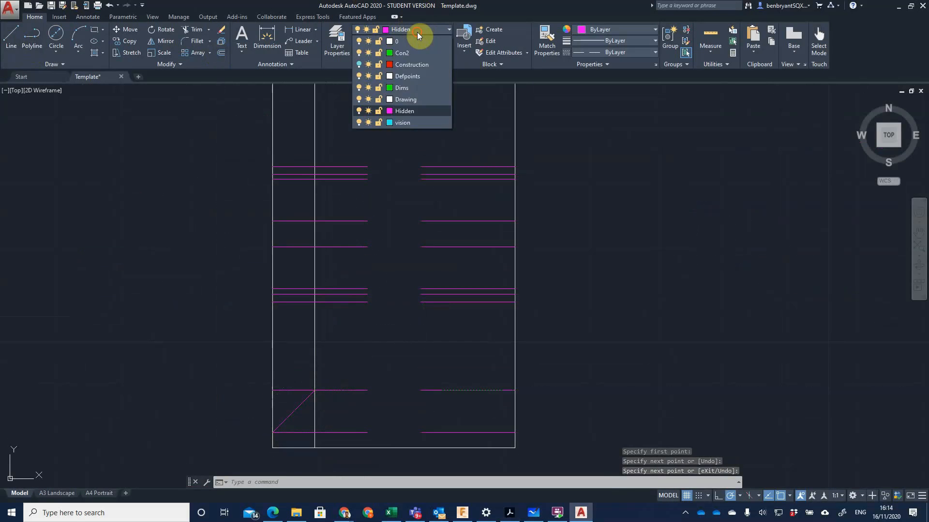
{"action": "left_click", "coordinate": [301, 29]}
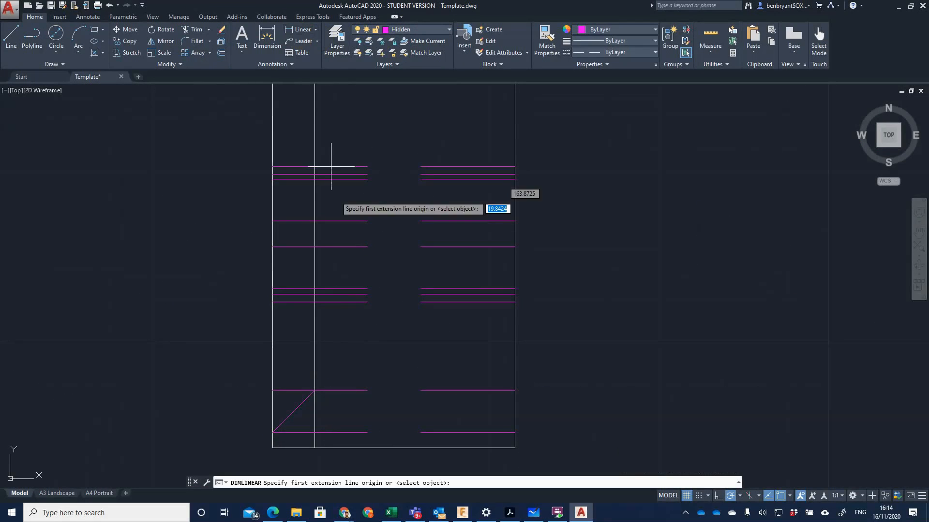
{"action": "left_click", "coordinate": [273, 429]}
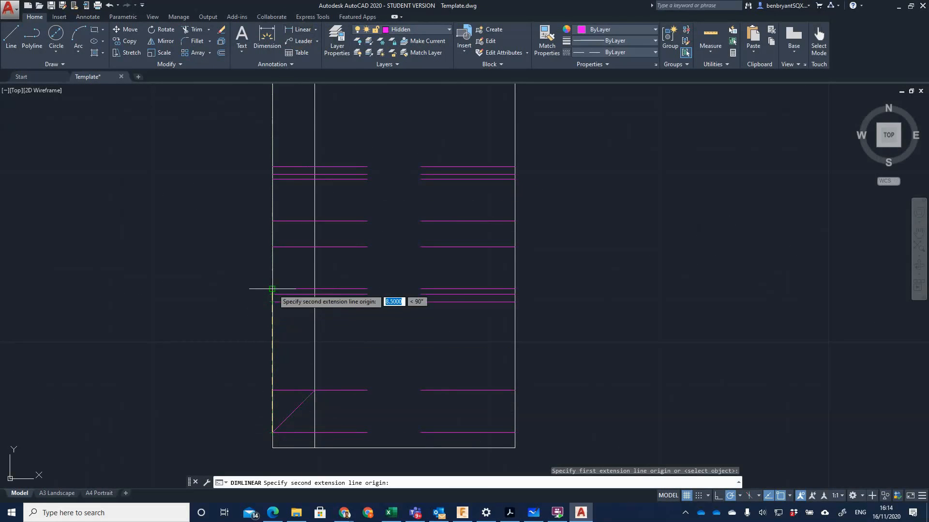
{"action": "left_click", "coordinate": [272, 246]}
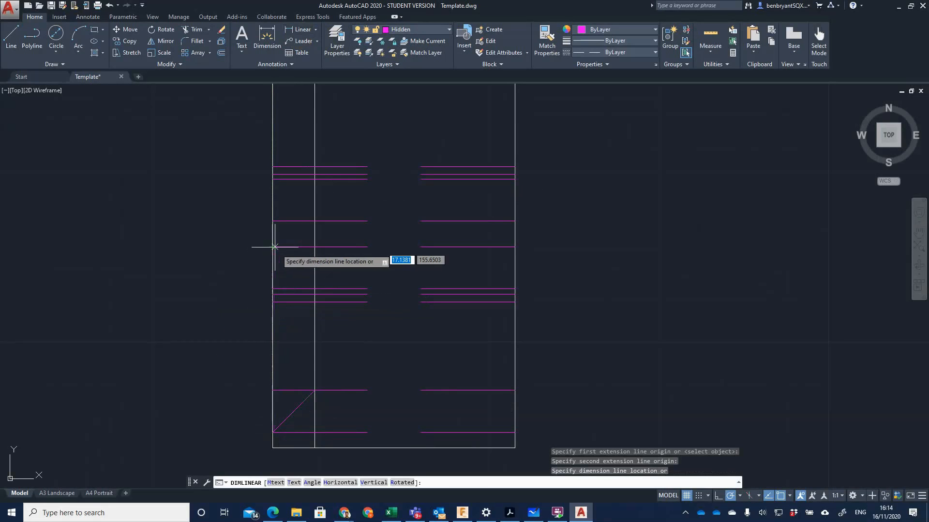
{"action": "left_click", "coordinate": [218, 262]}
Dimension the vertical distance between the lower countersink's two inner hole lines at the leg's outer edge.
{"action": "key", "text": "Return"}
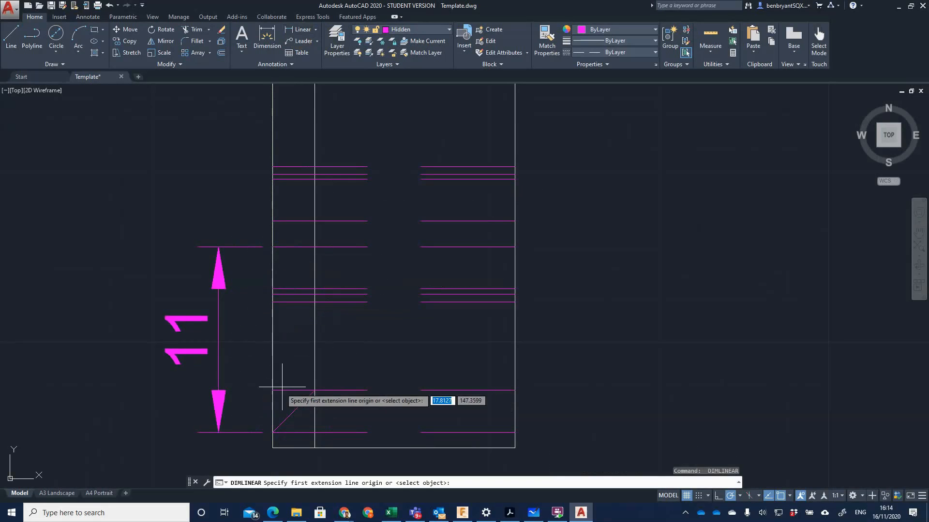
{"action": "left_click", "coordinate": [272, 390]}
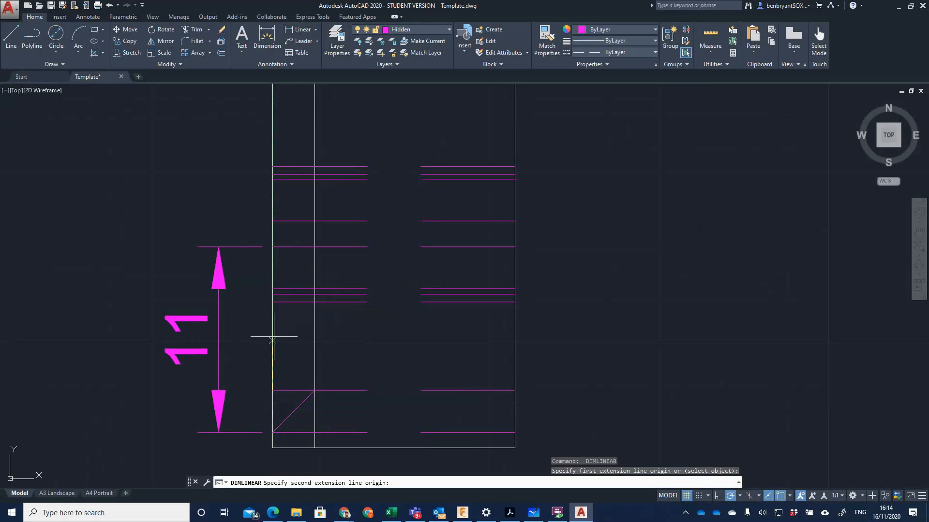
{"action": "left_click", "coordinate": [272, 288]}
{"action": "left_click", "coordinate": [255, 290]}
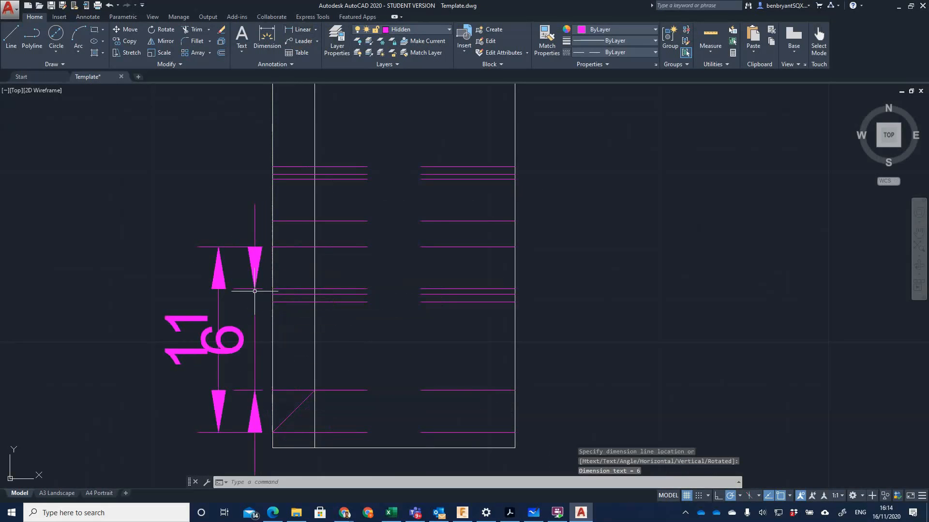
Draw the lower countersink's upper diagonal from its top hidden line at the outer edge to where the upper hole line meets the offset line.
{"action": "left_click", "coordinate": [11, 37]}
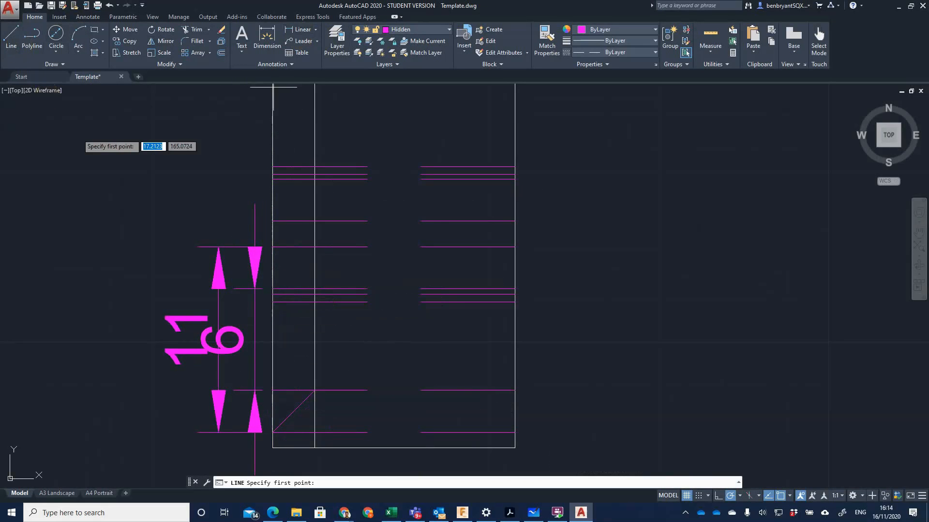
{"action": "left_click", "coordinate": [273, 247]}
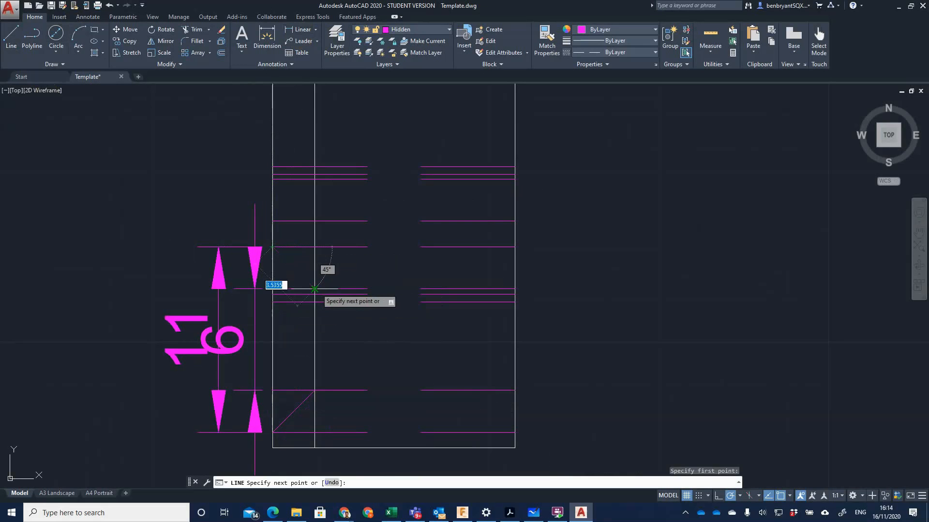
{"action": "left_click", "coordinate": [314, 289]}
{"action": "key", "text": "Return"}
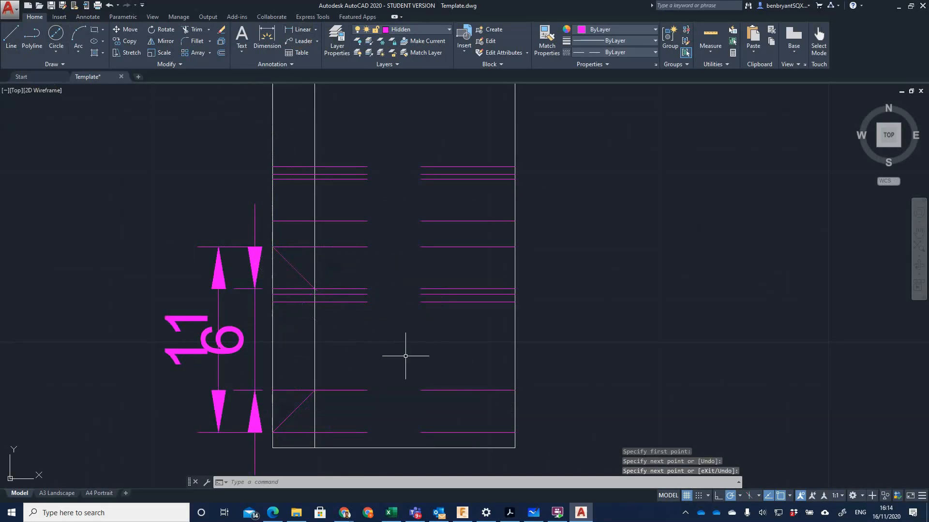
Delete the lower countersink's top and bottom full-width hidden lines, leaving its diagonals.
{"action": "left_click", "coordinate": [307, 247]}
{"action": "key", "text": "Delete"}
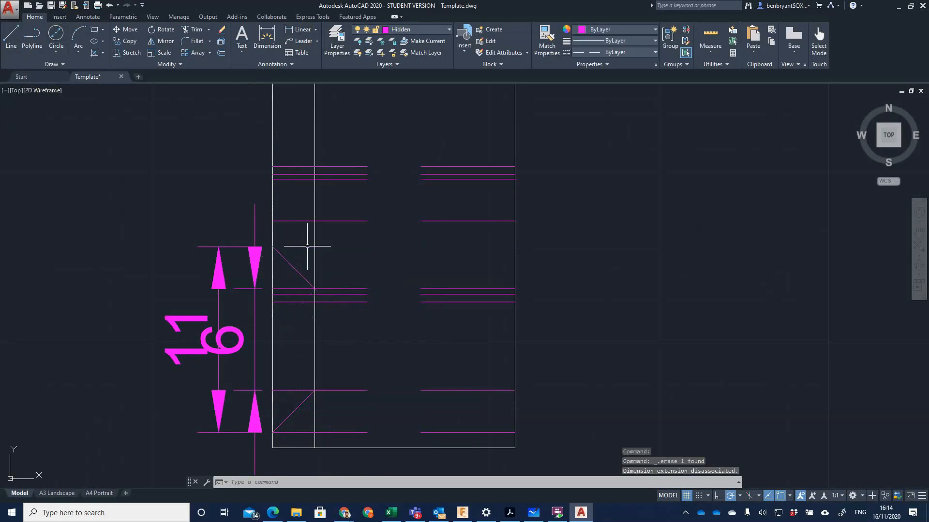
{"action": "left_click", "coordinate": [347, 433]}
{"action": "key", "text": "Delete"}
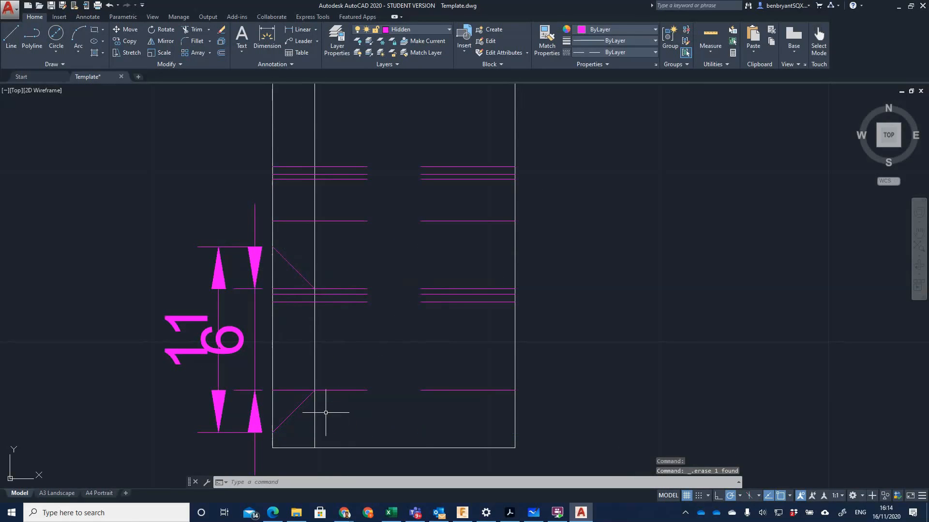
{"action": "key", "text": "Escape"}
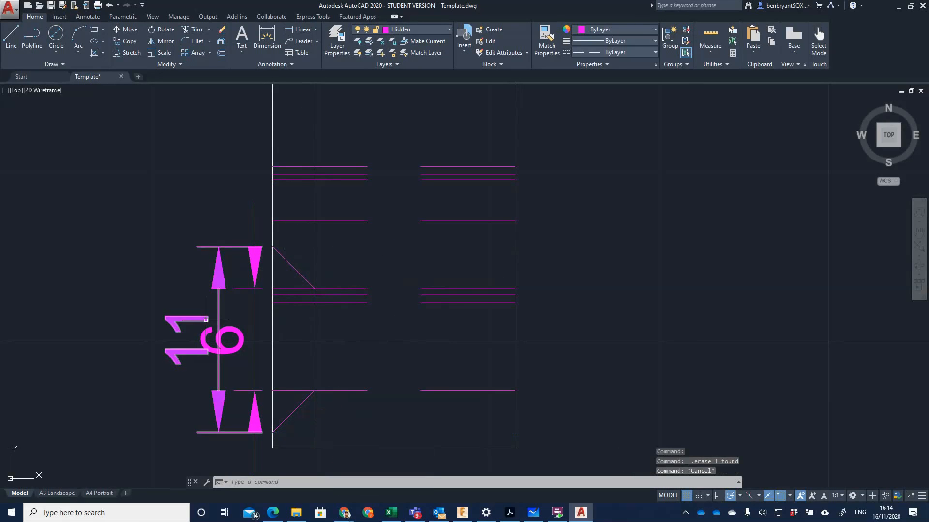
Shorten the lower countersink's bottom hole line to the offset line, and erase it together with the hole-width dimension.
{"action": "left_click", "coordinate": [292, 391]}
{"action": "left_click", "coordinate": [272, 390]}
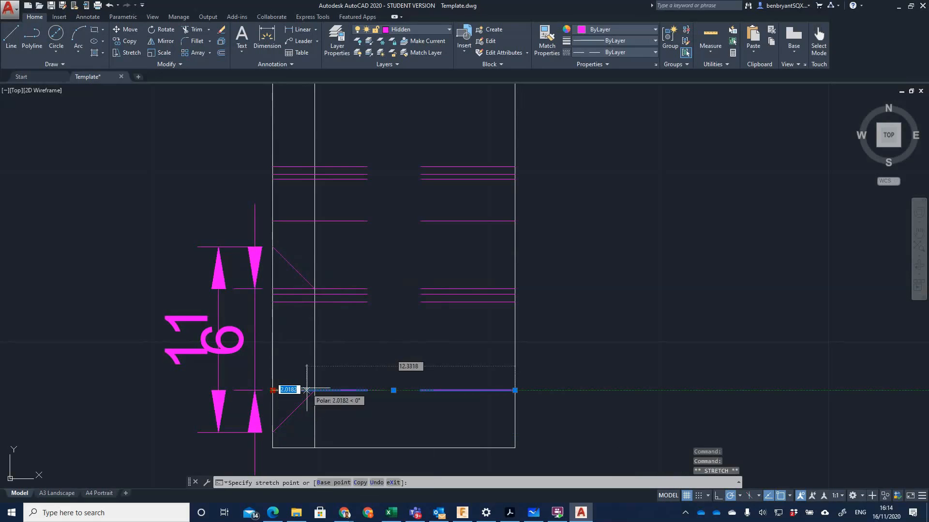
{"action": "left_click", "coordinate": [315, 390]}
{"action": "left_click", "coordinate": [297, 344]}
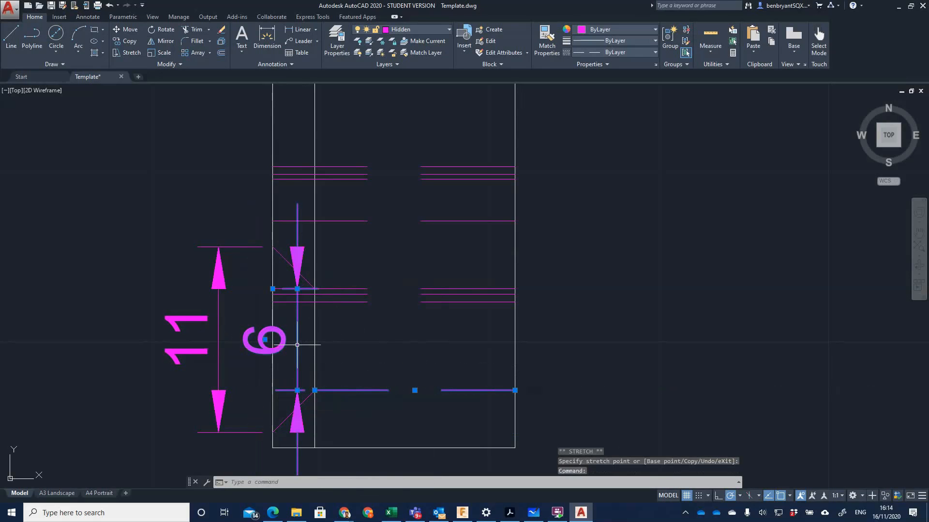
{"action": "key", "text": "Delete"}
Shorten the lower countersink's upper hole line so it starts at the diagonal's end on the offset line.
{"action": "left_click", "coordinate": [279, 289]}
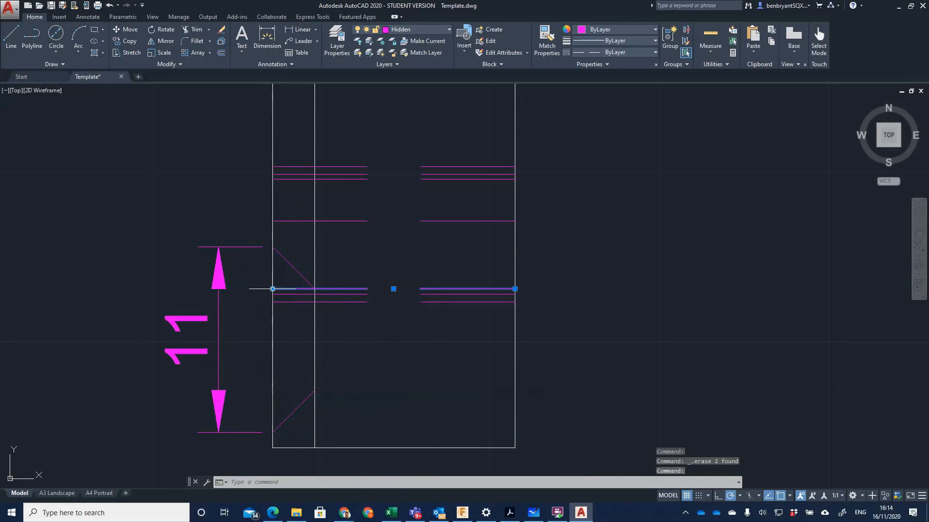
{"action": "left_click", "coordinate": [272, 289]}
{"action": "key", "text": "Escape"}
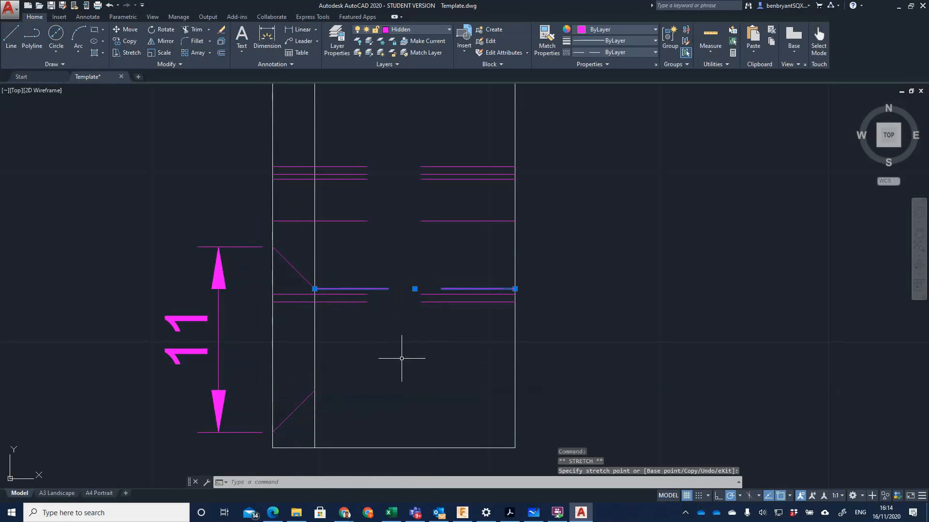
{"action": "key", "text": "Escape"}
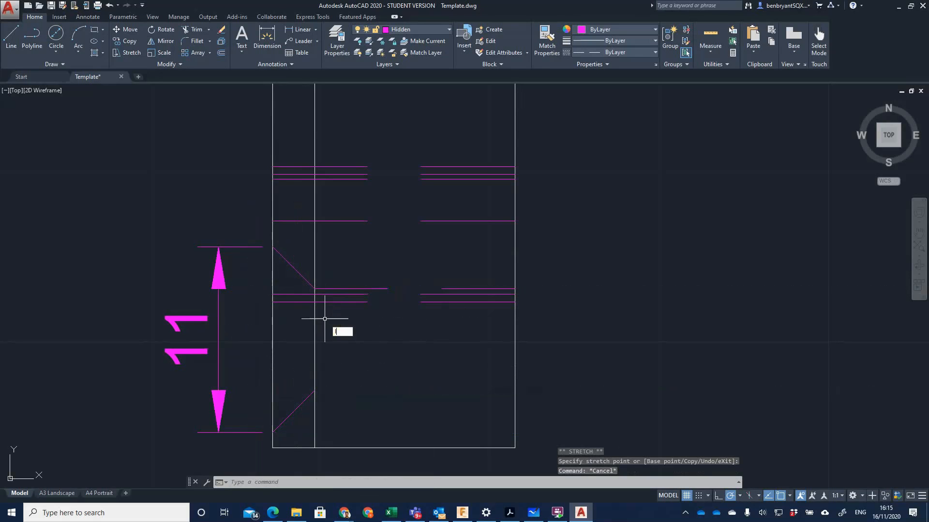
Redraw the bottom hole line horizontally from the lowest diagonal's inner end to the leg's opposite vertical edge.
{"action": "key", "text": "Return"}
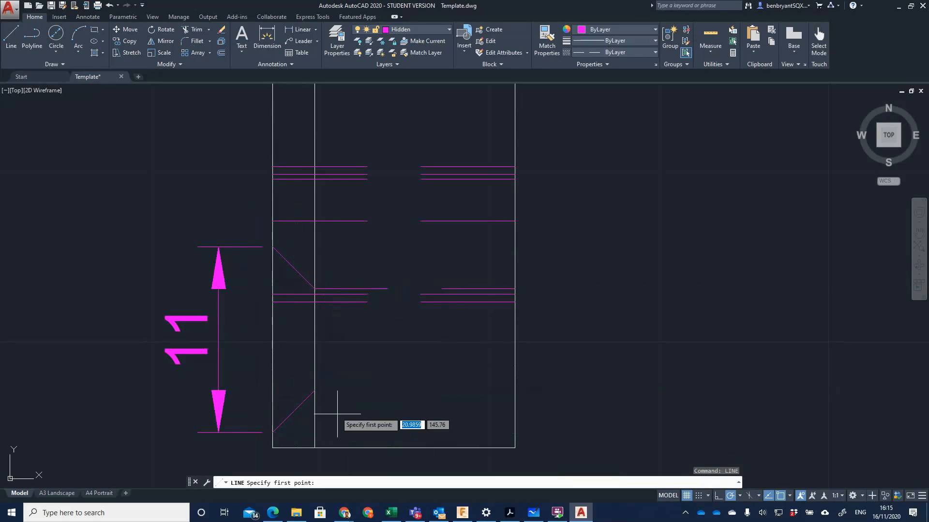
{"action": "left_click", "coordinate": [316, 391]}
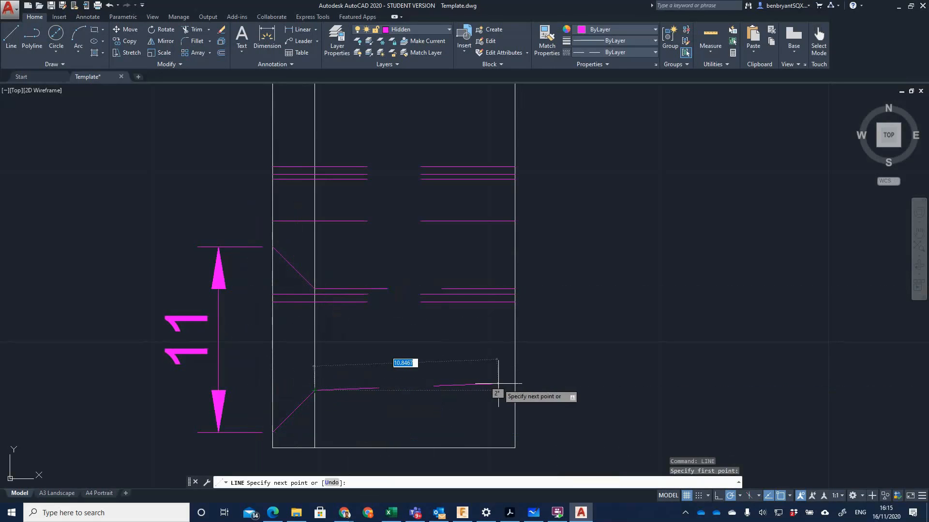
{"action": "left_click", "coordinate": [514, 390]}
{"action": "key", "text": "Return"}
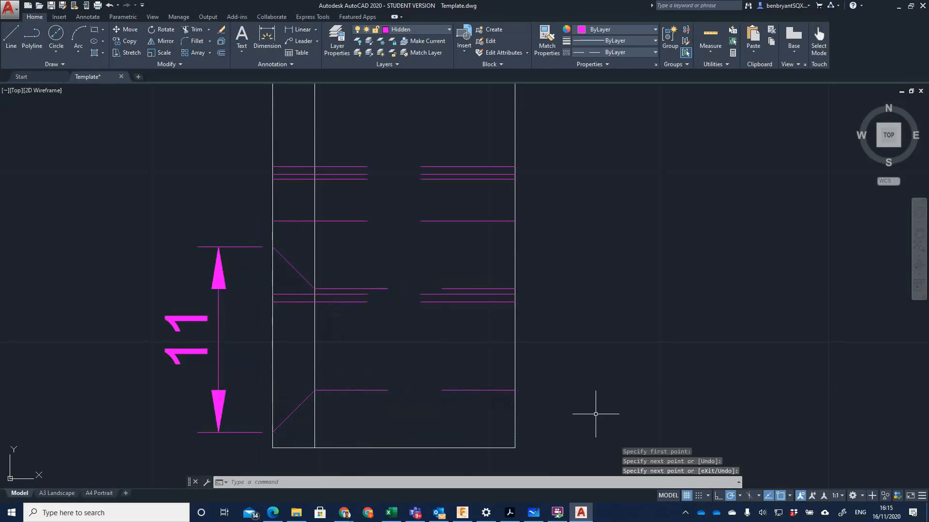
Add a vertical linear dimension across the upper countersink's outermost hidden lines, aligned with the existing 11 dimension.
{"action": "middle_click_drag", "start_coordinate": [349, 339], "coordinate": [367, 421]}
{"action": "scroll", "coordinate": [367, 420], "scroll_direction": "up", "scroll_amount": 1}
{"action": "scroll", "coordinate": [361, 372], "scroll_direction": "down", "scroll_amount": 3}
{"action": "middle_click_drag", "start_coordinate": [362, 323], "coordinate": [364, 322]}
{"action": "scroll", "coordinate": [364, 322], "scroll_direction": "up", "scroll_amount": 4}
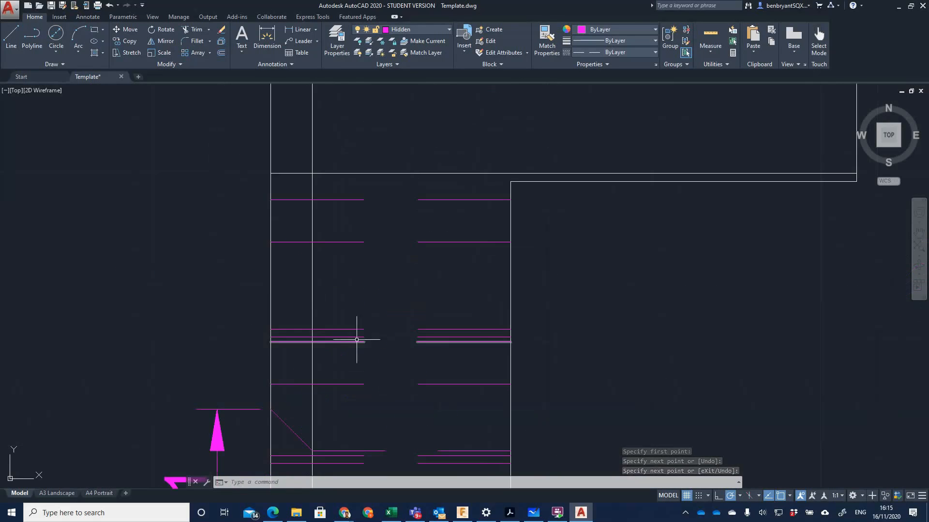
{"action": "left_click", "coordinate": [300, 30]}
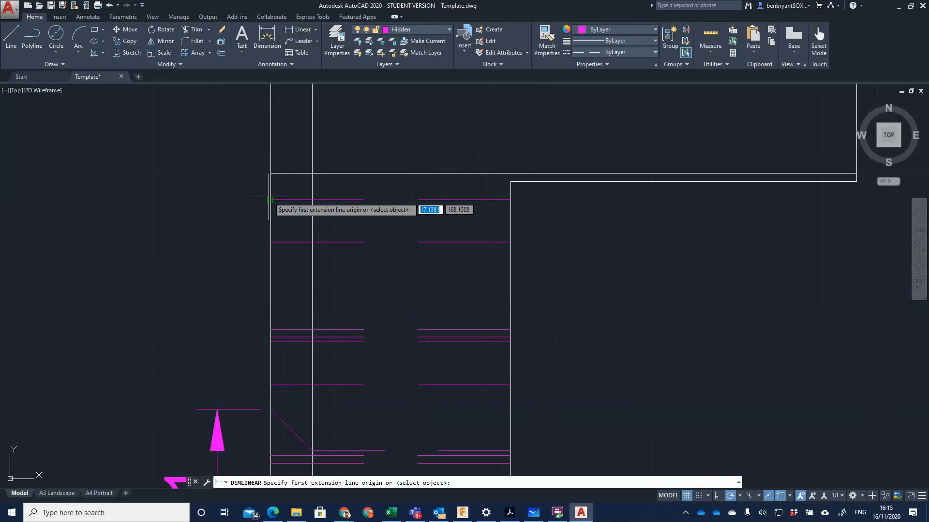
{"action": "left_click", "coordinate": [270, 200]}
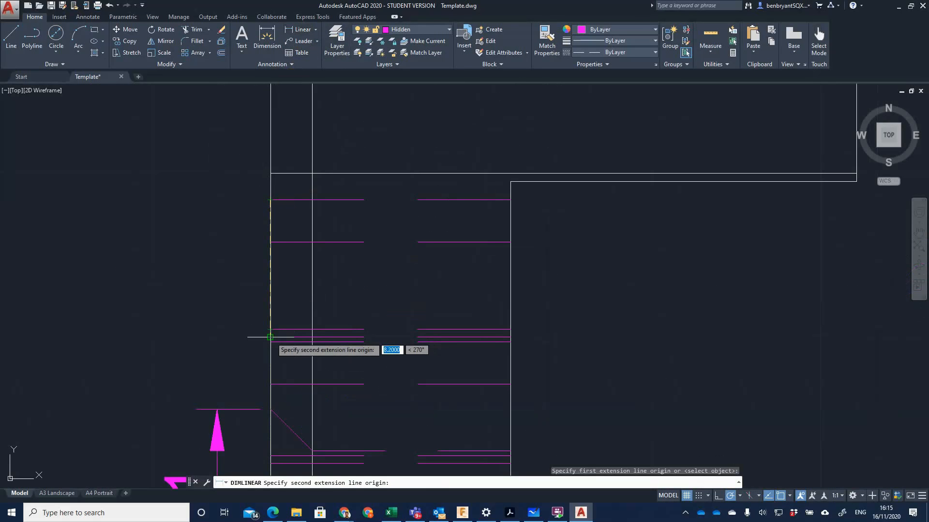
{"action": "left_click", "coordinate": [270, 384]}
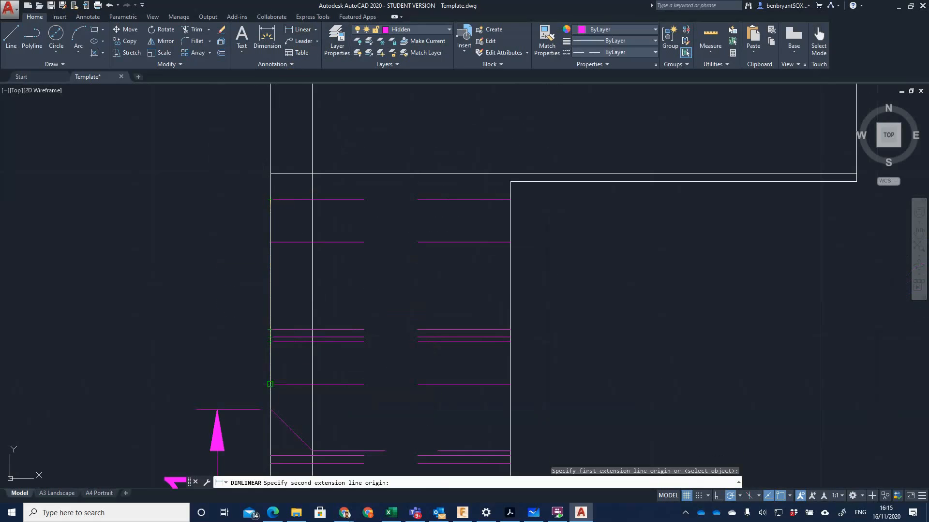
{"action": "left_click", "coordinate": [217, 409]}
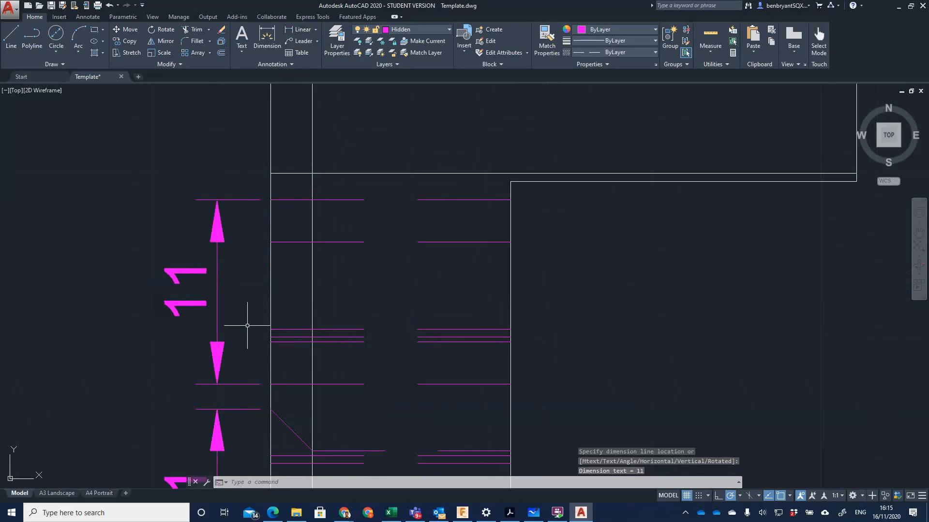
Draw the upper countersink's two diagonals from its outermost hidden lines at the outer edge to the hole lines' intersections with the offset line.
{"action": "left_click", "coordinate": [11, 38]}
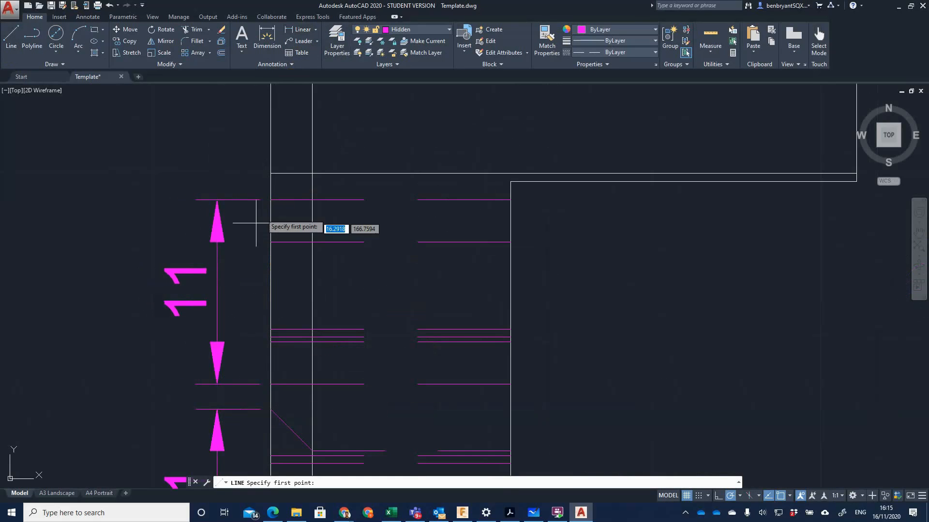
{"action": "left_click", "coordinate": [271, 199]}
{"action": "left_click", "coordinate": [312, 242]}
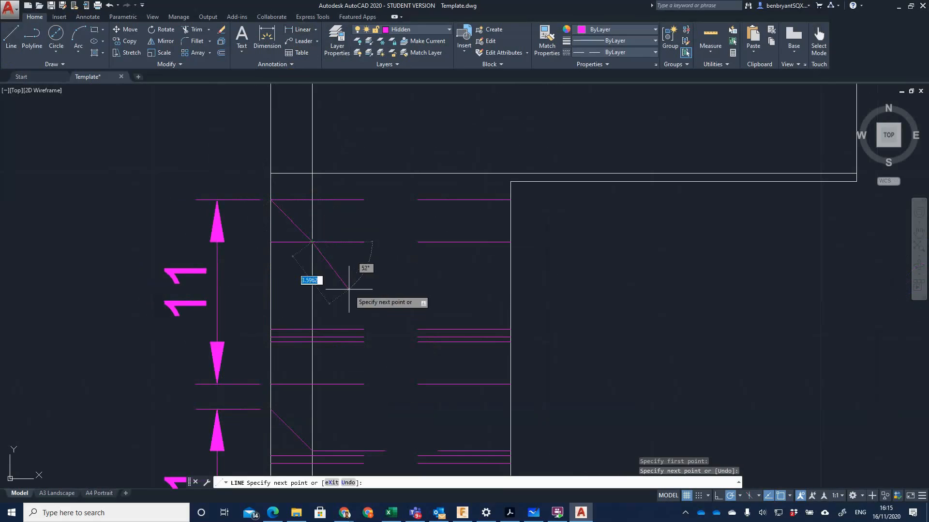
{"action": "key", "text": "Return"}
{"action": "key", "text": "Return"}
{"action": "left_click", "coordinate": [271, 383]}
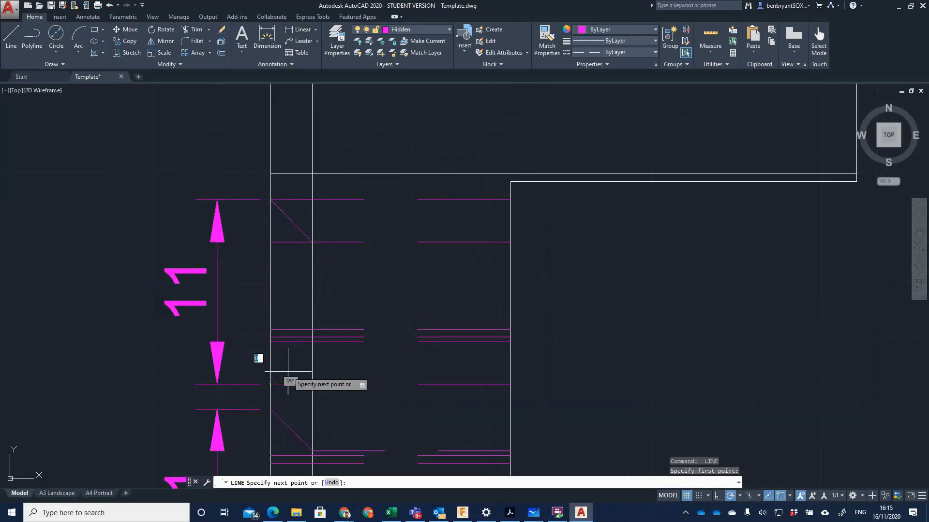
{"action": "left_click", "coordinate": [312, 342]}
{"action": "key", "text": "Return"}
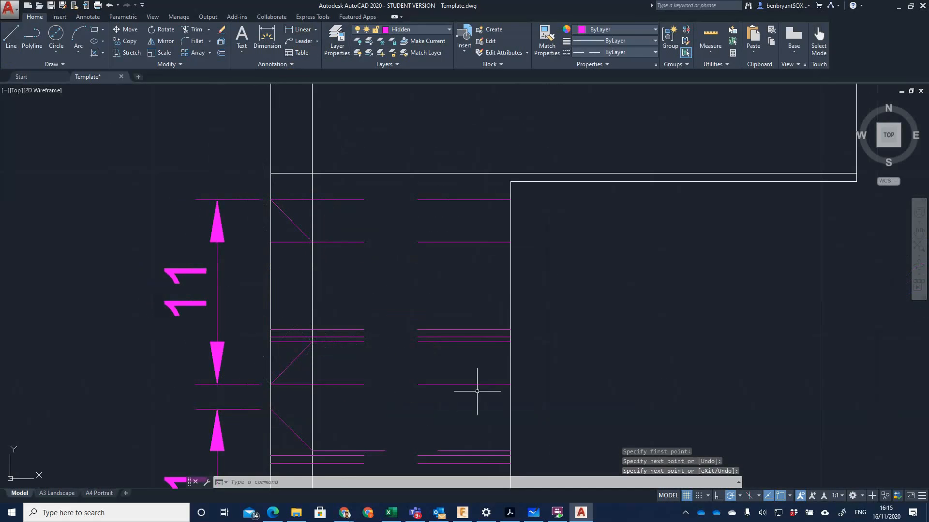
Draw a vertical hidden line joining the inner ends of the upper countersink's two diagonals.
{"action": "key", "text": "Return"}
{"action": "left_click", "coordinate": [312, 342]}
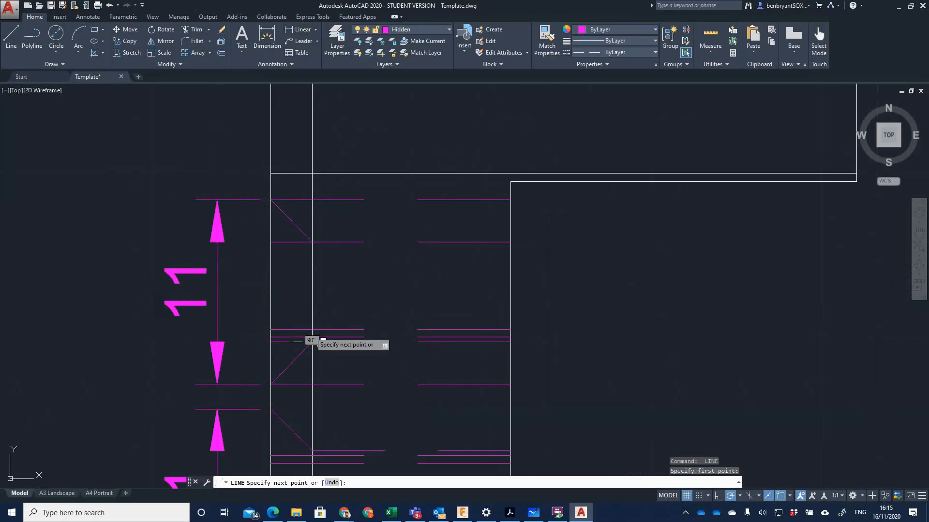
{"action": "left_click", "coordinate": [312, 241]}
{"action": "key", "text": "Return"}
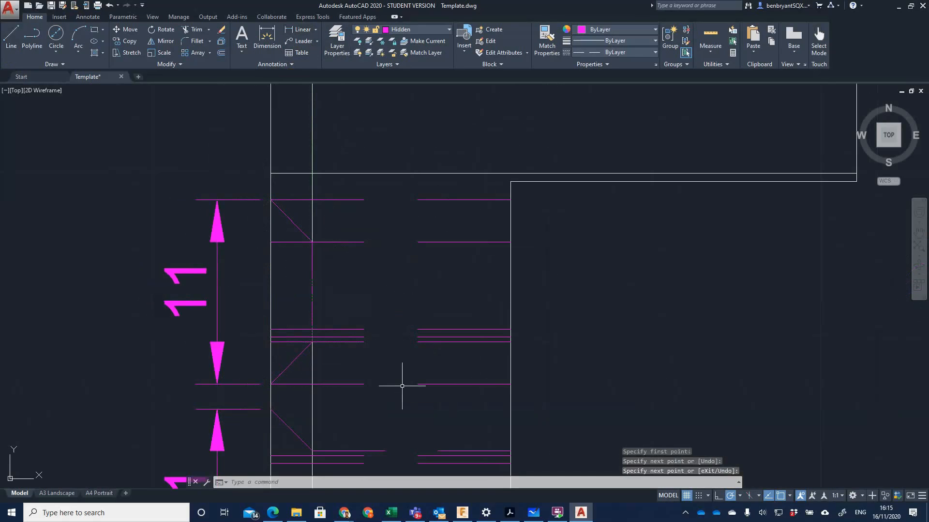
Draw a vertical hidden line joining the inner ends of the lower countersink's two diagonals.
{"action": "middle_click_drag", "start_coordinate": [346, 441], "coordinate": [361, 296]}
{"action": "scroll", "coordinate": [350, 381], "scroll_direction": "up", "scroll_amount": 2}
{"action": "scroll", "coordinate": [360, 297], "scroll_direction": "down", "scroll_amount": 4}
{"action": "key", "text": "Return"}
{"action": "key", "text": "Return"}
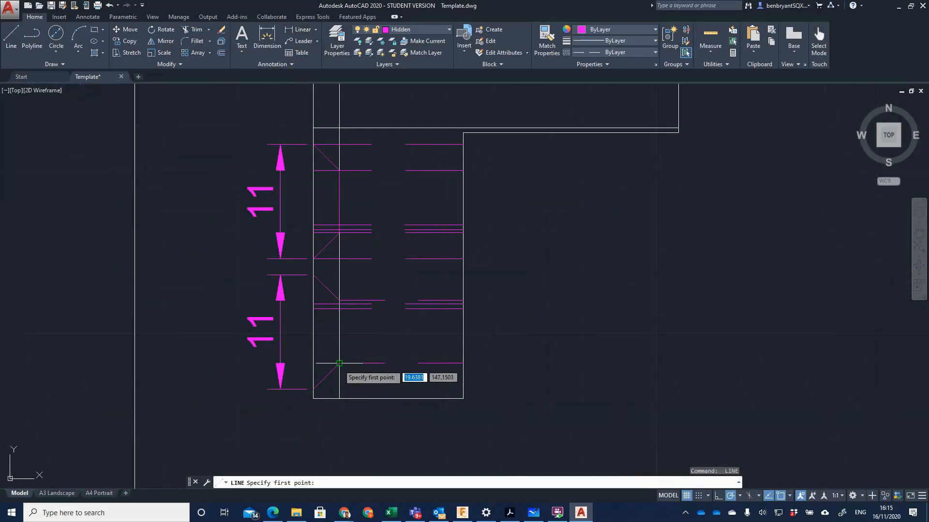
{"action": "left_click", "coordinate": [339, 363]}
{"action": "left_click", "coordinate": [339, 301]}
{"action": "key", "text": "Return"}
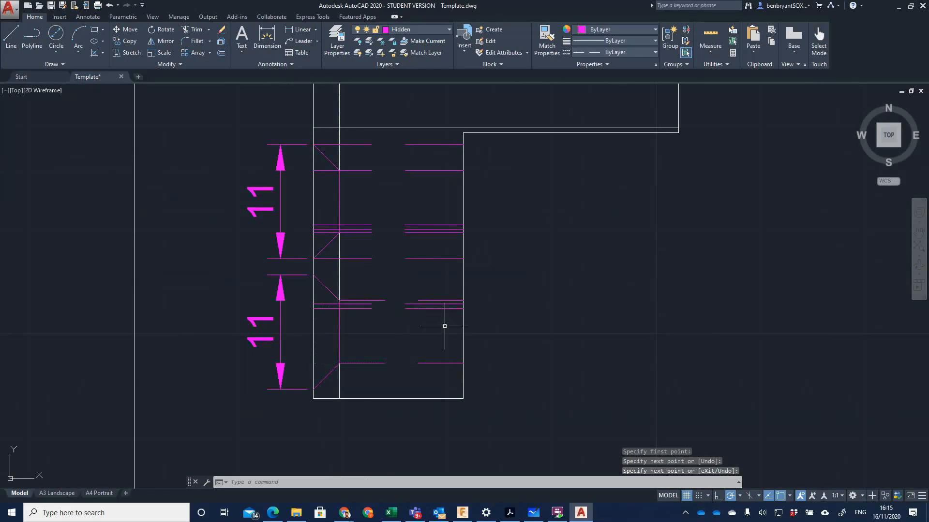
{"action": "scroll", "coordinate": [425, 251], "scroll_direction": "up", "scroll_amount": 2}
{"action": "scroll", "coordinate": [371, 237], "scroll_direction": "up", "scroll_amount": 2}
{"action": "scroll", "coordinate": [393, 315], "scroll_direction": "down", "scroll_amount": 4}
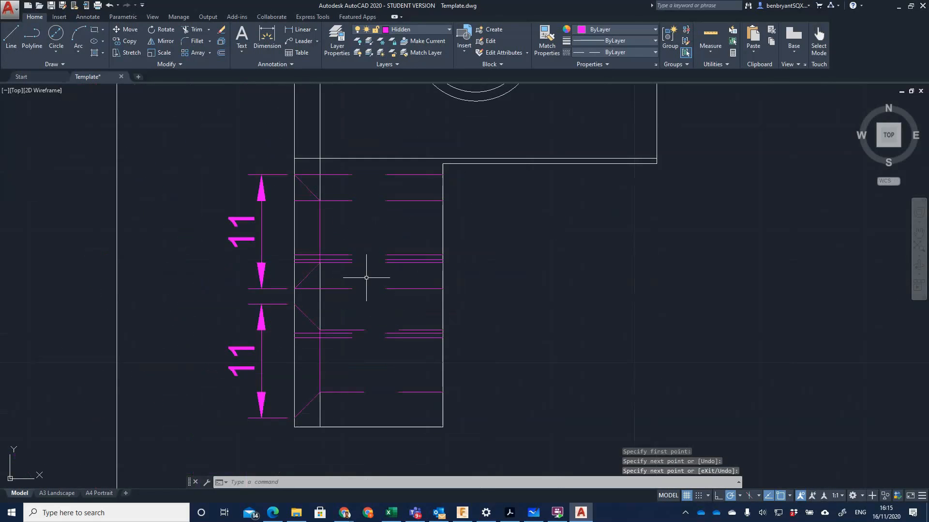
Shorten the upper countersunk hole's two hidden lines so they start at the inner ends of its diagonals instead of the outer edge.
{"action": "key", "text": "Return"}
{"action": "left_click", "coordinate": [297, 201]}
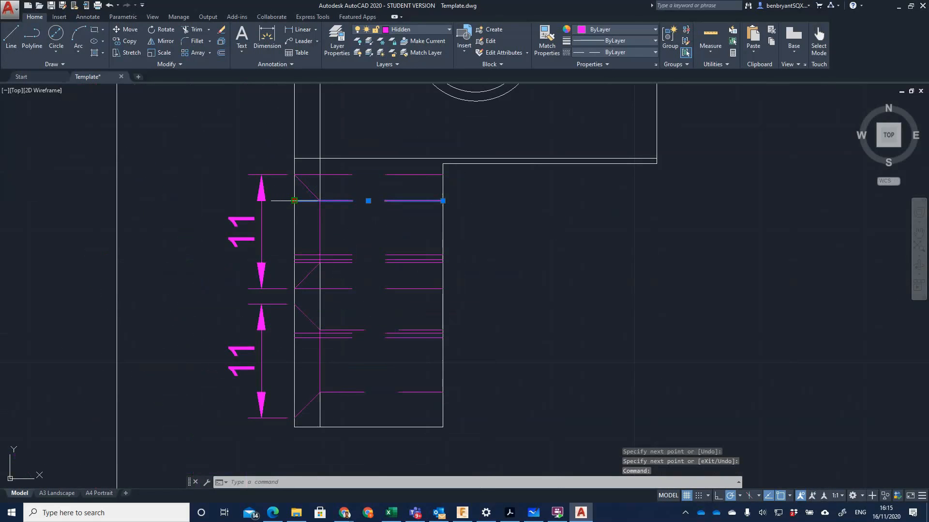
{"action": "left_click", "coordinate": [295, 201]}
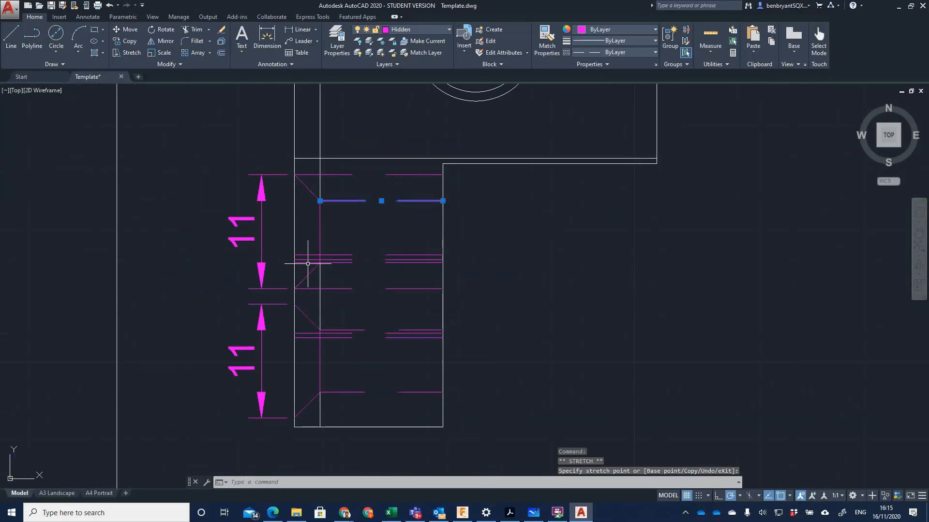
{"action": "left_click", "coordinate": [308, 264]}
{"action": "left_click", "coordinate": [307, 263]}
{"action": "left_click", "coordinate": [294, 262]}
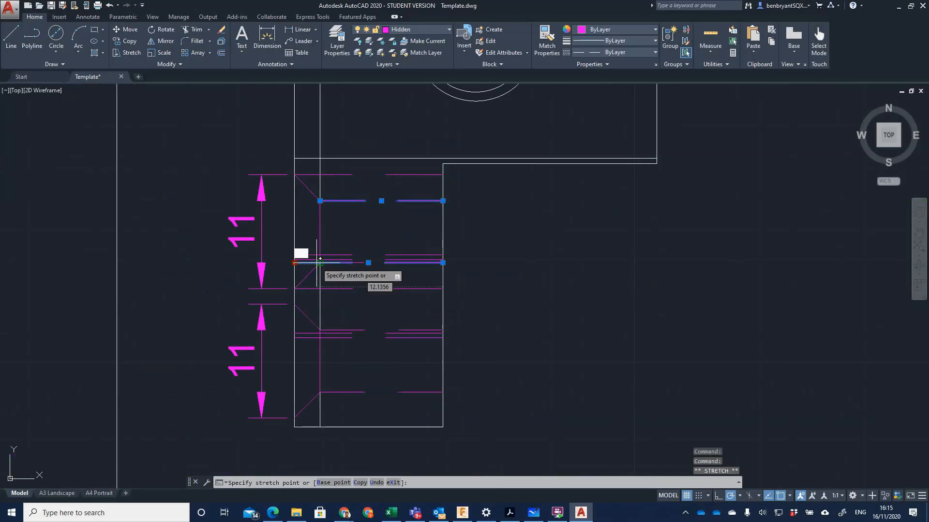
{"action": "left_click", "coordinate": [319, 263]}
{"action": "type", "text": "l"}
{"action": "key", "text": "Return"}
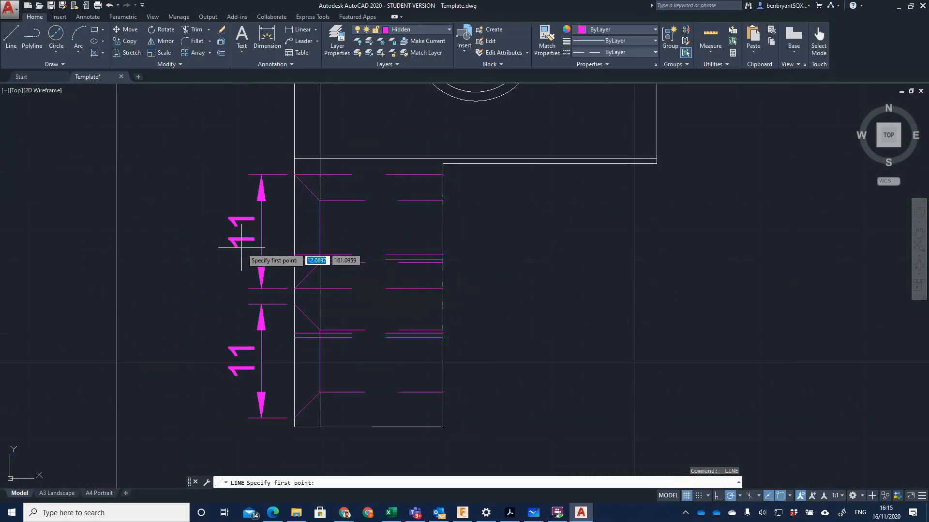
{"action": "key", "text": "Escape"}
Delete both 11 dimensions beside the lower leg and the upper countersink's outermost horizontal hidden lines.
{"action": "left_click", "coordinate": [241, 231]}
{"action": "left_click", "coordinate": [237, 236]}
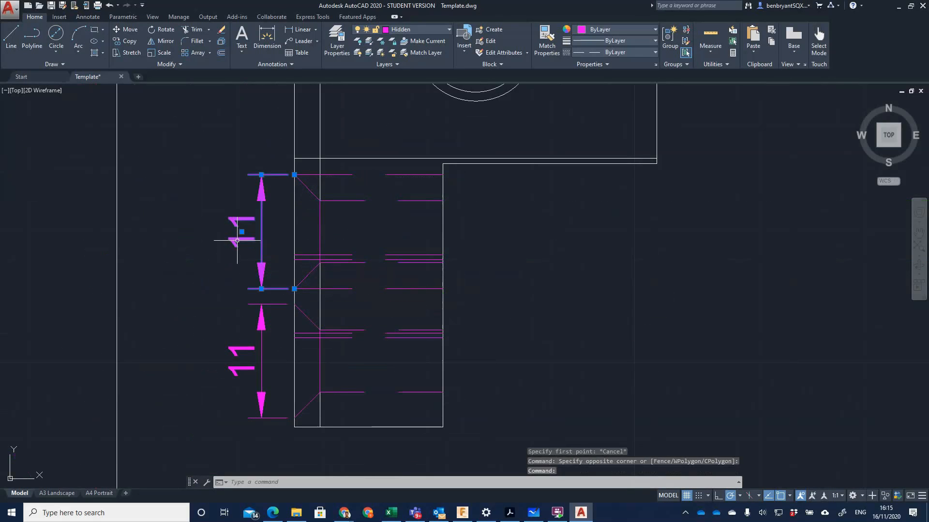
{"action": "key", "text": "Delete"}
{"action": "left_click", "coordinate": [261, 317]}
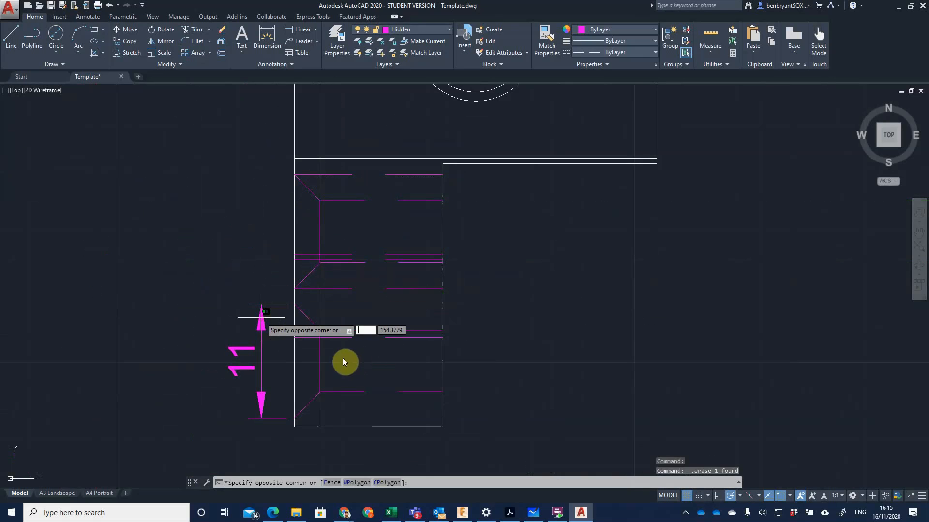
{"action": "left_click", "coordinate": [286, 338]}
{"action": "key", "text": "Delete"}
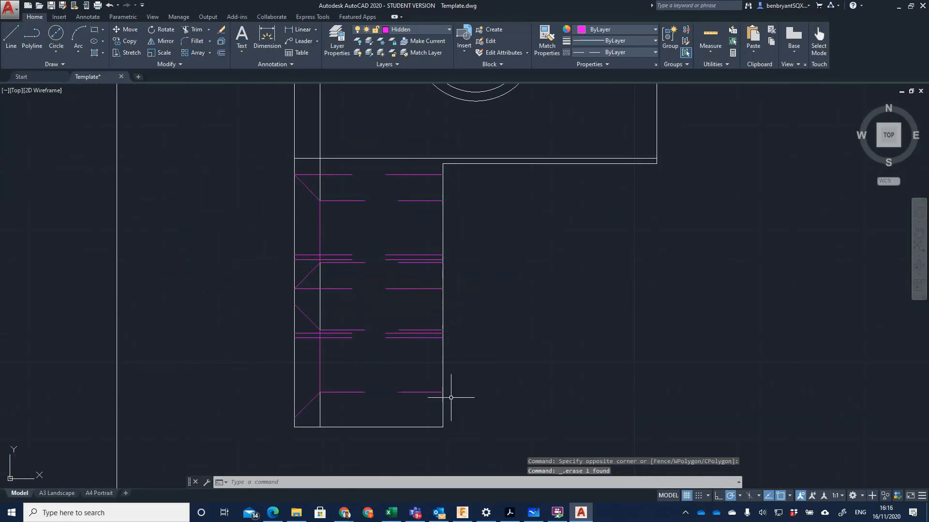
{"action": "left_click", "coordinate": [382, 175]}
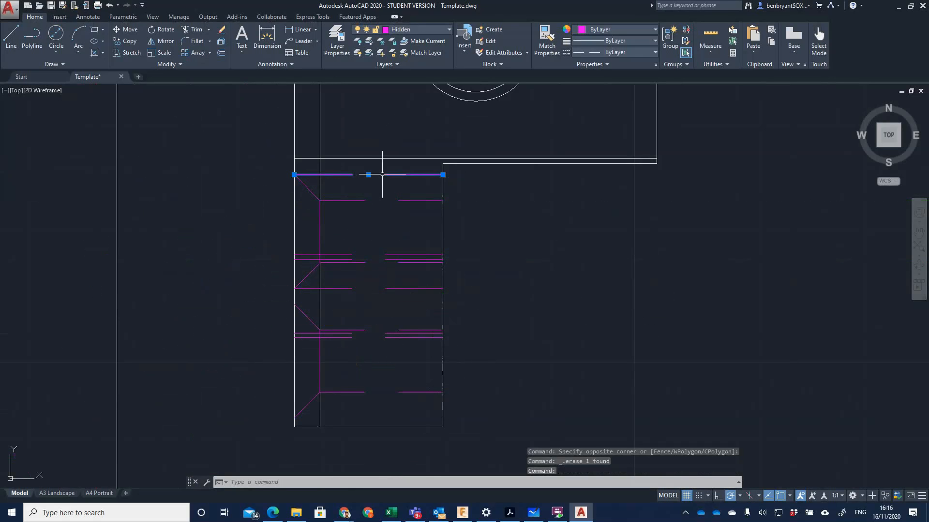
{"action": "key", "text": "Delete"}
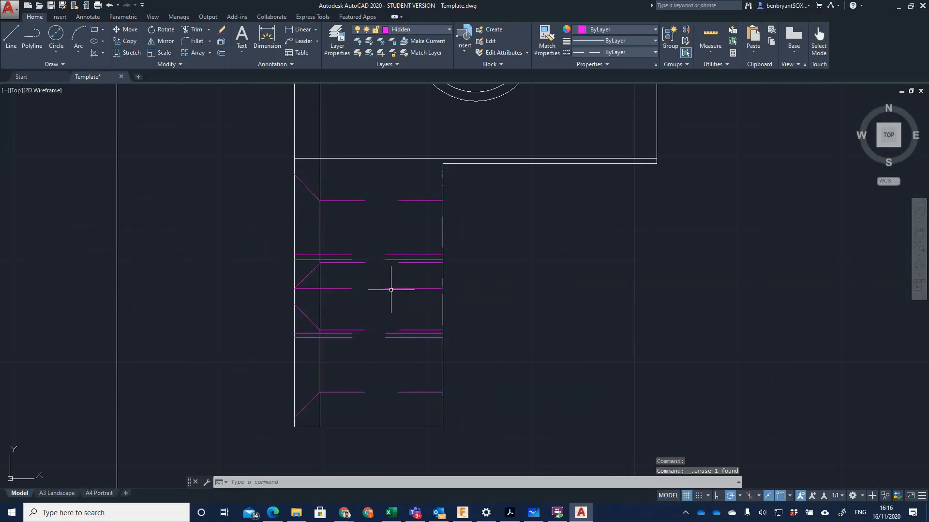
Check the views in the Vice Block PDF in Acrobat, and erase the vertical offset line from the left-hand view in AutoCAD.
{"action": "key", "text": "alt+Tab"}
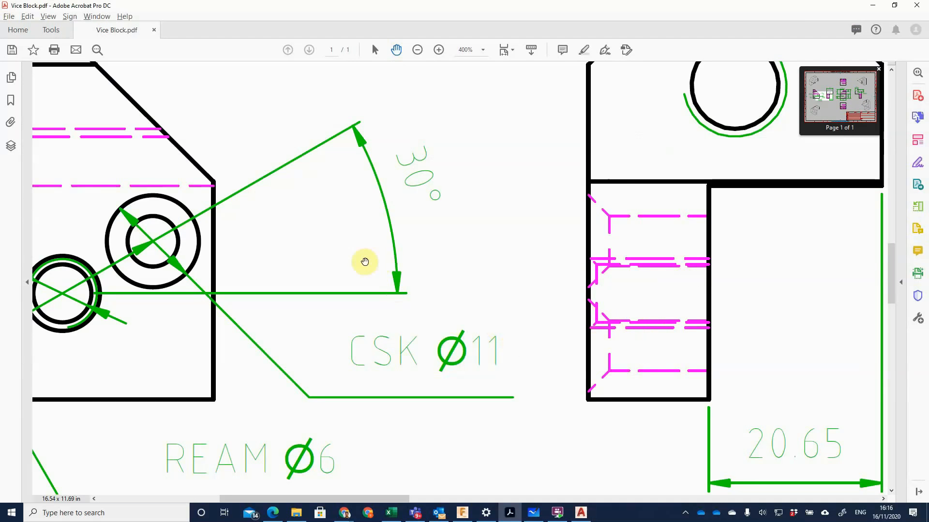
{"action": "scroll", "coordinate": [393, 276], "scroll_direction": "down", "scroll_amount": 2, "text": "ctrl"}
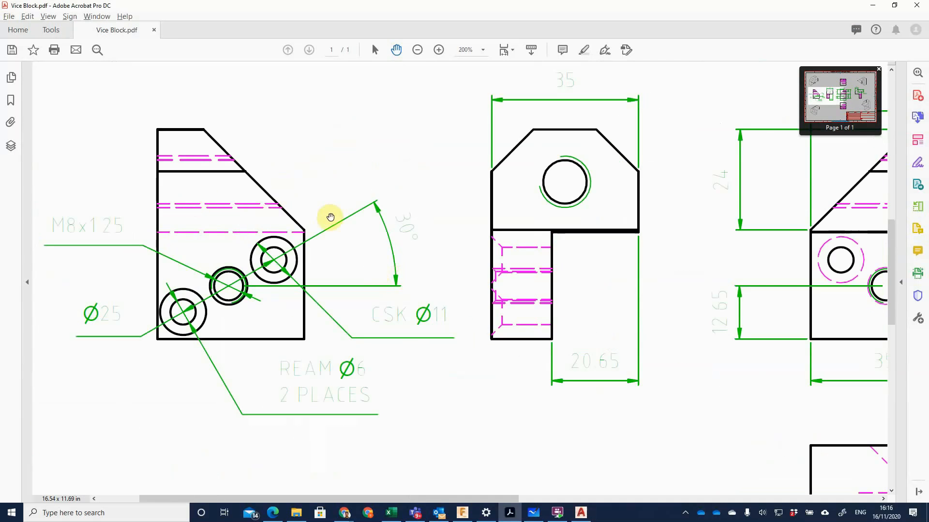
{"action": "scroll", "coordinate": [328, 211], "scroll_direction": "down", "scroll_amount": 2, "text": "ctrl"}
{"action": "left_click_drag", "start_coordinate": [473, 253], "coordinate": [373, 347]}
{"action": "left_click_drag", "start_coordinate": [523, 186], "coordinate": [469, 226]}
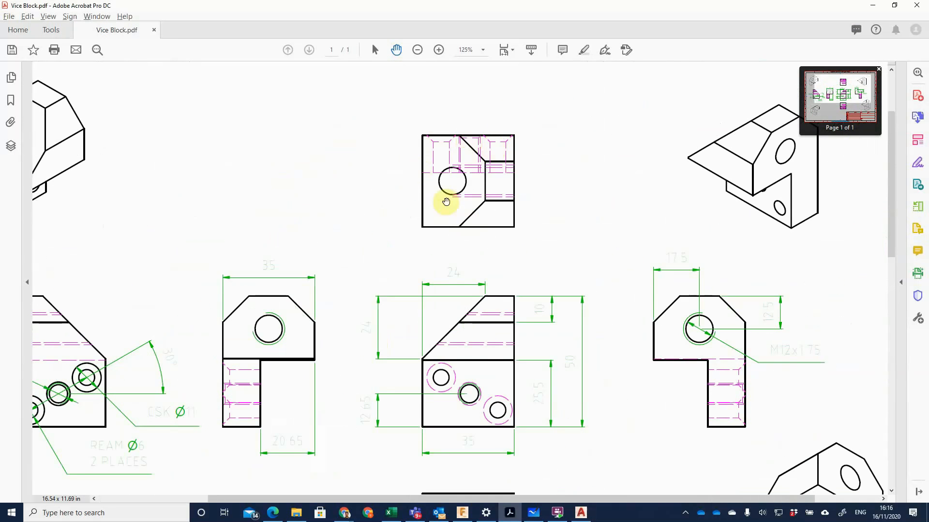
{"action": "key", "text": "alt+Tab"}
{"action": "scroll", "coordinate": [570, 231], "scroll_direction": "down", "scroll_amount": 4}
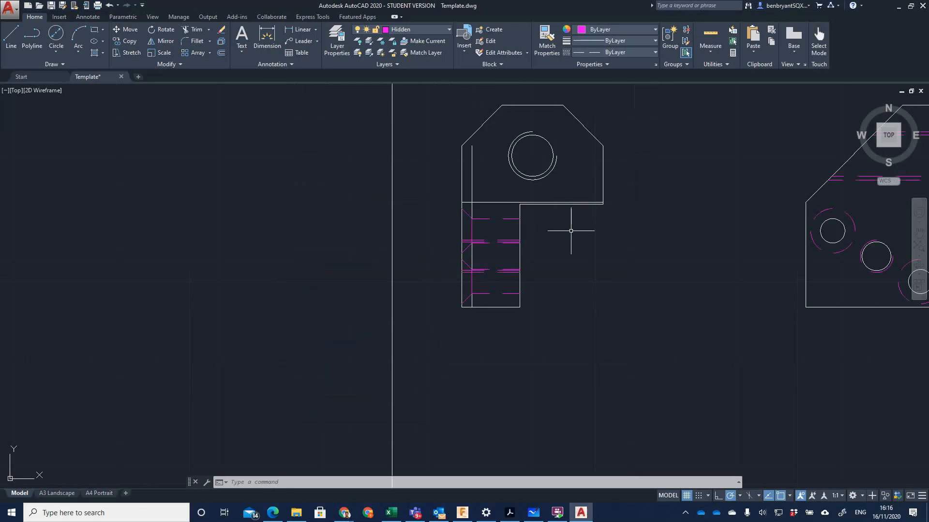
{"action": "middle_click_drag", "start_coordinate": [654, 239], "coordinate": [520, 292]}
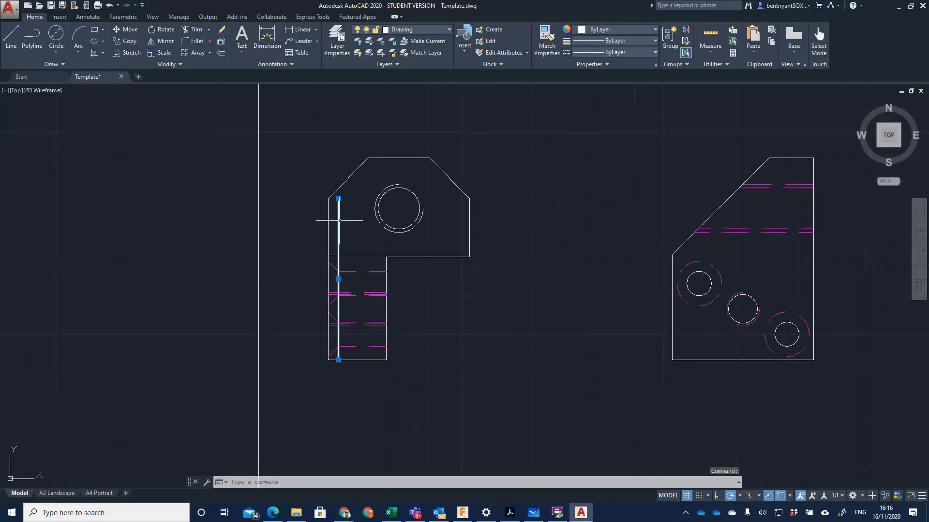
{"action": "key", "text": "Delete"}
Compare the plan view with the Vice Block PDF in Acrobat, and turn on the Construction layer in AutoCAD.
{"action": "middle_click_drag", "start_coordinate": [637, 320], "coordinate": [565, 359]}
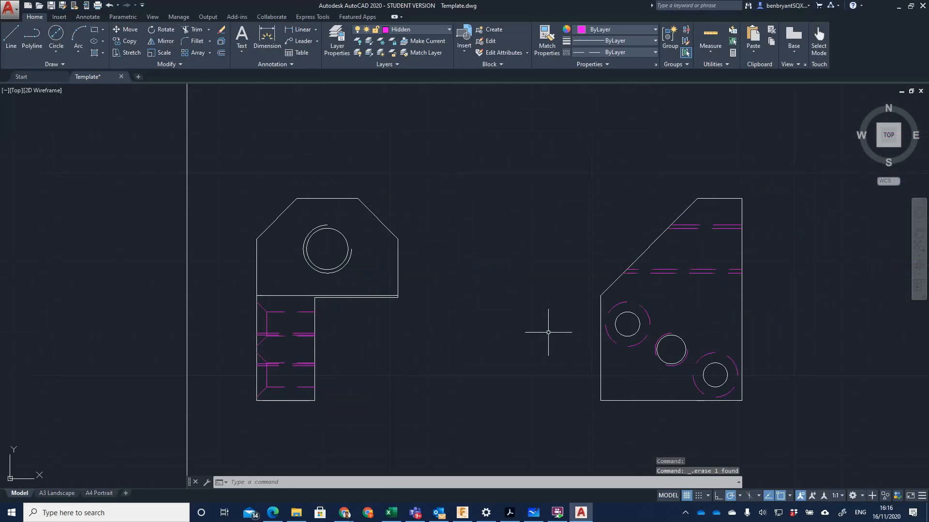
{"action": "scroll", "coordinate": [518, 271], "scroll_direction": "down", "scroll_amount": 2}
{"action": "middle_click_drag", "start_coordinate": [483, 240], "coordinate": [454, 360]}
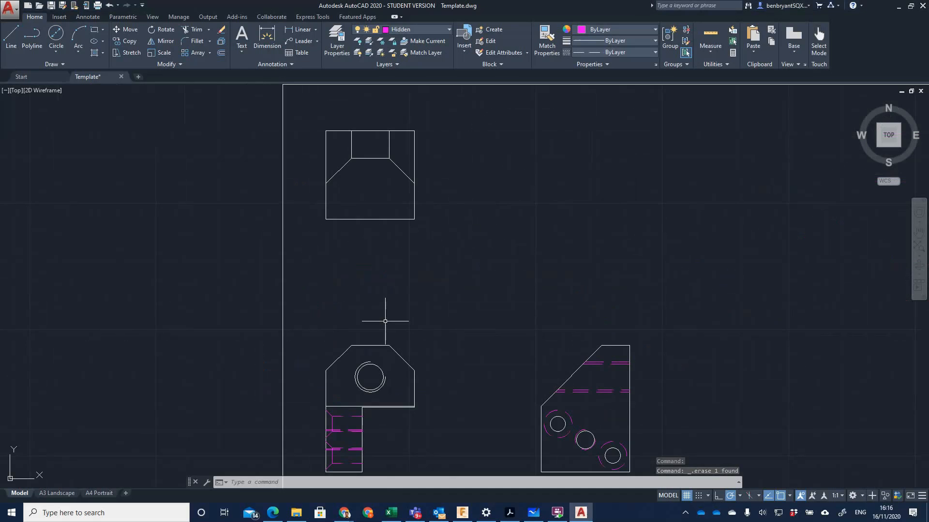
{"action": "scroll", "coordinate": [385, 321], "scroll_direction": "up", "scroll_amount": 2}
{"action": "key", "text": "alt+Tab"}
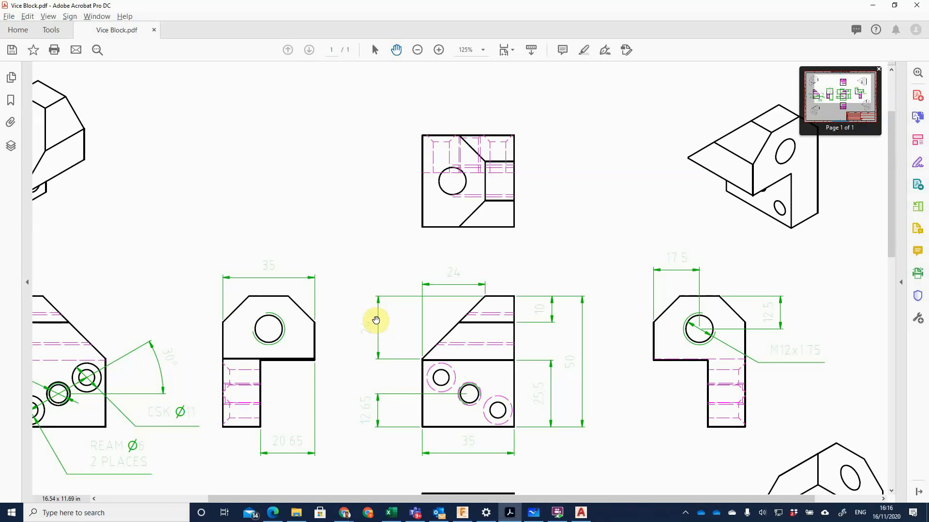
{"action": "key", "text": "alt+Tab"}
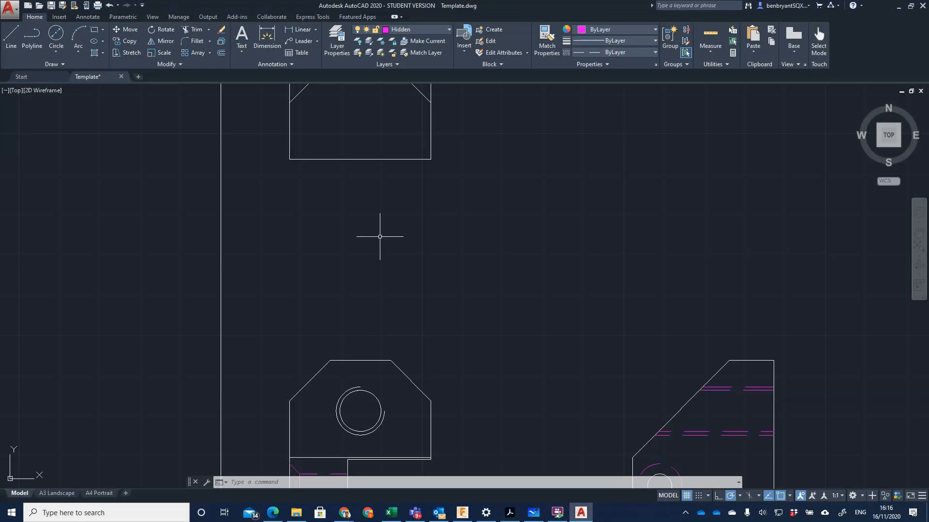
{"action": "middle_click_drag", "start_coordinate": [380, 236], "coordinate": [382, 295]}
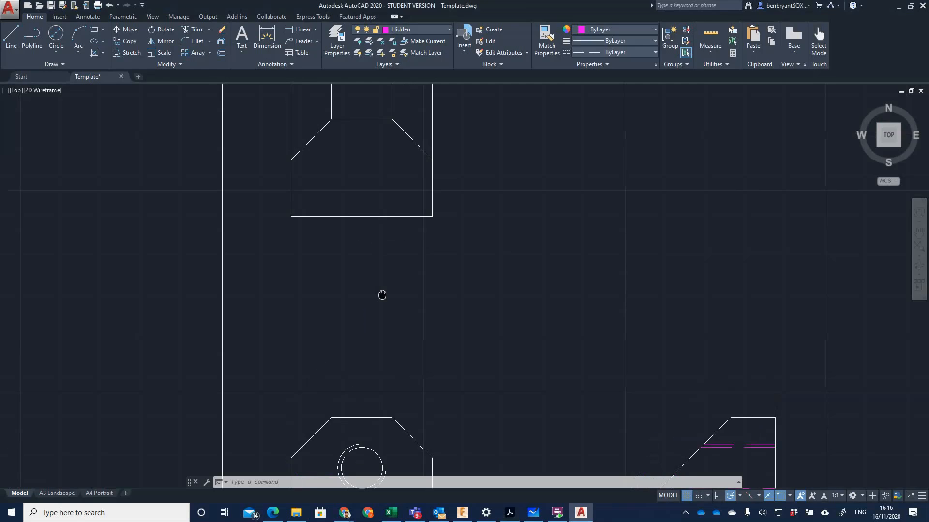
{"action": "key", "text": "alt+Tab"}
{"action": "key", "text": "alt+Tab"}
{"action": "left_click", "coordinate": [405, 30]}
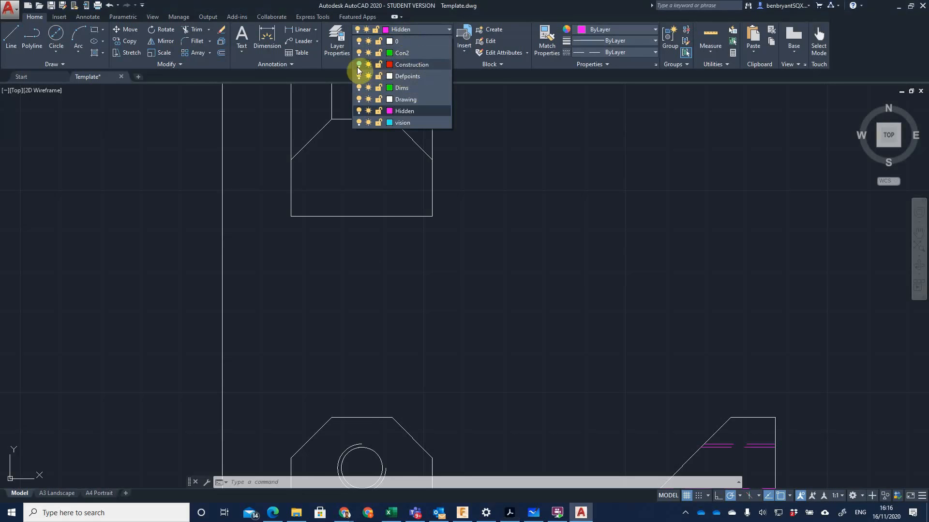
{"action": "left_click", "coordinate": [358, 66]}
{"action": "middle_click_drag", "start_coordinate": [497, 276], "coordinate": [506, 332]}
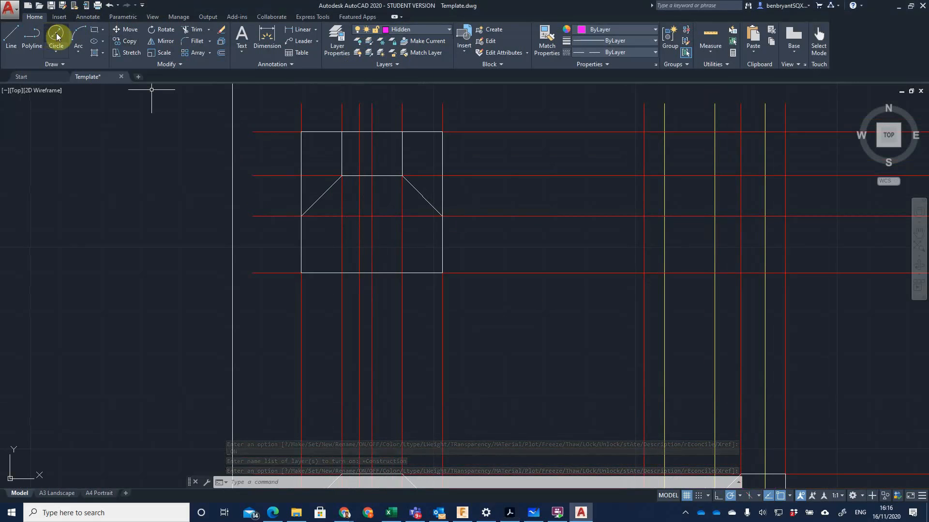
Draw a 12 diameter circle at the plan view's central construction line intersection and put it on the Drawing layer.
{"action": "left_click", "coordinate": [57, 49]}
{"action": "left_click", "coordinate": [29, 65]}
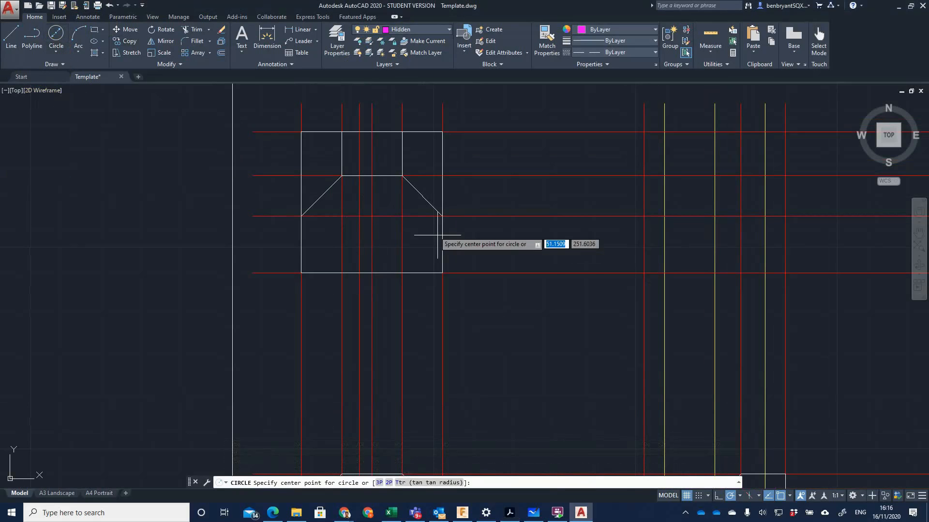
{"action": "left_click", "coordinate": [372, 218]}
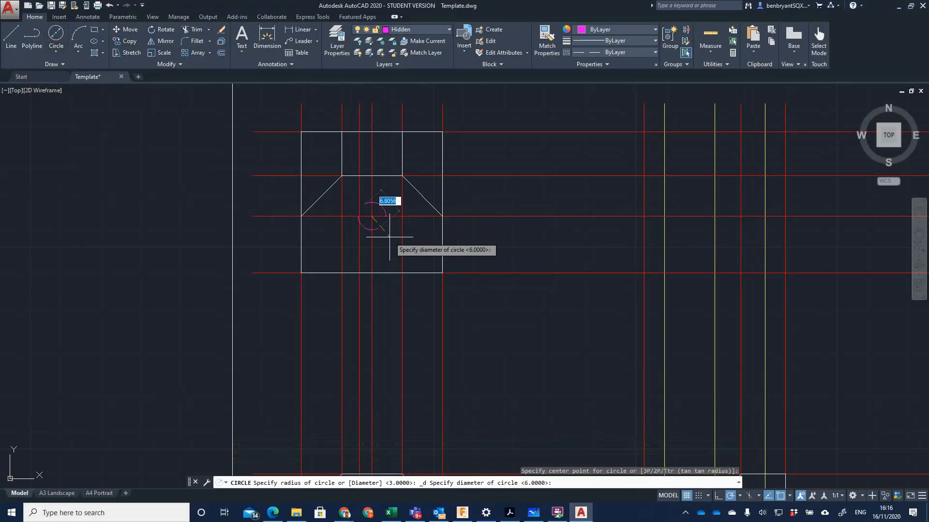
{"action": "type", "text": "12"}
{"action": "key", "text": "Return"}
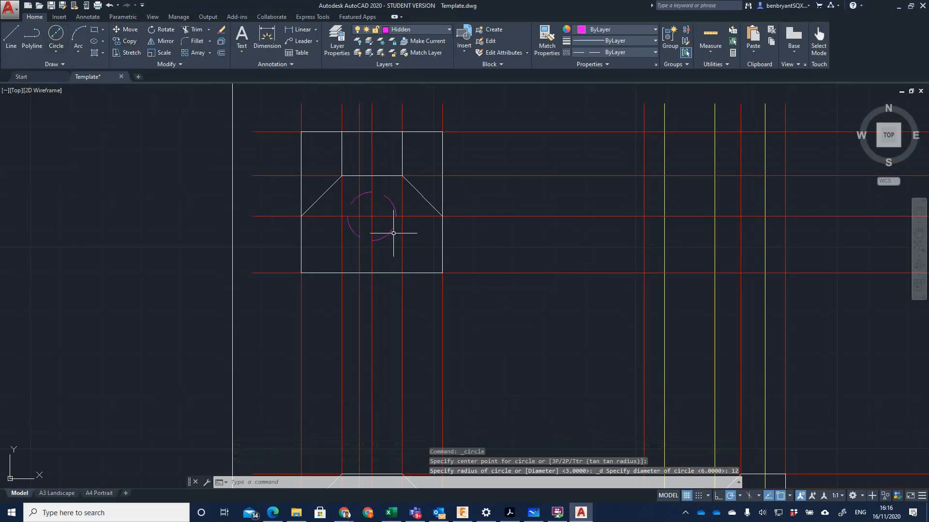
{"action": "left_click", "coordinate": [415, 29]}
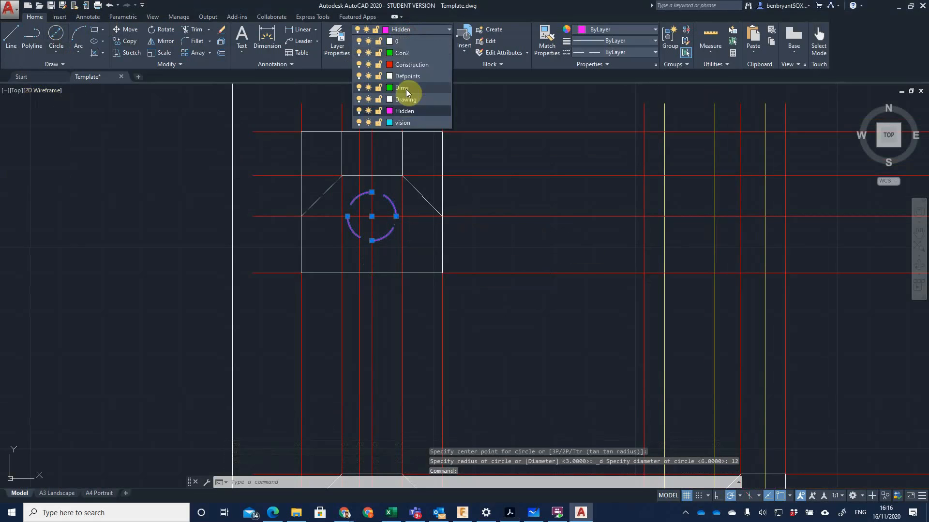
{"action": "left_click", "coordinate": [407, 100]}
{"action": "key", "text": "Escape"}
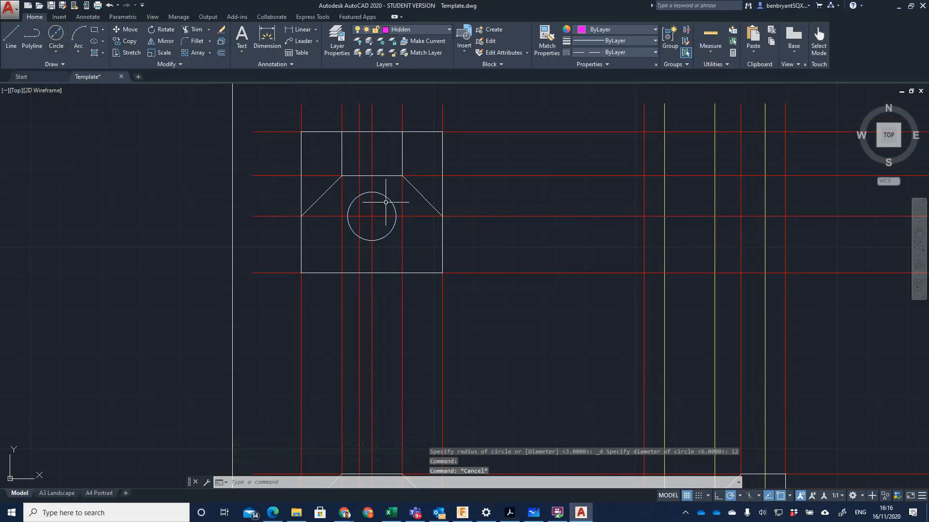
Draw a concentric 10.2 diameter circle inside the plan view's 12 diameter circle and put it on the Drawing layer.
{"action": "left_click", "coordinate": [53, 32]}
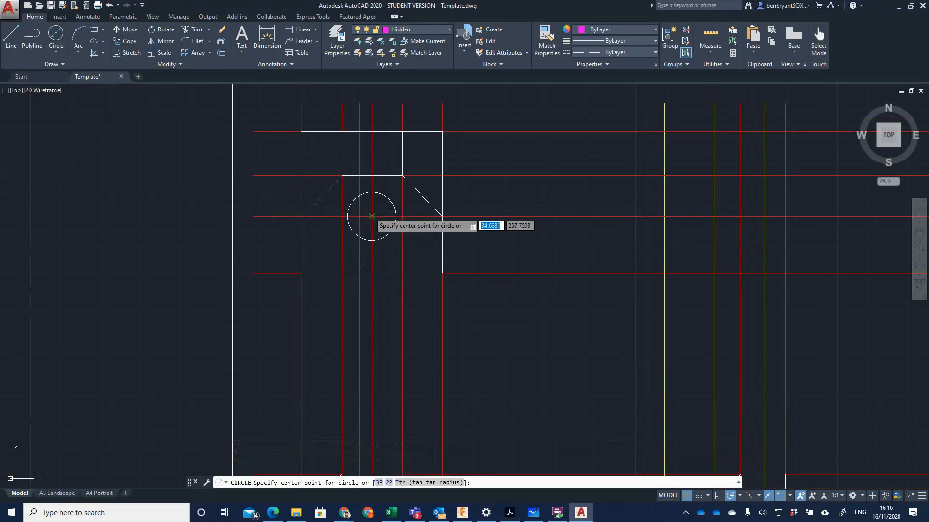
{"action": "left_click", "coordinate": [371, 216]}
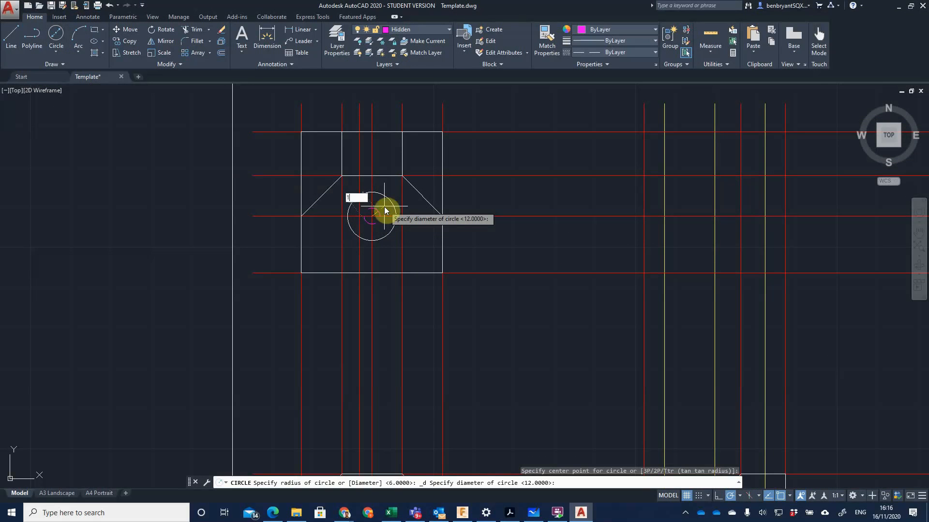
{"action": "key", "text": "Return"}
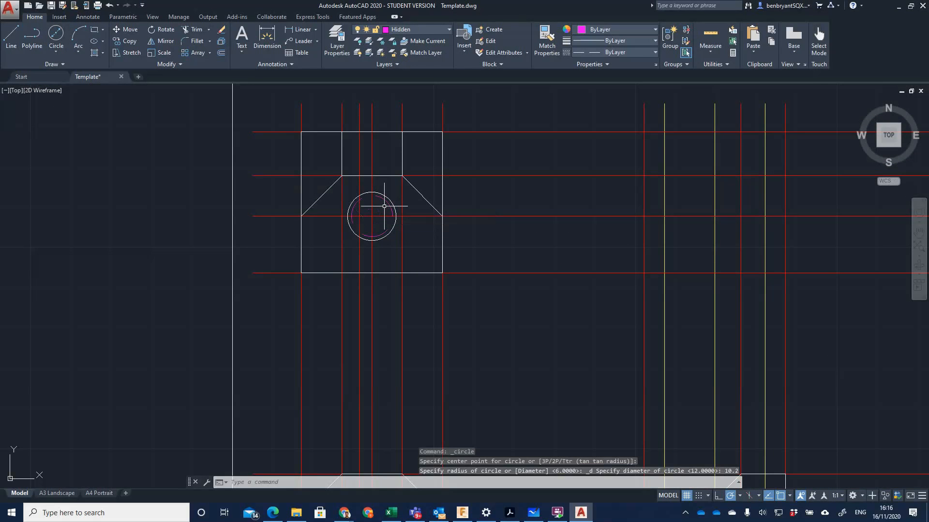
{"action": "left_click", "coordinate": [381, 196]}
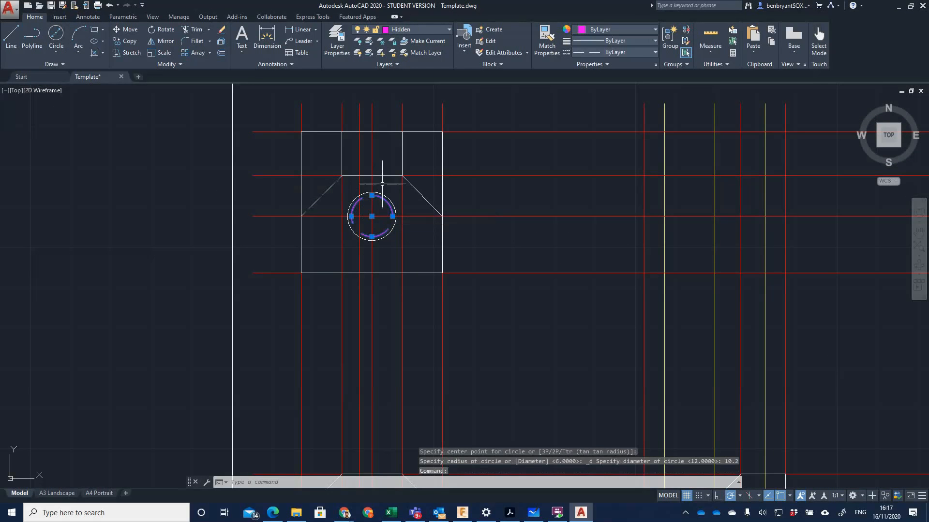
{"action": "left_click", "coordinate": [420, 28]}
{"action": "left_click", "coordinate": [414, 100]}
{"action": "key", "text": "Escape"}
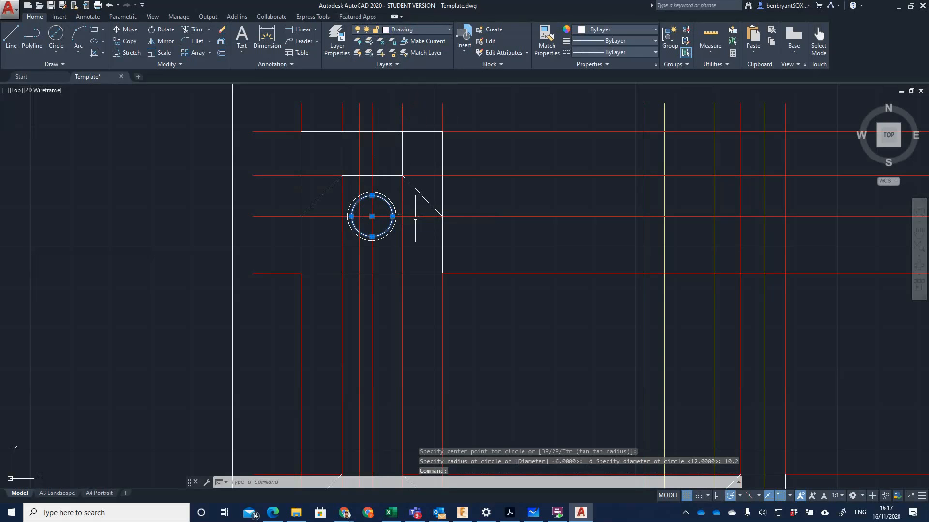
{"action": "key", "text": "Escape"}
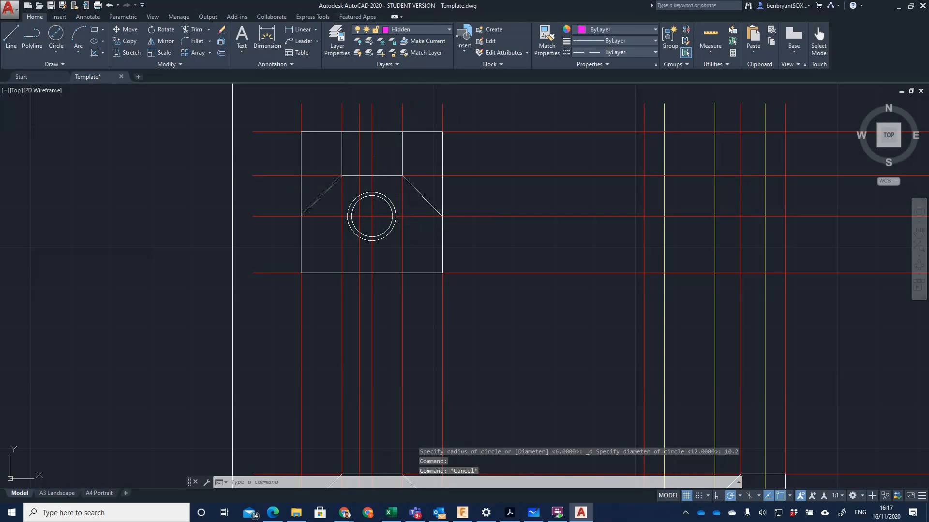
Trim the upper-right quarter off the outer 12 diameter circle, using the circle and its two crossing construction lines as cutting edges.
{"action": "type", "text": "tr"}
{"action": "key", "text": "Return"}
{"action": "left_click", "coordinate": [394, 212]}
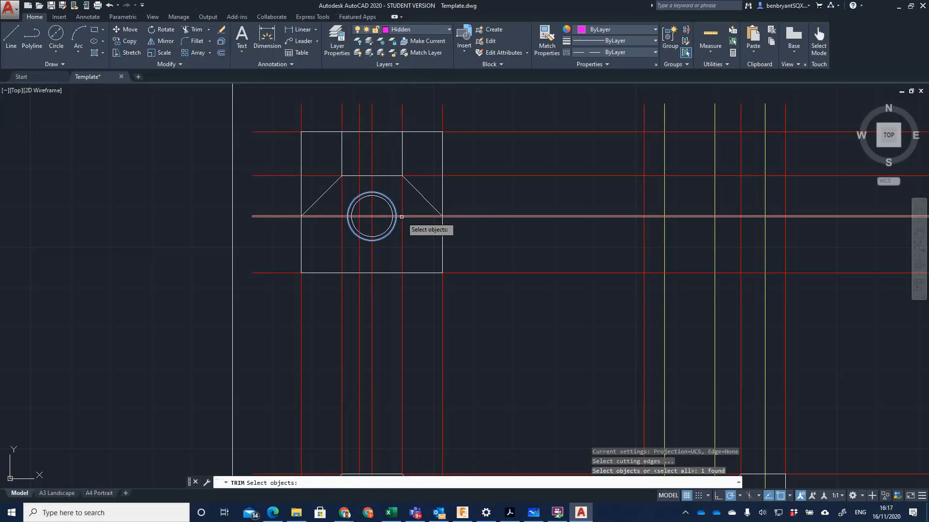
{"action": "left_click", "coordinate": [401, 217]}
{"action": "left_click", "coordinate": [372, 187]}
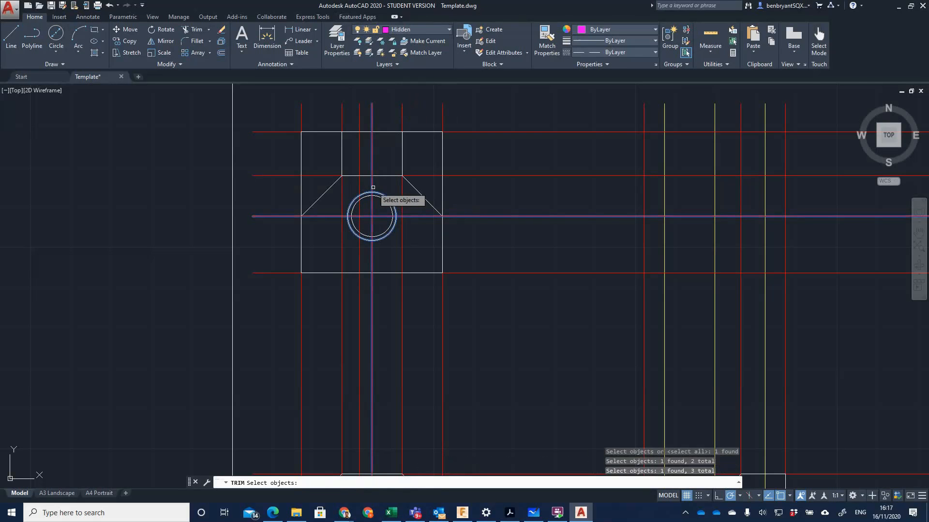
{"action": "key", "text": "Return"}
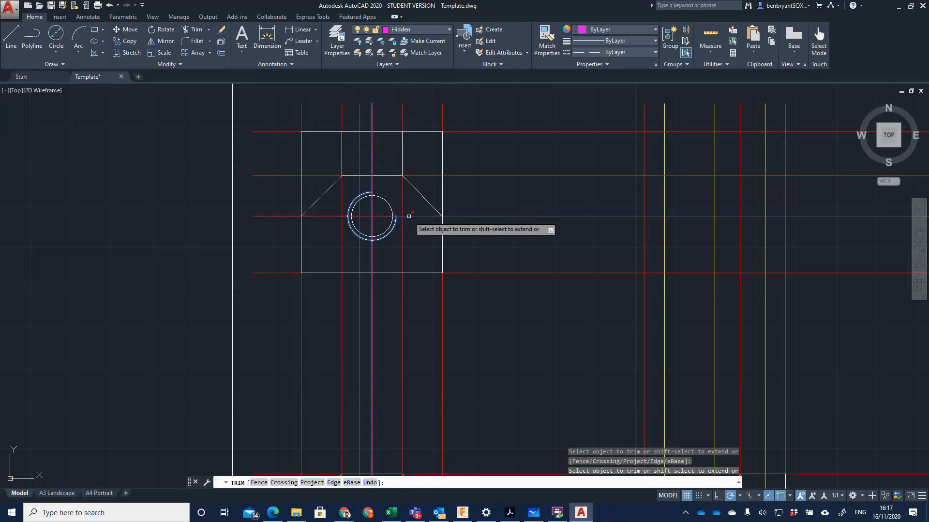
Check the Vice Block PDF in Acrobat, then in AutoCAD draw Hidden-layer lines from the plan view's outer thread arc's left and right quadrants to the top edge.
{"action": "key", "text": "Escape"}
{"action": "key", "text": "Escape"}
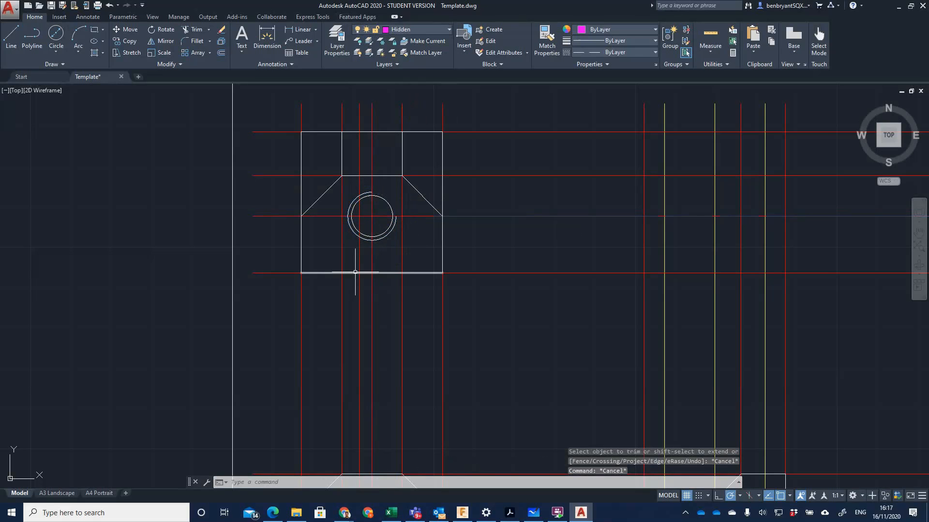
{"action": "key", "text": "alt+Tab"}
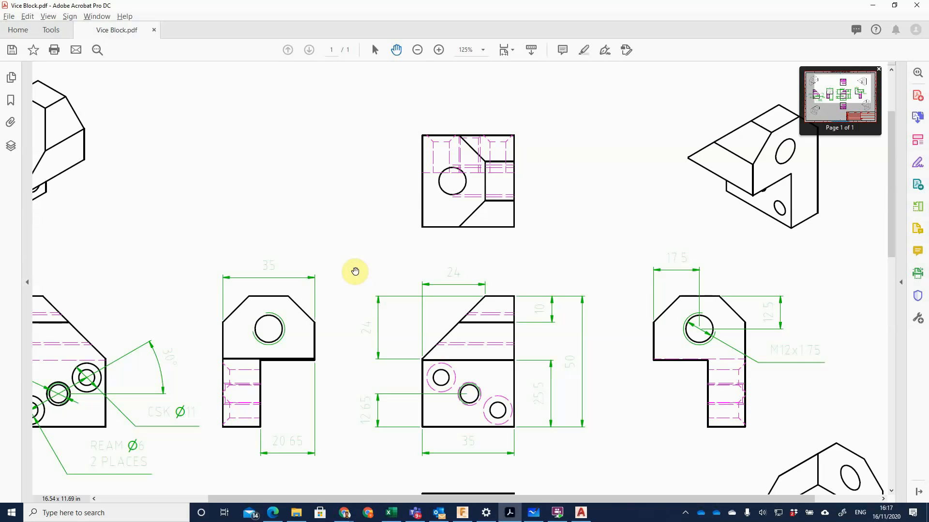
{"action": "key", "text": "alt+Tab"}
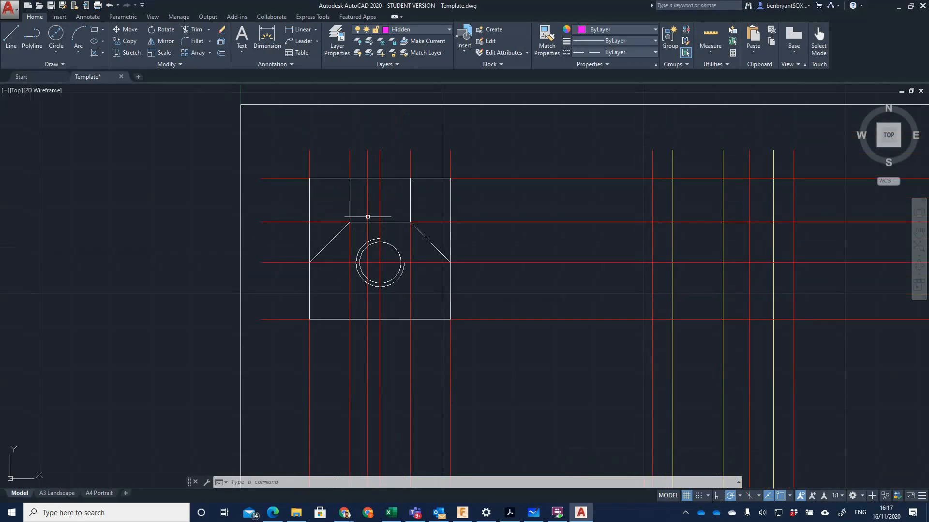
{"action": "left_click", "coordinate": [6, 35]}
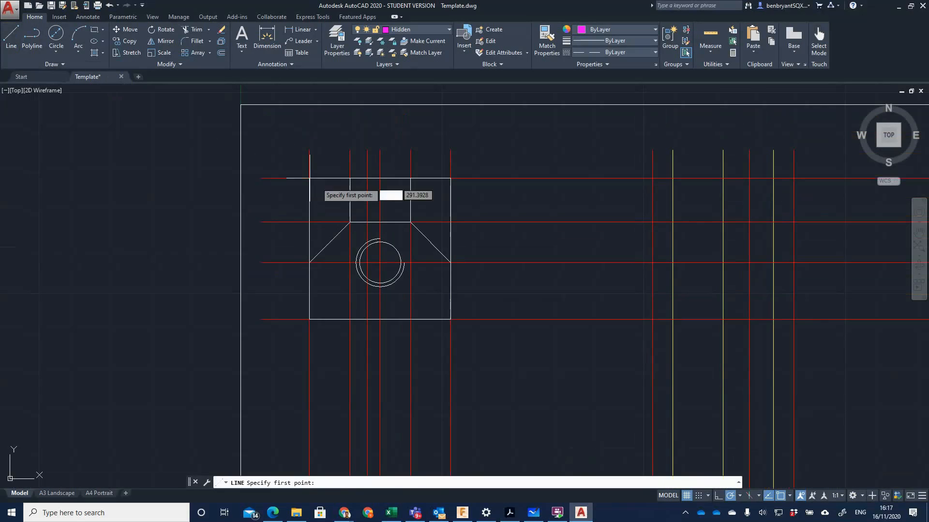
{"action": "scroll", "coordinate": [346, 209], "scroll_direction": "up", "scroll_amount": 2}
{"action": "left_click", "coordinate": [362, 294]}
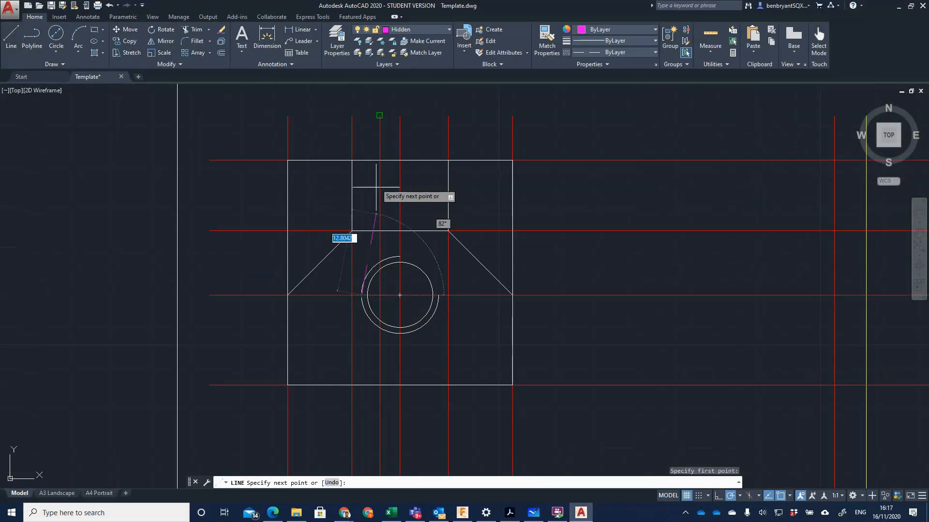
{"action": "left_click", "coordinate": [361, 160]}
{"action": "key", "text": "Return"}
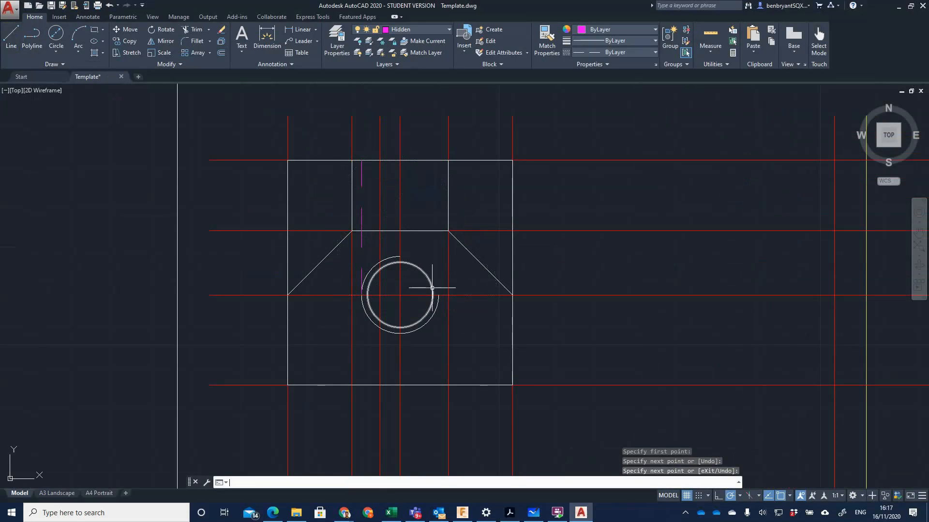
{"action": "key", "text": "Return"}
{"action": "left_click", "coordinate": [438, 295]}
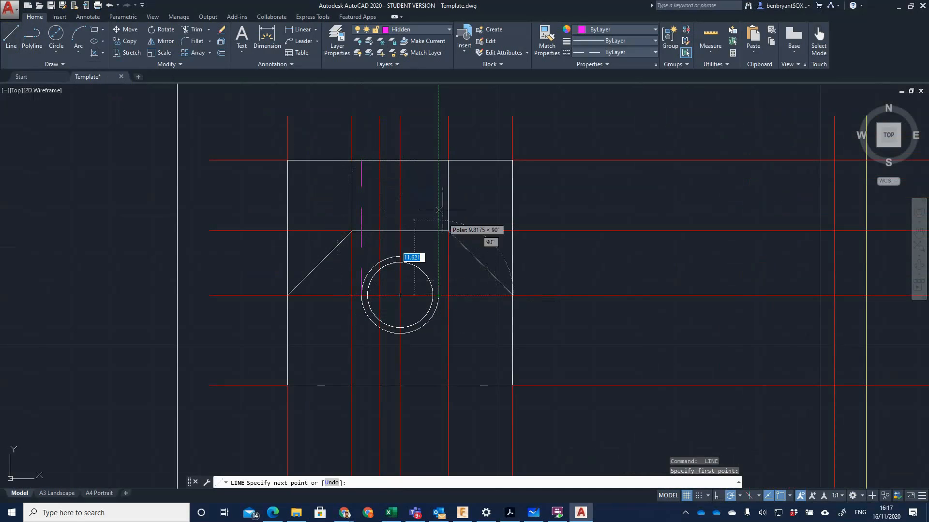
{"action": "left_click", "coordinate": [438, 161]}
{"action": "key", "text": "Return"}
Draw two vertical lines on the Hidden layer from the inner 10.2 diameter circle's left and right quadrants to the plan view's top edge.
{"action": "key", "text": "Return"}
{"action": "left_click", "coordinate": [368, 295]}
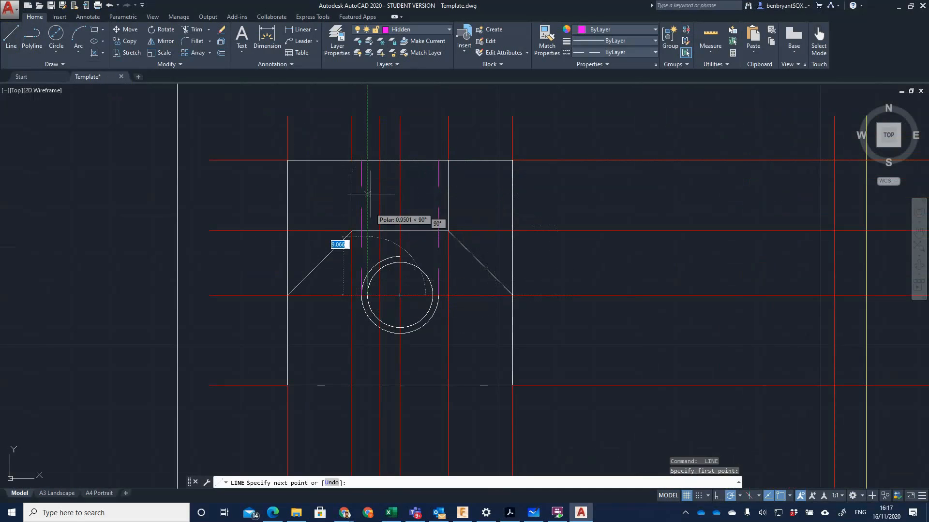
{"action": "left_click", "coordinate": [367, 161]}
{"action": "key", "text": "Return"}
{"action": "key", "text": "Return"}
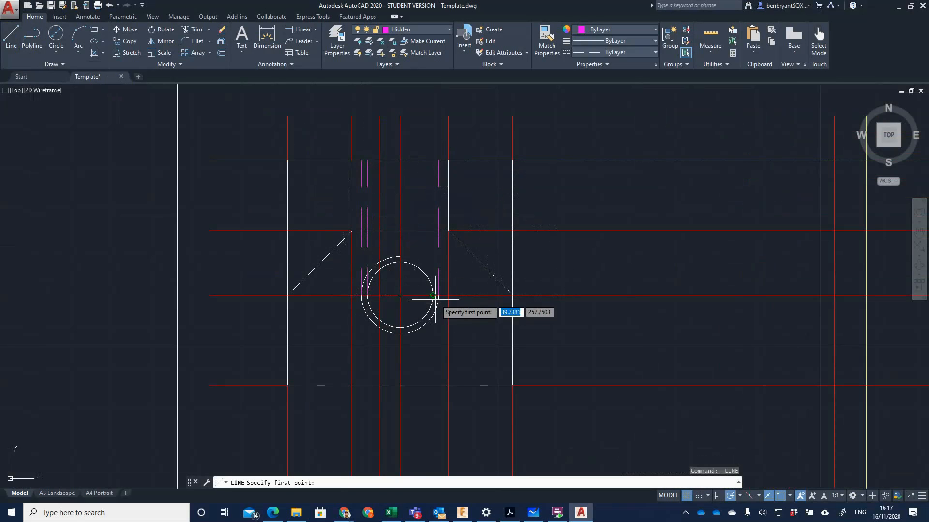
{"action": "left_click", "coordinate": [432, 295]}
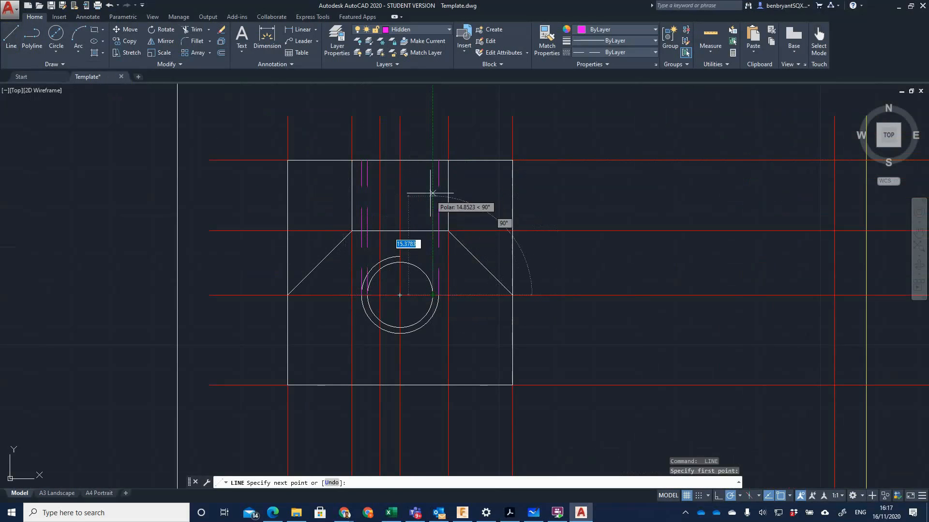
{"action": "left_click", "coordinate": [432, 161]}
{"action": "key", "text": "Return"}
Check the Vice Block PDF, then colour the vertical construction line along the end view's lower leg Yellow in AutoCAD.
{"action": "key", "text": "alt+Tab"}
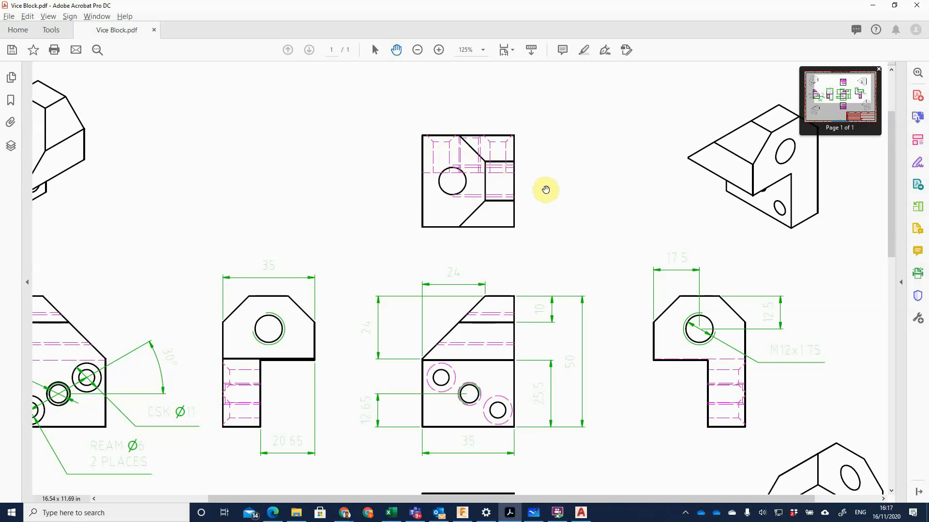
{"action": "key", "text": "alt+Tab"}
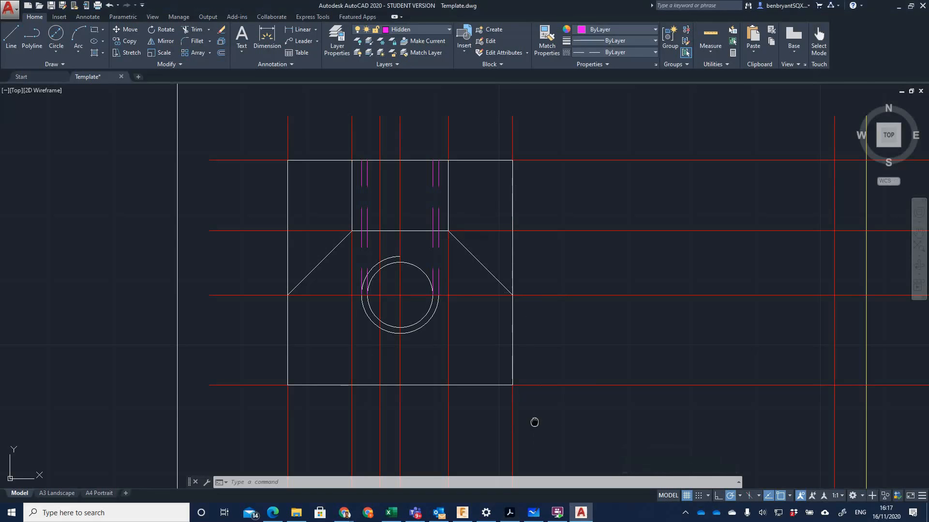
{"action": "middle_click_drag", "start_coordinate": [534, 422], "coordinate": [532, 305]}
{"action": "scroll", "coordinate": [532, 305], "scroll_direction": "down", "scroll_amount": 6}
{"action": "scroll", "coordinate": [510, 305], "scroll_direction": "up", "scroll_amount": 2}
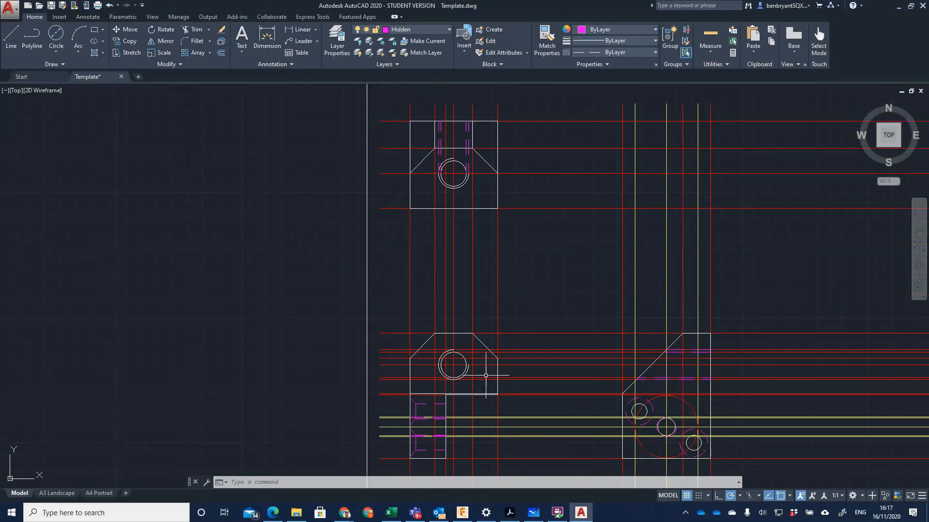
{"action": "left_click", "coordinate": [446, 304]}
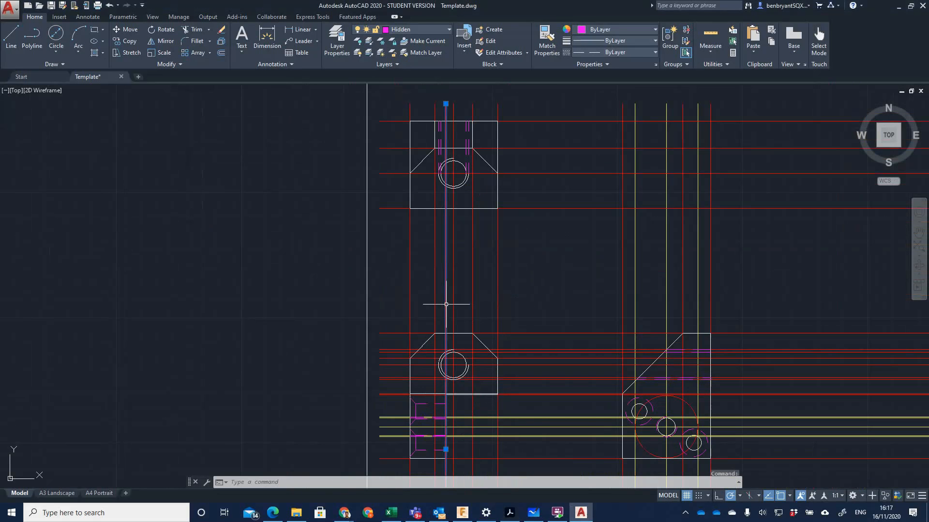
{"action": "left_click", "coordinate": [623, 29]}
{"action": "left_click", "coordinate": [584, 128]}
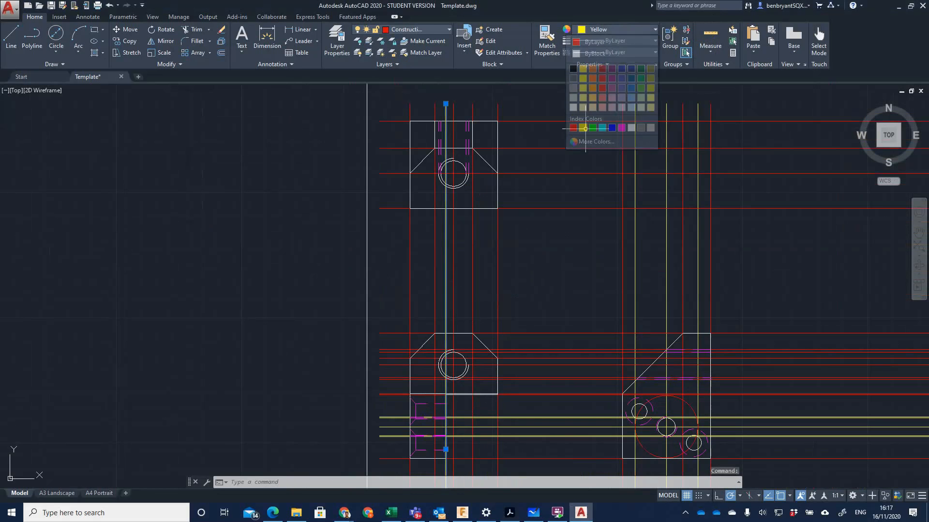
{"action": "key", "text": "Escape"}
Compare the plan and end views in AutoCAD with the Vice Block PDF in Acrobat.
{"action": "scroll", "coordinate": [484, 299], "scroll_direction": "up", "scroll_amount": 6}
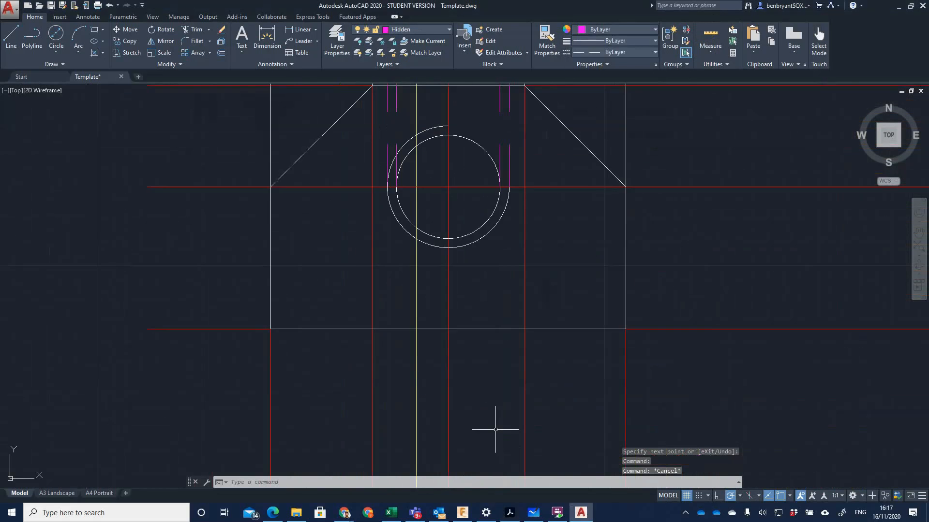
{"action": "scroll", "coordinate": [495, 430], "scroll_direction": "down", "scroll_amount": 2}
{"action": "mouse_move", "coordinate": [486, 380]}
{"action": "middle_mouse_down"}
{"action": "mouse_move", "coordinate": [467, 380]}
{"action": "mouse_move", "coordinate": [451, 327]}
{"action": "mouse_move", "coordinate": [433, 330]}
{"action": "middle_mouse_up"}
{"action": "scroll", "coordinate": [471, 382], "scroll_direction": "down", "scroll_amount": 2}
{"action": "key", "text": "alt+Tab"}
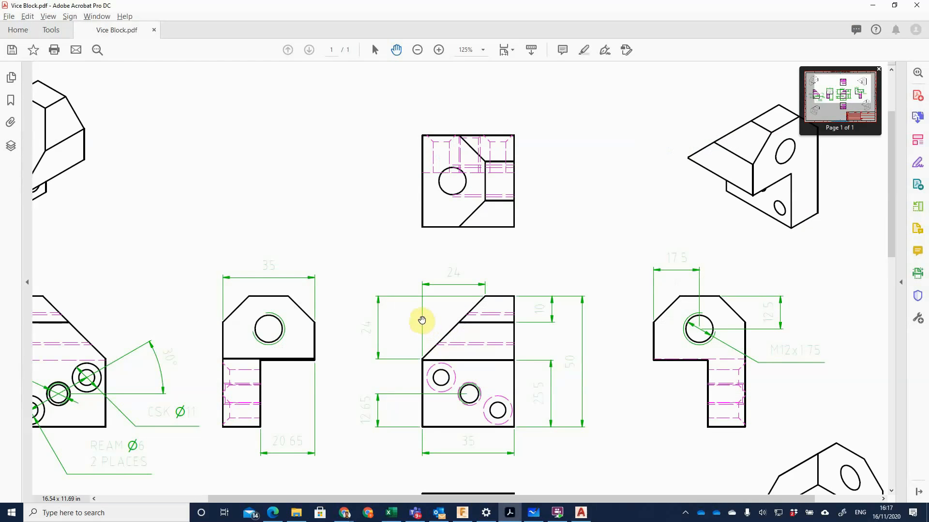
{"action": "key", "text": "alt+Tab"}
{"action": "middle_click_drag", "start_coordinate": [563, 384], "coordinate": [474, 292]}
{"action": "scroll", "coordinate": [410, 244], "scroll_direction": "down", "scroll_amount": 2}
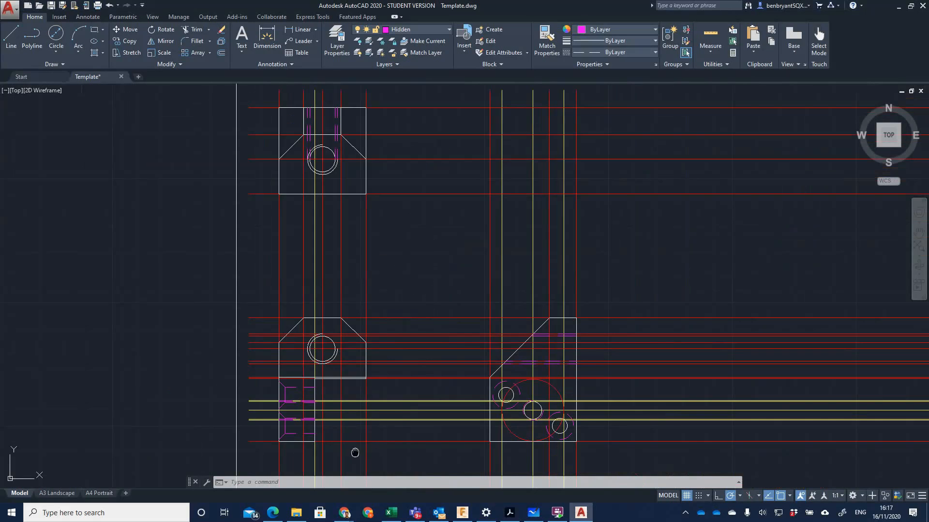
Copy the hidden hole profiles in the end view's lower leg, together with its bottom edge, to the clipboard.
{"action": "middle_click_drag", "start_coordinate": [355, 453], "coordinate": [433, 440]}
{"action": "scroll", "coordinate": [433, 440], "scroll_direction": "up", "scroll_amount": 6}
{"action": "middle_click_drag", "start_coordinate": [303, 417], "coordinate": [457, 378]}
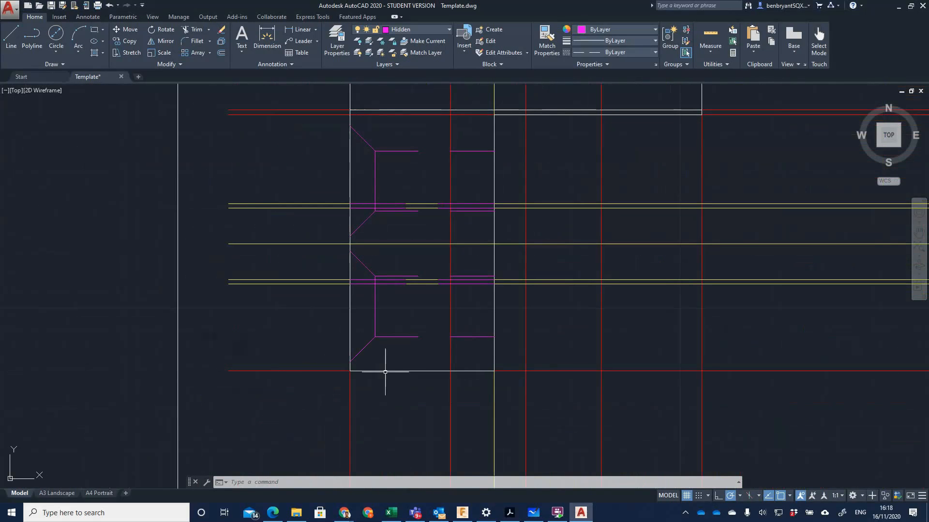
{"action": "scroll", "coordinate": [426, 292], "scroll_direction": "down", "scroll_amount": 3}
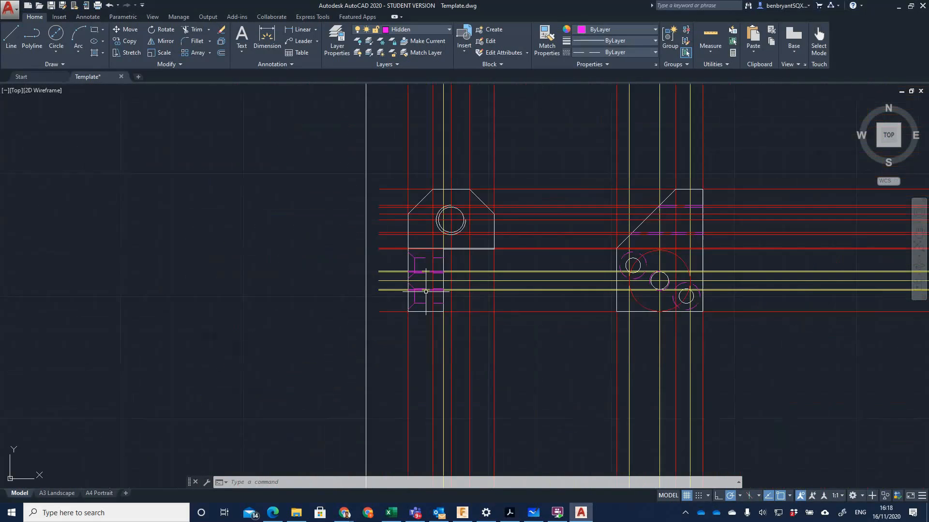
{"action": "scroll", "coordinate": [394, 261], "scroll_direction": "up", "scroll_amount": 4}
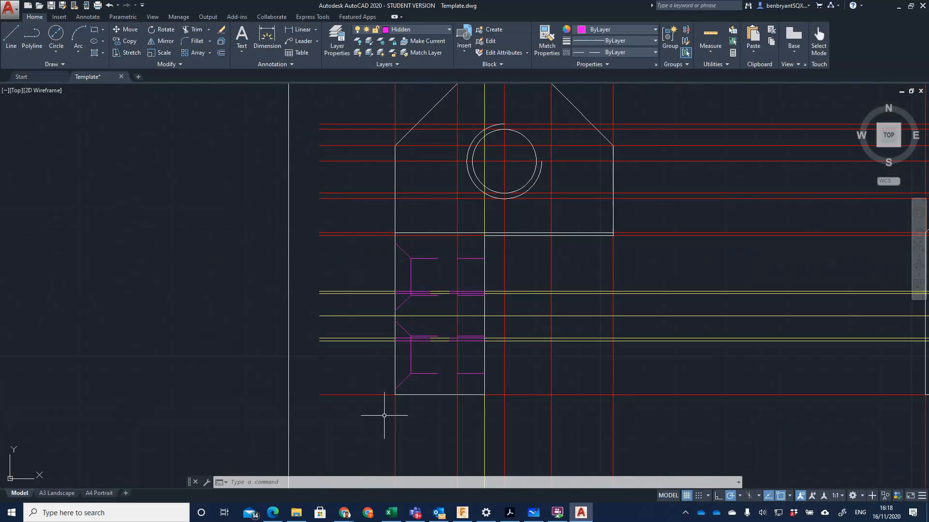
{"action": "left_click", "coordinate": [384, 415]}
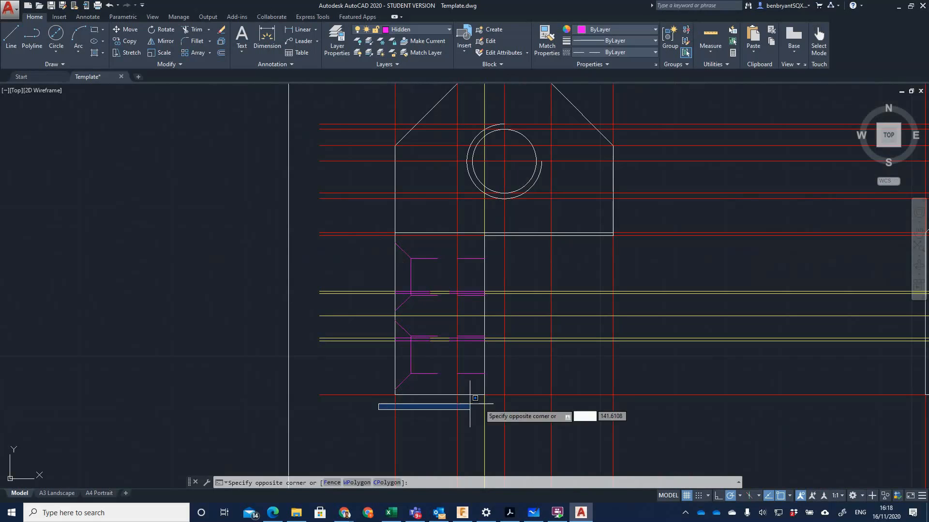
{"action": "left_click", "coordinate": [498, 241]}
{"action": "key", "text": "ctrl+c"}
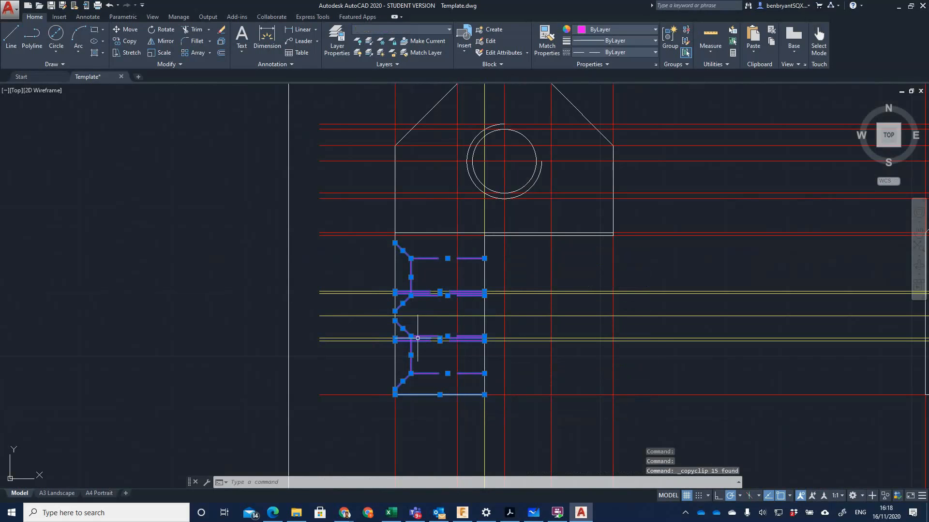
{"action": "left_click", "coordinate": [395, 395]}
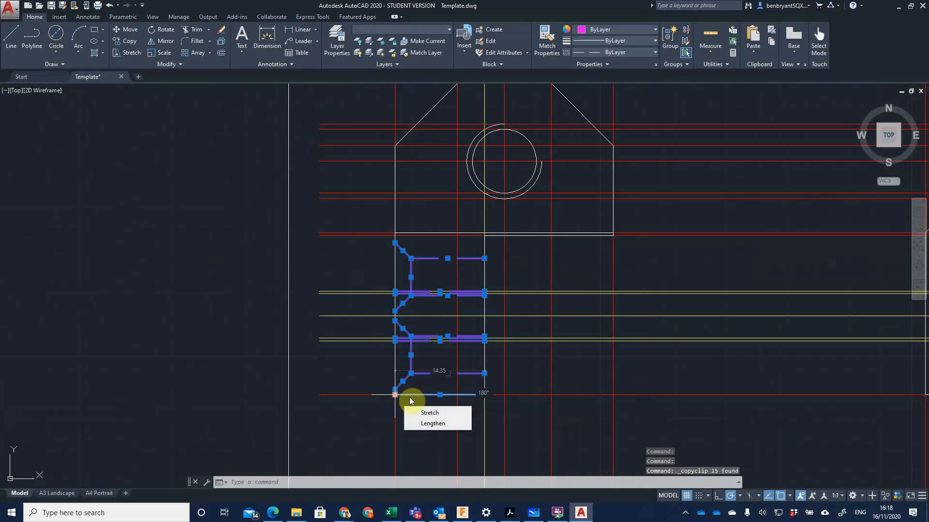
{"action": "key", "text": "Escape"}
Paste the copied hole profiles into the empty space to the left of the plan view, checking the Vice Block PDF before placing them.
{"action": "key", "text": "ctrl+v"}
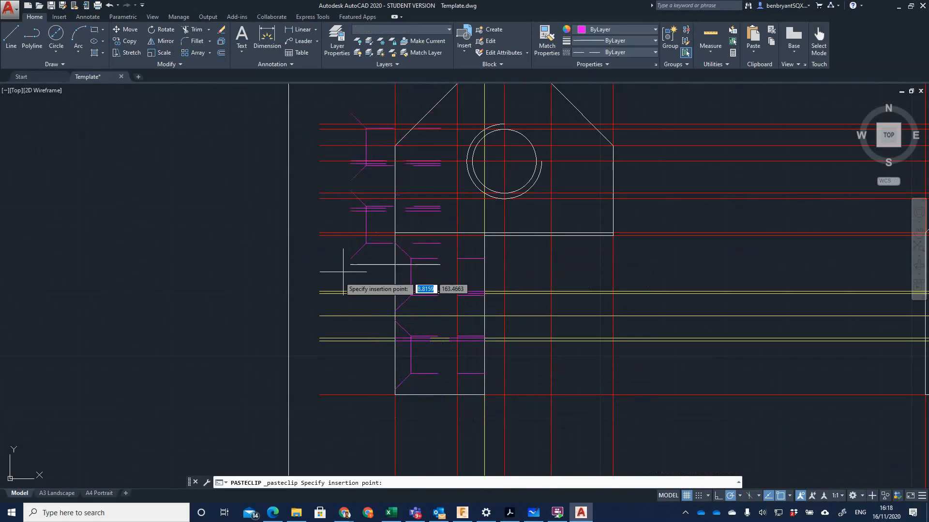
{"action": "scroll", "coordinate": [323, 288], "scroll_direction": "down", "scroll_amount": 3}
{"action": "mouse_move", "coordinate": [348, 241]}
{"action": "middle_mouse_down"}
{"action": "mouse_move", "coordinate": [321, 383]}
{"action": "mouse_move", "coordinate": [314, 282]}
{"action": "middle_mouse_up"}
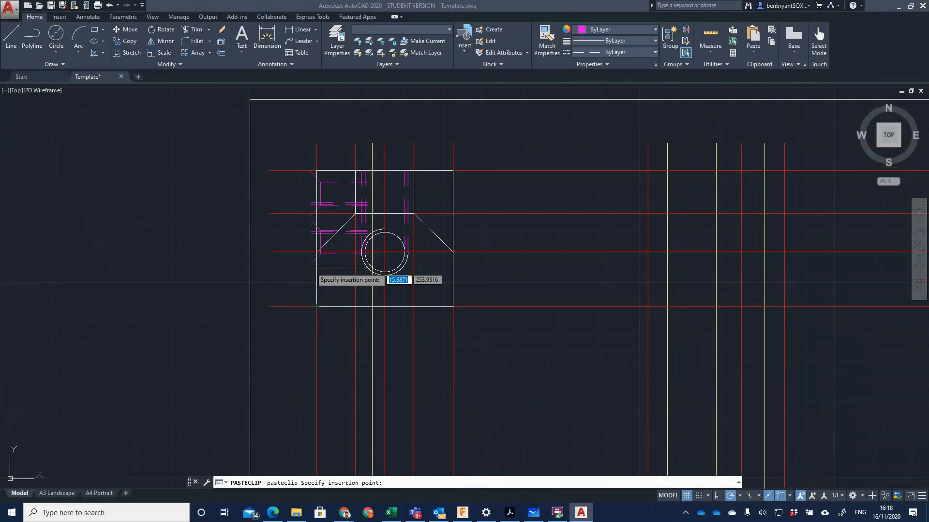
{"action": "key", "text": "alt+Tab"}
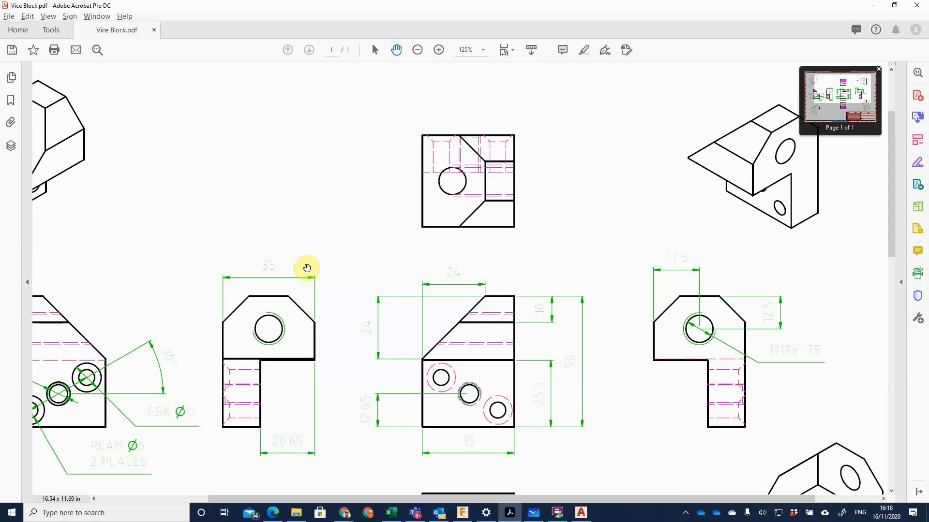
{"action": "key", "text": "alt+Tab"}
{"action": "left_click", "coordinate": [157, 304]}
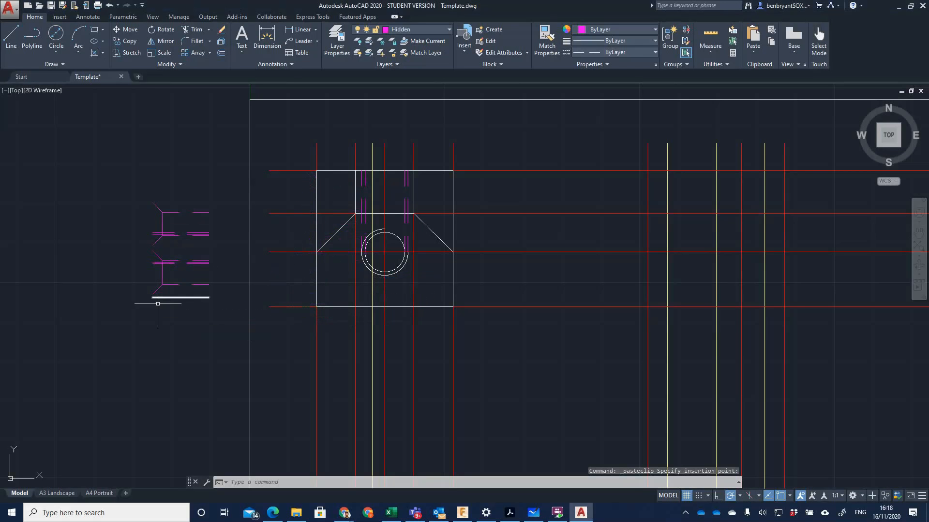
Recheck the PDF, then move the pasted hole profiles from their bottom edge's left endpoint to the plan view's lower-left corner.
{"action": "key", "text": "alt+Tab"}
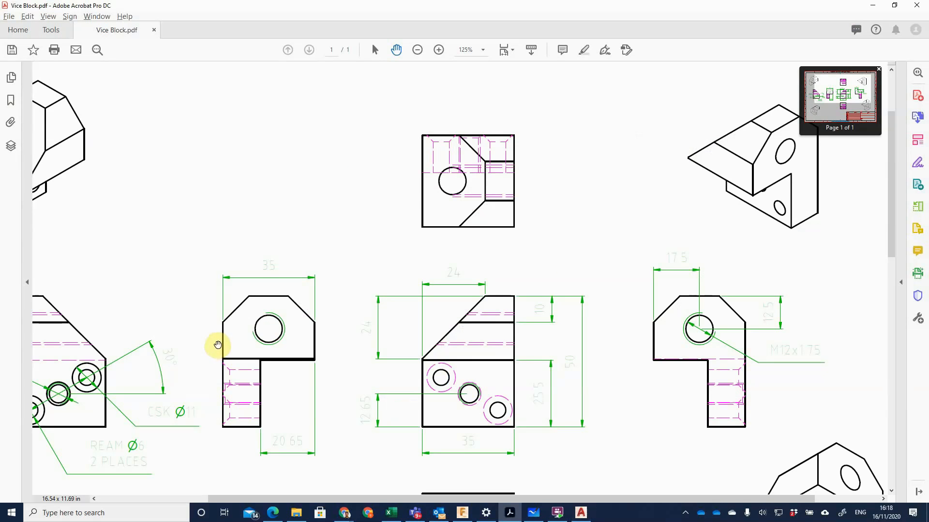
{"action": "key", "text": "alt+Tab"}
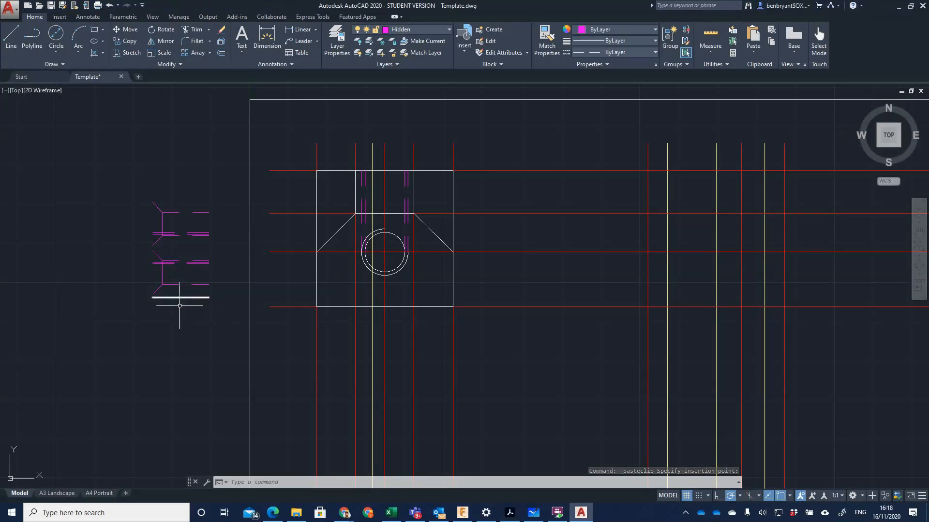
{"action": "left_click", "coordinate": [186, 318]}
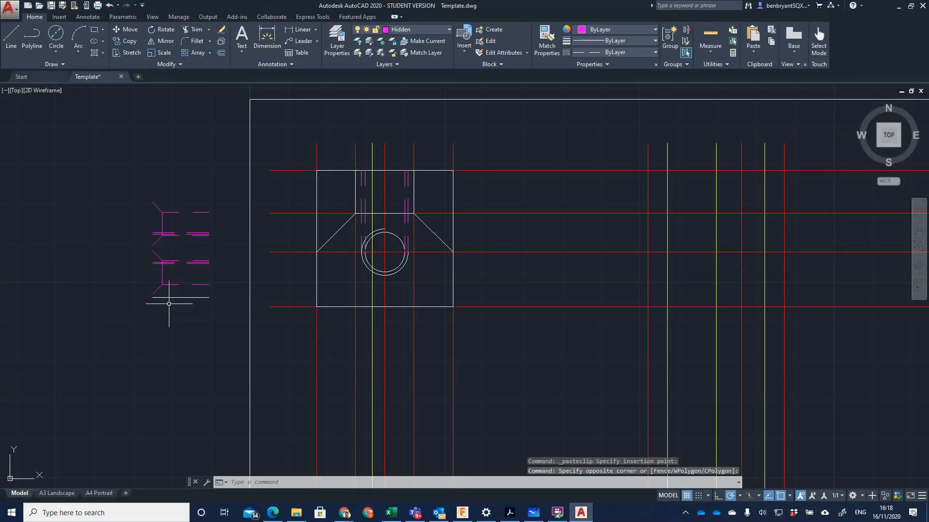
{"action": "type", "text": "move"}
{"action": "key", "text": "Return"}
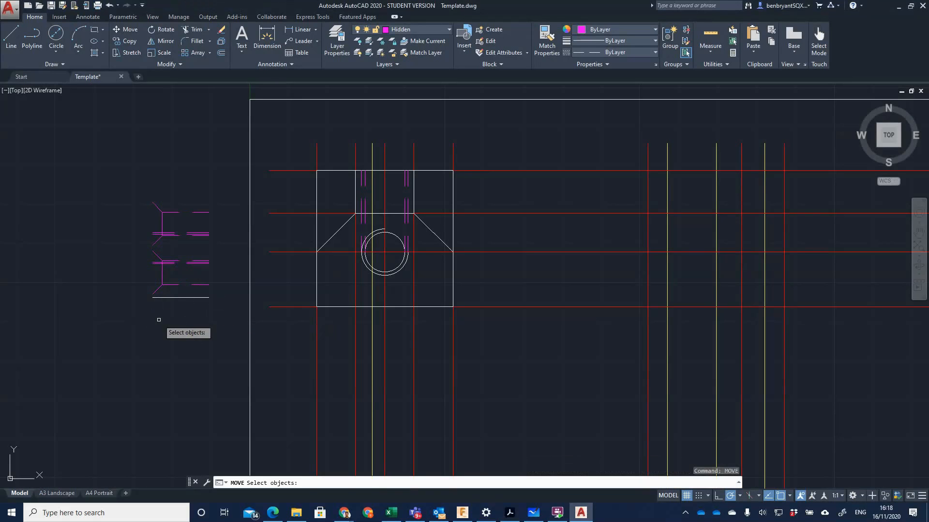
{"action": "left_click", "coordinate": [131, 315]}
{"action": "left_click", "coordinate": [224, 166]}
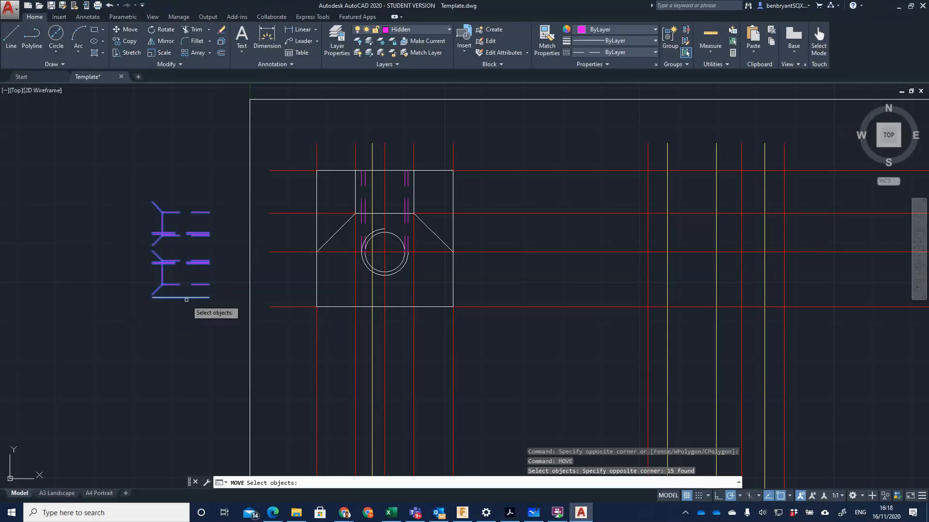
{"action": "key", "text": "Return"}
{"action": "left_click", "coordinate": [153, 297]}
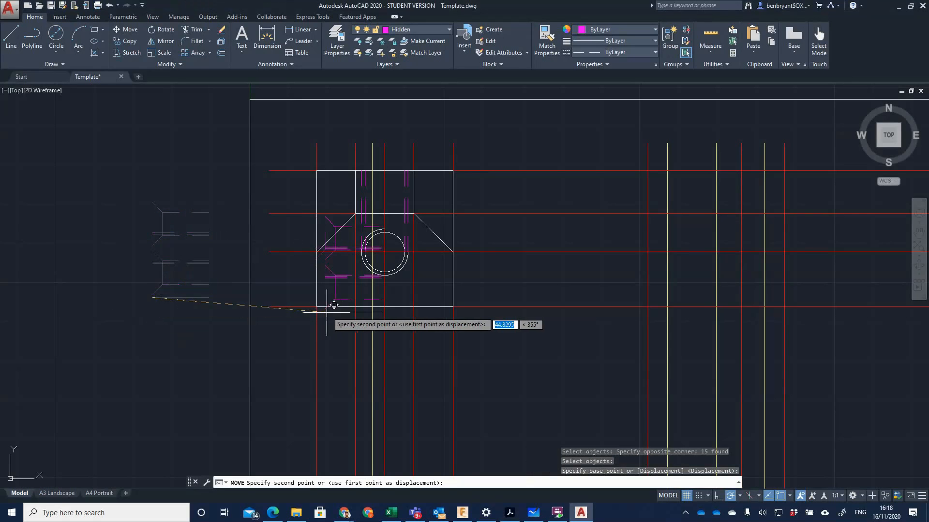
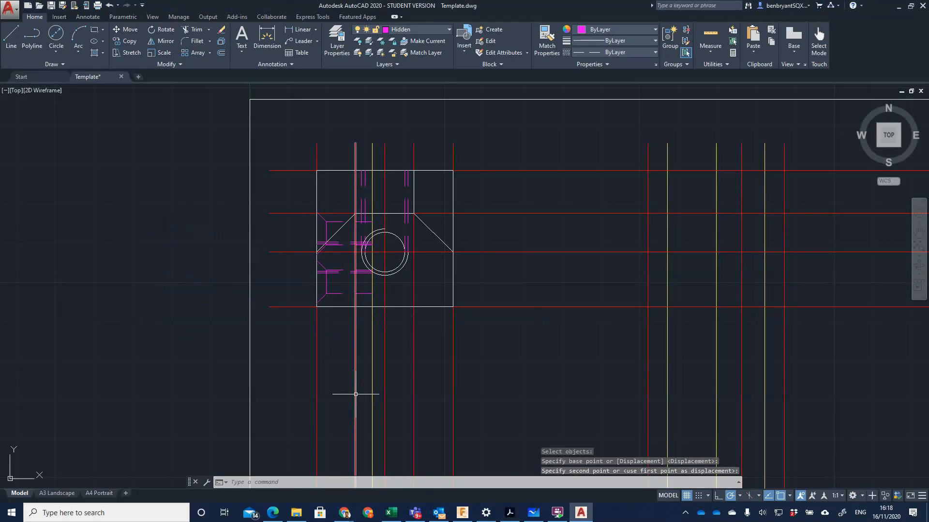
Check the Vice Block PDF, then compare the hole positions in the front view with the profiles placed in the plan view.
{"action": "key", "text": "alt+Tab"}
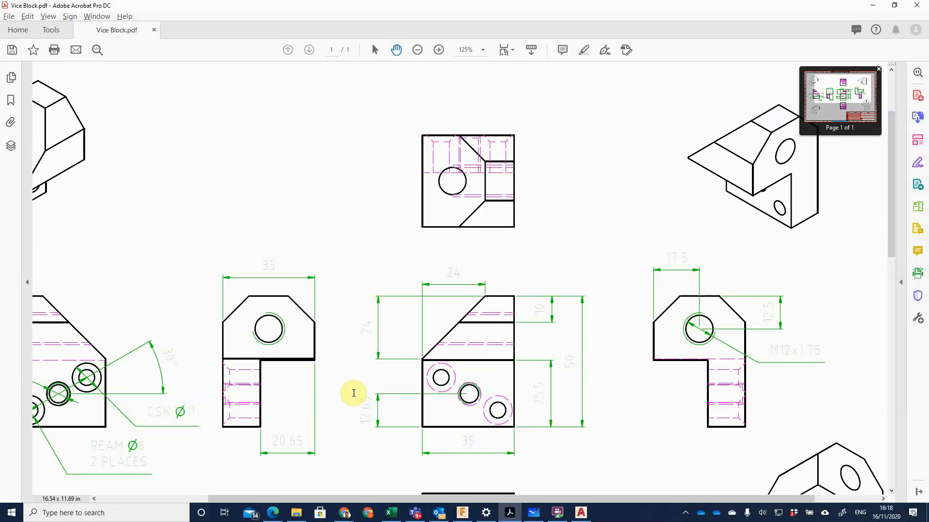
{"action": "key", "text": "alt+Tab"}
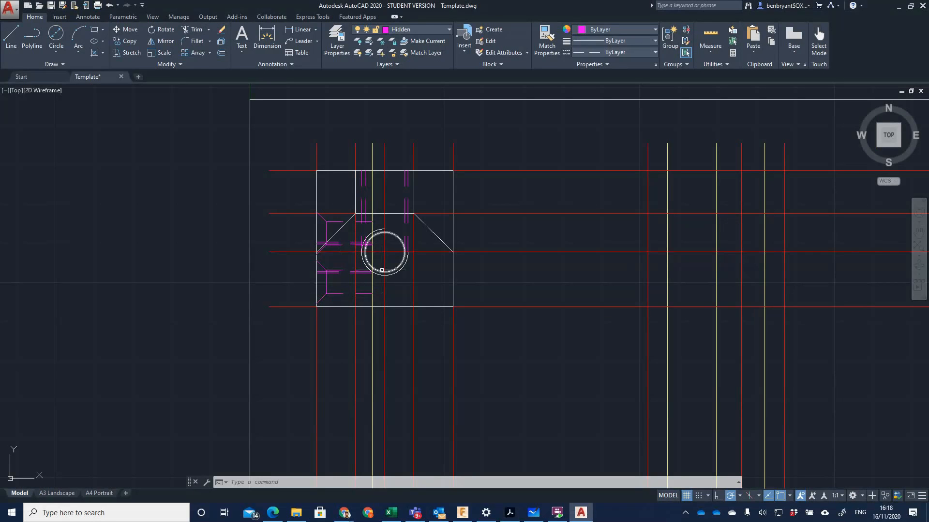
{"action": "scroll", "coordinate": [411, 350], "scroll_direction": "down", "scroll_amount": 5}
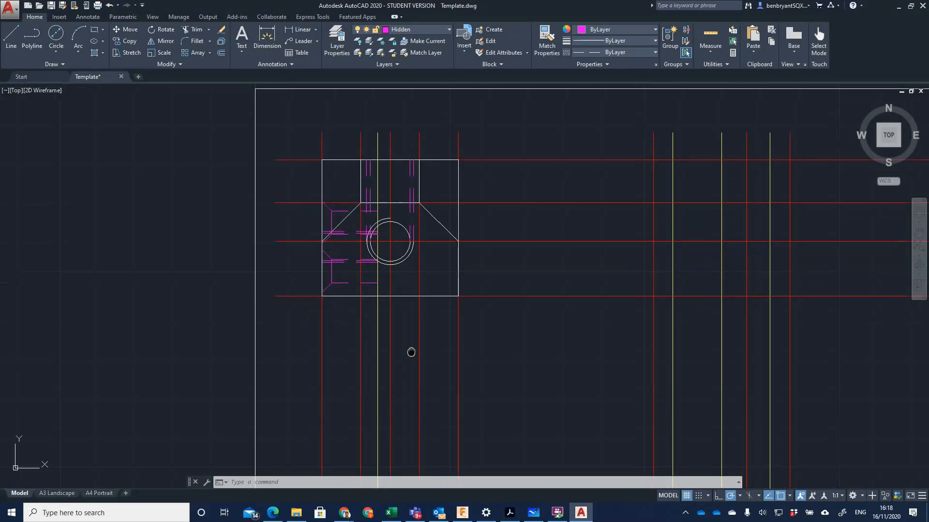
{"action": "middle_click_drag", "start_coordinate": [460, 302], "coordinate": [452, 363]}
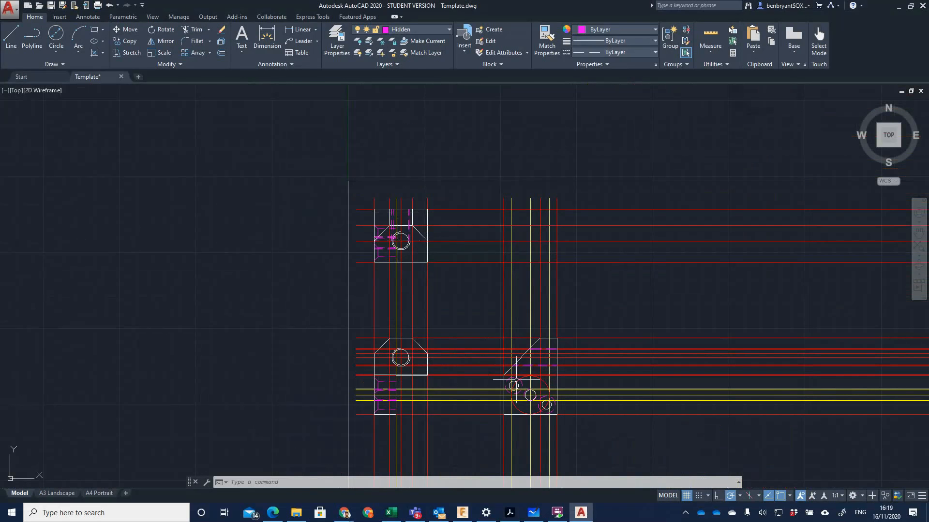
{"action": "scroll", "coordinate": [535, 398], "scroll_direction": "up", "scroll_amount": 2}
{"action": "scroll", "coordinate": [551, 381], "scroll_direction": "up", "scroll_amount": 2}
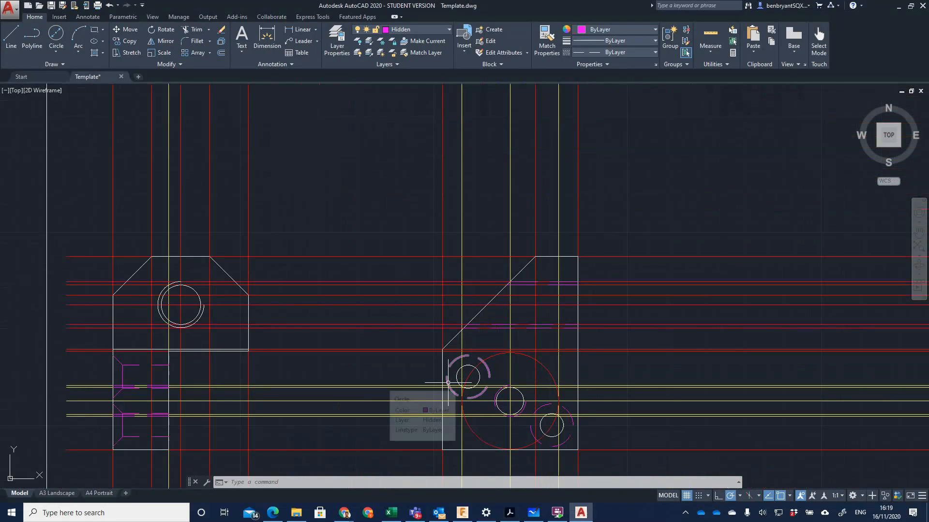
{"action": "mouse_move", "coordinate": [365, 278]}
{"action": "middle_mouse_down"}
{"action": "mouse_move", "coordinate": [396, 293]}
{"action": "mouse_move", "coordinate": [596, 467]}
{"action": "middle_mouse_up"}
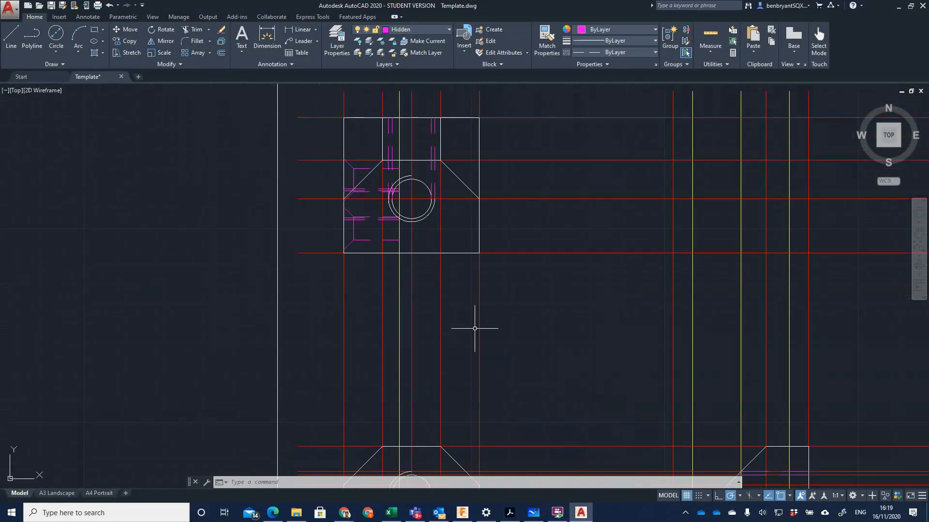
{"action": "scroll", "coordinate": [447, 296], "scroll_direction": "up", "scroll_amount": 4}
{"action": "middle_click_drag", "start_coordinate": [413, 313], "coordinate": [584, 478]}
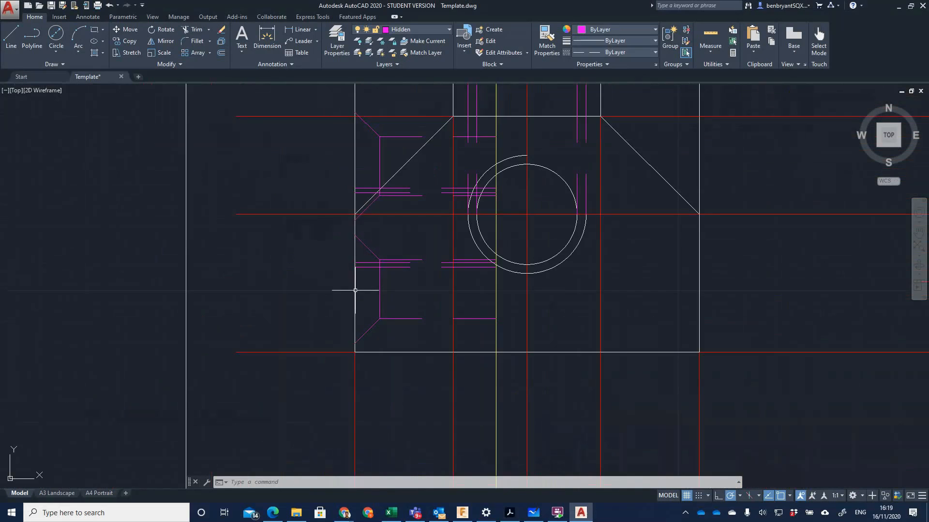
Move the upper countersunk hole profile from its chamfer's upper endpoint to the plan view's upper-left corner.
{"action": "middle_click_drag", "start_coordinate": [354, 291], "coordinate": [378, 338]}
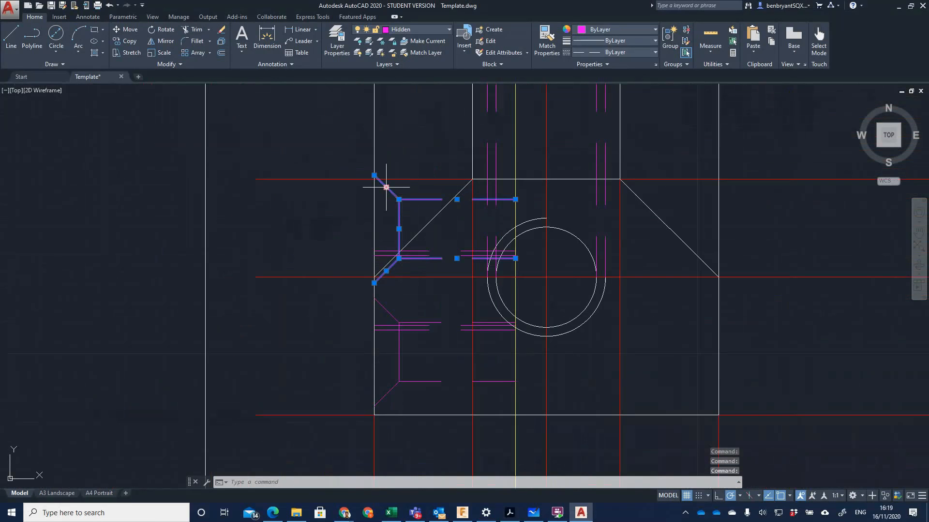
{"action": "key", "text": "Return"}
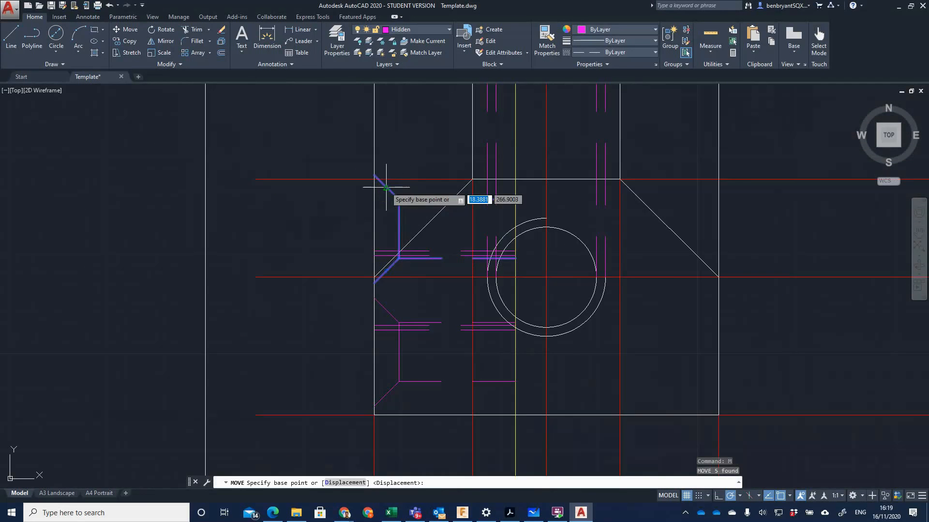
{"action": "left_click", "coordinate": [375, 180]}
{"action": "middle_click_drag", "start_coordinate": [387, 159], "coordinate": [366, 246]}
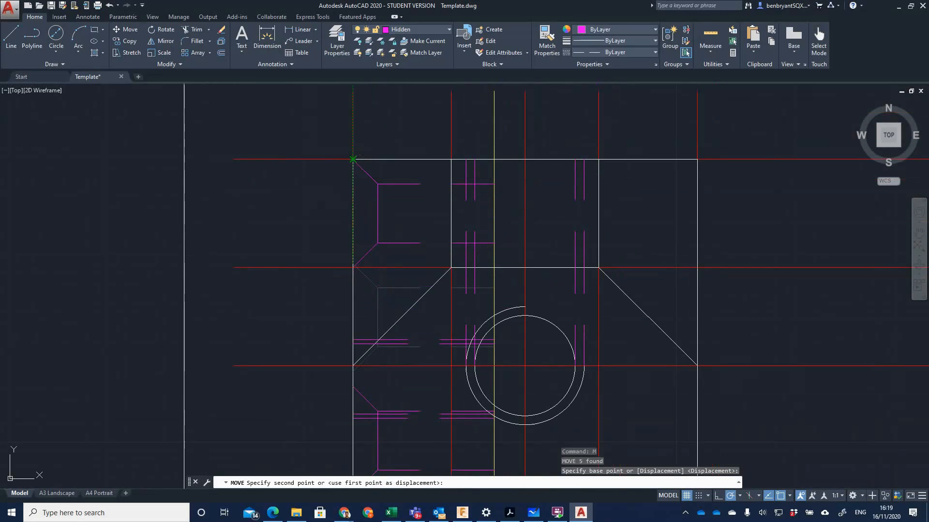
{"action": "left_click", "coordinate": [352, 160]}
Move the threaded hole's four hidden lines out of the plan view into the empty space to its left.
{"action": "middle_click_drag", "start_coordinate": [398, 389], "coordinate": [403, 355]}
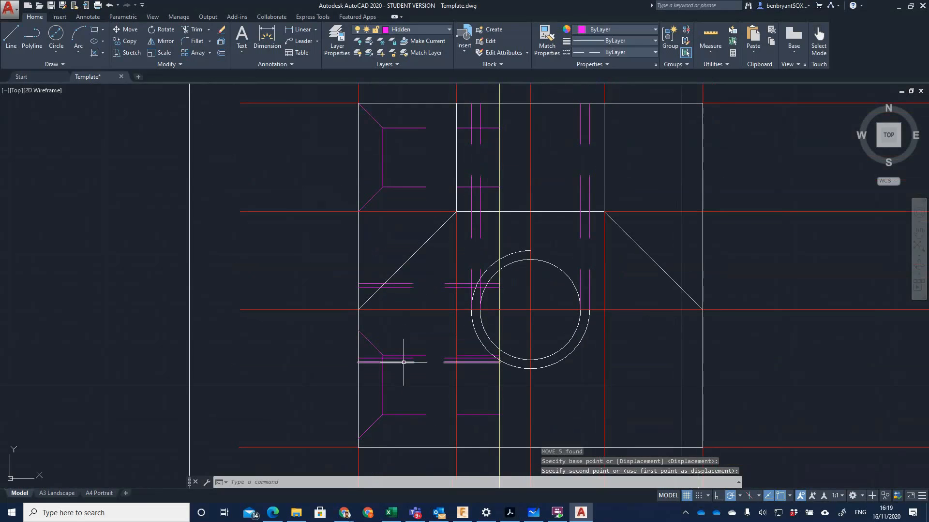
{"action": "left_click", "coordinate": [403, 360]}
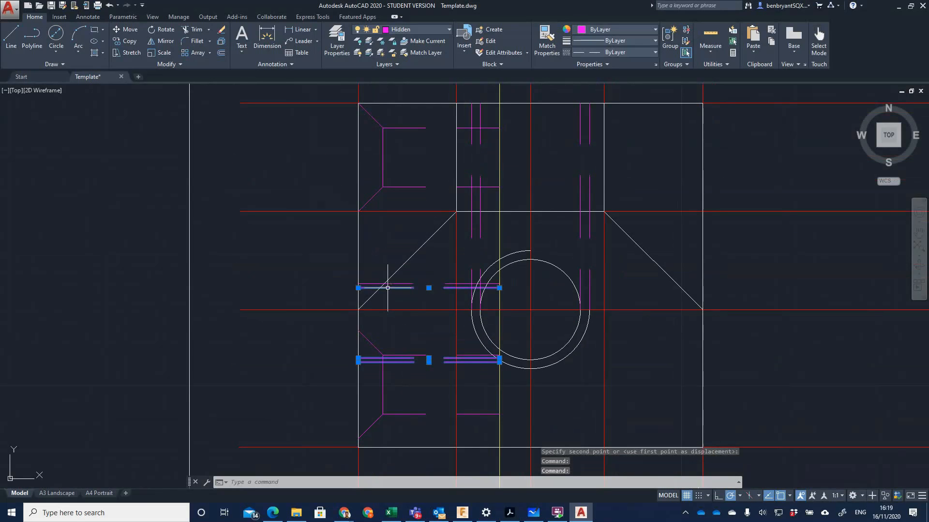
{"action": "key", "text": "Return"}
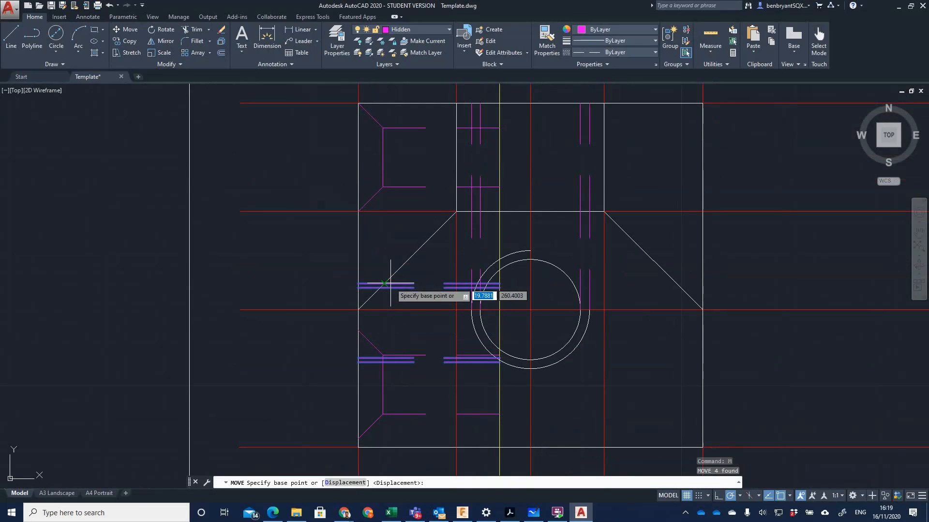
{"action": "left_click", "coordinate": [359, 365]}
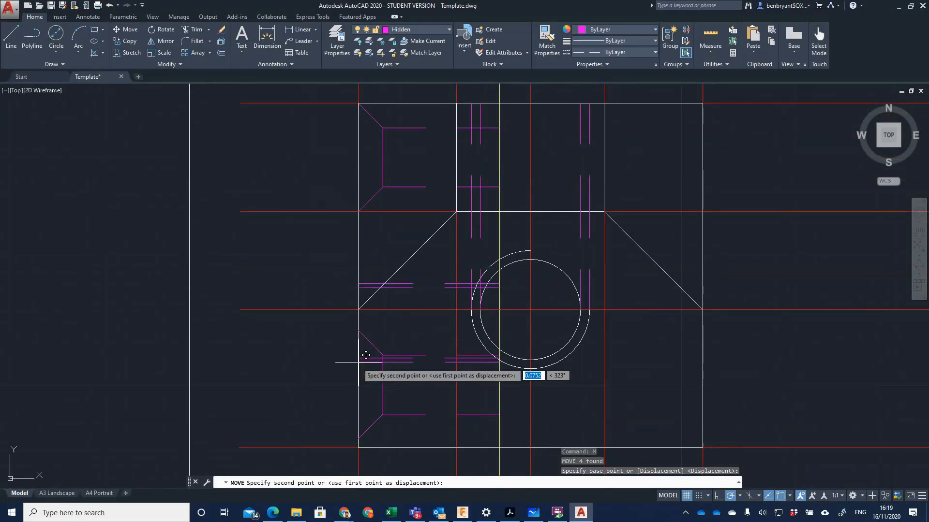
{"action": "left_click", "coordinate": [57, 301]}
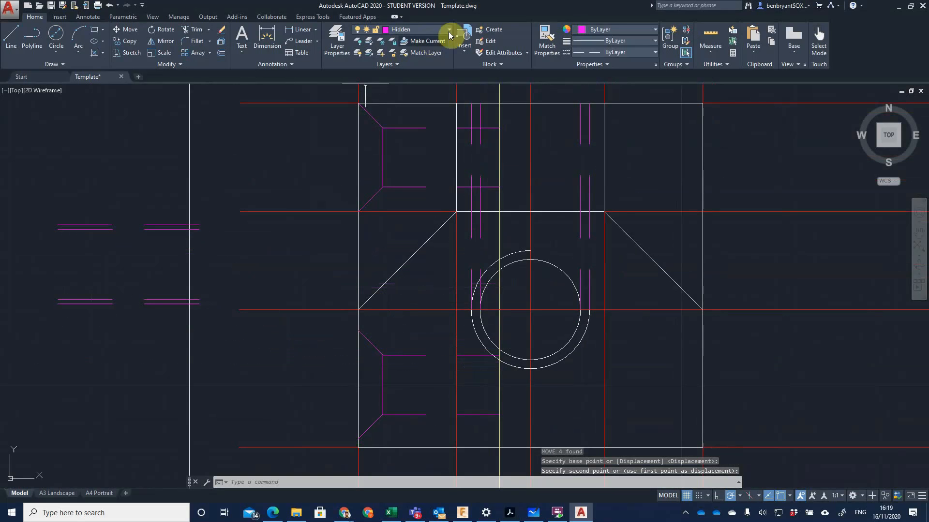
Try to measure the gap between the left countersink circle and the front view's left edge with a linear dimension.
{"action": "left_click", "coordinate": [301, 29]}
{"action": "middle_click_drag", "start_coordinate": [479, 407], "coordinate": [343, 257]}
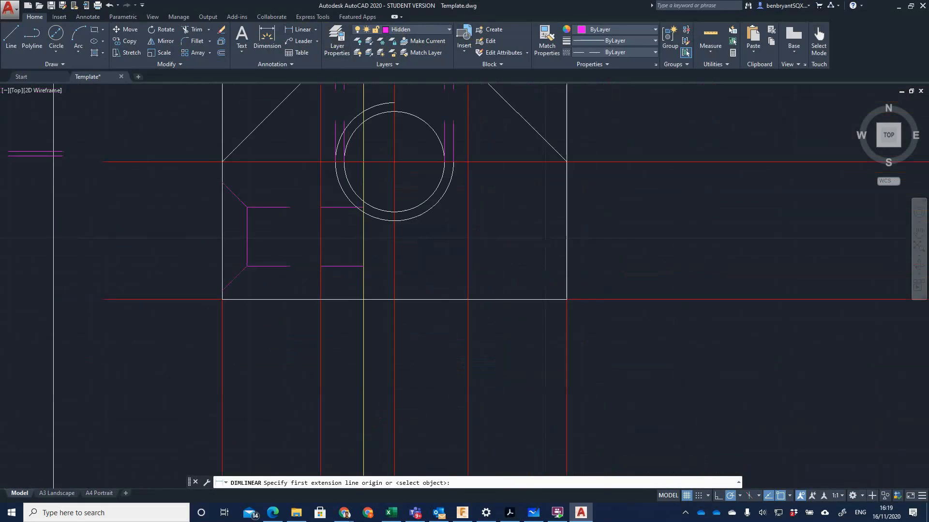
{"action": "scroll", "coordinate": [342, 258], "scroll_direction": "down", "scroll_amount": 6}
{"action": "mouse_move", "coordinate": [482, 378]}
{"action": "middle_mouse_down"}
{"action": "mouse_move", "coordinate": [459, 349]}
{"action": "mouse_move", "coordinate": [323, 253]}
{"action": "middle_mouse_up"}
{"action": "scroll", "coordinate": [392, 396], "scroll_direction": "up", "scroll_amount": 4}
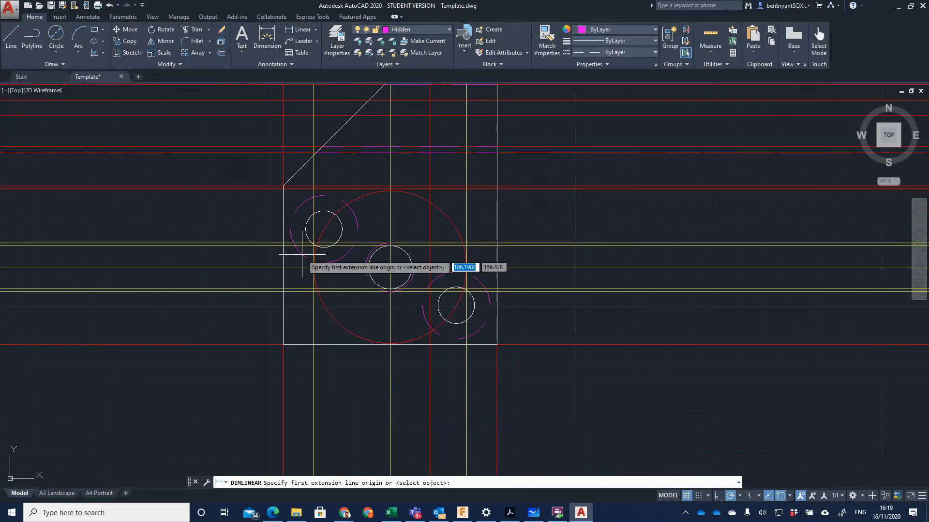
{"action": "left_click", "coordinate": [290, 229]}
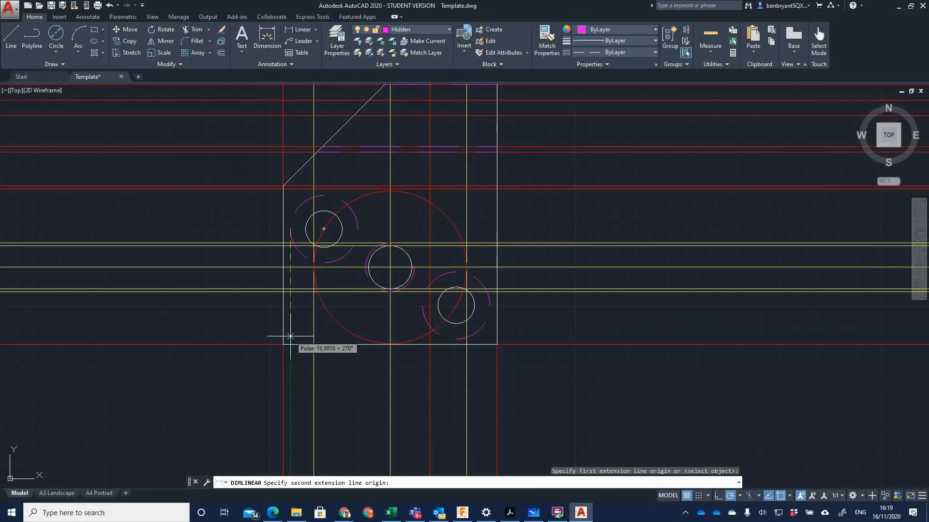
{"action": "left_click", "coordinate": [280, 336]}
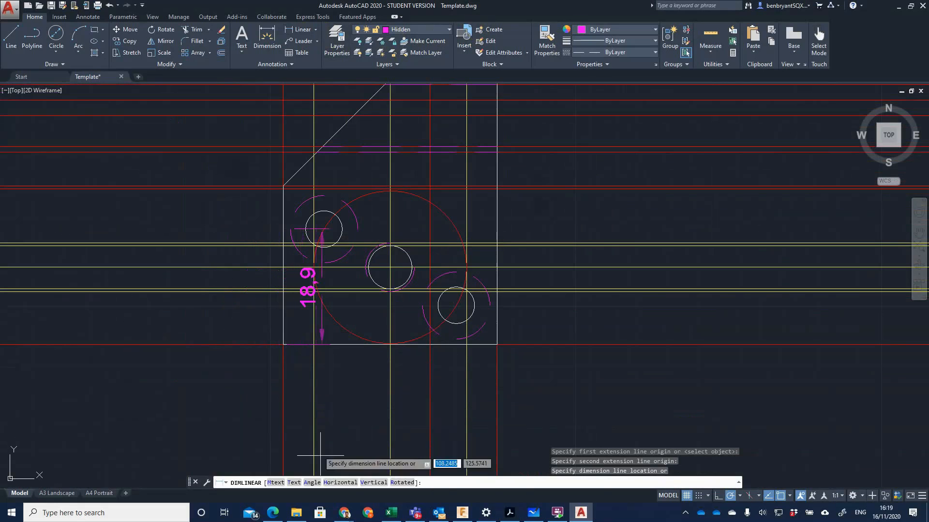
{"action": "key", "text": "Escape"}
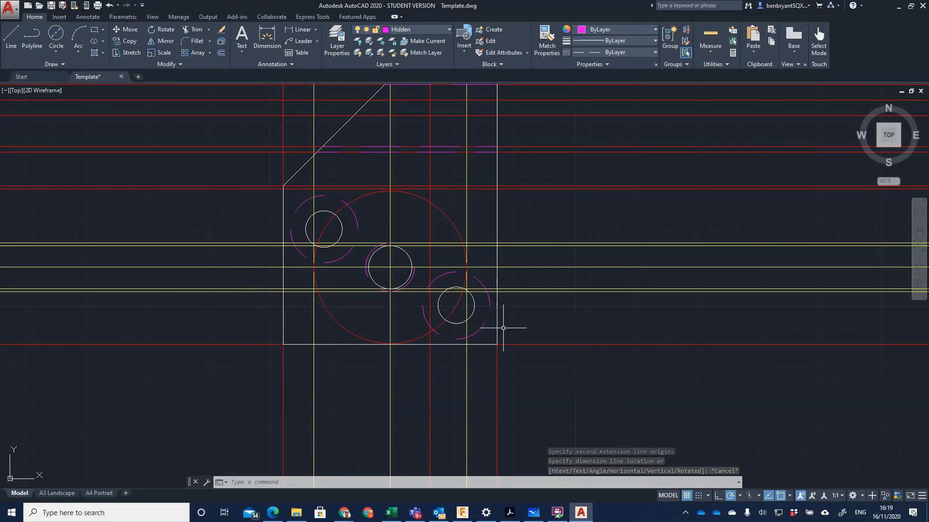
{"action": "key", "text": "Return"}
{"action": "left_click", "coordinate": [290, 229]}
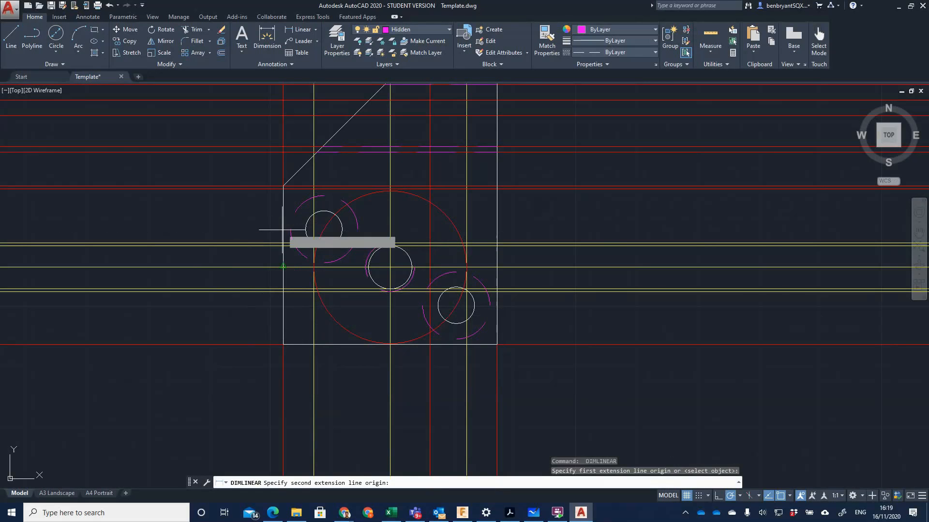
{"action": "left_click", "coordinate": [283, 186]}
{"action": "key", "text": "Escape"}
Measure the horizontal gaps from the right and left countersink circles to the front view's adjacent edges, discarding both linear dimensions.
{"action": "key", "text": "Return"}
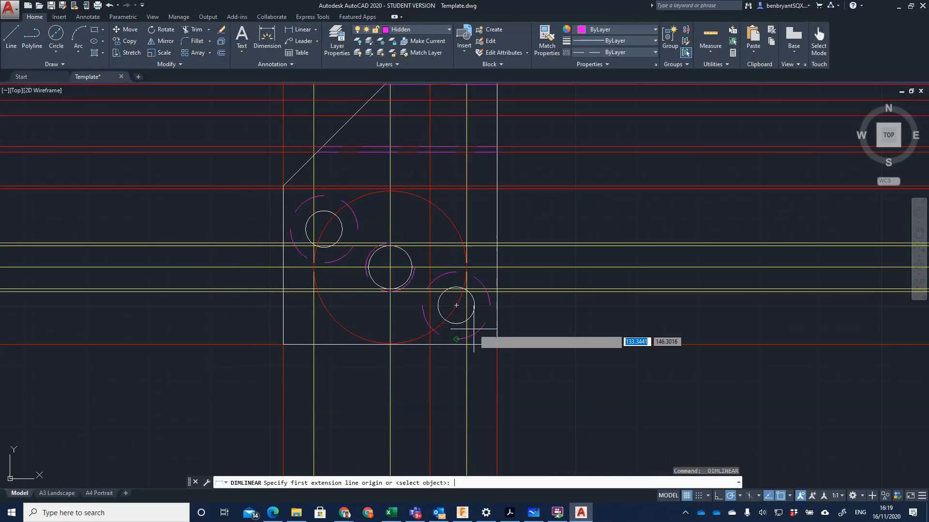
{"action": "left_click", "coordinate": [490, 305]}
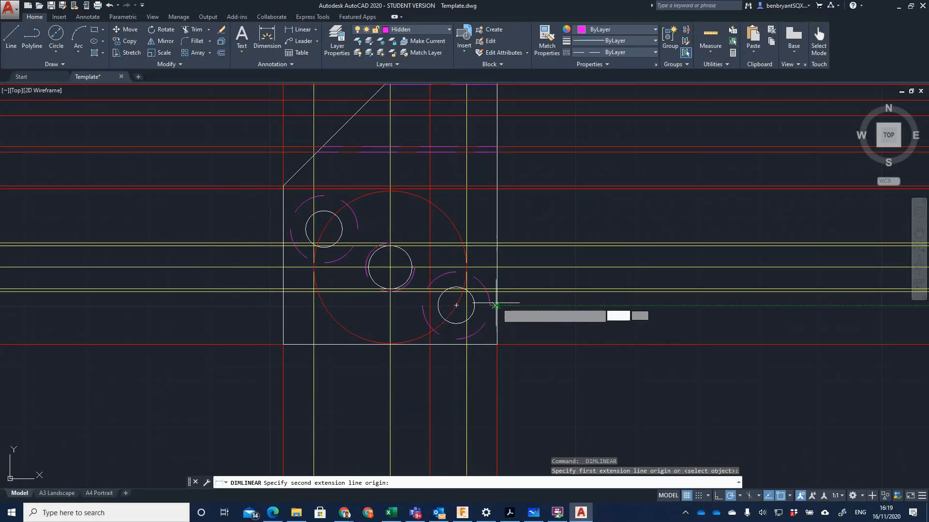
{"action": "left_click", "coordinate": [497, 308]}
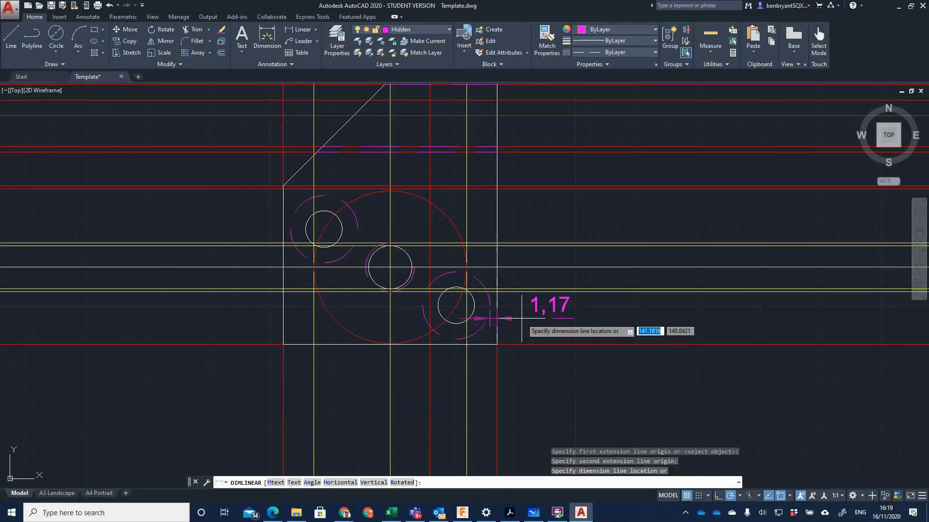
{"action": "key", "text": "Escape"}
{"action": "key", "text": "Return"}
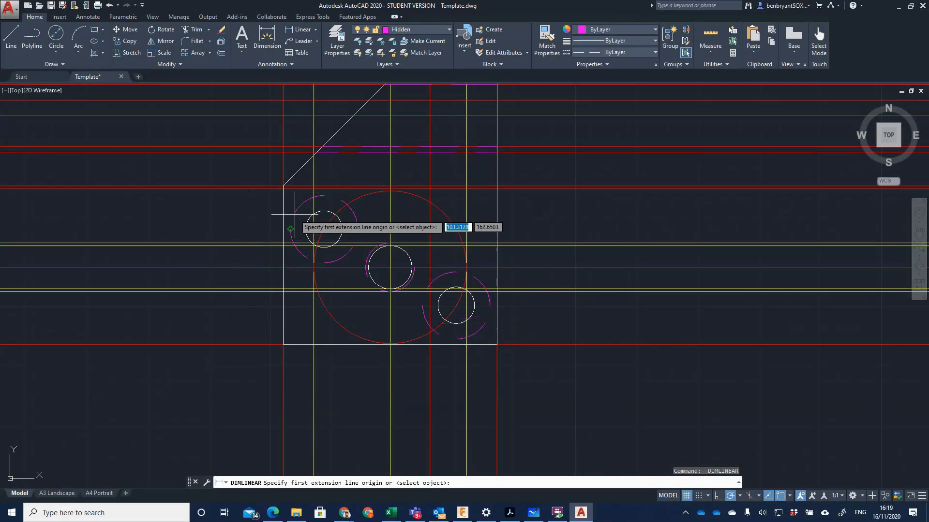
{"action": "left_click", "coordinate": [290, 228]}
{"action": "left_click", "coordinate": [283, 229]}
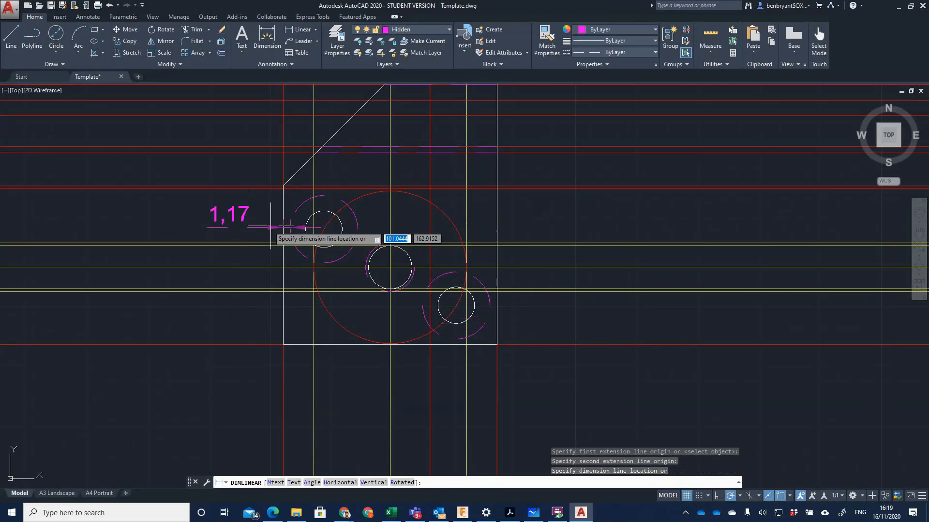
{"action": "key", "text": "Escape"}
Select the plan view's lower countersunk hole profile, including both chamfer lines, and start moving it.
{"action": "scroll", "coordinate": [198, 225], "scroll_direction": "down", "scroll_amount": 2}
{"action": "scroll", "coordinate": [202, 229], "scroll_direction": "down", "scroll_amount": 2}
{"action": "middle_click_drag", "start_coordinate": [202, 229], "coordinate": [507, 354]}
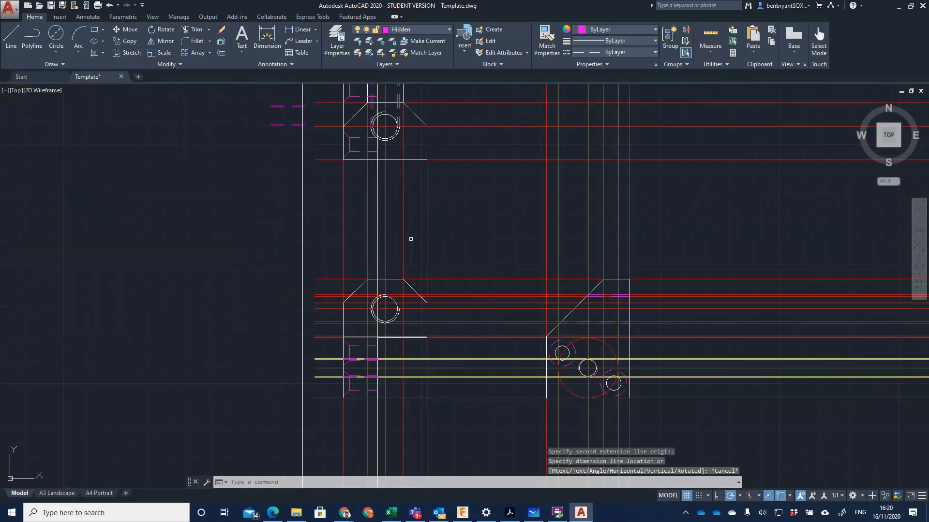
{"action": "middle_click_drag", "start_coordinate": [409, 232], "coordinate": [407, 358]}
{"action": "scroll", "coordinate": [403, 345], "scroll_direction": "up", "scroll_amount": 4}
{"action": "middle_click_drag", "start_coordinate": [344, 285], "coordinate": [393, 374]}
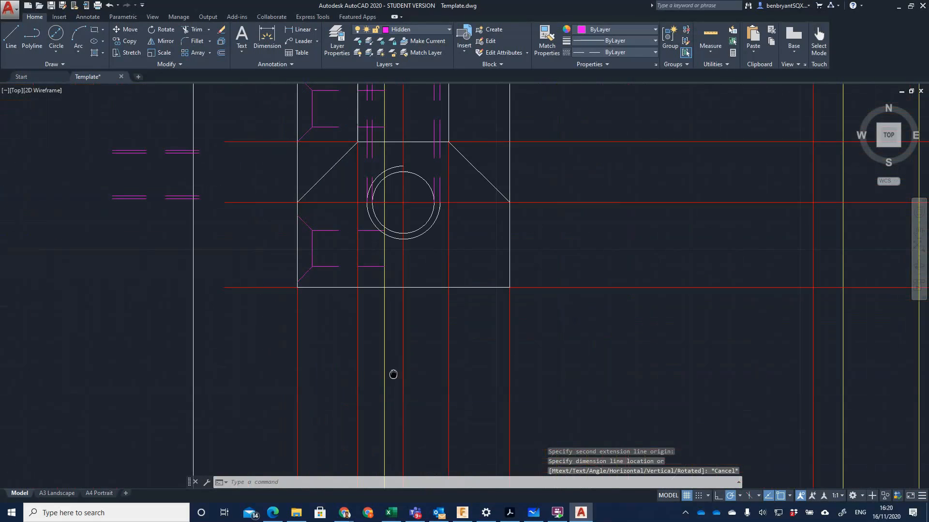
{"action": "left_click", "coordinate": [305, 274]}
{"action": "left_click", "coordinate": [320, 266]}
{"action": "left_click", "coordinate": [312, 253]}
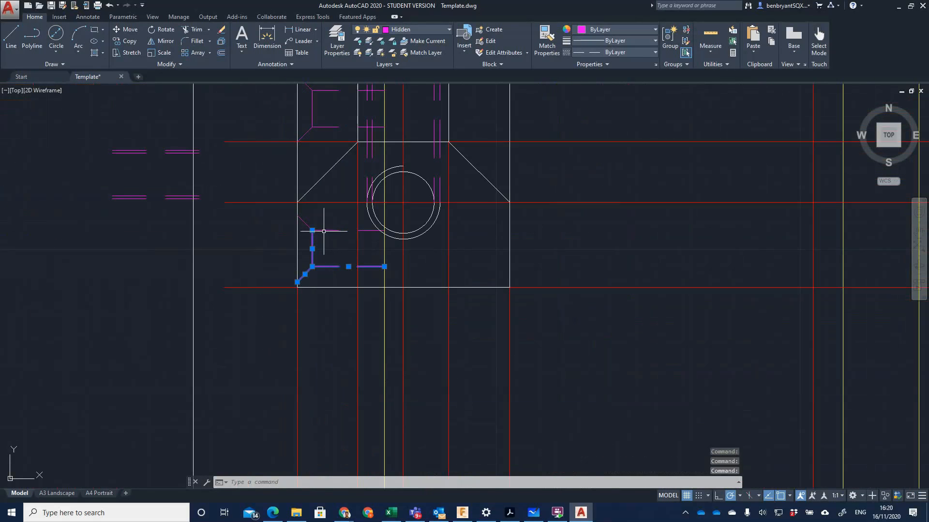
{"action": "type", "text": "m"}
{"action": "key", "text": "Return"}
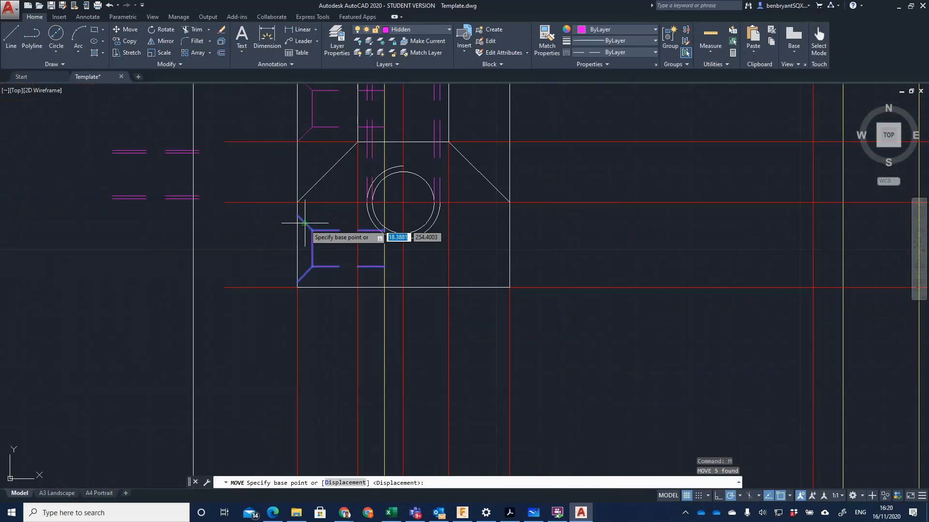
Move the lower set of hidden hole lines so its lower diagonal starts at the top view's bottom-left corner.
{"action": "left_click", "coordinate": [297, 283]}
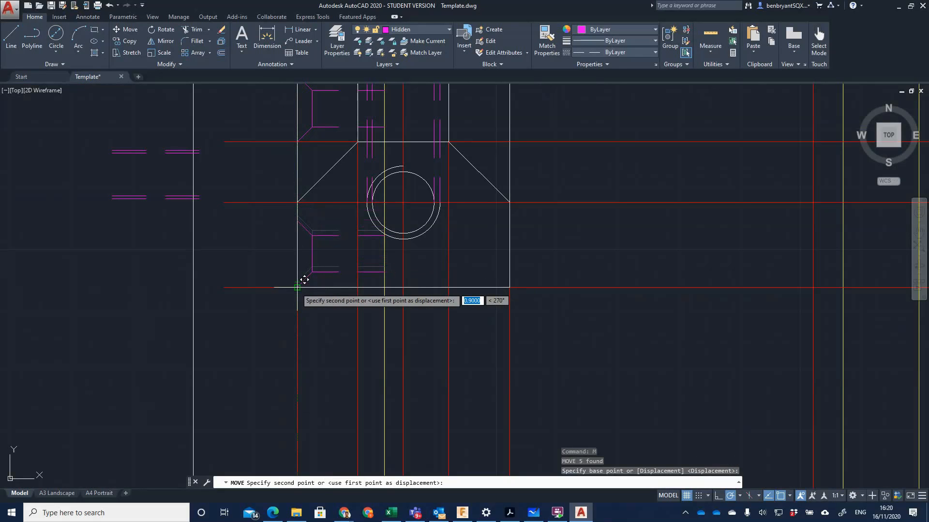
{"action": "scroll", "coordinate": [304, 280], "scroll_direction": "up", "scroll_amount": 8}
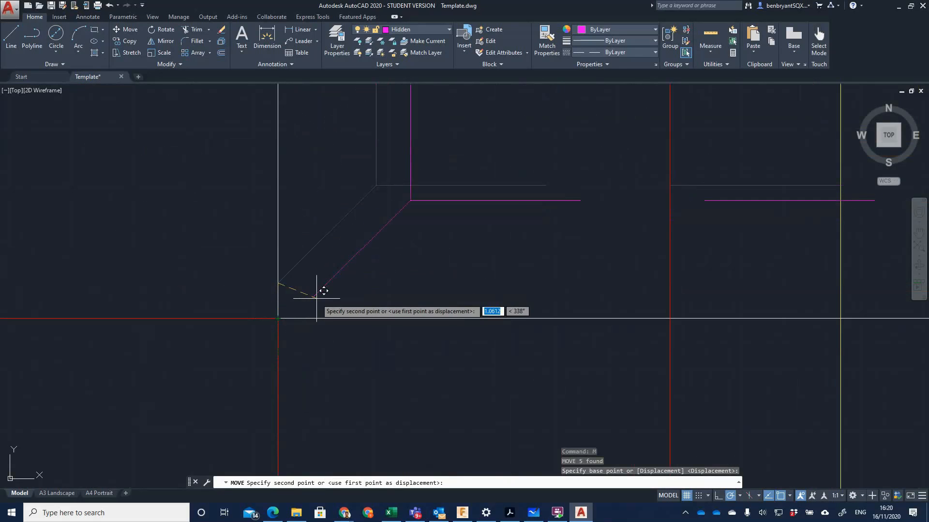
{"action": "left_click", "coordinate": [284, 317]}
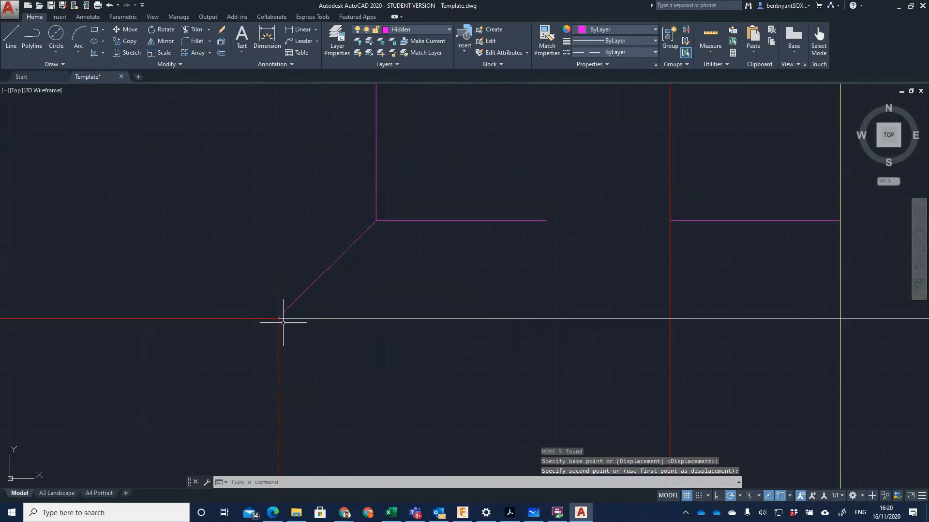
{"action": "scroll", "coordinate": [324, 361], "scroll_direction": "down", "scroll_amount": 2}
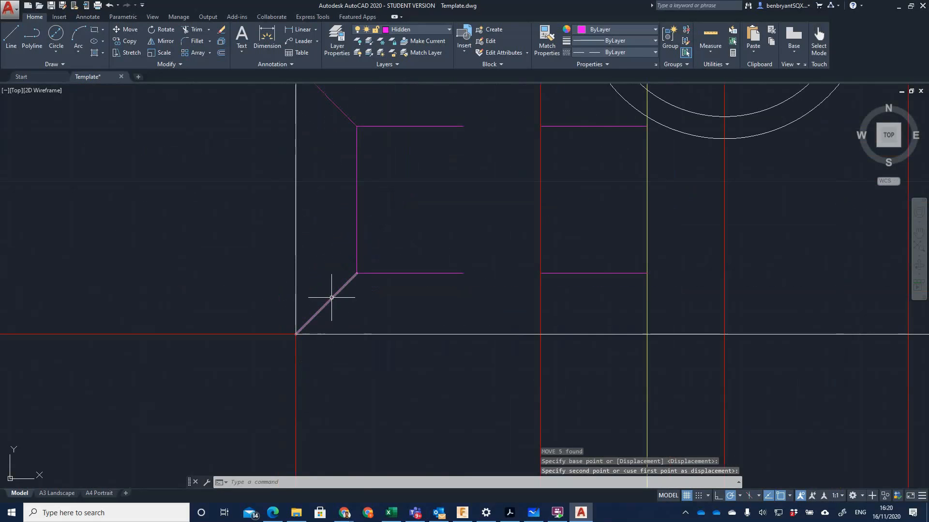
{"action": "type", "text": "l"}
{"action": "key", "text": "Return"}
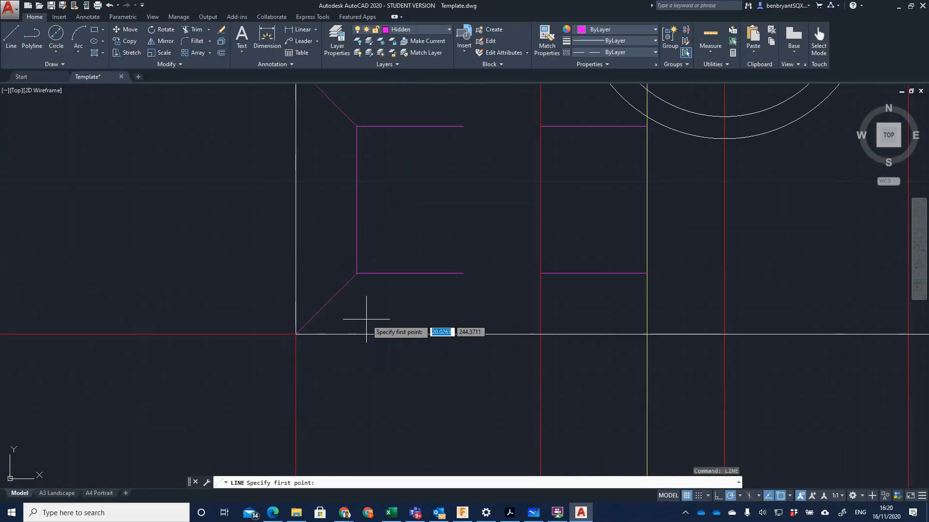
{"action": "type", "text": "1.17"}
{"action": "key", "text": "Return"}
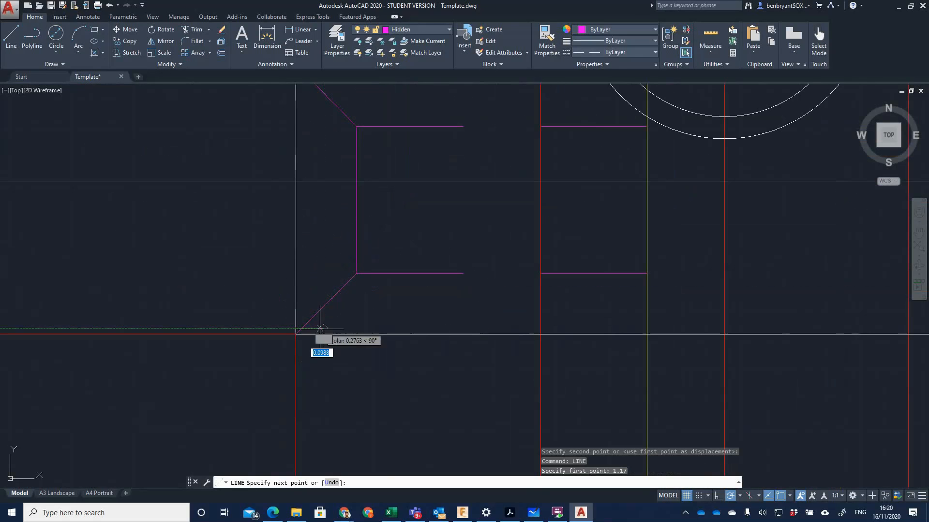
{"action": "key", "text": "Escape"}
Draw a vertical guide line 1.17 long upward from the top view's bottom-left corner.
{"action": "key", "text": "Return"}
{"action": "left_click", "coordinate": [296, 334]}
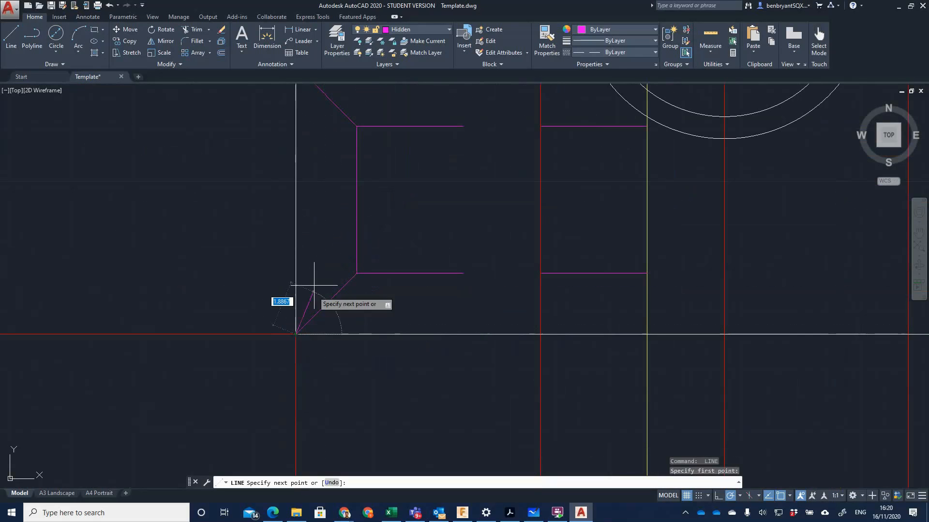
{"action": "type", "text": "1."}
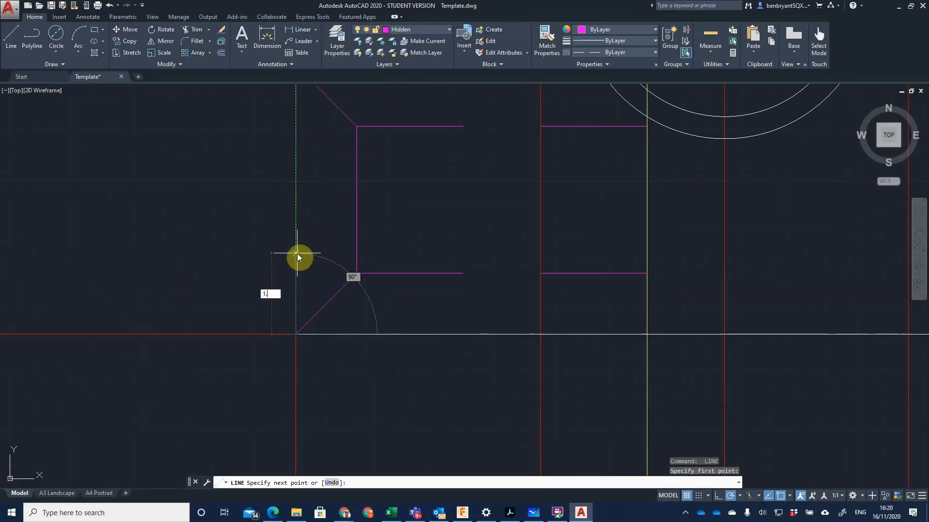
{"action": "type", "text": "17"}
{"action": "key", "text": "Return"}
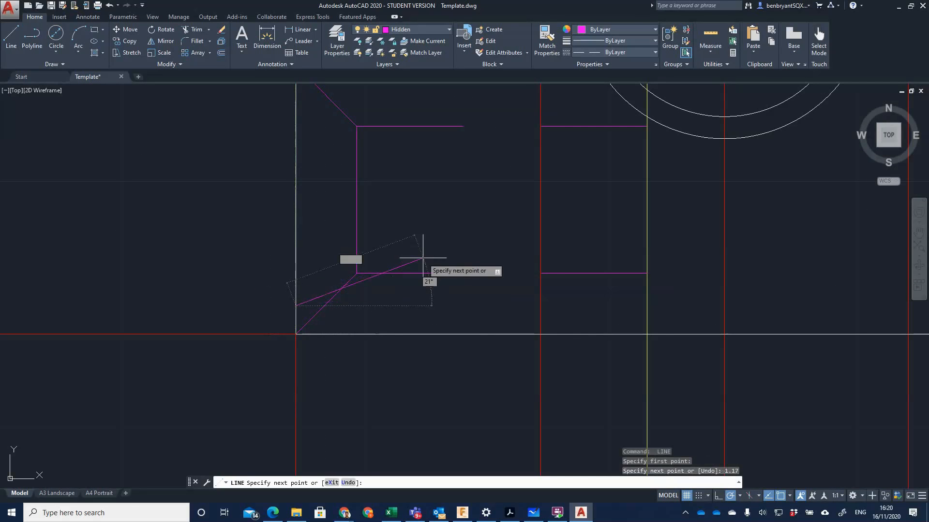
{"action": "key", "text": "Escape"}
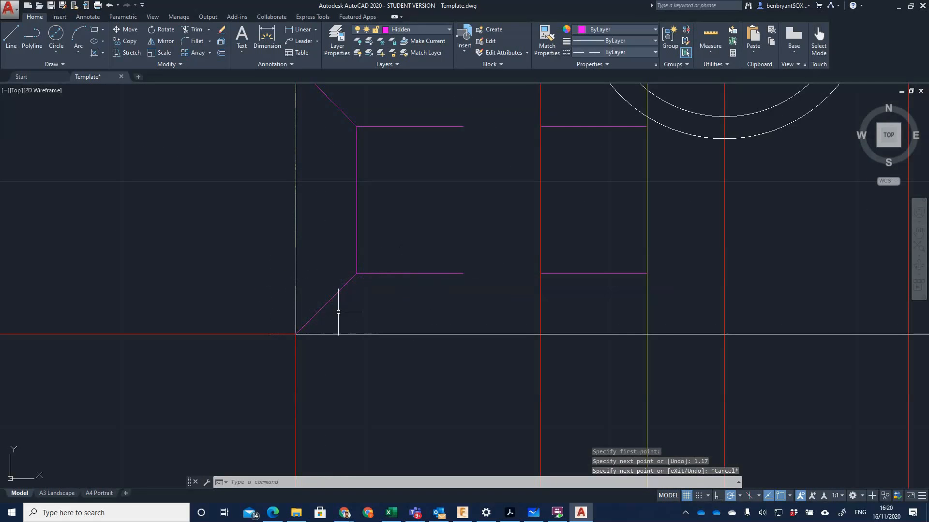
Move the five lower hidden hole lines up from the outline's bottom-left corner to the end of the 1.17 guide line.
{"action": "key", "text": "Return"}
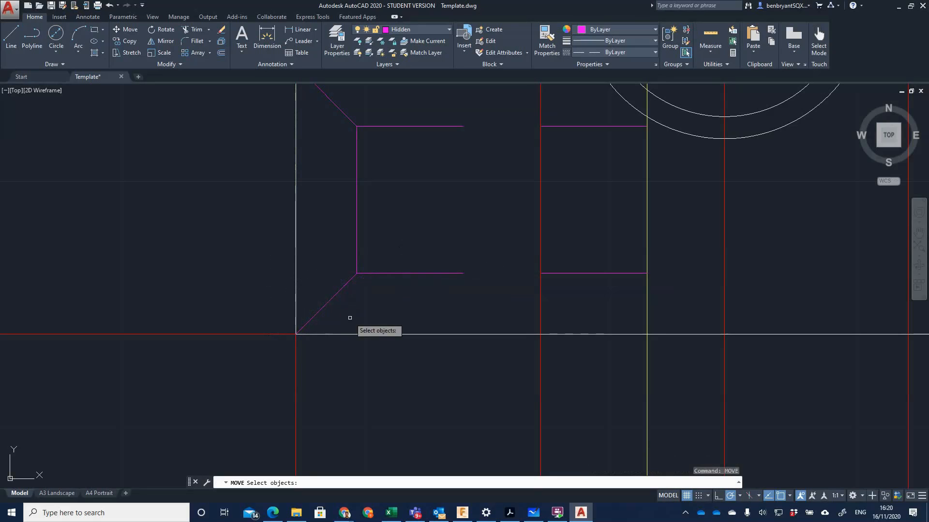
{"action": "left_click", "coordinate": [348, 285]}
{"action": "left_click", "coordinate": [345, 285]}
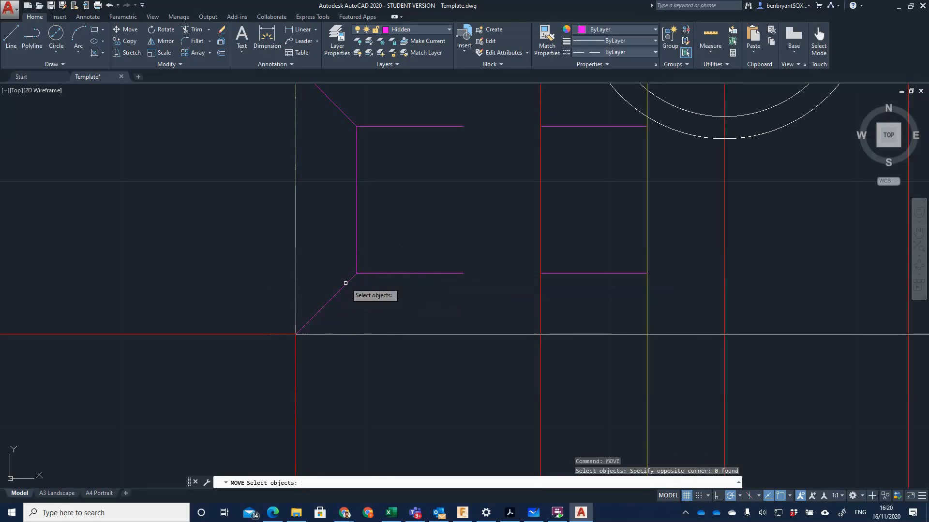
{"action": "left_click", "coordinate": [353, 276]}
{"action": "left_click", "coordinate": [363, 274]}
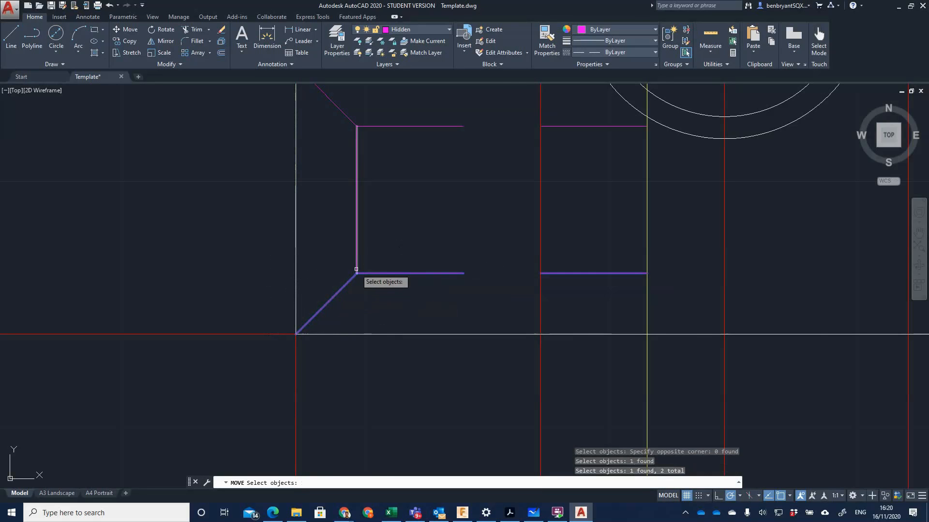
{"action": "left_click", "coordinate": [357, 270]}
{"action": "scroll", "coordinate": [353, 127], "scroll_direction": "down", "scroll_amount": 2}
{"action": "left_click", "coordinate": [349, 121]}
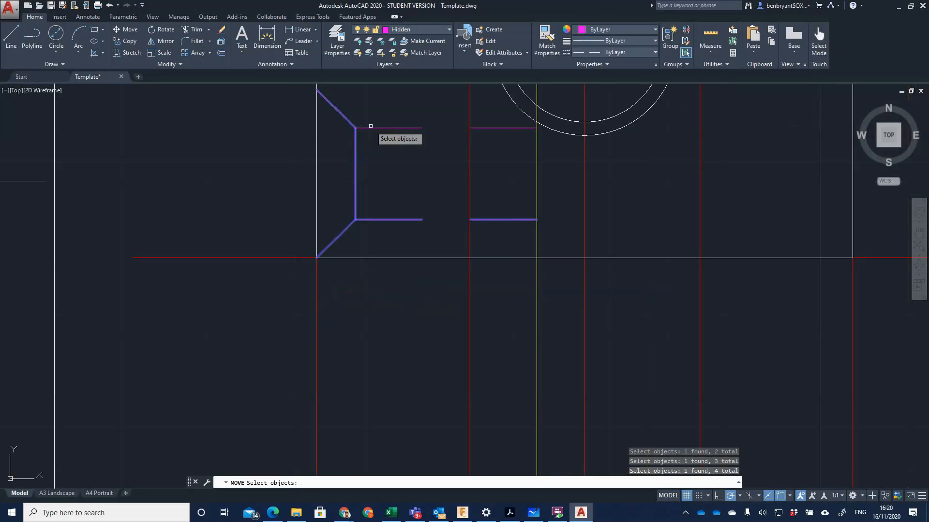
{"action": "left_click", "coordinate": [373, 129]}
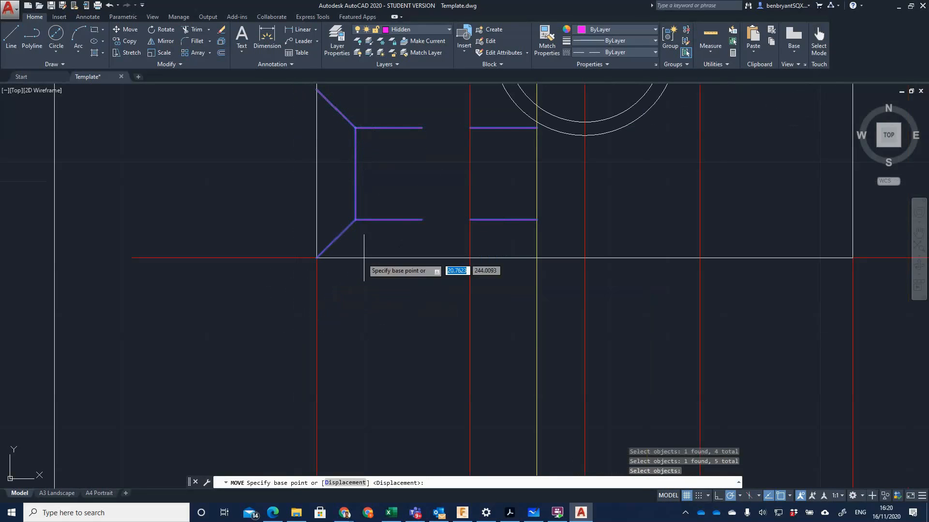
{"action": "left_click", "coordinate": [317, 258]}
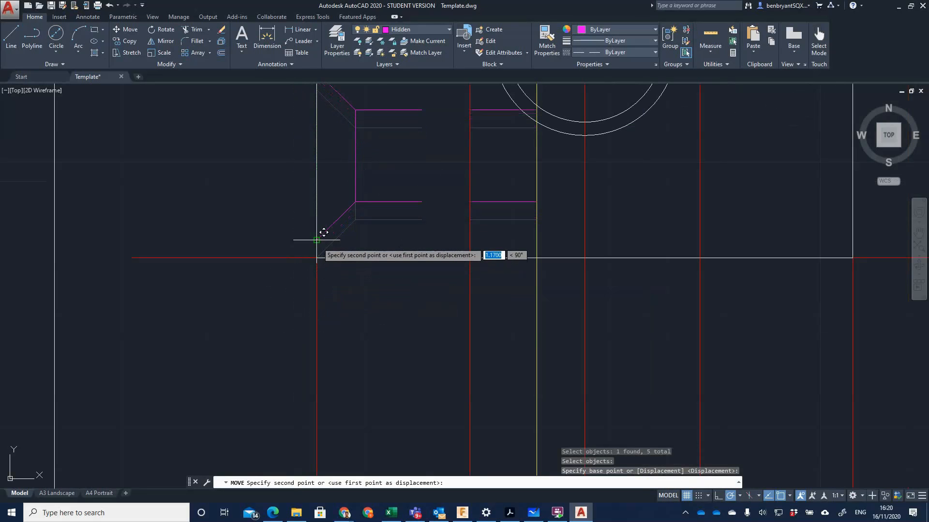
{"action": "scroll", "coordinate": [321, 237], "scroll_direction": "up", "scroll_amount": 6}
{"action": "scroll", "coordinate": [325, 221], "scroll_direction": "down", "scroll_amount": 2}
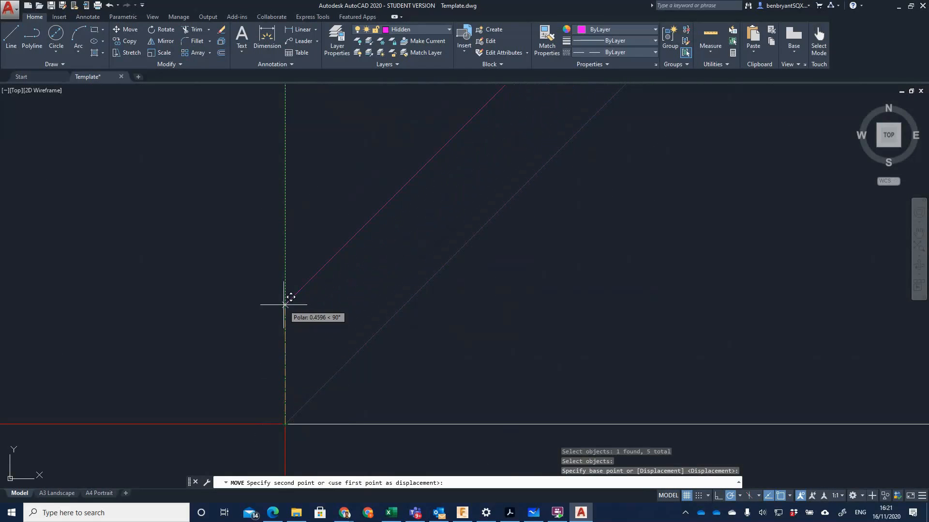
{"action": "scroll", "coordinate": [285, 326], "scroll_direction": "down", "scroll_amount": 5}
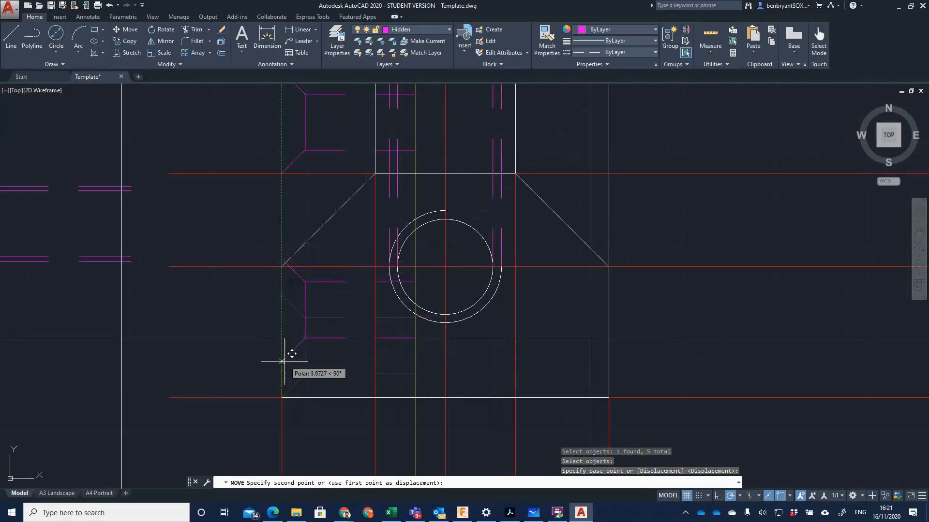
{"action": "left_click", "coordinate": [282, 384]}
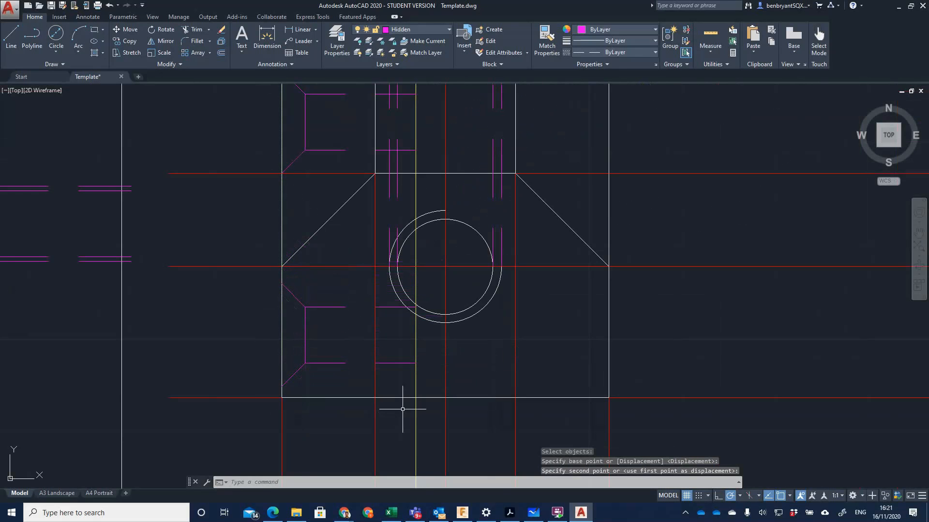
Draw a guide line 1.17 down from the top view's upper-left corner, continuing with a short horizontal segment outside the outline.
{"action": "middle_click_drag", "start_coordinate": [376, 242], "coordinate": [380, 338]}
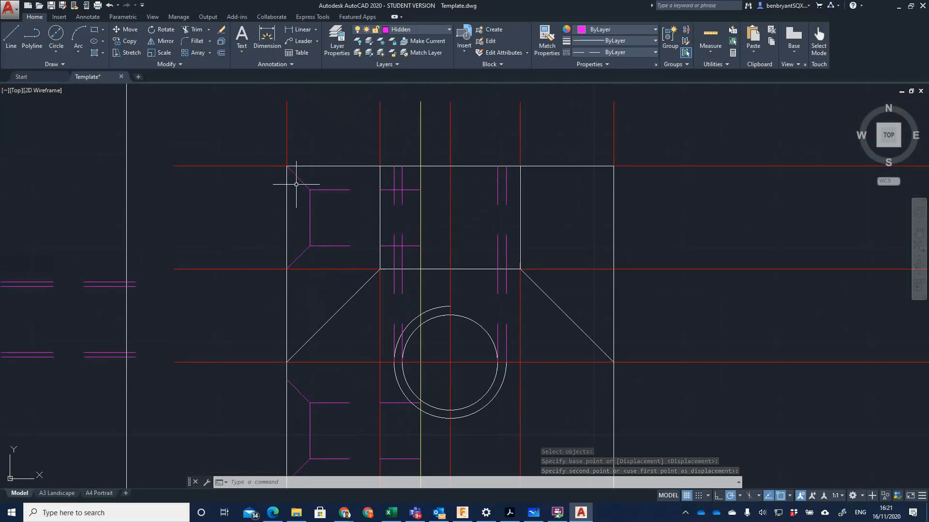
{"action": "type", "text": "line"}
{"action": "key", "text": "Return"}
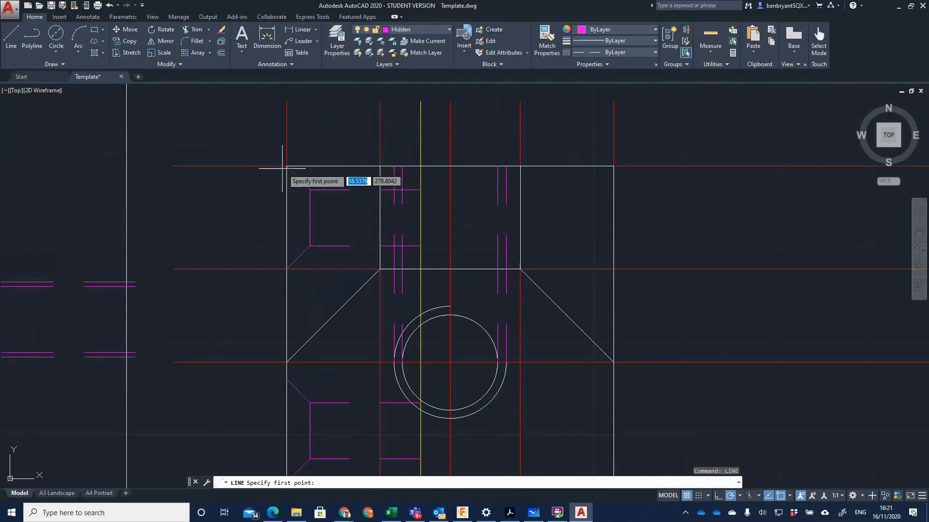
{"action": "left_click", "coordinate": [286, 166]}
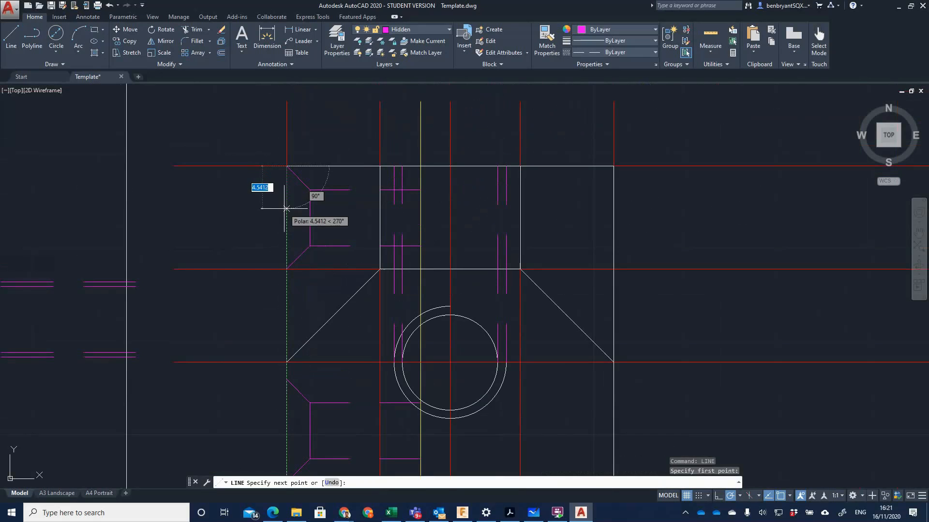
{"action": "type", "text": "1.17"}
{"action": "key", "text": "Return"}
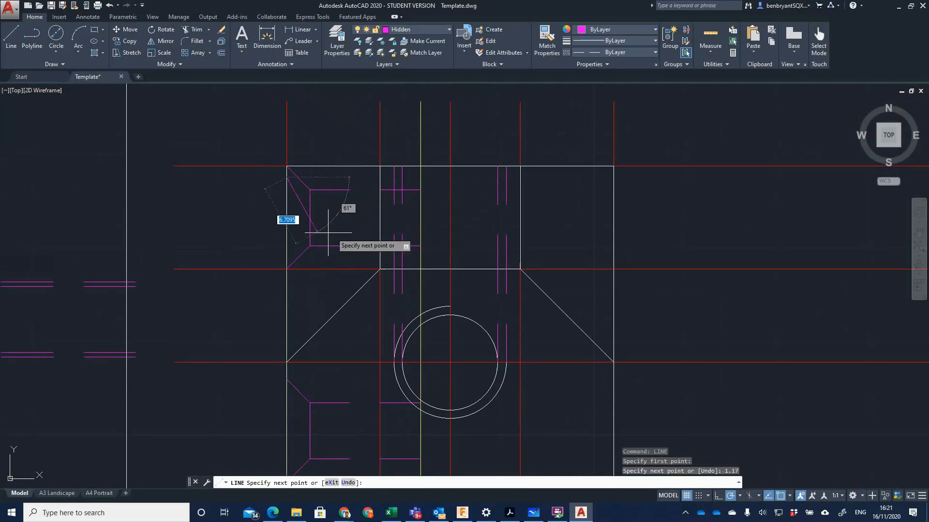
{"action": "left_click", "coordinate": [237, 177]}
{"action": "key", "text": "Escape"}
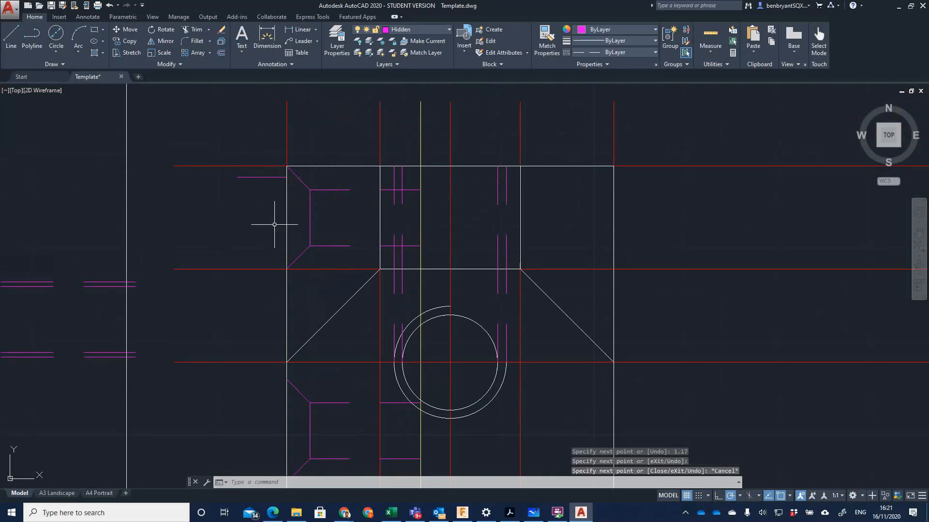
Move the five upper hidden hole lines down 1.17 from the outline's upper-left corner, and delete the horizontal guide segment.
{"action": "key", "text": "Return"}
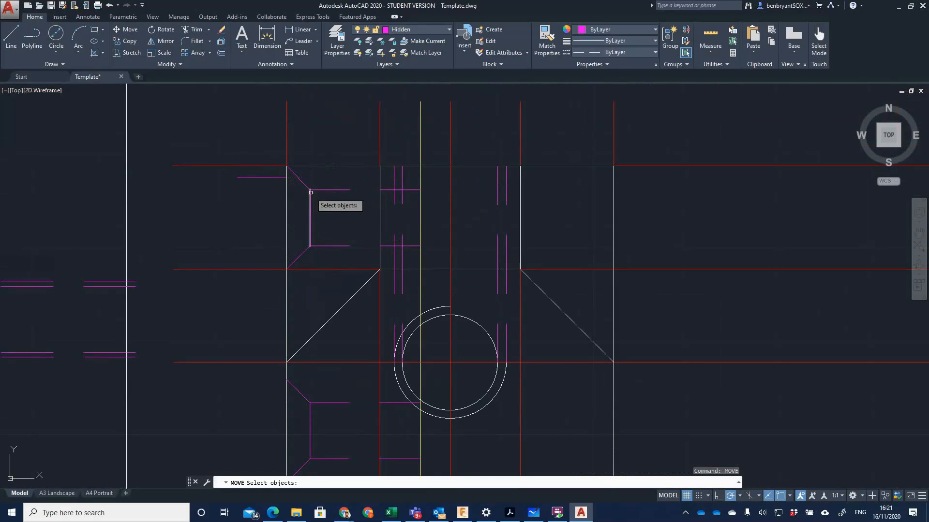
{"action": "left_click", "coordinate": [307, 185]}
{"action": "left_click", "coordinate": [321, 189]}
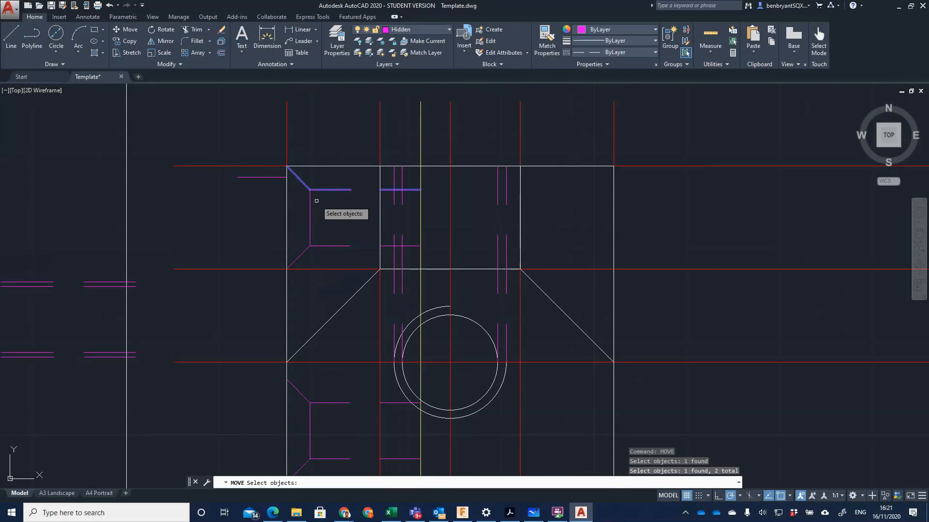
{"action": "left_click", "coordinate": [311, 209]}
{"action": "left_click", "coordinate": [312, 237]}
{"action": "left_click", "coordinate": [310, 231]}
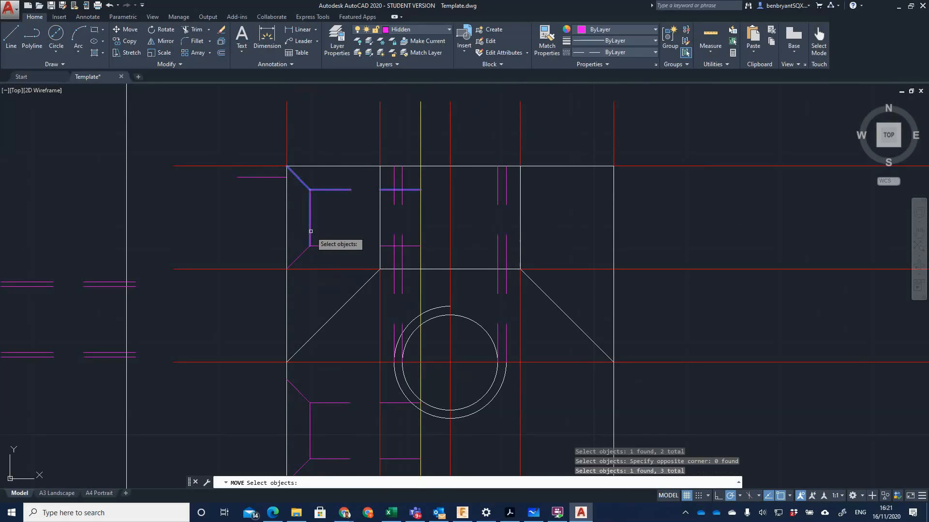
{"action": "left_click", "coordinate": [316, 245]}
{"action": "left_click", "coordinate": [303, 255]}
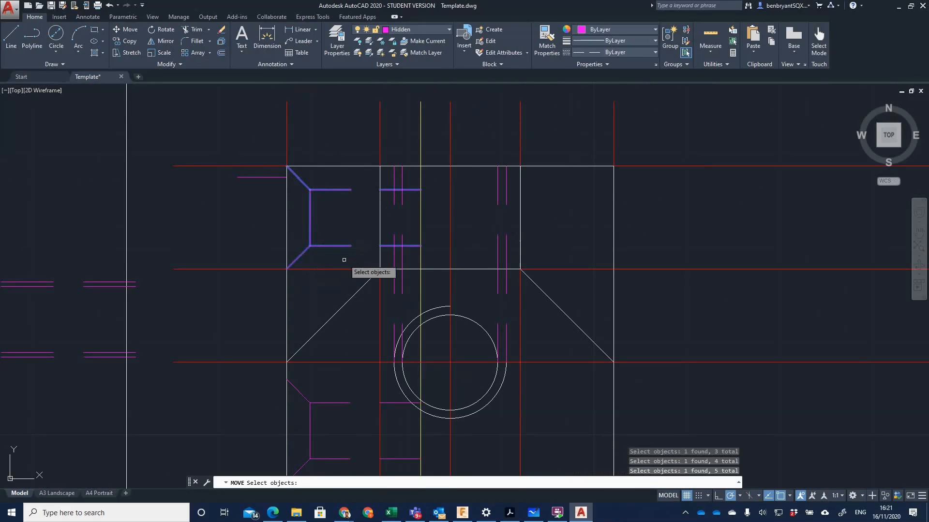
{"action": "key", "text": "Return"}
{"action": "left_click", "coordinate": [287, 166]}
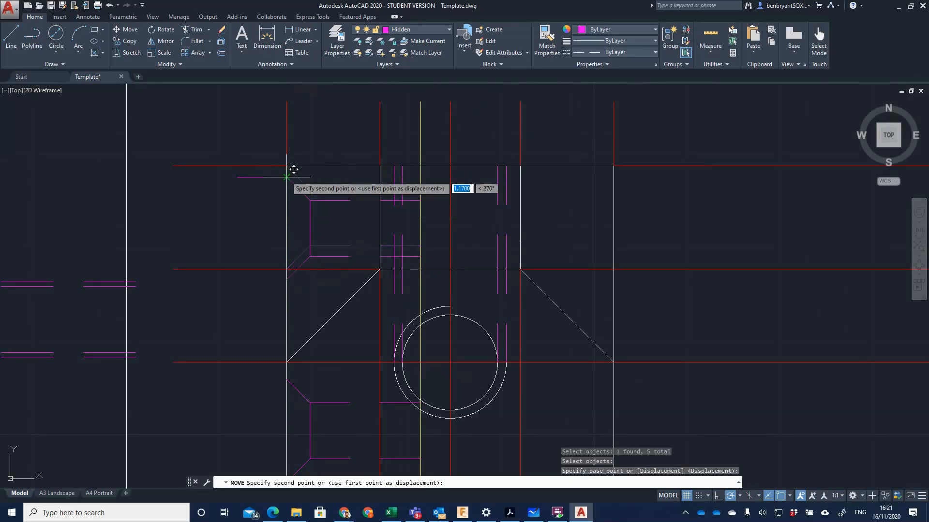
{"action": "left_click", "coordinate": [287, 177]}
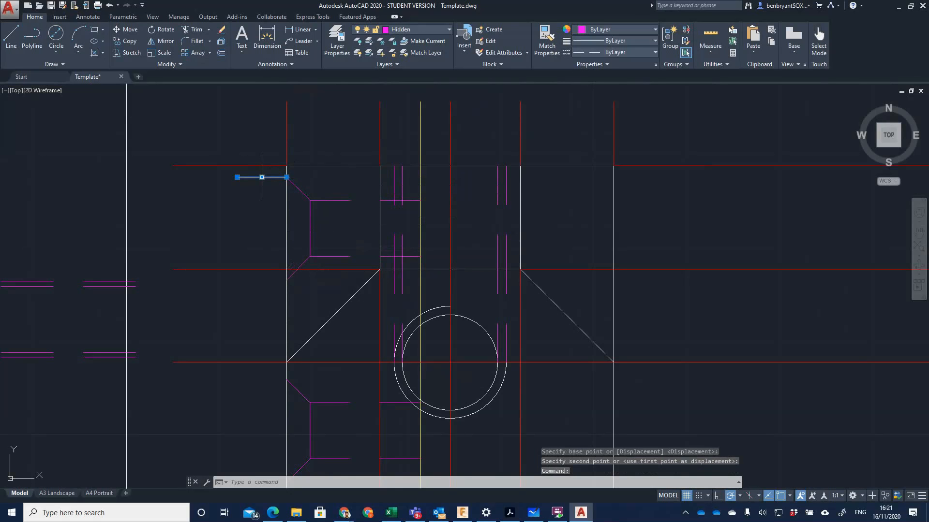
{"action": "key", "text": "Delete"}
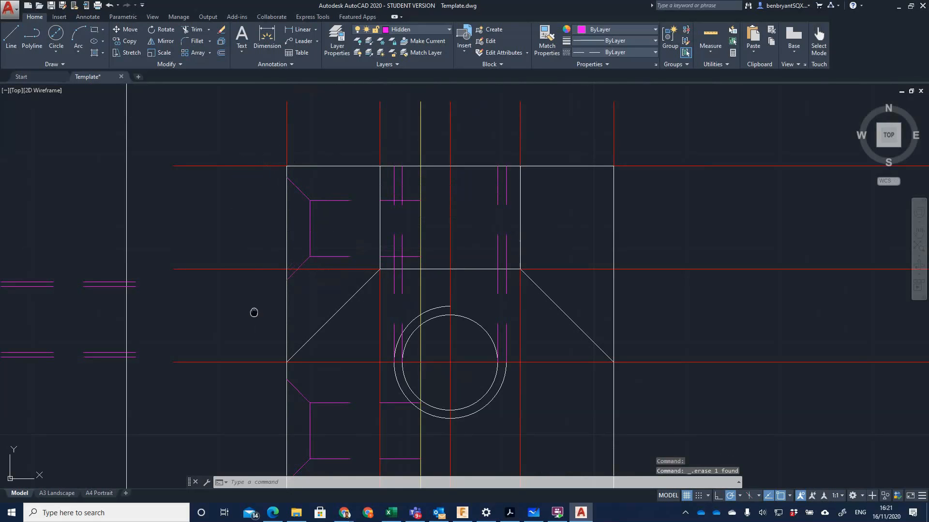
Measure the horizontal distance from the side view's lower-left corner to the middle hole's vertical centre line.
{"action": "middle_click_drag", "start_coordinate": [253, 312], "coordinate": [262, 272]}
{"action": "scroll", "coordinate": [200, 328], "scroll_direction": "down", "scroll_amount": 2}
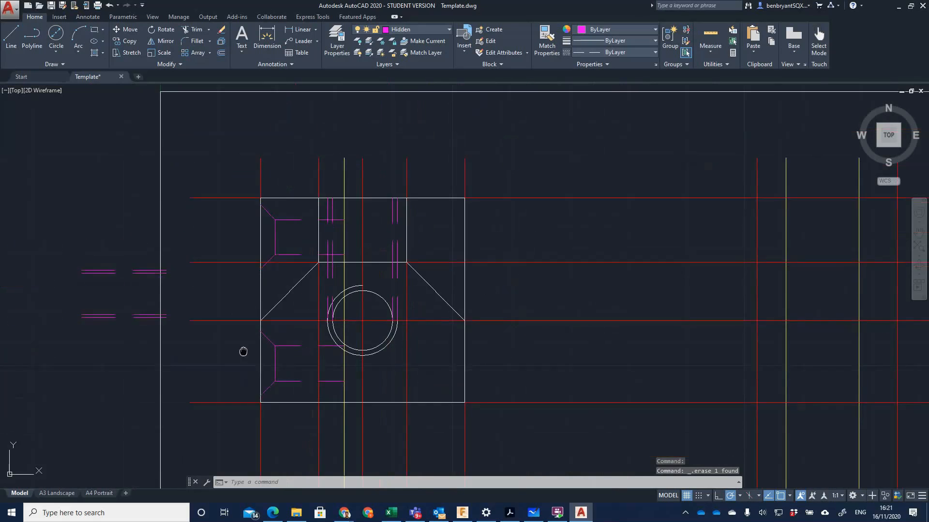
{"action": "scroll", "coordinate": [243, 351], "scroll_direction": "down", "scroll_amount": 3}
{"action": "mouse_move", "coordinate": [534, 377]}
{"action": "middle_mouse_down"}
{"action": "mouse_move", "coordinate": [471, 255]}
{"action": "mouse_move", "coordinate": [465, 176]}
{"action": "middle_mouse_up"}
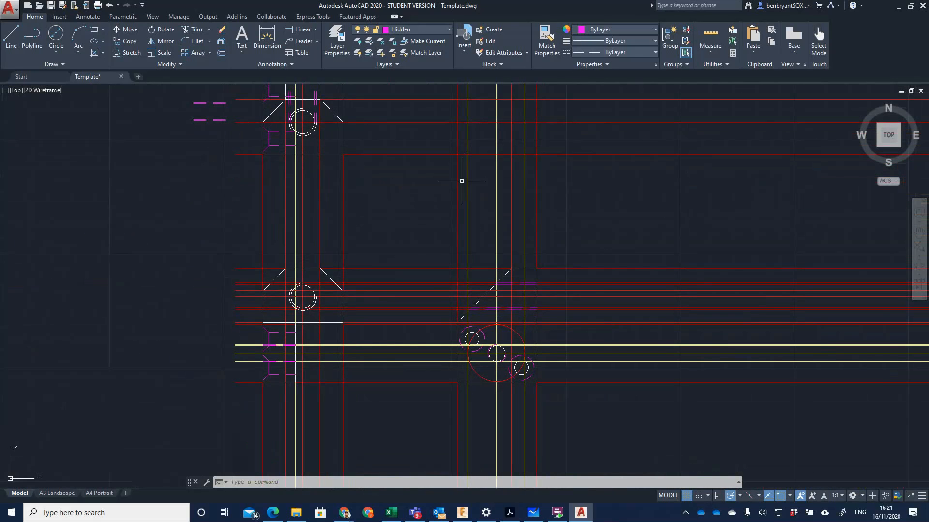
{"action": "left_click", "coordinate": [298, 29]}
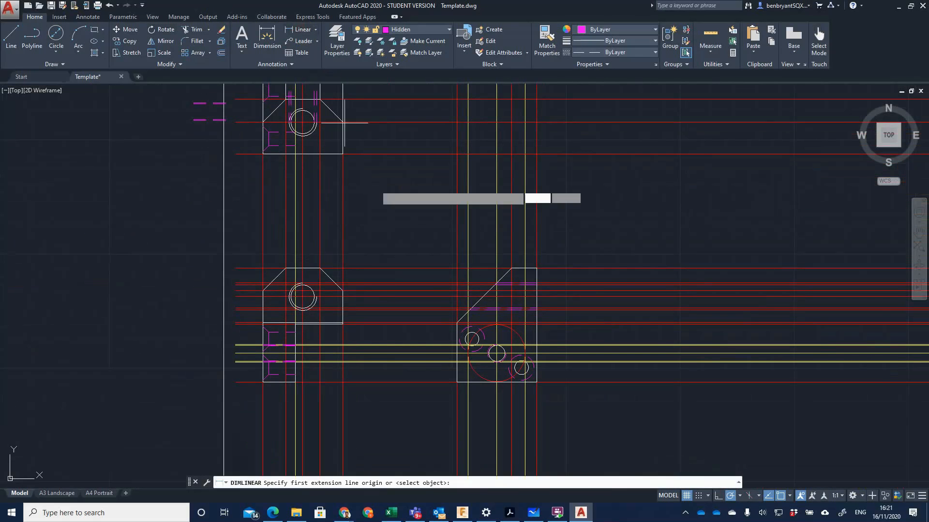
{"action": "left_click", "coordinate": [456, 382]}
{"action": "left_click", "coordinate": [497, 385]}
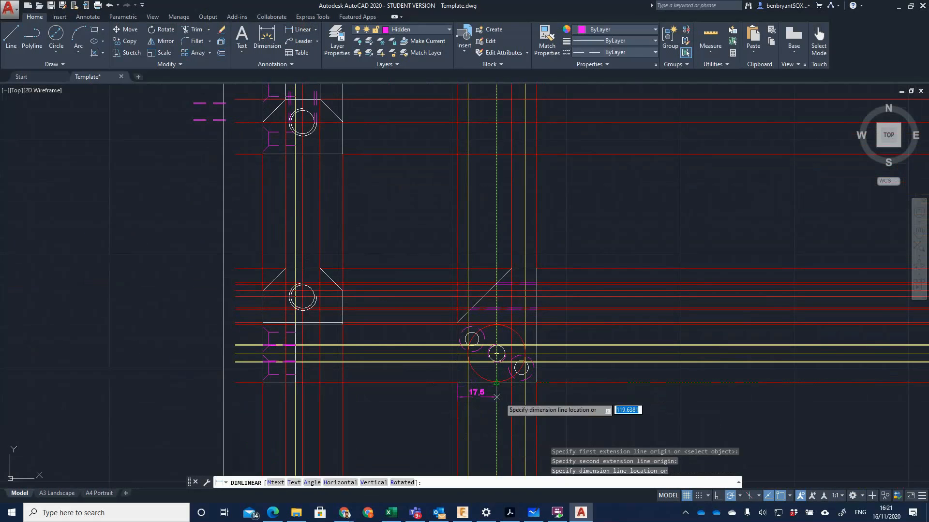
{"action": "key", "text": "Escape"}
Place a vertical linear dimension outside the top view, from its bottom-left corner to the midpoint of its left edge.
{"action": "scroll", "coordinate": [292, 239], "scroll_direction": "up", "scroll_amount": 2}
{"action": "middle_click_drag", "start_coordinate": [292, 238], "coordinate": [340, 383]}
{"action": "scroll", "coordinate": [350, 352], "scroll_direction": "up", "scroll_amount": 2}
{"action": "middle_click_drag", "start_coordinate": [332, 301], "coordinate": [382, 445]}
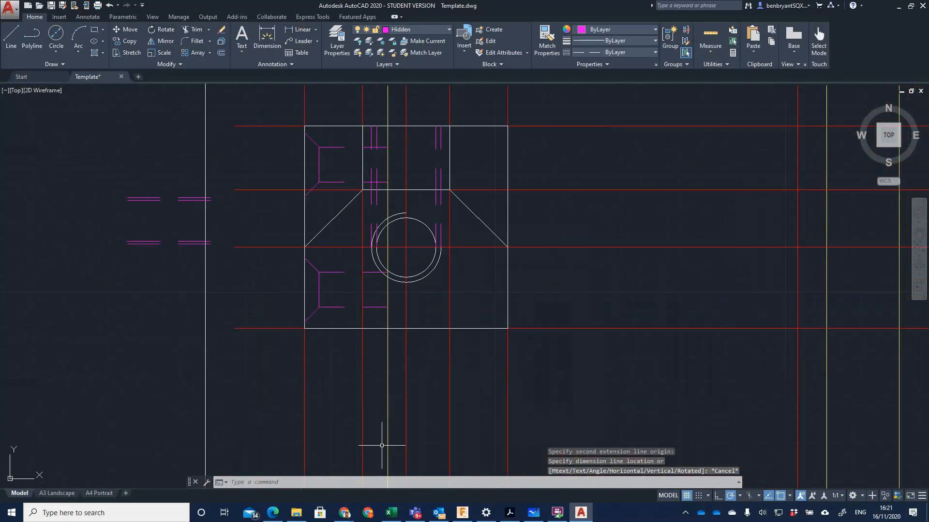
{"action": "left_click", "coordinate": [303, 29]}
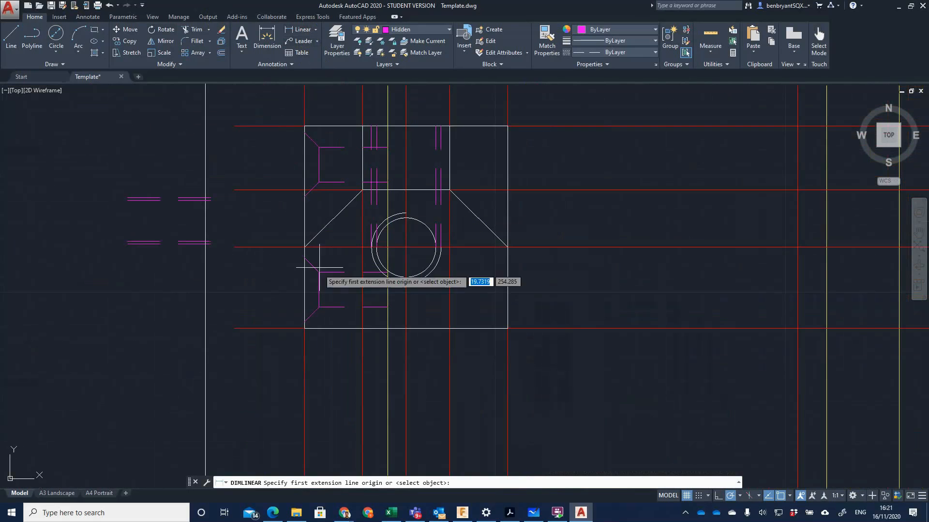
{"action": "left_click", "coordinate": [304, 328]}
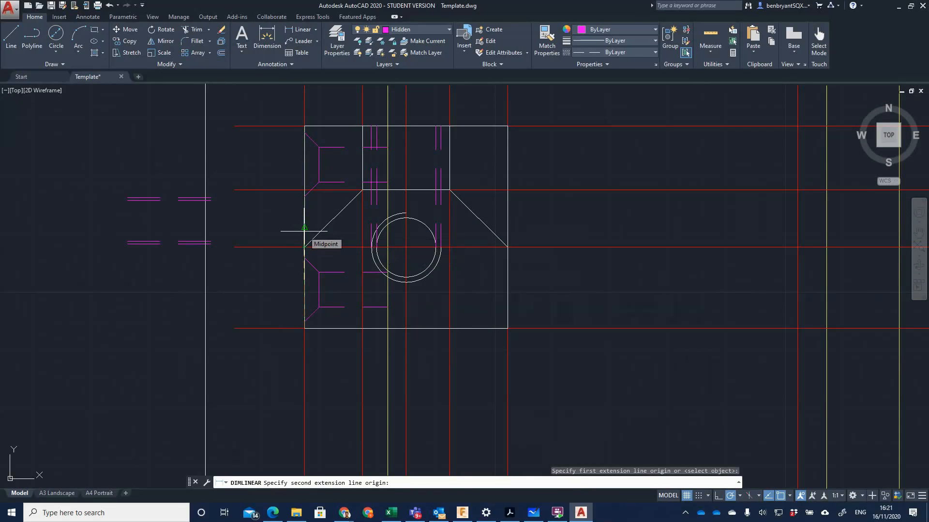
{"action": "left_click", "coordinate": [304, 228]}
{"action": "left_click", "coordinate": [266, 227]}
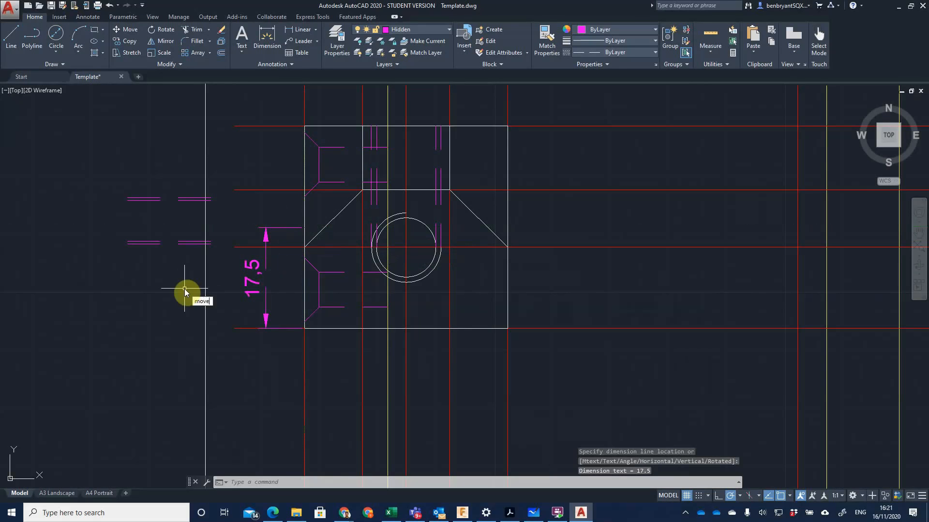
Draw a vertical helper line joining the left ends of the hidden hole lines lying outside the top view.
{"action": "key", "text": "Return"}
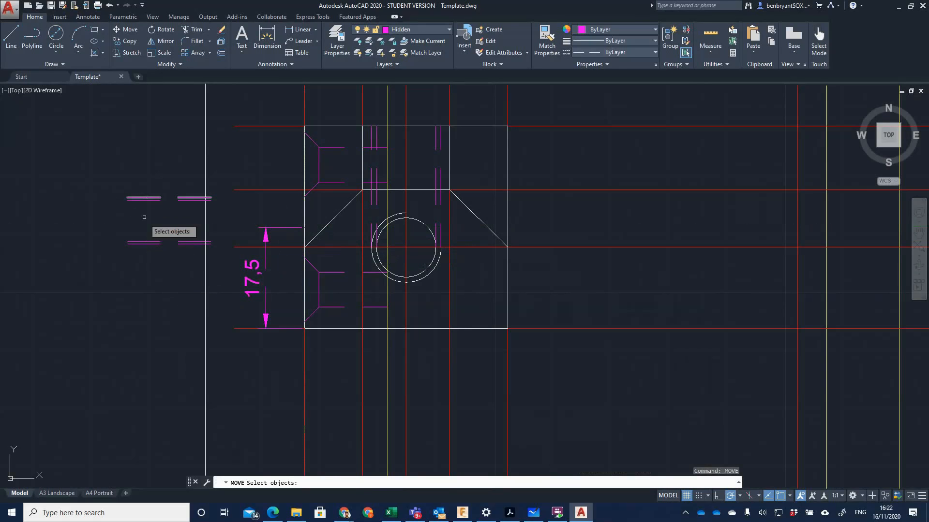
{"action": "left_click", "coordinate": [219, 259]}
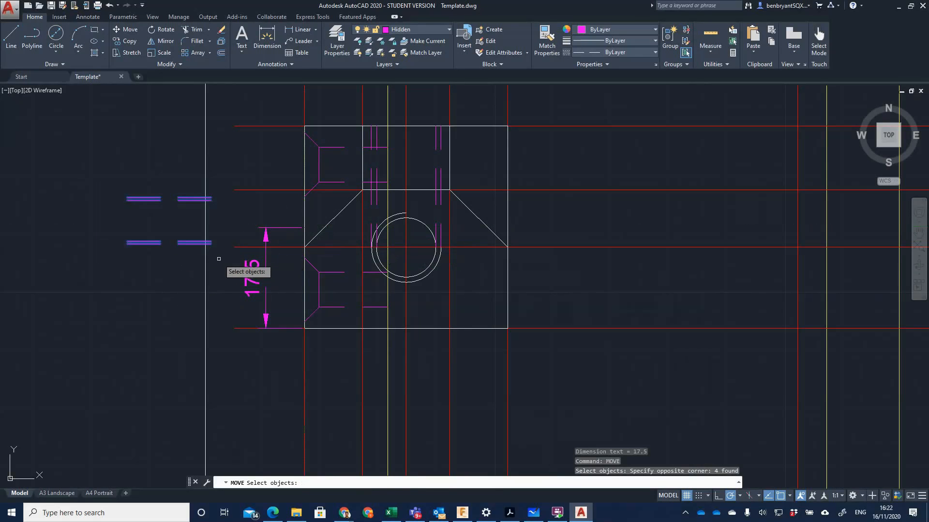
{"action": "left_click", "coordinate": [10, 38]}
{"action": "left_click", "coordinate": [127, 196]}
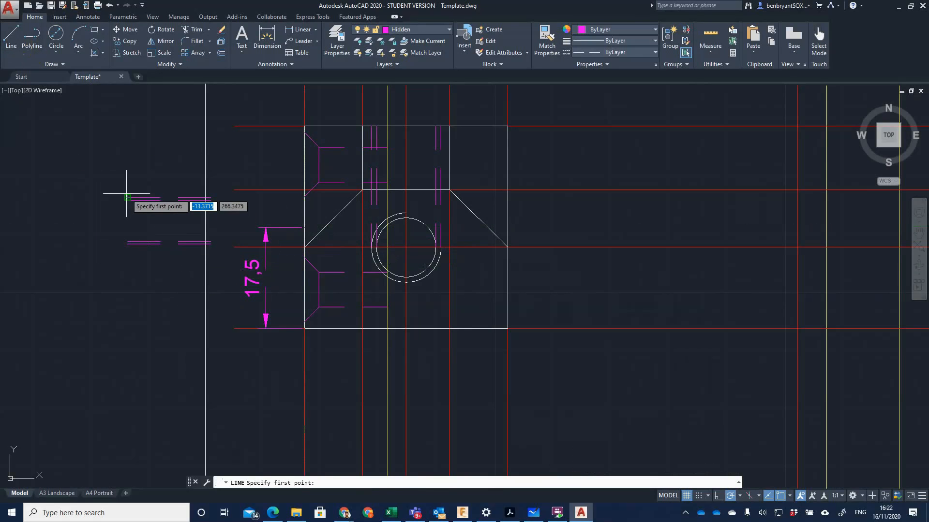
{"action": "left_click", "coordinate": [127, 244]}
{"action": "key", "text": "Escape"}
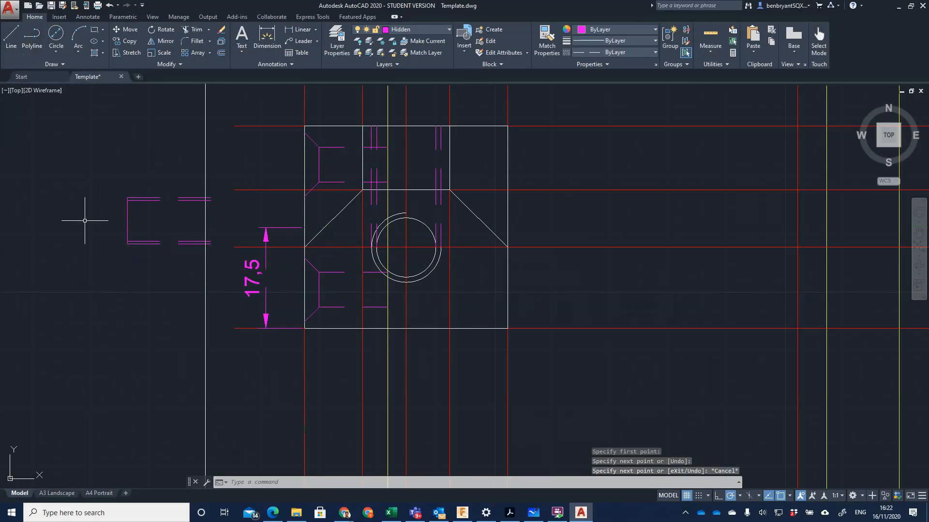
Move the outside hidden hole lines and their helper line from the helper's midpoint to the midpoint of the top view's left edge.
{"action": "type", "text": "m"}
{"action": "key", "text": "Return"}
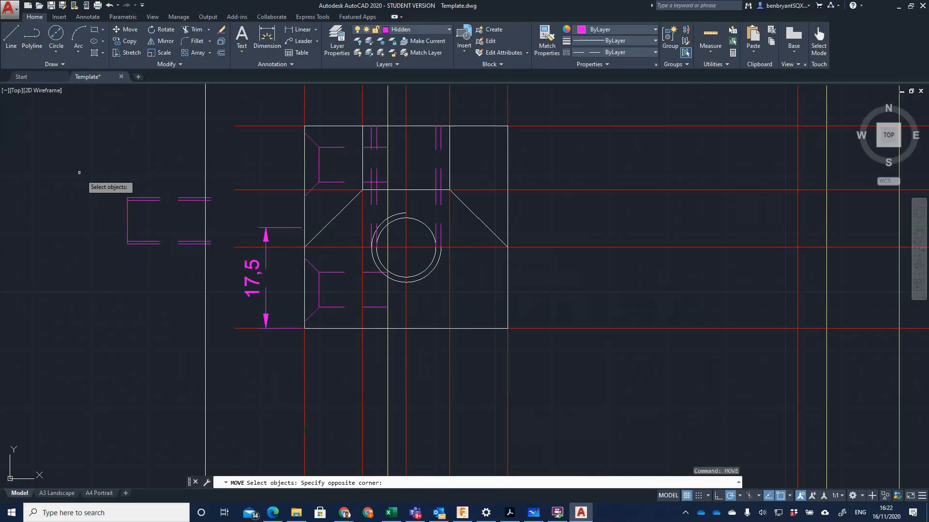
{"action": "left_click", "coordinate": [220, 249]}
{"action": "key", "text": "Return"}
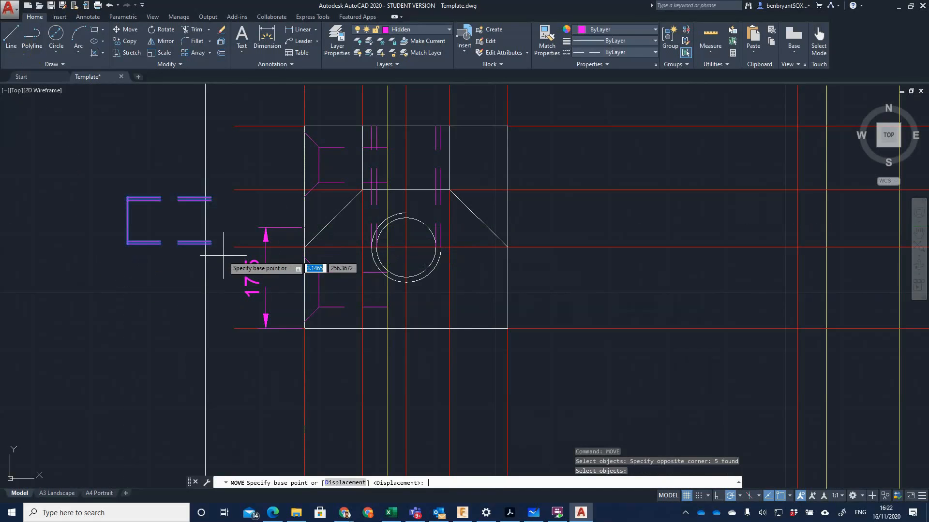
{"action": "left_click", "coordinate": [127, 221]}
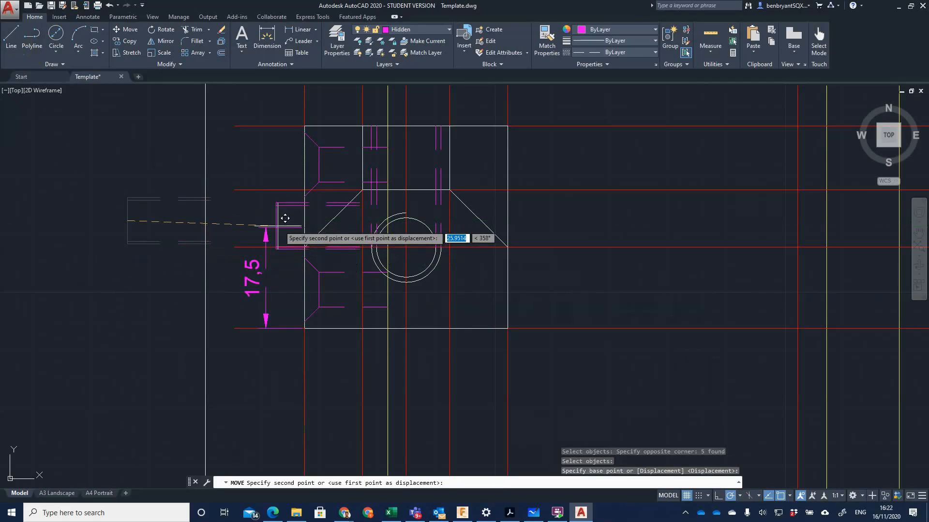
{"action": "left_click", "coordinate": [312, 220]}
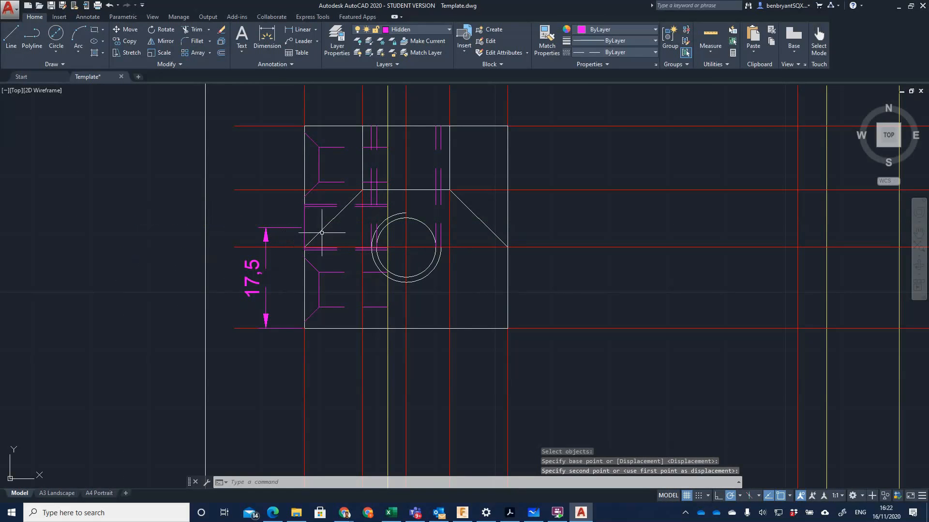
Delete the vertical helper line on the top view's left edge and the 17.5 dimension beside it.
{"action": "key", "text": "Escape"}
{"action": "left_click", "coordinate": [304, 215]}
{"action": "key", "text": "Delete"}
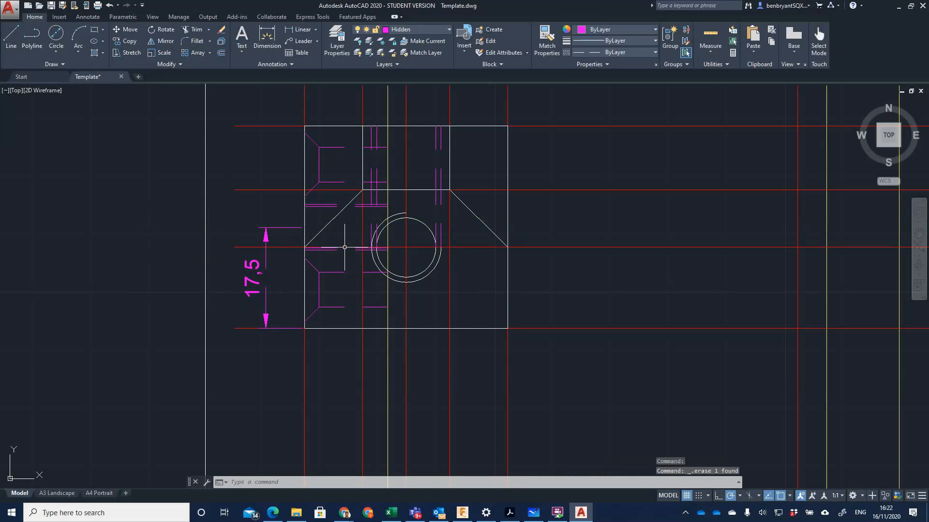
{"action": "left_click", "coordinate": [266, 261]}
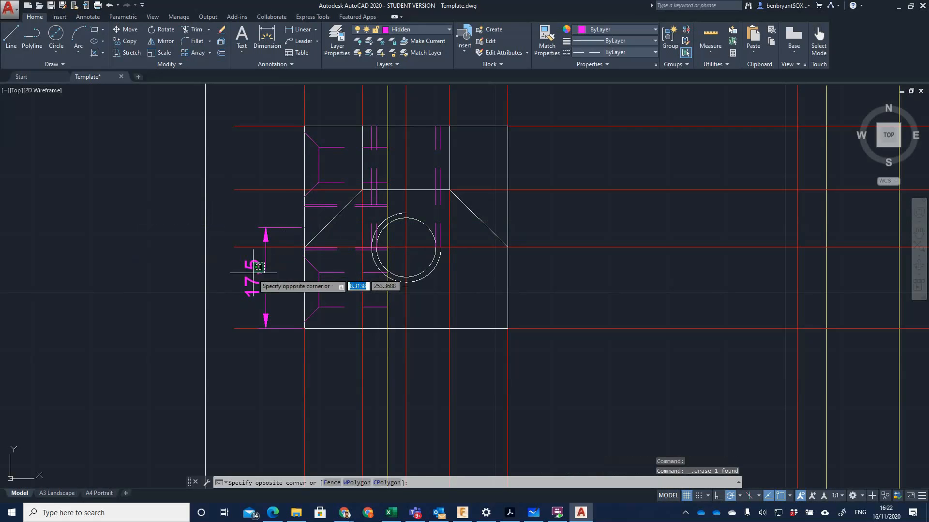
{"action": "left_click", "coordinate": [248, 279]}
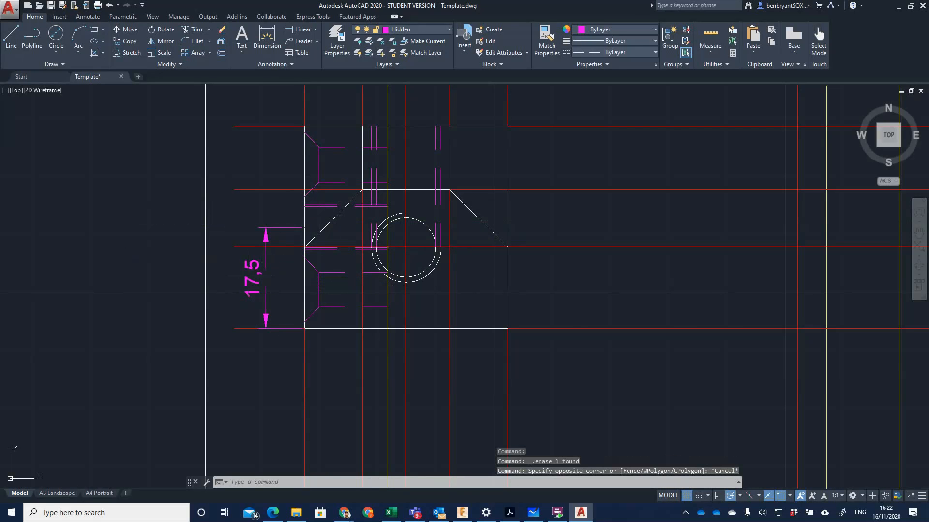
{"action": "key", "text": "Delete"}
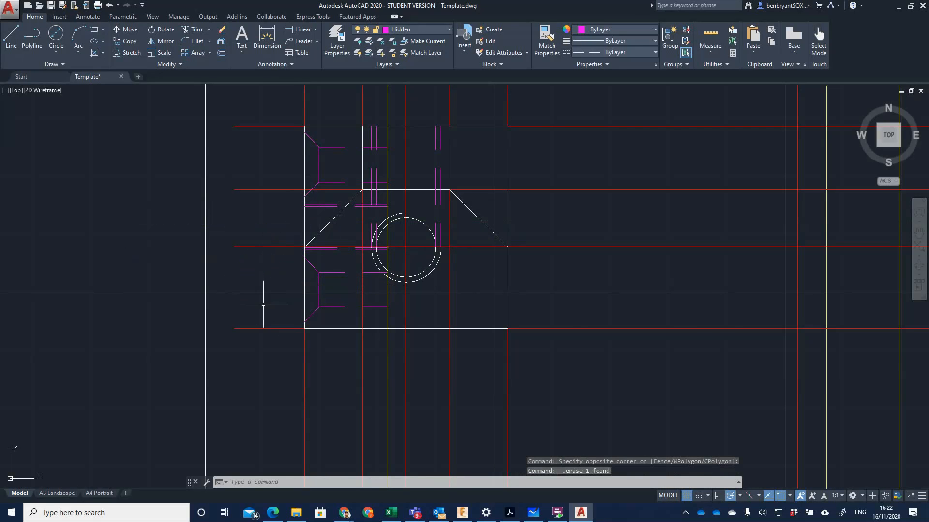
Draw a vertical hidden line along the yellow guide from the top view's bottom edge to its top edge.
{"action": "scroll", "coordinate": [497, 342], "scroll_direction": "down", "scroll_amount": 4}
{"action": "middle_click_drag", "start_coordinate": [502, 357], "coordinate": [343, 175]}
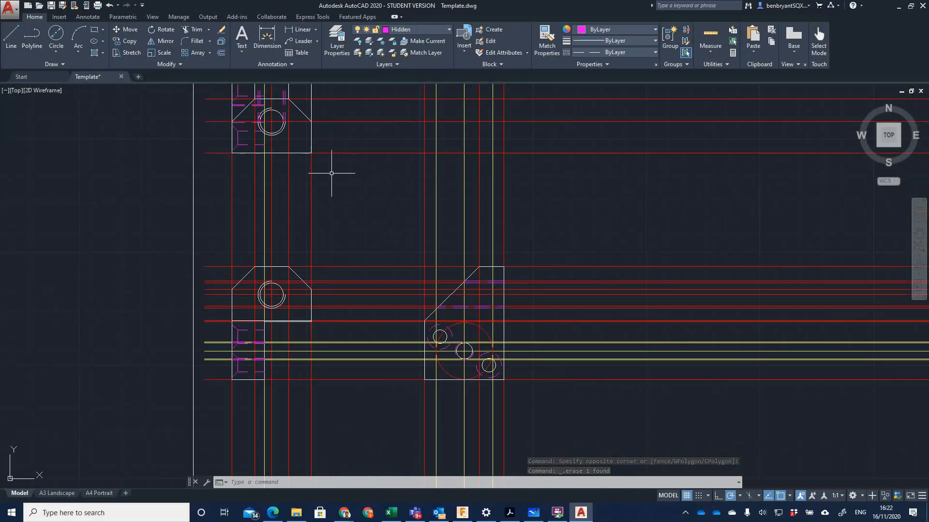
{"action": "middle_click_drag", "start_coordinate": [332, 173], "coordinate": [349, 283]}
{"action": "scroll", "coordinate": [311, 260], "scroll_direction": "up", "scroll_amount": 4}
{"action": "middle_click_drag", "start_coordinate": [284, 239], "coordinate": [310, 301]}
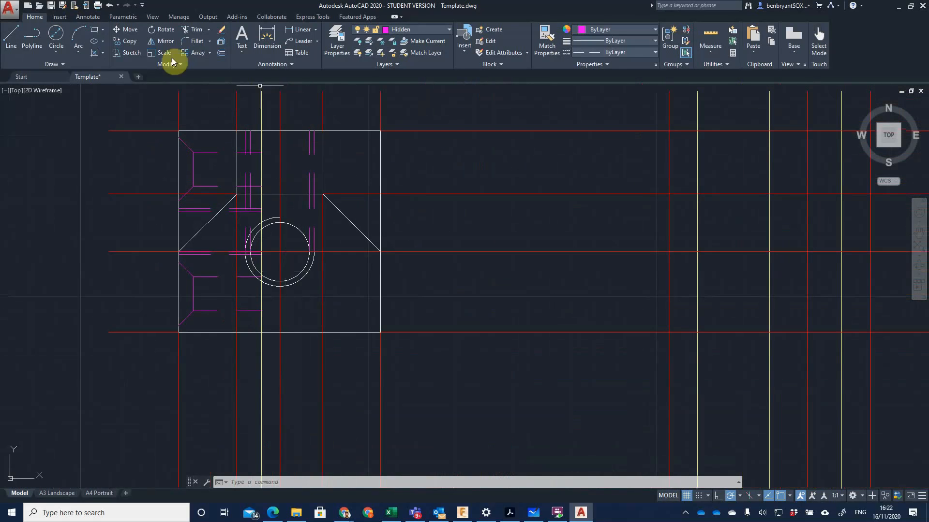
{"action": "left_click", "coordinate": [11, 36]}
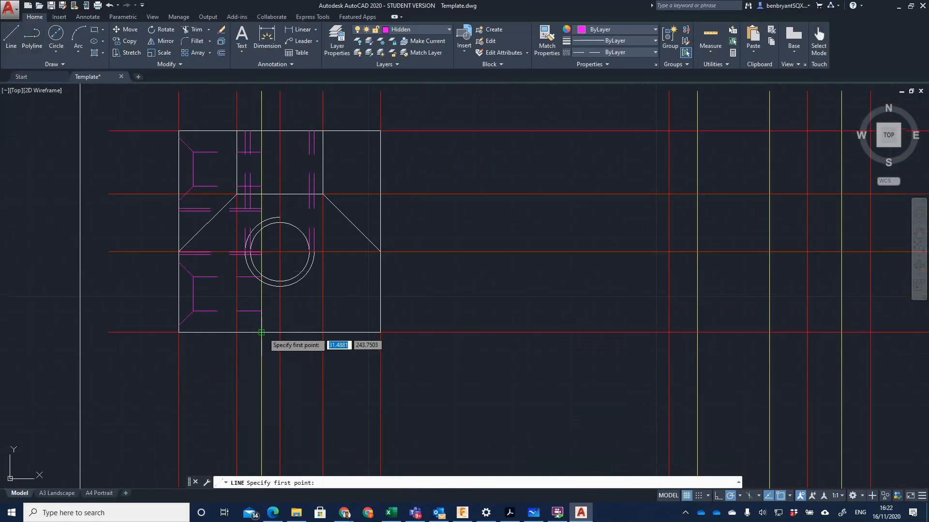
{"action": "left_click", "coordinate": [261, 333]}
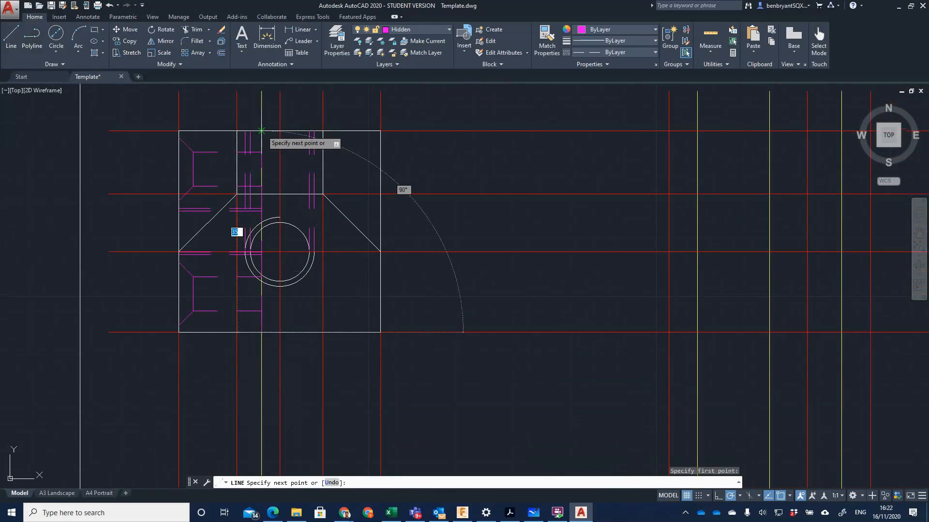
{"action": "left_click", "coordinate": [261, 131]}
{"action": "key", "text": "Escape"}
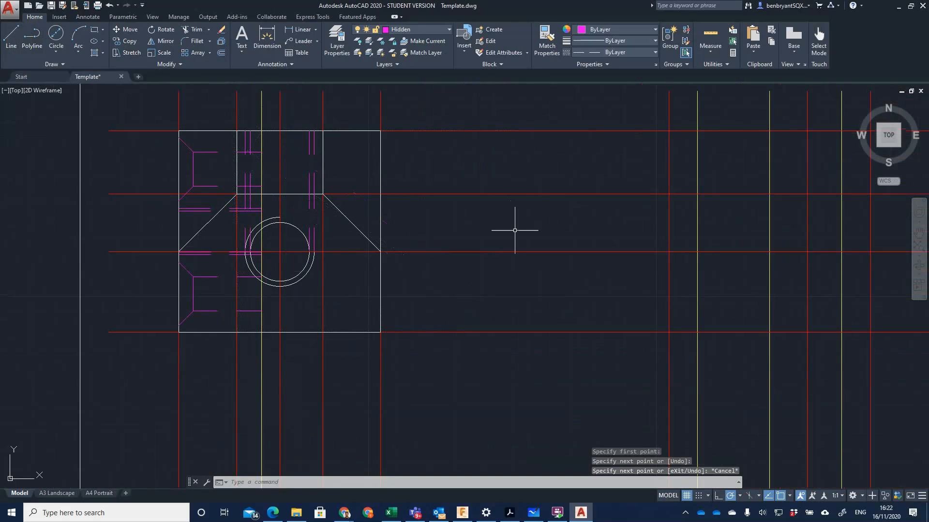
Turn off the Construction layer and inspect the three views without their guide lines.
{"action": "left_click", "coordinate": [420, 30]}
{"action": "left_click", "coordinate": [358, 65]}
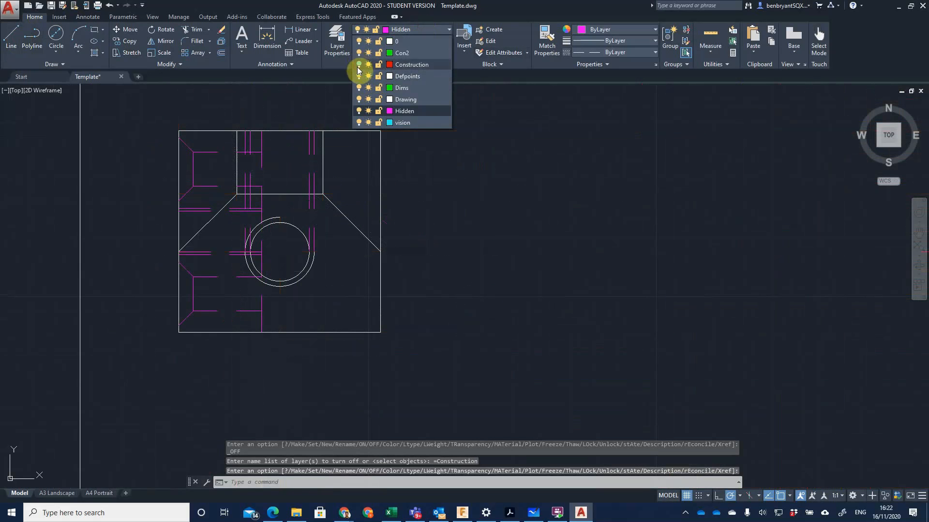
{"action": "scroll", "coordinate": [464, 339], "scroll_direction": "down", "scroll_amount": 5}
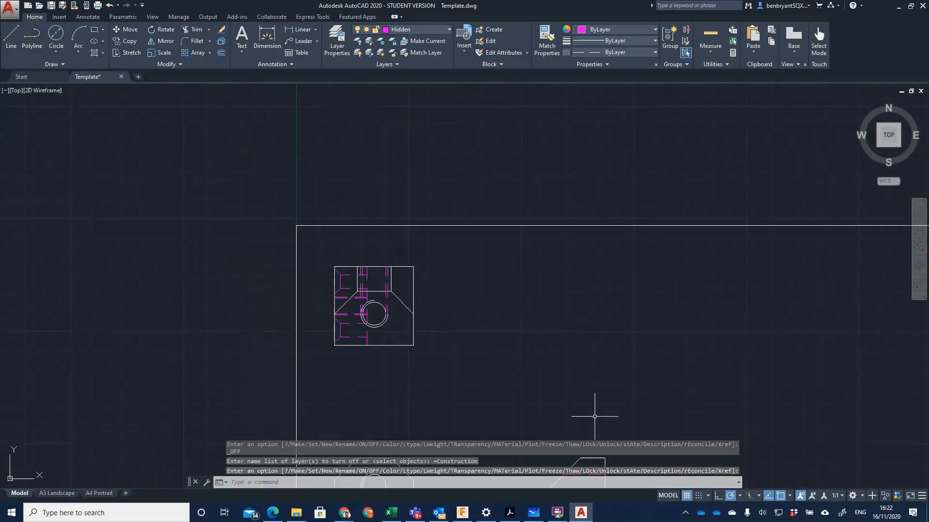
{"action": "scroll", "coordinate": [445, 350], "scroll_direction": "up", "scroll_amount": 2}
{"action": "scroll", "coordinate": [340, 271], "scroll_direction": "up", "scroll_amount": 2}
{"action": "mouse_move", "coordinate": [342, 272]}
{"action": "middle_mouse_down"}
{"action": "mouse_move", "coordinate": [430, 338]}
{"action": "mouse_move", "coordinate": [479, 344]}
{"action": "middle_mouse_up"}
{"action": "scroll", "coordinate": [479, 344], "scroll_direction": "down", "scroll_amount": 2}
{"action": "scroll", "coordinate": [534, 315], "scroll_direction": "up", "scroll_amount": 2}
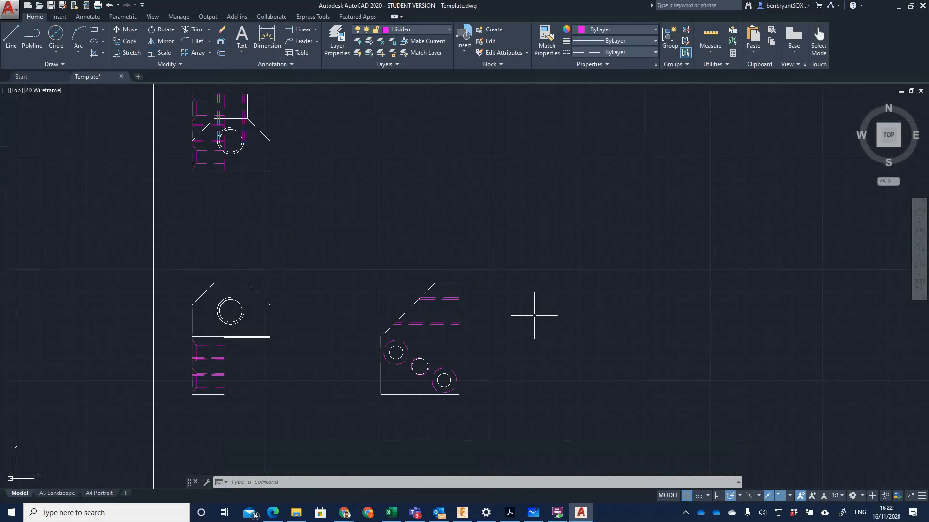
{"action": "scroll", "coordinate": [535, 315], "scroll_direction": "down", "scroll_amount": 2}
{"action": "scroll", "coordinate": [537, 313], "scroll_direction": "up", "scroll_amount": 2}
{"action": "middle_click_drag", "start_coordinate": [530, 287], "coordinate": [530, 299]}
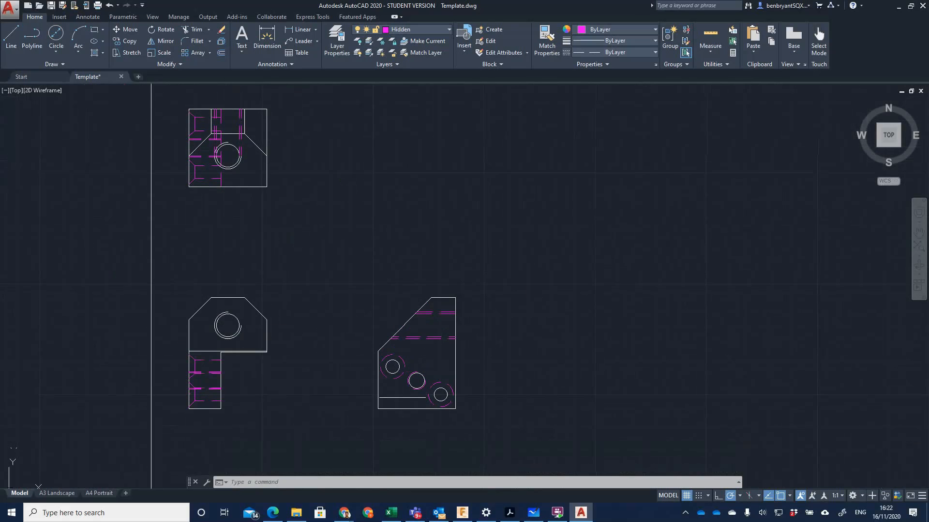
Make the Dims layer current and dimension the top view's overall width above its top edge, with the dimension line offset 10.
{"action": "left_click", "coordinate": [434, 30]}
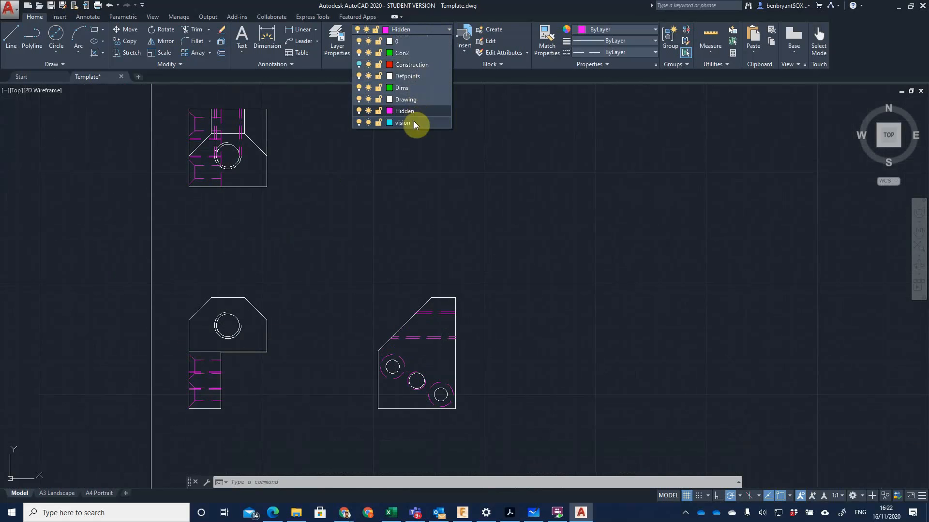
{"action": "left_click", "coordinate": [406, 88]}
{"action": "left_click", "coordinate": [299, 30]}
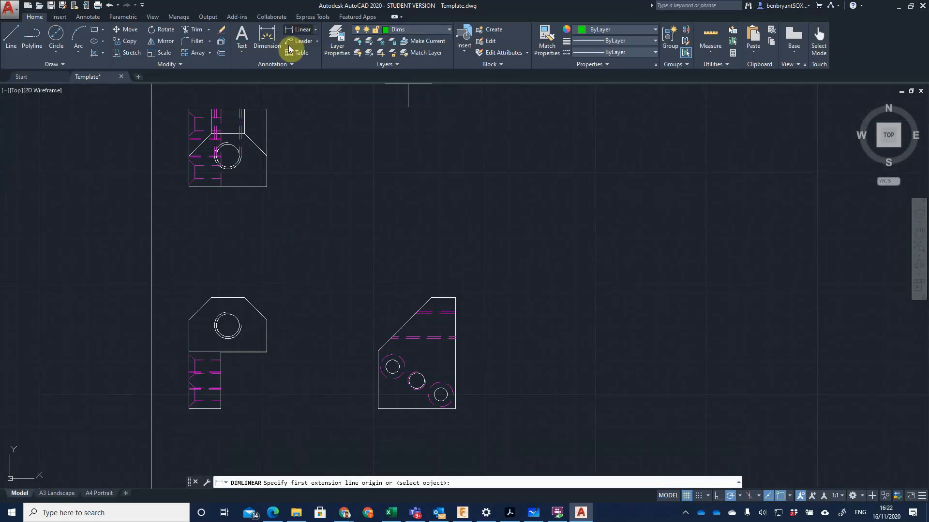
{"action": "left_click", "coordinate": [188, 109]}
{"action": "left_click", "coordinate": [267, 109]}
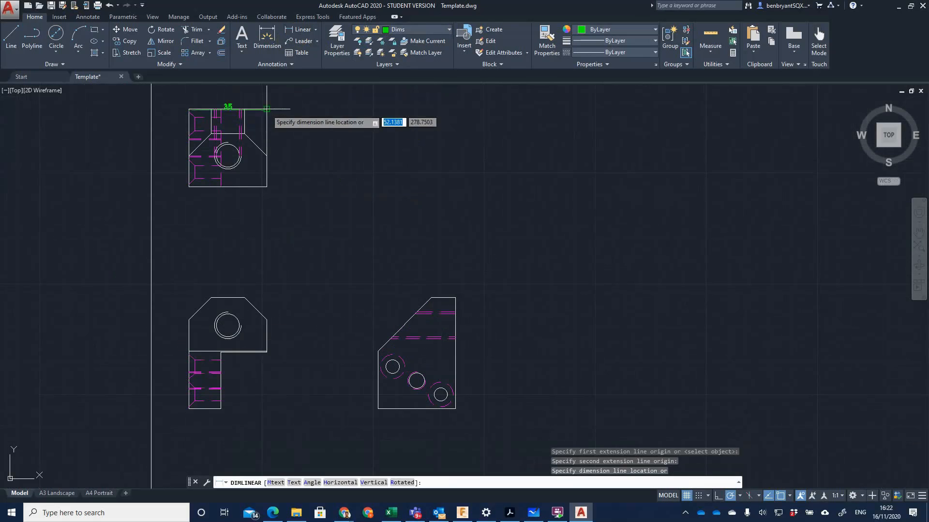
{"action": "type", "text": "10"}
{"action": "key", "text": "Return"}
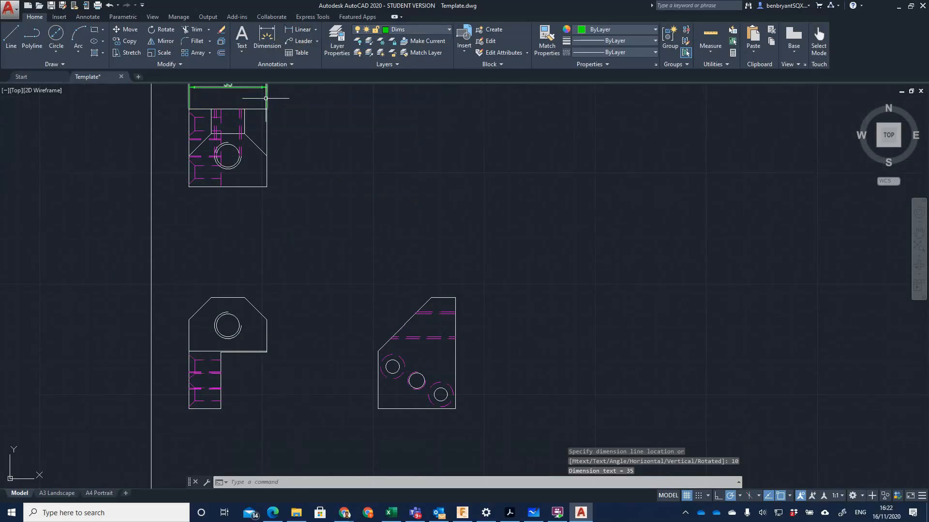
Dimension the side view's overall height beyond its vertical back edge, with the dimension line offset 10.
{"action": "scroll", "coordinate": [265, 98], "scroll_direction": "down", "scroll_amount": 2}
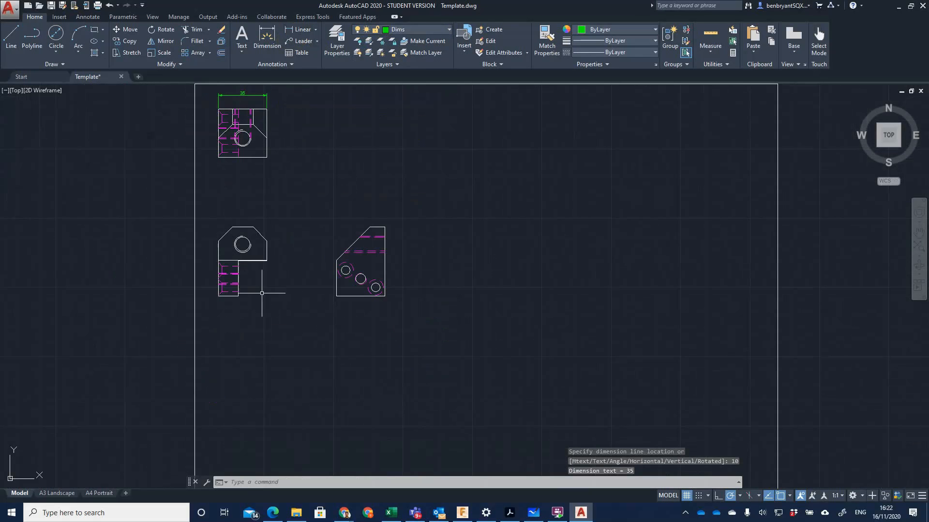
{"action": "key", "text": "Return"}
{"action": "scroll", "coordinate": [254, 257], "scroll_direction": "up", "scroll_amount": 2}
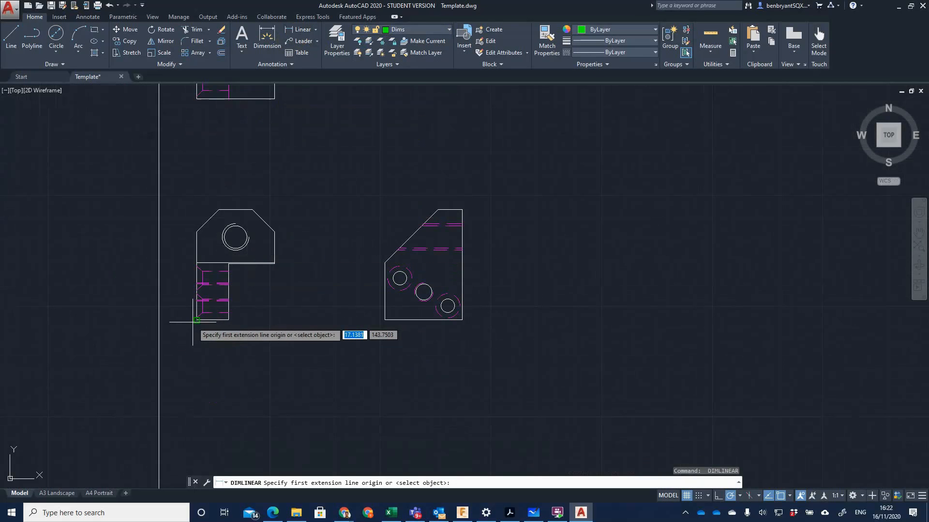
{"action": "left_click", "coordinate": [462, 320]}
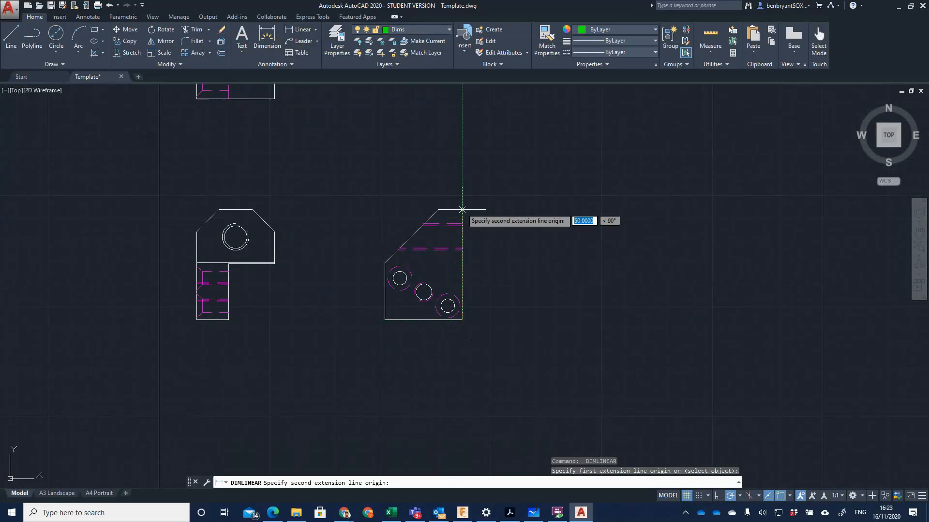
{"action": "left_click", "coordinate": [461, 210]}
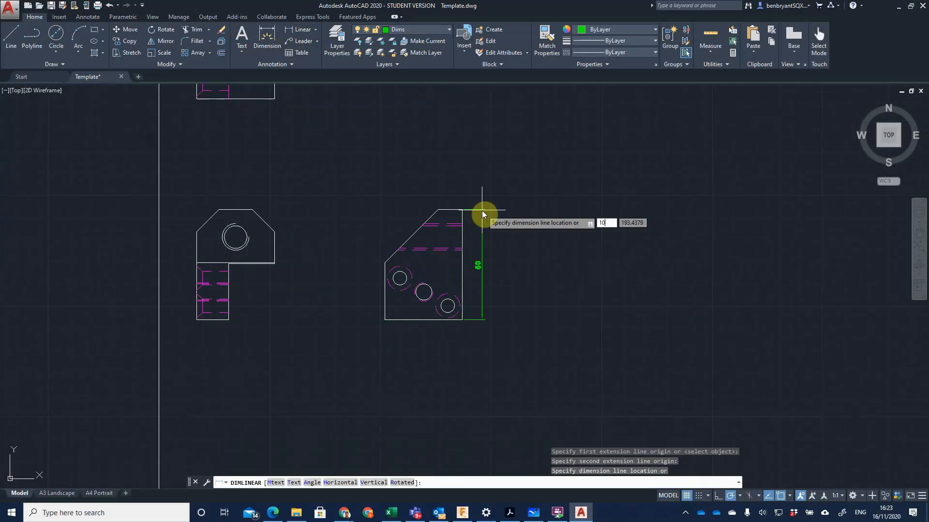
{"action": "key", "text": "Return"}
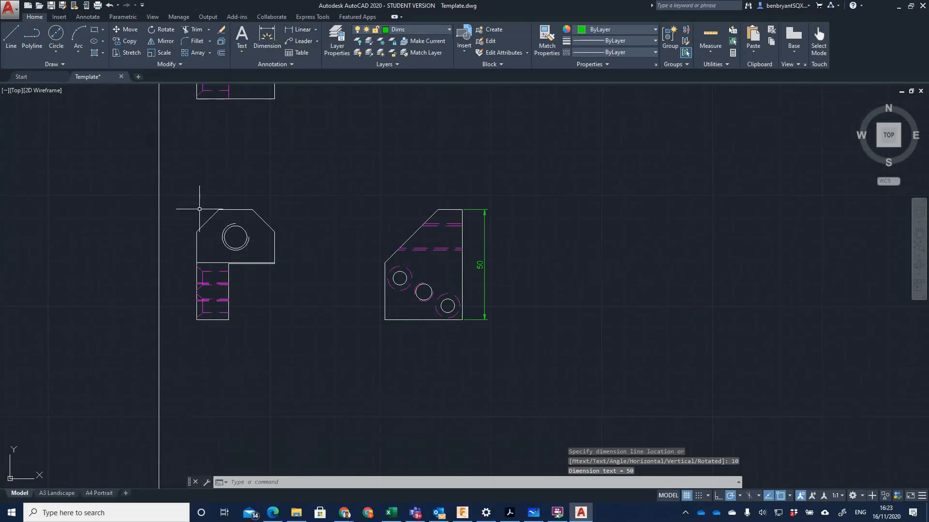
Dimension the horizontal width of the front view's left chamfer above the view, with the dimension line offset 10.
{"action": "key", "text": "Return"}
{"action": "left_click", "coordinate": [198, 231]}
{"action": "left_click", "coordinate": [218, 209]}
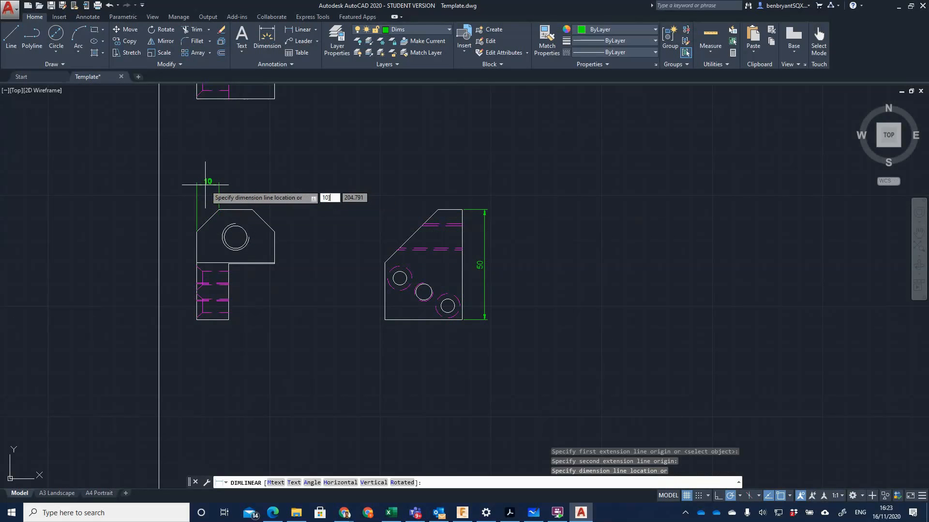
{"action": "type", "text": "10"}
{"action": "key", "text": "Return"}
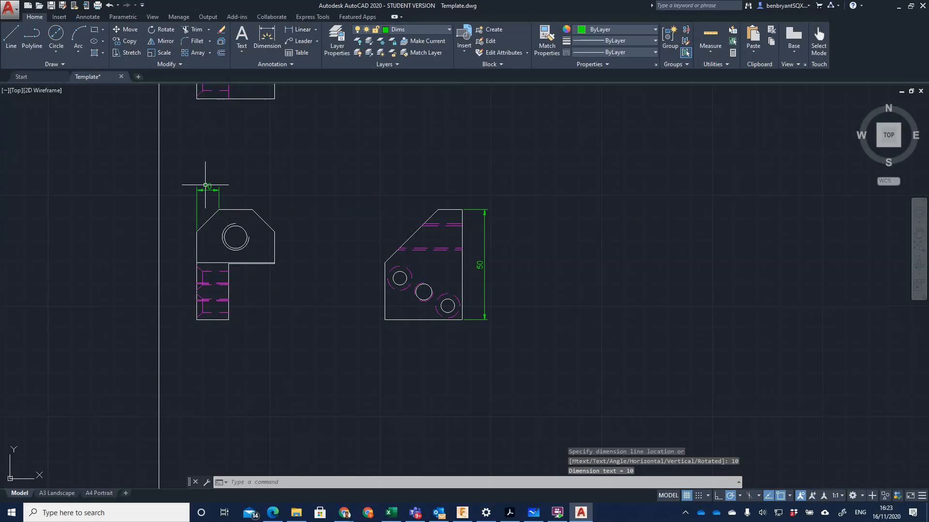
Dimension the front view's flat top edge between the two chamfers, with the dimension line offset 10 above it.
{"action": "scroll", "coordinate": [251, 208], "scroll_direction": "up", "scroll_amount": 2}
{"action": "key", "text": "Return"}
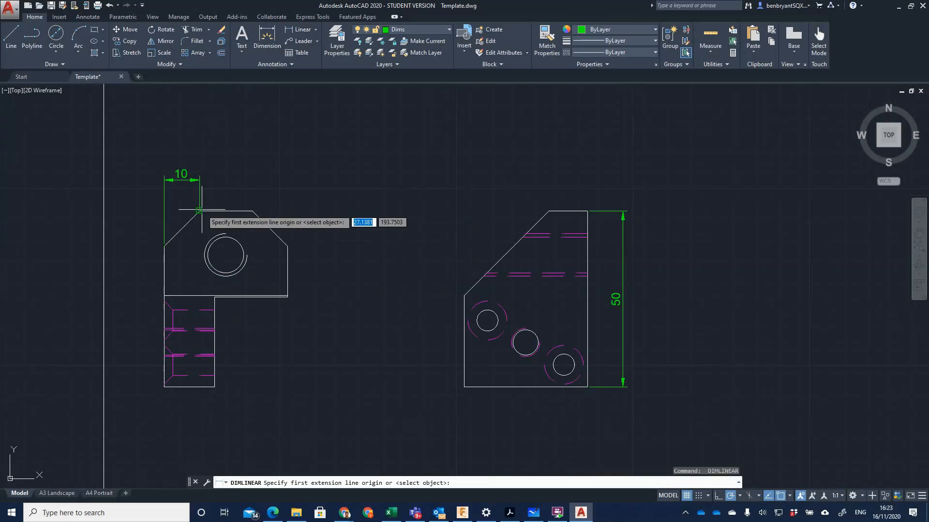
{"action": "left_click", "coordinate": [228, 210]}
{"action": "left_click", "coordinate": [252, 211]}
{"action": "type", "text": "10"}
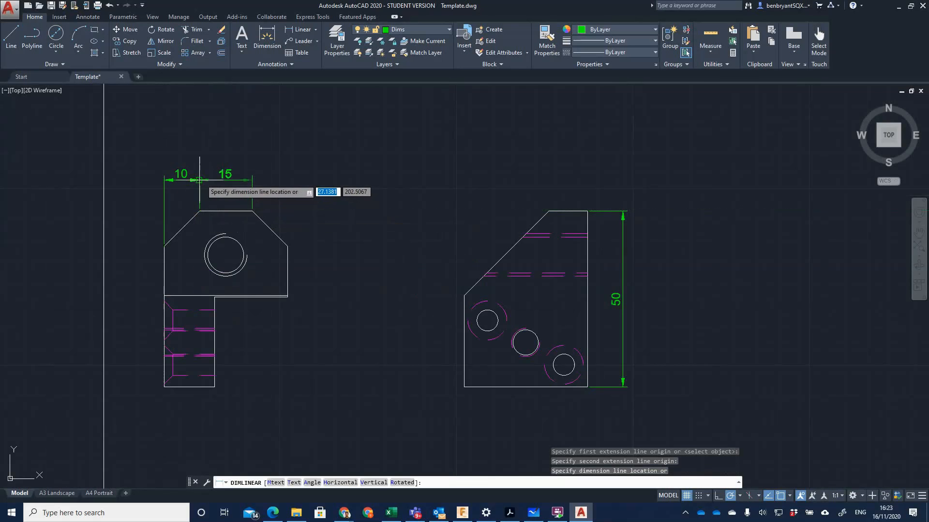
{"action": "key", "text": "Return"}
Dimension the horizontal width of the front view's right chamfer, aligning its dimension line with the neighbouring dimensions.
{"action": "key", "text": "Return"}
{"action": "left_click", "coordinate": [287, 246]}
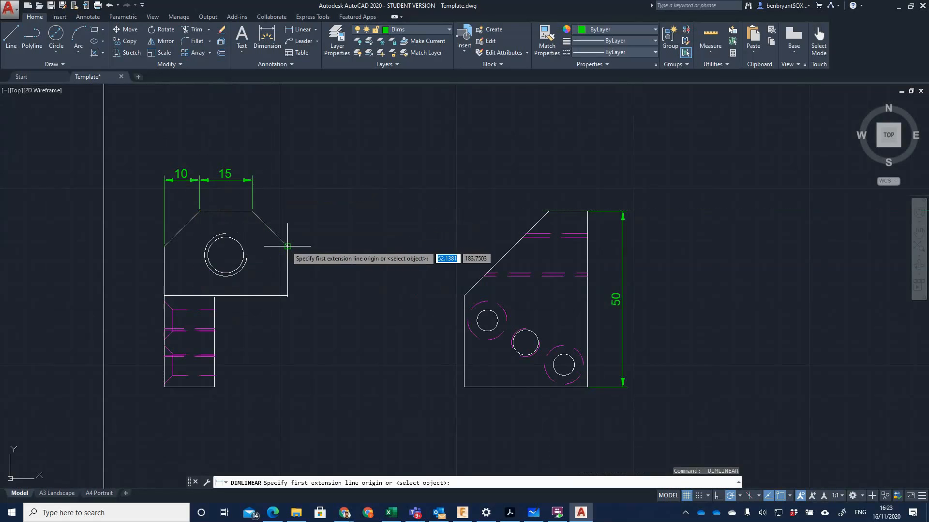
{"action": "left_click", "coordinate": [252, 211]}
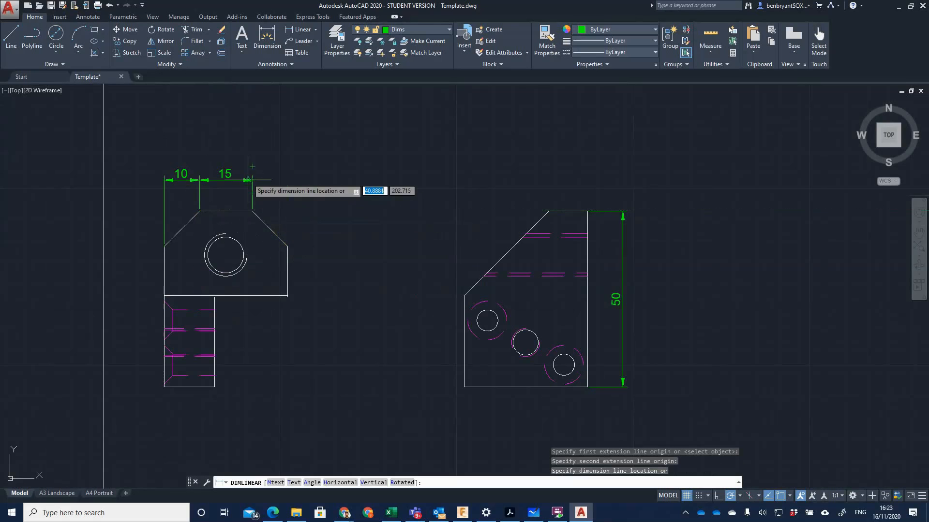
{"action": "left_click", "coordinate": [252, 180]}
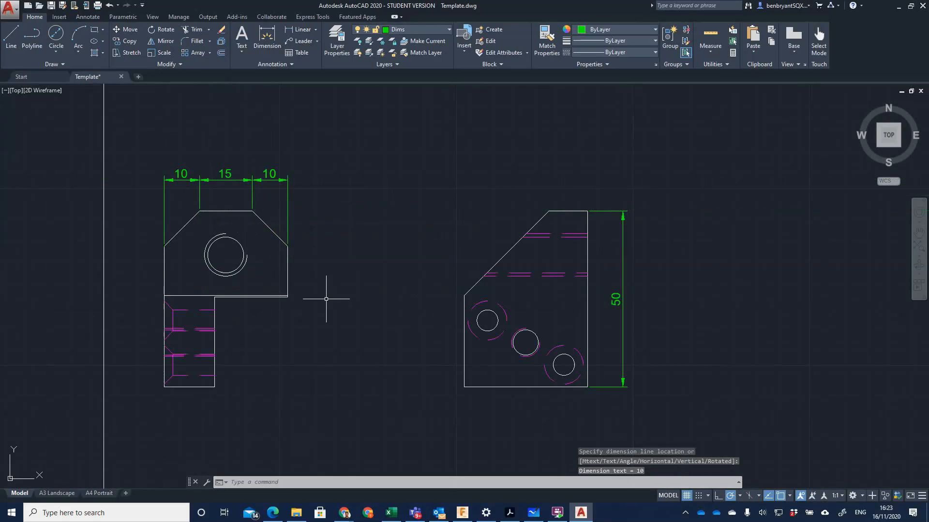
Try to dimension the front view's overhang from the leg's bottom-right corner to the body's lower right corner, offset 10.
{"action": "middle_click_drag", "start_coordinate": [271, 319], "coordinate": [319, 305]}
{"action": "key", "text": "Return"}
{"action": "left_click", "coordinate": [262, 373]}
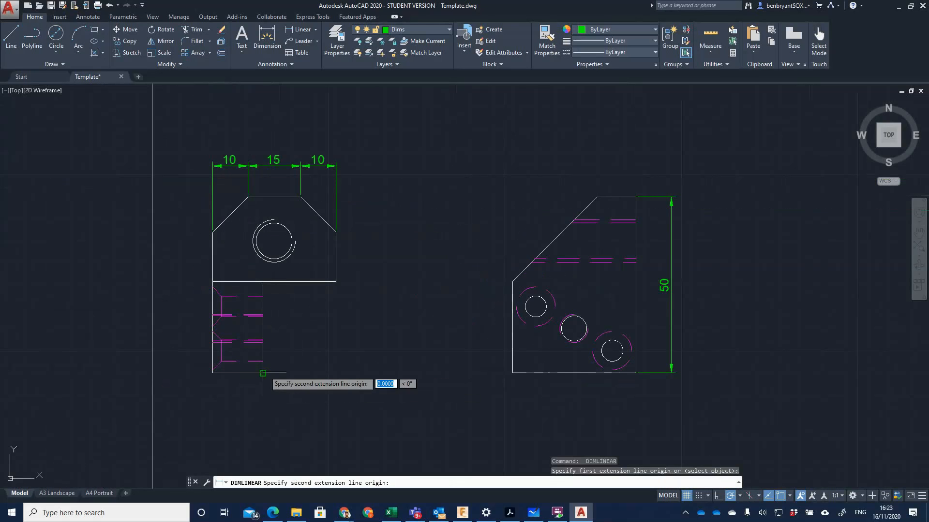
{"action": "left_click", "coordinate": [336, 283]}
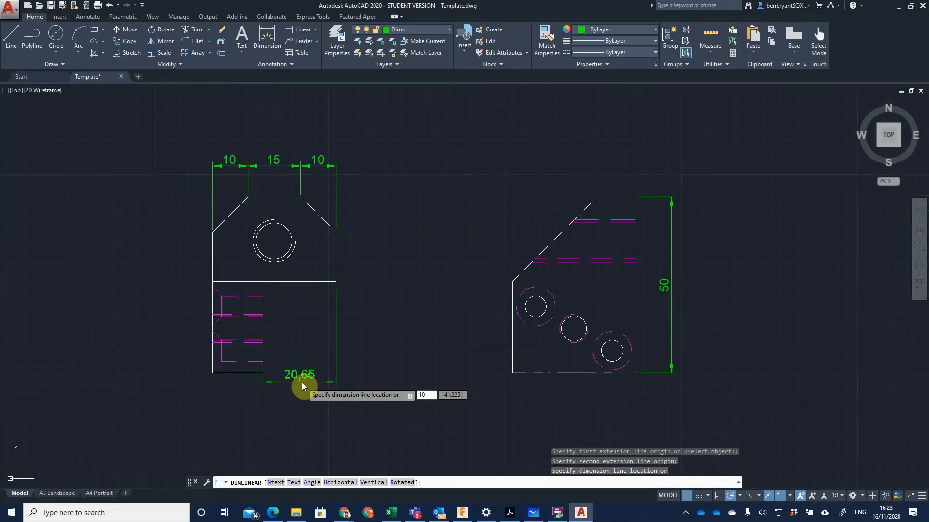
{"action": "type", "text": "10"}
{"action": "key", "text": "Return"}
Delete the misplaced overhang dimension inside the front view's step.
{"action": "left_click", "coordinate": [303, 315]}
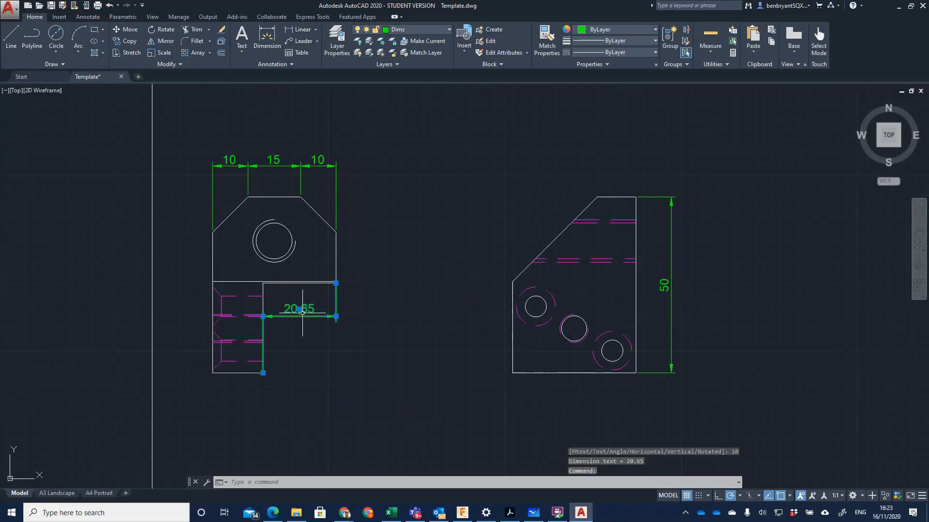
{"action": "left_click", "coordinate": [298, 310]}
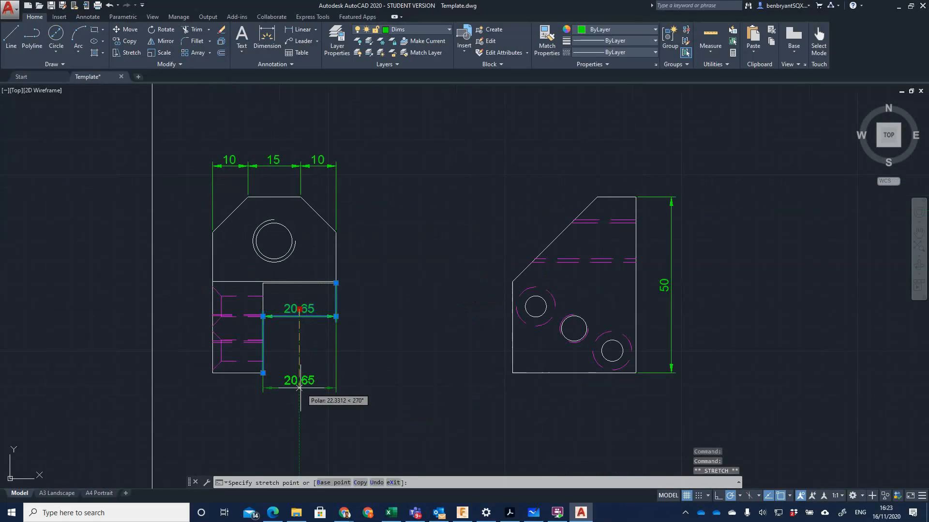
{"action": "key", "text": "Escape"}
{"action": "key", "text": "Delete"}
{"action": "key", "text": "Return"}
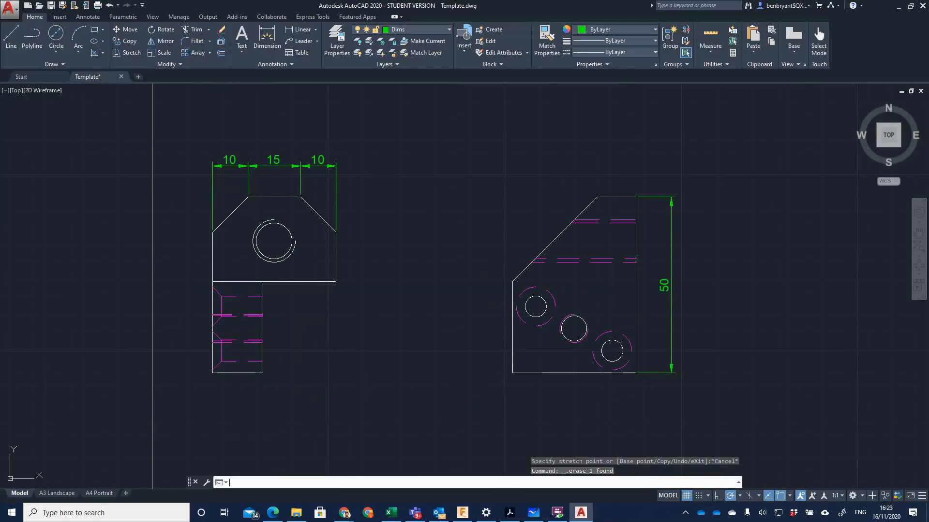
{"action": "key", "text": "Escape"}
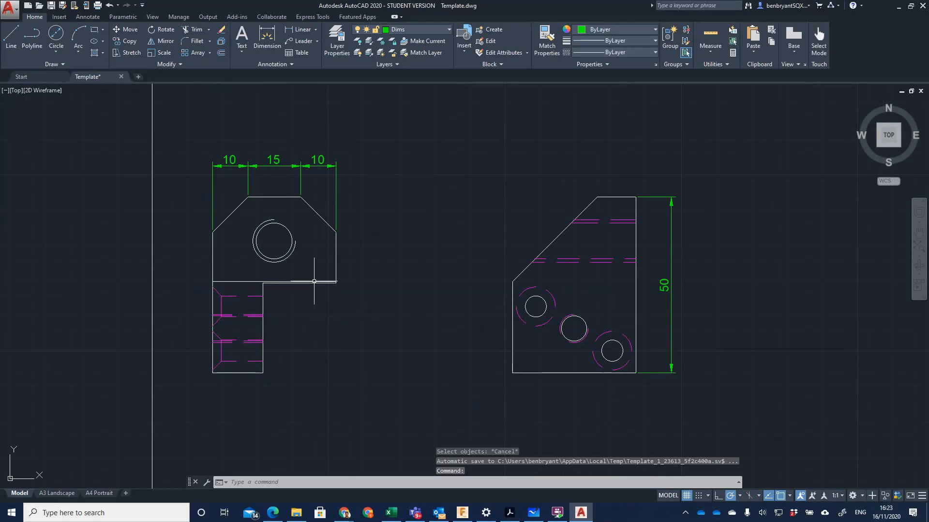
Dimension the front view's overhang from the body's lower right corner to the leg's bottom-right corner, placed 10 below the leg.
{"action": "left_click", "coordinate": [296, 29]}
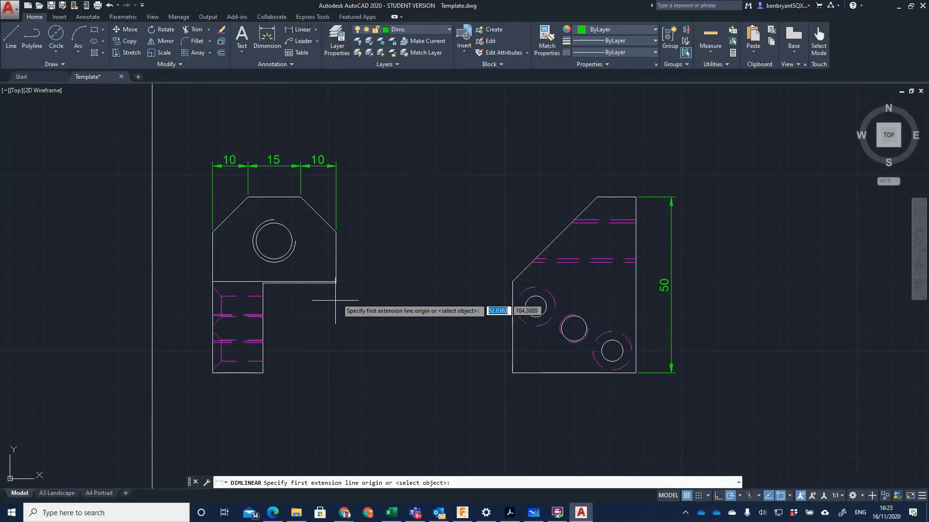
{"action": "left_click", "coordinate": [336, 283]}
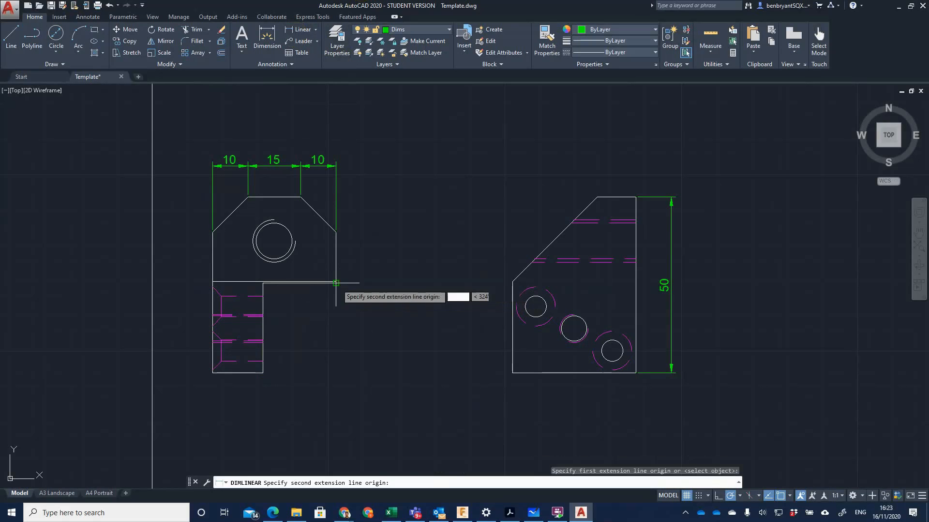
{"action": "left_click", "coordinate": [263, 373]}
{"action": "key", "text": "Return"}
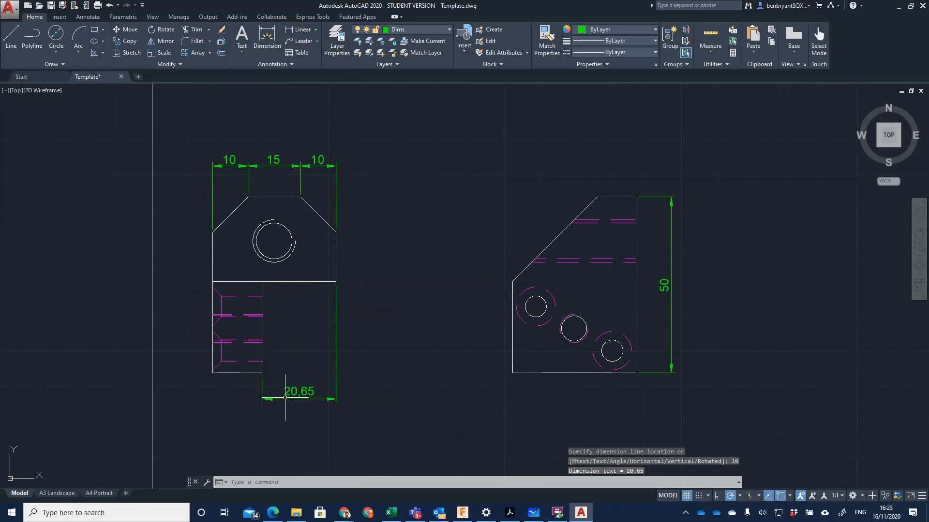
Try to dimension the vertical height of the side view's slope from its lower to upper end, offset 10, and delete it.
{"action": "scroll", "coordinate": [333, 349], "scroll_direction": "down", "scroll_amount": 2}
{"action": "scroll", "coordinate": [298, 381], "scroll_direction": "down", "scroll_amount": 2}
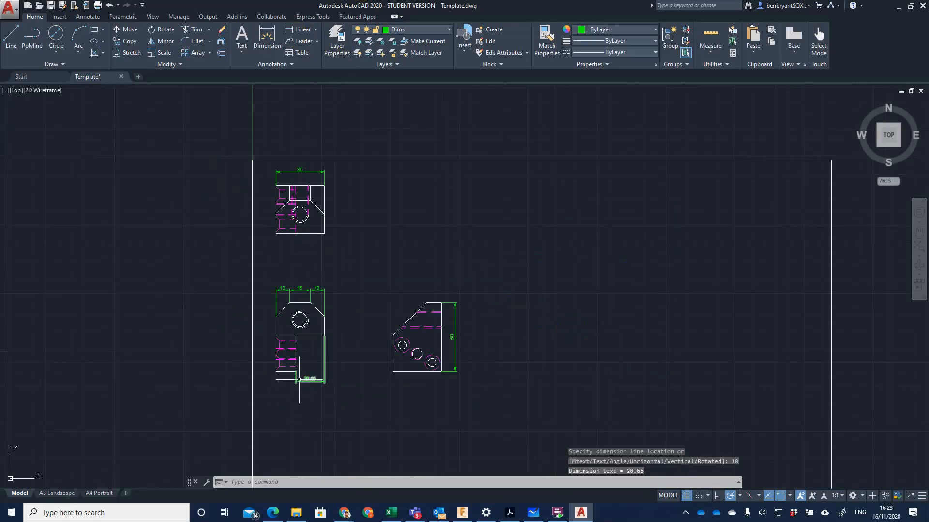
{"action": "scroll", "coordinate": [307, 353], "scroll_direction": "up", "scroll_amount": 2}
{"action": "scroll", "coordinate": [307, 353], "scroll_direction": "down", "scroll_amount": 1}
{"action": "scroll", "coordinate": [314, 355], "scroll_direction": "up", "scroll_amount": 2}
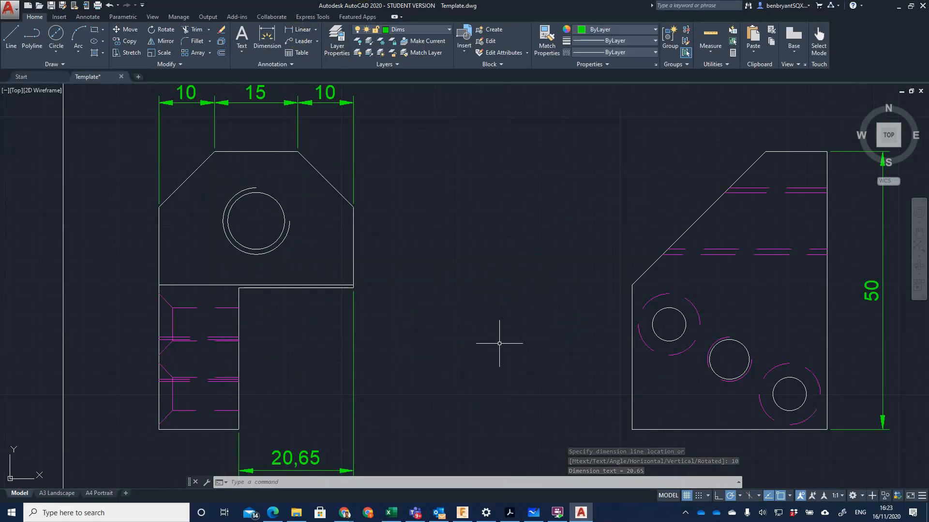
{"action": "key", "text": "Return"}
{"action": "middle_click_drag", "start_coordinate": [499, 343], "coordinate": [350, 372]}
{"action": "left_click", "coordinate": [483, 315]}
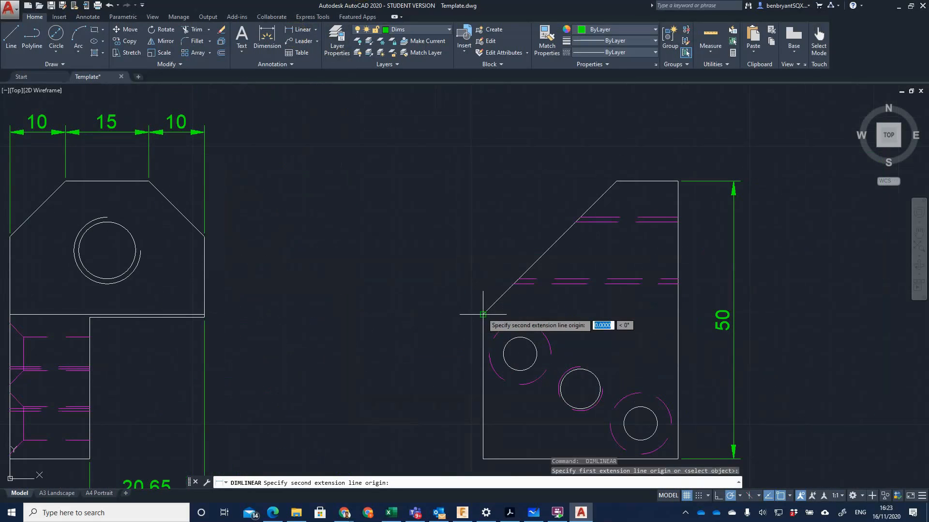
{"action": "left_click", "coordinate": [616, 181]}
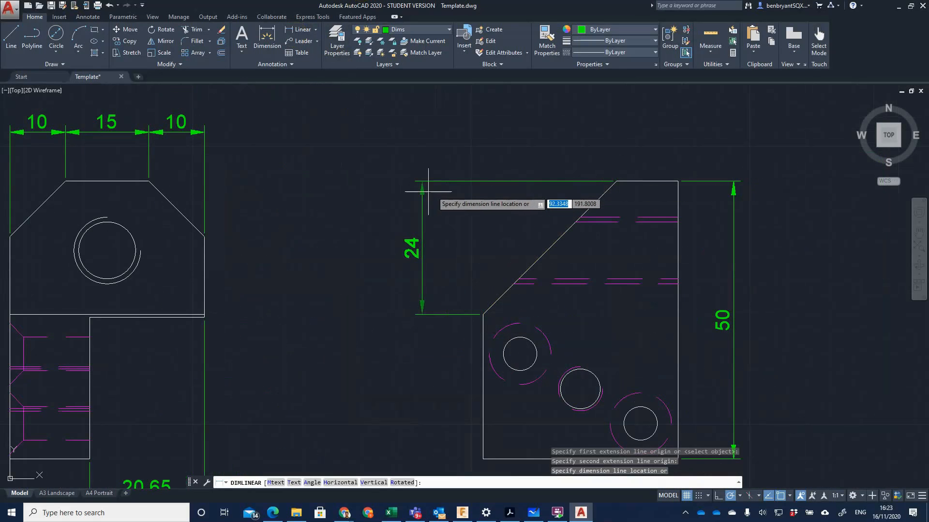
{"action": "key", "text": "Return"}
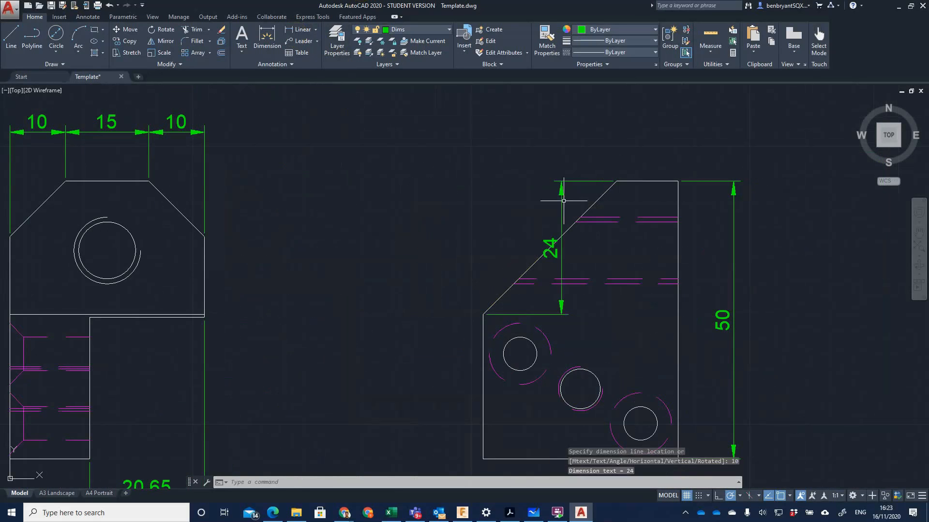
{"action": "key", "text": "Delete"}
{"action": "key", "text": "Return"}
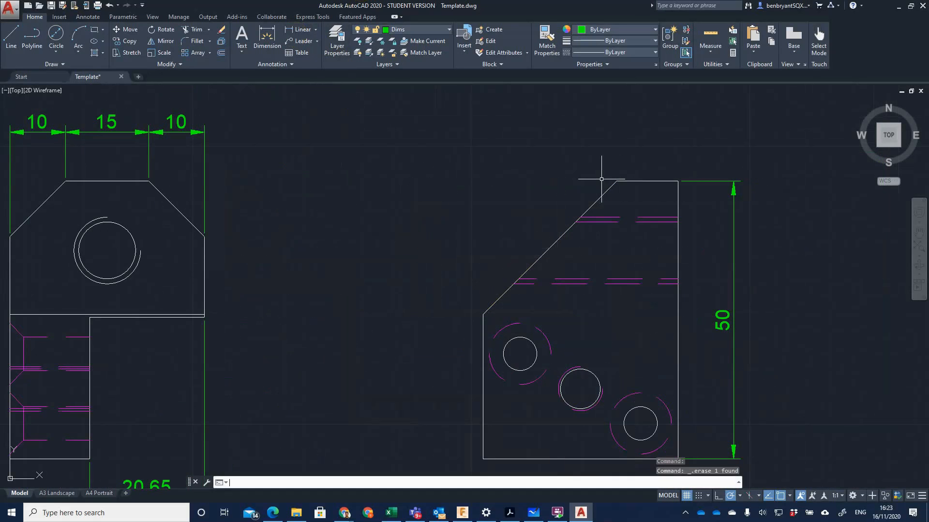
Dimension the vertical height of the side view's slope from its upper to lower end, placed 10 left of the view.
{"action": "left_click", "coordinate": [301, 30]}
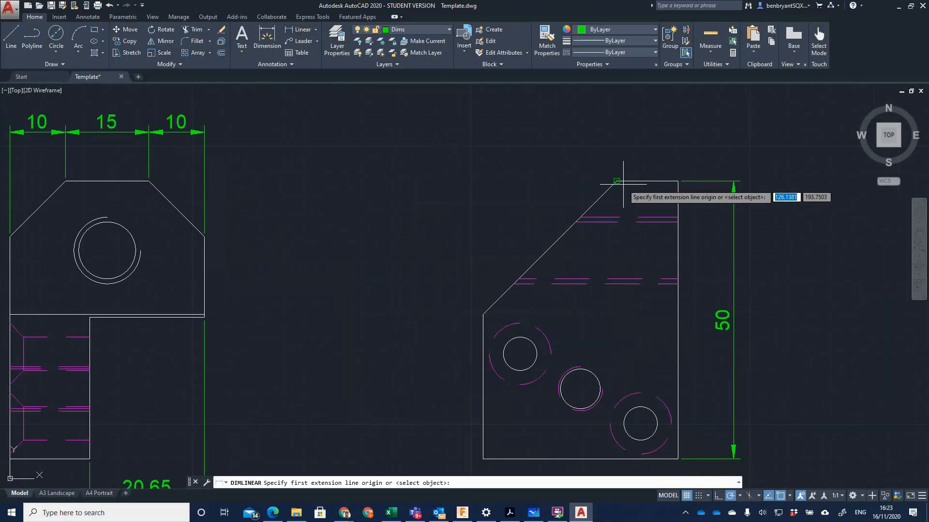
{"action": "left_click", "coordinate": [616, 181]}
{"action": "left_click", "coordinate": [483, 314]}
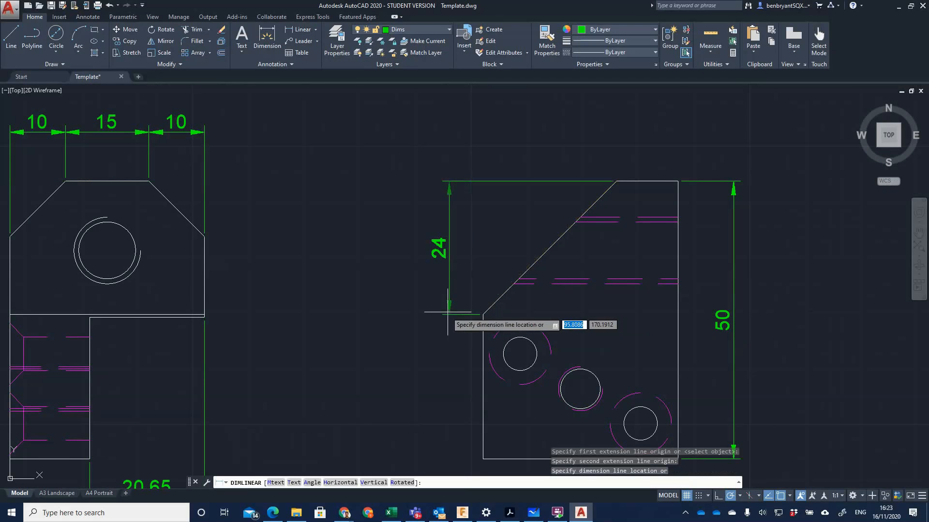
{"action": "type", "text": "10"}
{"action": "key", "text": "Return"}
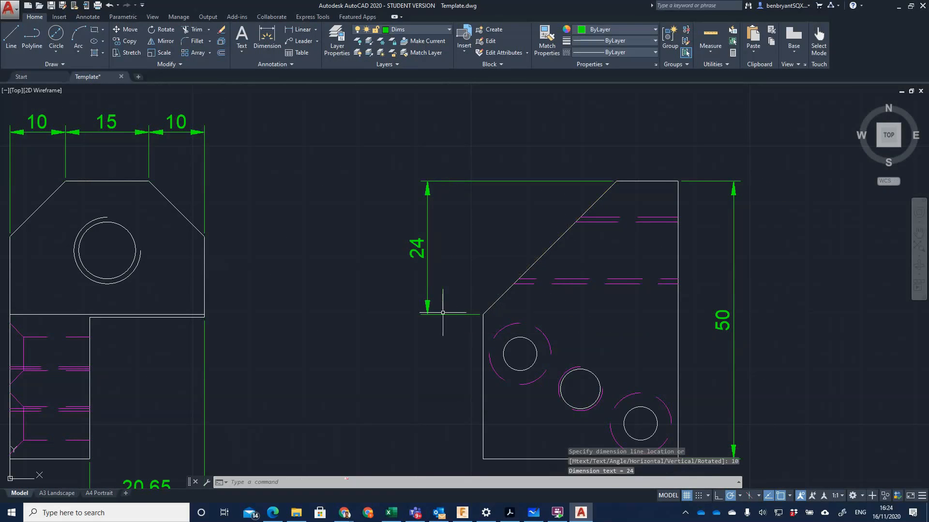
{"action": "key", "text": "Return"}
{"action": "left_click", "coordinate": [482, 314]}
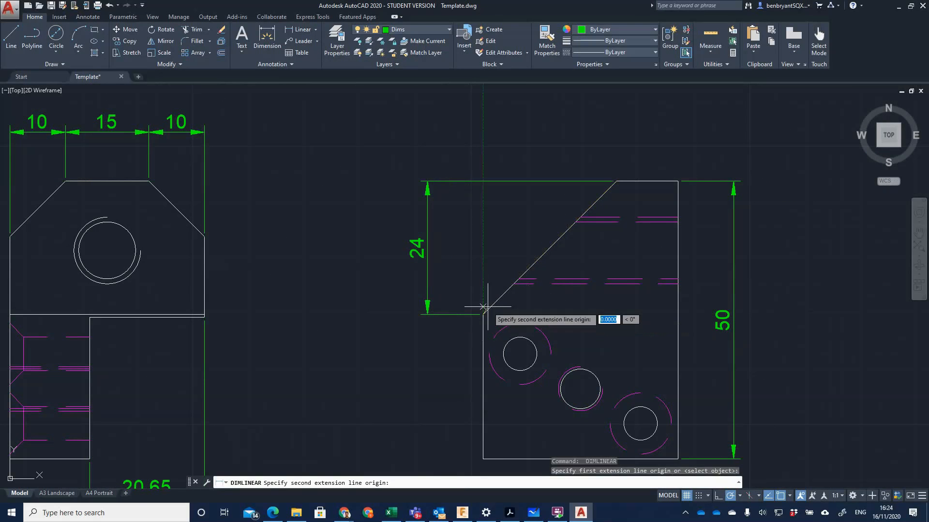
{"action": "left_click", "coordinate": [616, 182]}
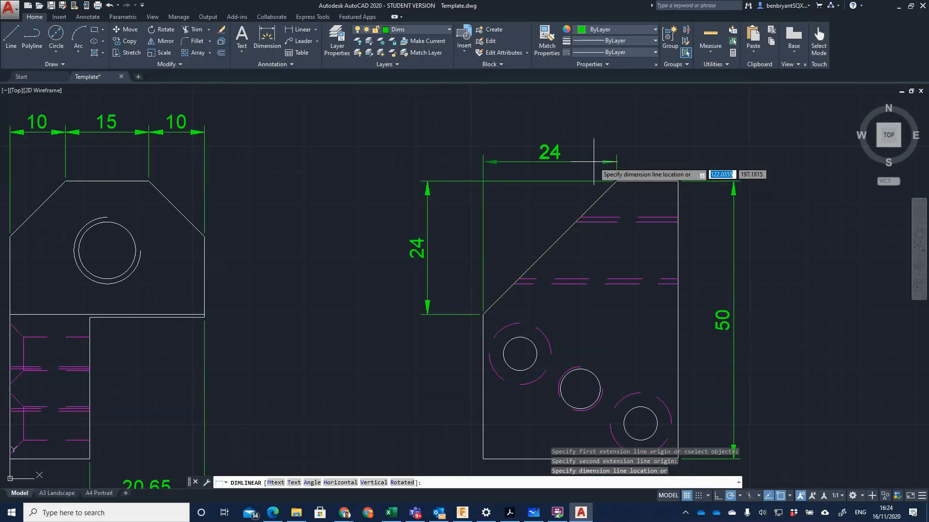
{"action": "key", "text": "Escape"}
Dimension the horizontal length of the side view's slope from its upper to lower end, with the dimension line offset 10.
{"action": "key", "text": "Return"}
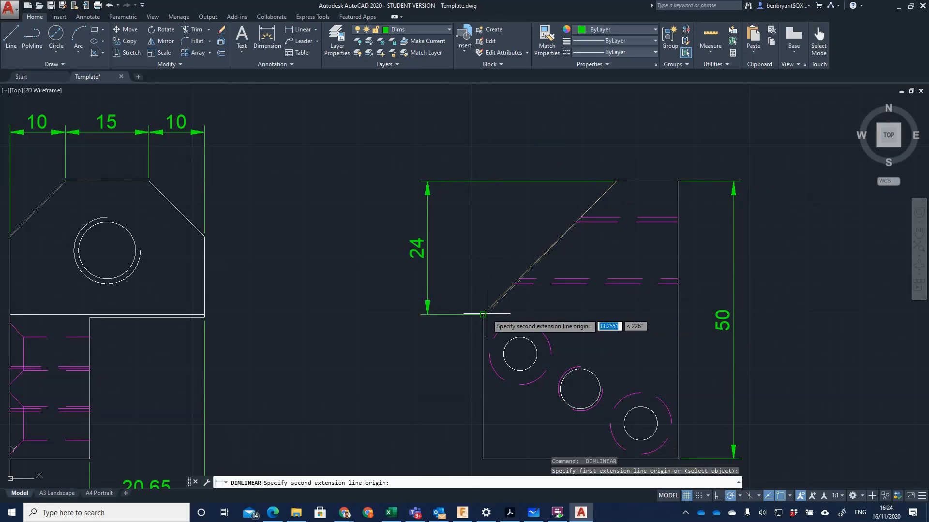
{"action": "left_click", "coordinate": [482, 315]}
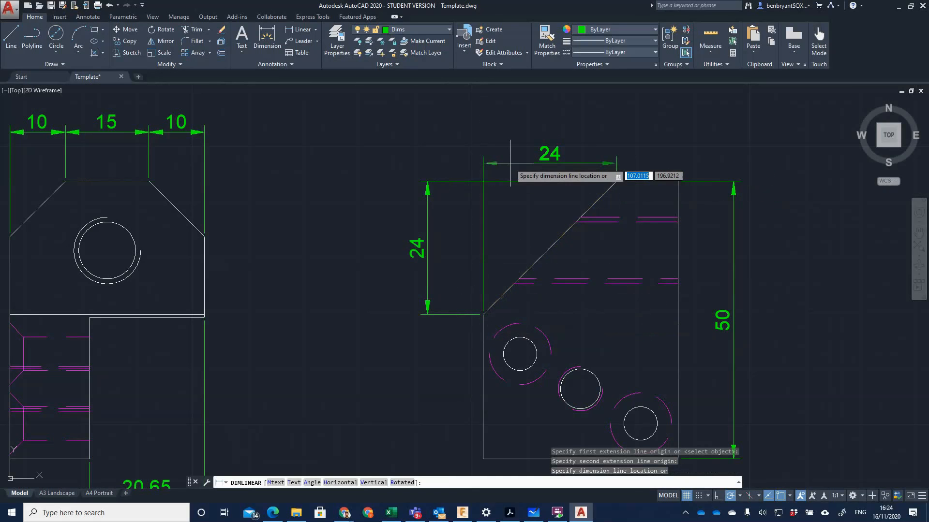
{"action": "key", "text": "Return"}
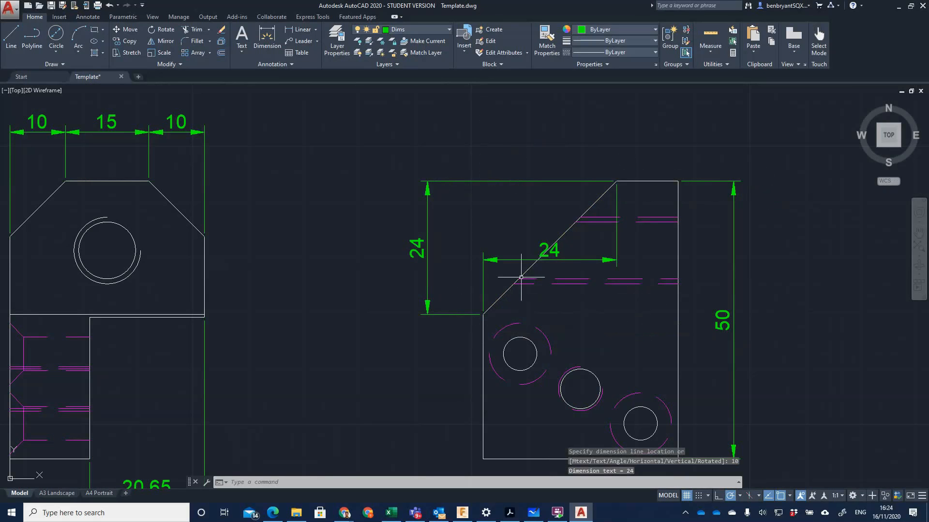
Delete the horizontal slope dimension that runs across the inside of the side view.
{"action": "left_click", "coordinate": [518, 253]}
{"action": "left_click", "coordinate": [519, 252]}
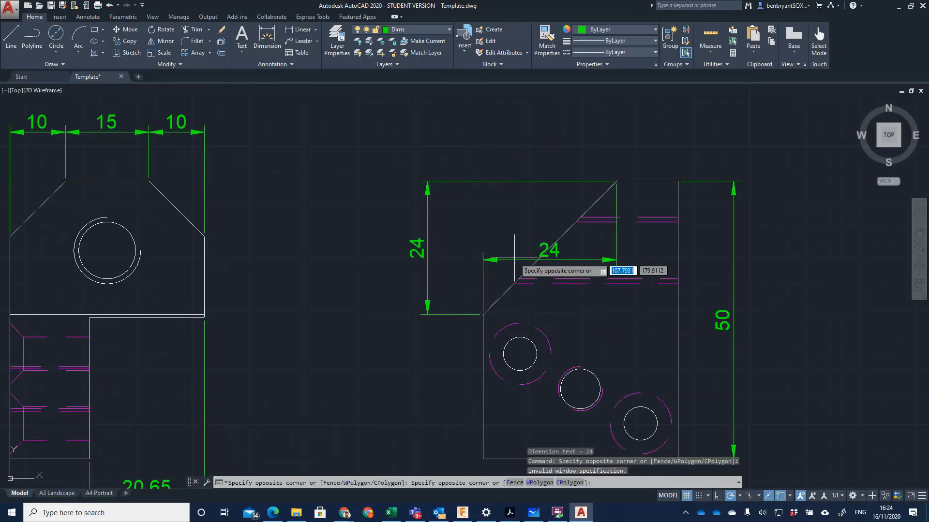
{"action": "left_click", "coordinate": [544, 252]}
{"action": "left_click", "coordinate": [500, 256]}
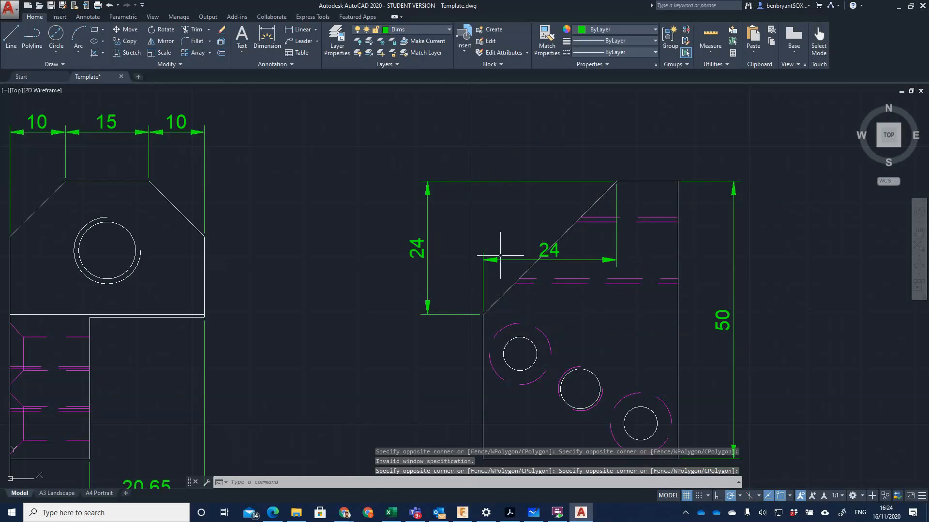
{"action": "left_click", "coordinate": [498, 259]}
{"action": "key", "text": "Delete"}
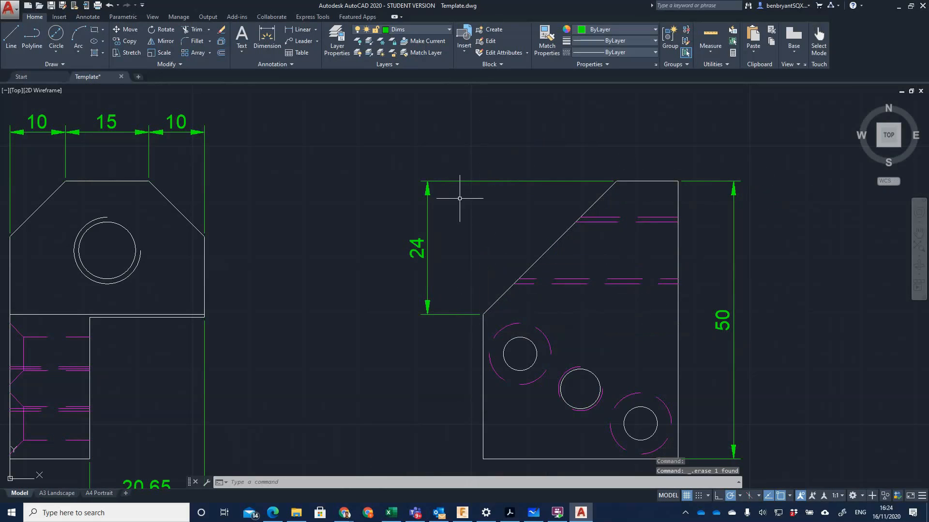
Dimension the horizontal length of the side view's slope from its lower to upper end, placed 10 above the view.
{"action": "left_click", "coordinate": [297, 38]}
{"action": "left_click", "coordinate": [483, 314]}
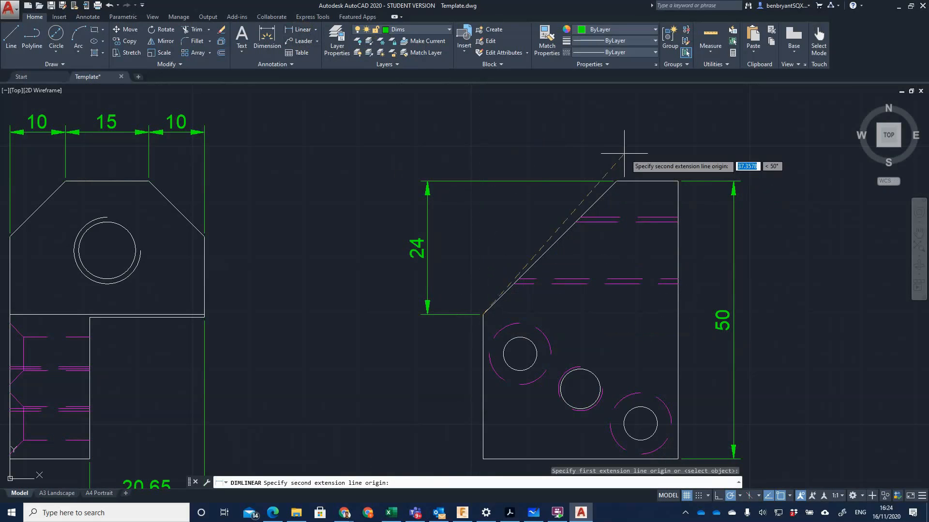
{"action": "left_click", "coordinate": [614, 180]}
{"action": "type", "text": "1"}
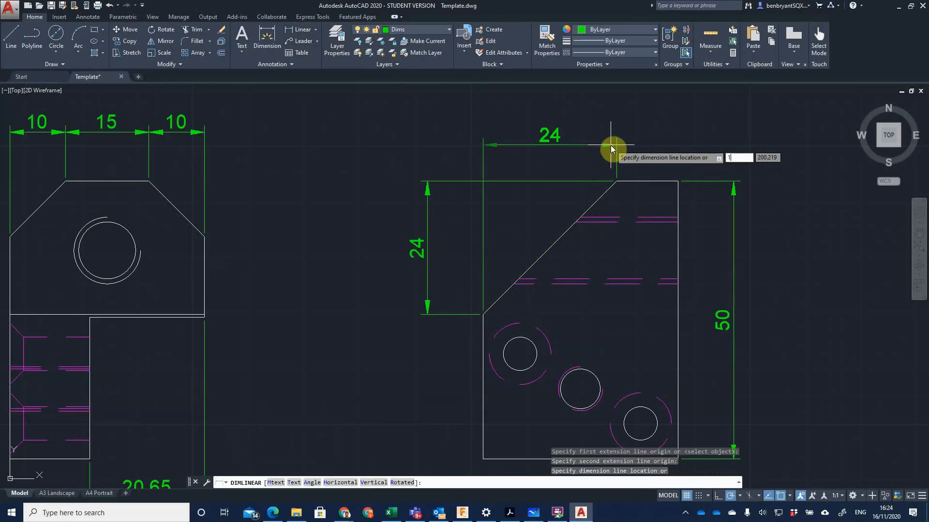
{"action": "type", "text": "0"}
{"action": "key", "text": "Return"}
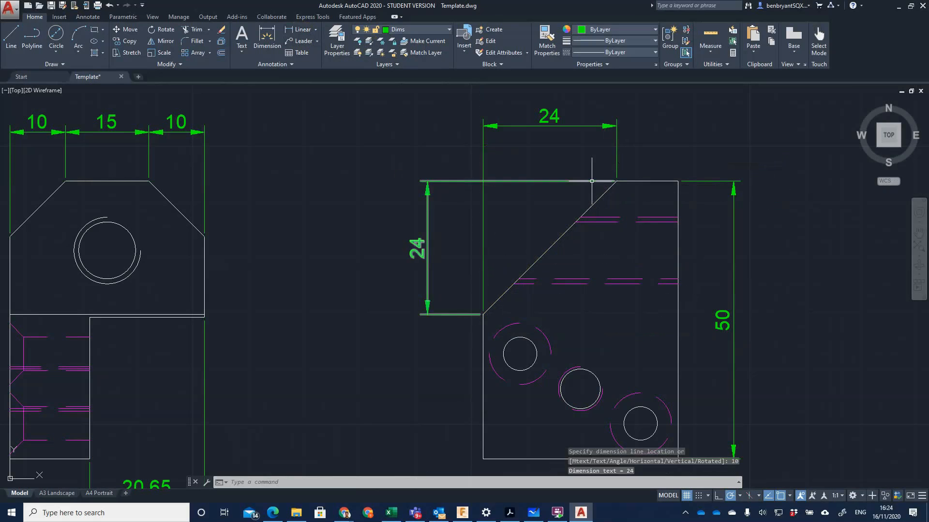
Shorten the upper extension line of the slope's vertical dimension so its origin aligns with the side view's left edge.
{"action": "left_click", "coordinate": [621, 181]}
{"action": "left_click", "coordinate": [616, 181]}
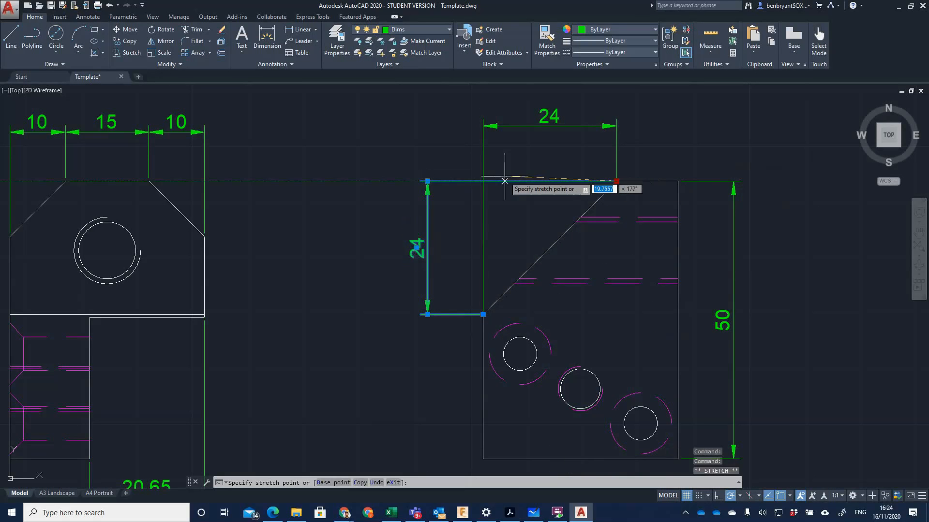
{"action": "left_click", "coordinate": [483, 180]}
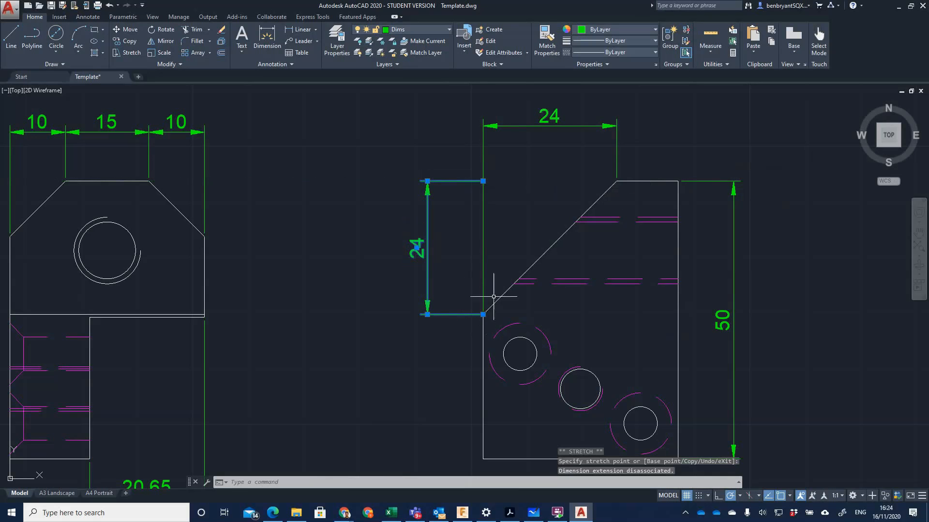
{"action": "key", "text": "Escape"}
Shorten the left extension line of the slope's horizontal dimension so its origin is level with the side view's top edge.
{"action": "left_click", "coordinate": [483, 305]}
{"action": "left_click", "coordinate": [482, 314]}
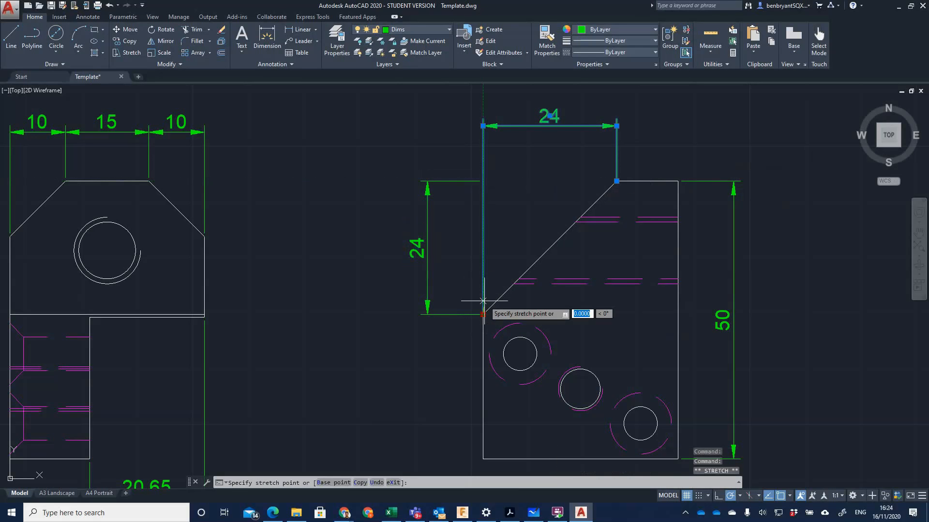
{"action": "left_click", "coordinate": [482, 180]}
{"action": "key", "text": "Escape"}
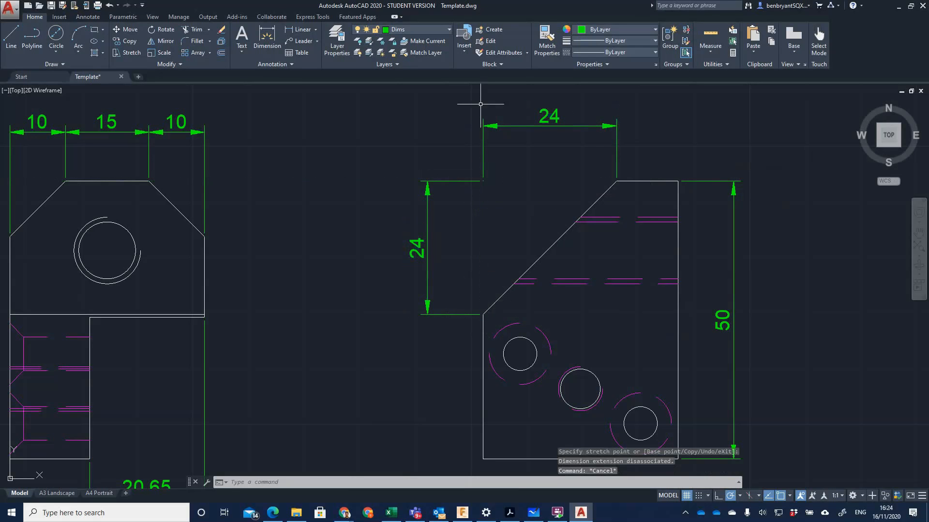
Dimension the middle hole centre's height from the side view's left edge down to its bottom-left corner, placed 10 left of the view.
{"action": "middle_click_drag", "start_coordinate": [606, 316], "coordinate": [508, 206]}
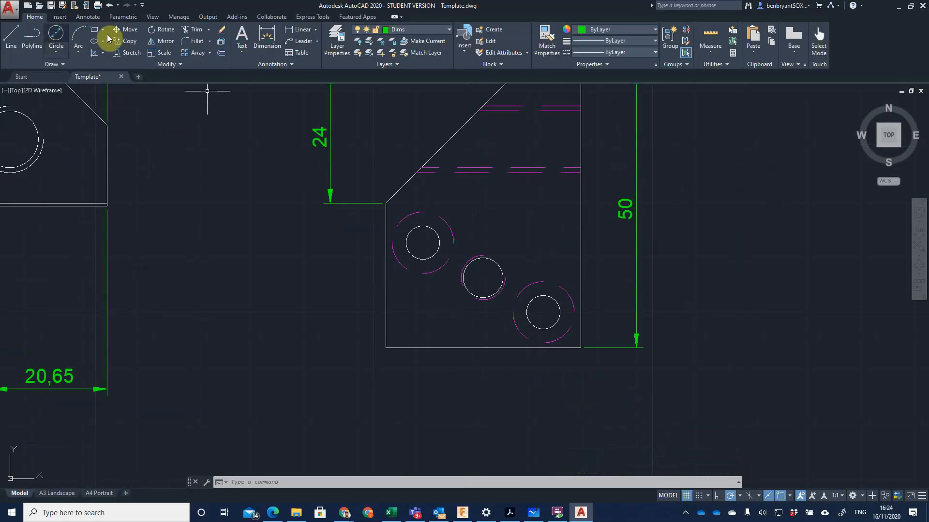
{"action": "left_click", "coordinate": [300, 30]}
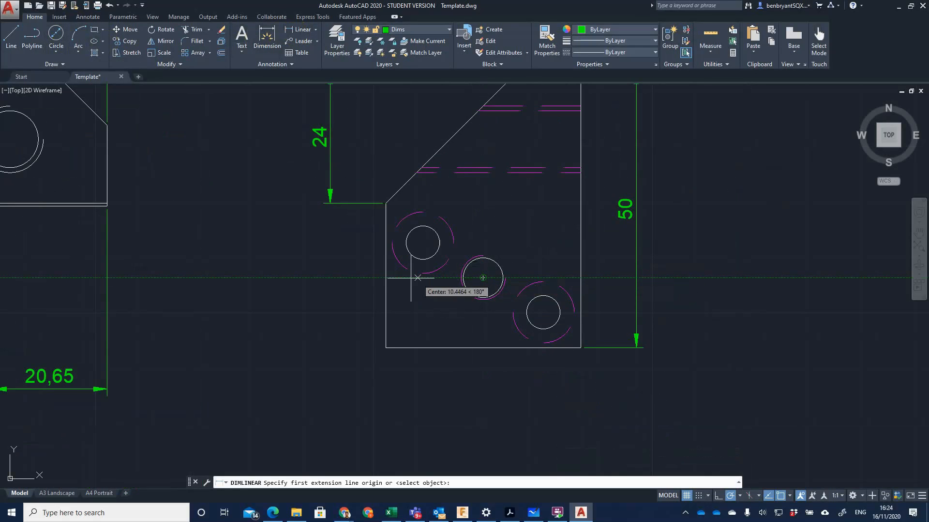
{"action": "left_click", "coordinate": [385, 278]}
{"action": "left_click", "coordinate": [385, 348]}
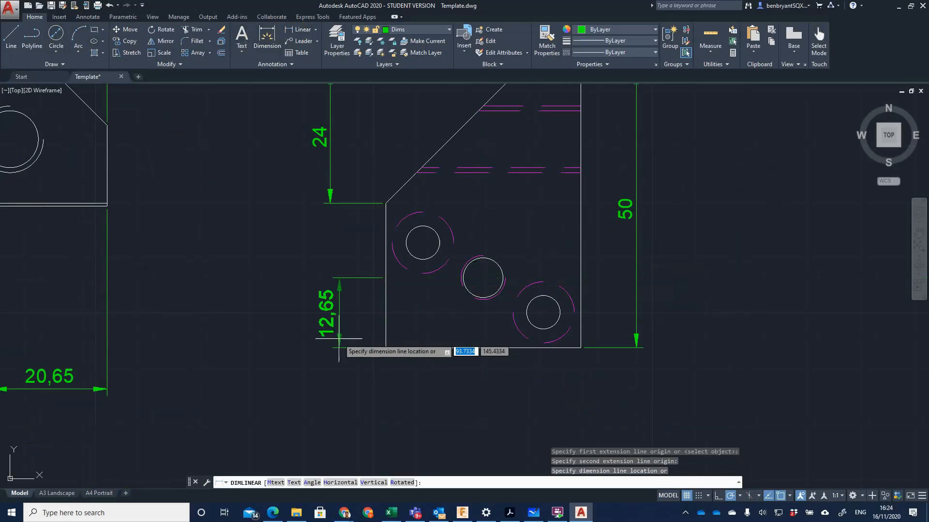
{"action": "type", "text": "10"}
{"action": "key", "text": "Return"}
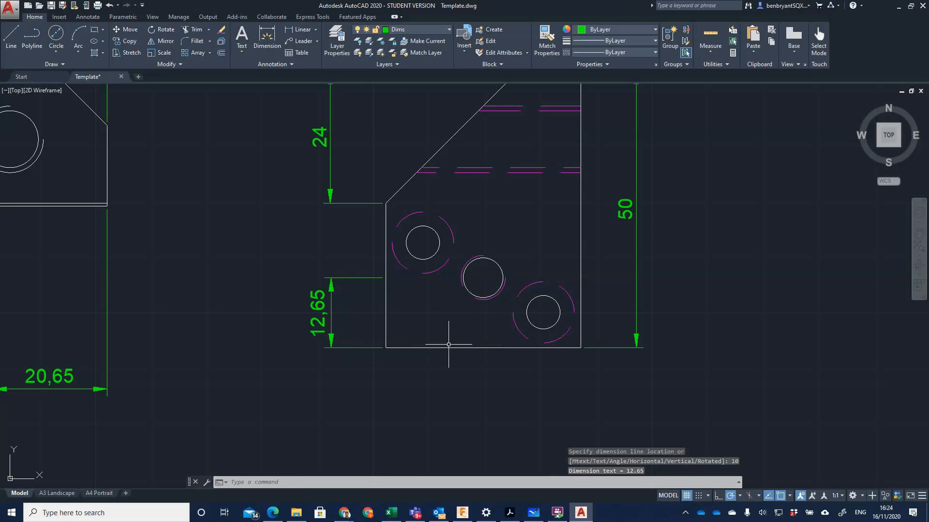
Dimension the horizontal distance from the middle hole's centre to the side view's bottom-left corner, placed freehand below the view.
{"action": "key", "text": "Return"}
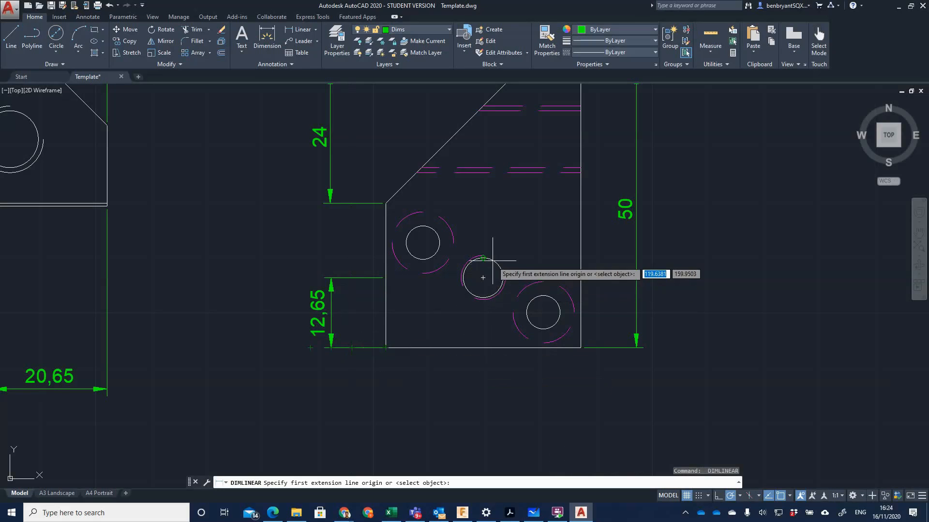
{"action": "left_click", "coordinate": [482, 278]}
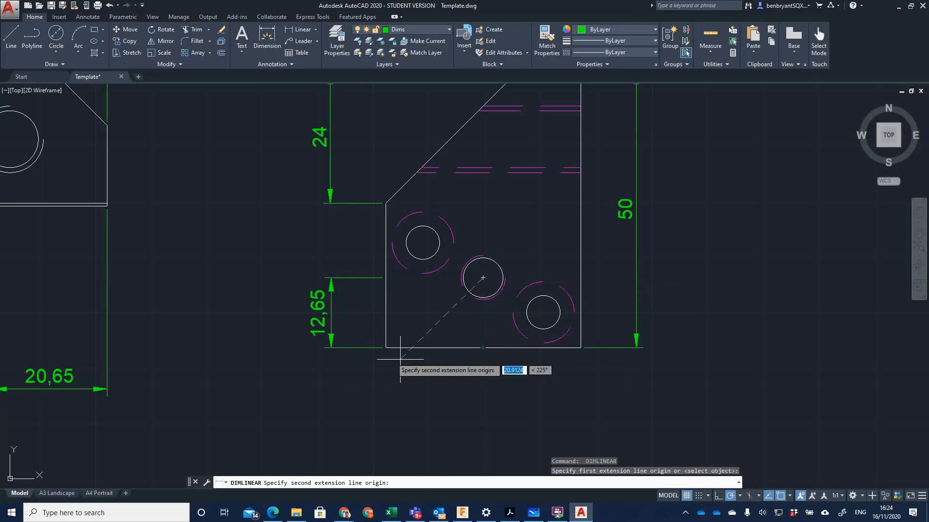
{"action": "left_click", "coordinate": [386, 348]}
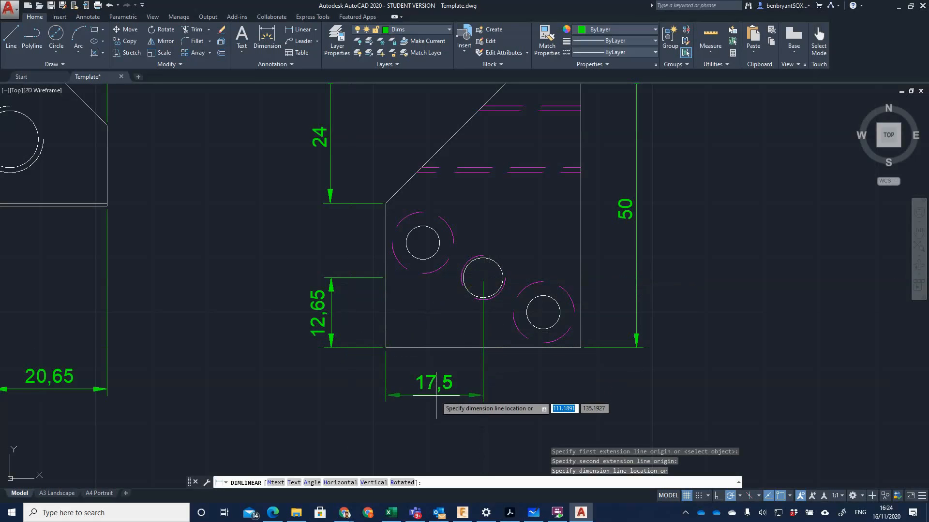
{"action": "left_click", "coordinate": [442, 390]}
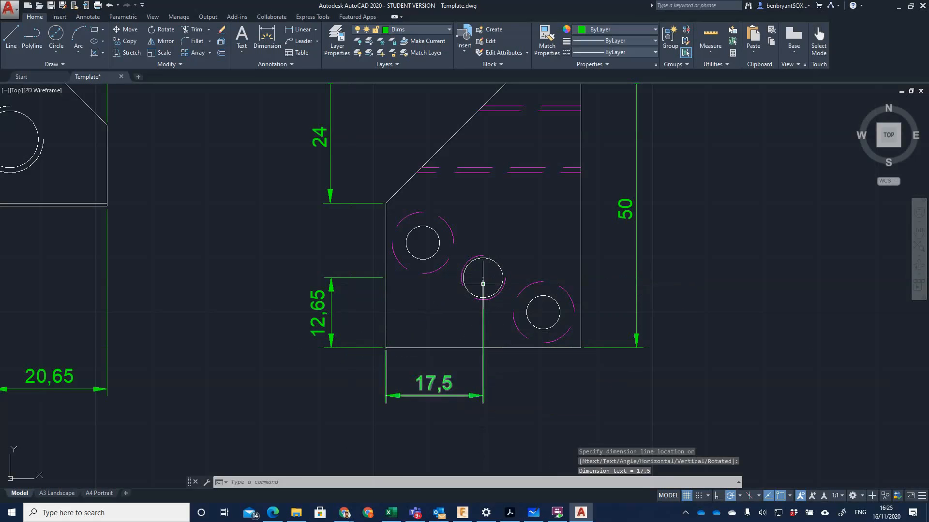
Shorten the right extension line of the middle hole's horizontal dimension so its origin sits on the side view's bottom edge.
{"action": "left_click", "coordinate": [482, 315]}
{"action": "left_click", "coordinate": [483, 278]}
{"action": "left_click", "coordinate": [483, 349]}
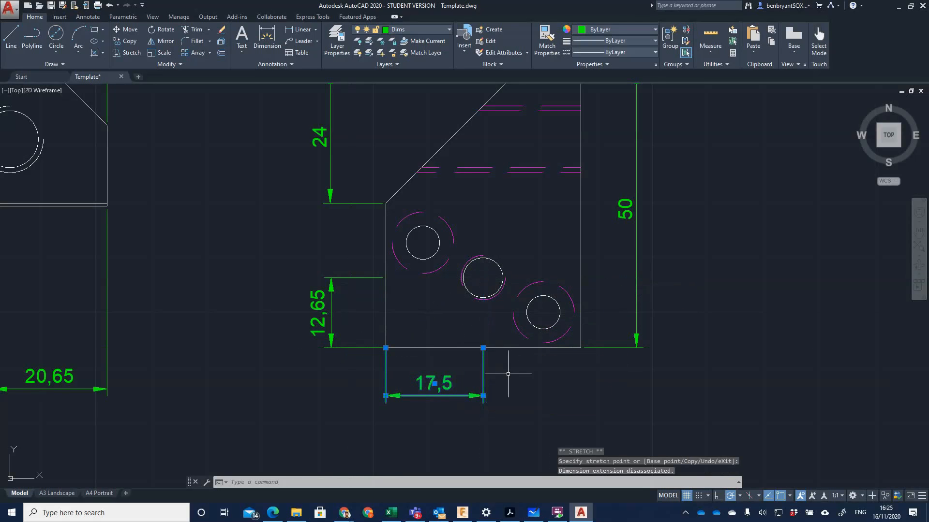
{"action": "key", "text": "Escape"}
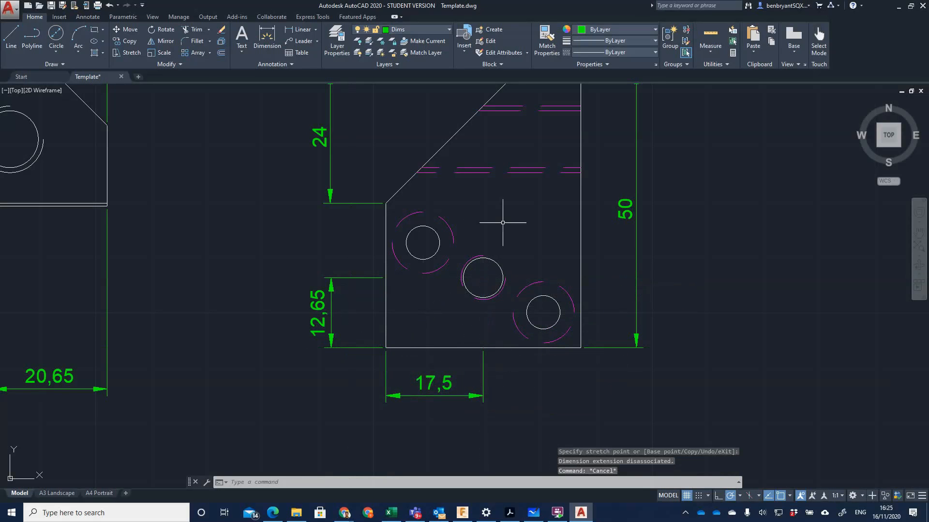
Draw a line from the centre of the side view's upper-left hole to the centre of its lower-right hole.
{"action": "left_click", "coordinate": [11, 36]}
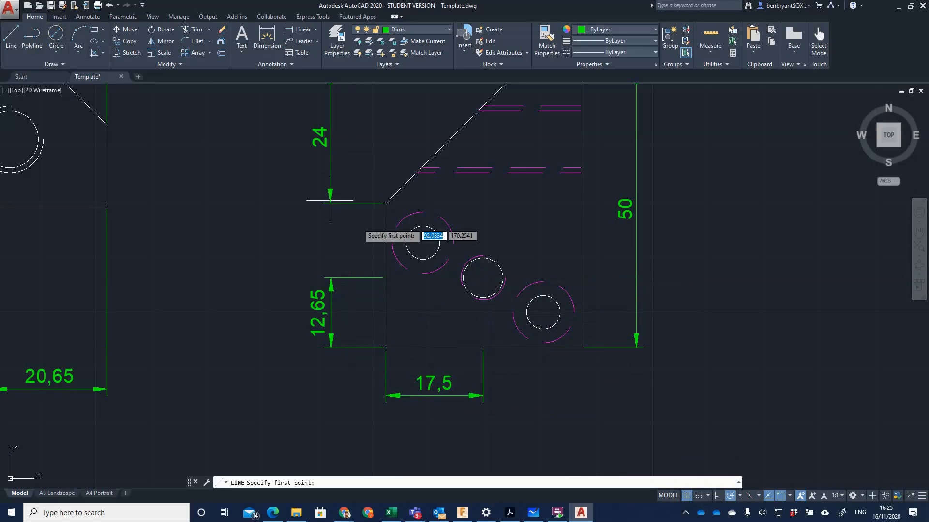
{"action": "left_click", "coordinate": [423, 242]}
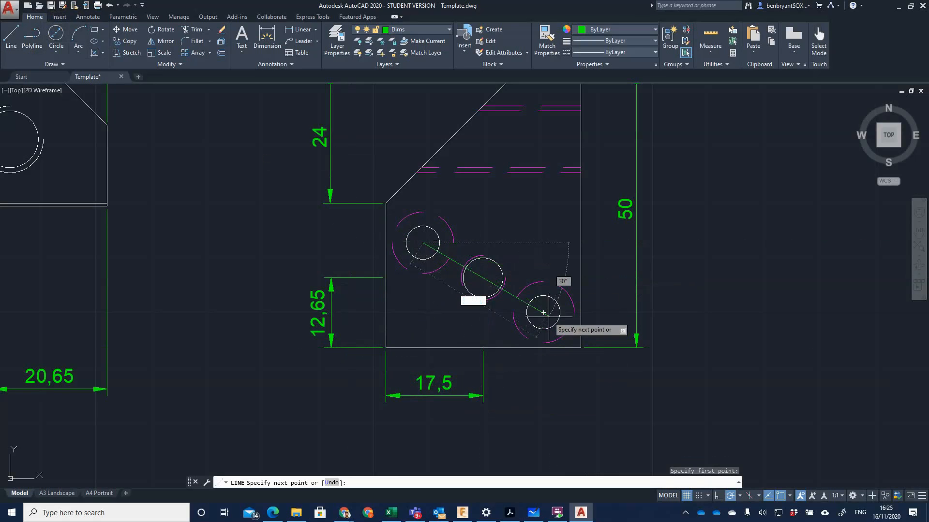
{"action": "left_click", "coordinate": [542, 313]}
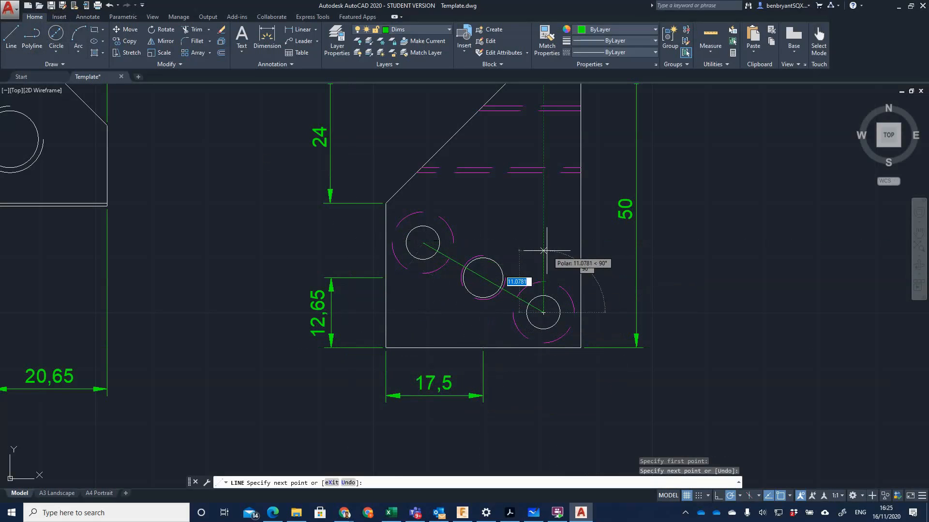
{"action": "key", "text": "Escape"}
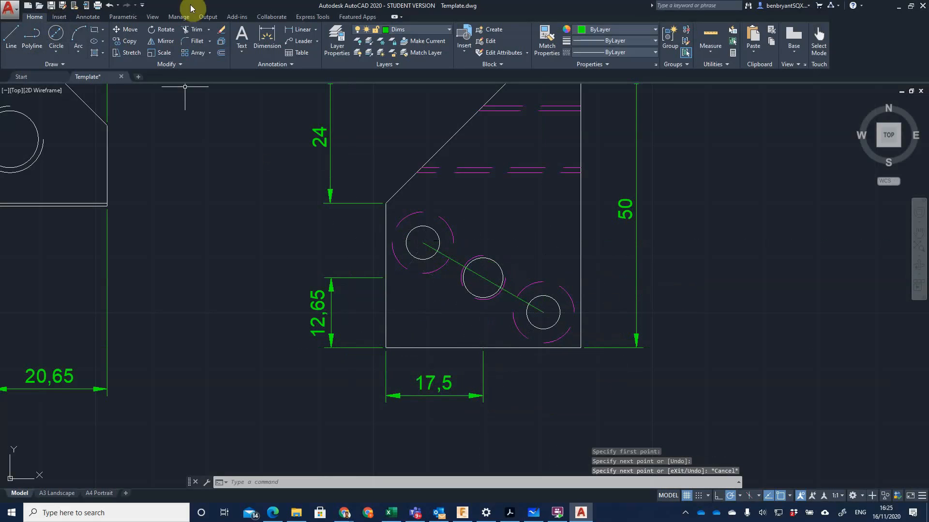
{"action": "left_click", "coordinate": [299, 30]}
{"action": "left_click", "coordinate": [424, 242]}
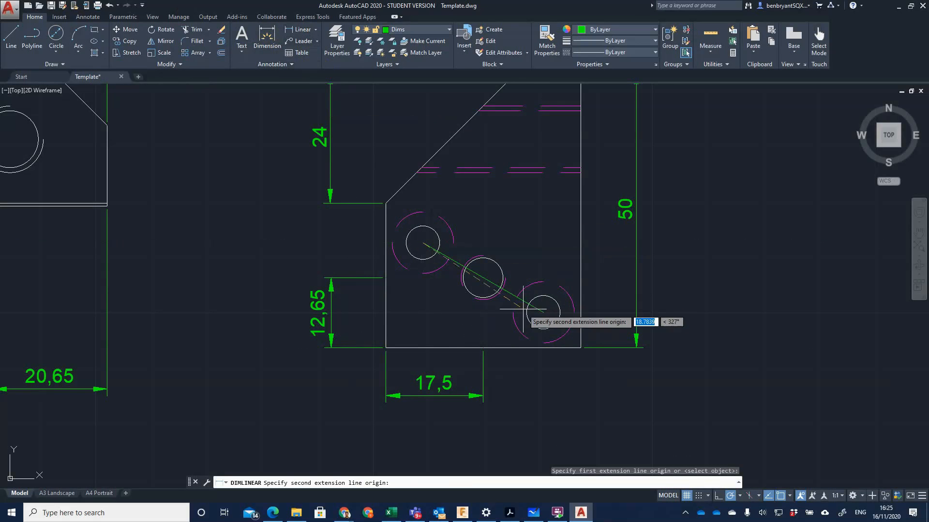
{"action": "left_click", "coordinate": [543, 313]}
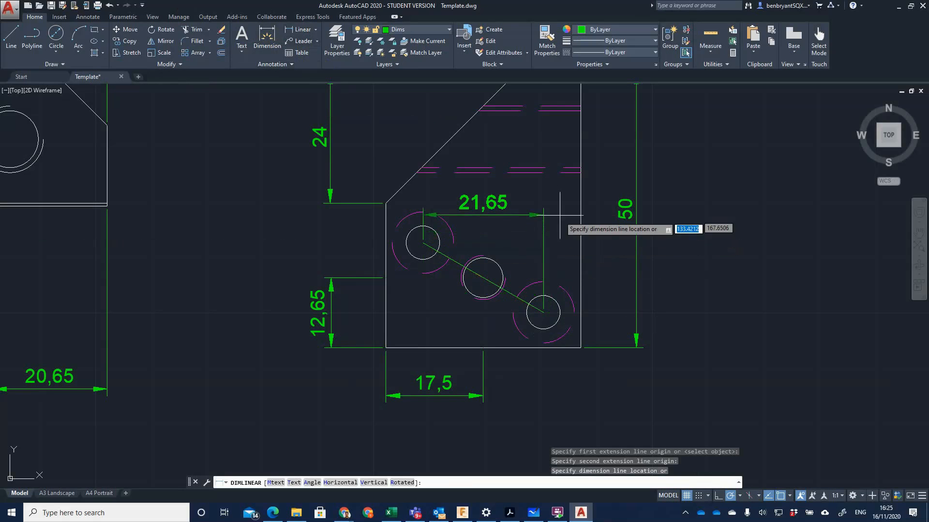
Add an aligned dimension between the centres of the two outer holes, placed above the row of holes.
{"action": "left_click", "coordinate": [315, 30]}
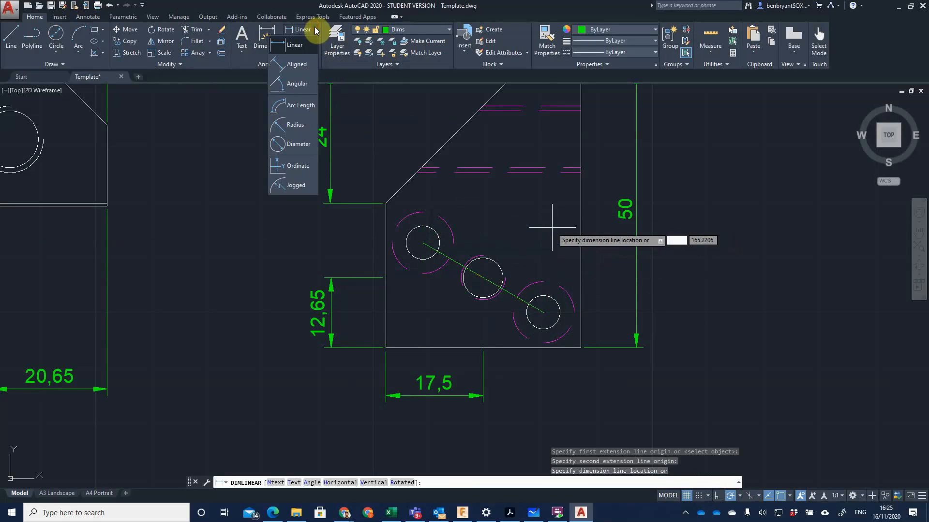
{"action": "left_click", "coordinate": [305, 70]}
{"action": "left_click", "coordinate": [422, 243]}
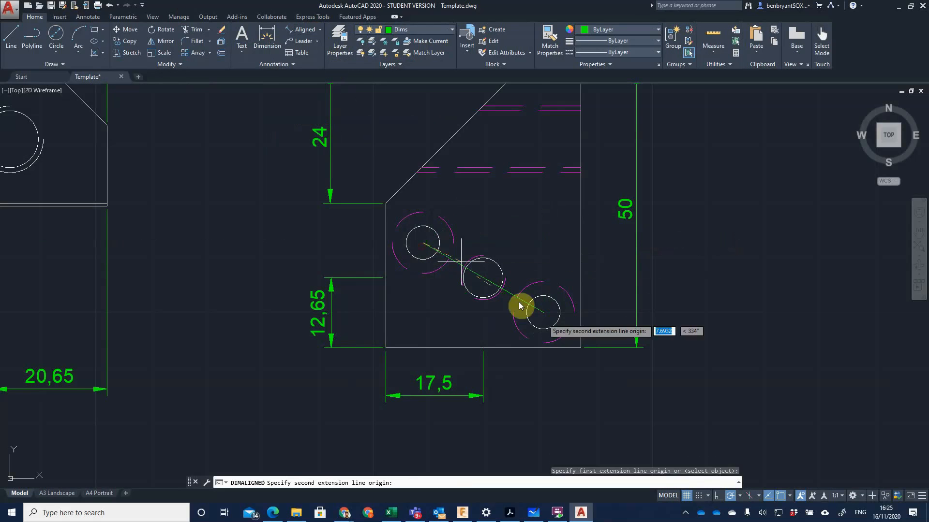
{"action": "left_click", "coordinate": [543, 313]}
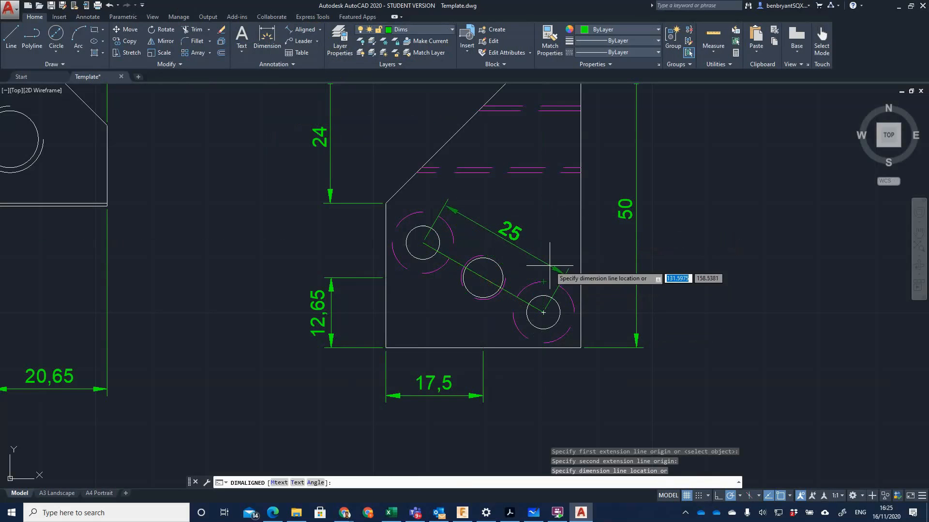
{"action": "left_click", "coordinate": [550, 265]}
Delete the line joining the centres of the two outer holes.
{"action": "left_click", "coordinate": [515, 292]}
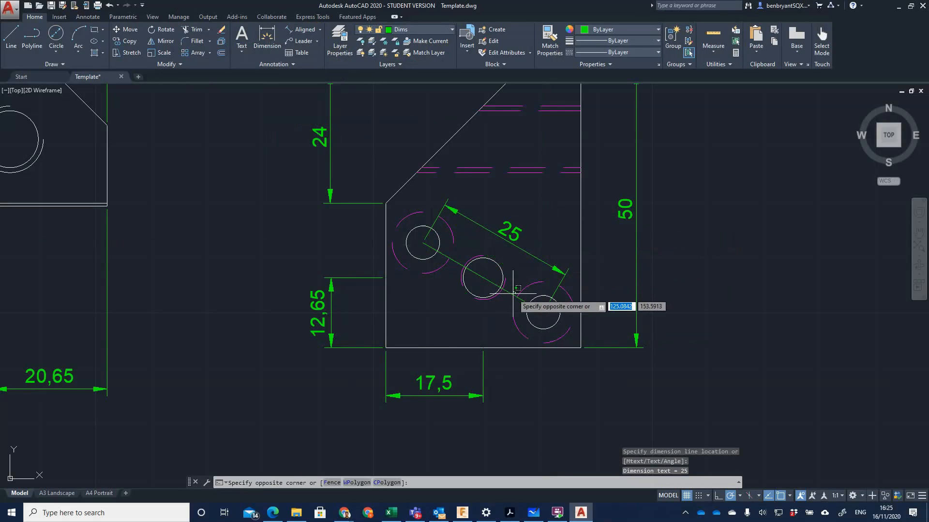
{"action": "key", "text": "Delete"}
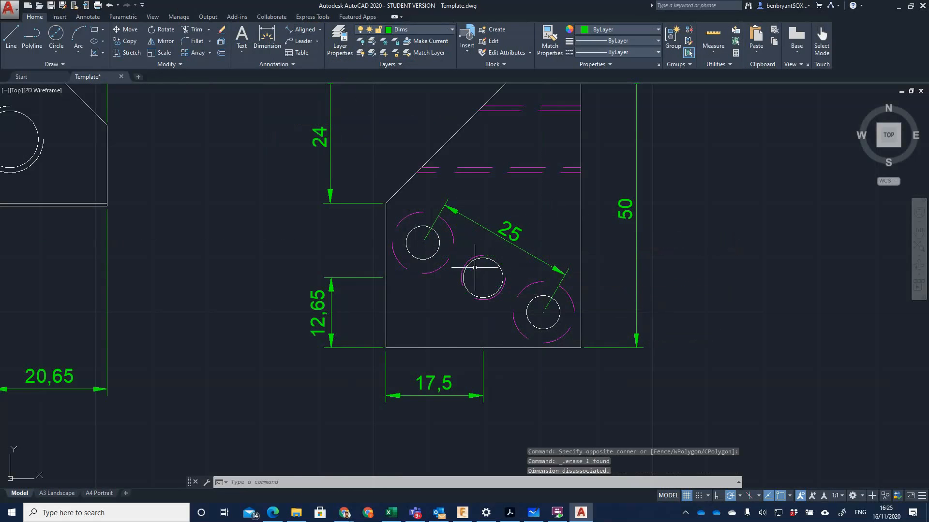
{"action": "left_click", "coordinate": [320, 29]}
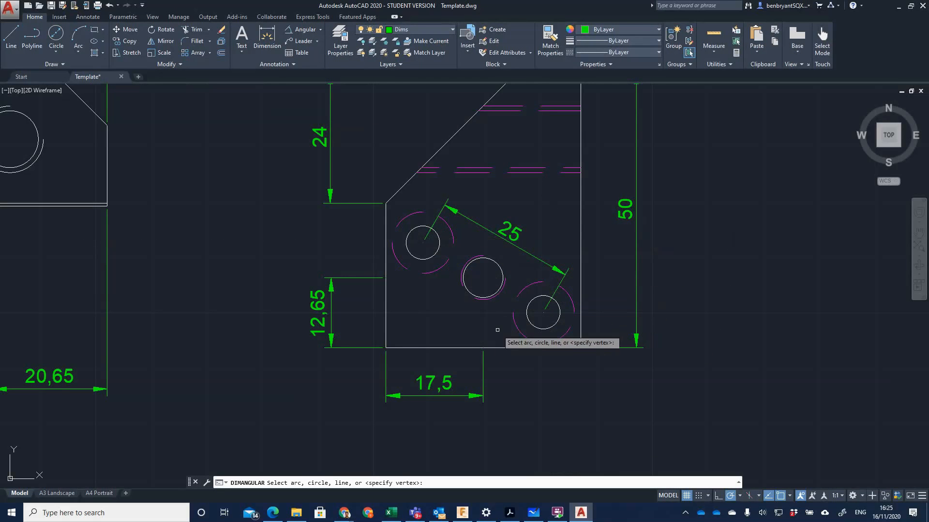
{"action": "left_click", "coordinate": [490, 346]}
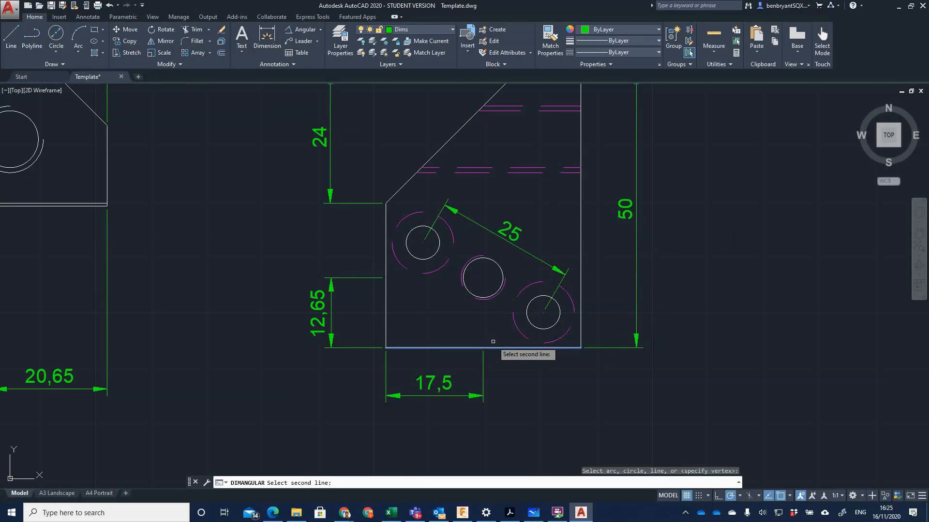
{"action": "left_click", "coordinate": [544, 313]}
{"action": "left_click", "coordinate": [544, 313]}
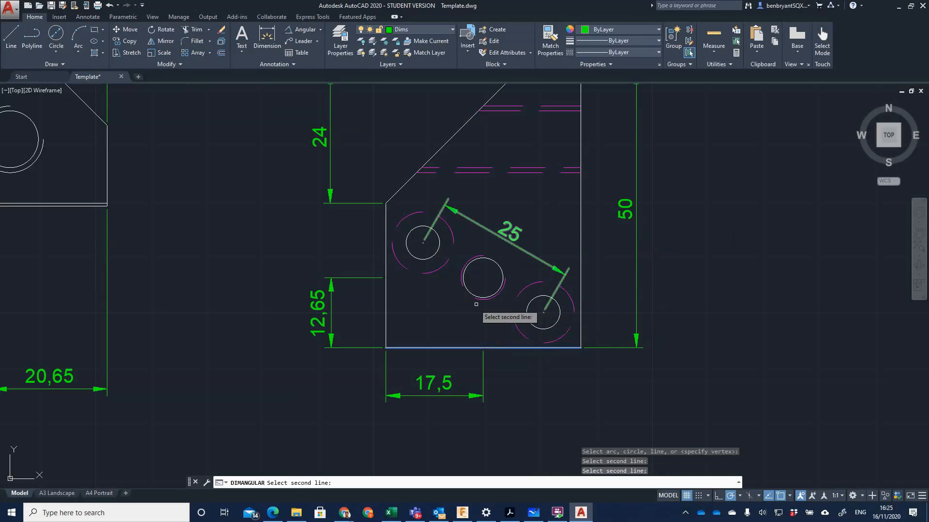
{"action": "key", "text": "Escape"}
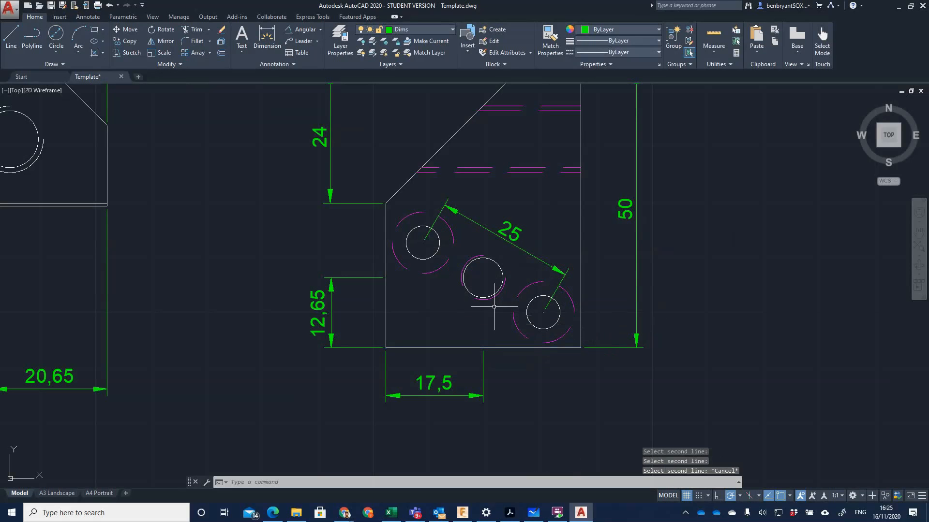
Draw a line from the centre of the side view's lower-right hole to the centre of its upper-left hole.
{"action": "left_click", "coordinate": [11, 34]}
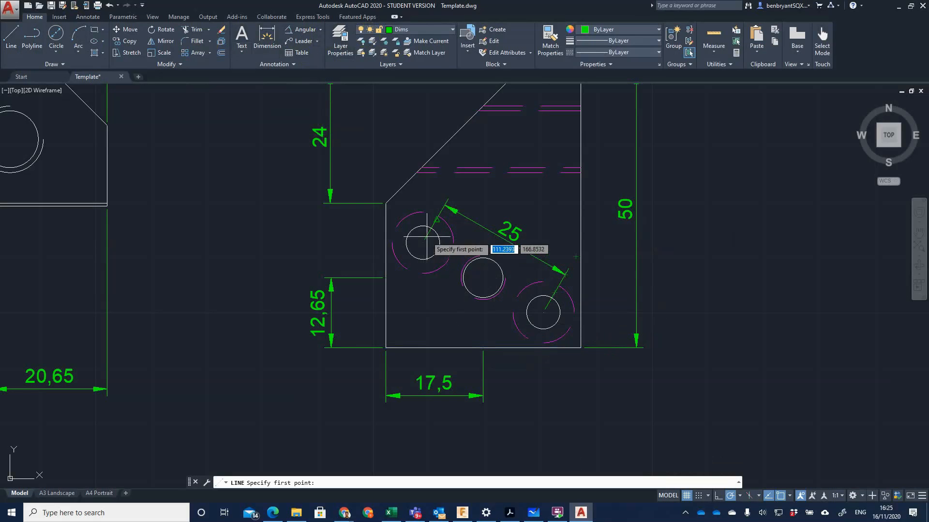
{"action": "left_click", "coordinate": [543, 312]}
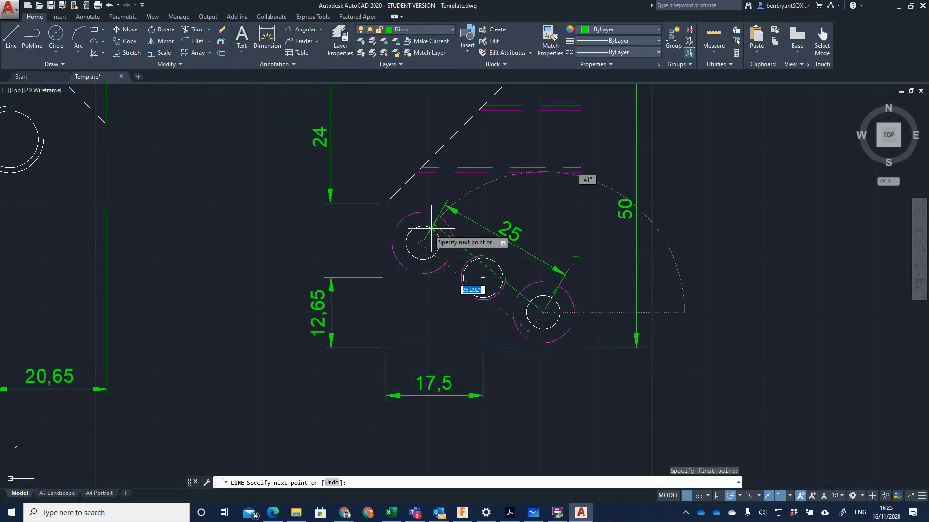
{"action": "left_click", "coordinate": [423, 242]}
{"action": "key", "text": "Escape"}
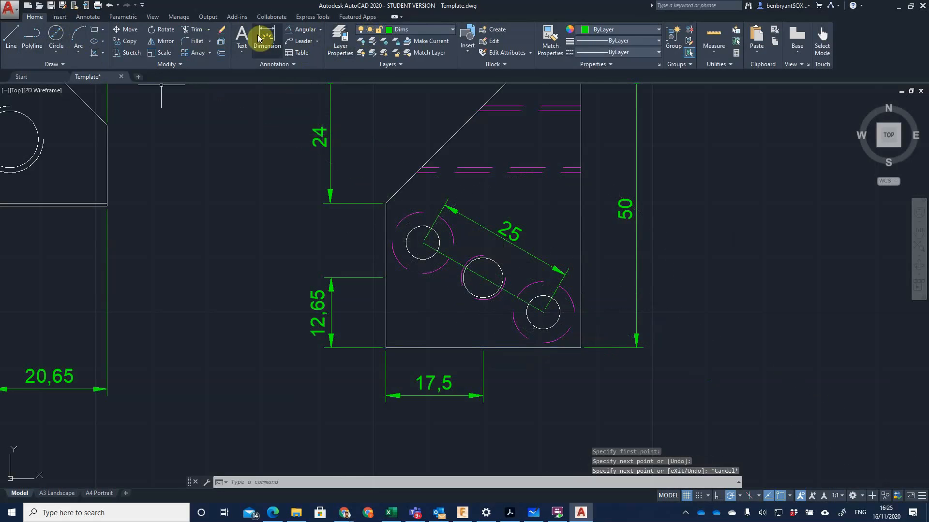
Add an angular dimension between the hole centre line and the side view's bottom edge, placed to the left of the middle hole.
{"action": "left_click", "coordinate": [301, 29]}
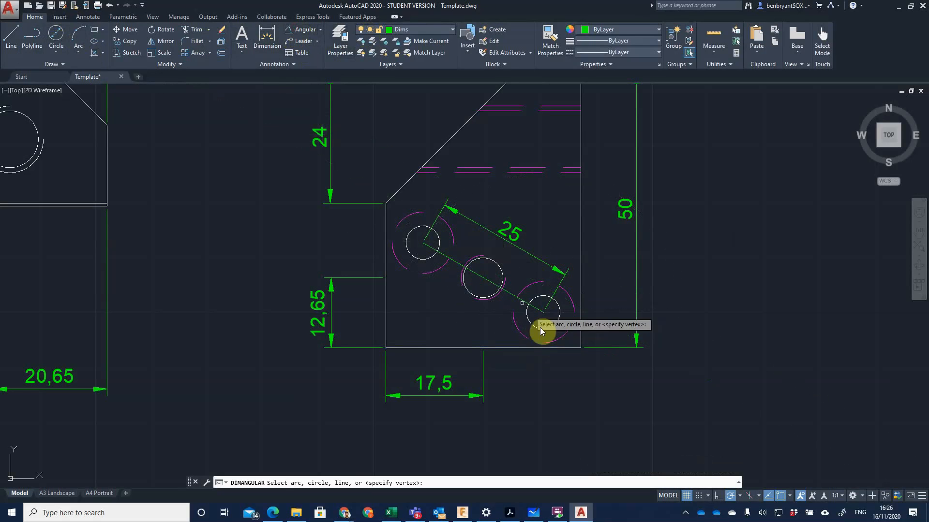
{"action": "left_click", "coordinate": [520, 302]}
{"action": "left_click", "coordinate": [495, 347]}
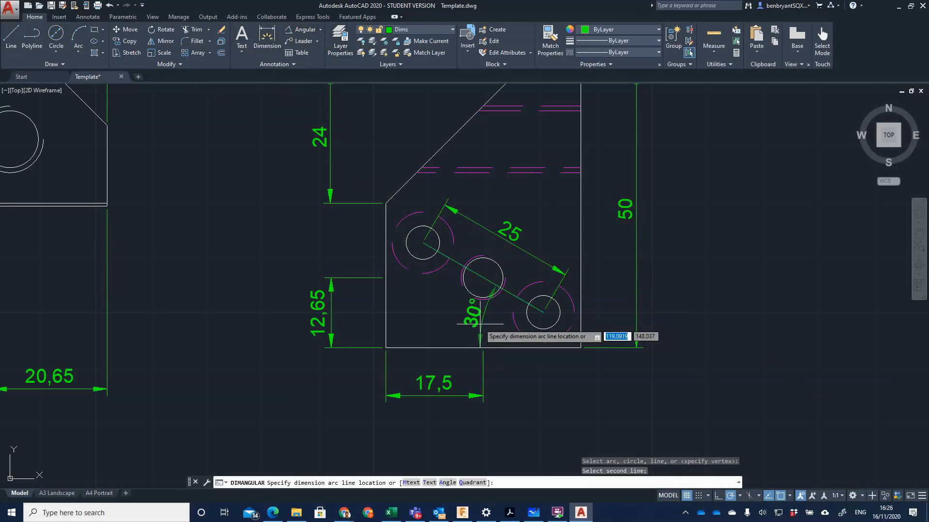
{"action": "left_click", "coordinate": [440, 297]}
{"action": "key", "text": "Escape"}
{"action": "key", "text": "Escape"}
{"action": "scroll", "coordinate": [592, 393], "scroll_direction": "down", "scroll_amount": 3}
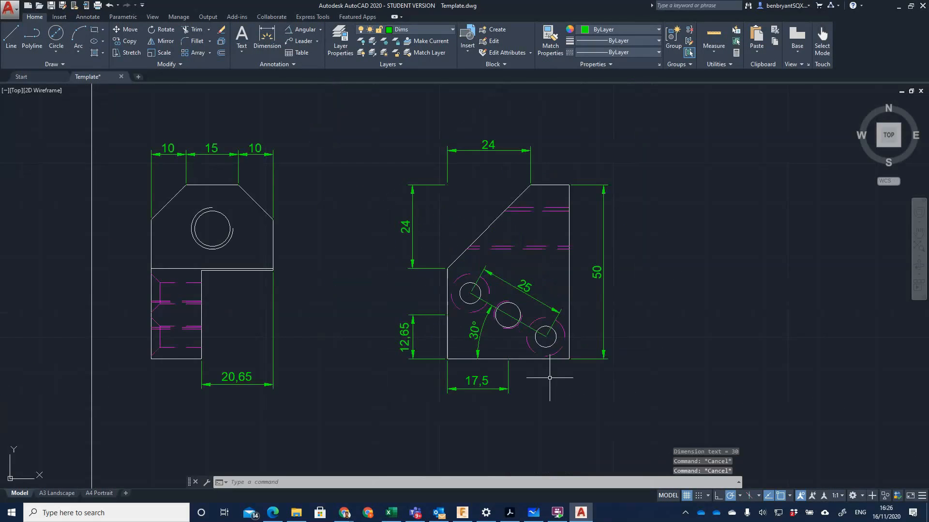
Place a leader pointing to the dashed countersink circle of the lower-right hole, landing outside the side view beyond its overall height dimension.
{"action": "scroll", "coordinate": [629, 373], "scroll_direction": "up", "scroll_amount": 2}
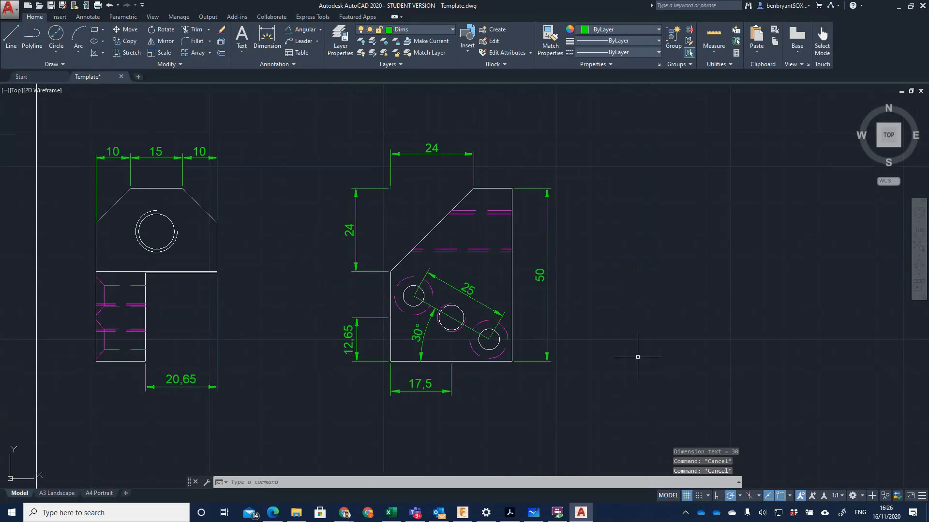
{"action": "scroll", "coordinate": [534, 351], "scroll_direction": "up", "scroll_amount": 2}
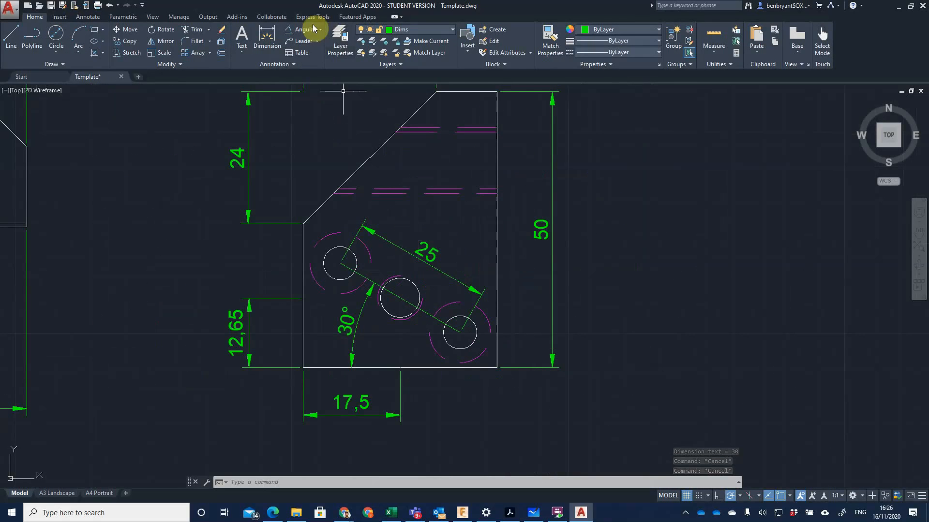
{"action": "left_click", "coordinate": [303, 41]}
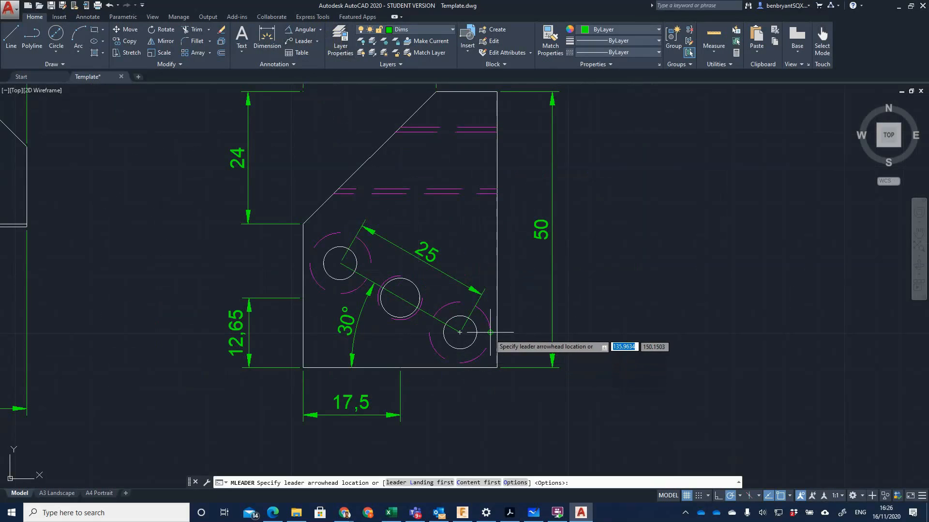
{"action": "scroll", "coordinate": [487, 353], "scroll_direction": "up", "scroll_amount": 4}
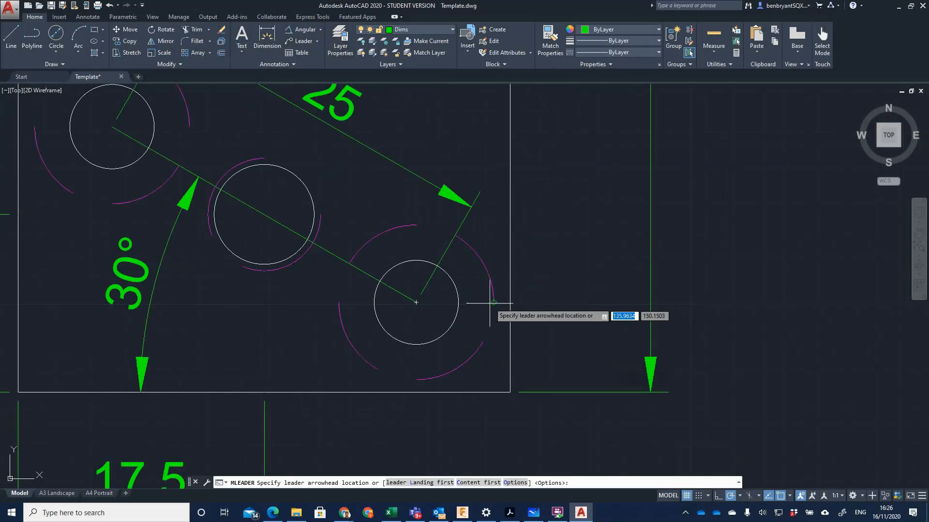
{"action": "left_click", "coordinate": [490, 332]}
{"action": "middle_click_drag", "start_coordinate": [562, 258], "coordinate": [437, 309]}
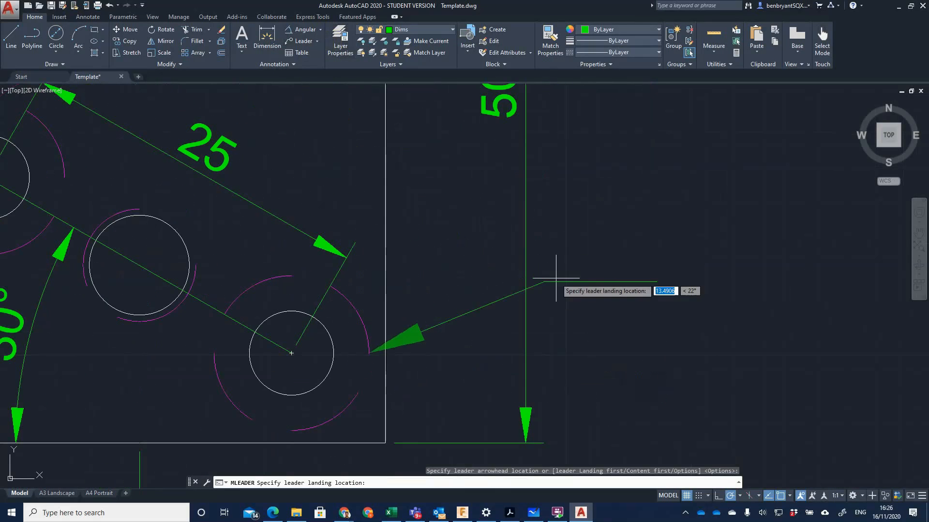
{"action": "left_click", "coordinate": [574, 250]}
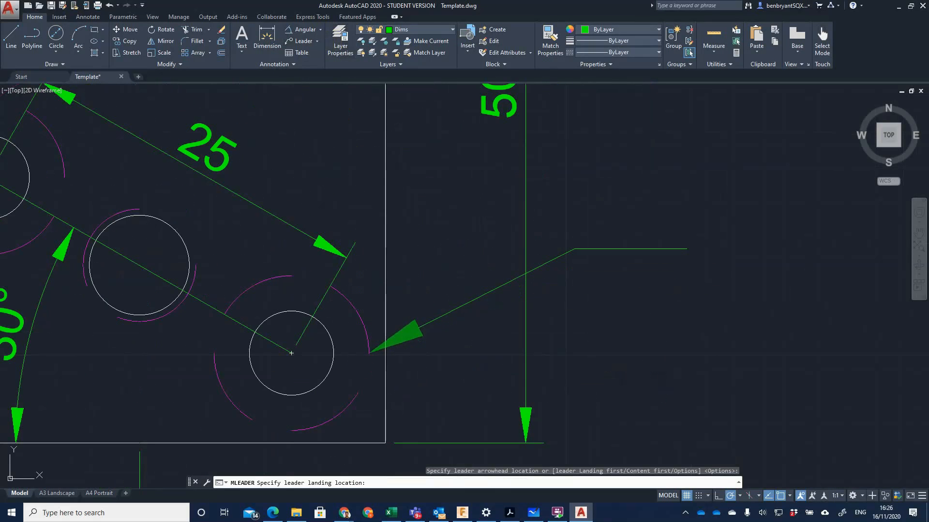
Enter the countersink leader's text as "2 x CSKØ11", using the Diameter symbol, and finish the note.
{"action": "type", "text": "2"}
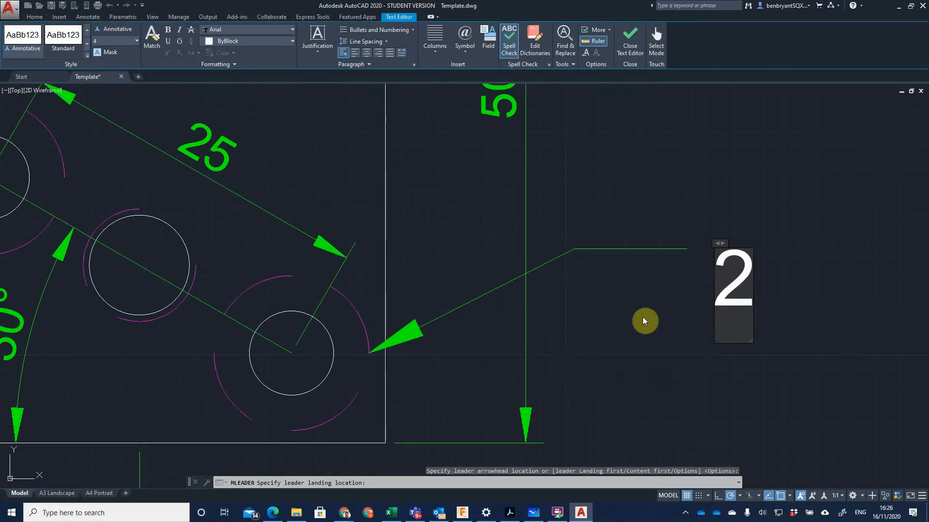
{"action": "type", "text": " x CSK"}
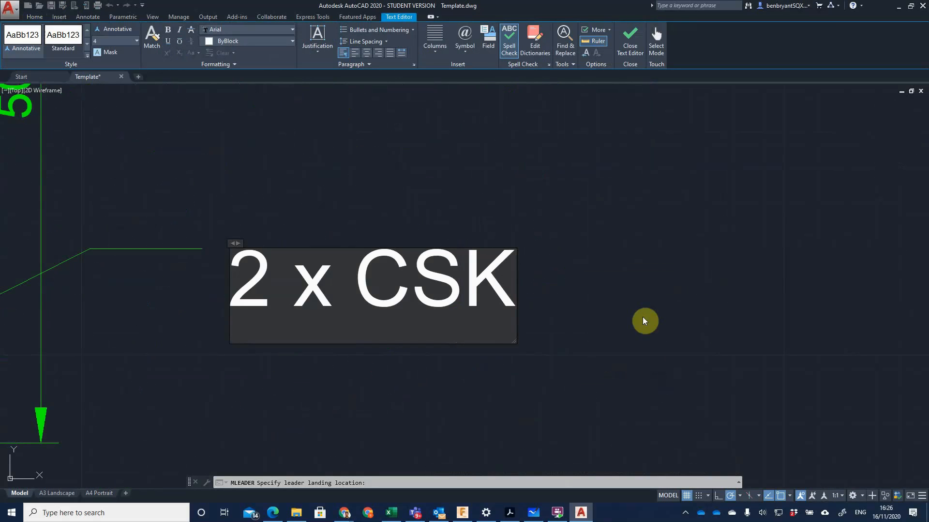
{"action": "left_click", "coordinate": [464, 46]}
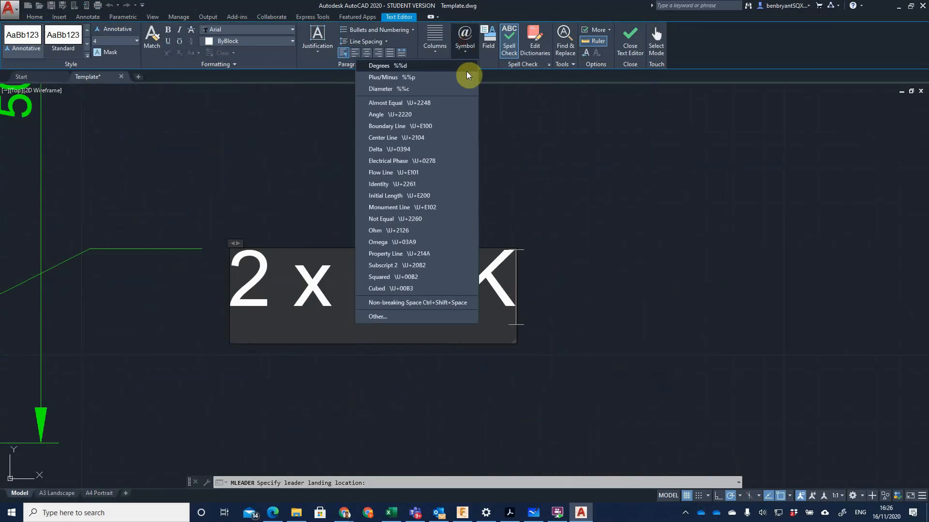
{"action": "left_click", "coordinate": [424, 88]}
{"action": "type", "text": "11"}
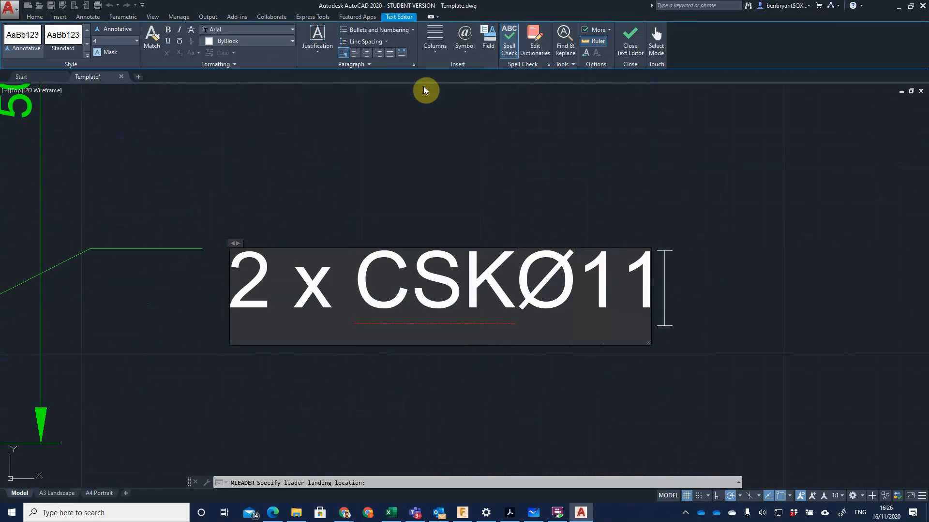
{"action": "left_click", "coordinate": [627, 46]}
{"action": "scroll", "coordinate": [489, 286], "scroll_direction": "down", "scroll_amount": 3}
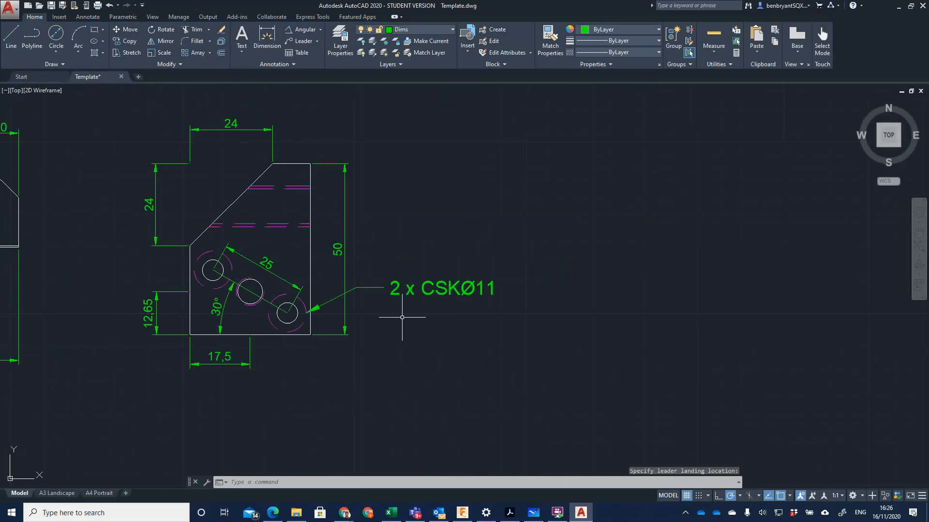
Add a leader to the solid circle of the side view's lower-right hole, landing below the view, with the text "2 x Ø6".
{"action": "scroll", "coordinate": [344, 318], "scroll_direction": "up", "scroll_amount": 3}
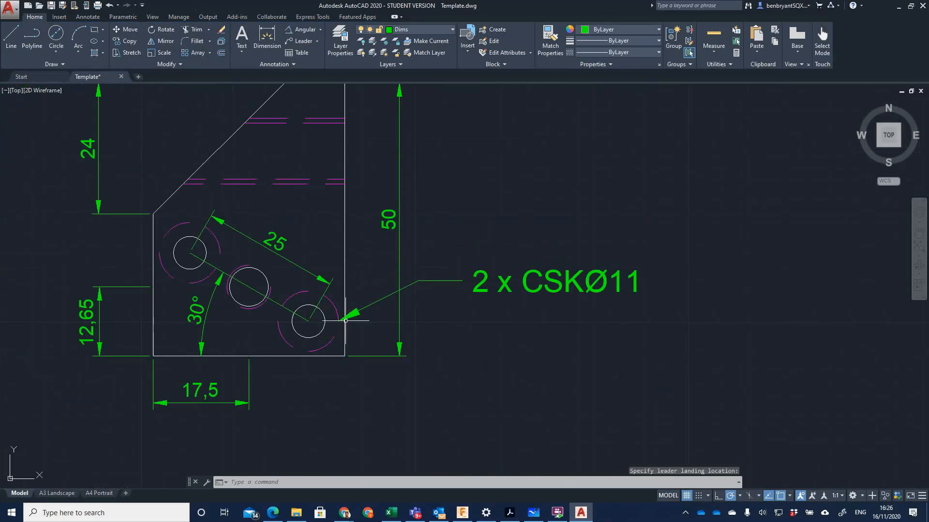
{"action": "left_click", "coordinate": [298, 43]}
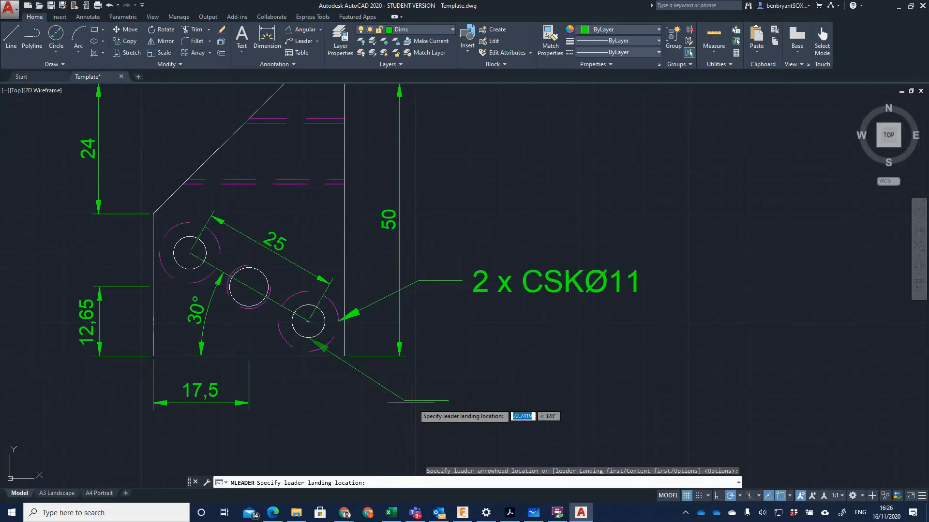
{"action": "left_click", "coordinate": [414, 406]}
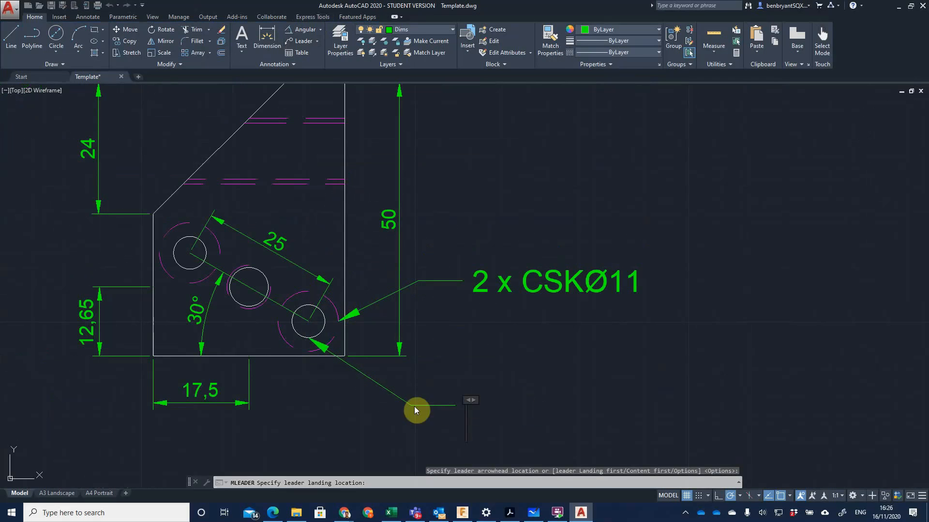
{"action": "type", "text": "2 x"}
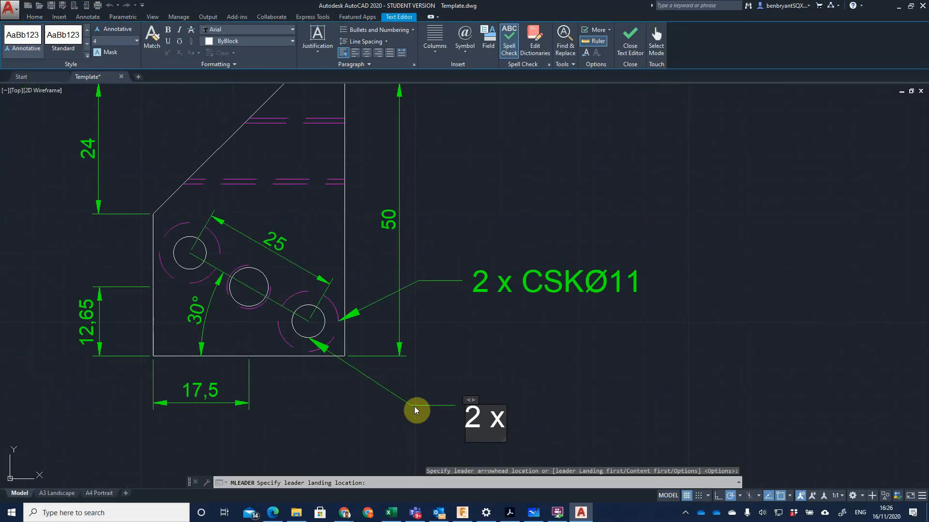
{"action": "left_click", "coordinate": [465, 37]}
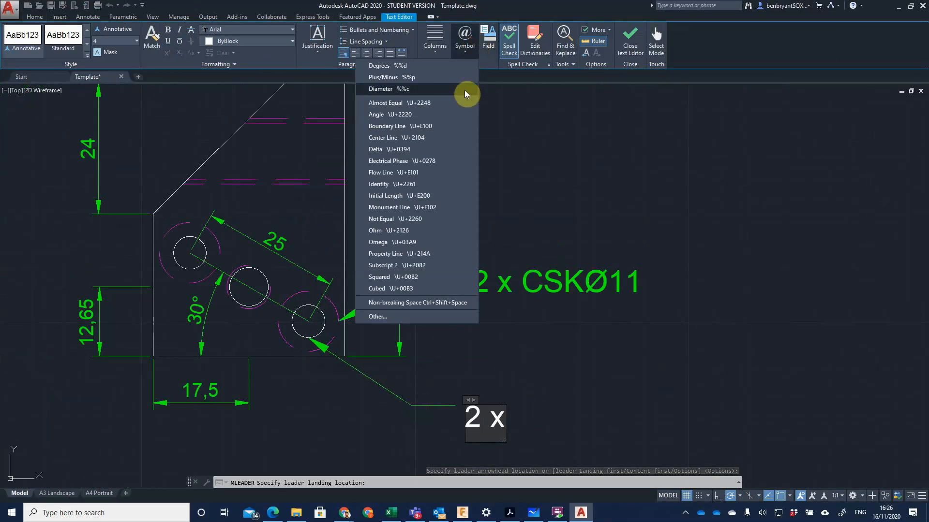
{"action": "left_click", "coordinate": [427, 92]}
{"action": "type", "text": "6"}
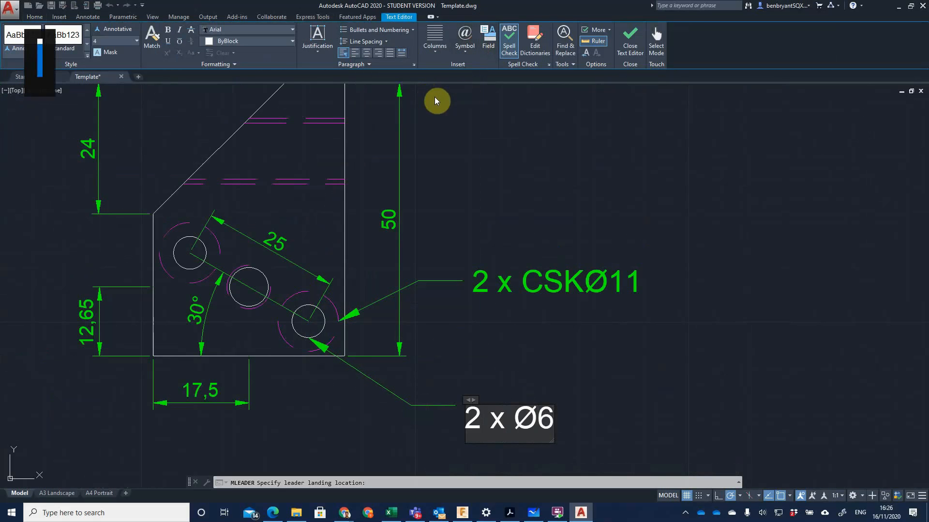
{"action": "left_click", "coordinate": [634, 40]}
{"action": "scroll", "coordinate": [551, 384], "scroll_direction": "down", "scroll_amount": 4}
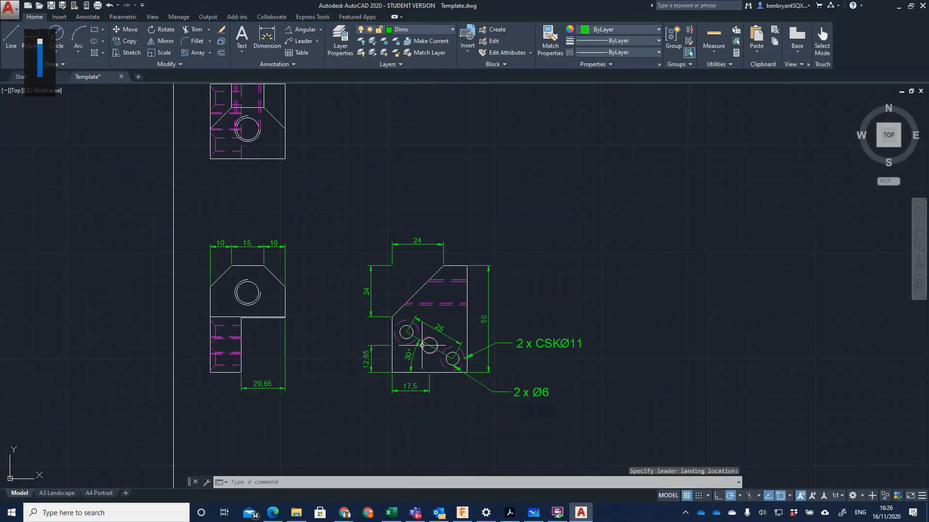
Add a leader to the outer arc of the threaded hole, landing between the two lower views, with the text "M12 x 1.75".
{"action": "scroll", "coordinate": [363, 364], "scroll_direction": "up", "scroll_amount": 2}
{"action": "scroll", "coordinate": [465, 331], "scroll_direction": "up", "scroll_amount": 2}
{"action": "middle_click_drag", "start_coordinate": [266, 311], "coordinate": [499, 358]}
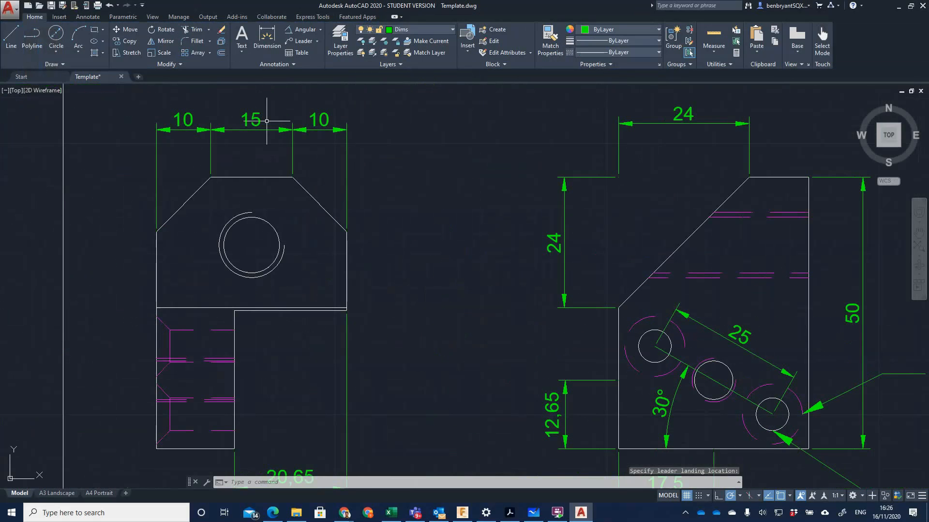
{"action": "left_click", "coordinate": [304, 40]}
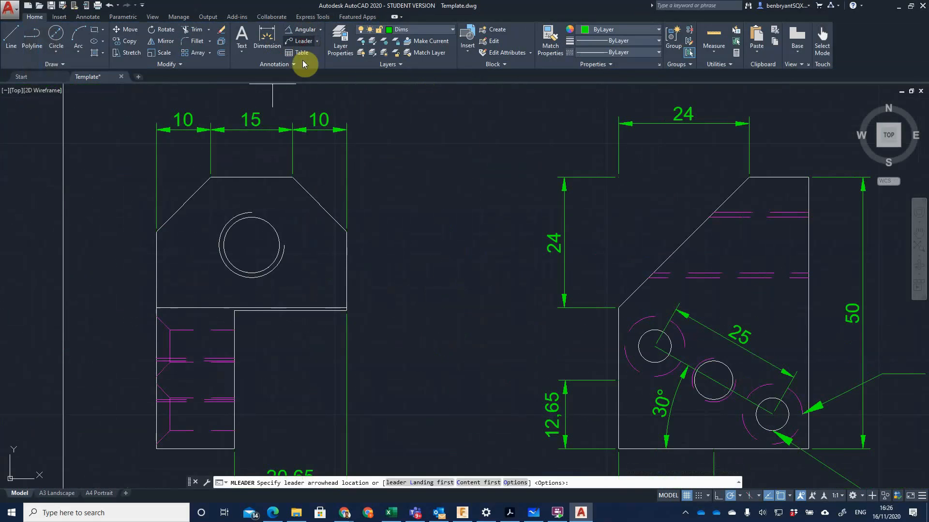
{"action": "left_click", "coordinate": [284, 243]}
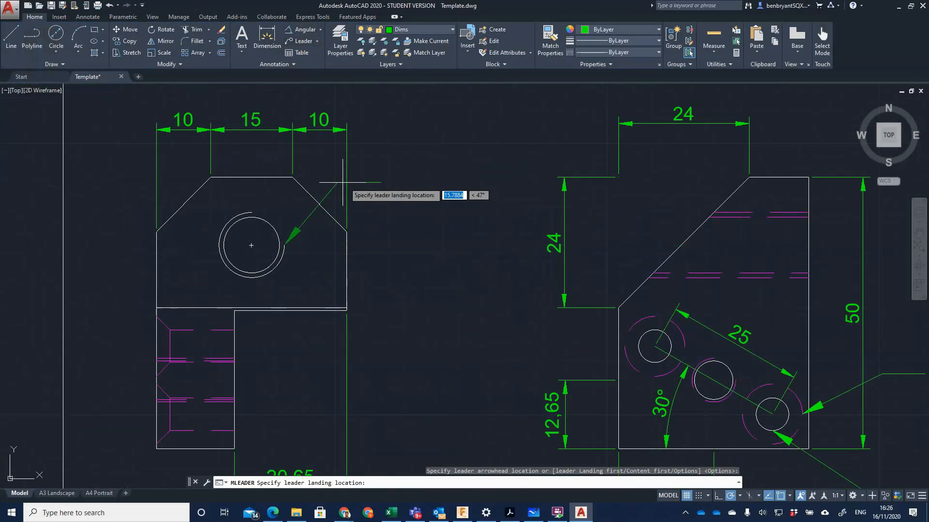
{"action": "left_click", "coordinate": [363, 179]}
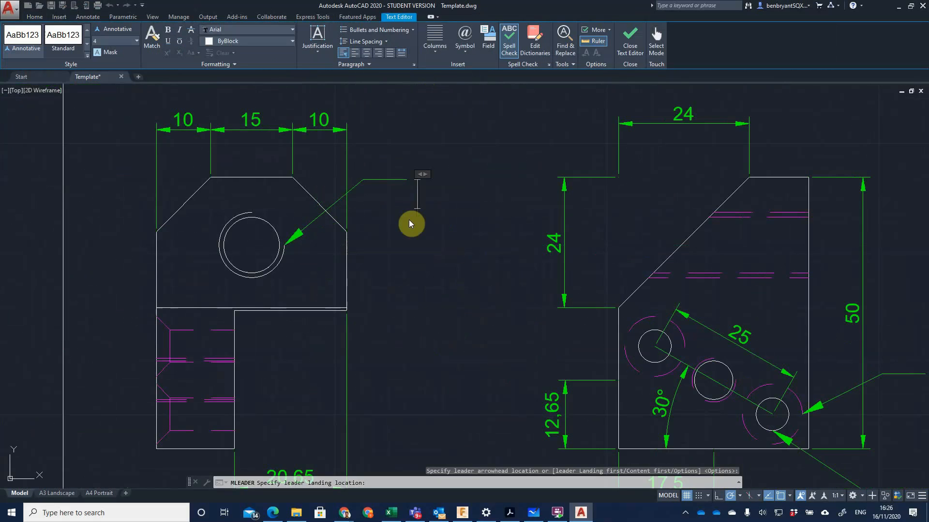
{"action": "type", "text": "M12 x 1.75"}
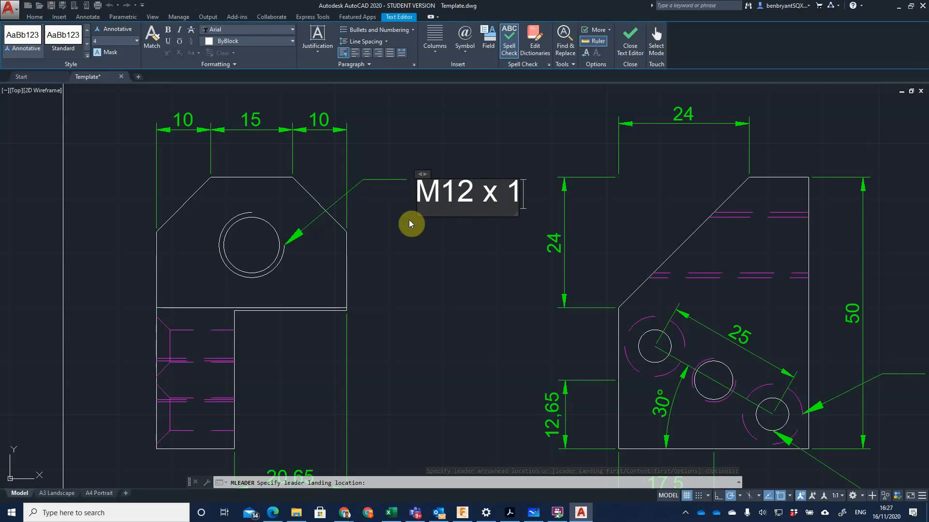
{"action": "left_click", "coordinate": [628, 37]}
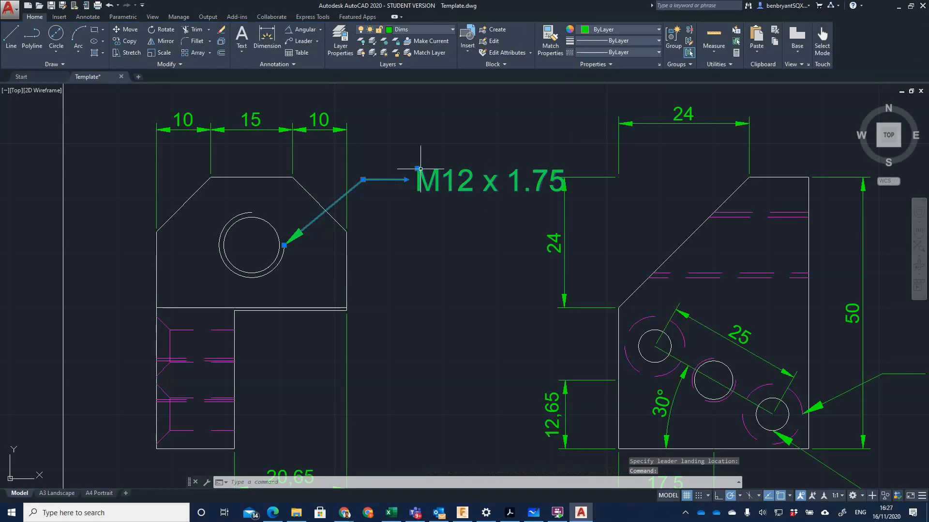
Move the M12 x 1.75 note horizontally to the left so it clears the side view's 24 mm vertical dimension.
{"action": "left_click", "coordinate": [420, 168]}
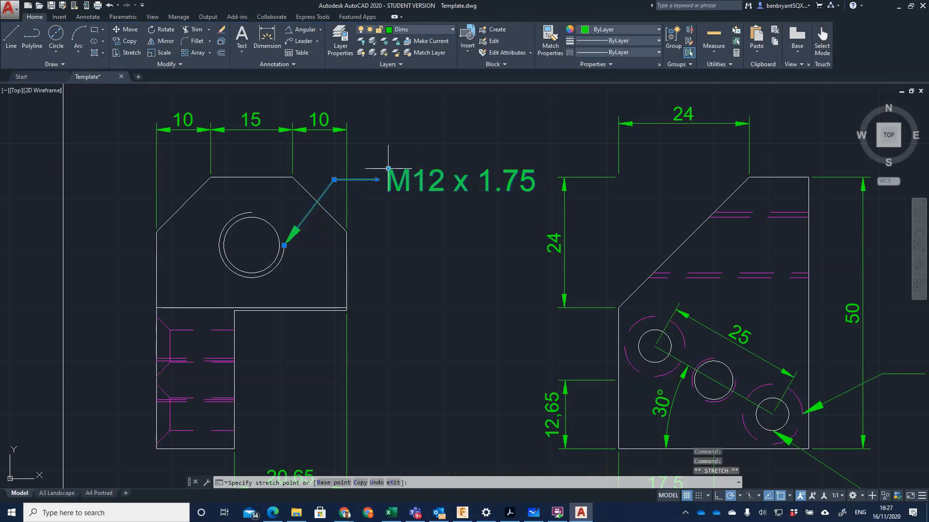
{"action": "left_click", "coordinate": [388, 168]}
{"action": "key", "text": "Escape"}
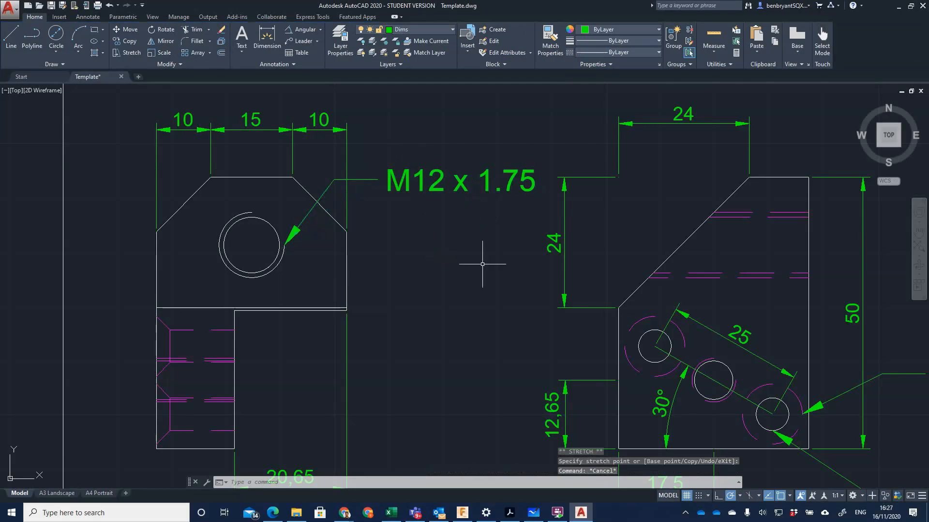
Add a vertical linear dimension from the lower-left view's overhang corner to its base, with the dimension line offset 10 mm.
{"action": "scroll", "coordinate": [481, 265], "scroll_direction": "down", "scroll_amount": 2}
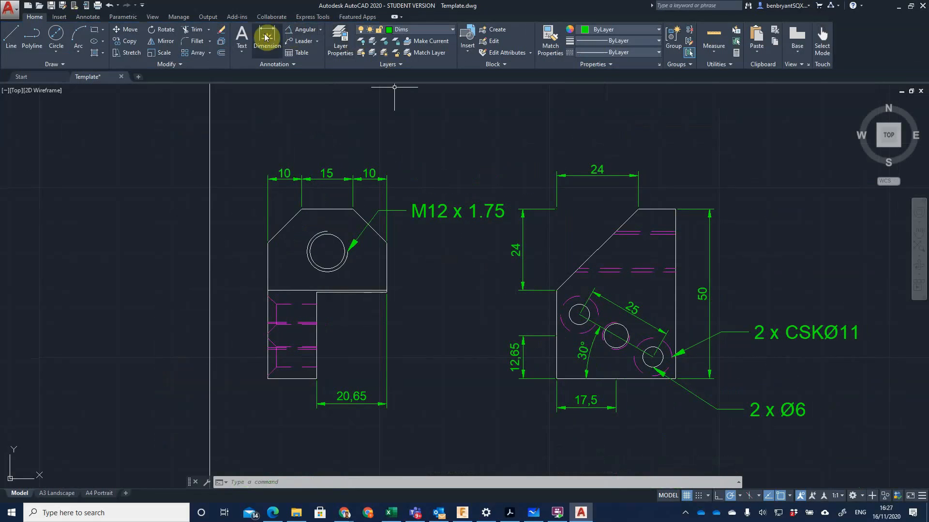
{"action": "left_click", "coordinate": [319, 31]}
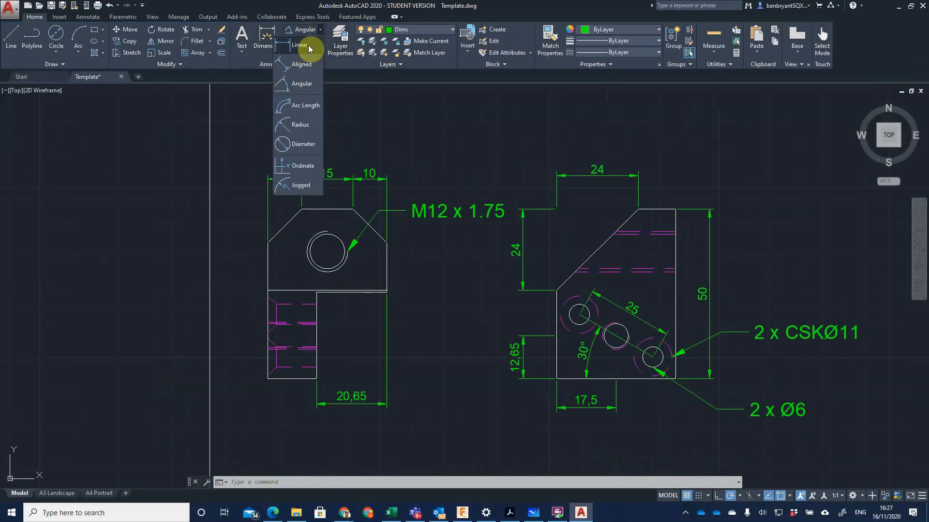
{"action": "left_click", "coordinate": [309, 47]}
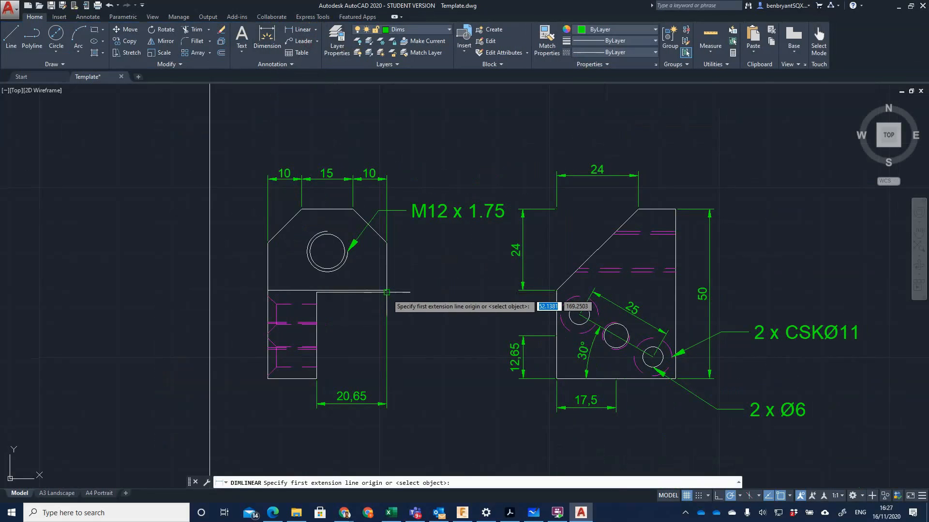
{"action": "left_click", "coordinate": [387, 292]}
{"action": "left_click", "coordinate": [387, 379]}
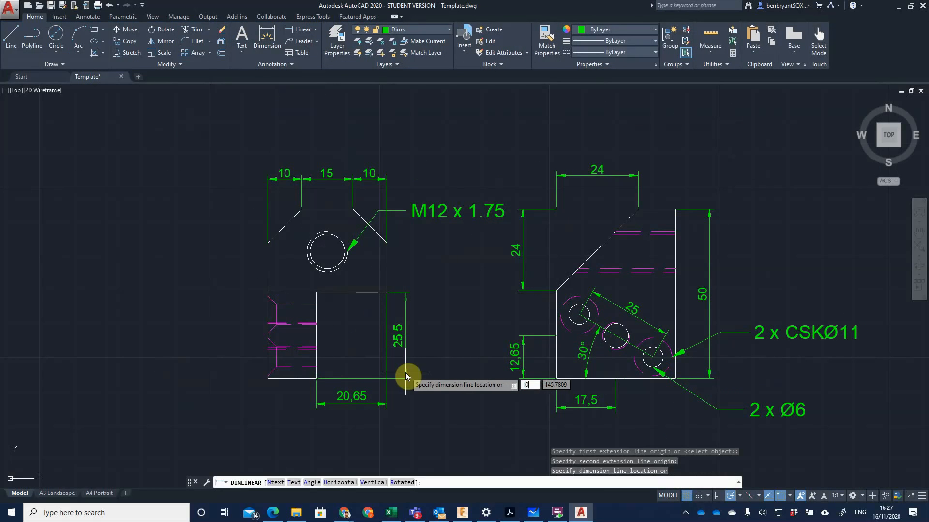
{"action": "key", "text": "Return"}
Move the new 25,5 vertical dimension 20 mm to the right so it sits outside the lower-left view.
{"action": "scroll", "coordinate": [390, 367], "scroll_direction": "up", "scroll_amount": 4}
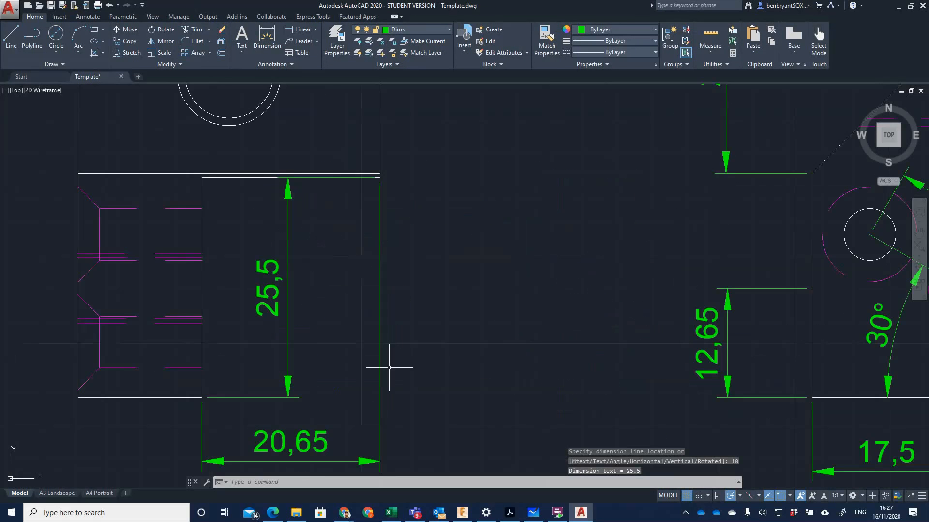
{"action": "left_click", "coordinate": [288, 300]}
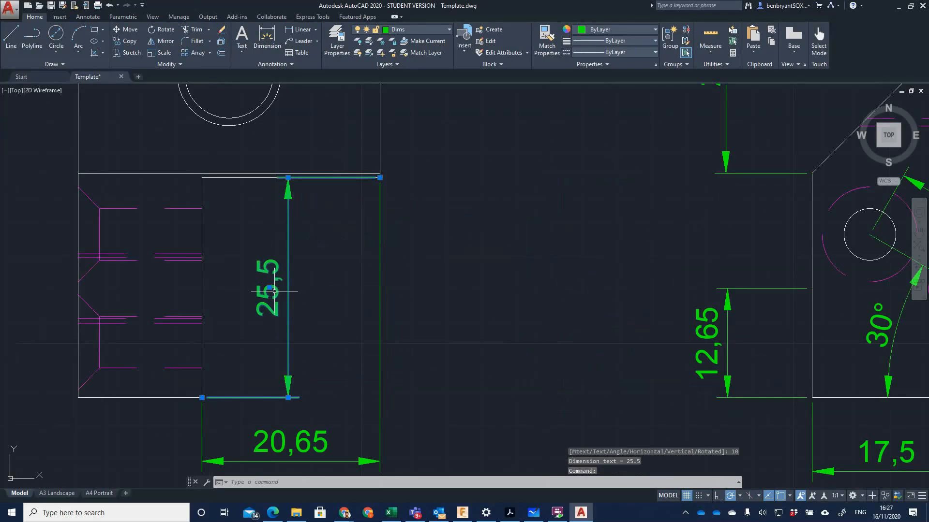
{"action": "left_click", "coordinate": [269, 288]}
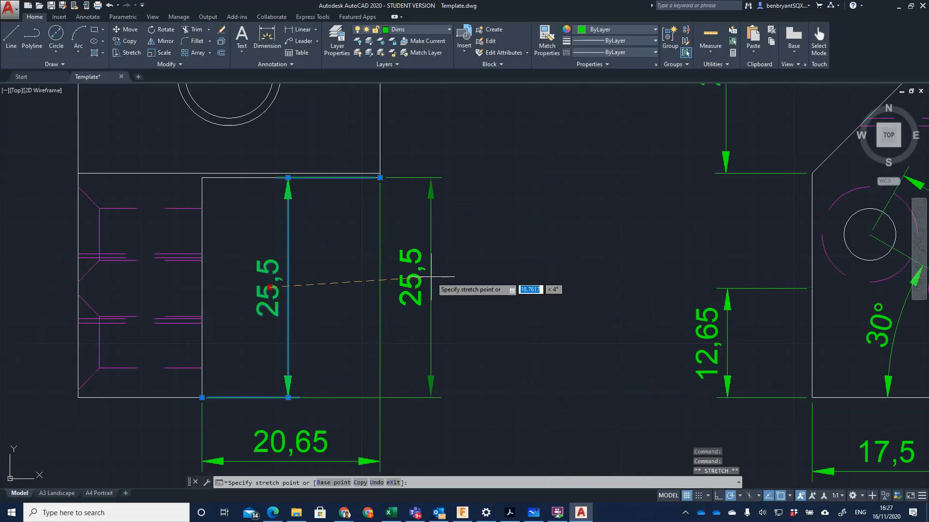
{"action": "type", "text": "20"}
{"action": "key", "text": "Return"}
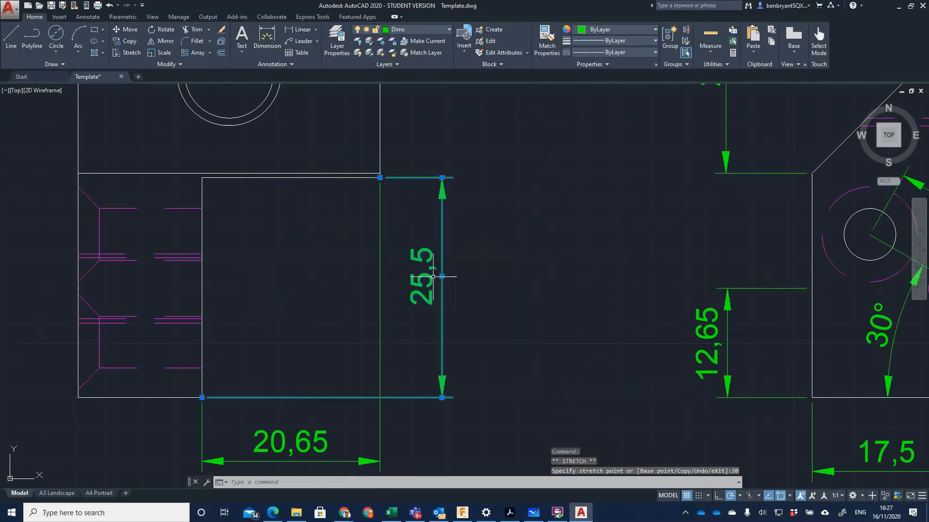
{"action": "key", "text": "Escape"}
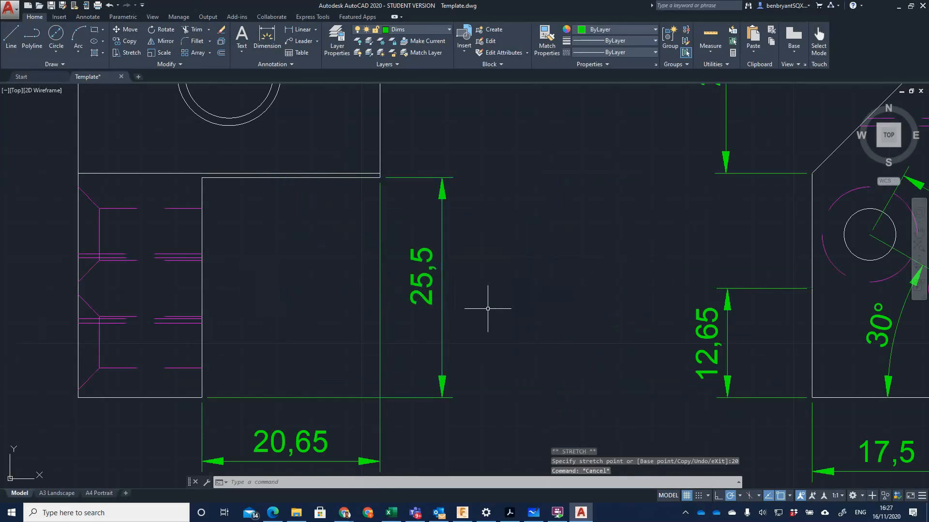
Shorten the lower extension line of the 25,5 dimension by moving its origin along the base line to directly below the overhang's corner.
{"action": "left_click", "coordinate": [206, 398]}
{"action": "left_click", "coordinate": [201, 397]}
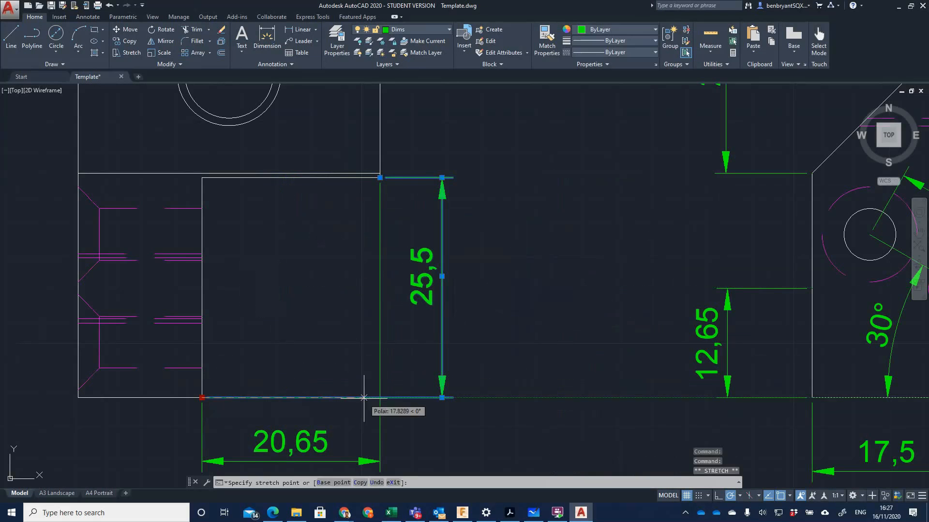
{"action": "left_click", "coordinate": [380, 398]}
{"action": "key", "text": "Escape"}
Shorten the right extension line of the 20,65 dimension by moving its origin from the overhang's corner straight down to base level.
{"action": "left_click", "coordinate": [382, 186]}
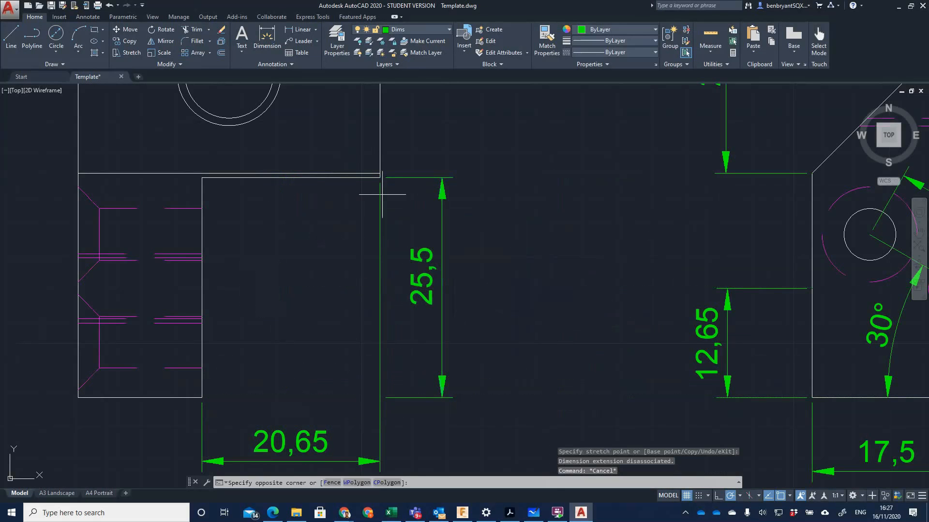
{"action": "left_click", "coordinate": [380, 183]}
{"action": "left_click", "coordinate": [380, 178]}
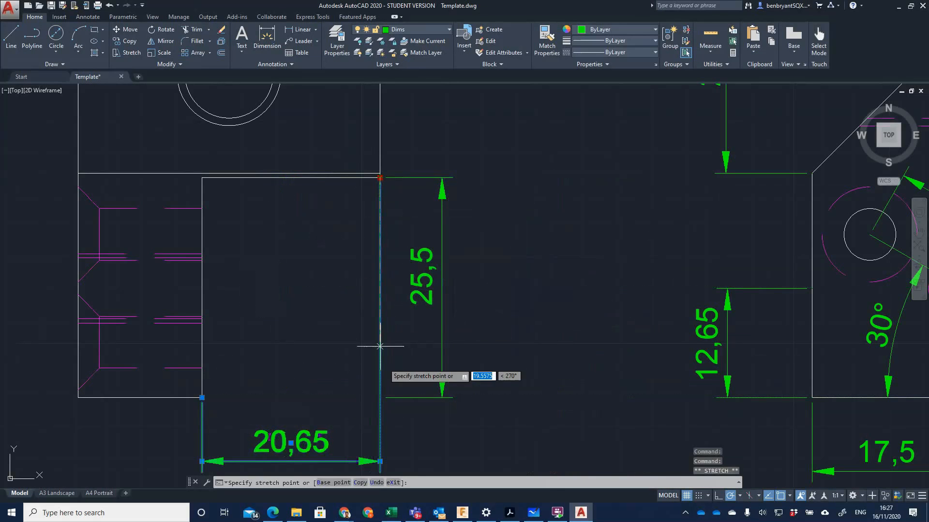
{"action": "left_click", "coordinate": [379, 398]}
{"action": "key", "text": "Escape"}
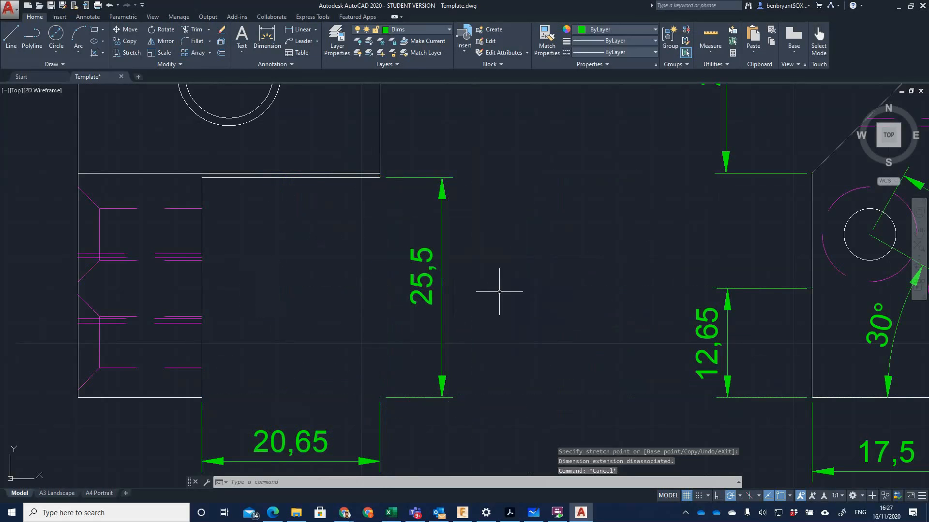
Add a vertical linear dimension for the upper view's overall height, placed 10 mm to the right of its right edge.
{"action": "scroll", "coordinate": [499, 292], "scroll_direction": "down", "scroll_amount": 2}
{"action": "mouse_move", "coordinate": [501, 288]}
{"action": "middle_mouse_down"}
{"action": "mouse_move", "coordinate": [528, 325]}
{"action": "mouse_move", "coordinate": [522, 375]}
{"action": "middle_mouse_up"}
{"action": "middle_click_drag", "start_coordinate": [544, 263], "coordinate": [535, 422]}
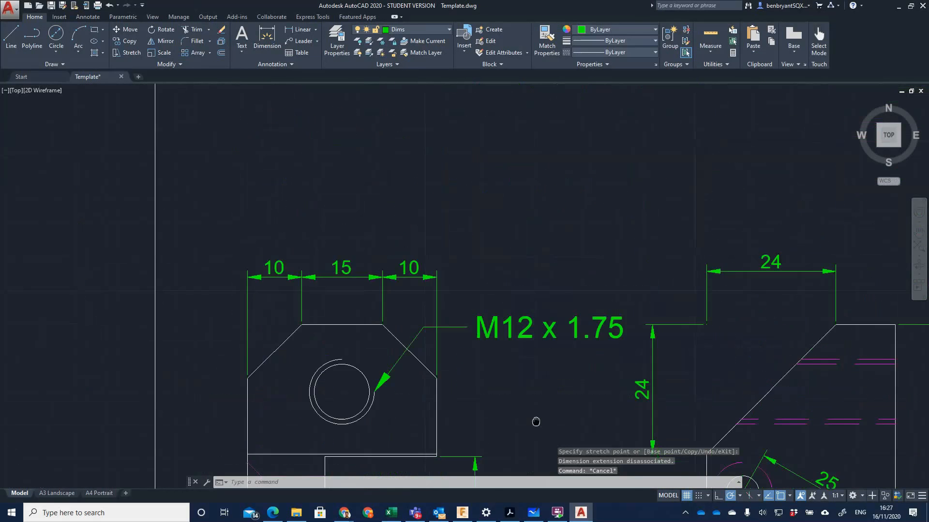
{"action": "scroll", "coordinate": [535, 421], "scroll_direction": "down", "scroll_amount": 3}
{"action": "mouse_move", "coordinate": [508, 271]}
{"action": "middle_mouse_down"}
{"action": "mouse_move", "coordinate": [491, 240]}
{"action": "mouse_move", "coordinate": [408, 162]}
{"action": "mouse_move", "coordinate": [386, 239]}
{"action": "middle_mouse_up"}
{"action": "key", "text": "Return"}
{"action": "left_click", "coordinate": [375, 216]}
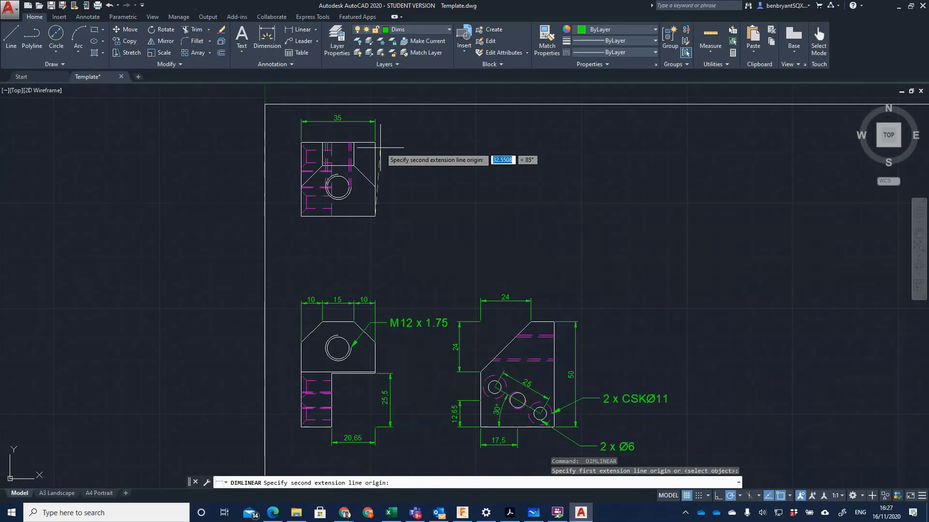
{"action": "left_click", "coordinate": [375, 143]}
{"action": "type", "text": "10"}
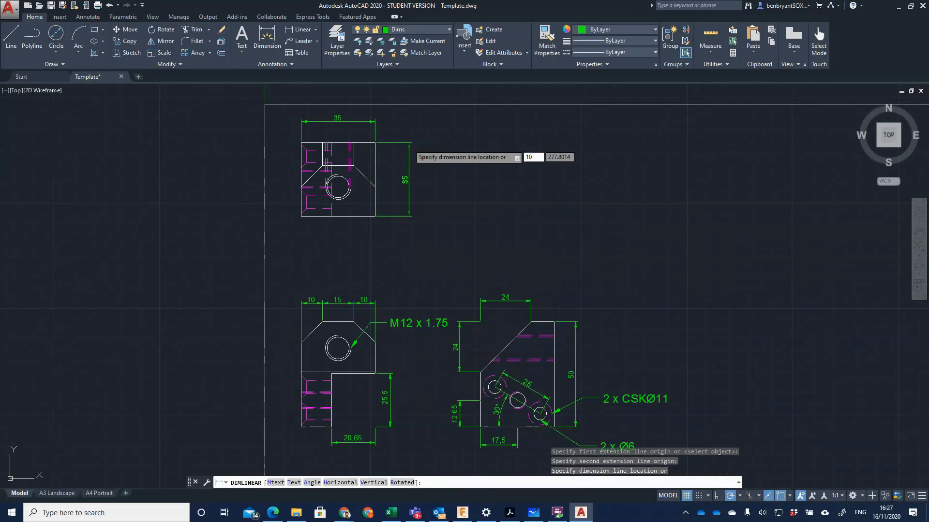
{"action": "key", "text": "Return"}
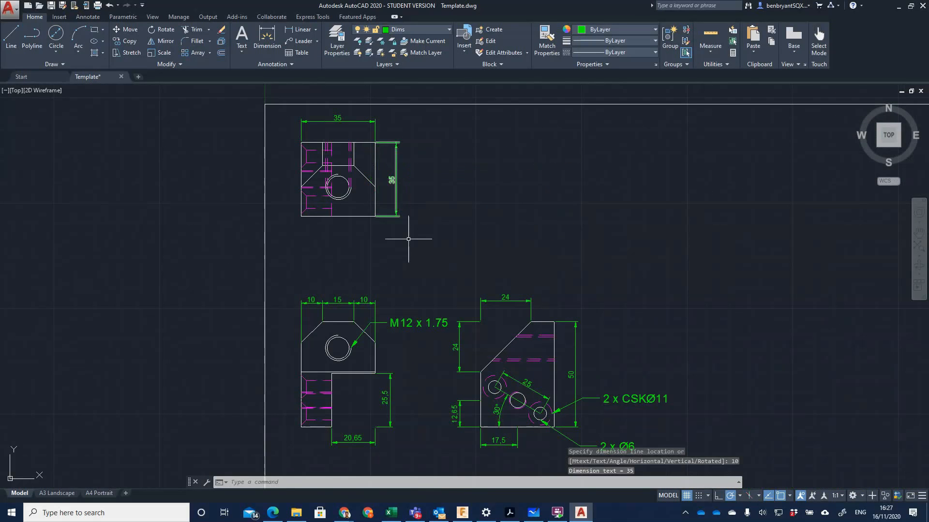
Add a horizontal linear dimension across the side view's top flat edge, aligned with the neighbouring 24 mm dimension.
{"action": "scroll", "coordinate": [588, 326], "scroll_direction": "up", "scroll_amount": 4}
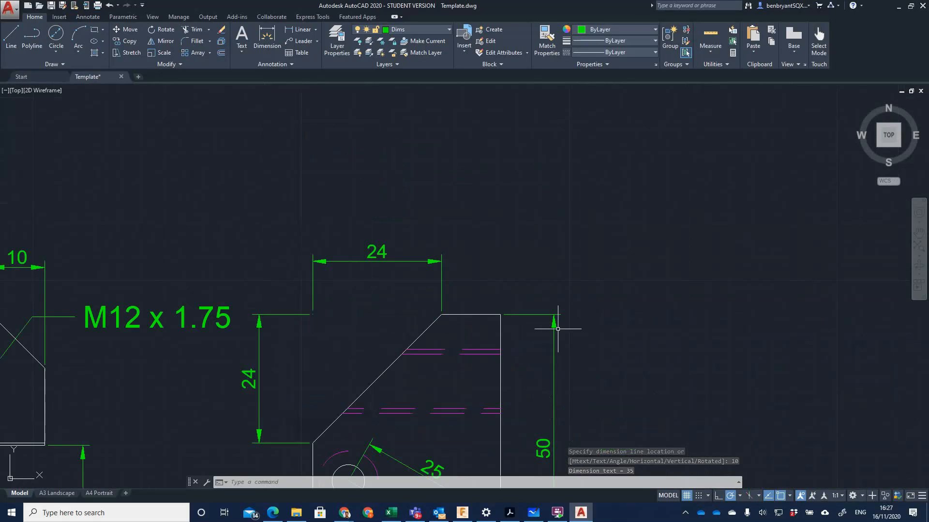
{"action": "key", "text": "Return"}
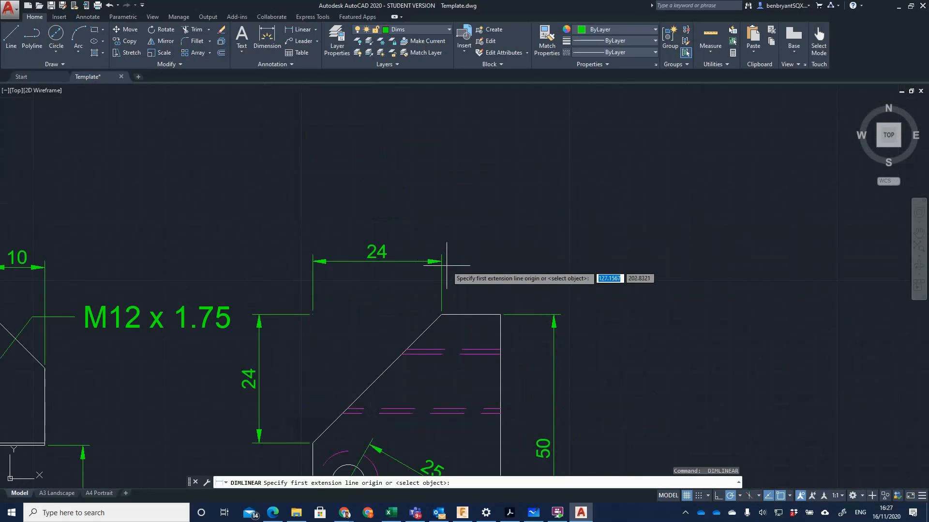
{"action": "left_click", "coordinate": [441, 314]}
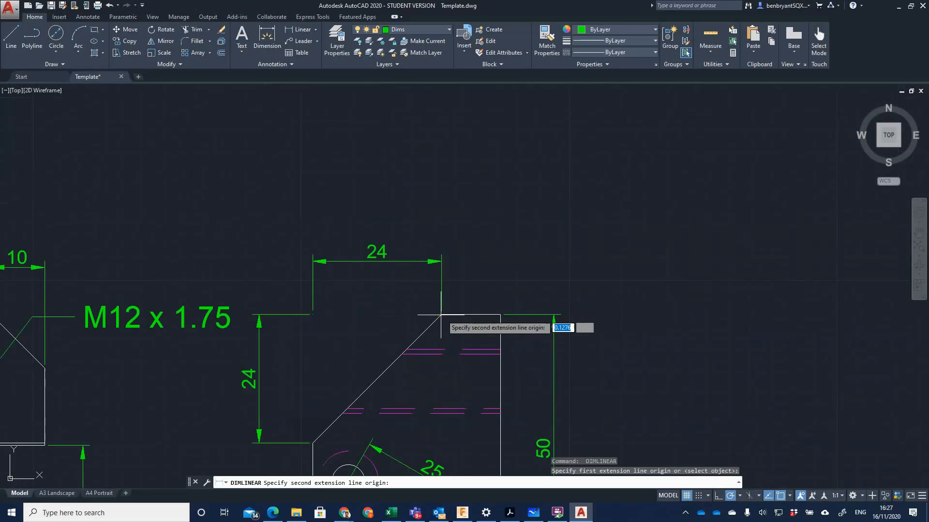
{"action": "left_click", "coordinate": [500, 315]}
{"action": "left_click", "coordinate": [444, 261]}
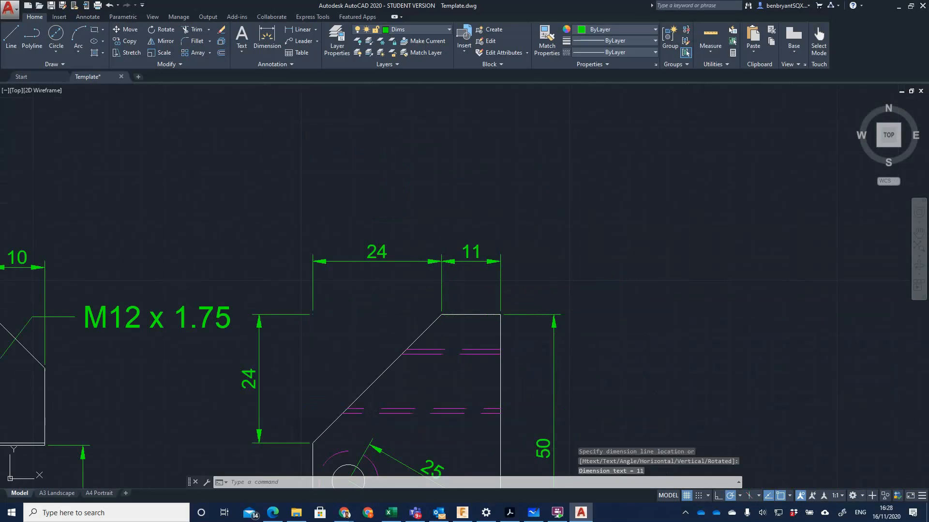
{"action": "key", "text": "Return"}
{"action": "key", "text": "Return"}
{"action": "scroll", "coordinate": [670, 312], "scroll_direction": "down", "scroll_amount": 5}
{"action": "scroll", "coordinate": [595, 260], "scroll_direction": "up", "scroll_amount": 3}
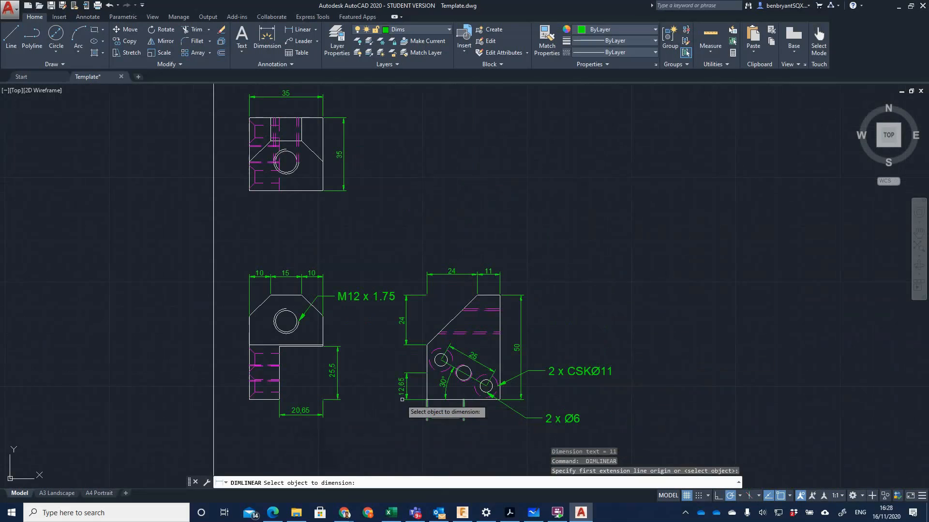
{"action": "key", "text": "Escape"}
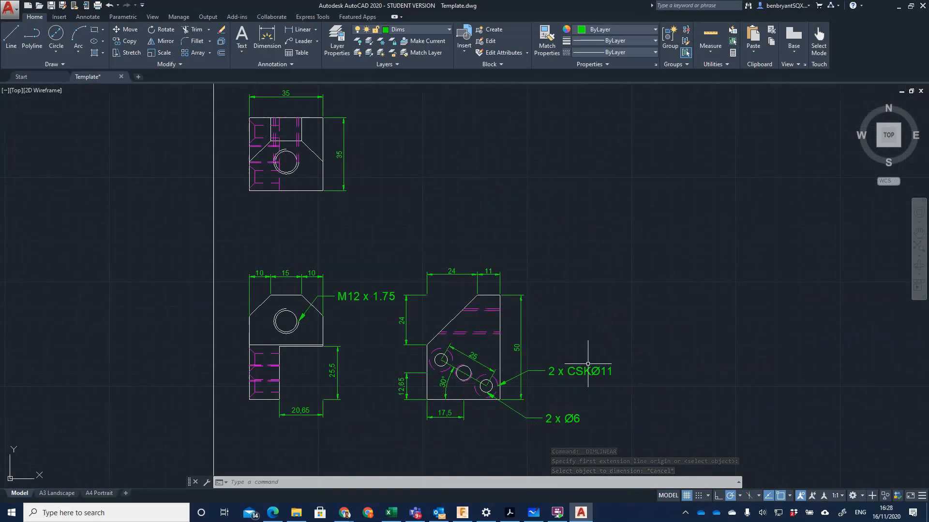
Dimension the vertical distance from the threaded hole's centre to the lower-left view's top edge, placed 10 mm left of the view.
{"action": "scroll", "coordinate": [307, 337], "scroll_direction": "up", "scroll_amount": 4}
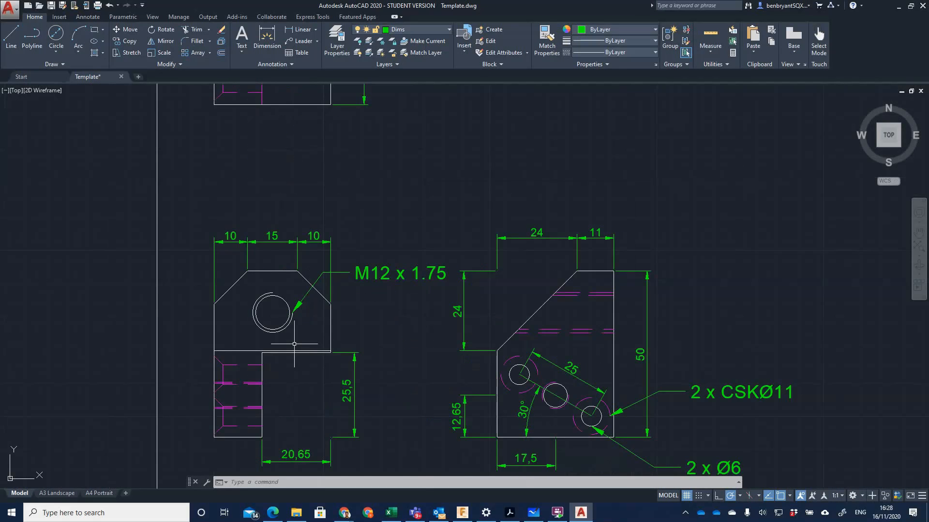
{"action": "left_click", "coordinate": [300, 29]}
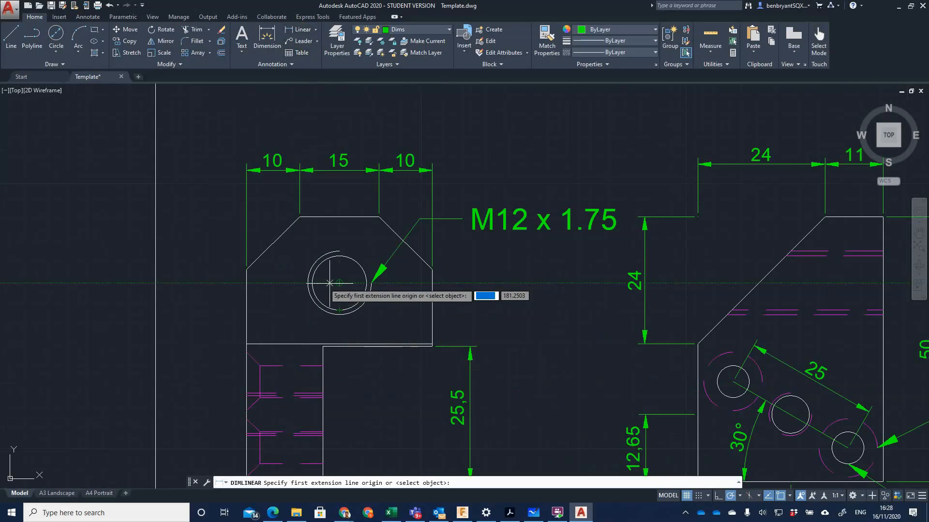
{"action": "left_click", "coordinate": [246, 283]}
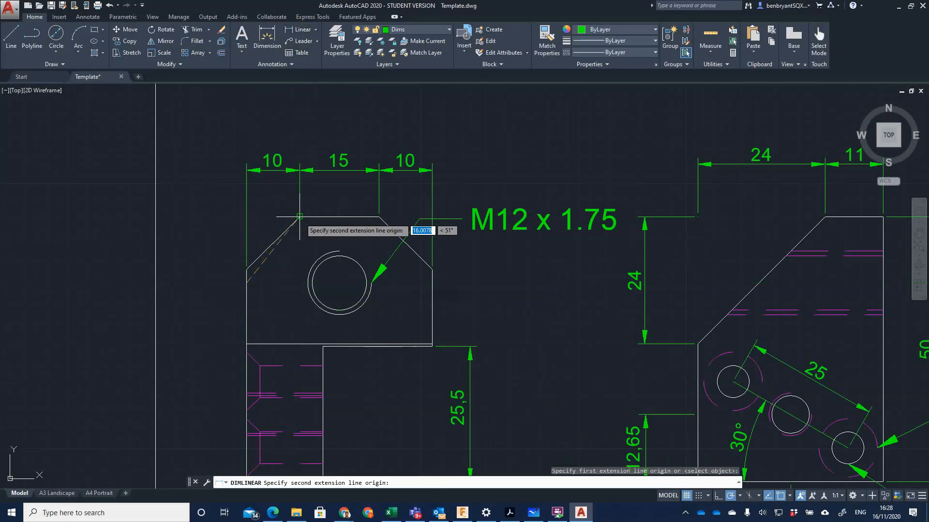
{"action": "left_click", "coordinate": [246, 216]}
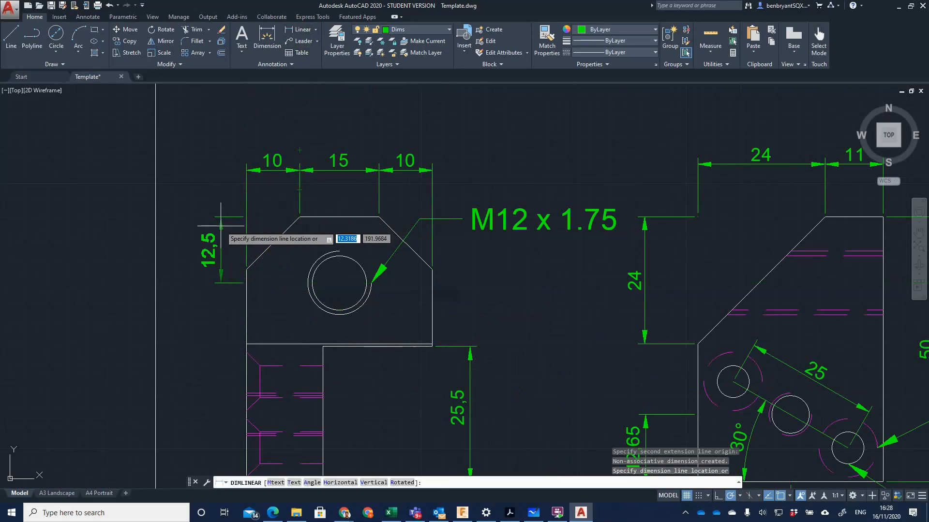
{"action": "type", "text": "10"}
{"action": "key", "text": "Return"}
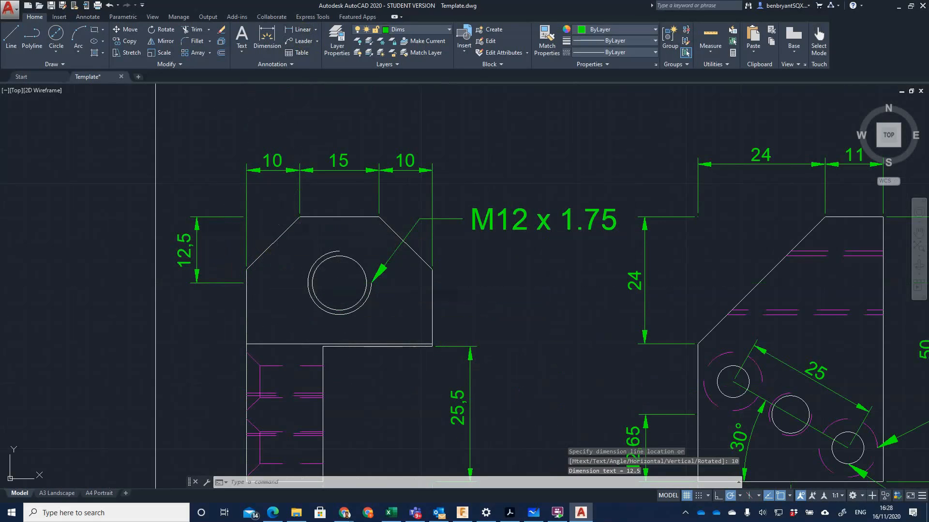
Dimension the horizontal distance from the threaded hole's centre to the lower-left view's left edge, placed 10 mm below the base.
{"action": "key", "text": "Return"}
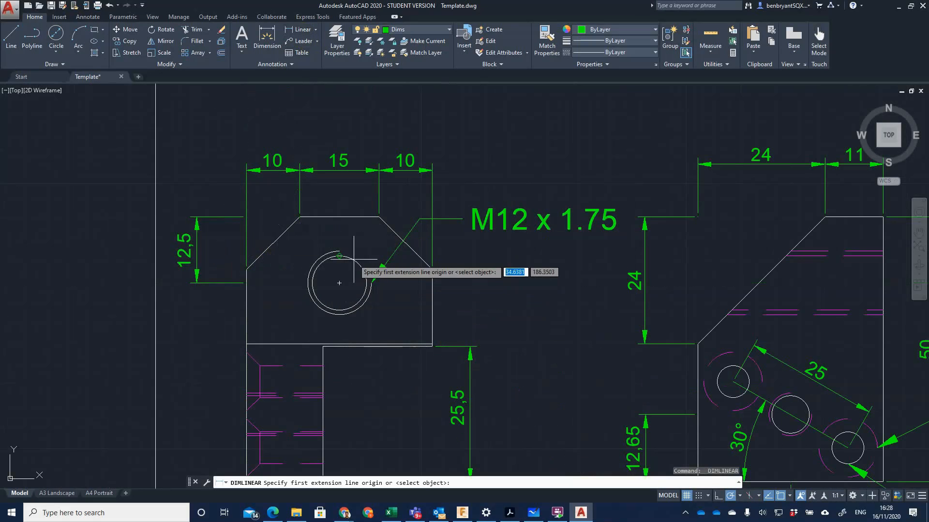
{"action": "mouse_move", "coordinate": [356, 341]}
{"action": "middle_mouse_down"}
{"action": "mouse_move", "coordinate": [437, 339]}
{"action": "mouse_move", "coordinate": [355, 247]}
{"action": "mouse_move", "coordinate": [360, 182]}
{"action": "middle_mouse_up"}
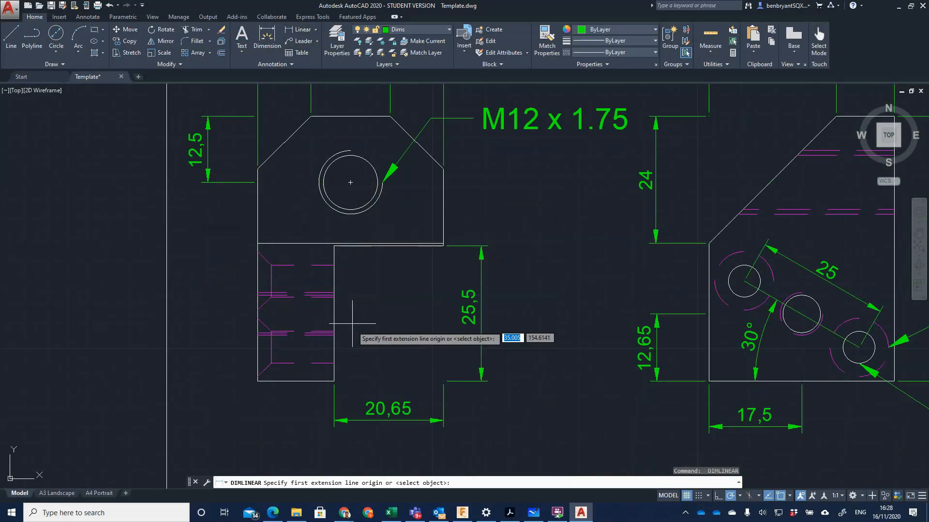
{"action": "left_click", "coordinate": [350, 182]}
{"action": "left_click", "coordinate": [262, 379]}
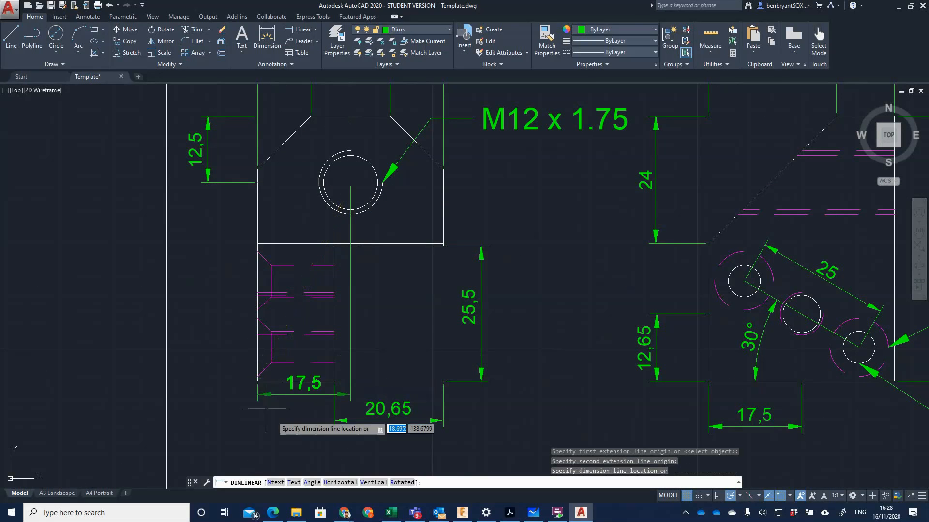
{"action": "type", "text": "10"}
{"action": "key", "text": "Return"}
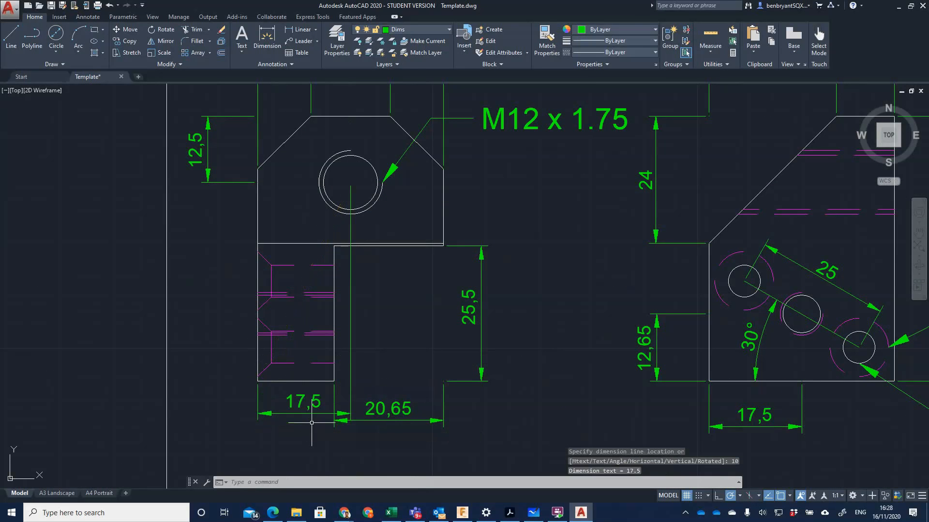
Shorten the hole-centre extension line of the lower-left view's 17,5 dimension by moving its origin straight down to base level.
{"action": "left_click", "coordinate": [349, 366]}
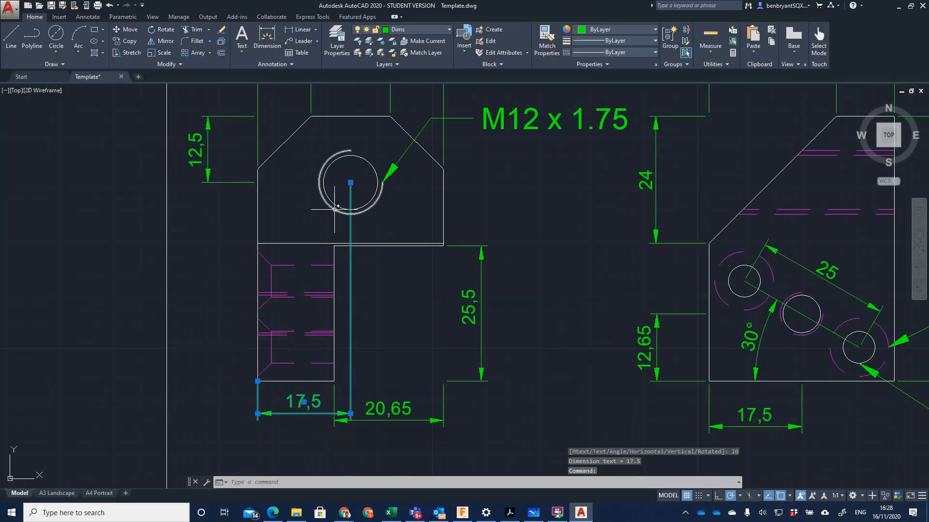
{"action": "left_click", "coordinate": [350, 182]}
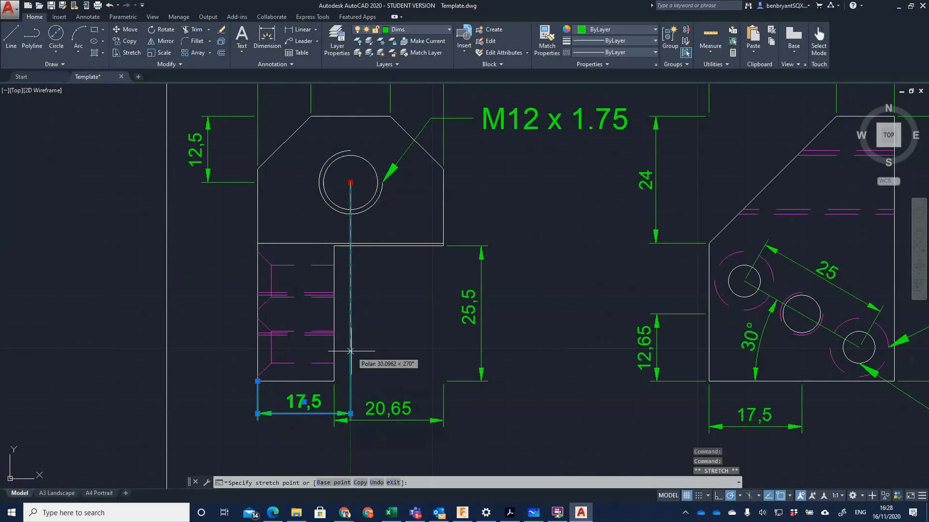
{"action": "left_click", "coordinate": [350, 381]}
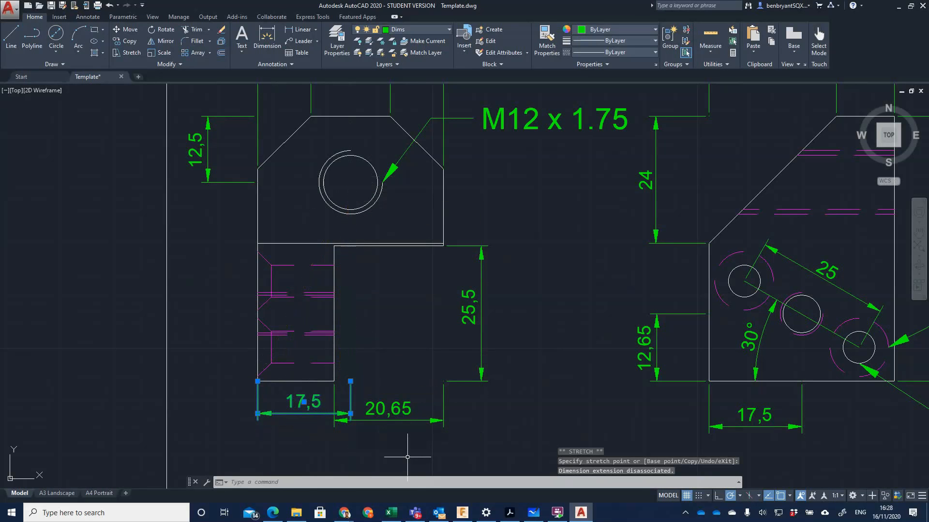
Move the lower-left view's 20,65 dimension line further below the view, clear of the neighbouring 17,5 dimension.
{"action": "key", "text": "Escape"}
{"action": "scroll", "coordinate": [394, 423], "scroll_direction": "down", "scroll_amount": 3}
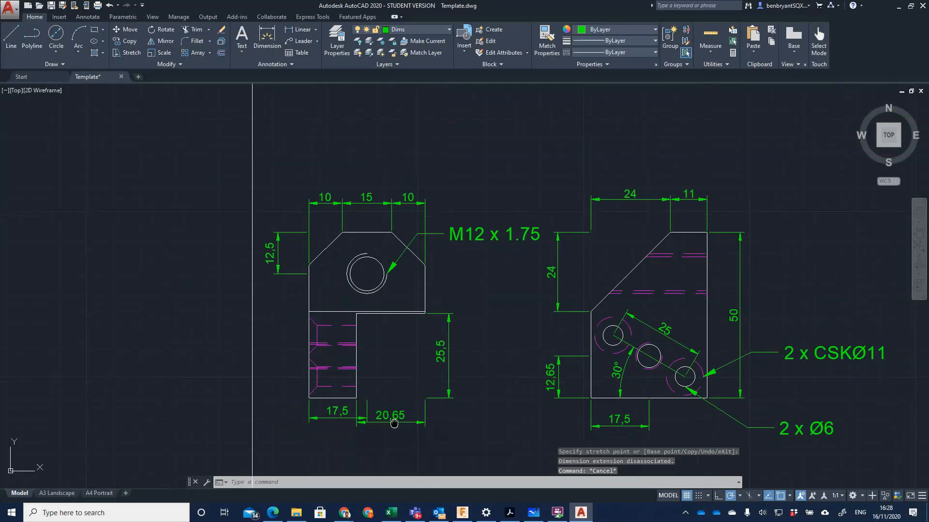
{"action": "scroll", "coordinate": [394, 422], "scroll_direction": "up", "scroll_amount": 5}
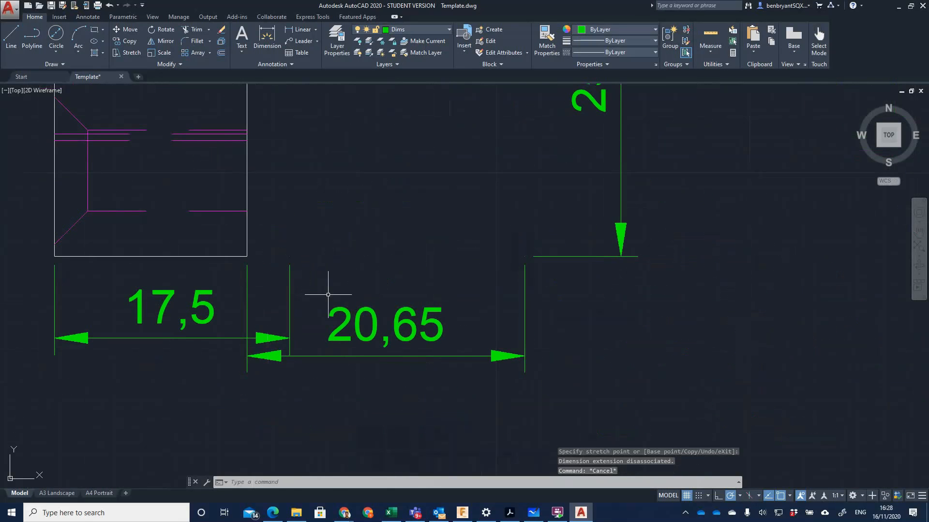
{"action": "middle_click_drag", "start_coordinate": [354, 370], "coordinate": [387, 321]}
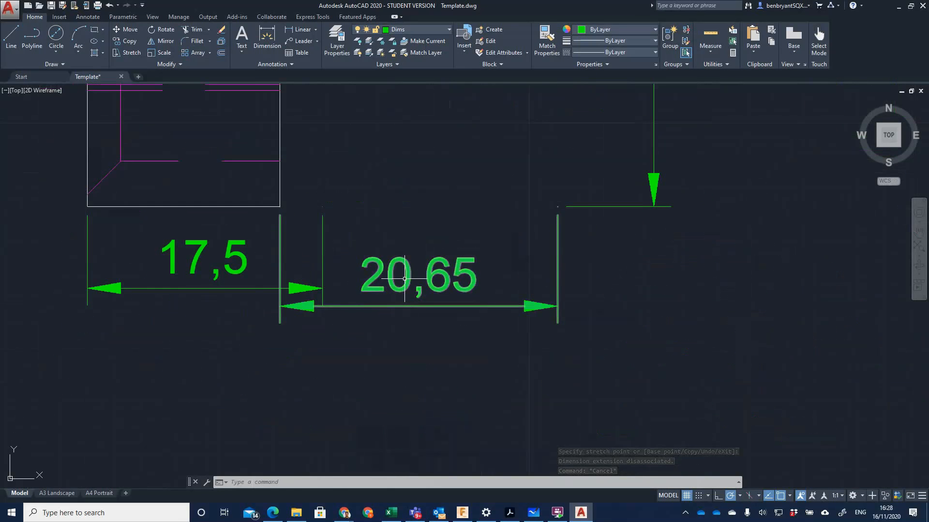
{"action": "left_click", "coordinate": [406, 283]}
{"action": "left_click", "coordinate": [418, 276]}
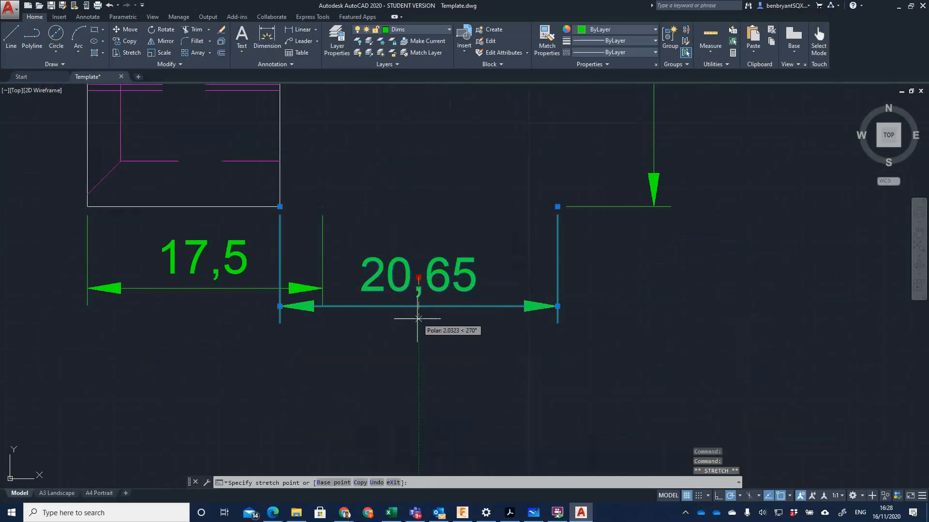
{"action": "key", "text": "Escape"}
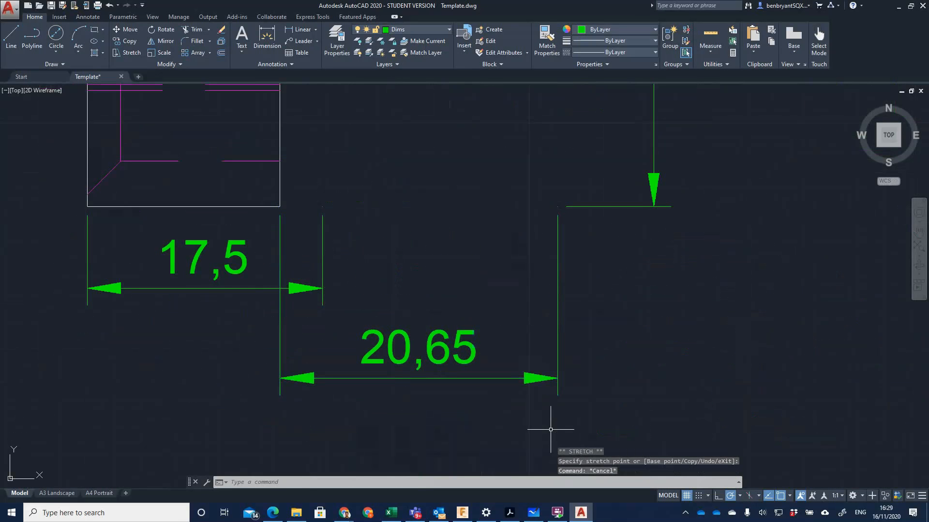
Delete the 17,5 horizontal dimension below the base of the lower-left view.
{"action": "scroll", "coordinate": [627, 407], "scroll_direction": "down", "scroll_amount": 3}
{"action": "scroll", "coordinate": [531, 351], "scroll_direction": "up", "scroll_amount": 2}
{"action": "scroll", "coordinate": [618, 373], "scroll_direction": "up", "scroll_amount": 1}
{"action": "mouse_move", "coordinate": [618, 374]}
{"action": "middle_mouse_down"}
{"action": "mouse_move", "coordinate": [520, 357]}
{"action": "mouse_move", "coordinate": [506, 377]}
{"action": "middle_mouse_up"}
{"action": "scroll", "coordinate": [506, 376], "scroll_direction": "down", "scroll_amount": 2}
{"action": "scroll", "coordinate": [509, 370], "scroll_direction": "down", "scroll_amount": 2}
{"action": "middle_click_drag", "start_coordinate": [507, 339], "coordinate": [443, 342]}
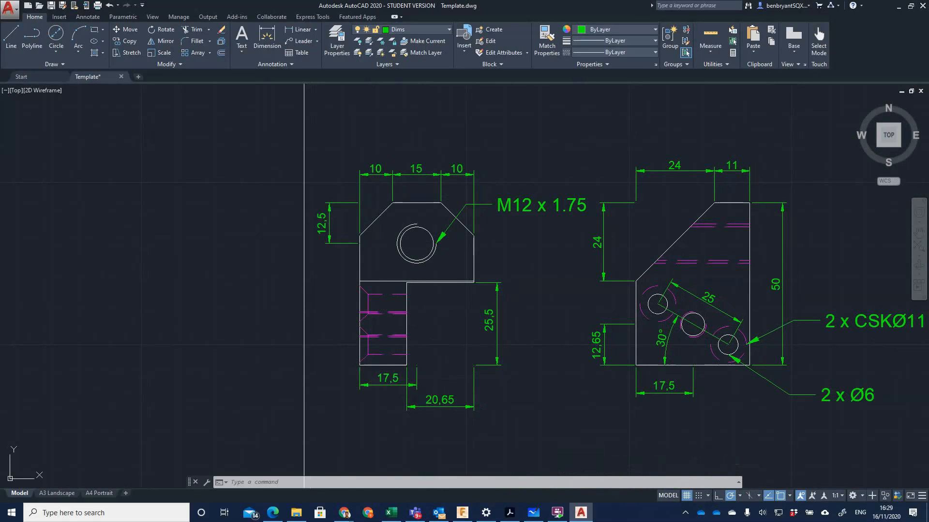
{"action": "left_click", "coordinate": [392, 381]}
{"action": "key", "text": "Delete"}
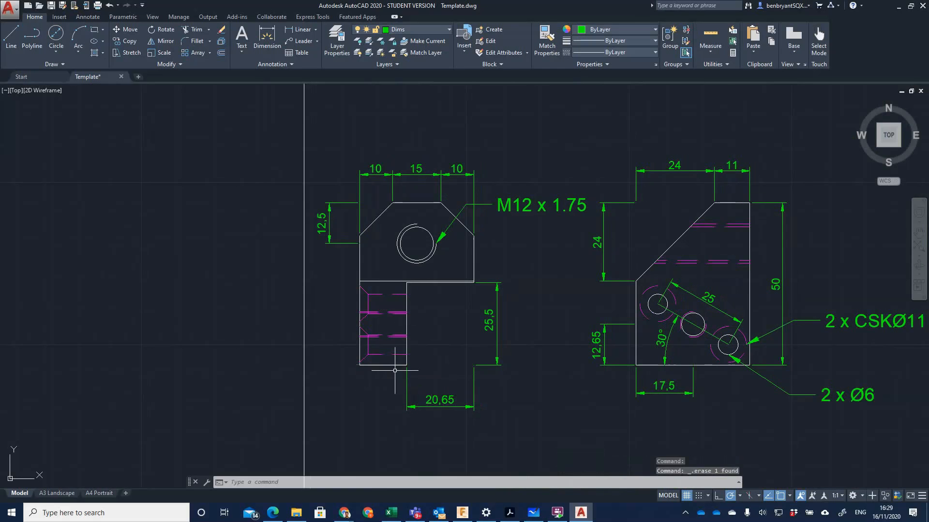
Delete the left-hand 10 dimension and the 15 dimension above the lower-left view.
{"action": "scroll", "coordinate": [383, 311], "scroll_direction": "up", "scroll_amount": 4}
{"action": "scroll", "coordinate": [328, 435], "scroll_direction": "down", "scroll_amount": 4}
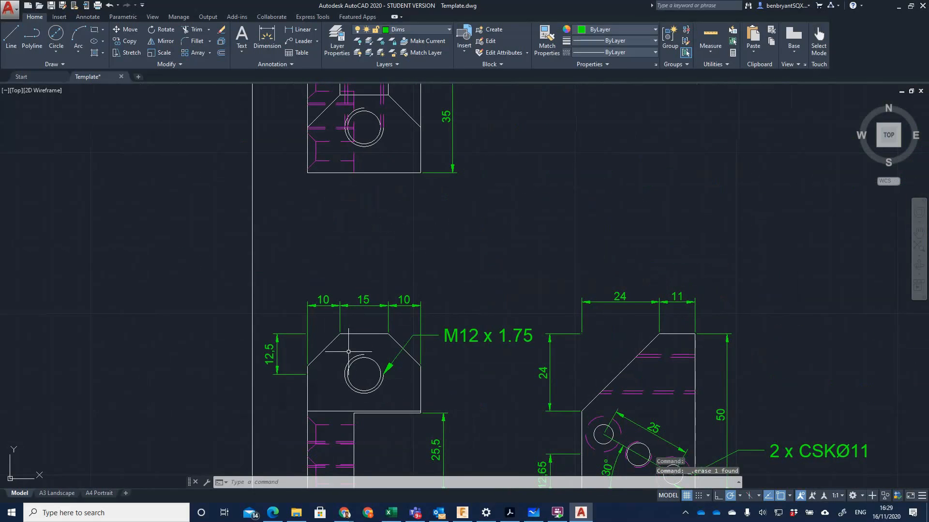
{"action": "scroll", "coordinate": [359, 346], "scroll_direction": "up", "scroll_amount": 2}
{"action": "left_click", "coordinate": [317, 266]}
{"action": "key", "text": "Delete"}
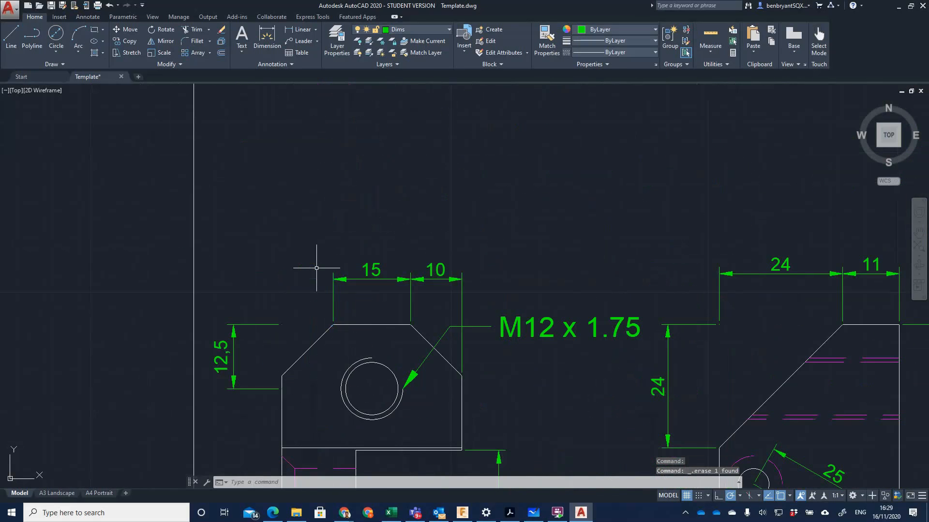
{"action": "left_click", "coordinate": [361, 271]}
{"action": "left_click", "coordinate": [370, 274]}
{"action": "key", "text": "Delete"}
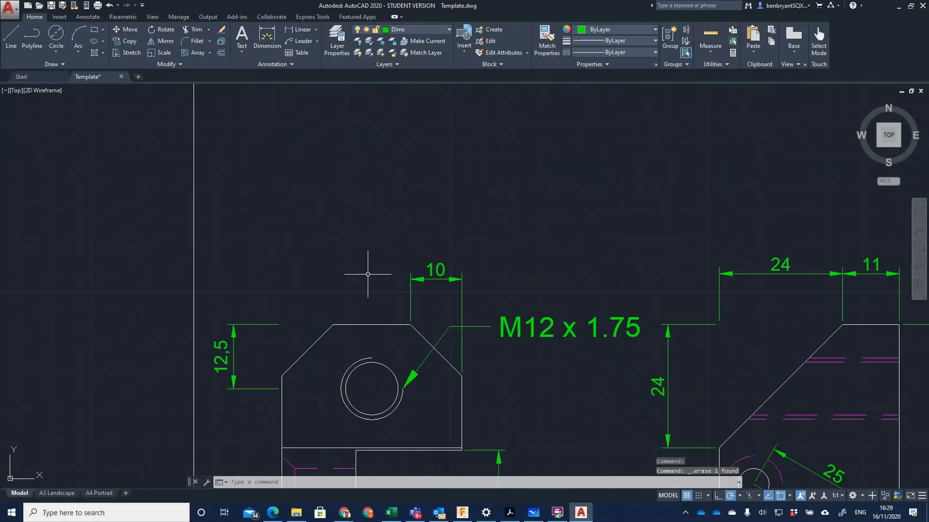
Add a horizontal linear dimension from the midpoint of the lower-left view's top edge to its left side, entering 10 for the placement.
{"action": "left_click", "coordinate": [297, 30]}
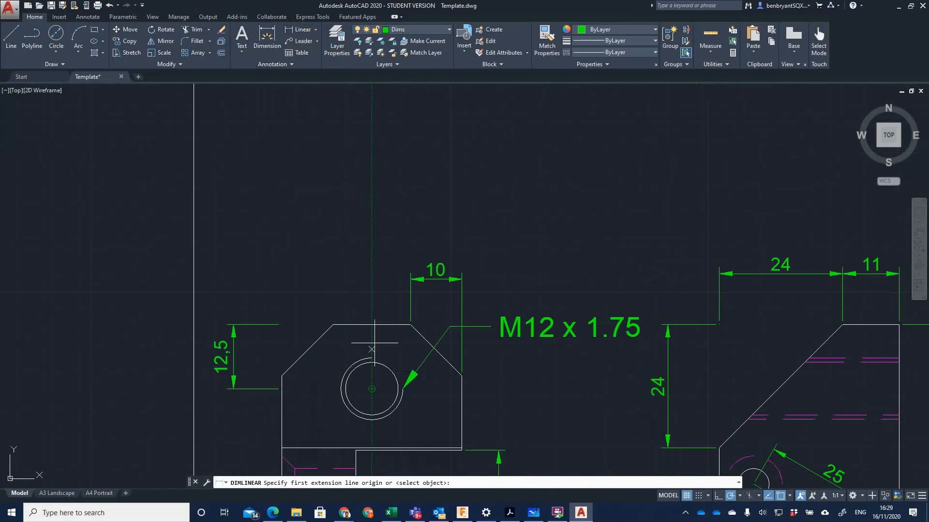
{"action": "left_click", "coordinate": [372, 324]}
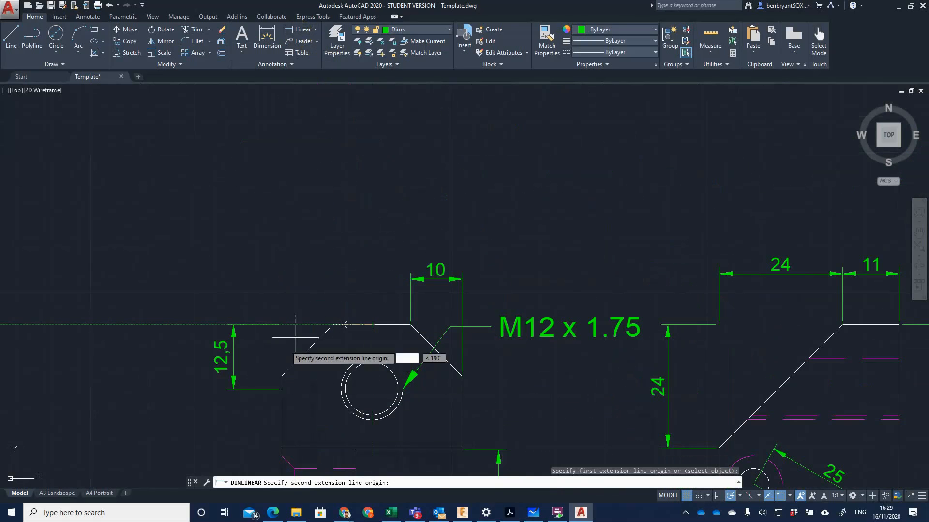
{"action": "left_click", "coordinate": [282, 375]}
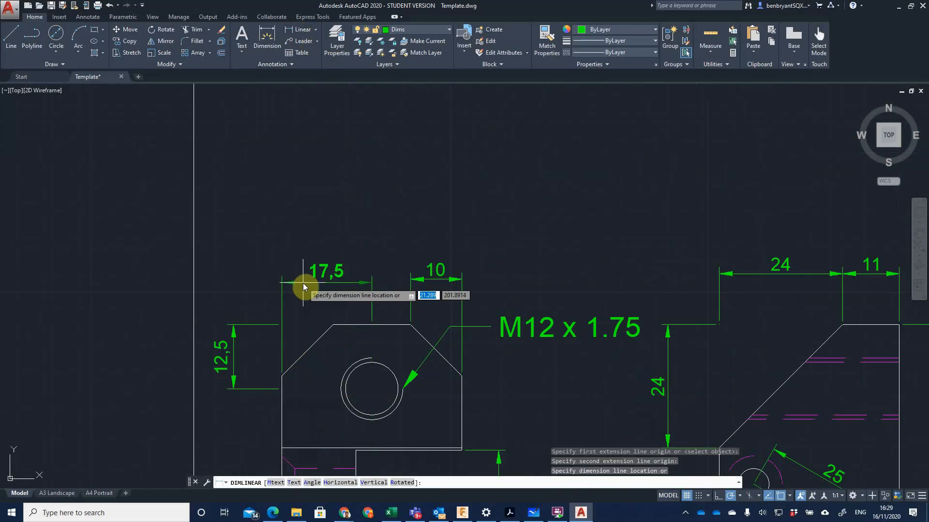
{"action": "type", "text": "10"}
{"action": "key", "text": "Return"}
Stretch the new 17,5 dimension line upward by 20 mm to sit clear above the lower-left view.
{"action": "left_click", "coordinate": [321, 312]}
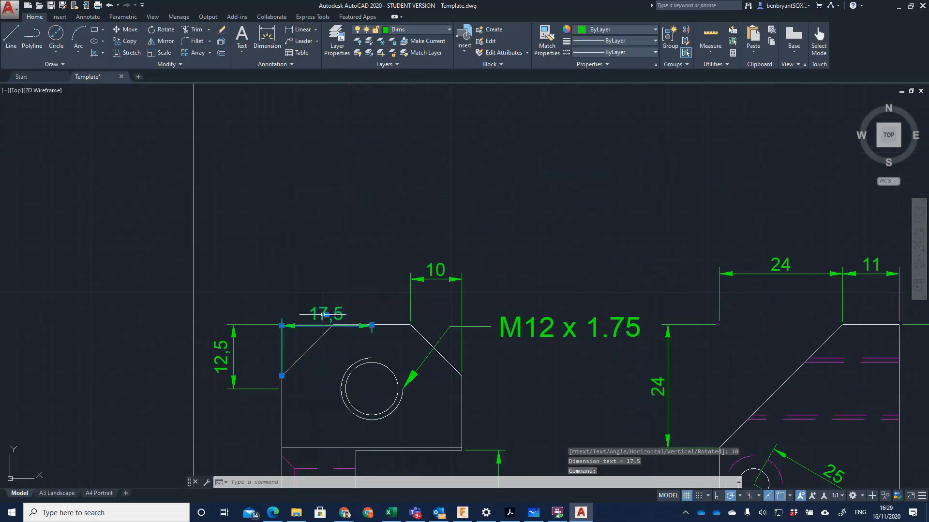
{"action": "left_click", "coordinate": [328, 309]}
{"action": "left_click", "coordinate": [328, 309]}
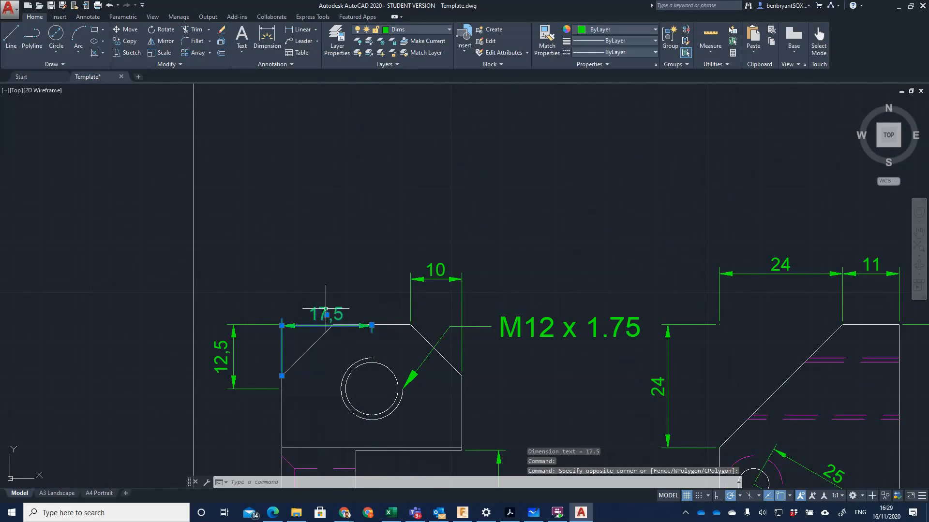
{"action": "left_click", "coordinate": [327, 315]}
{"action": "type", "text": "20"}
{"action": "key", "text": "Return"}
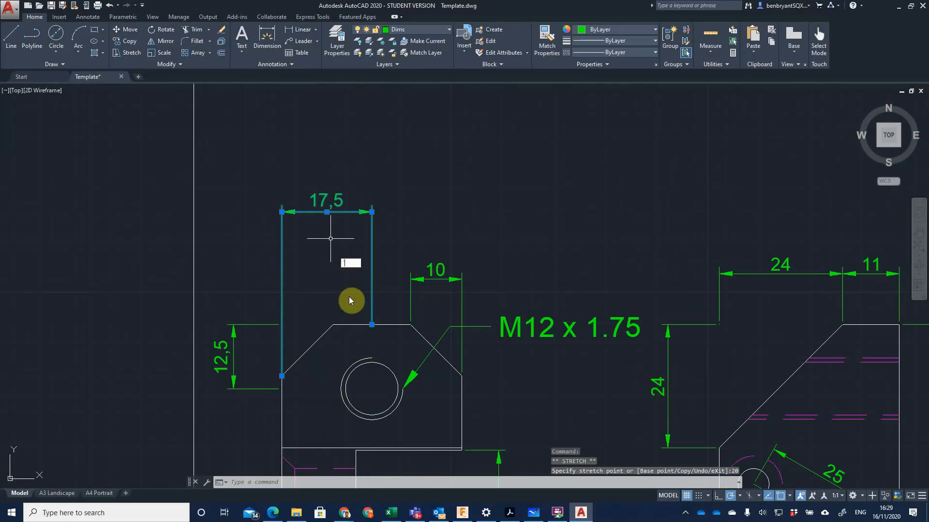
{"action": "key", "text": "Escape"}
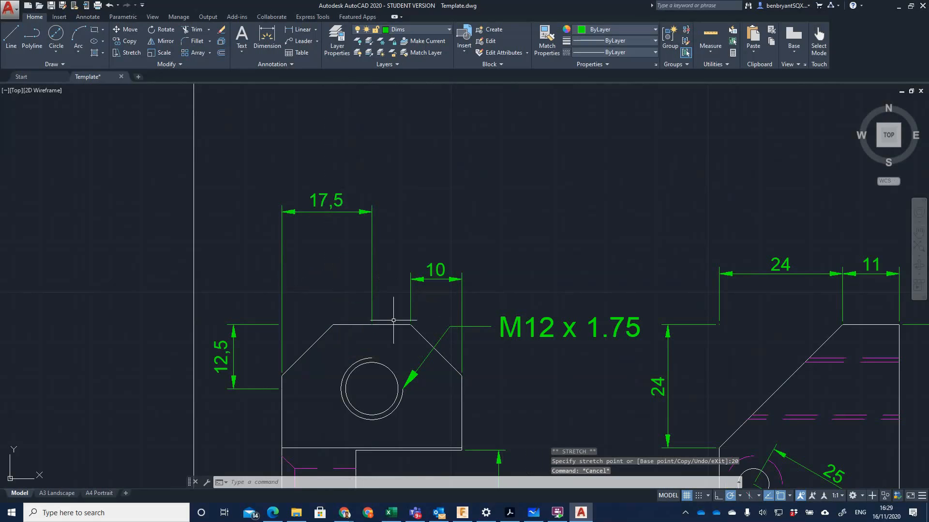
Open the A3 Landscape layout, activate its viewport and shift the dimensioned views towards the middle of the sheet.
{"action": "scroll", "coordinate": [486, 390], "scroll_direction": "down", "scroll_amount": 4}
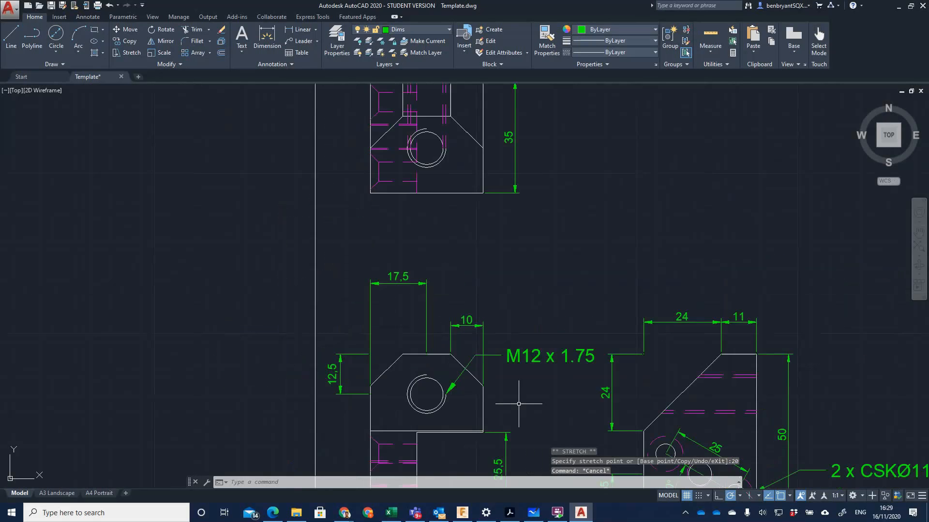
{"action": "scroll", "coordinate": [530, 370], "scroll_direction": "up", "scroll_amount": 1}
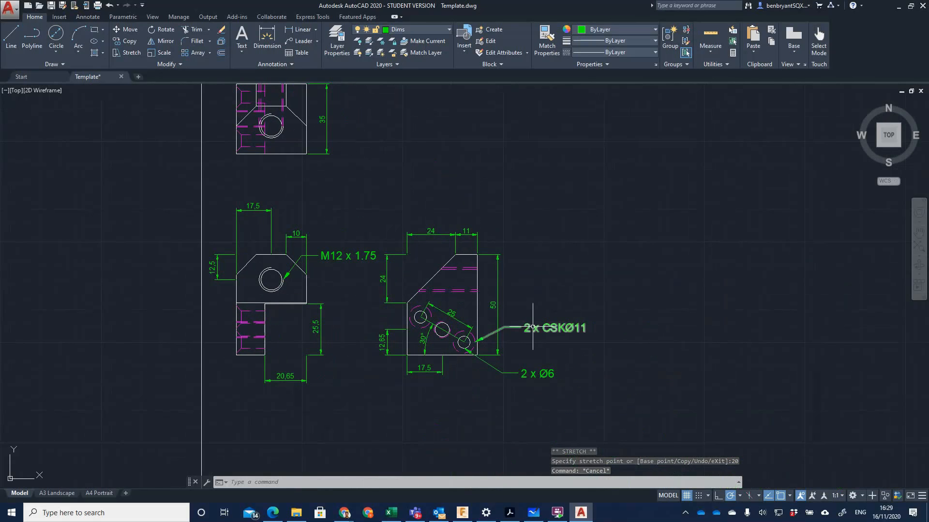
{"action": "middle_click_drag", "start_coordinate": [530, 327], "coordinate": [491, 372]}
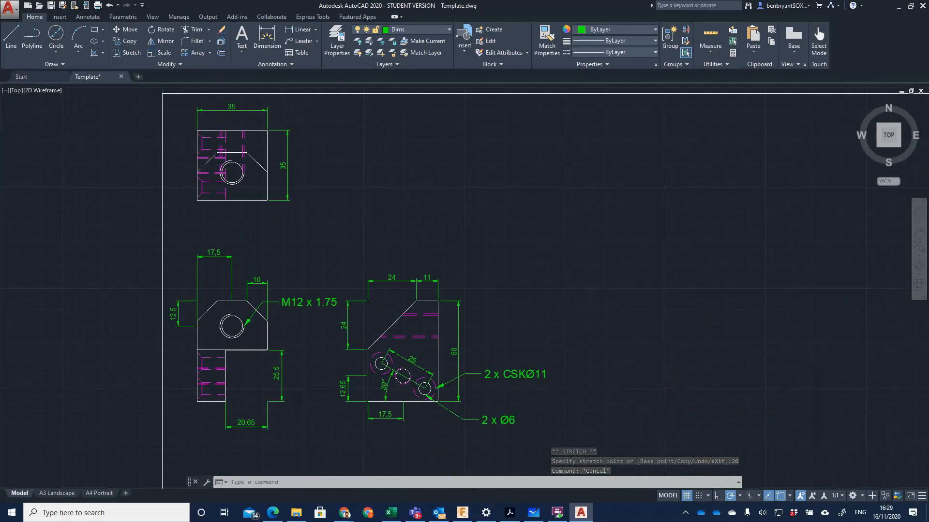
{"action": "left_click", "coordinate": [56, 493]}
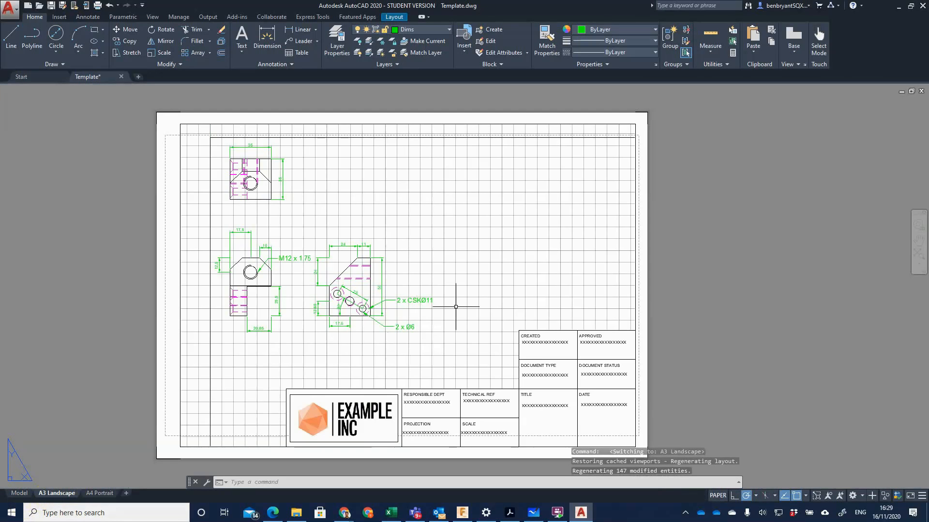
{"action": "mouse_move", "coordinate": [331, 335]}
{"action": "middle_mouse_down"}
{"action": "mouse_move", "coordinate": [357, 344]}
{"action": "mouse_move", "coordinate": [350, 334]}
{"action": "middle_mouse_up"}
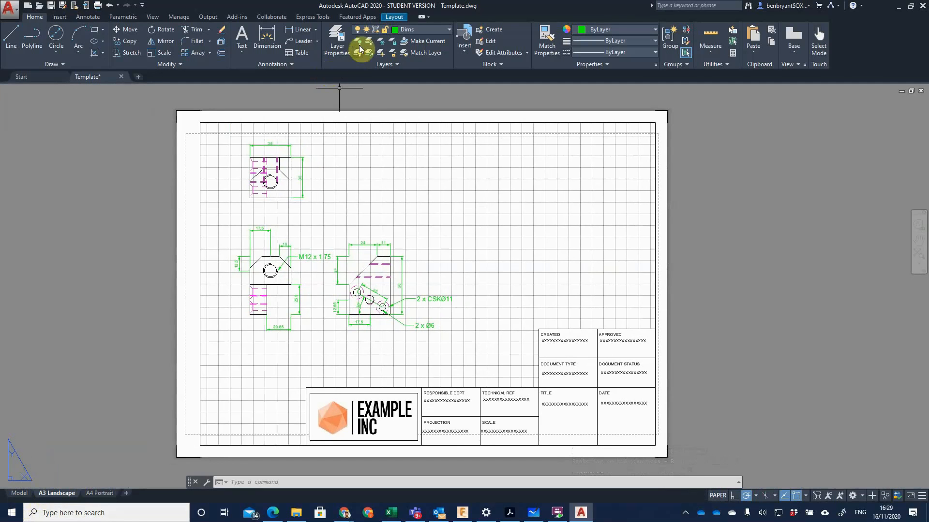
{"action": "left_click", "coordinate": [392, 18]}
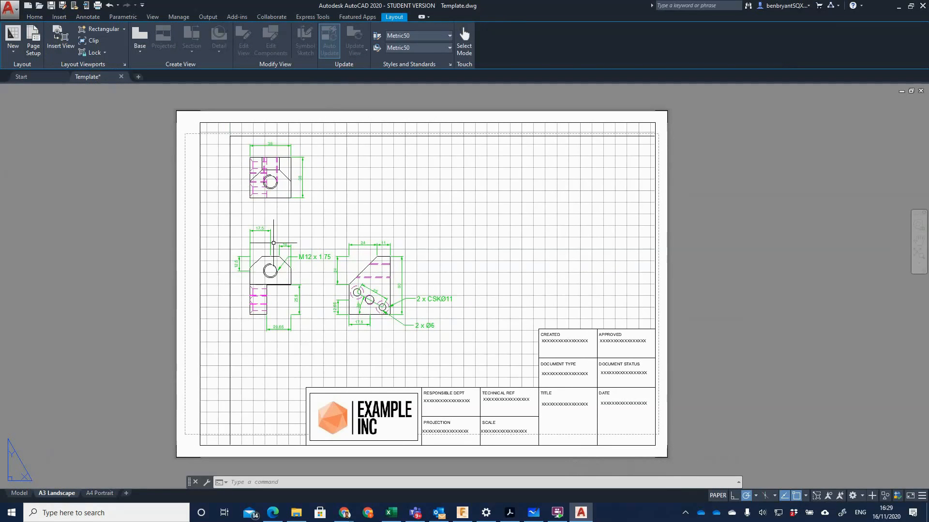
{"action": "double_click", "coordinate": [447, 267]}
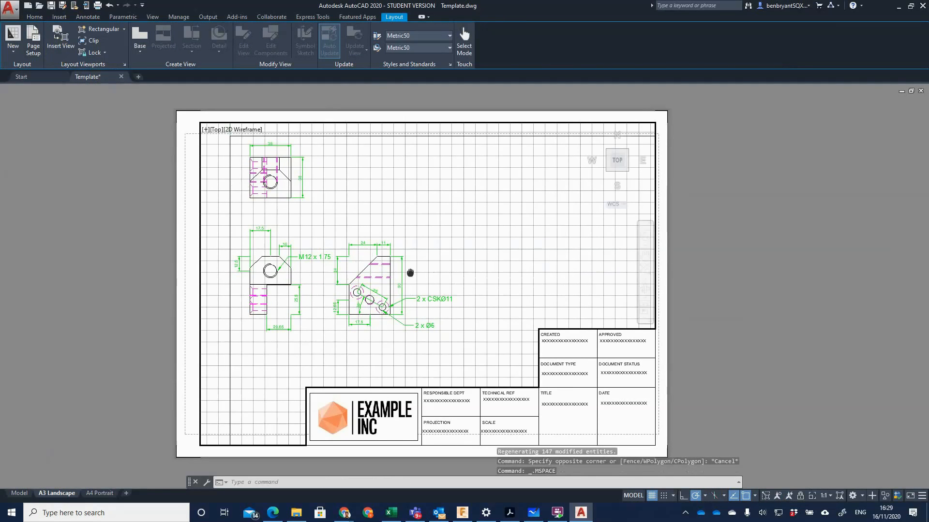
{"action": "middle_click_drag", "start_coordinate": [412, 270], "coordinate": [475, 290]}
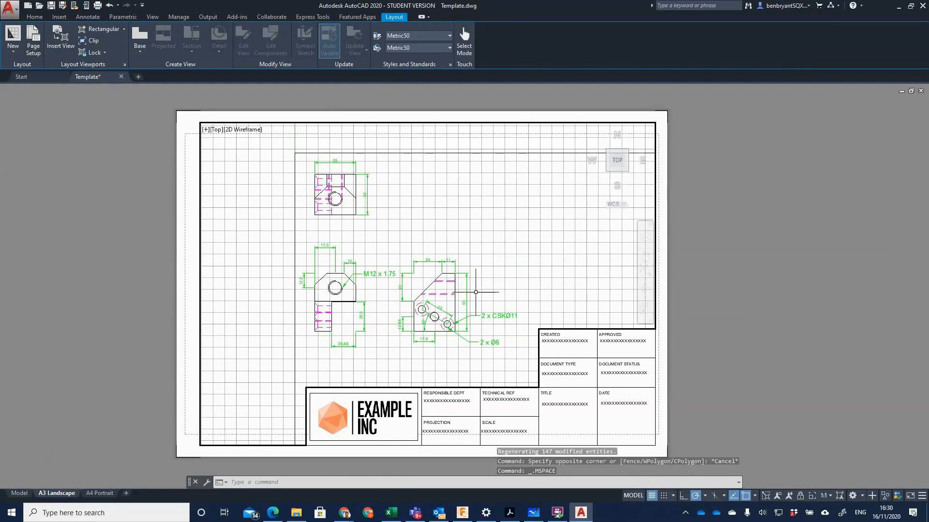
Delete the border rectangle surrounding the three views in model space.
{"action": "left_click", "coordinate": [19, 492]}
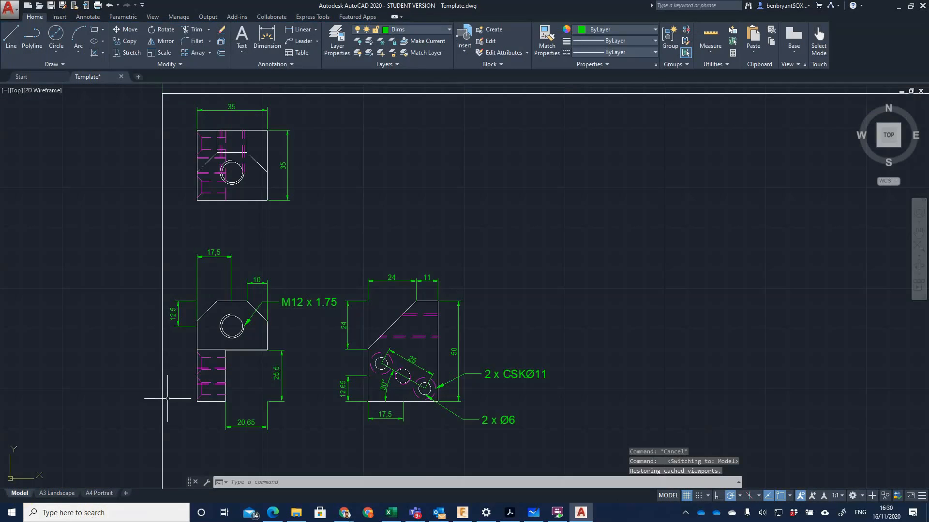
{"action": "scroll", "coordinate": [546, 270], "scroll_direction": "down", "scroll_amount": 6}
{"action": "middle_click_drag", "start_coordinate": [545, 270], "coordinate": [489, 254]}
{"action": "left_click", "coordinate": [479, 200]}
{"action": "key", "text": "Delete"}
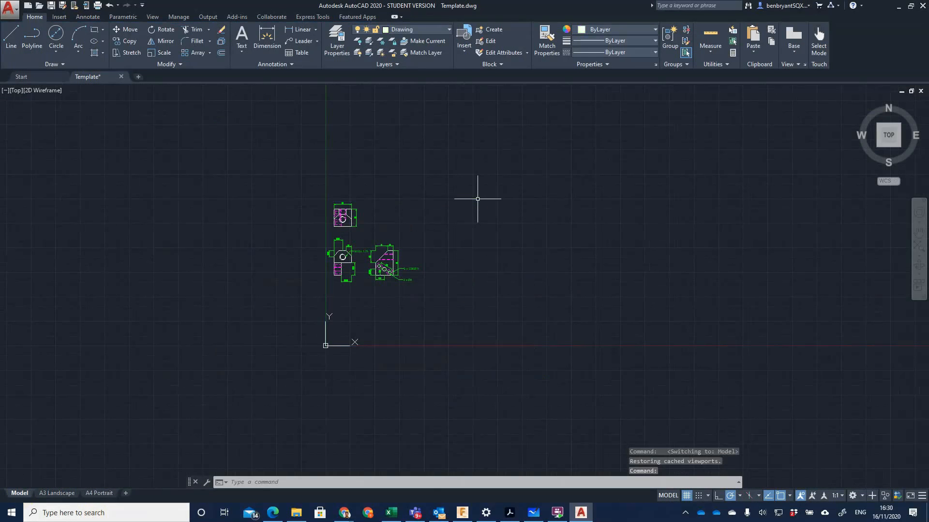
Try a 2:1 viewport scale on the A3 Landscape layout, and refit the viewport so all three views lie inside it.
{"action": "left_click", "coordinate": [54, 494]}
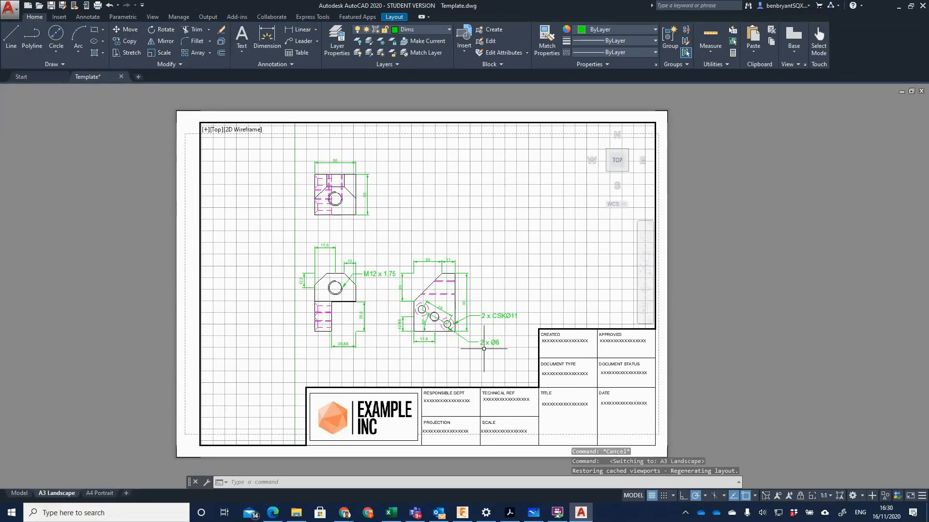
{"action": "left_click", "coordinate": [829, 497]}
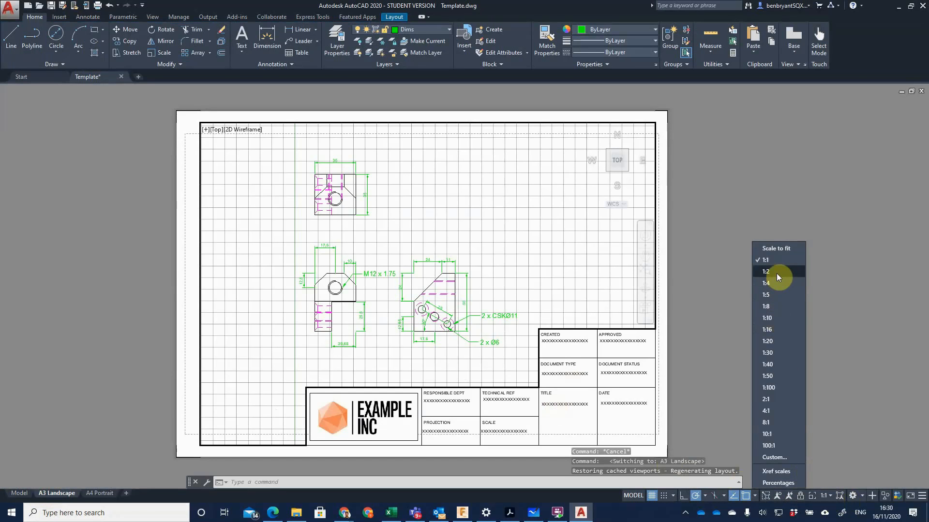
{"action": "left_click", "coordinate": [773, 400]}
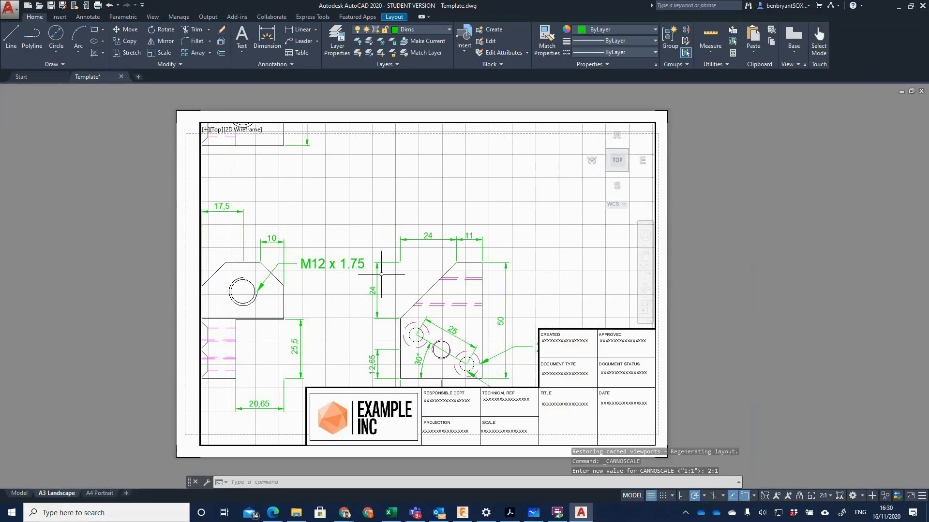
{"action": "scroll", "coordinate": [381, 275], "scroll_direction": "down", "scroll_amount": 2}
{"action": "mouse_move", "coordinate": [381, 274]}
{"action": "middle_mouse_down"}
{"action": "mouse_move", "coordinate": [381, 301]}
{"action": "mouse_move", "coordinate": [378, 289]}
{"action": "middle_mouse_up"}
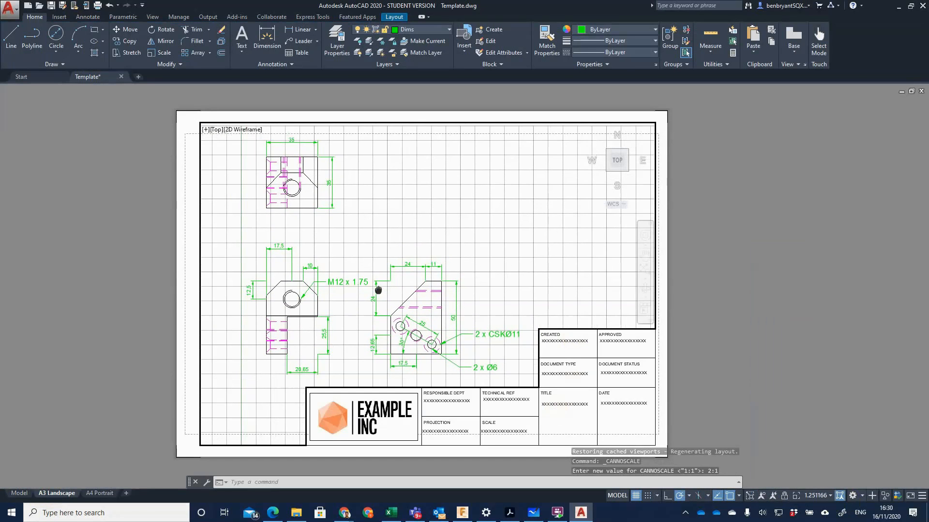
Add a custom drawing scale named 1:25 to the scale list, with 1 paper unit equal to 1.25 drawing units.
{"action": "left_click", "coordinate": [825, 496]}
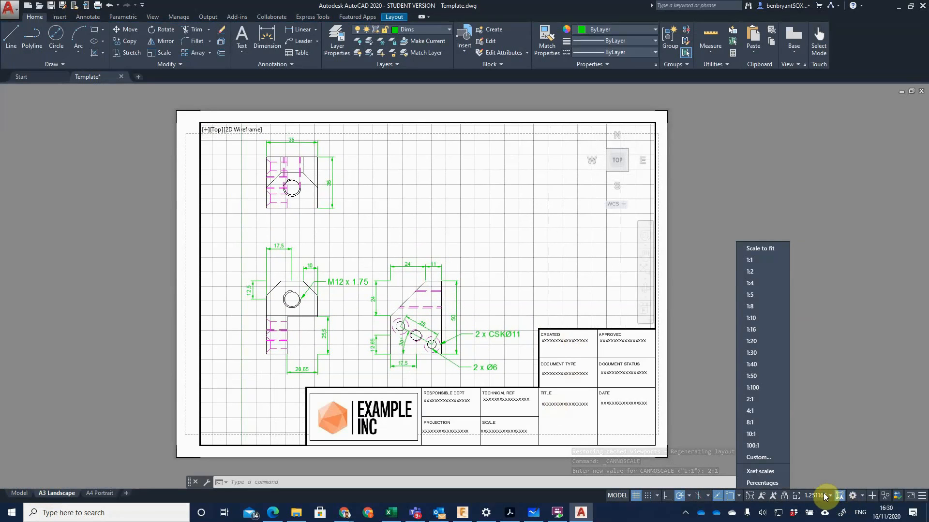
{"action": "left_click", "coordinate": [758, 457]}
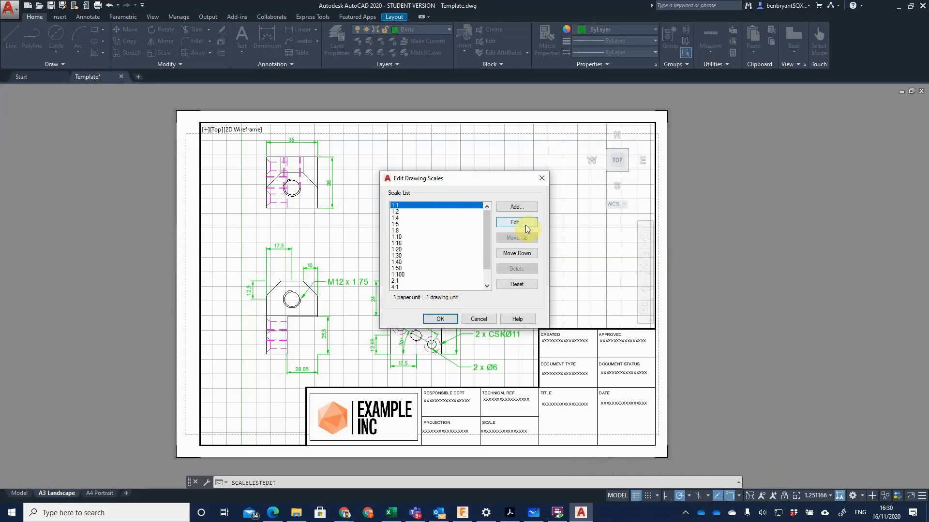
{"action": "left_click", "coordinate": [515, 207]}
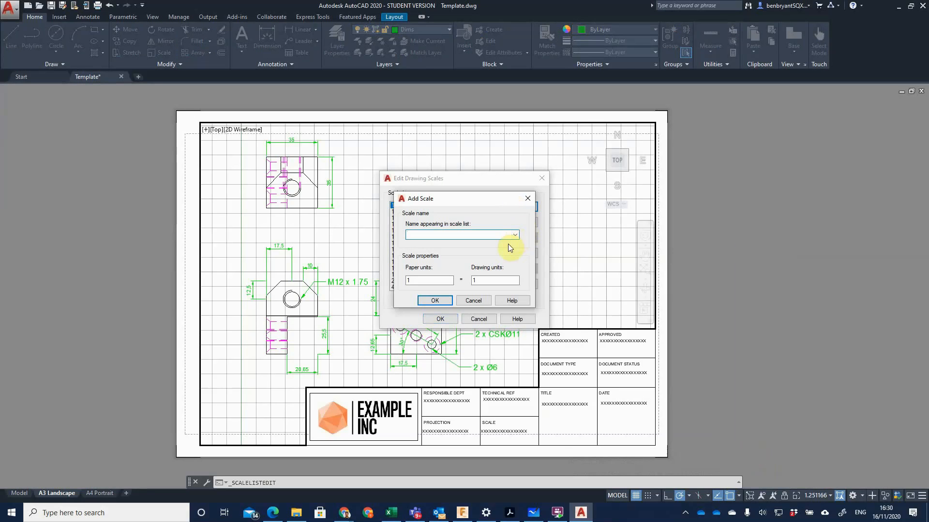
{"action": "type", "text": "1:25"}
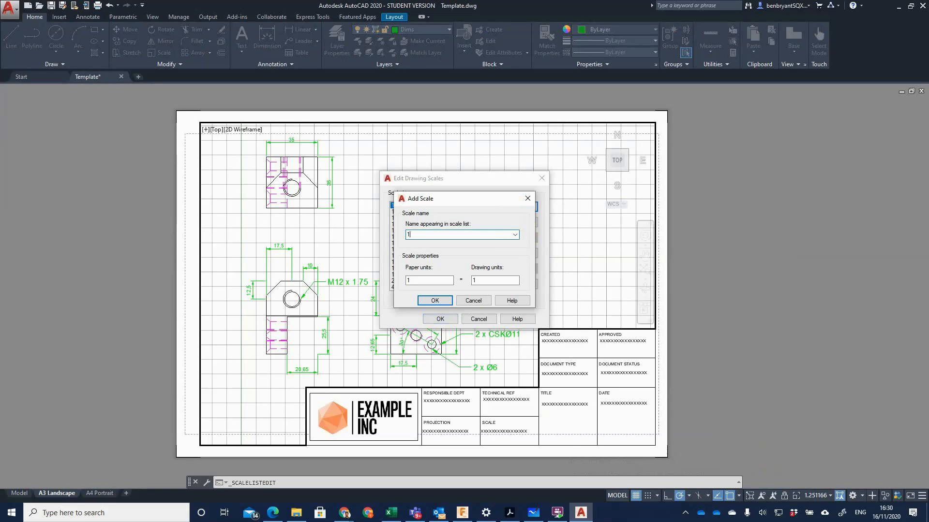
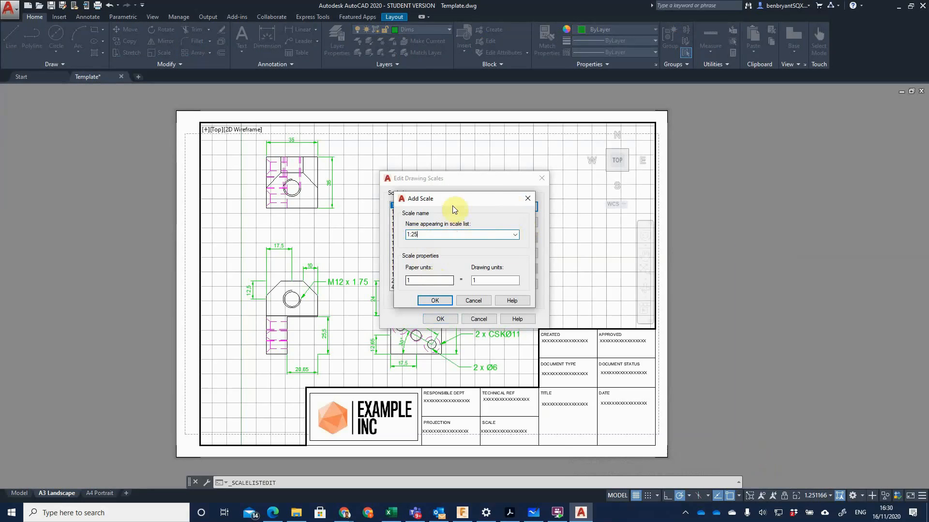
{"action": "left_click_drag", "start_coordinate": [460, 199], "coordinate": [492, 185]}
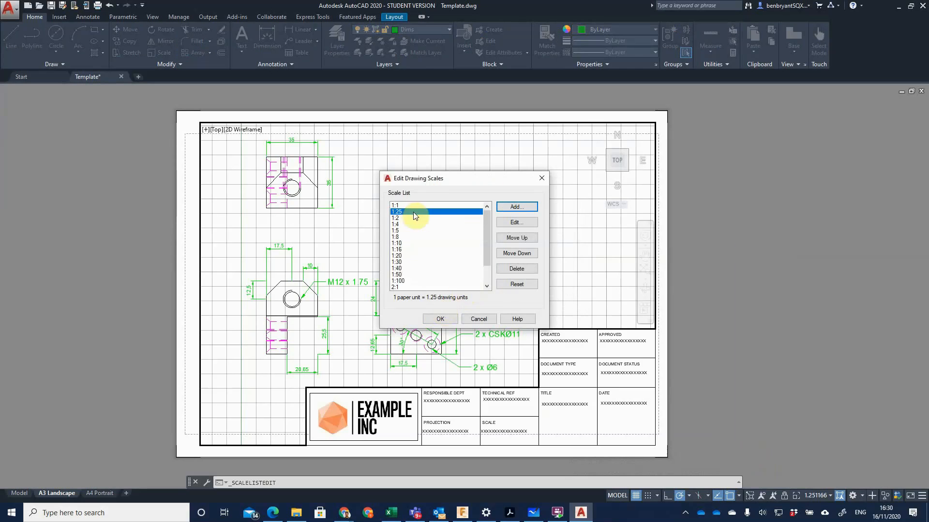
{"action": "left_click", "coordinate": [452, 319]}
Try the 1:25, 1:2 and 2:1 scales on the active viewport, and refit it so all three views lie inside the sheet.
{"action": "left_click", "coordinate": [830, 497]}
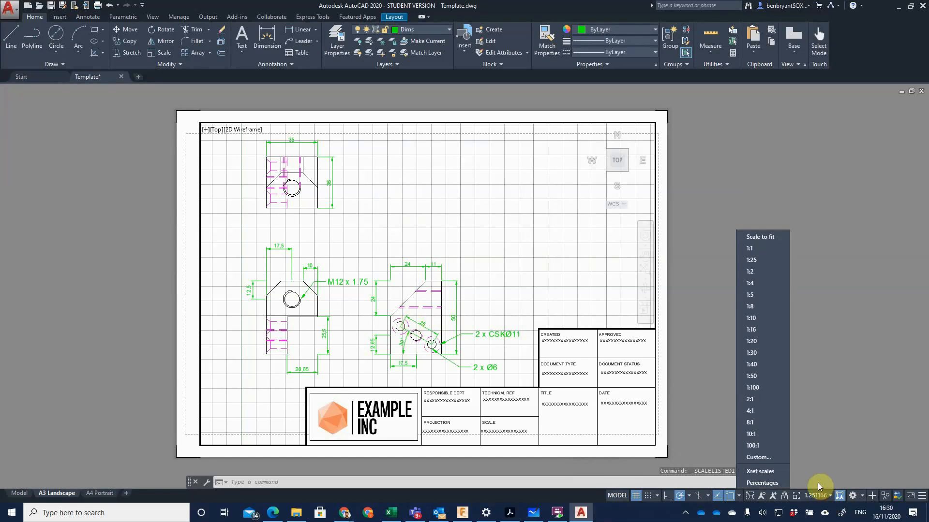
{"action": "left_click", "coordinate": [763, 259]}
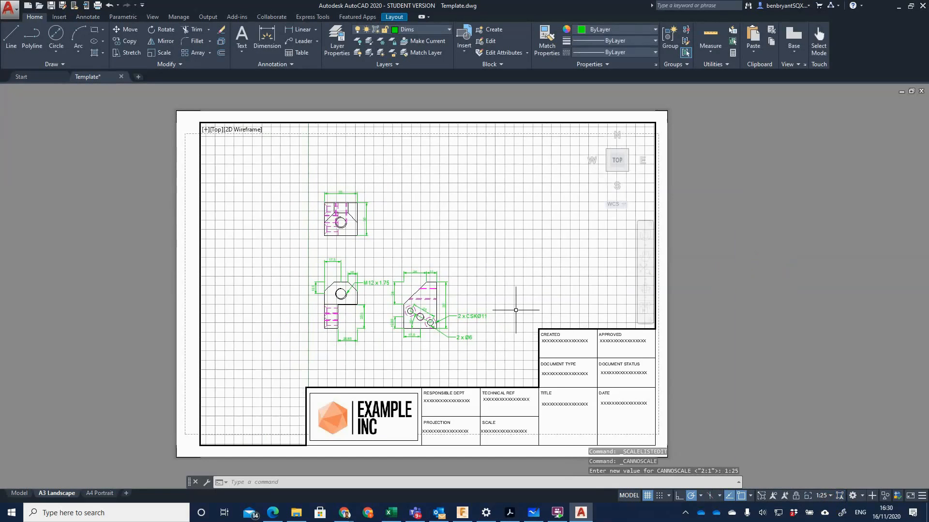
{"action": "left_click", "coordinate": [829, 496]}
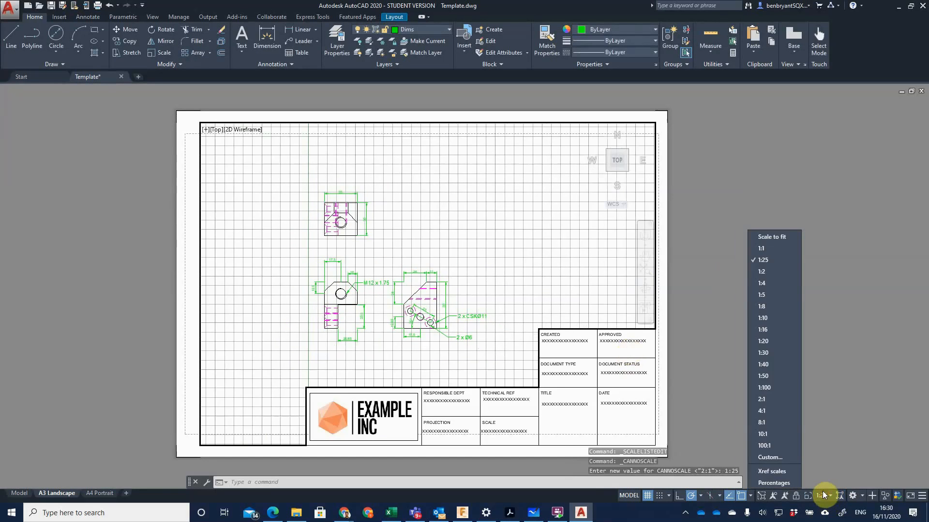
{"action": "left_click", "coordinate": [787, 272]}
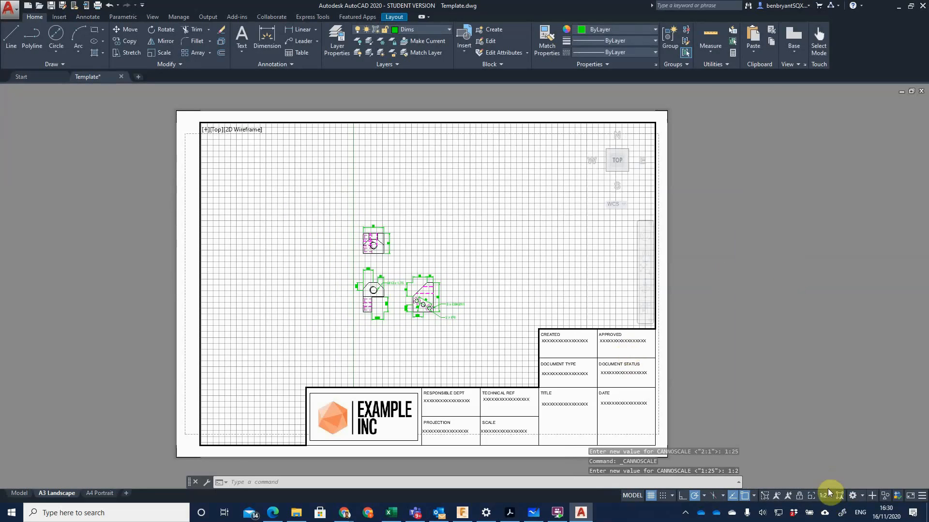
{"action": "left_click", "coordinate": [829, 493]}
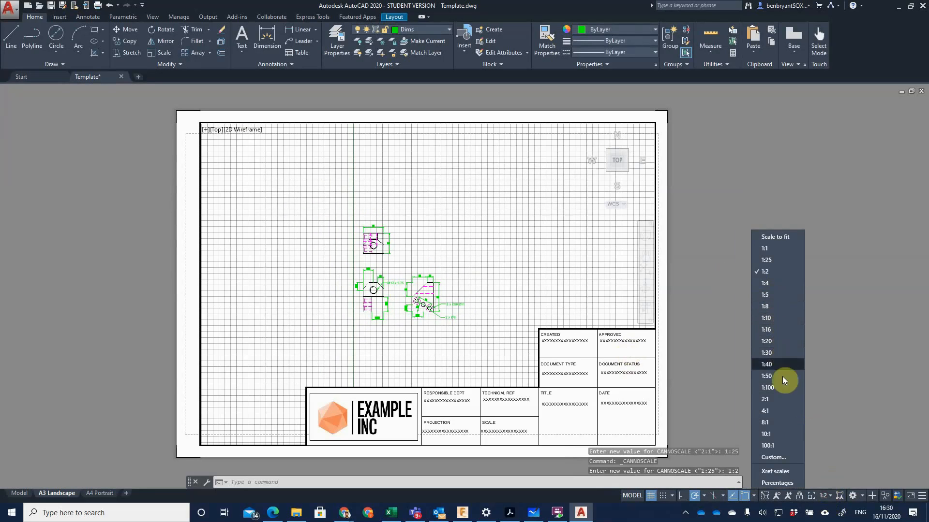
{"action": "left_click", "coordinate": [781, 401]}
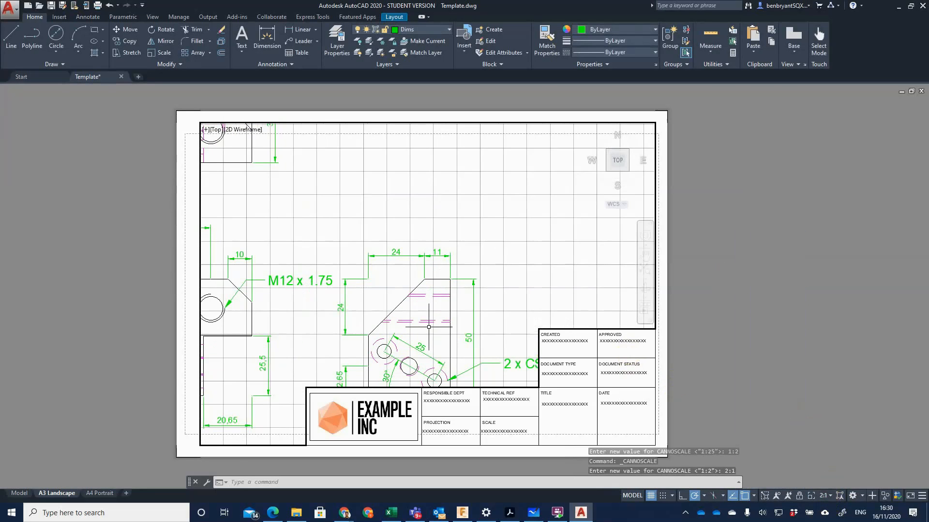
{"action": "middle_click_drag", "start_coordinate": [428, 326], "coordinate": [435, 301]}
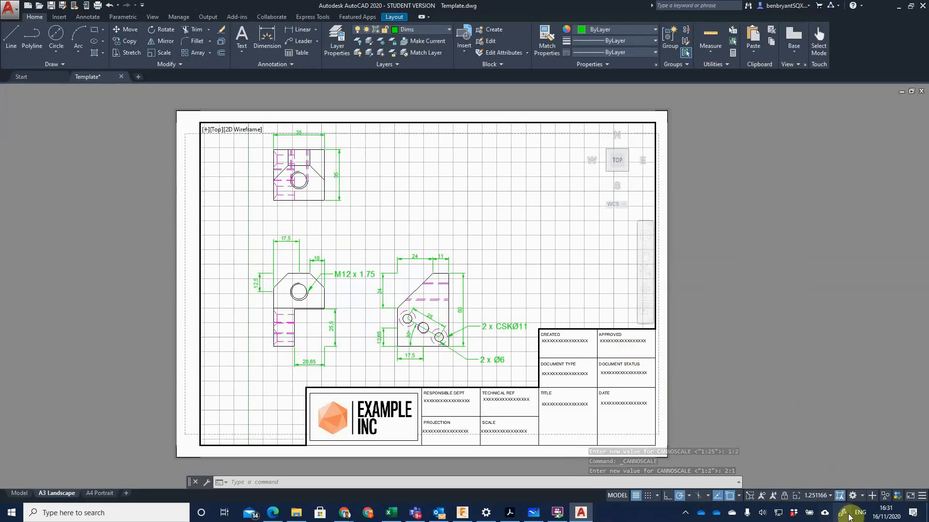
{"action": "left_click", "coordinate": [811, 495]}
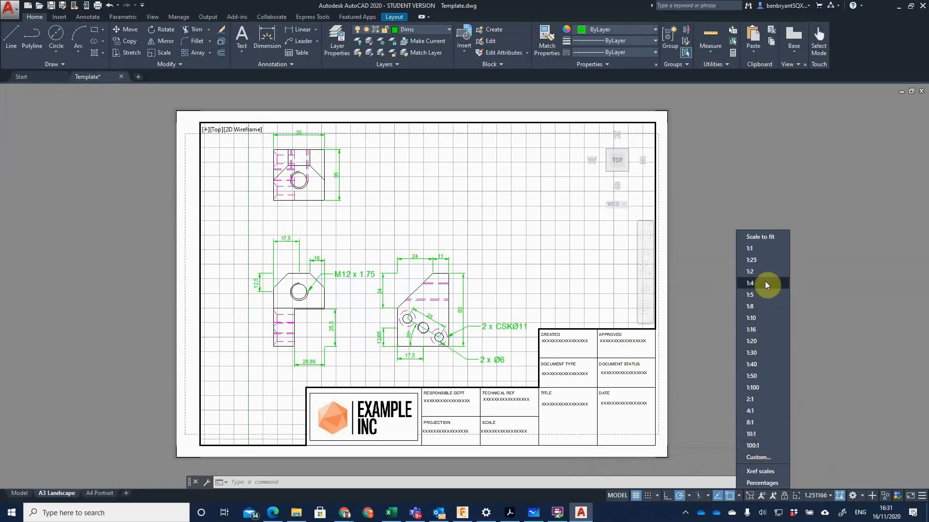
{"action": "left_click", "coordinate": [674, 381]}
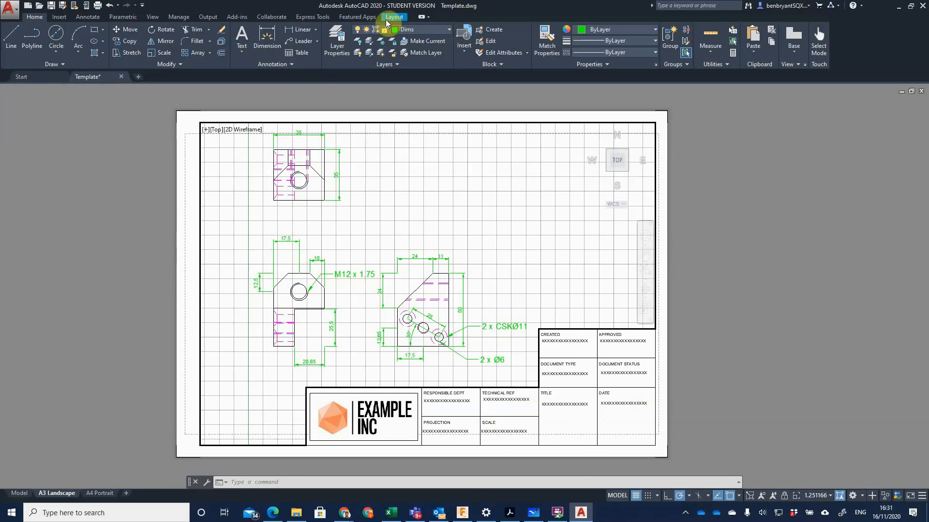
Leave the viewport for paper space and replace the title block's SCALE placeholder with 1.25:1.
{"action": "double_click", "coordinate": [502, 428]}
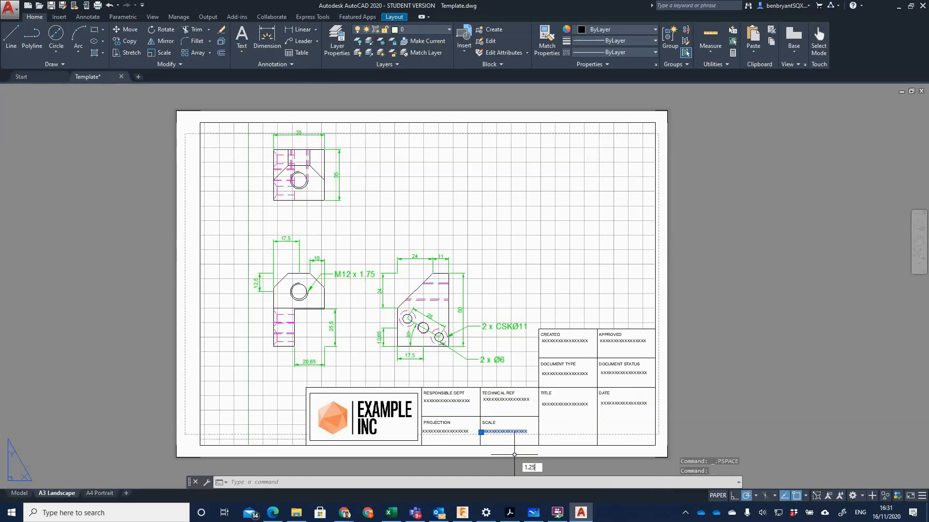
{"action": "key", "text": "Return"}
{"action": "key", "text": "Escape"}
{"action": "scroll", "coordinate": [503, 431], "scroll_direction": "up", "scroll_amount": 4}
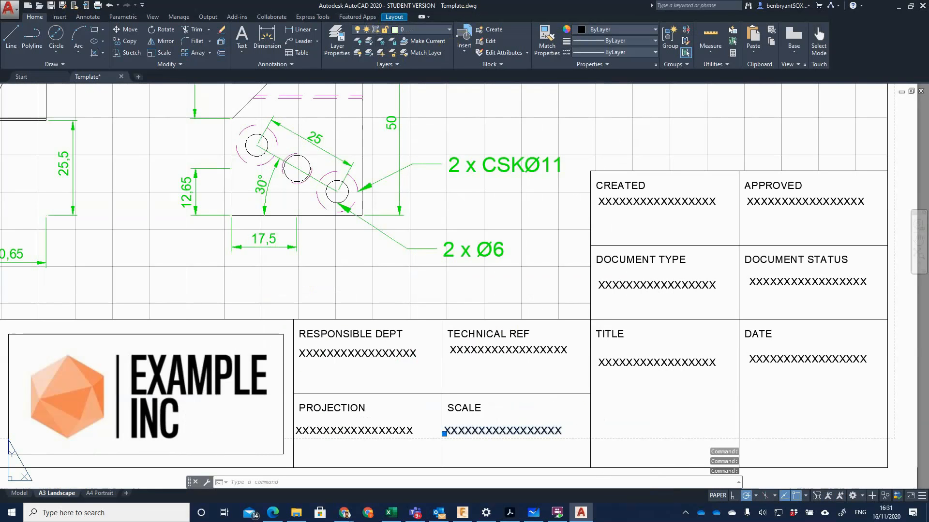
{"action": "double_click", "coordinate": [503, 432]}
{"action": "type", "text": "1.25:1"}
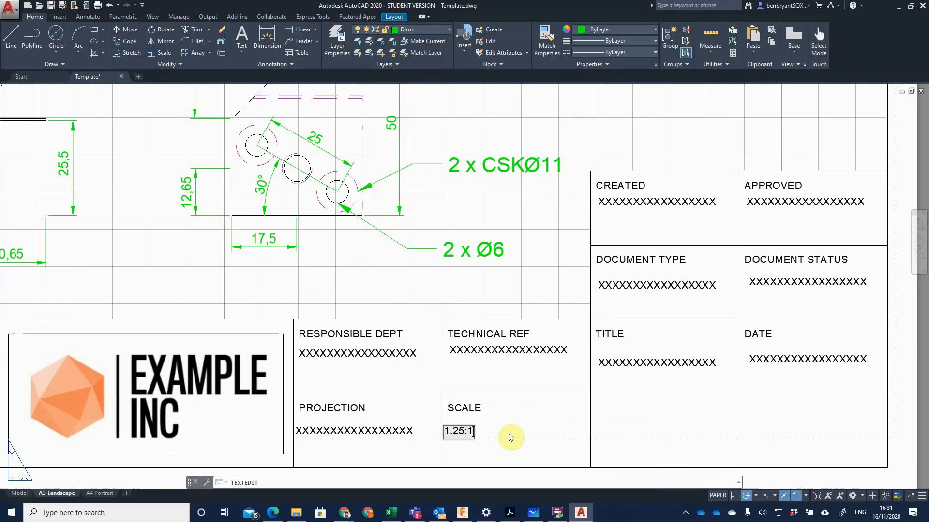
{"action": "left_click", "coordinate": [510, 438]}
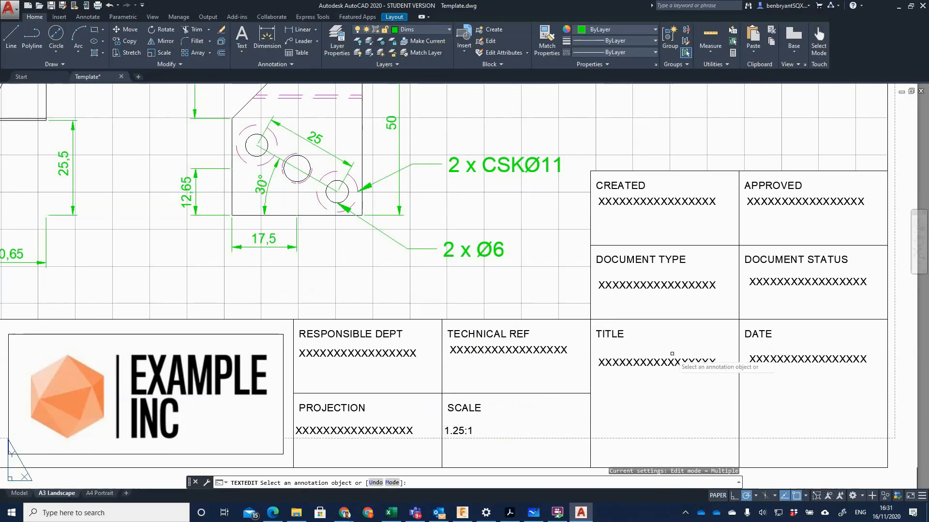
Replace the title block's TITLE placeholder with VICE BLOCK.
{"action": "left_click", "coordinate": [669, 363]}
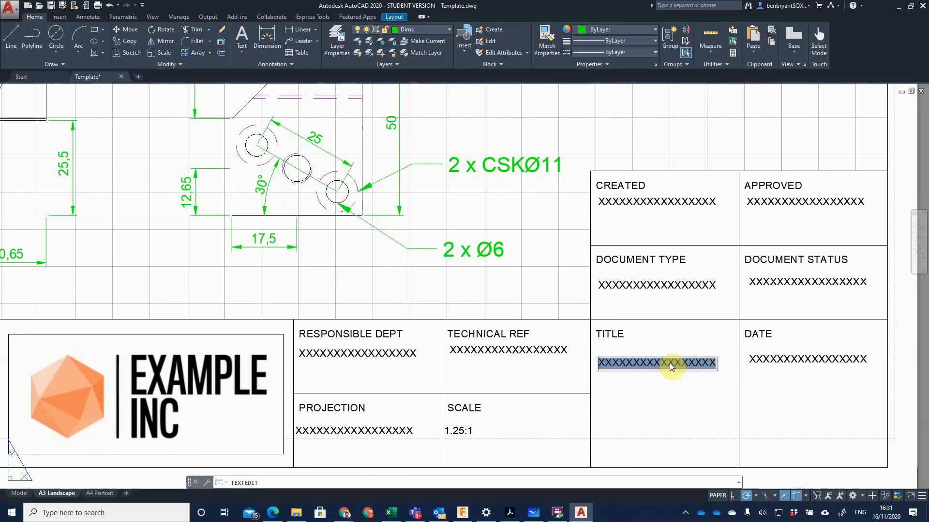
{"action": "key", "text": "BackSpace"}
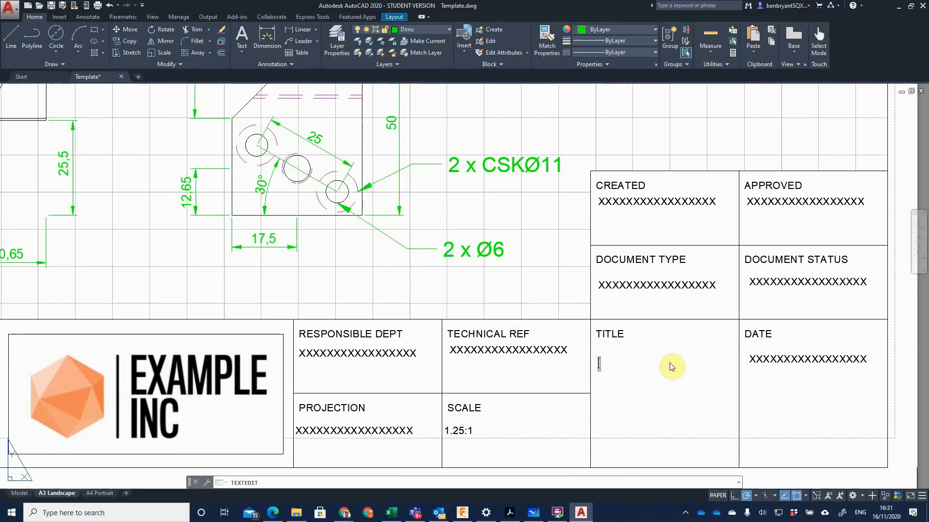
{"action": "type", "text": "Vice Bio"}
{"action": "key", "text": "BackSpace"}
{"action": "key", "text": "BackSpace"}
{"action": "key", "text": "BackSpace"}
{"action": "key", "text": "BackSpace"}
{"action": "key", "text": "BackSpace"}
{"action": "key", "text": "BackSpace"}
{"action": "key", "text": "BackSpace"}
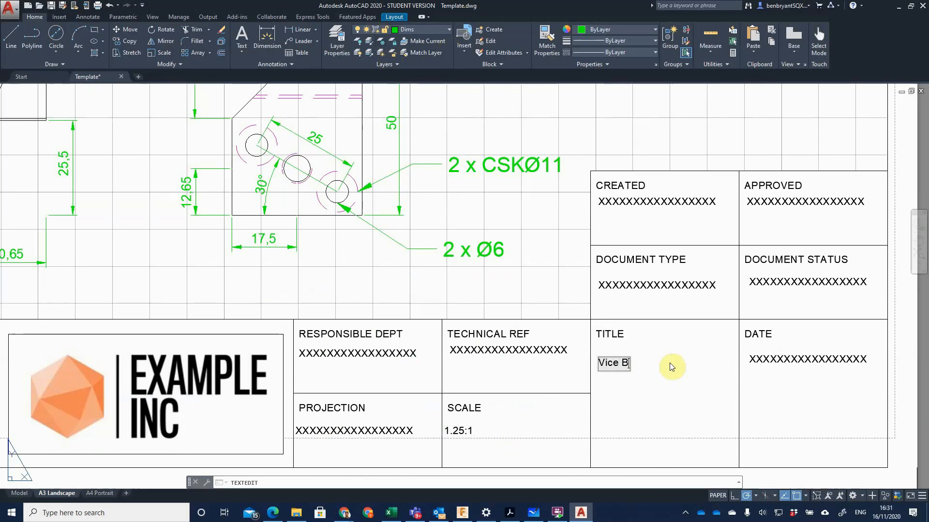
{"action": "type", "text": "ICE BLOCK"}
{"action": "left_click", "coordinate": [787, 390]}
Fill in the title block's DATE with 16/11/2020 and its DOCUMENT STATUS with FINAL.
{"action": "left_click", "coordinate": [798, 361]}
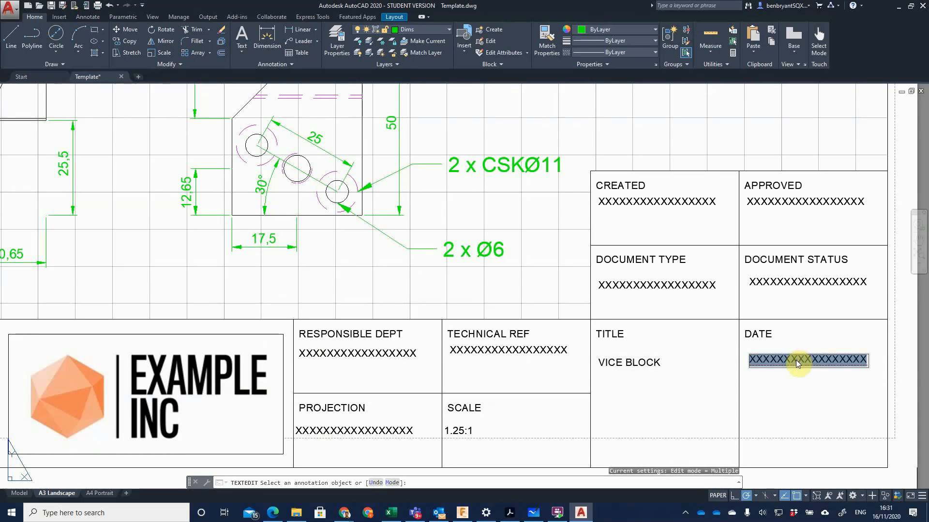
{"action": "type", "text": "16/"}
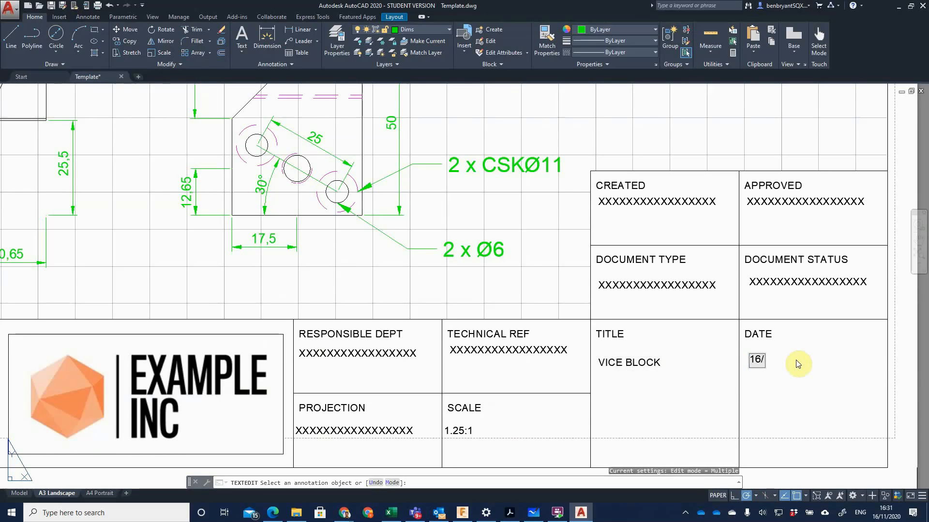
{"action": "type", "text": "11/2020"}
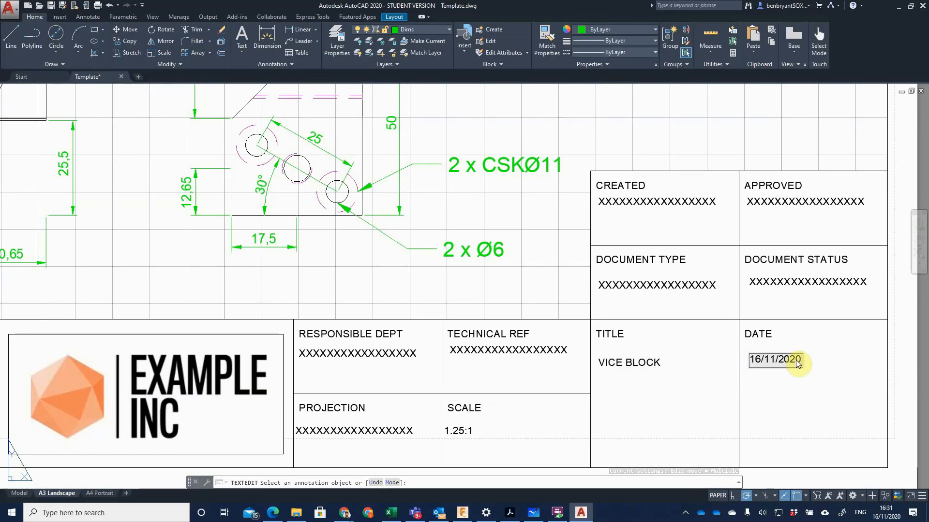
{"action": "key", "text": "Return"}
{"action": "left_click", "coordinate": [820, 283]}
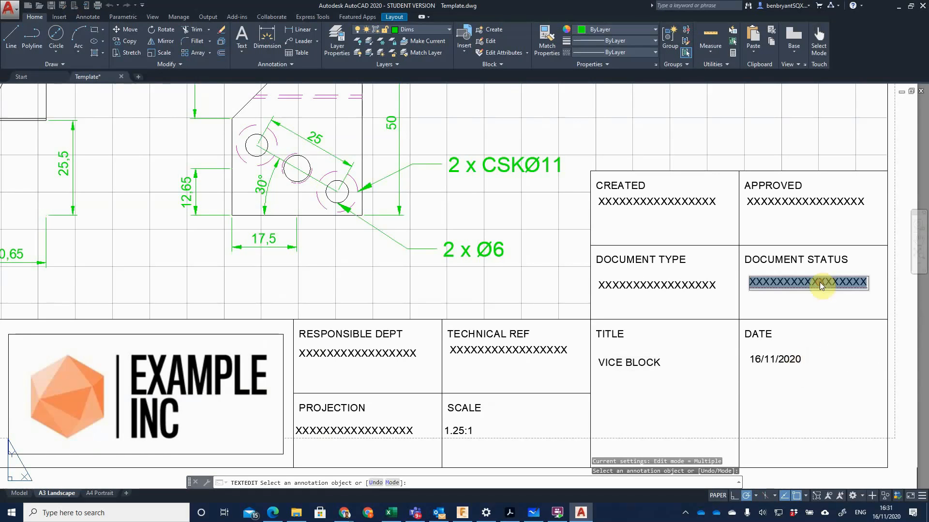
{"action": "type", "text": "FINAL"}
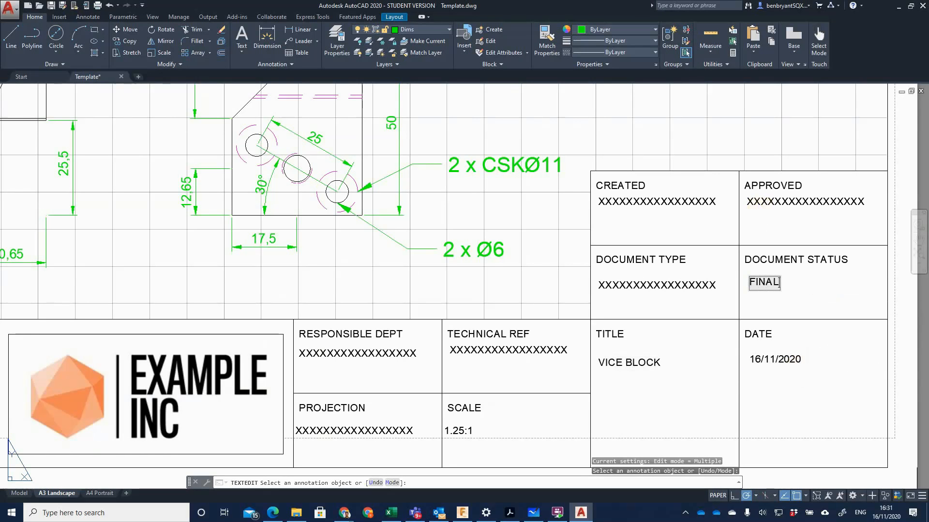
{"action": "key", "text": "Return"}
Enter the approver's name under APPROVED and the drafter's name under CREATED in the title block.
{"action": "left_click", "coordinate": [770, 204]}
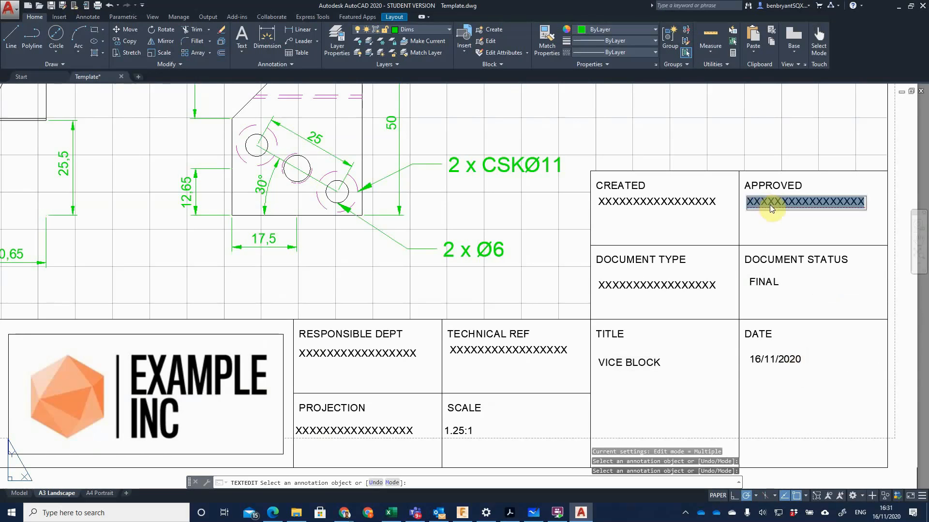
{"action": "type", "text": "J.BLOGGS"}
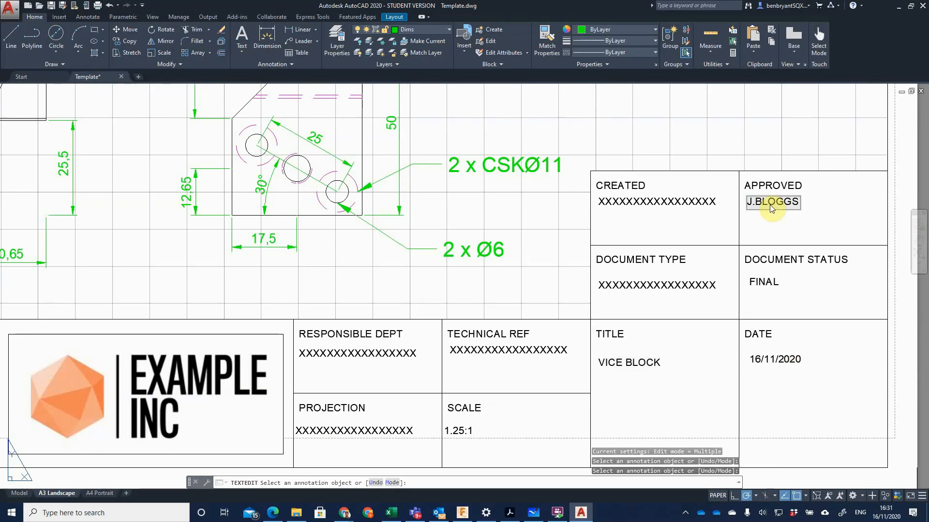
{"action": "key", "text": "Return"}
{"action": "left_click", "coordinate": [657, 201]}
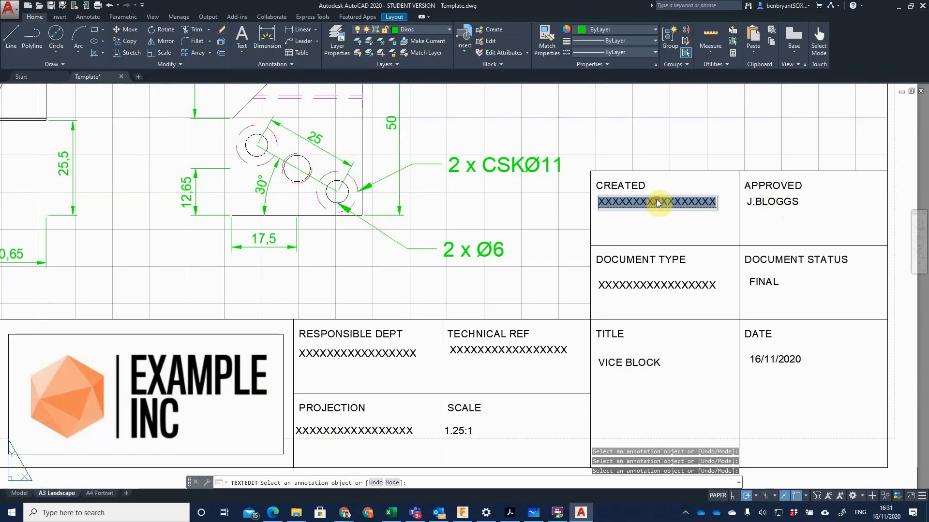
{"action": "type", "text": "B.B"}
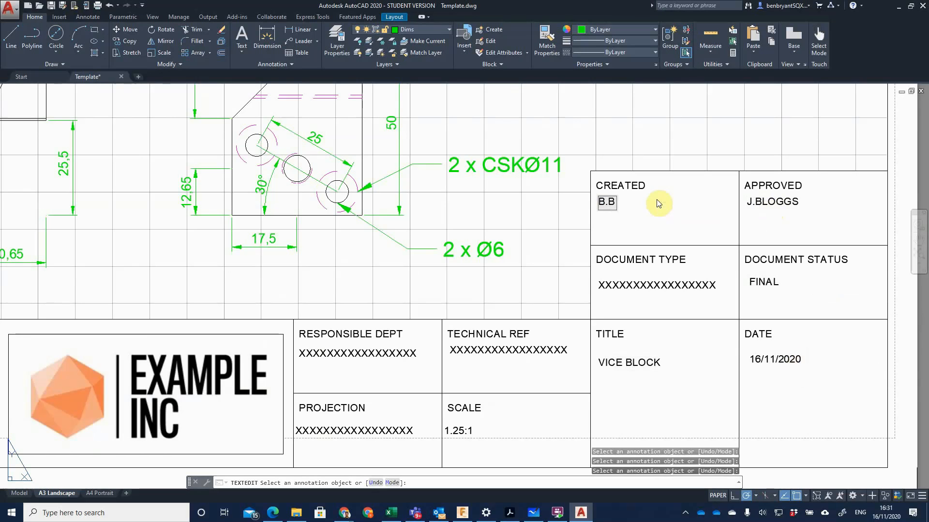
{"action": "type", "text": "RYANT"}
{"action": "key", "text": "Return"}
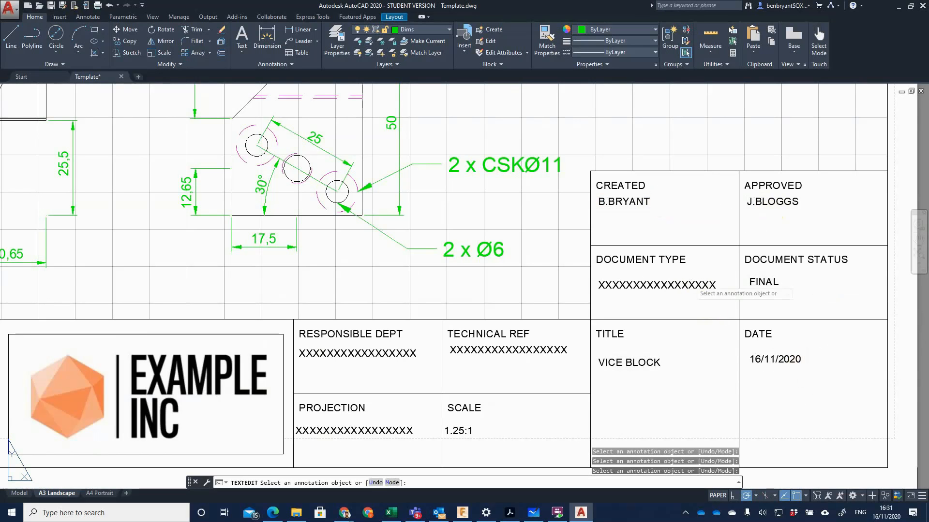
Replace the title block's DOCUMENT TYPE placeholder with PART.
{"action": "left_click", "coordinate": [688, 285]}
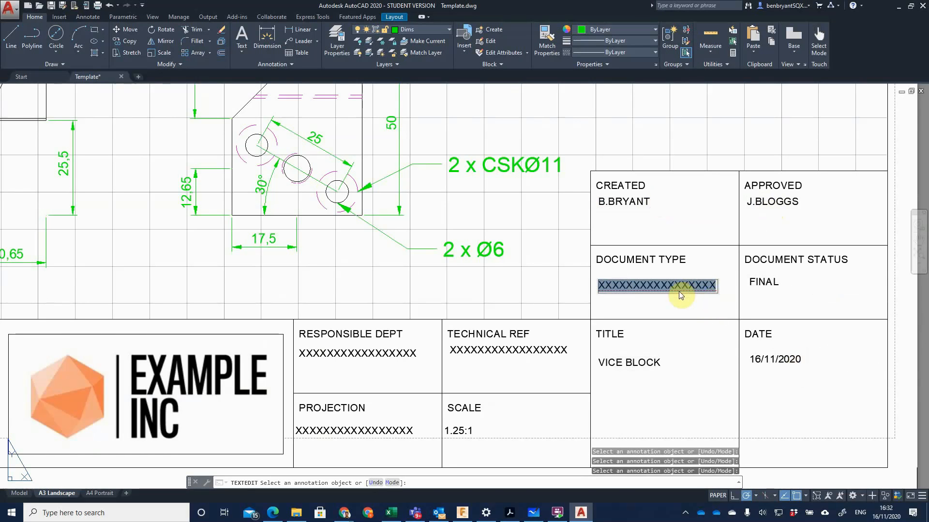
{"action": "type", "text": "PART"}
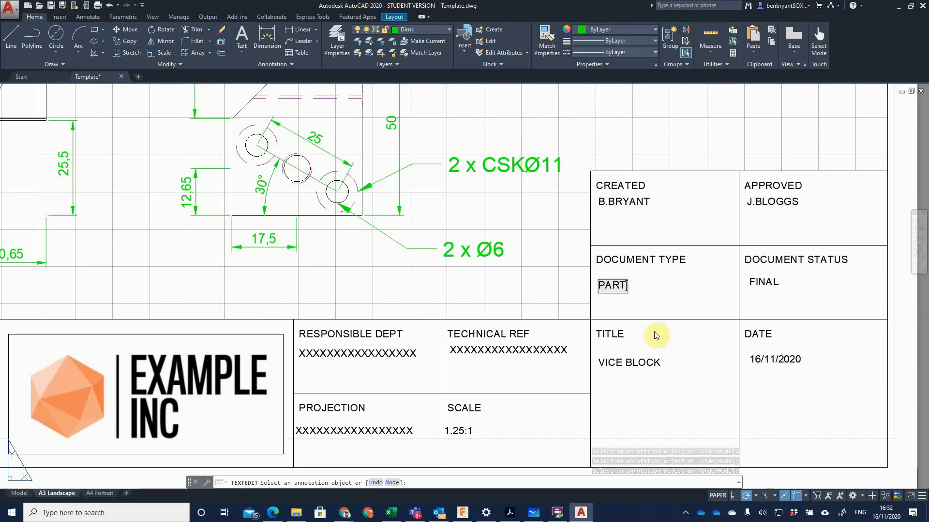
{"action": "key", "text": "Return"}
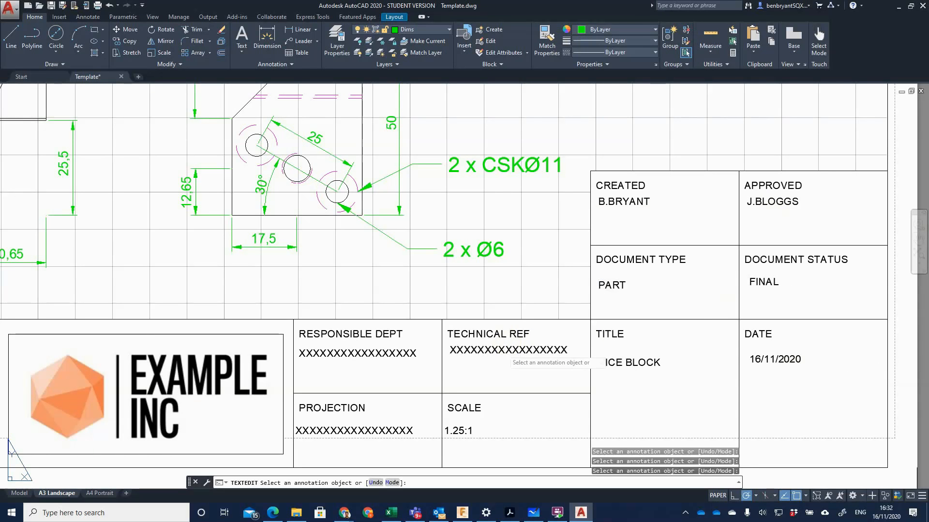
Fill in the title block's TECHNICAL REF with VB001 and its RESPONSIBLE DEPT with ENGINEERING.
{"action": "left_click", "coordinate": [503, 350]}
{"action": "type", "text": "VB001"}
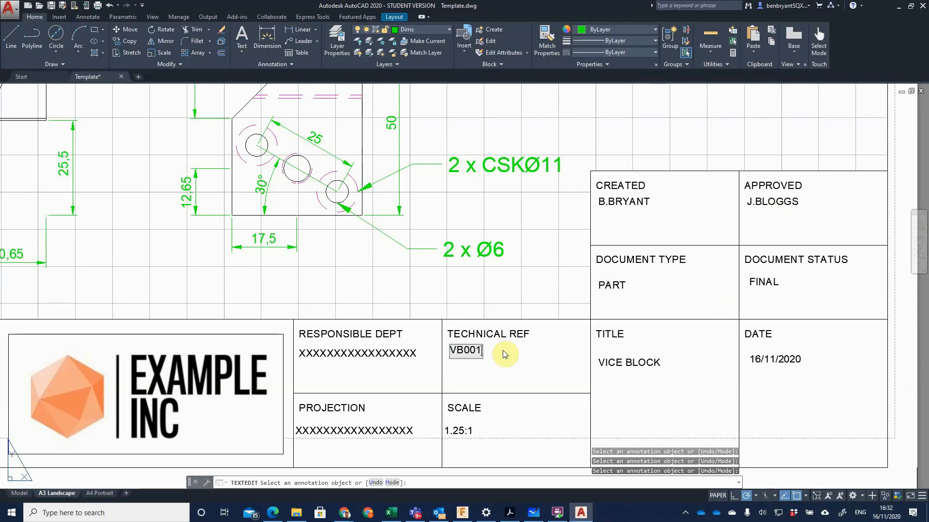
{"action": "key", "text": "Return"}
{"action": "left_click", "coordinate": [390, 355]}
{"action": "type", "text": "E"}
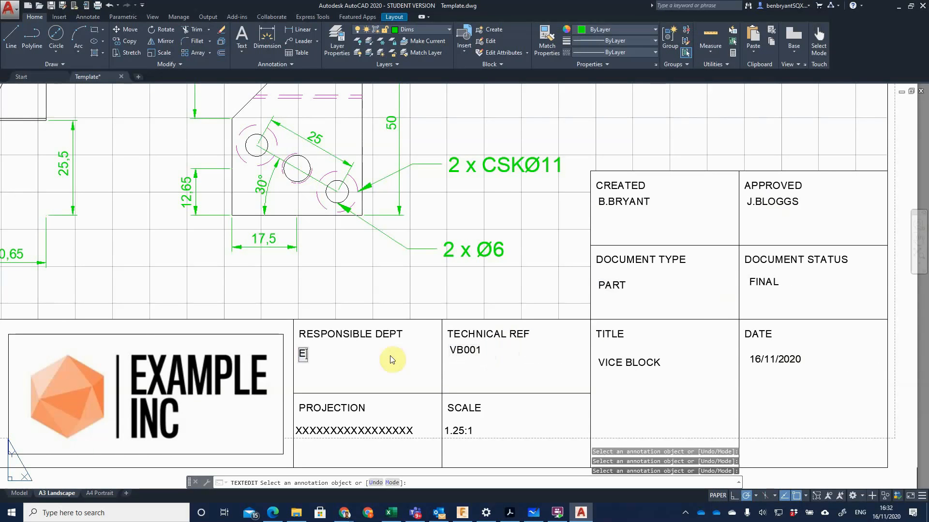
{"action": "type", "text": "NGINEERING"}
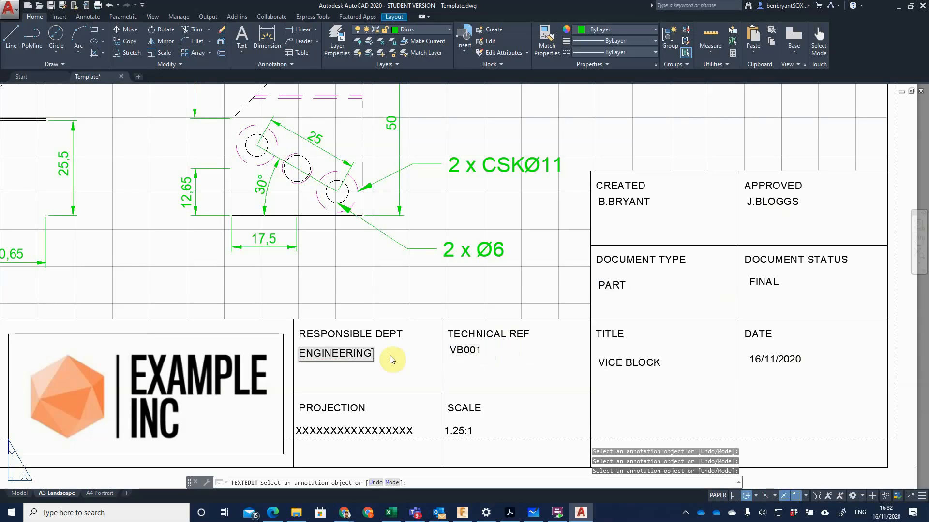
{"action": "key", "text": "Return"}
{"action": "scroll", "coordinate": [549, 407], "scroll_direction": "down", "scroll_amount": 6}
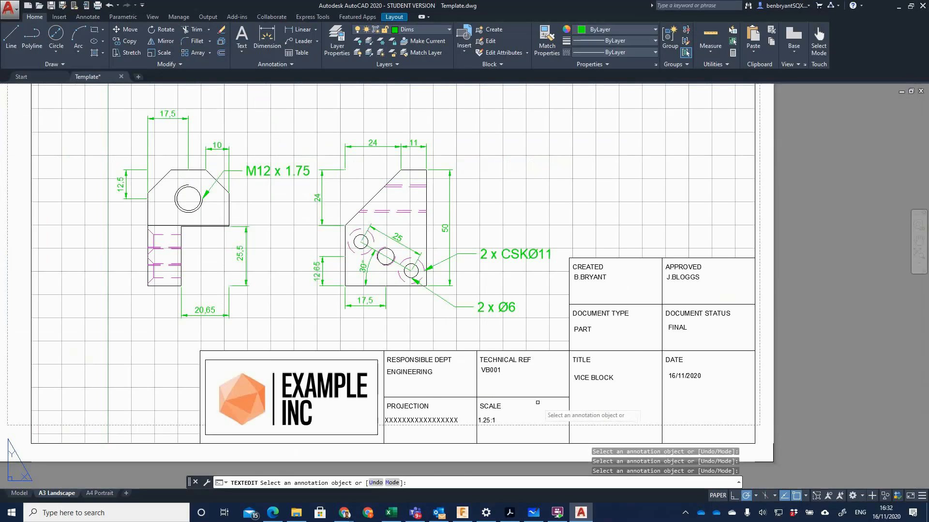
{"action": "scroll", "coordinate": [662, 285], "scroll_direction": "up", "scroll_amount": 2}
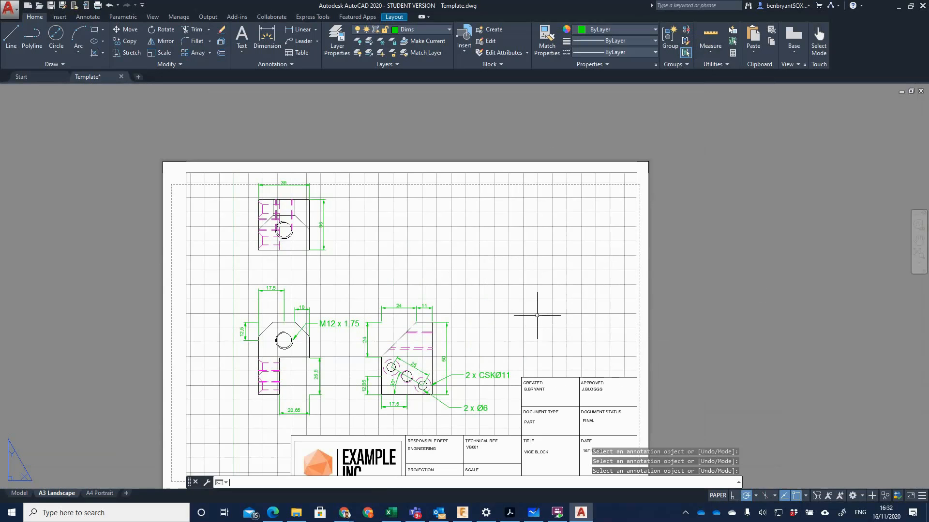
{"action": "key", "text": "Escape"}
Start a single-sheet plot of the A3 Landscape layout with Microsoft Print to PDF as the plotter.
{"action": "middle_click_drag", "start_coordinate": [216, 157], "coordinate": [209, 101]}
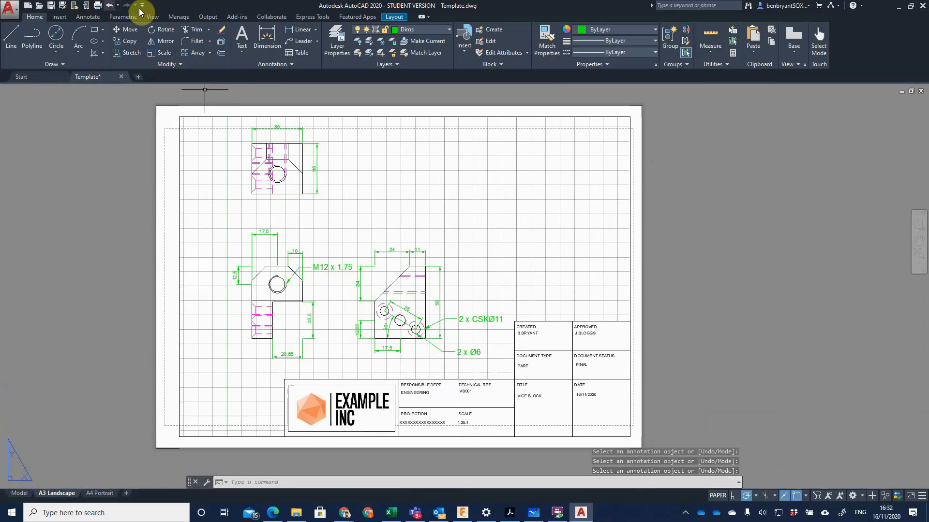
{"action": "left_click", "coordinate": [98, 5]}
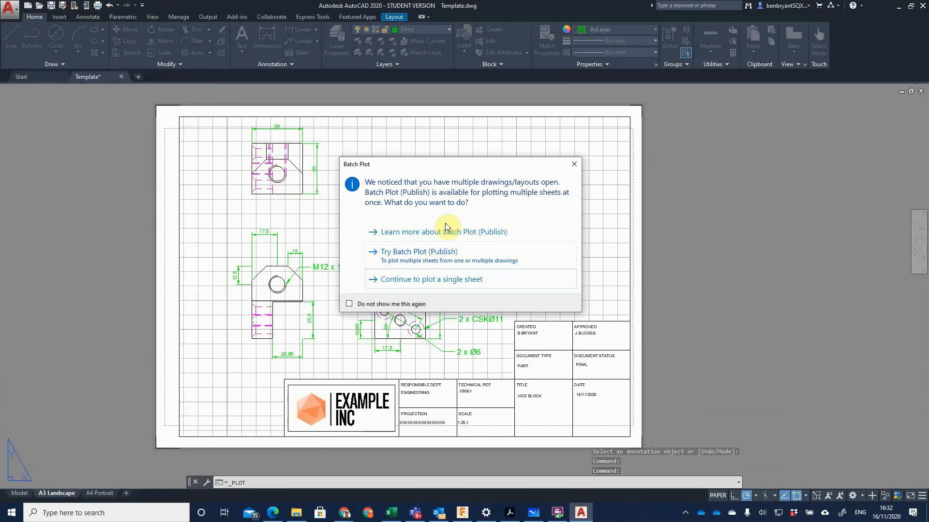
{"action": "left_click", "coordinate": [457, 279]}
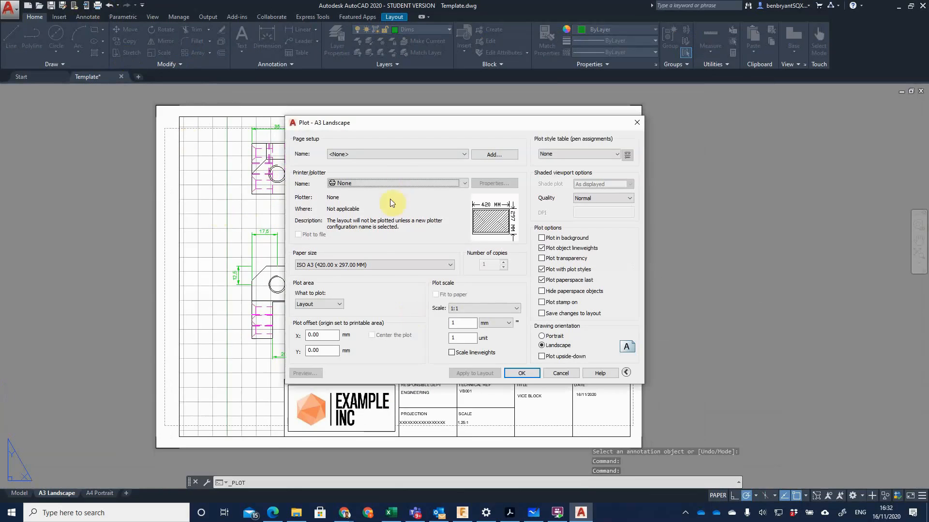
{"action": "left_click", "coordinate": [393, 186]}
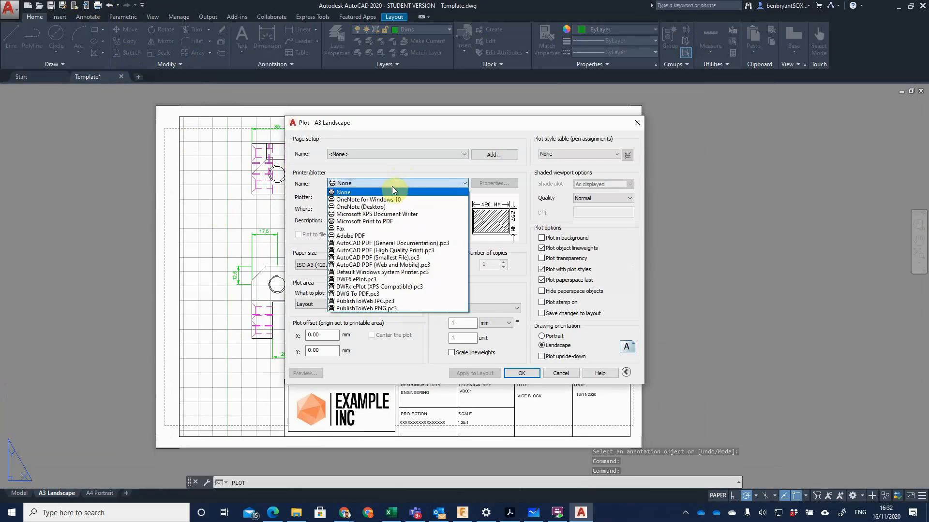
{"action": "left_click", "coordinate": [418, 221]}
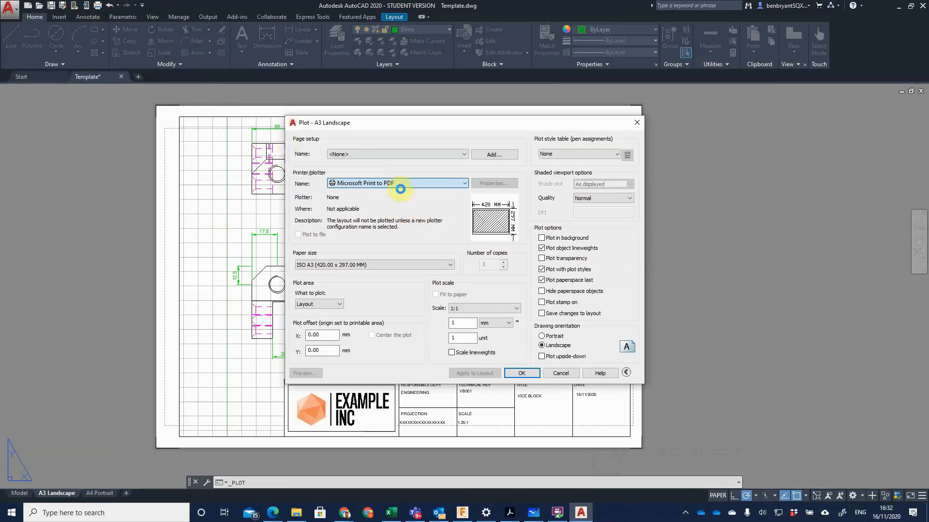
Set the plot area to a window spanning the full sheet from corner to corner, and center the plot.
{"action": "left_click", "coordinate": [325, 302]}
{"action": "left_click", "coordinate": [309, 333]}
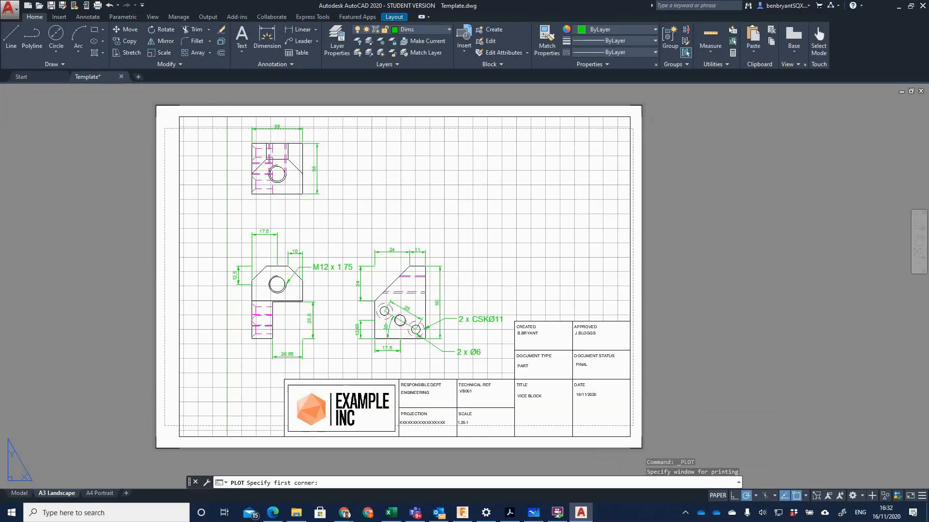
{"action": "left_click", "coordinate": [156, 105]}
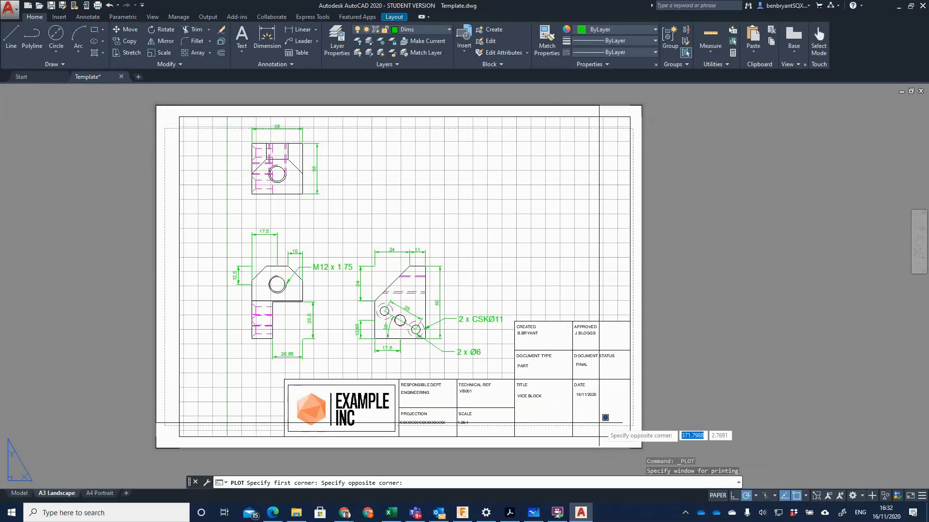
{"action": "left_click", "coordinate": [640, 448]}
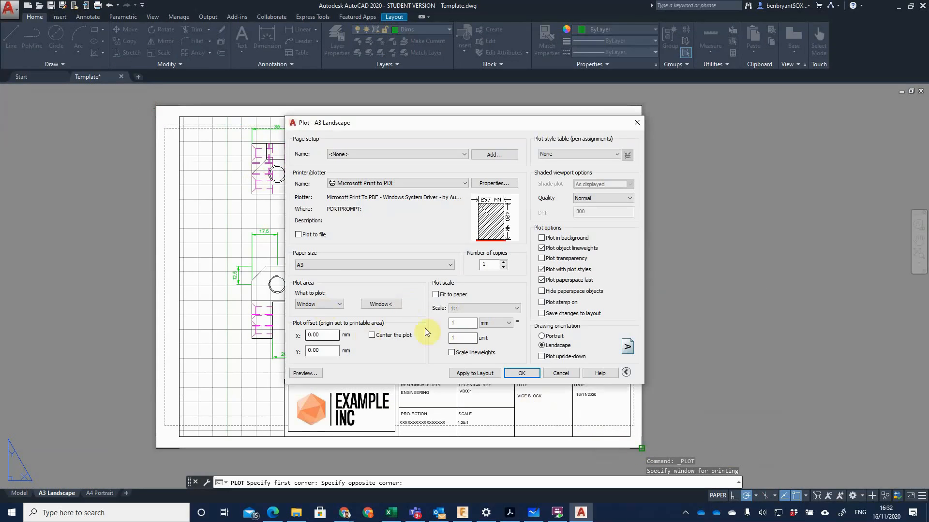
{"action": "left_click", "coordinate": [372, 335]}
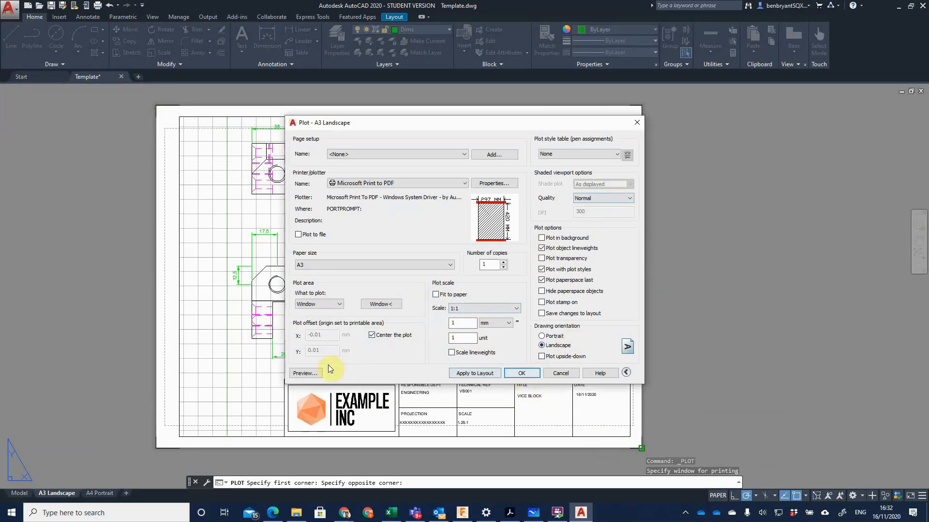
Preview the plot and output it as a PDF named VB001 in the Downloads folder.
{"action": "left_click", "coordinate": [309, 373]}
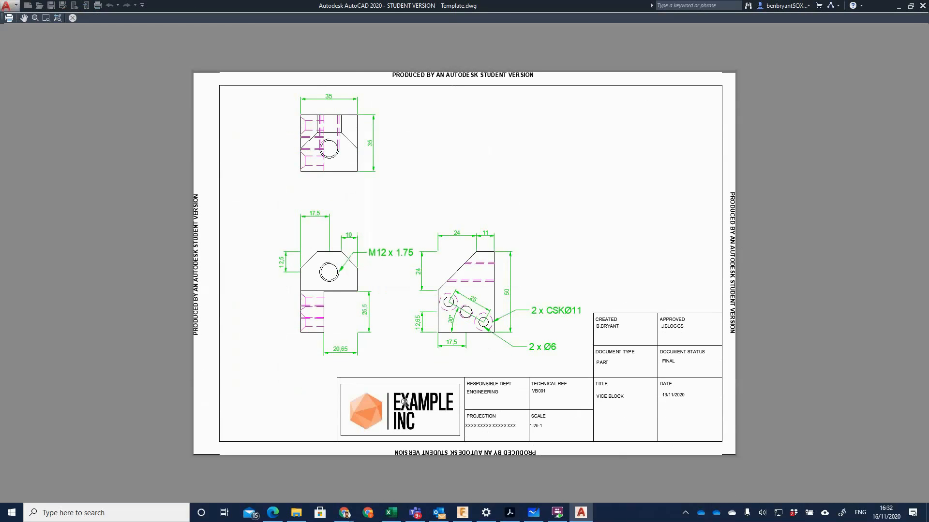
{"action": "left_click", "coordinate": [8, 18]}
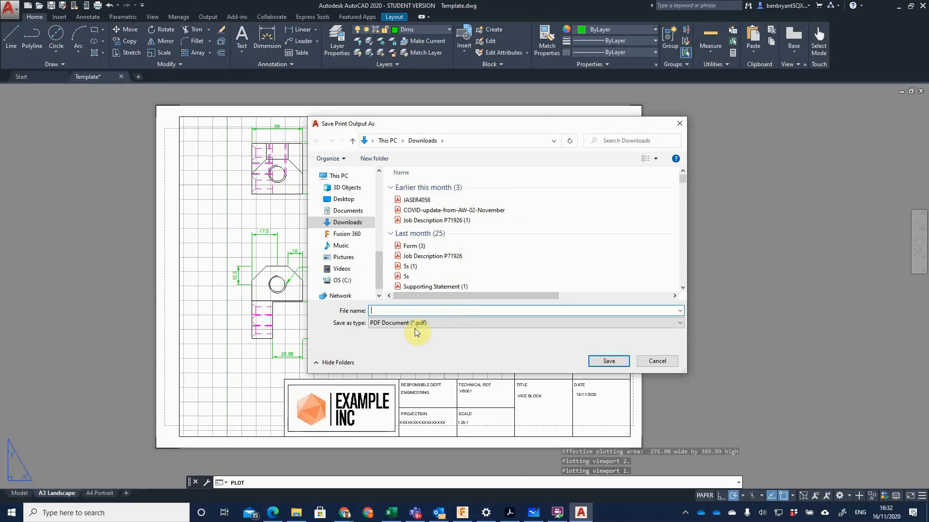
{"action": "type", "text": "VN"}
{"action": "key", "text": "BackSpace"}
{"action": "type", "text": "B001"}
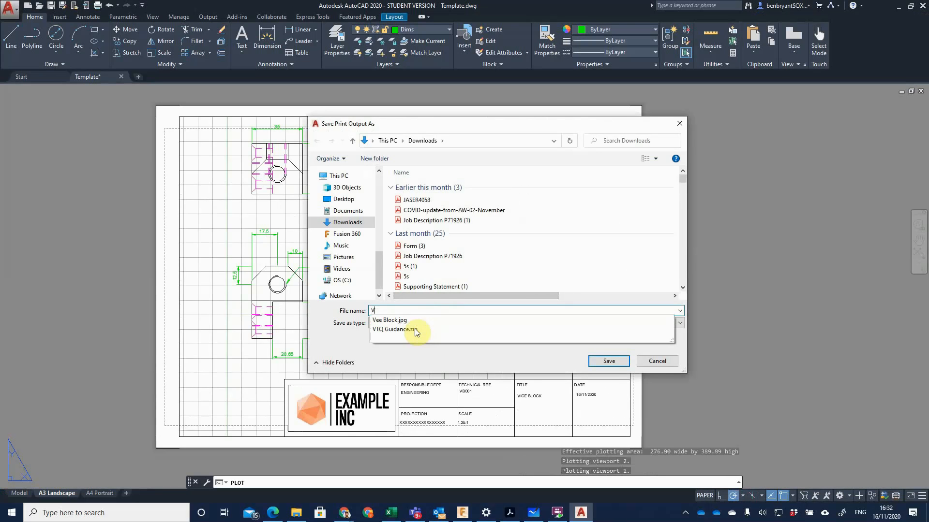
{"action": "key", "text": "Return"}
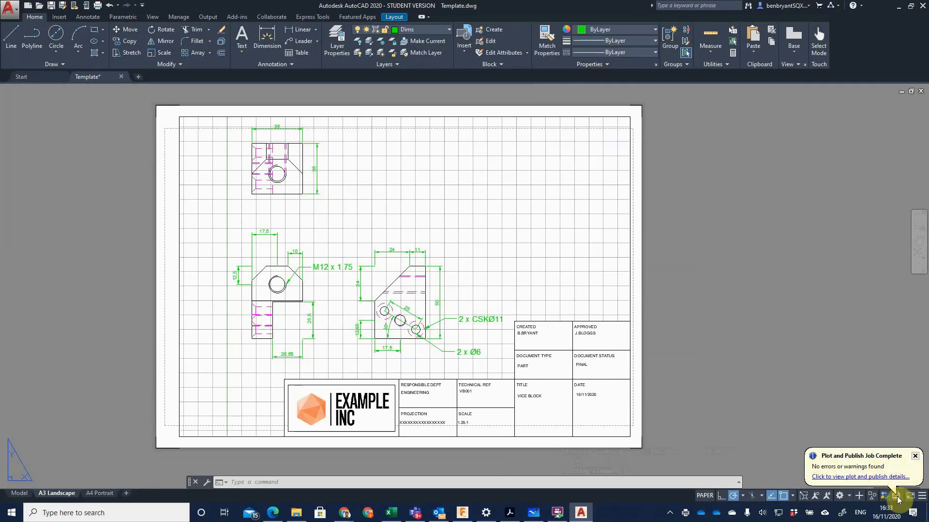
Check the plot job's details and open the plotted VB001.pdf in Adobe Acrobat.
{"action": "left_click", "coordinate": [860, 477]}
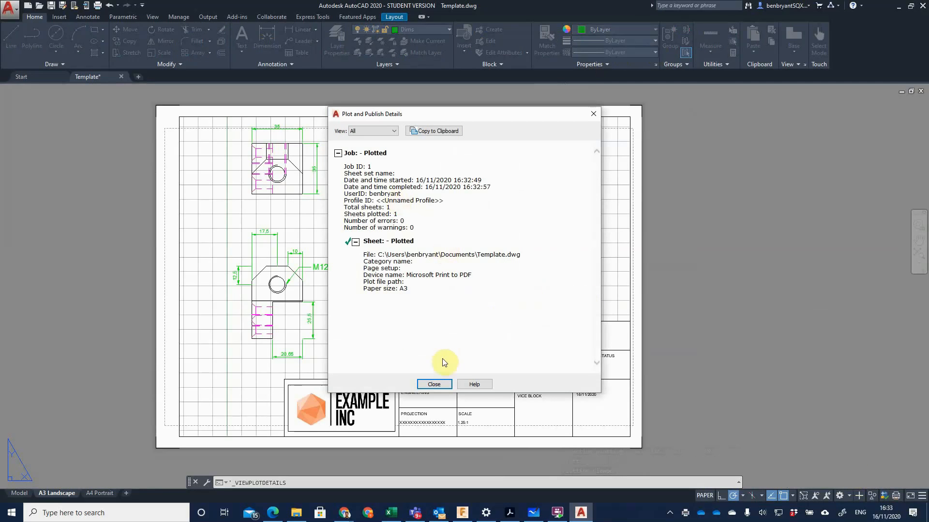
{"action": "left_click", "coordinate": [433, 384]}
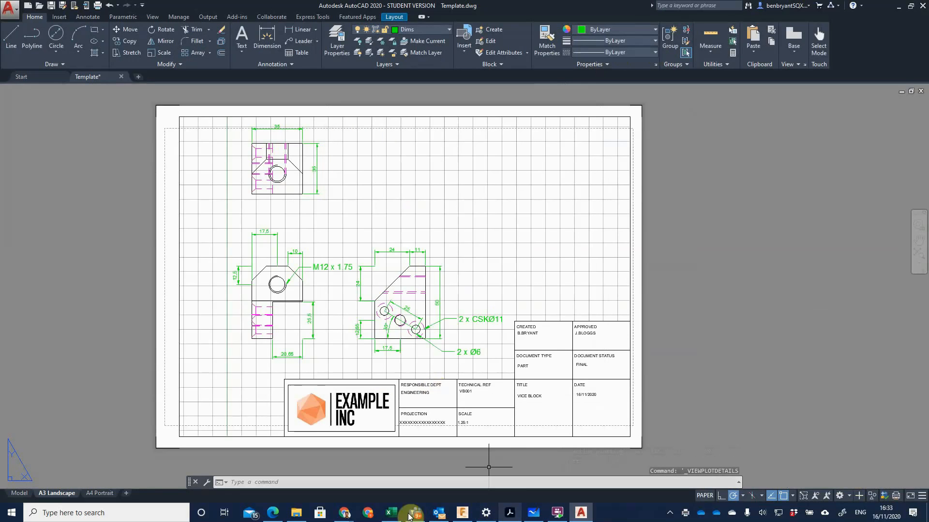
{"action": "left_click", "coordinate": [296, 513]}
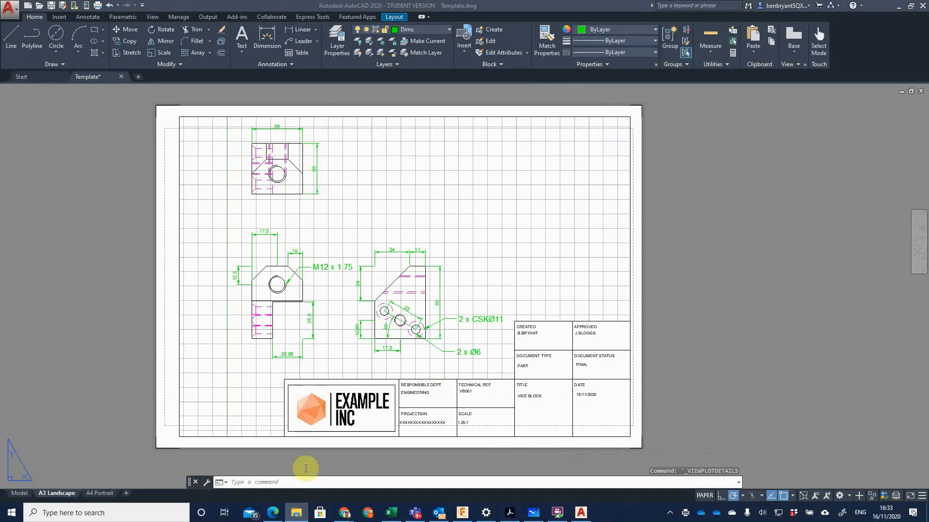
{"action": "left_click", "coordinate": [296, 515]}
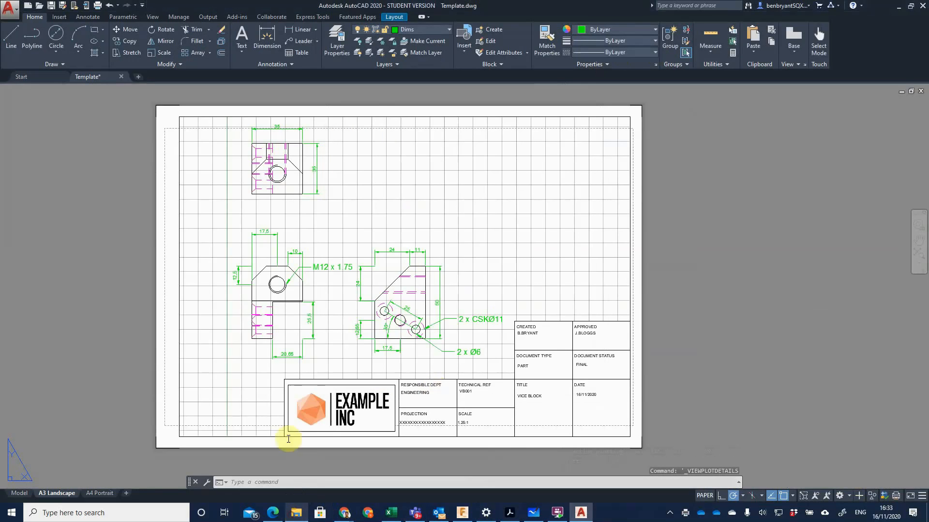
{"action": "left_click", "coordinate": [296, 514]}
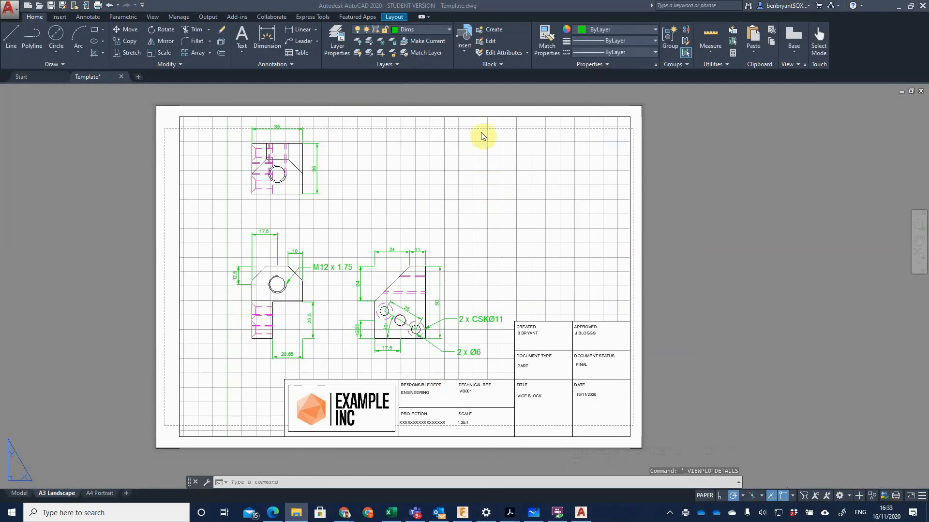
Rotate VB001.pdf clockwise until the drawing is upright and examine the whole sheet.
{"action": "scroll", "coordinate": [505, 237], "scroll_direction": "down", "scroll_amount": 5}
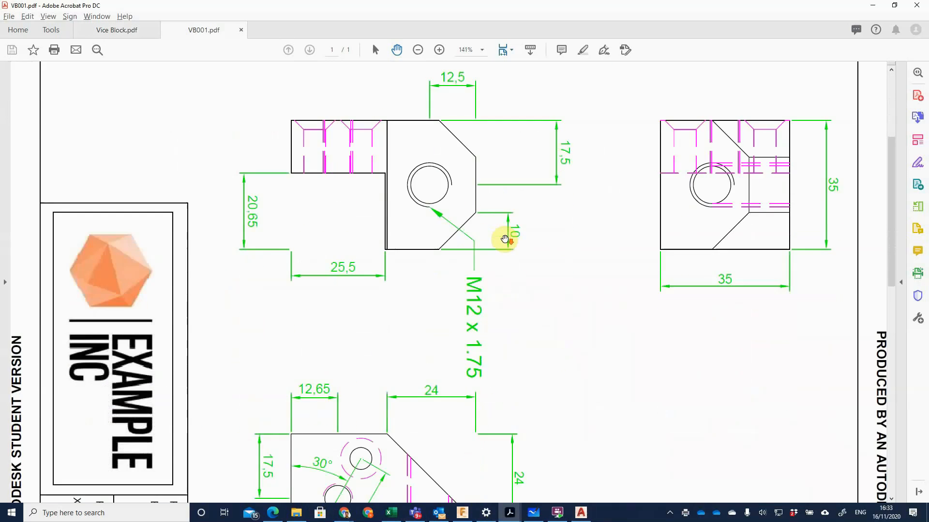
{"action": "scroll", "coordinate": [566, 201], "scroll_direction": "up", "scroll_amount": 2}
{"action": "right_click", "coordinate": [571, 202]}
{"action": "left_click", "coordinate": [623, 358]}
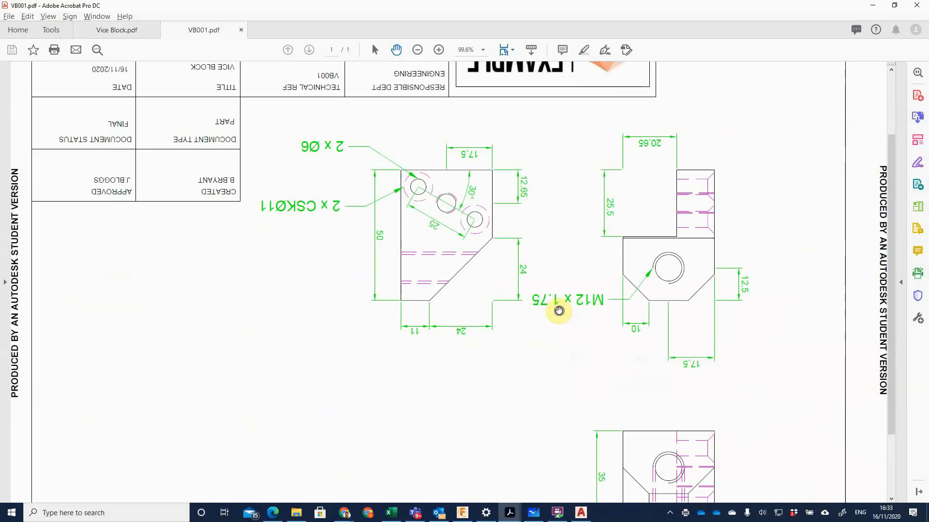
{"action": "right_click", "coordinate": [559, 311]}
{"action": "left_click", "coordinate": [599, 233]}
{"action": "right_click", "coordinate": [520, 270]}
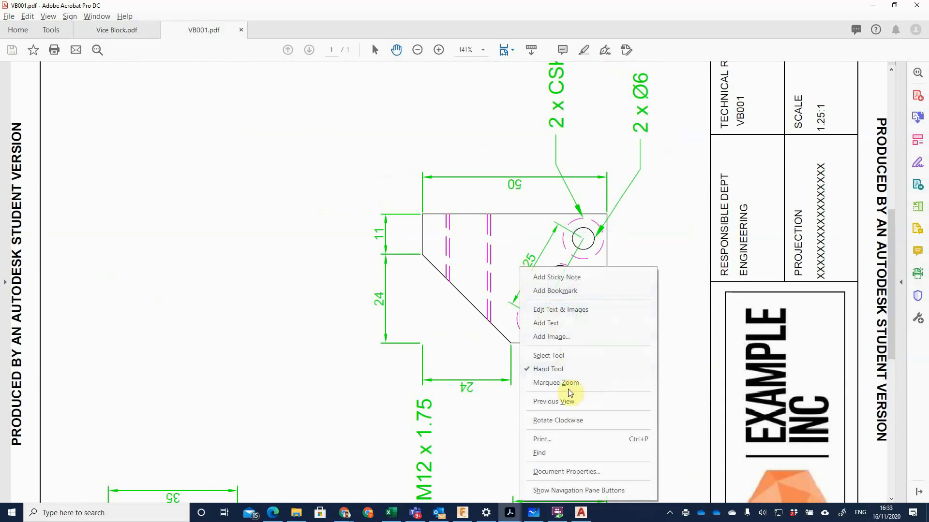
{"action": "left_click", "coordinate": [571, 420]}
{"action": "scroll", "coordinate": [586, 297], "scroll_direction": "down", "scroll_amount": 3}
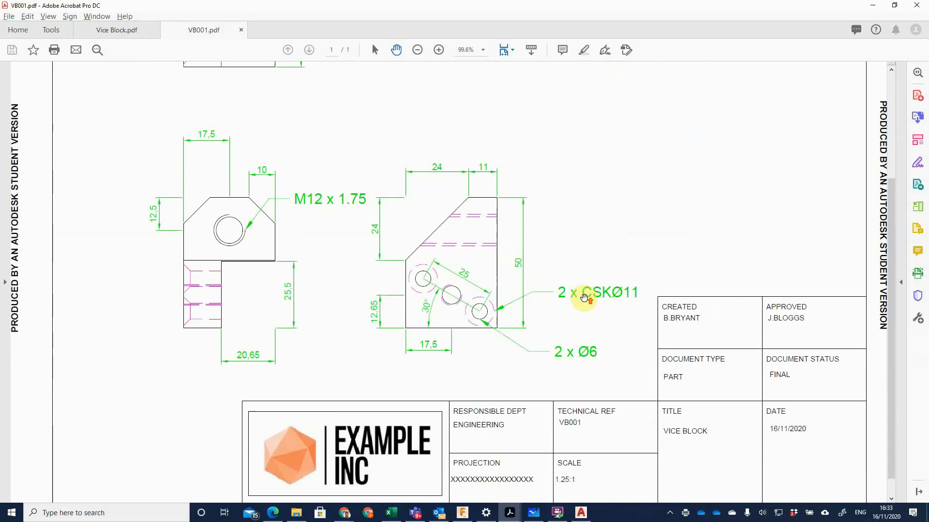
{"action": "scroll", "coordinate": [584, 295], "scroll_direction": "down", "scroll_amount": 2, "text": "ctrl"}
{"action": "scroll", "coordinate": [579, 289], "scroll_direction": "up", "scroll_amount": 1, "text": "ctrl"}
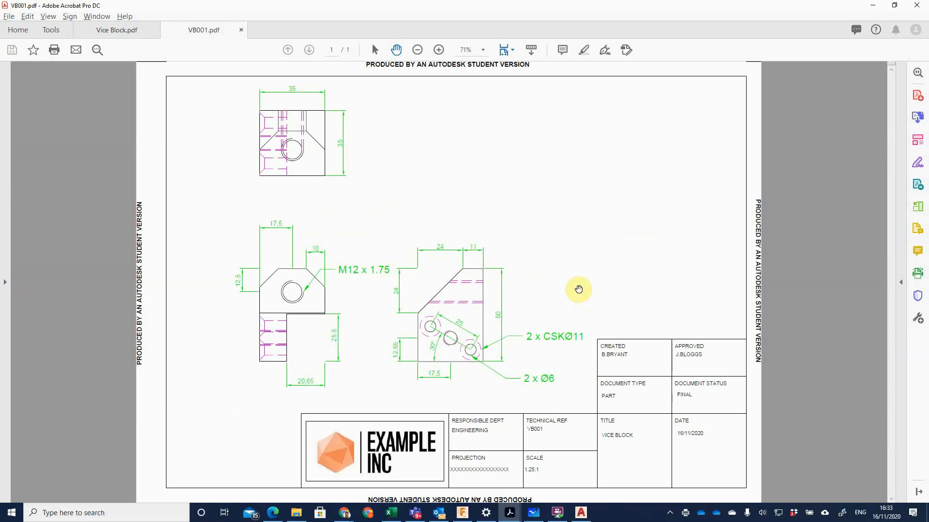